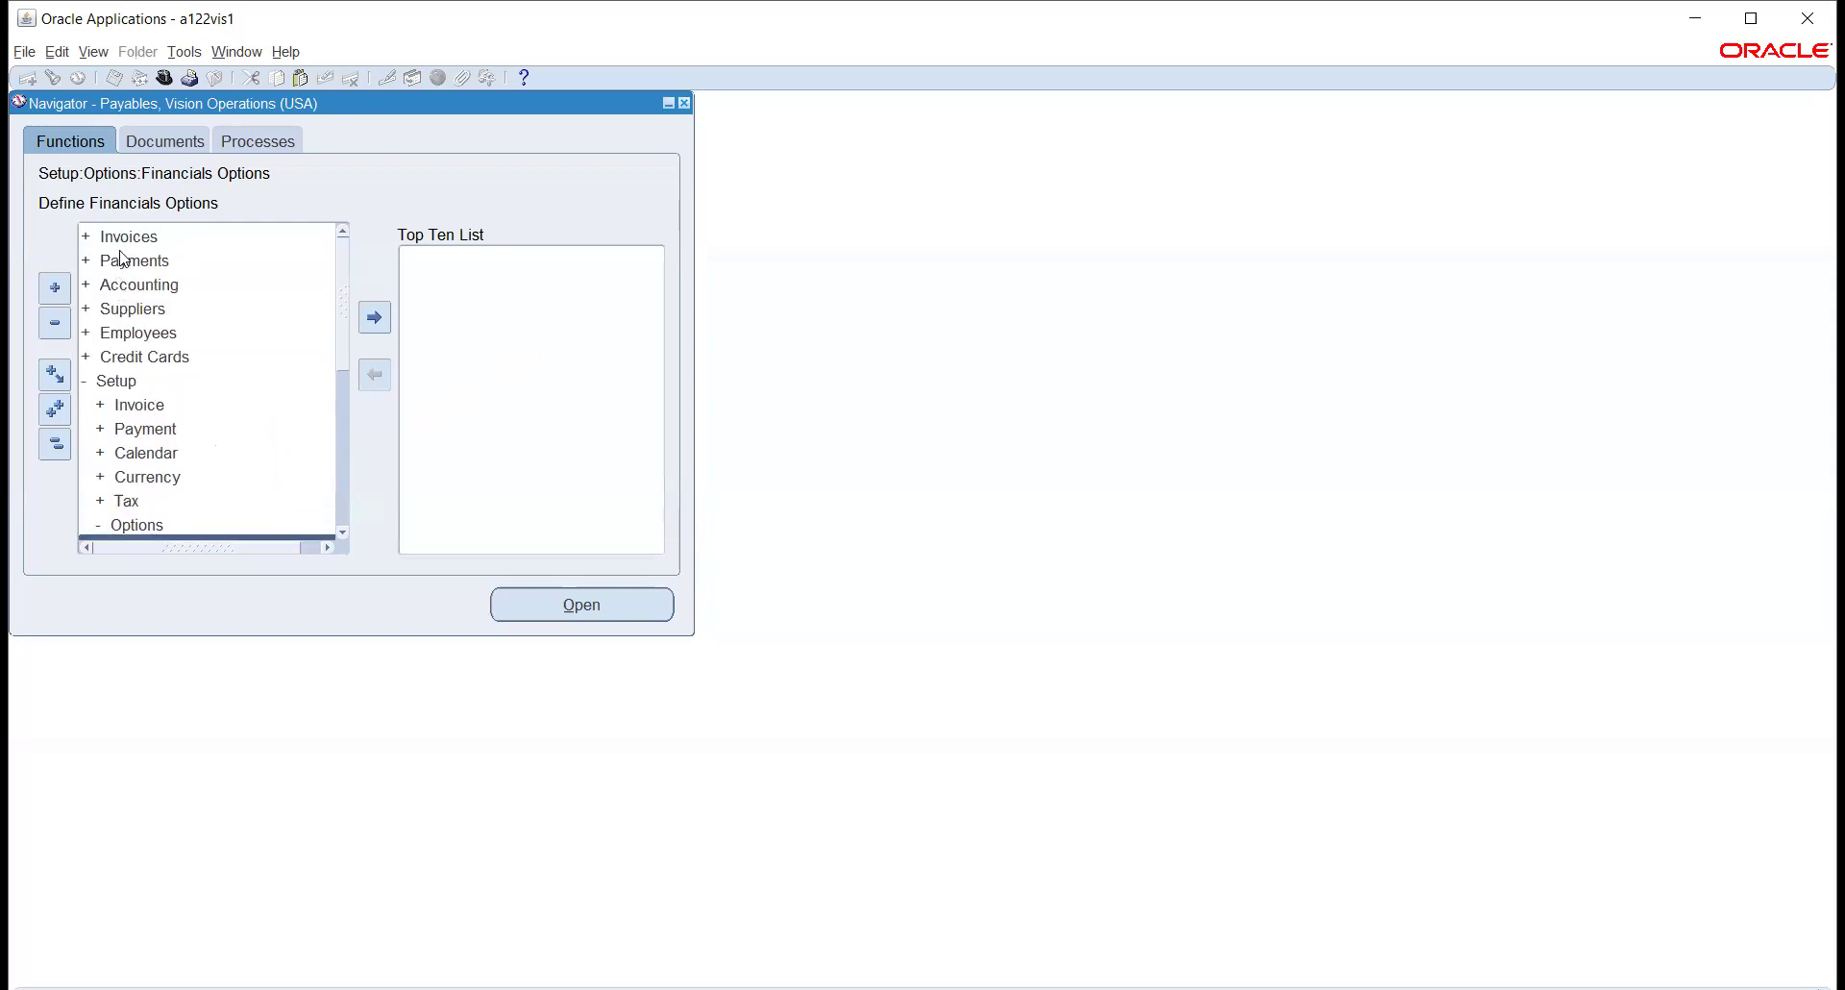
- Expand Invoices > Entry in the Navigator and select the Invoices function
double_click(128, 238)
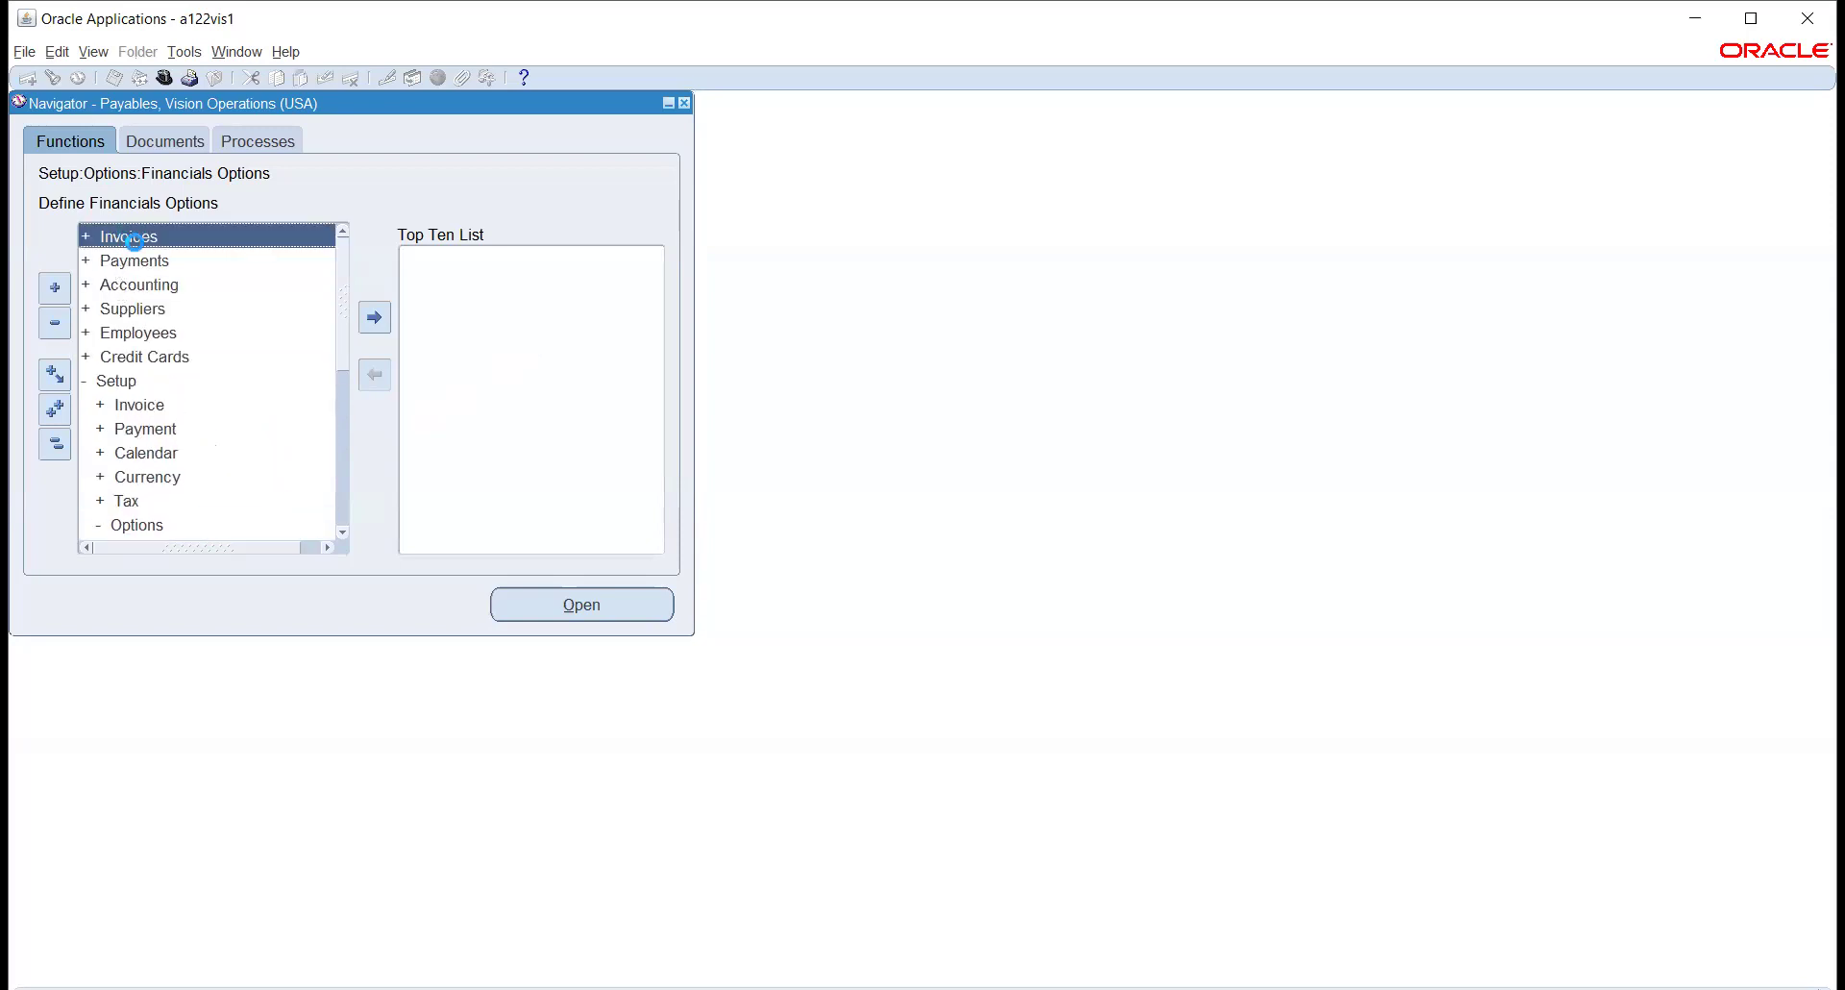
double_click(130, 259)
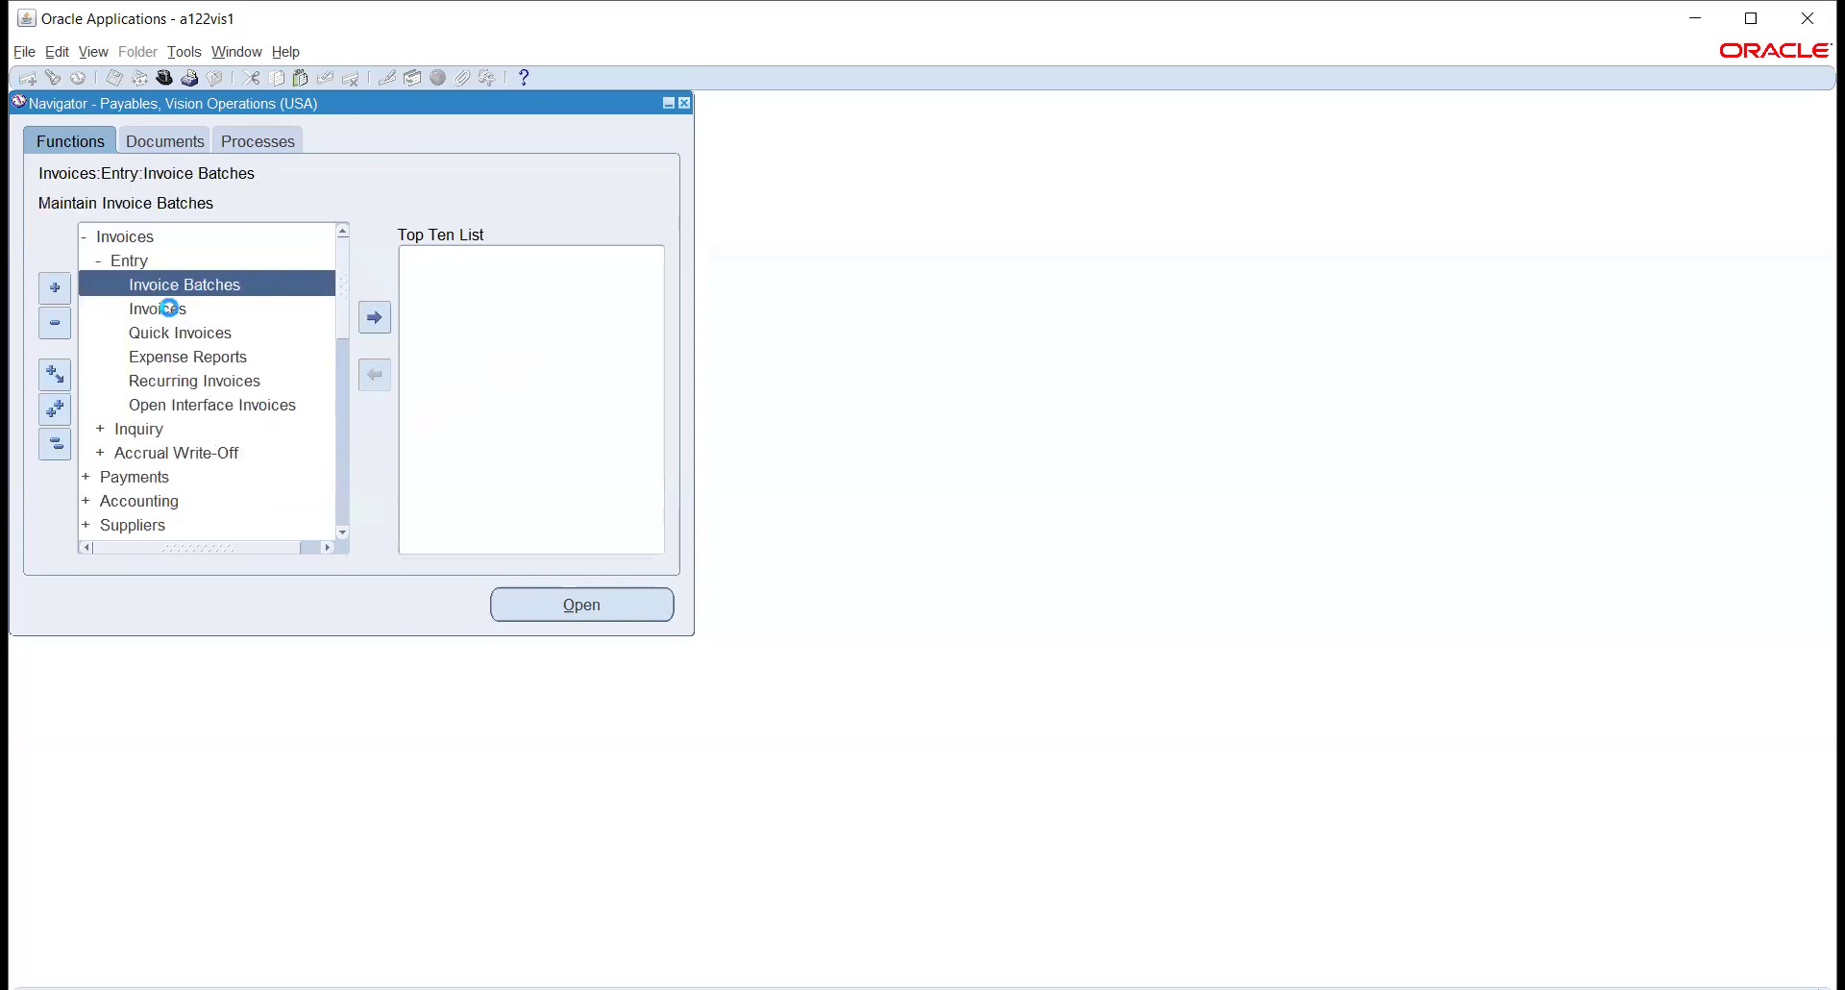
left_click(165, 308)
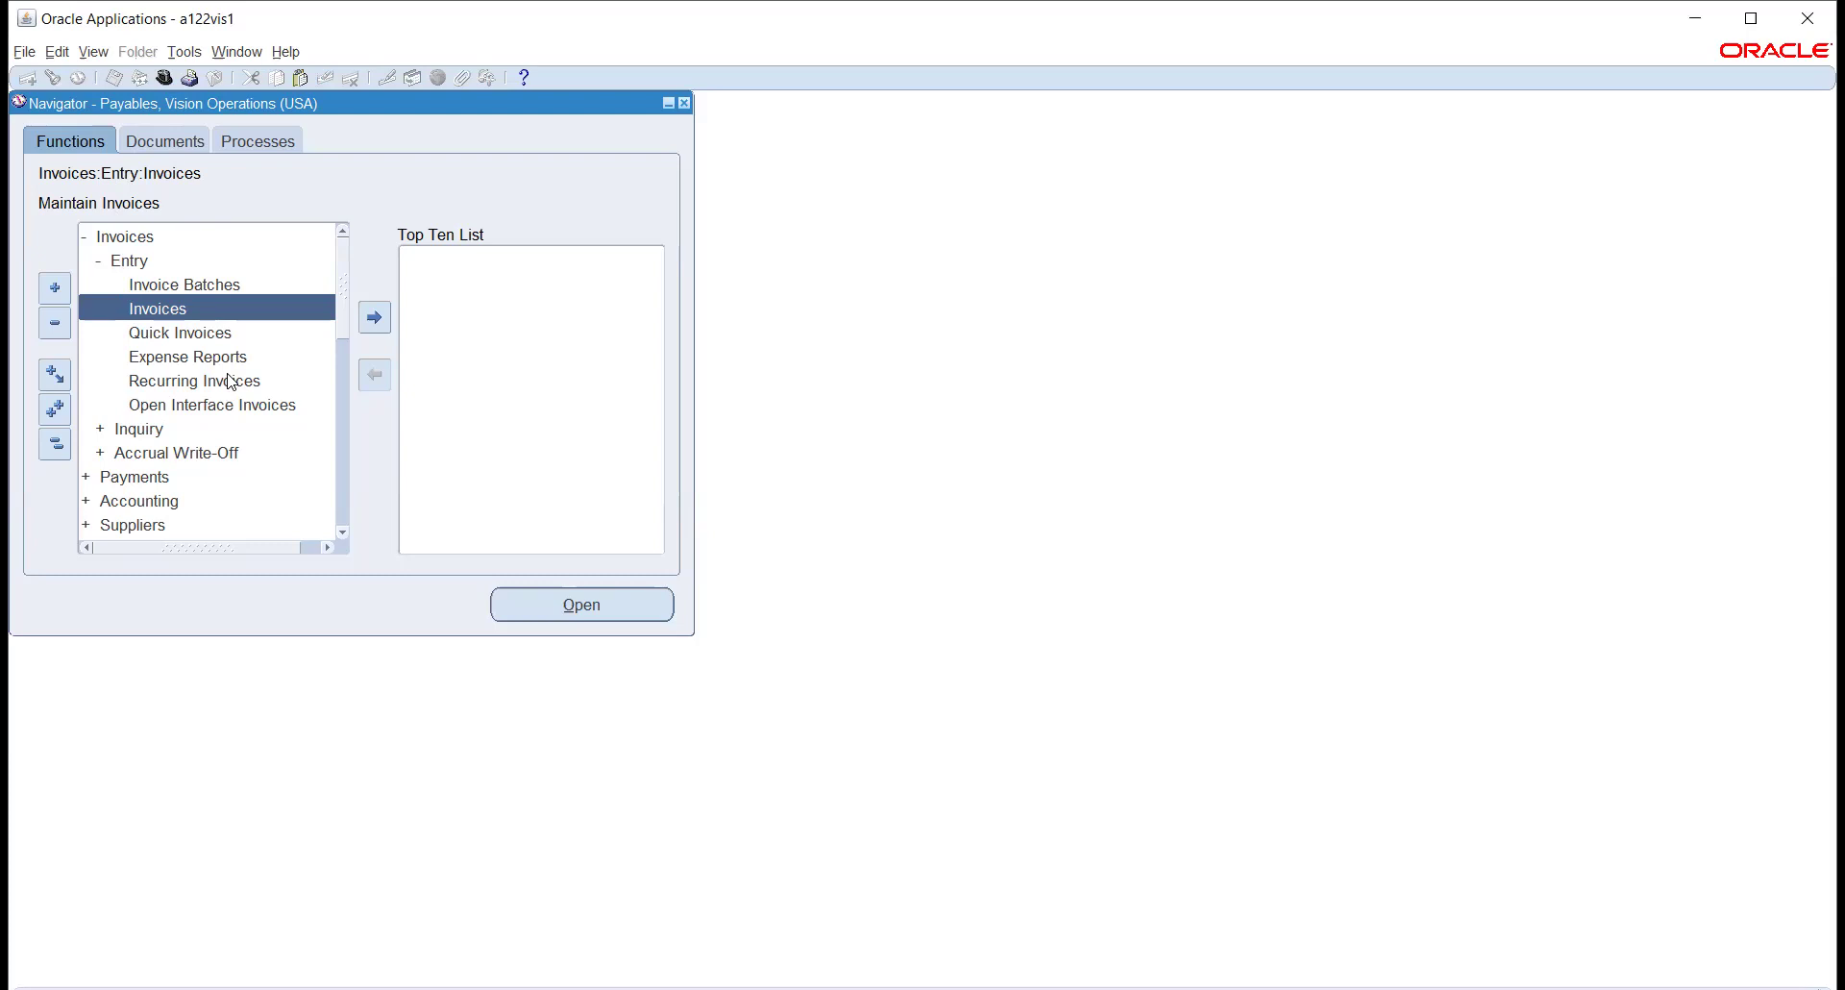
- Expand the Suppliers functions in the Navigator and open supplier Entry
scroll(235, 436, "down", 2)
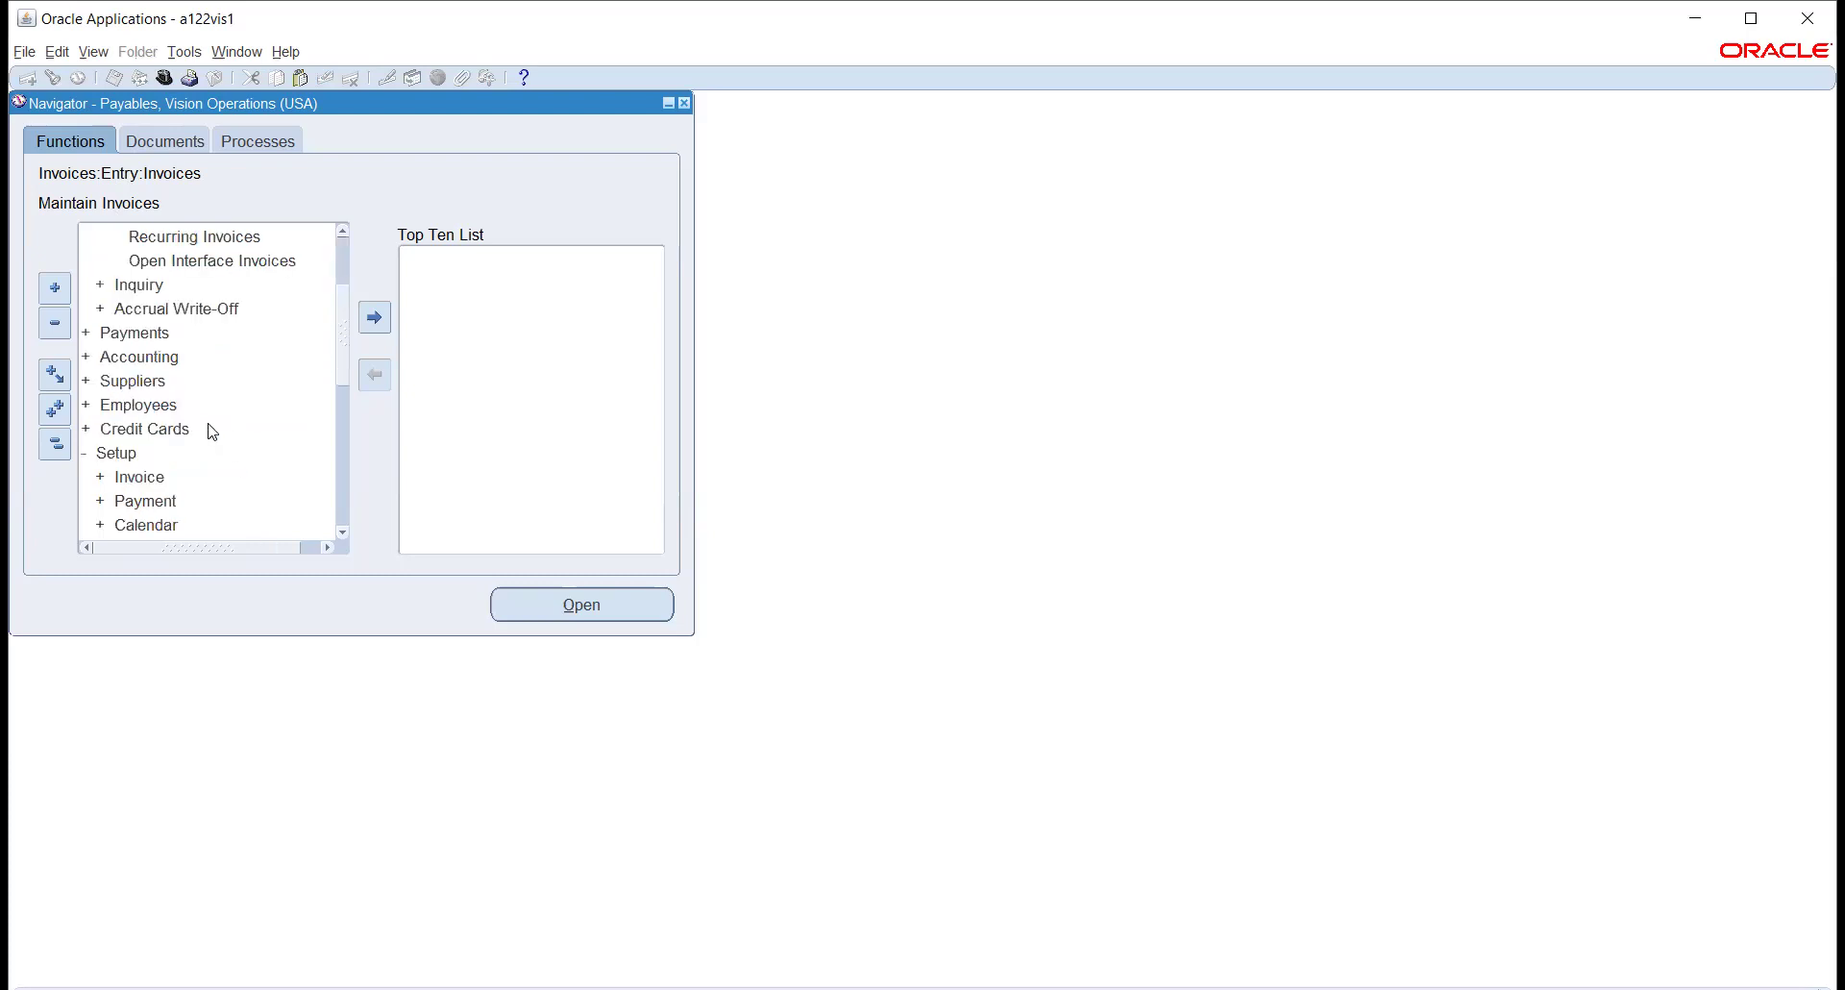
left_click(151, 379)
double_click(151, 379)
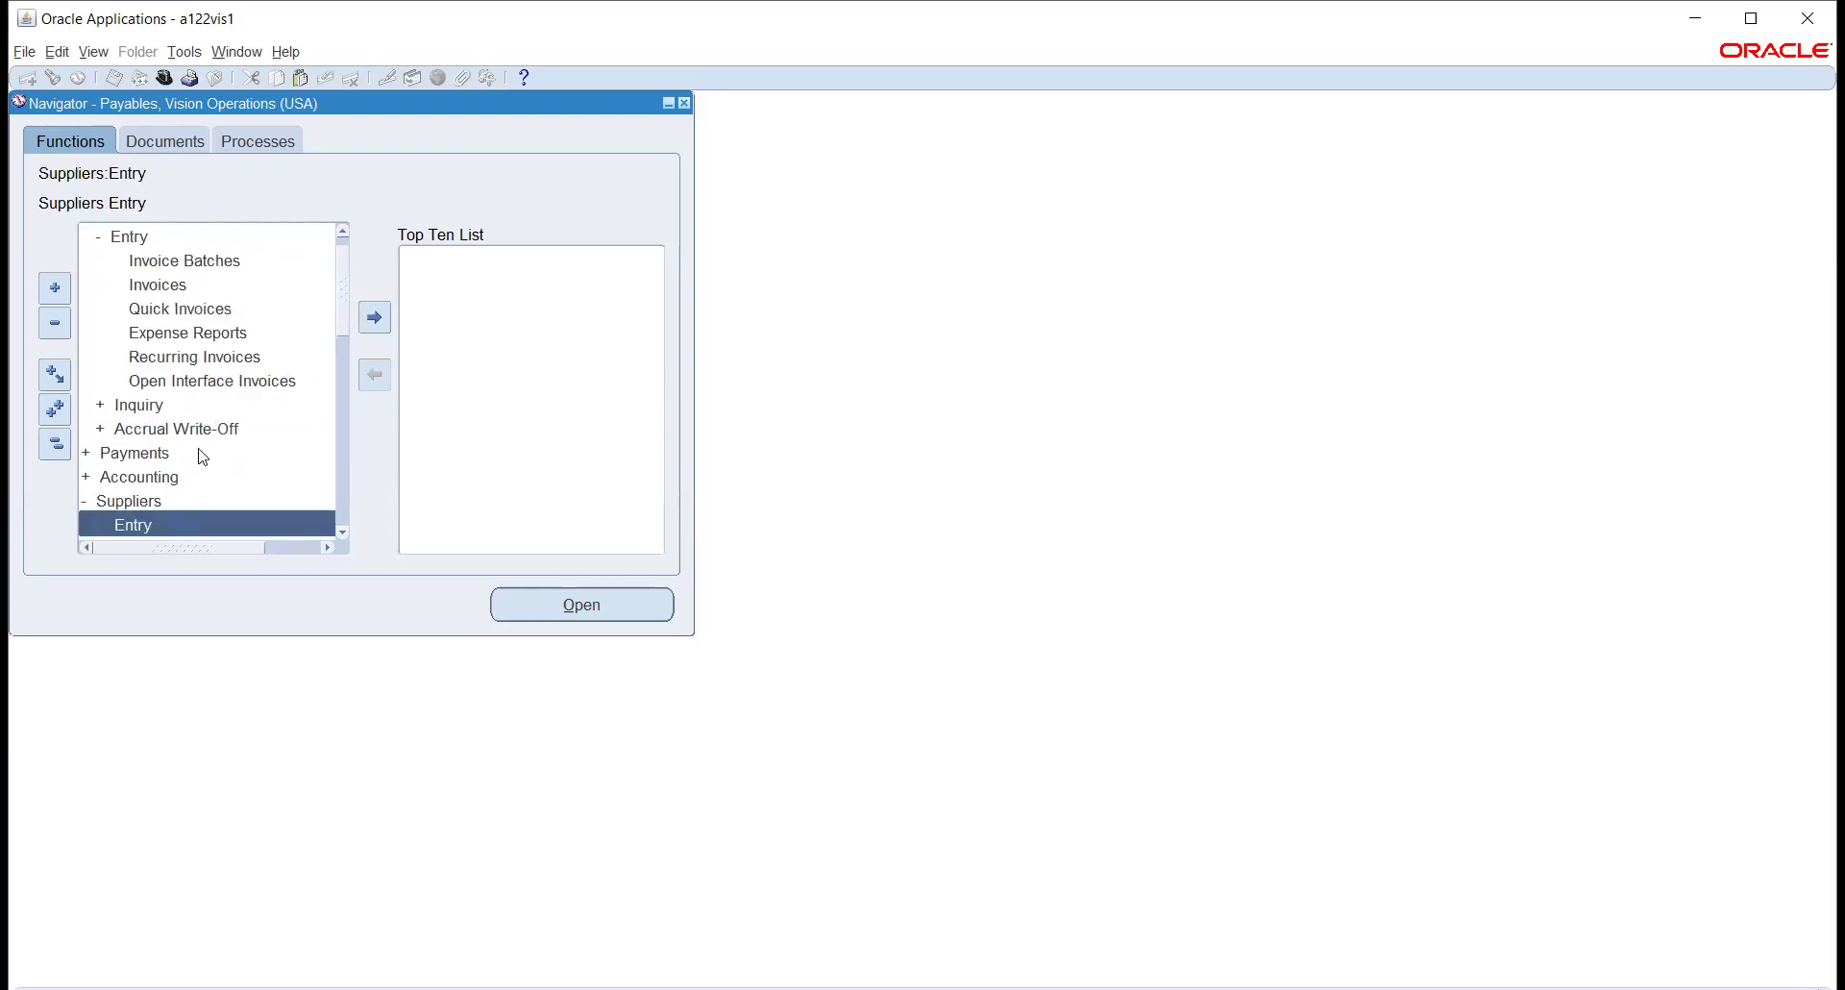
scroll(182, 447, "down", 2)
double_click(131, 375)
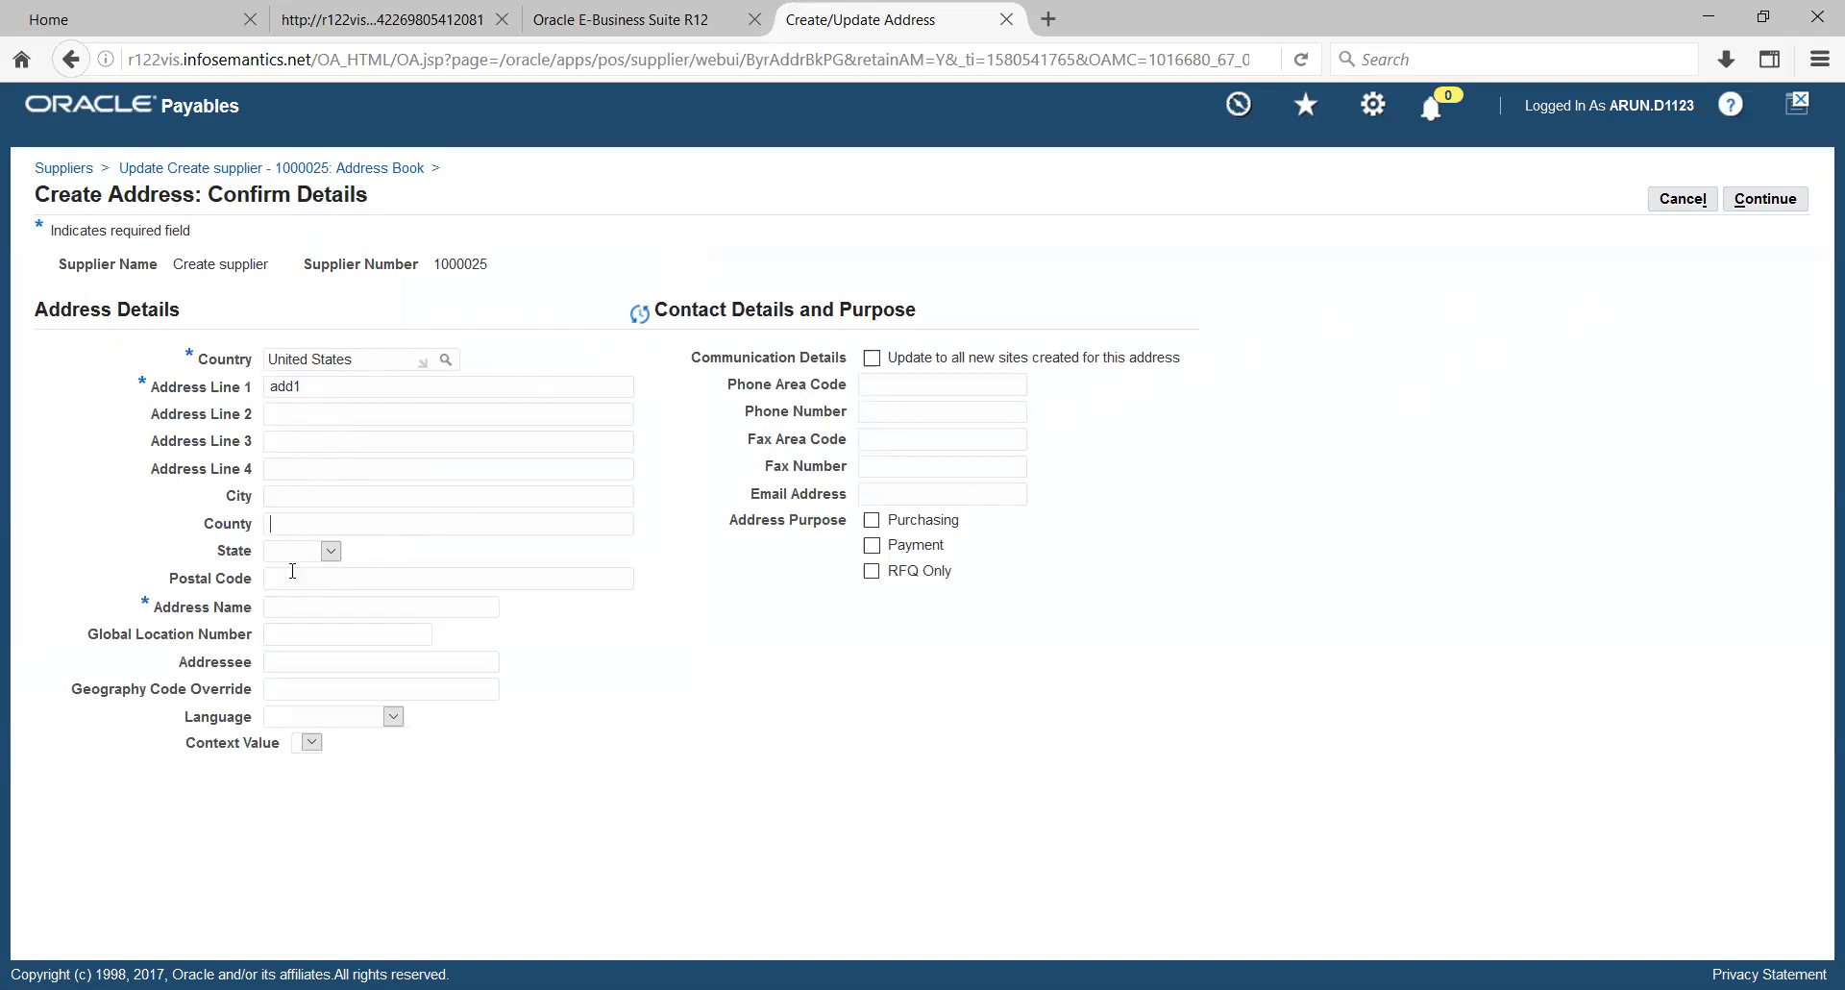
- Name the address 'Site one' with Purchasing and Payment purposes and continue
left_click(292, 577)
left_click(281, 614)
type("Site one")
left_click(872, 520)
left_click(872, 545)
left_click(1730, 199)
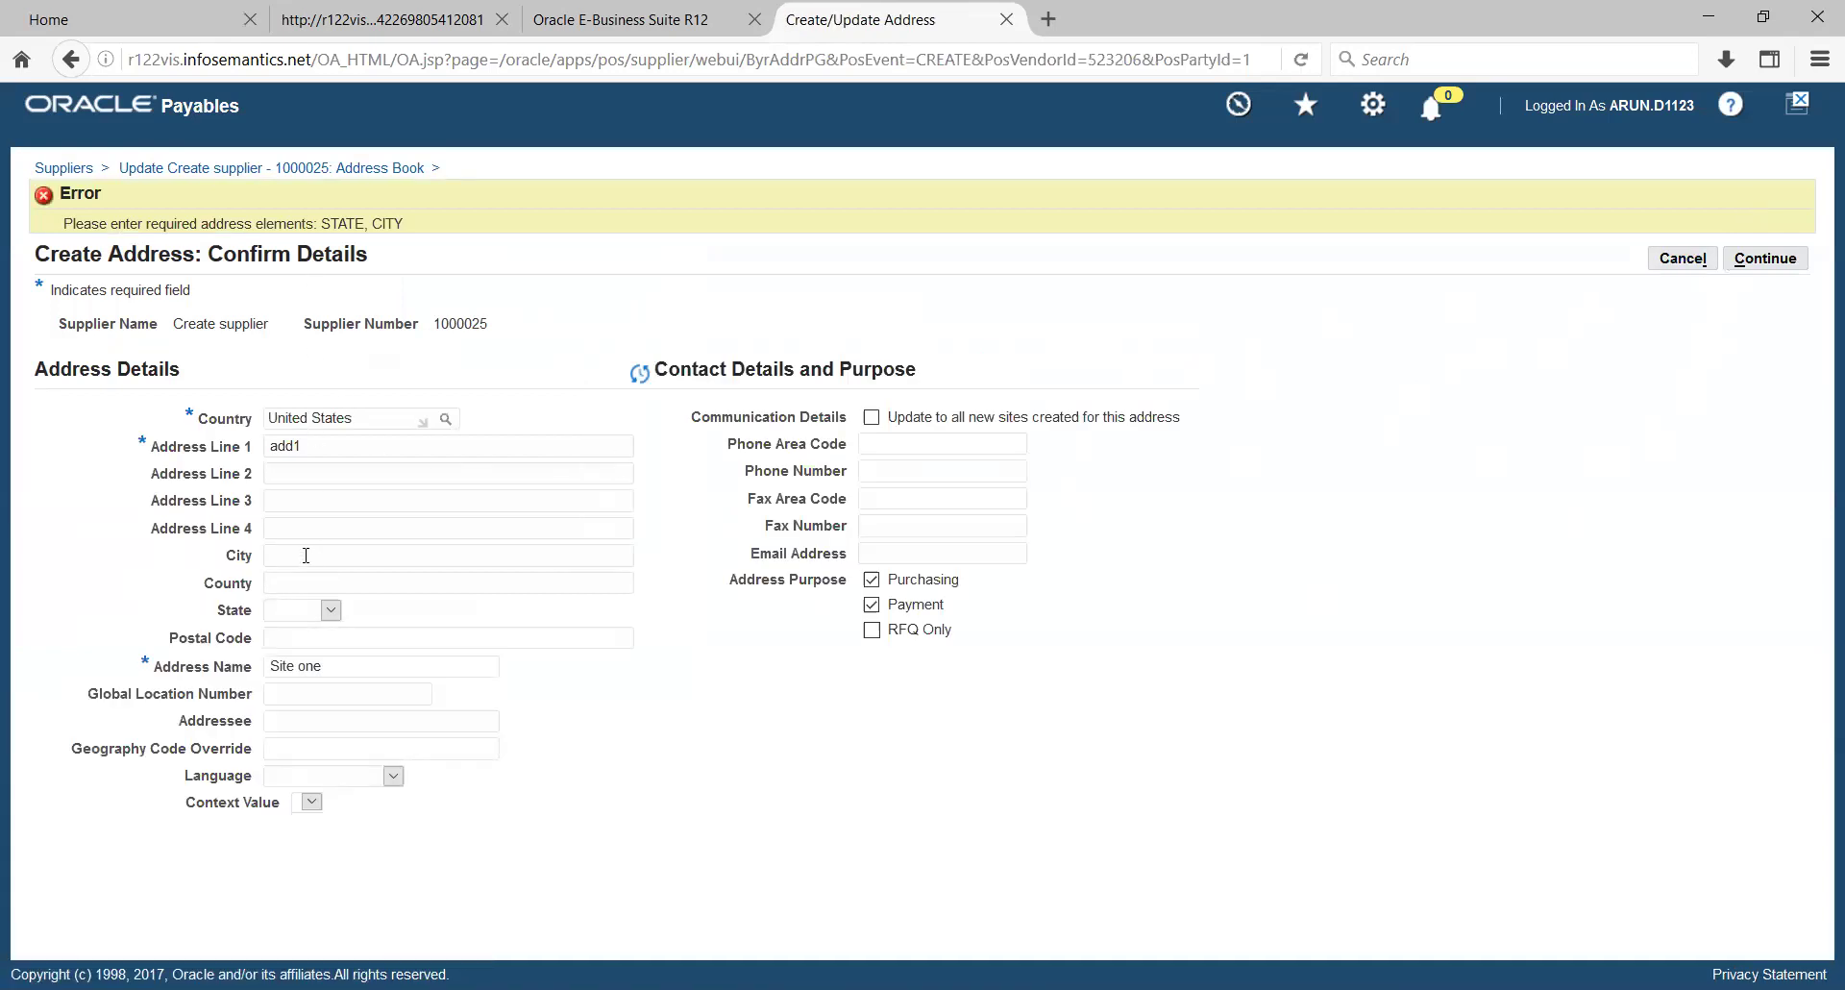
- Set state NY, city and county New York, and postal code 10001
left_click(326, 617)
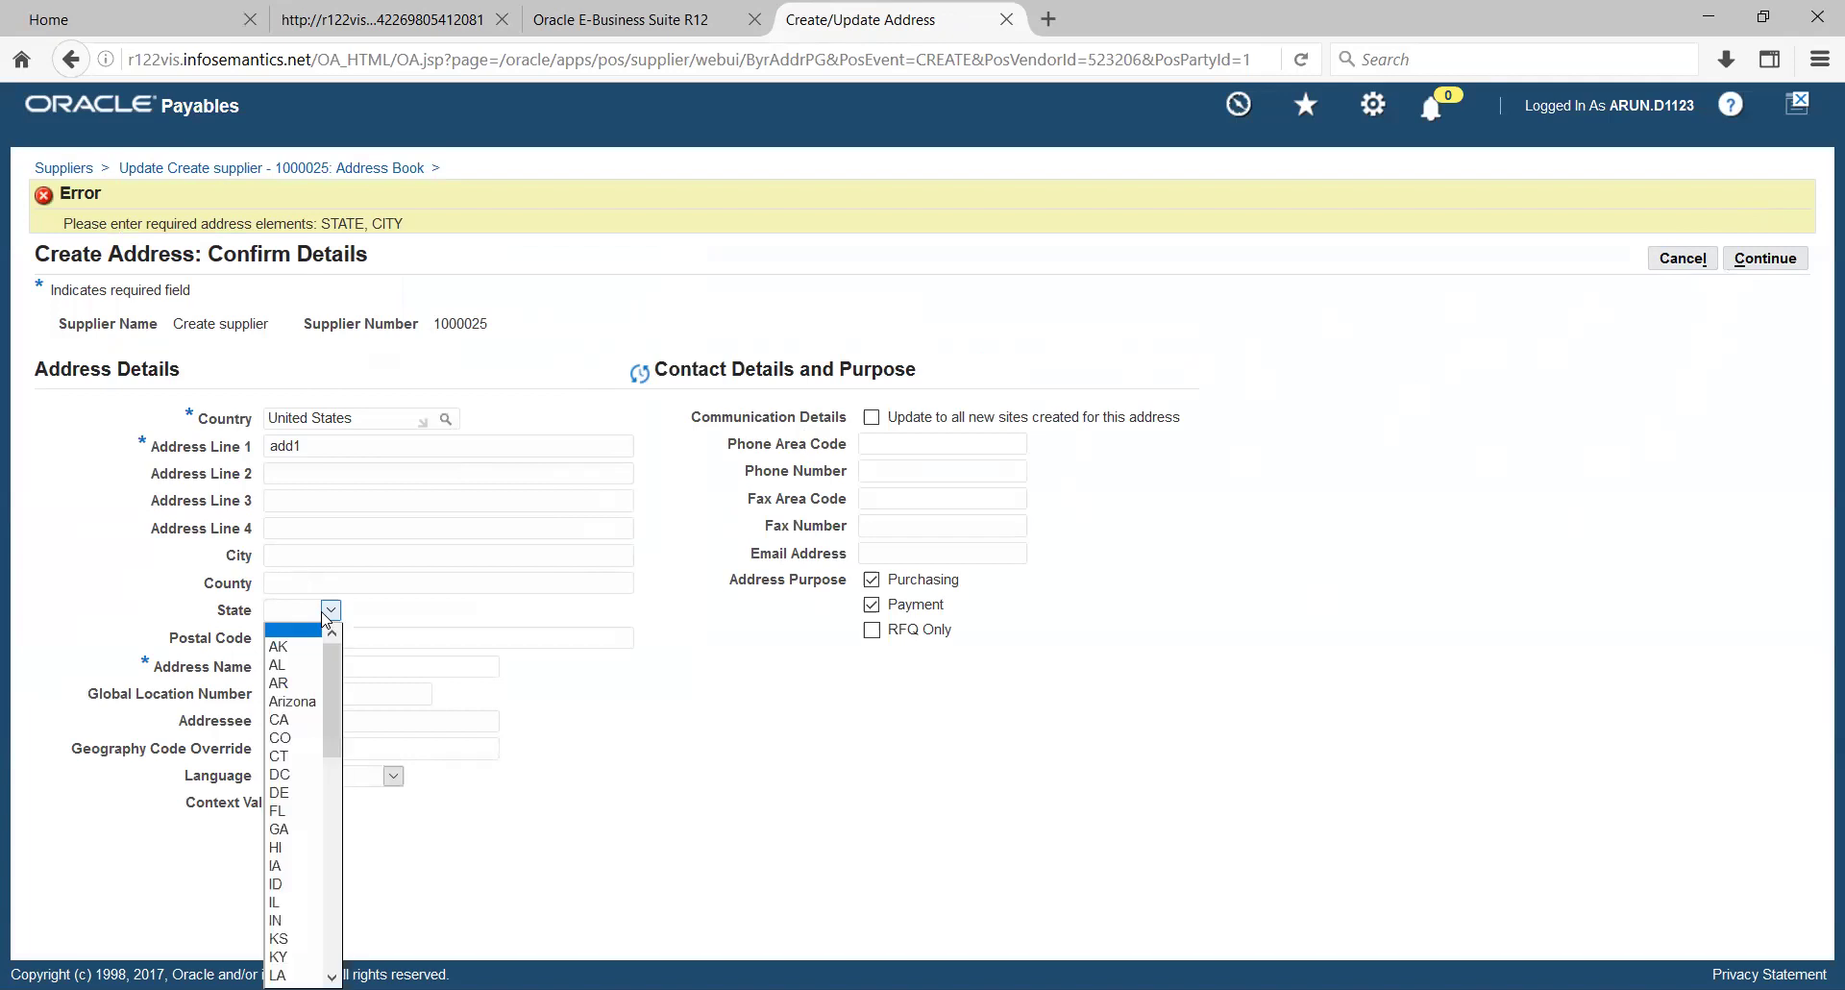
scroll(307, 732, "down", 6)
scroll(309, 732, "down", 3)
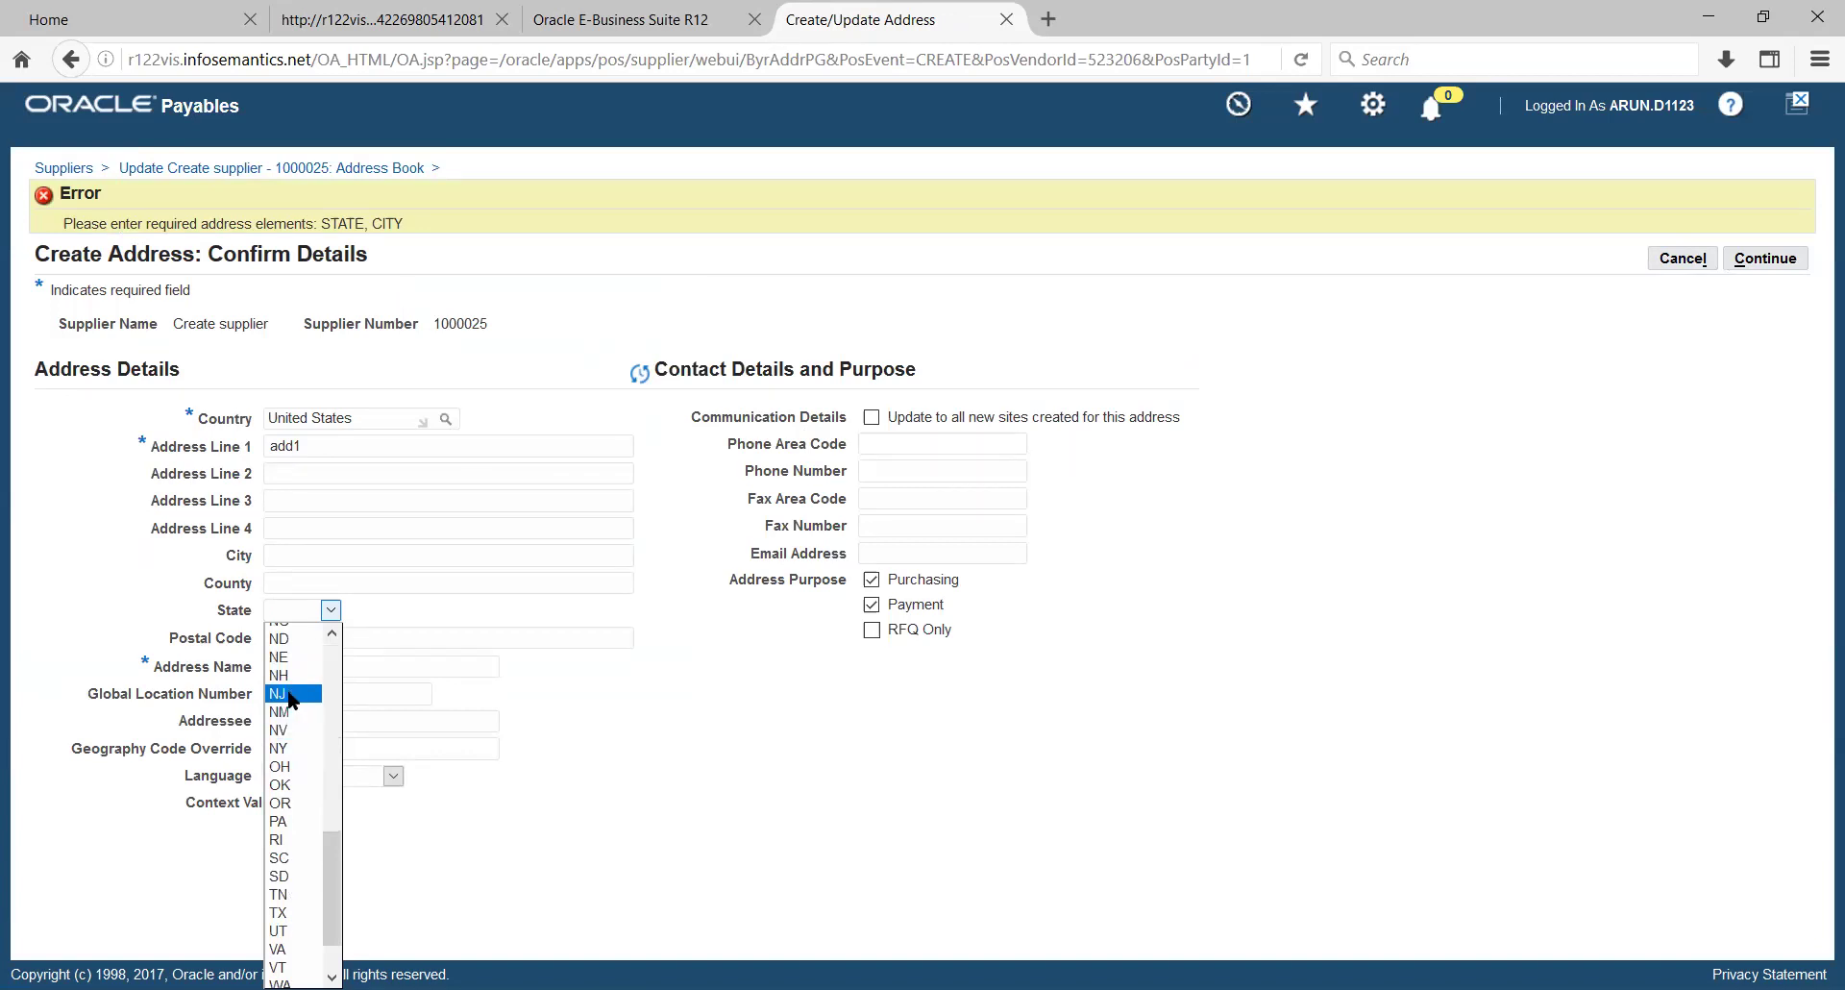
left_click(278, 748)
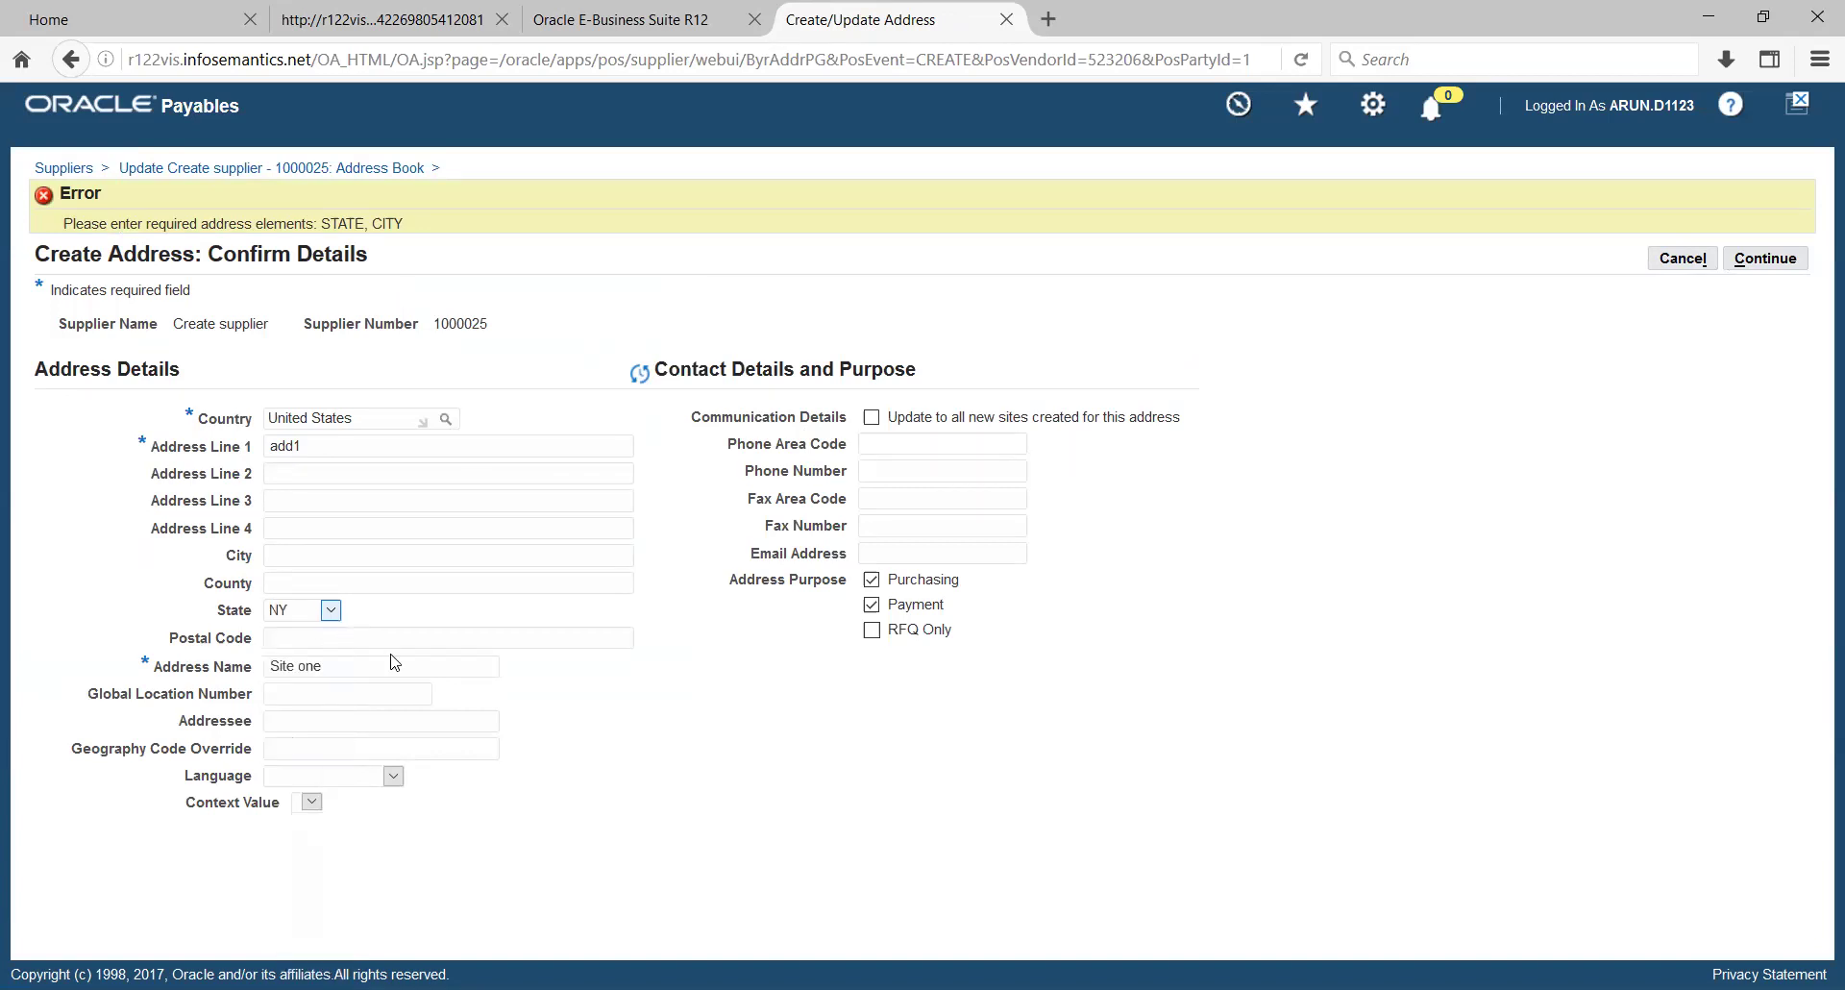
left_click(402, 636)
left_click(363, 564)
type("New YorkNew York")
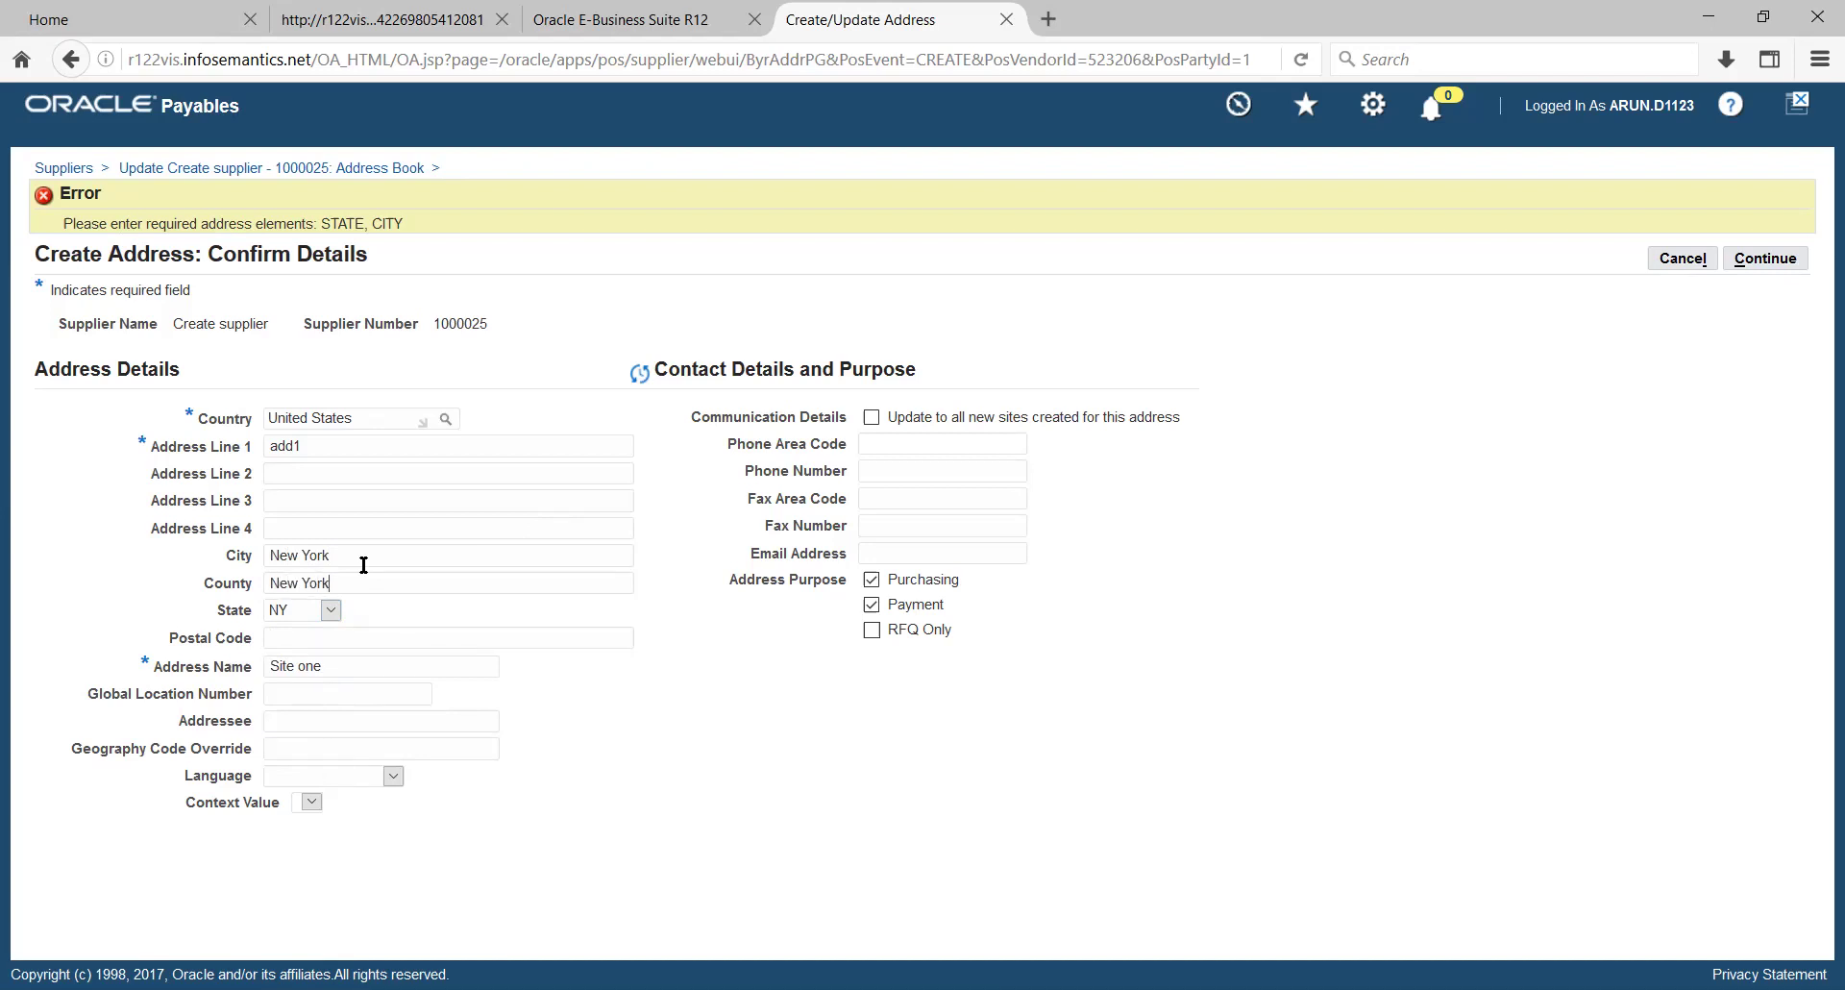
left_click(371, 641)
type("10001")
- Select Vision Operations for Site one and apply to add the site
left_click(1750, 259)
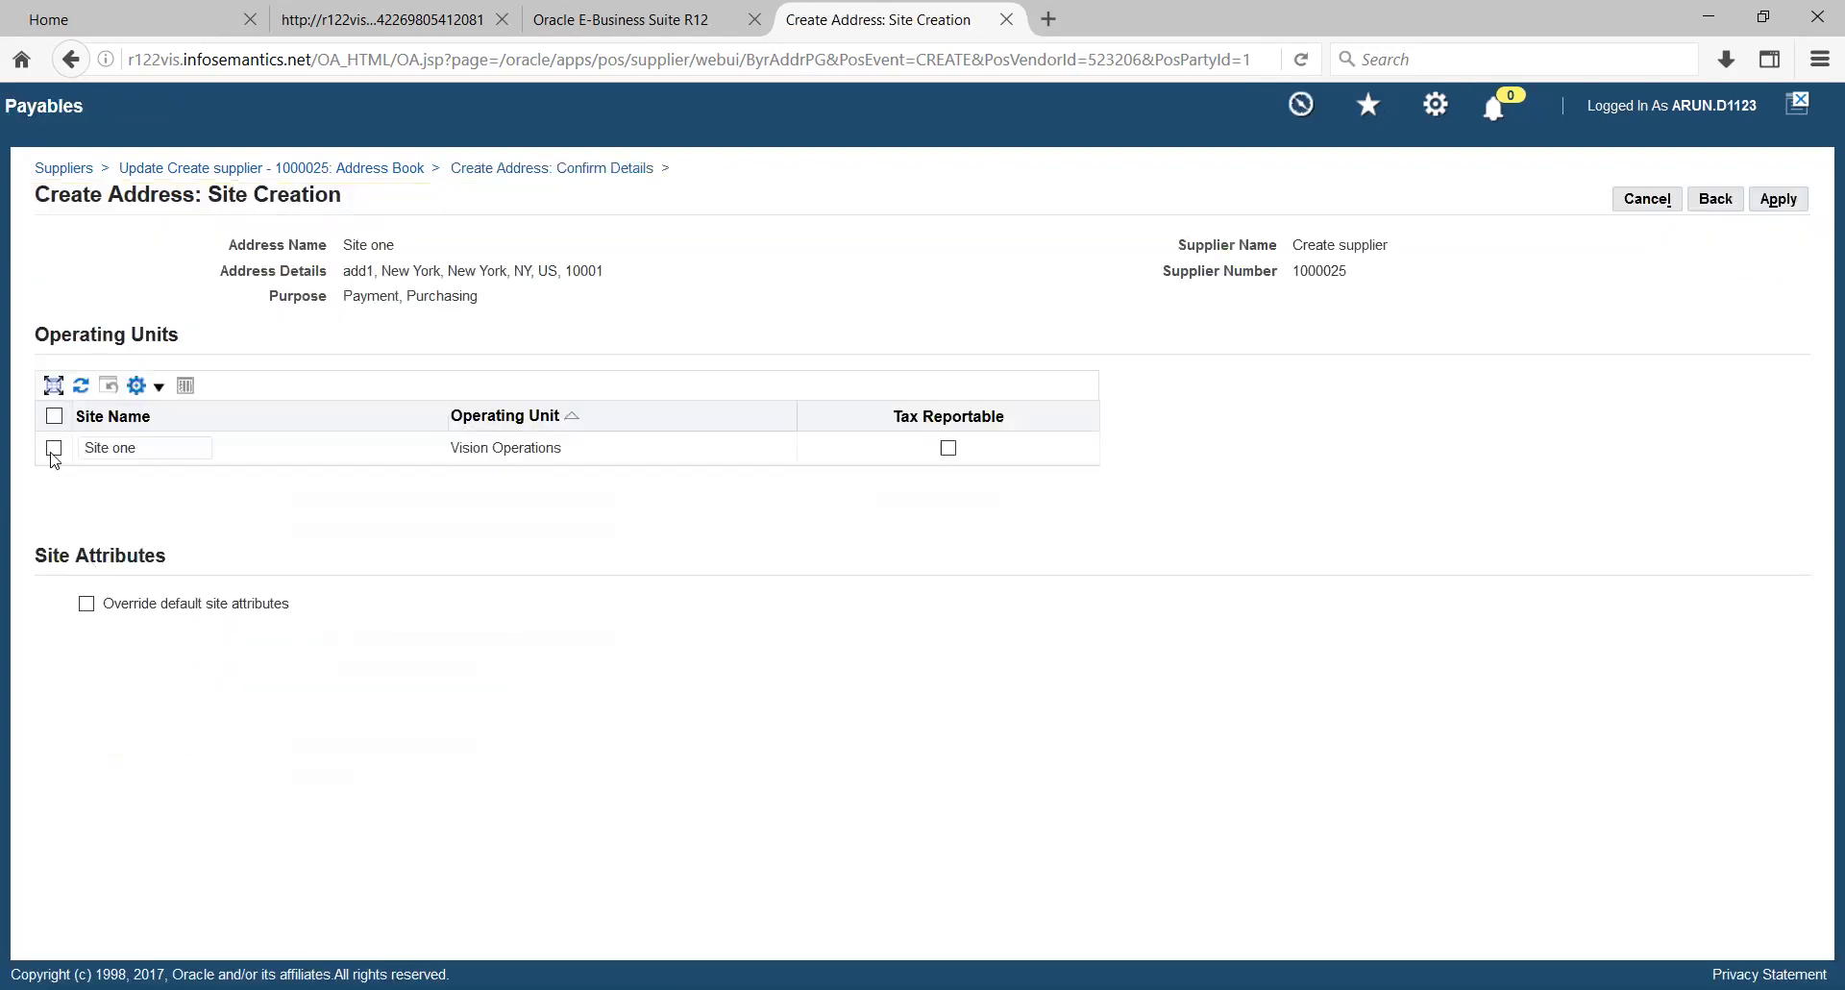
left_click(54, 448)
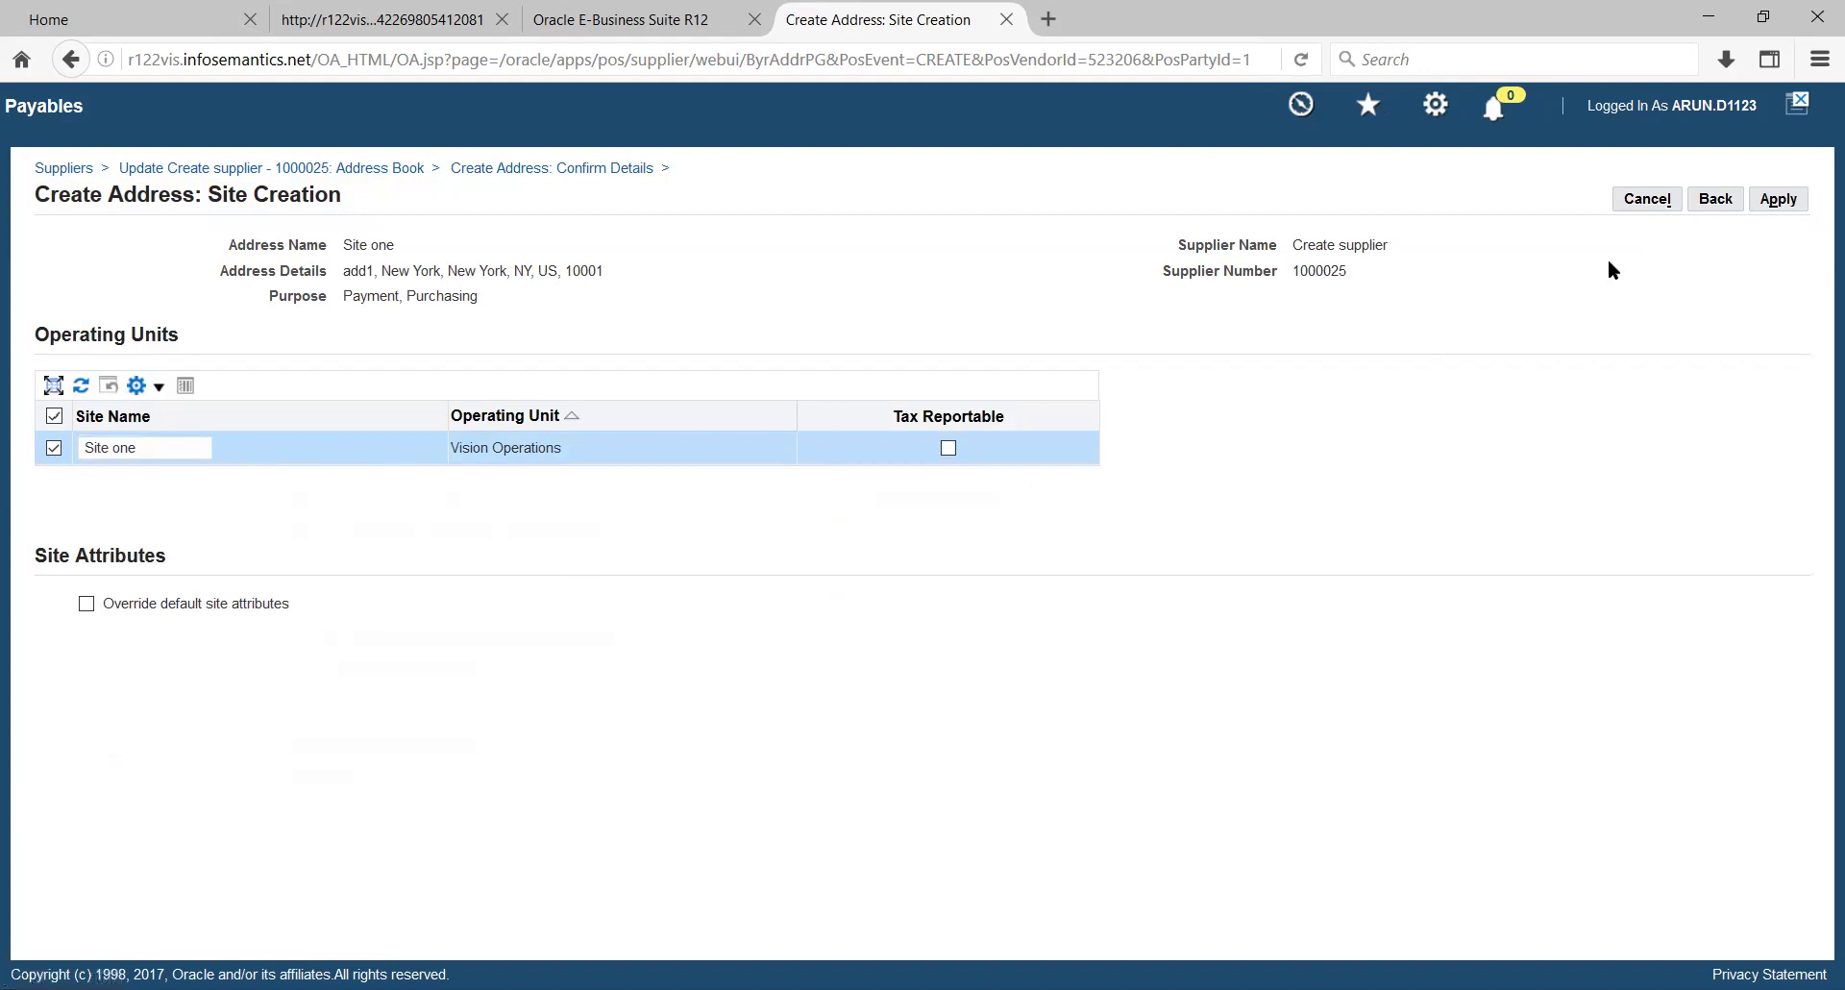
left_click(1777, 199)
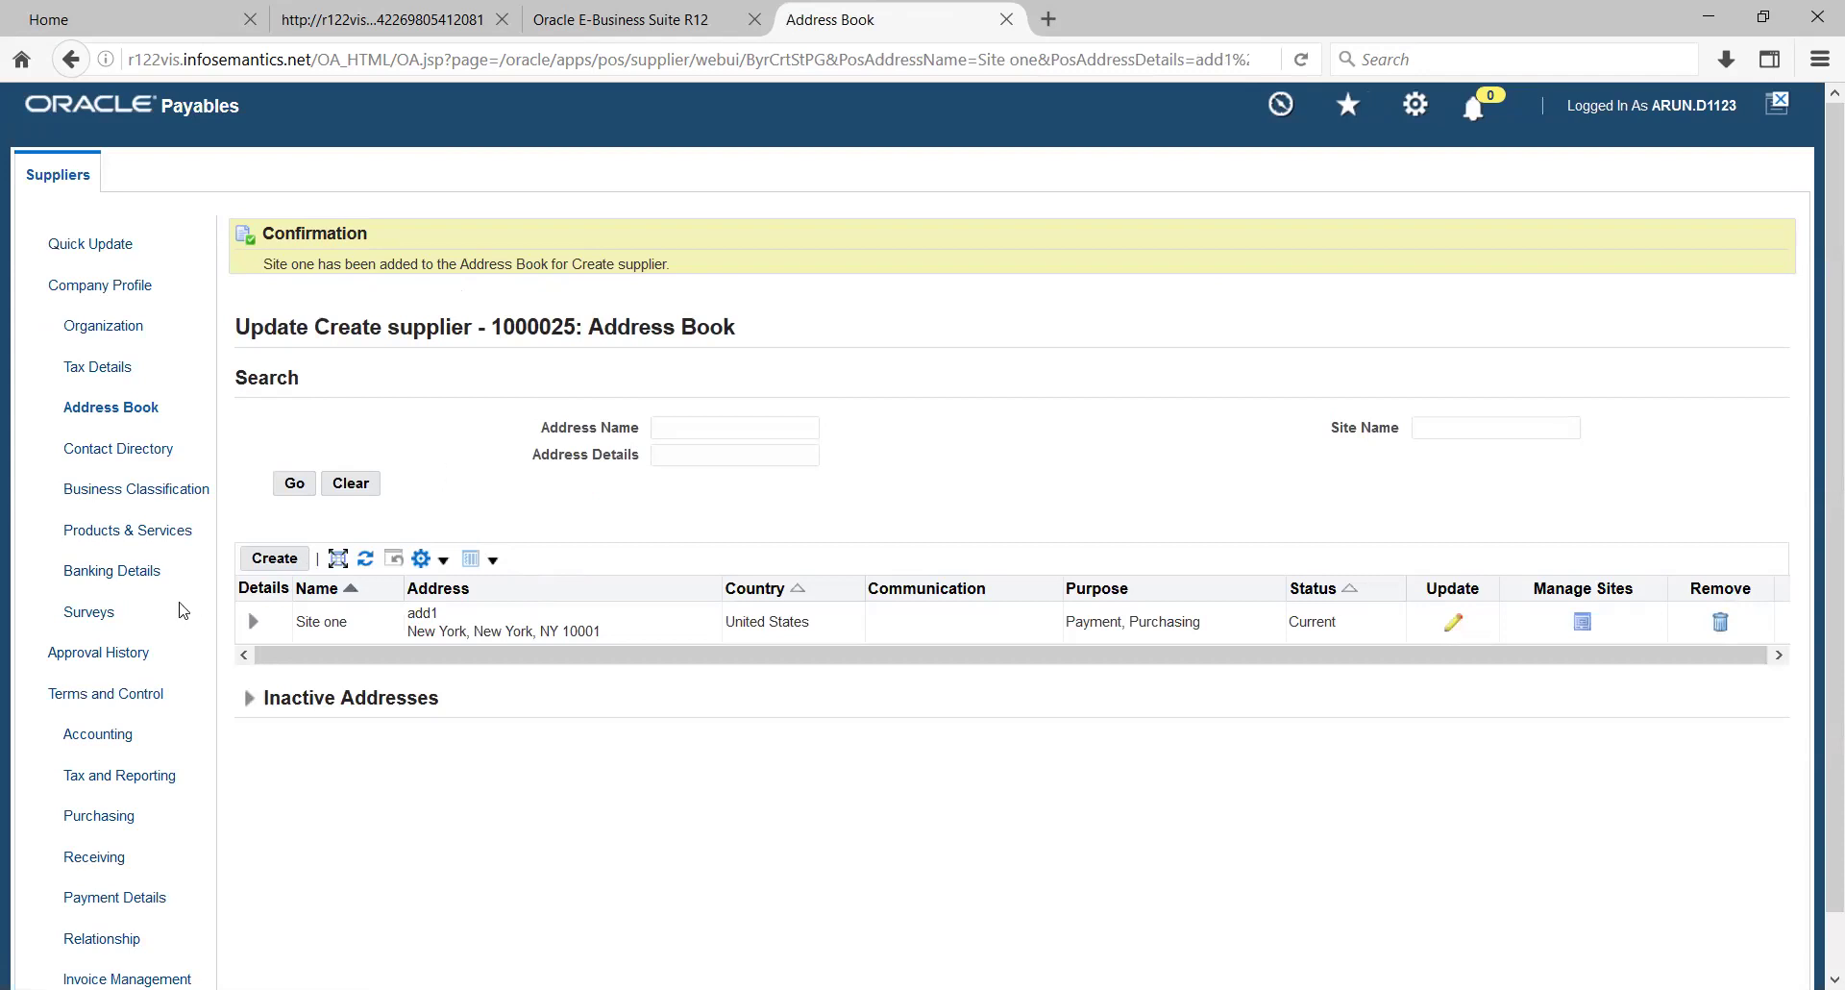
- Open the supplier's Invoice Management page and start a new supplier site
scroll(180, 629, "down", 1)
left_click(72, 924)
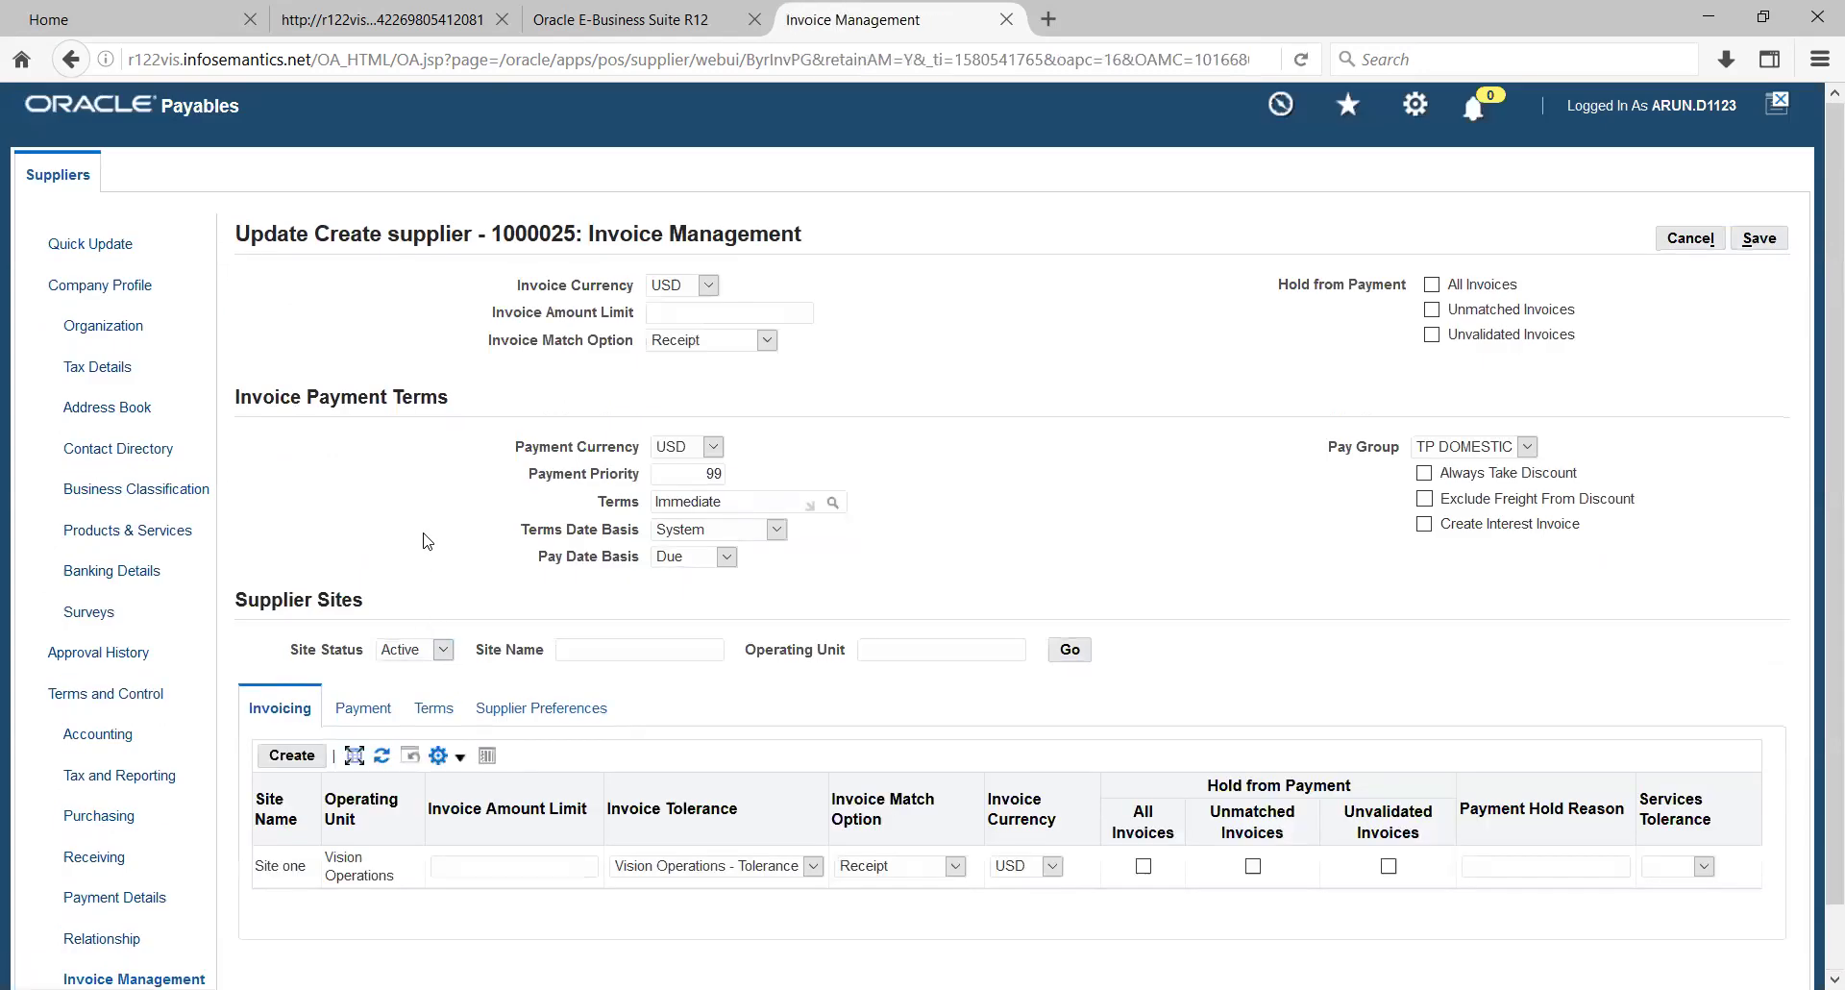
scroll(428, 541, "down", 1)
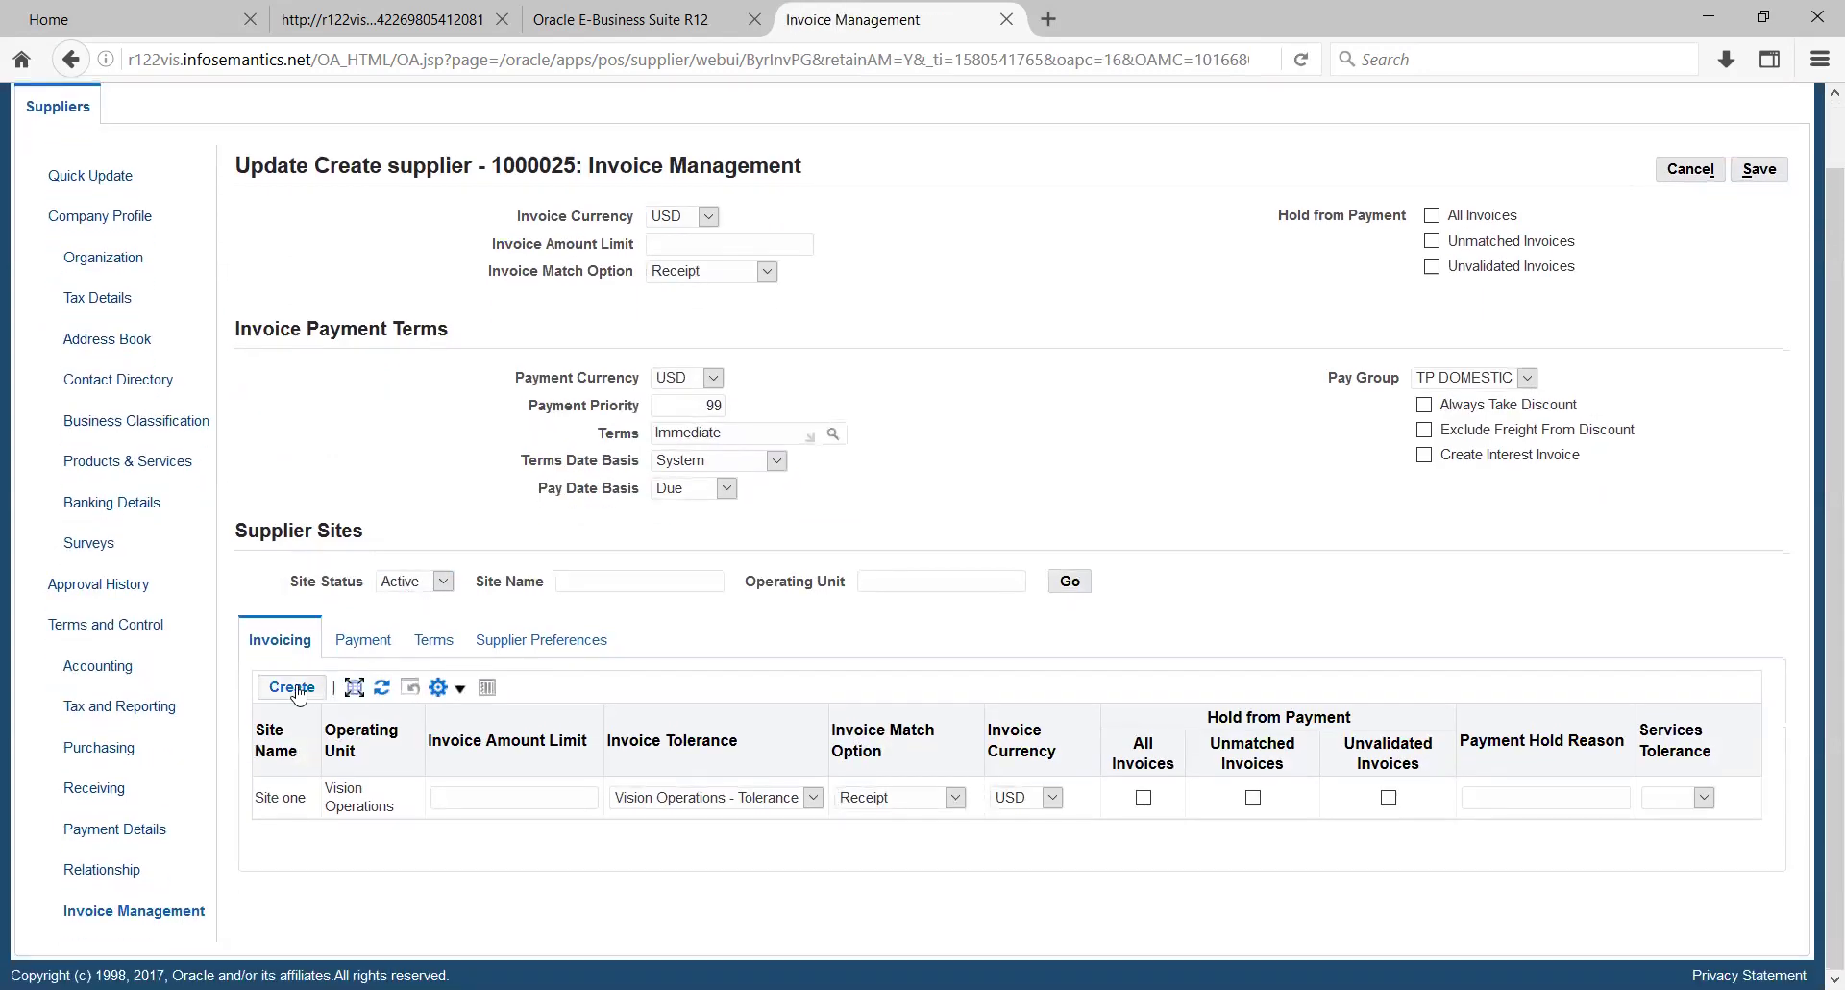
left_click(293, 688)
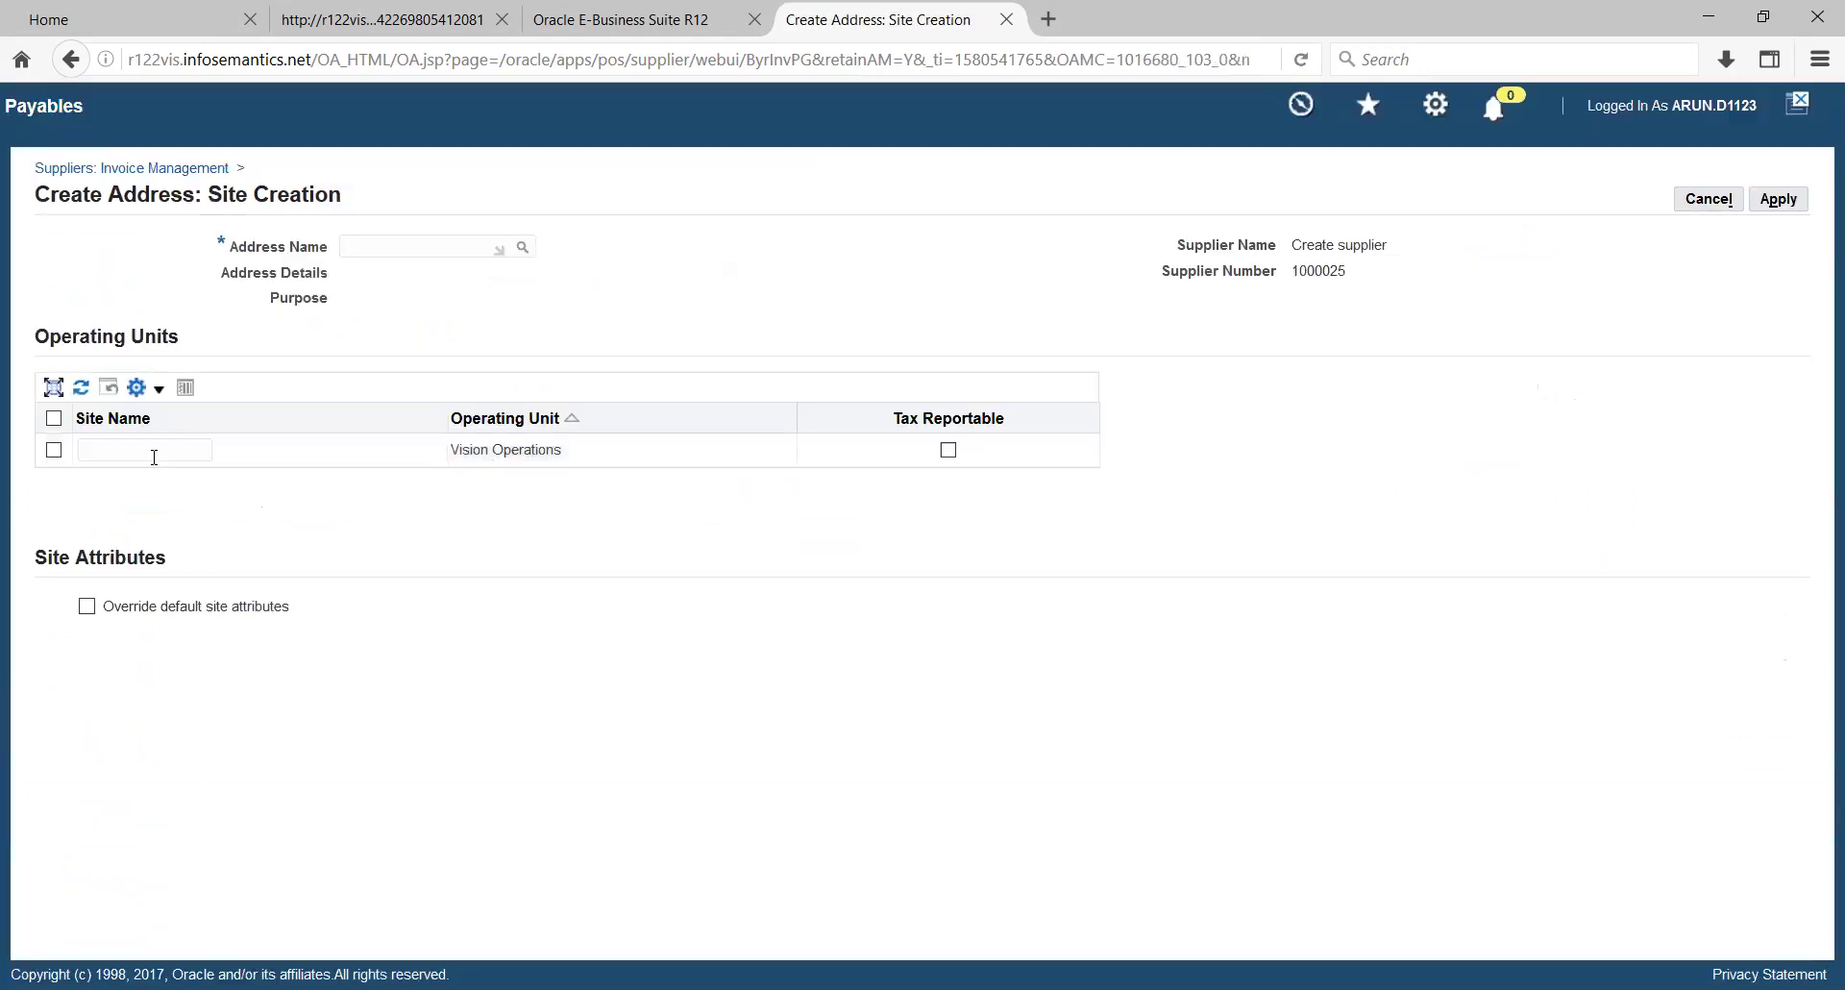
- Cancel the new supplier site without entering a site name
left_click(152, 450)
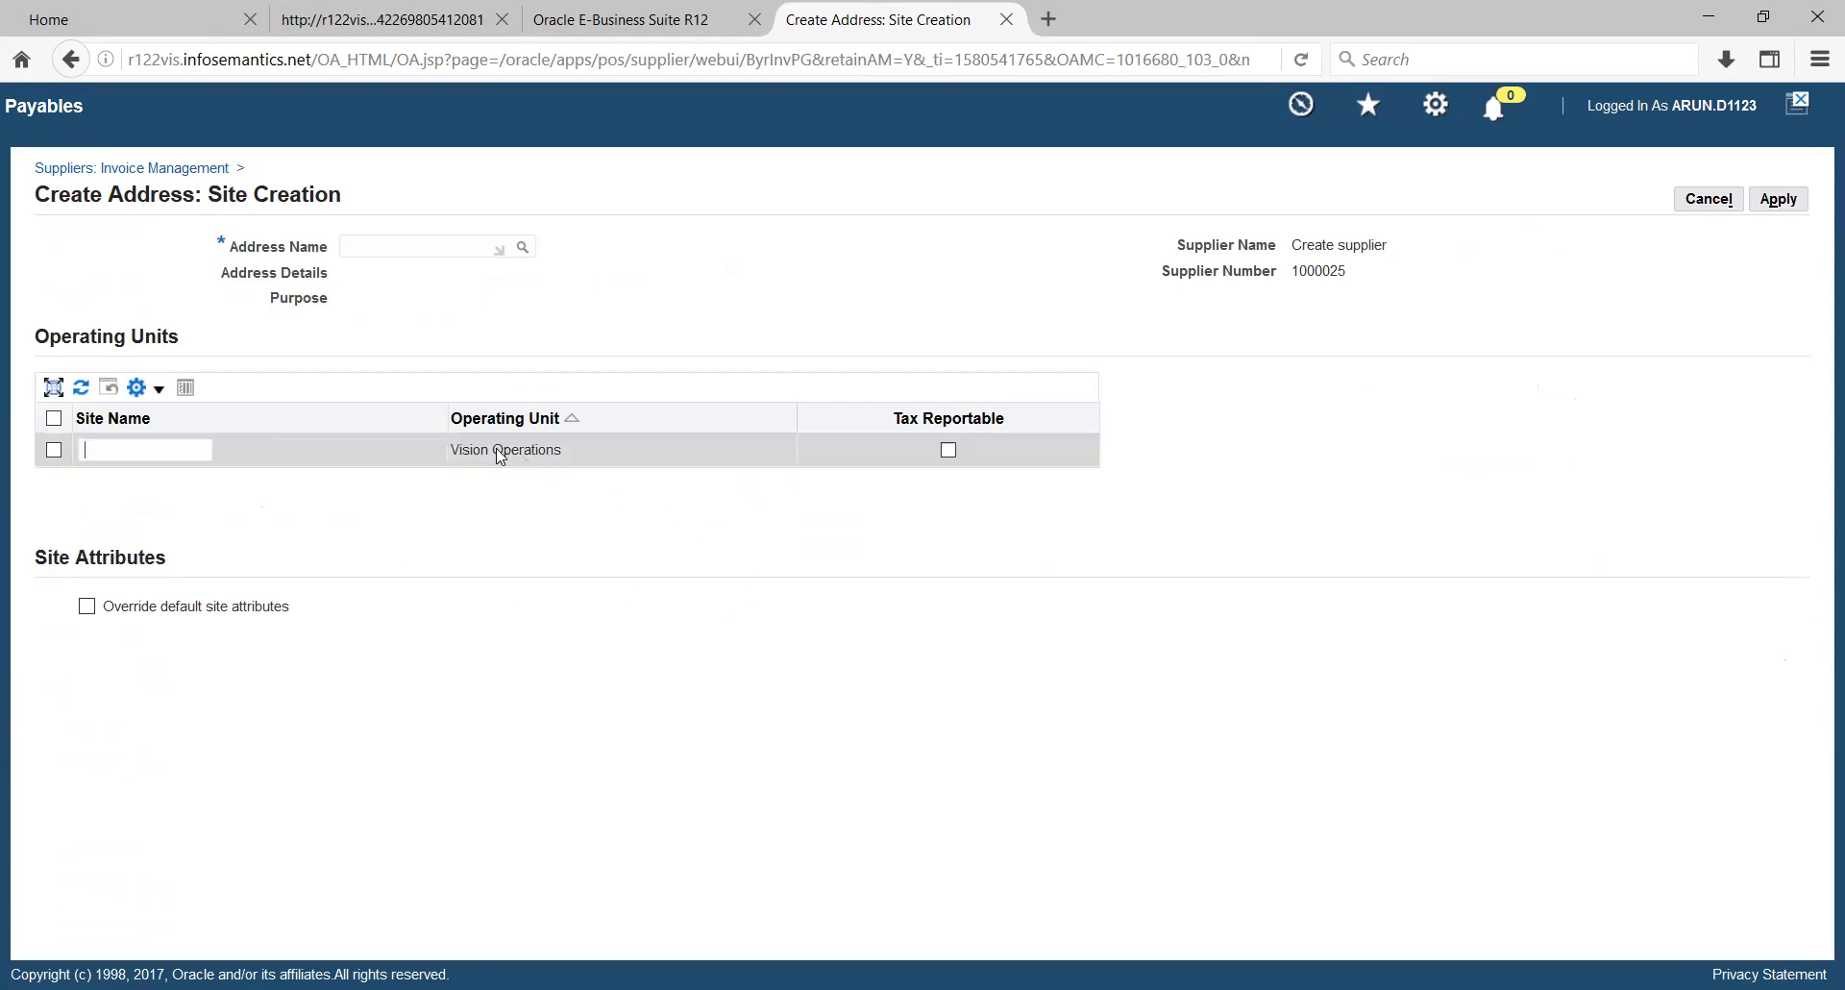
left_click_drag(454, 455, 550, 456)
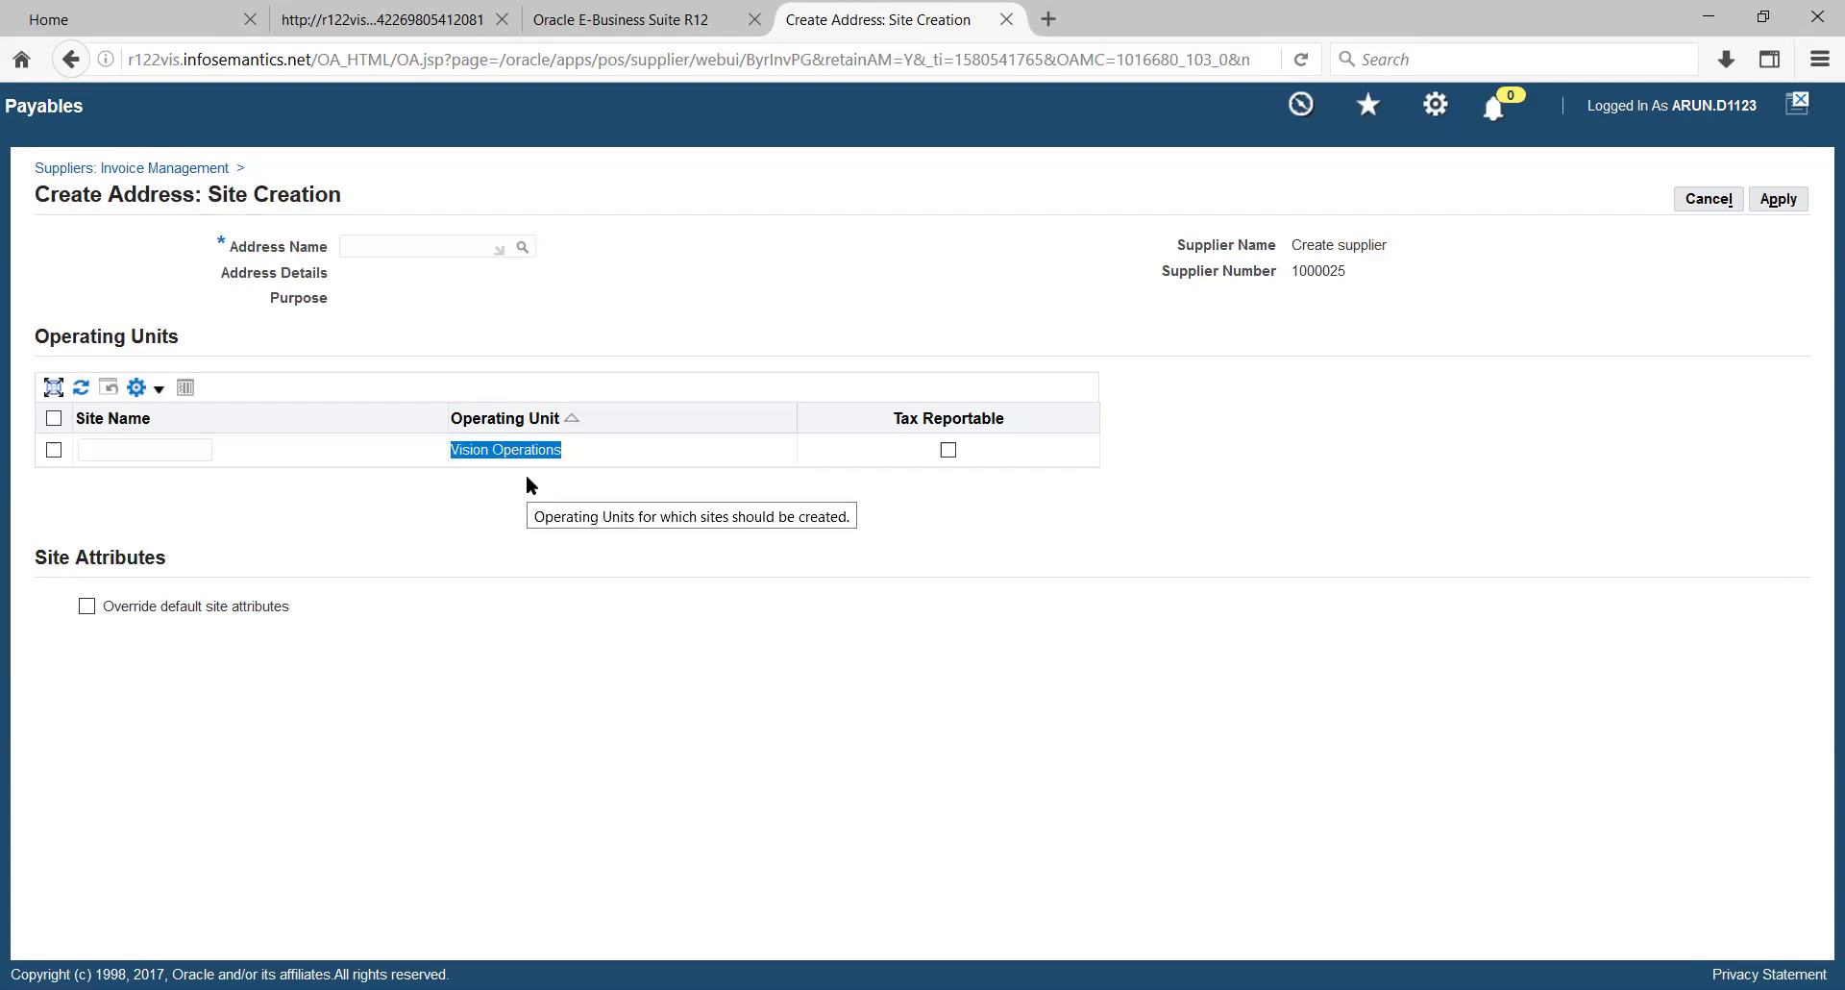
left_click(1730, 204)
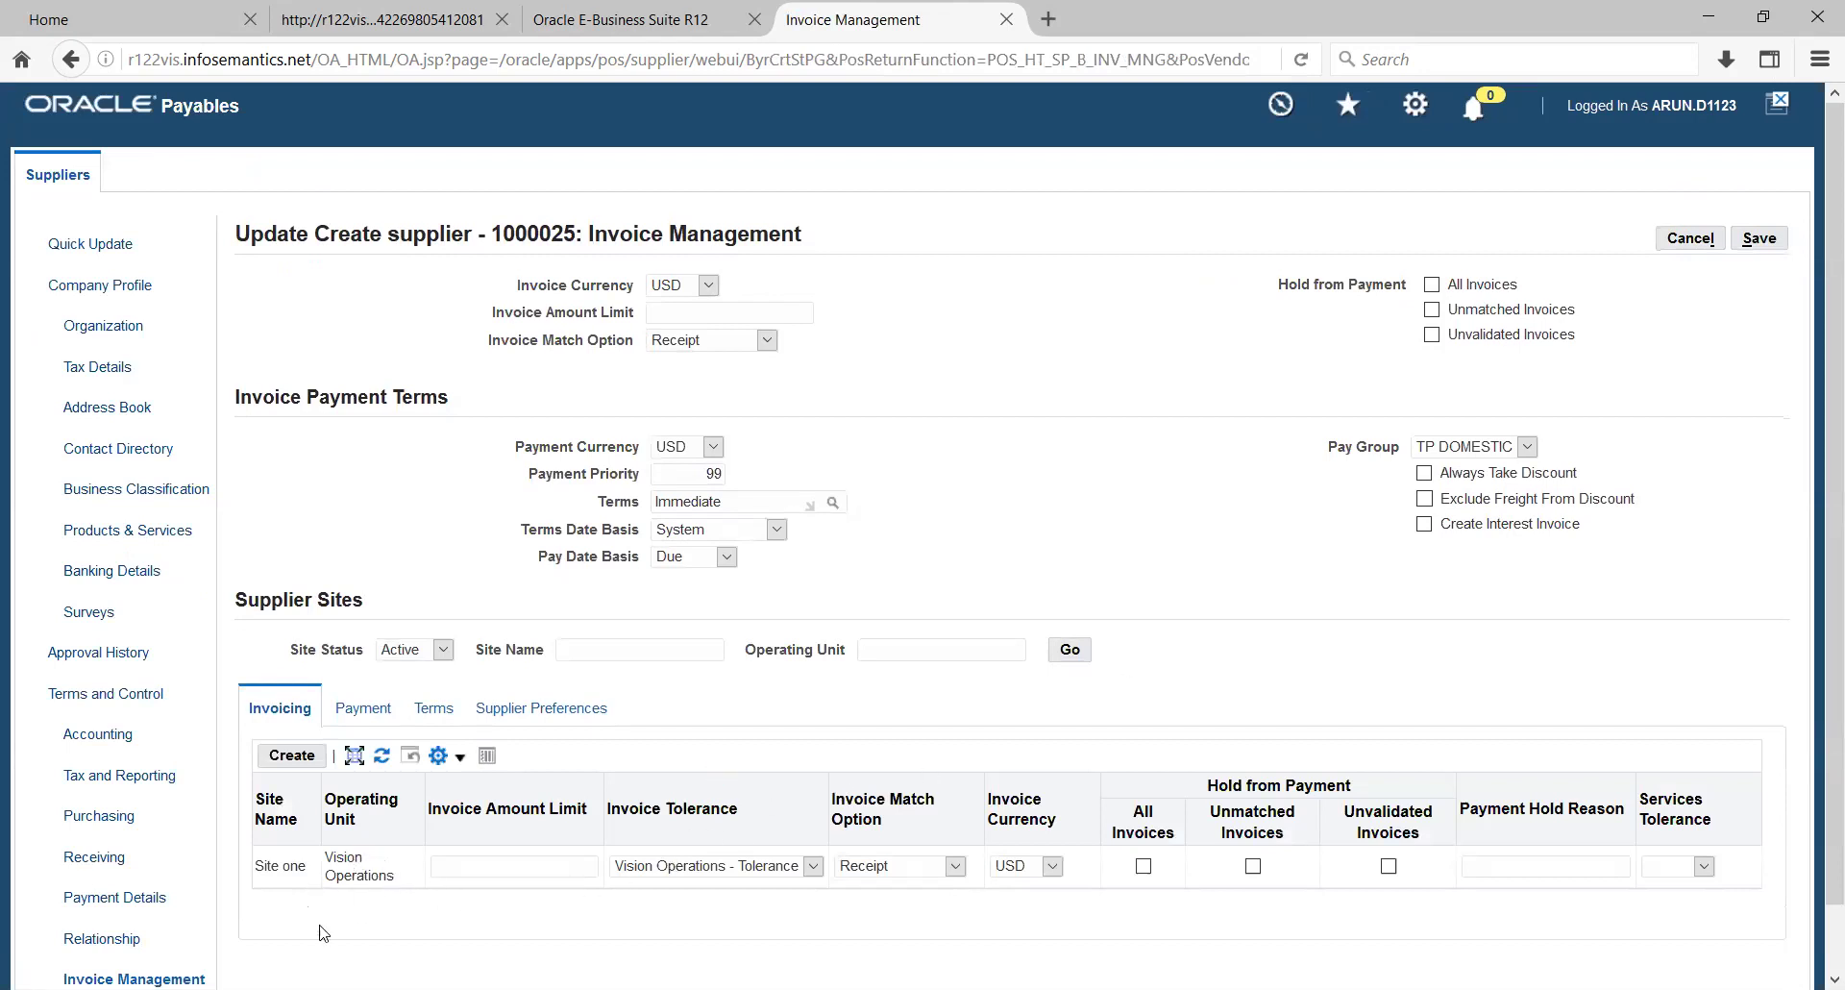
left_click(285, 756)
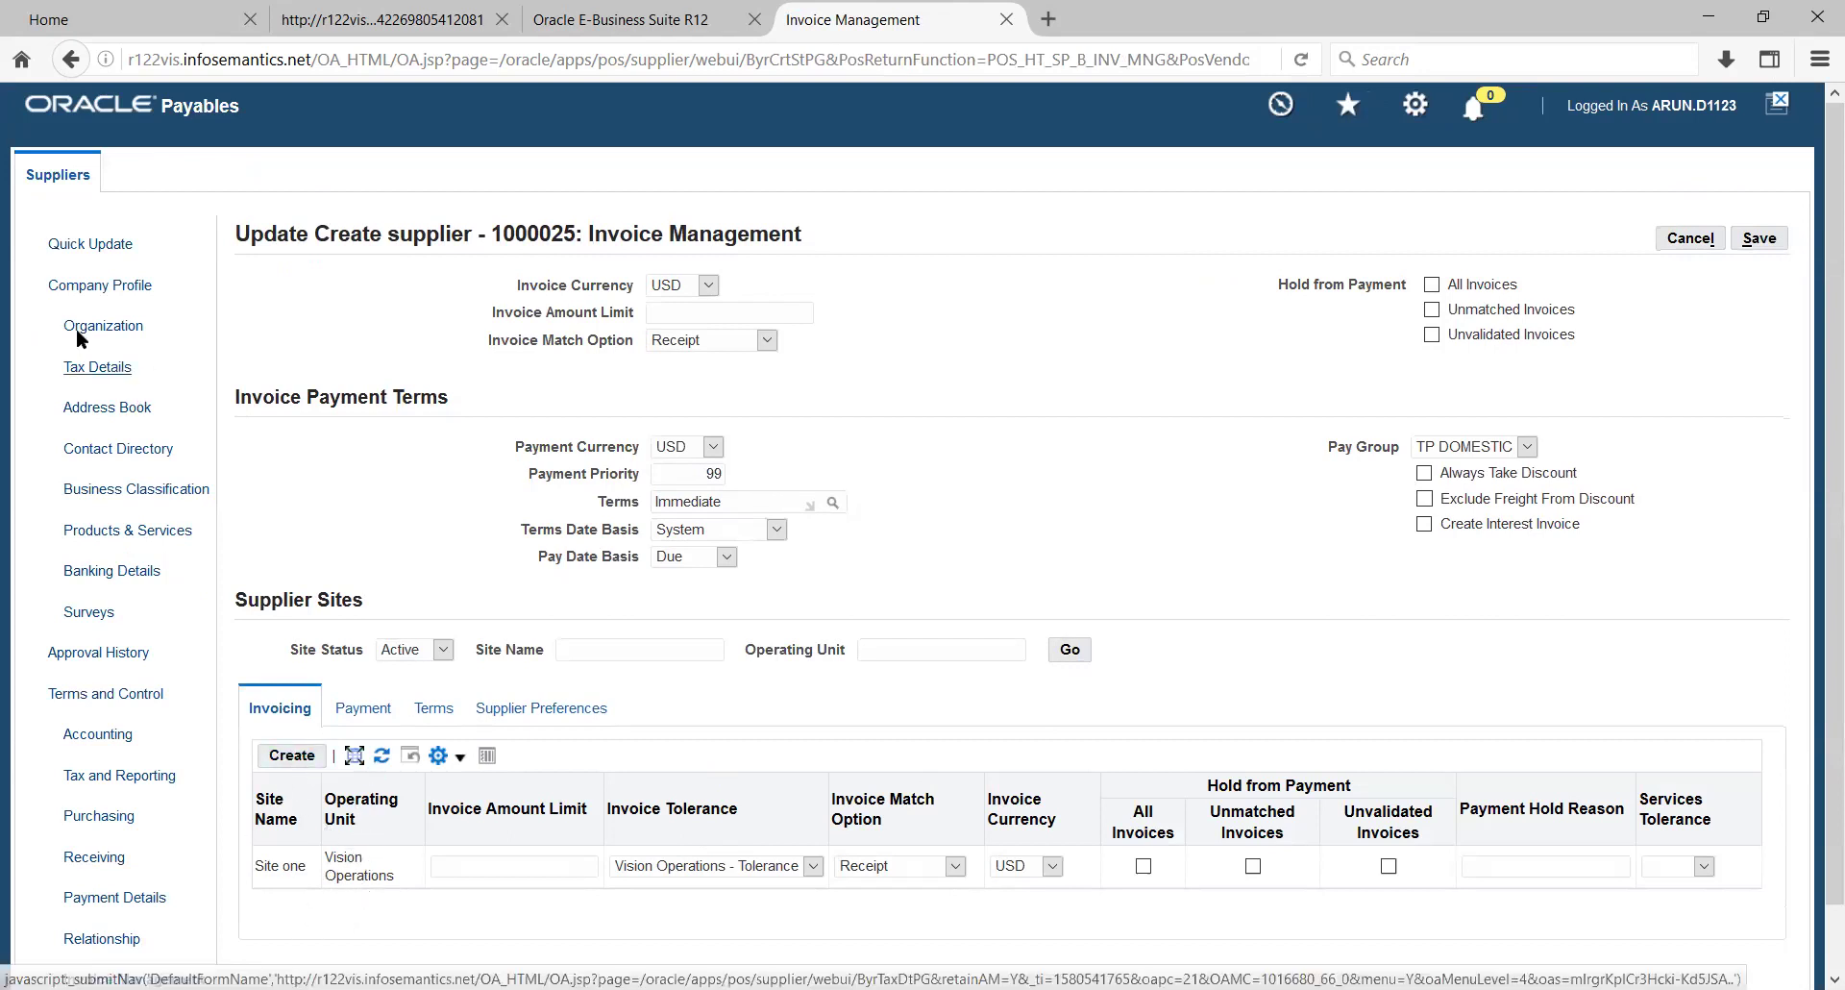
left_click(72, 287)
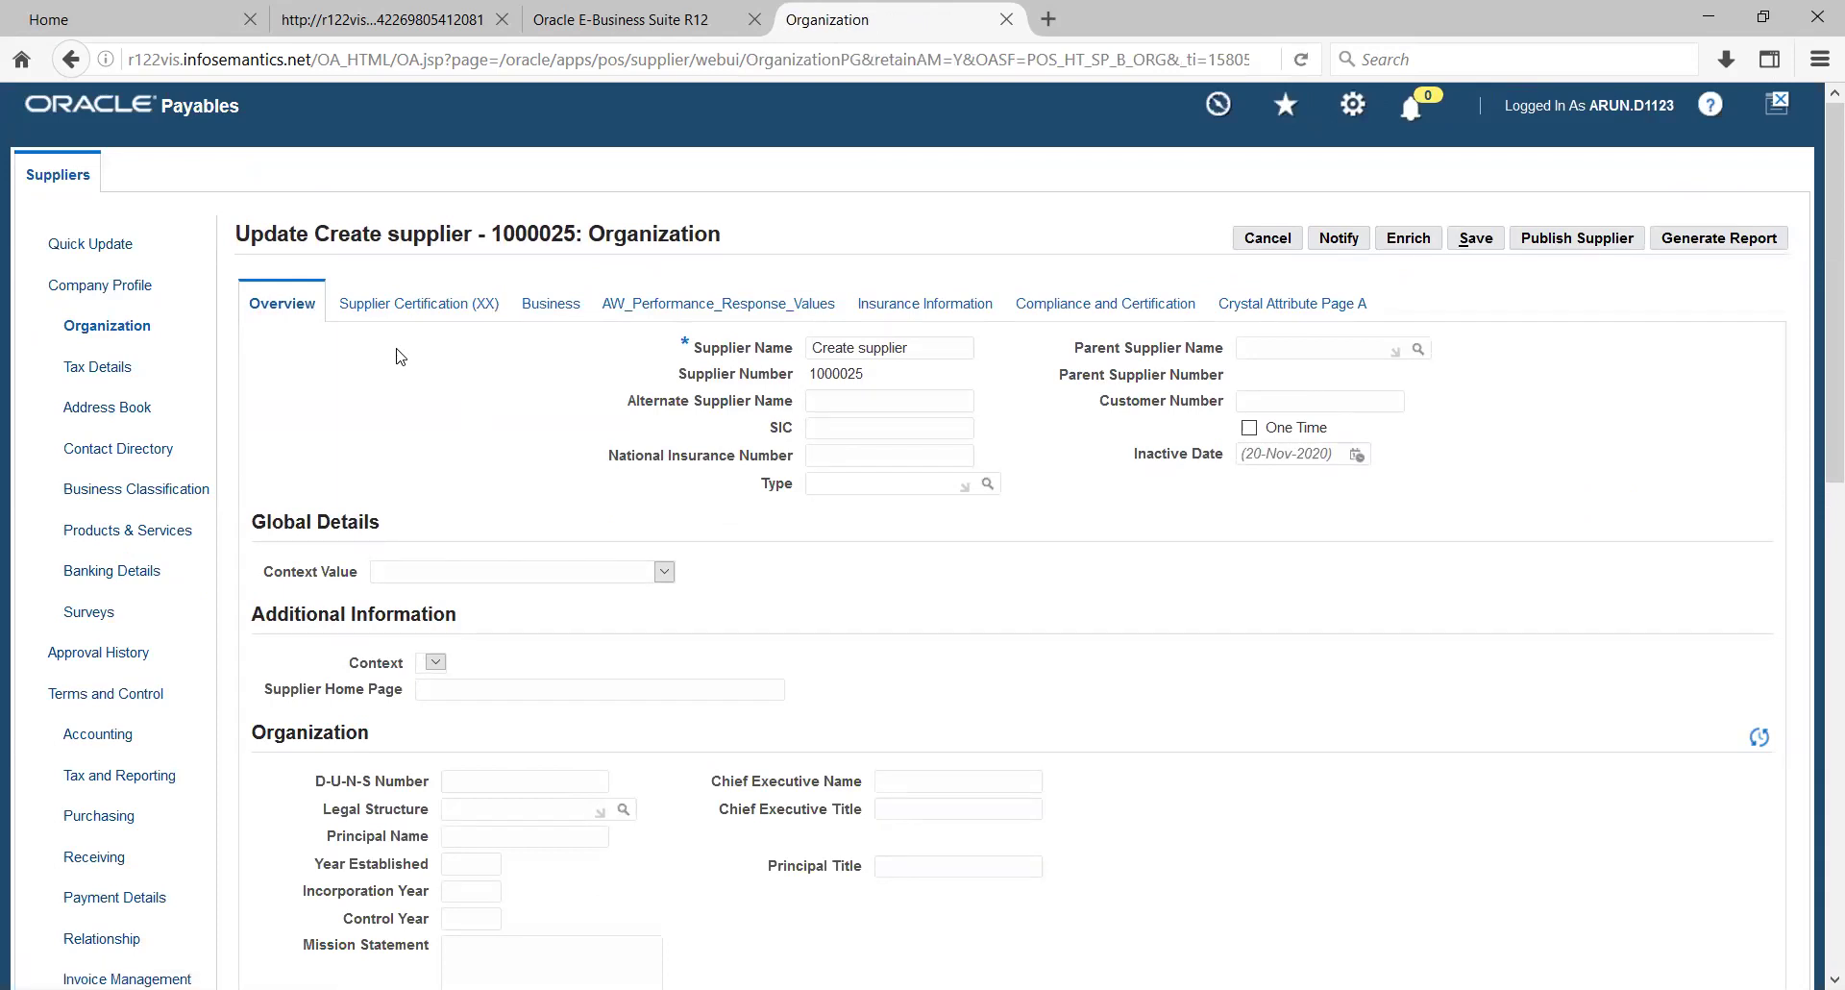
- Review the supplier's Organization details, then go to the Tax Details page
triple_click(948, 351)
left_click(1026, 389)
scroll(486, 476, "down", 5)
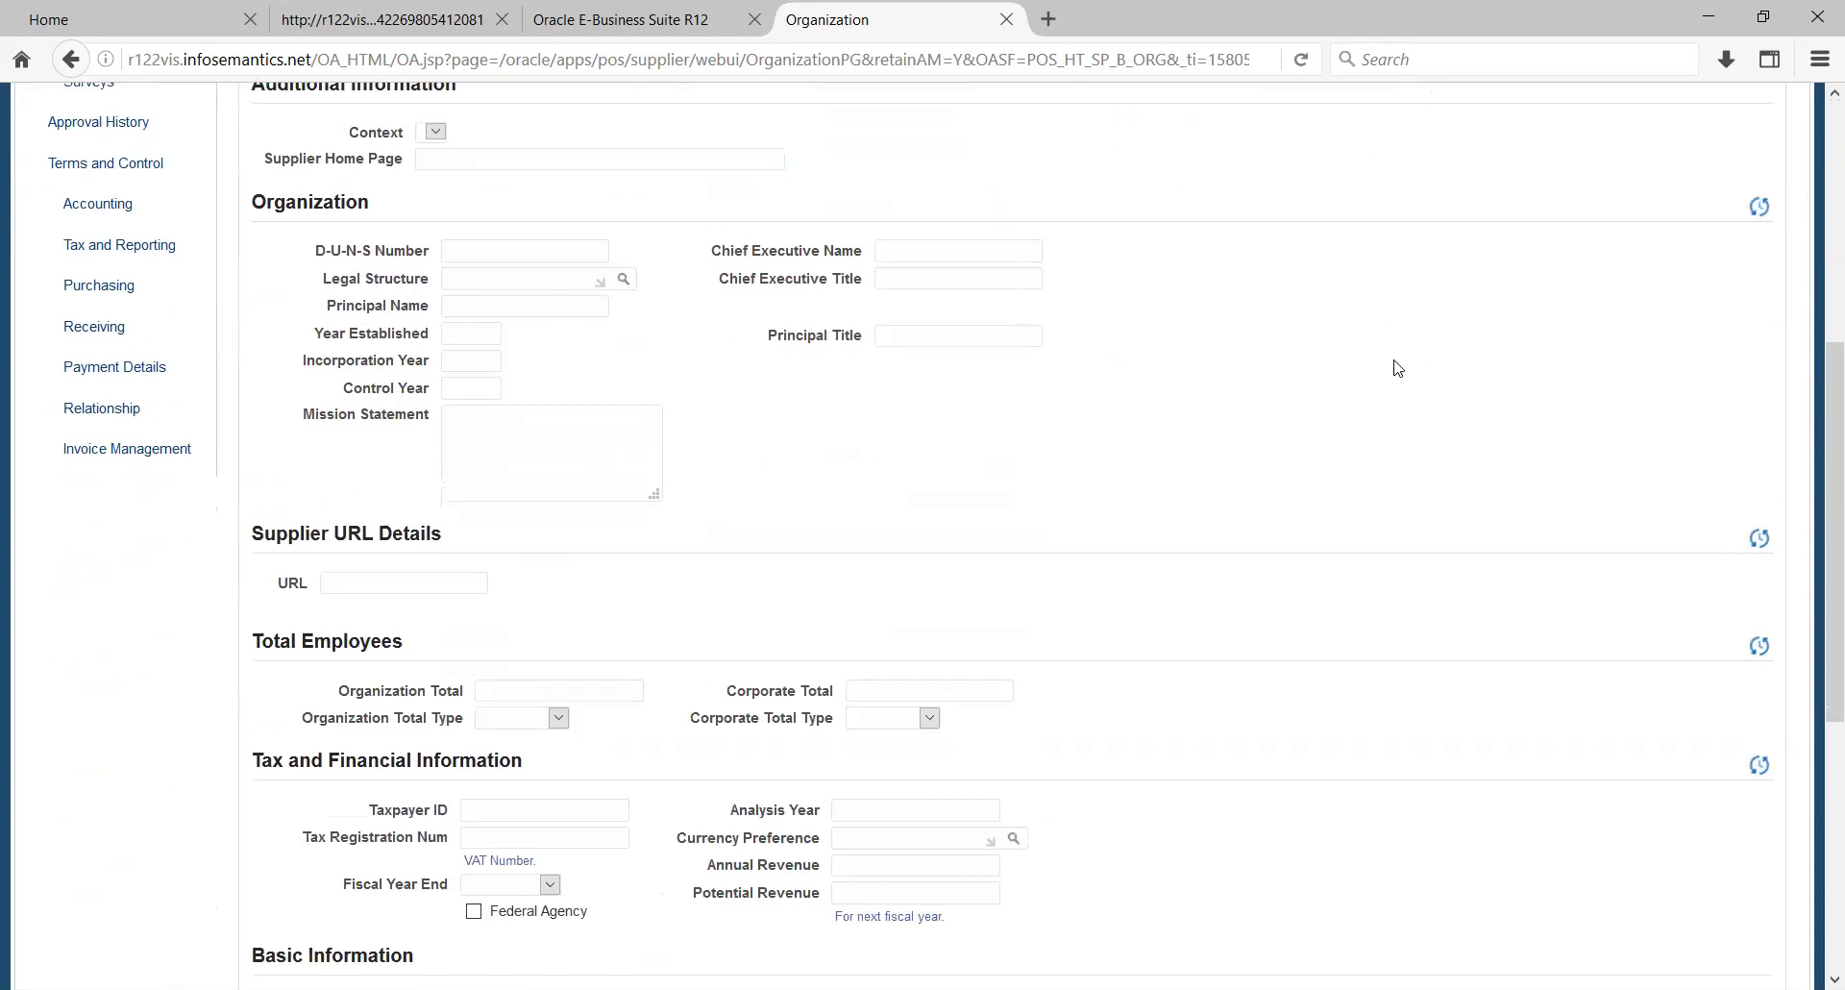
scroll(1397, 367, "down", 5)
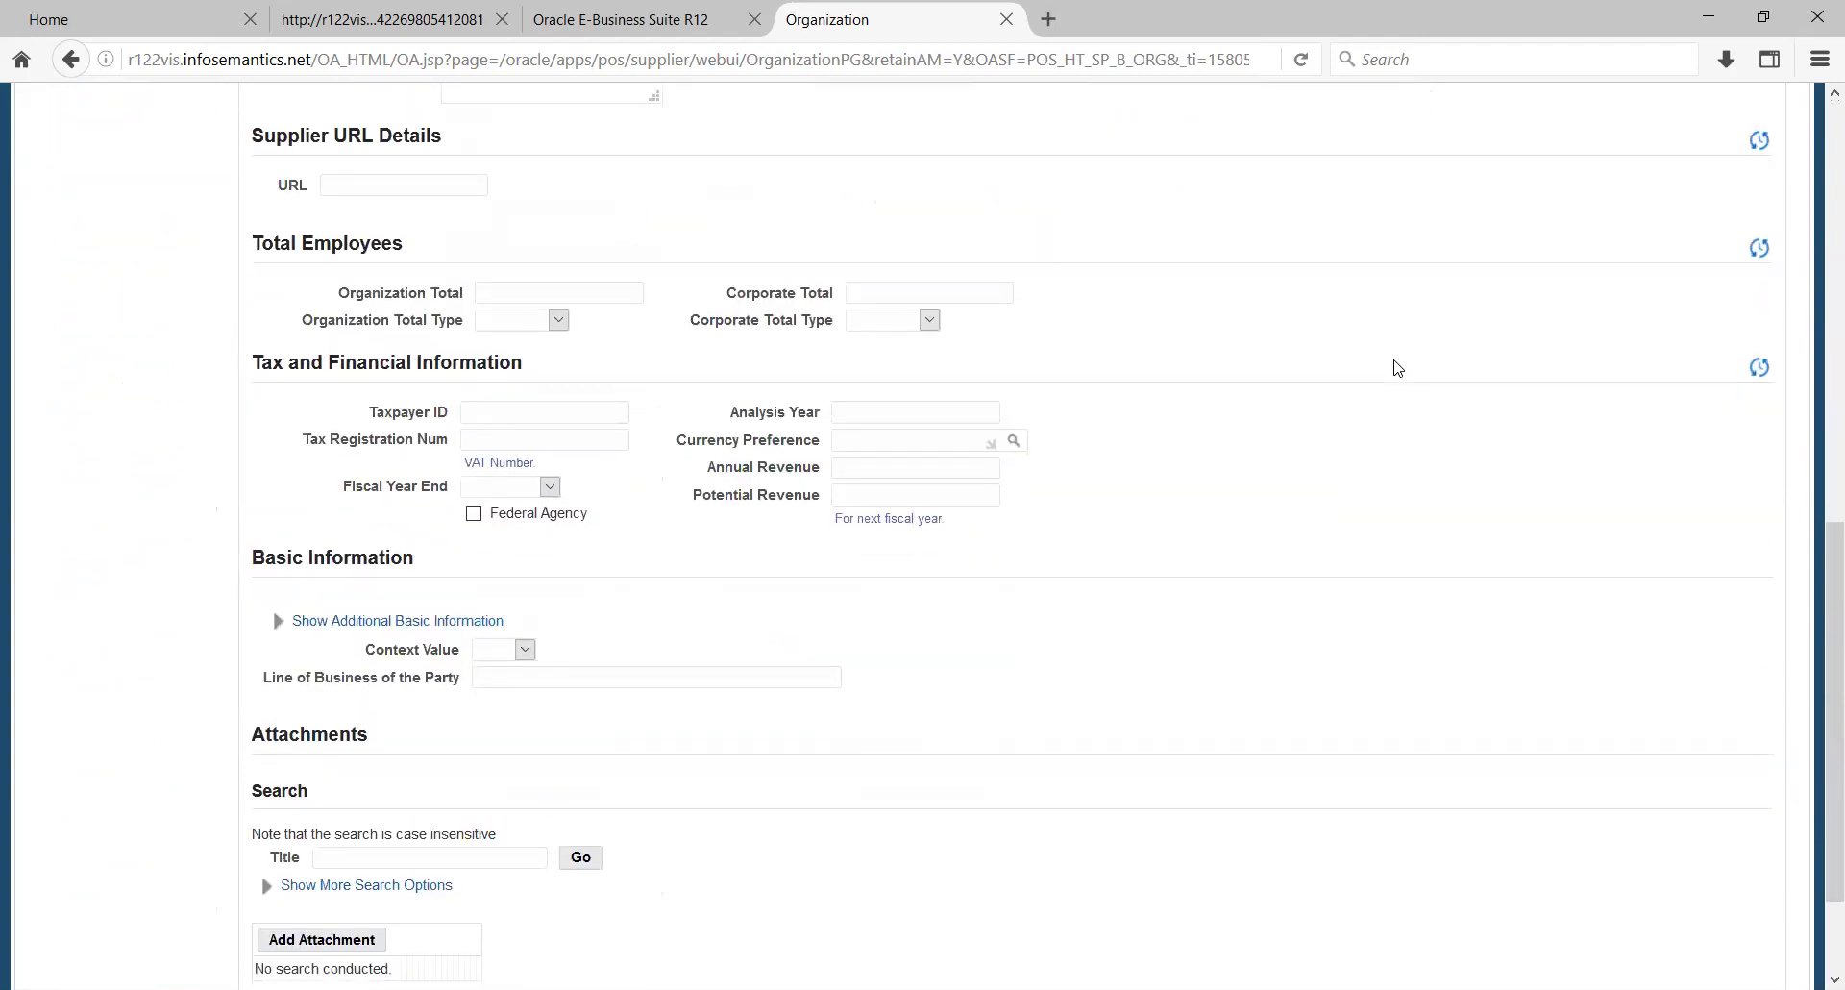
scroll(1397, 367, "up", 15)
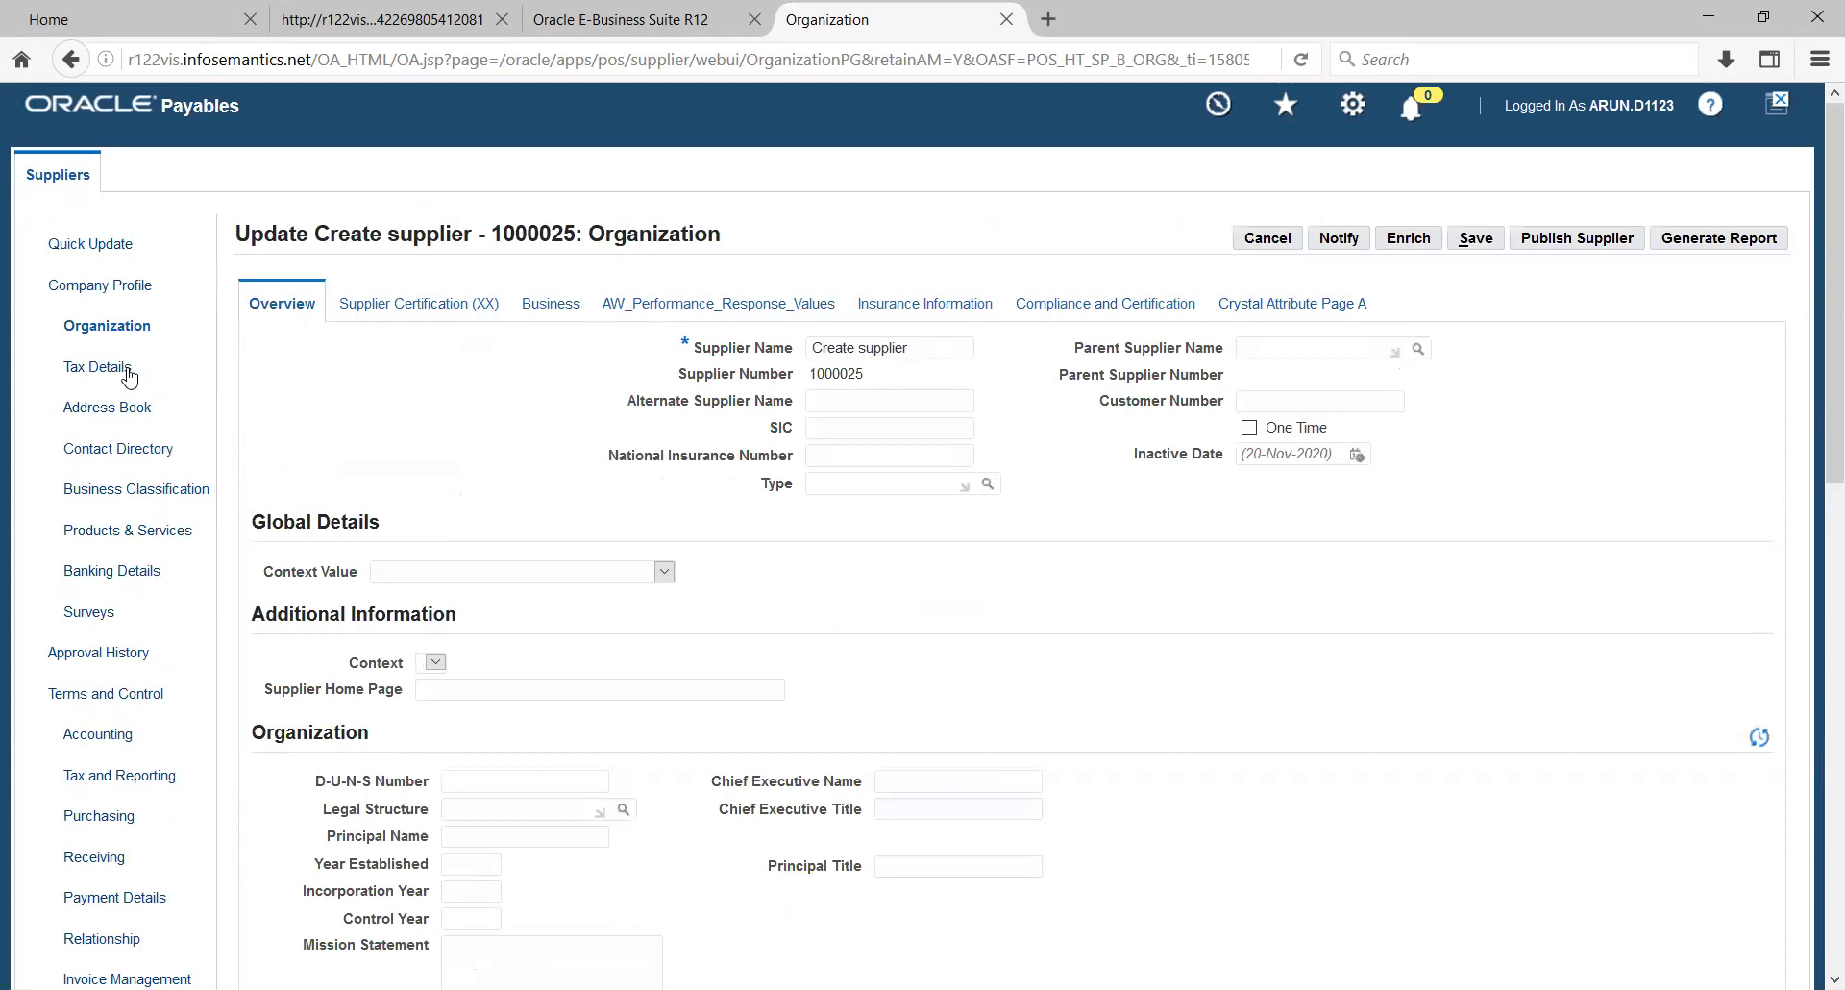
left_click(128, 371)
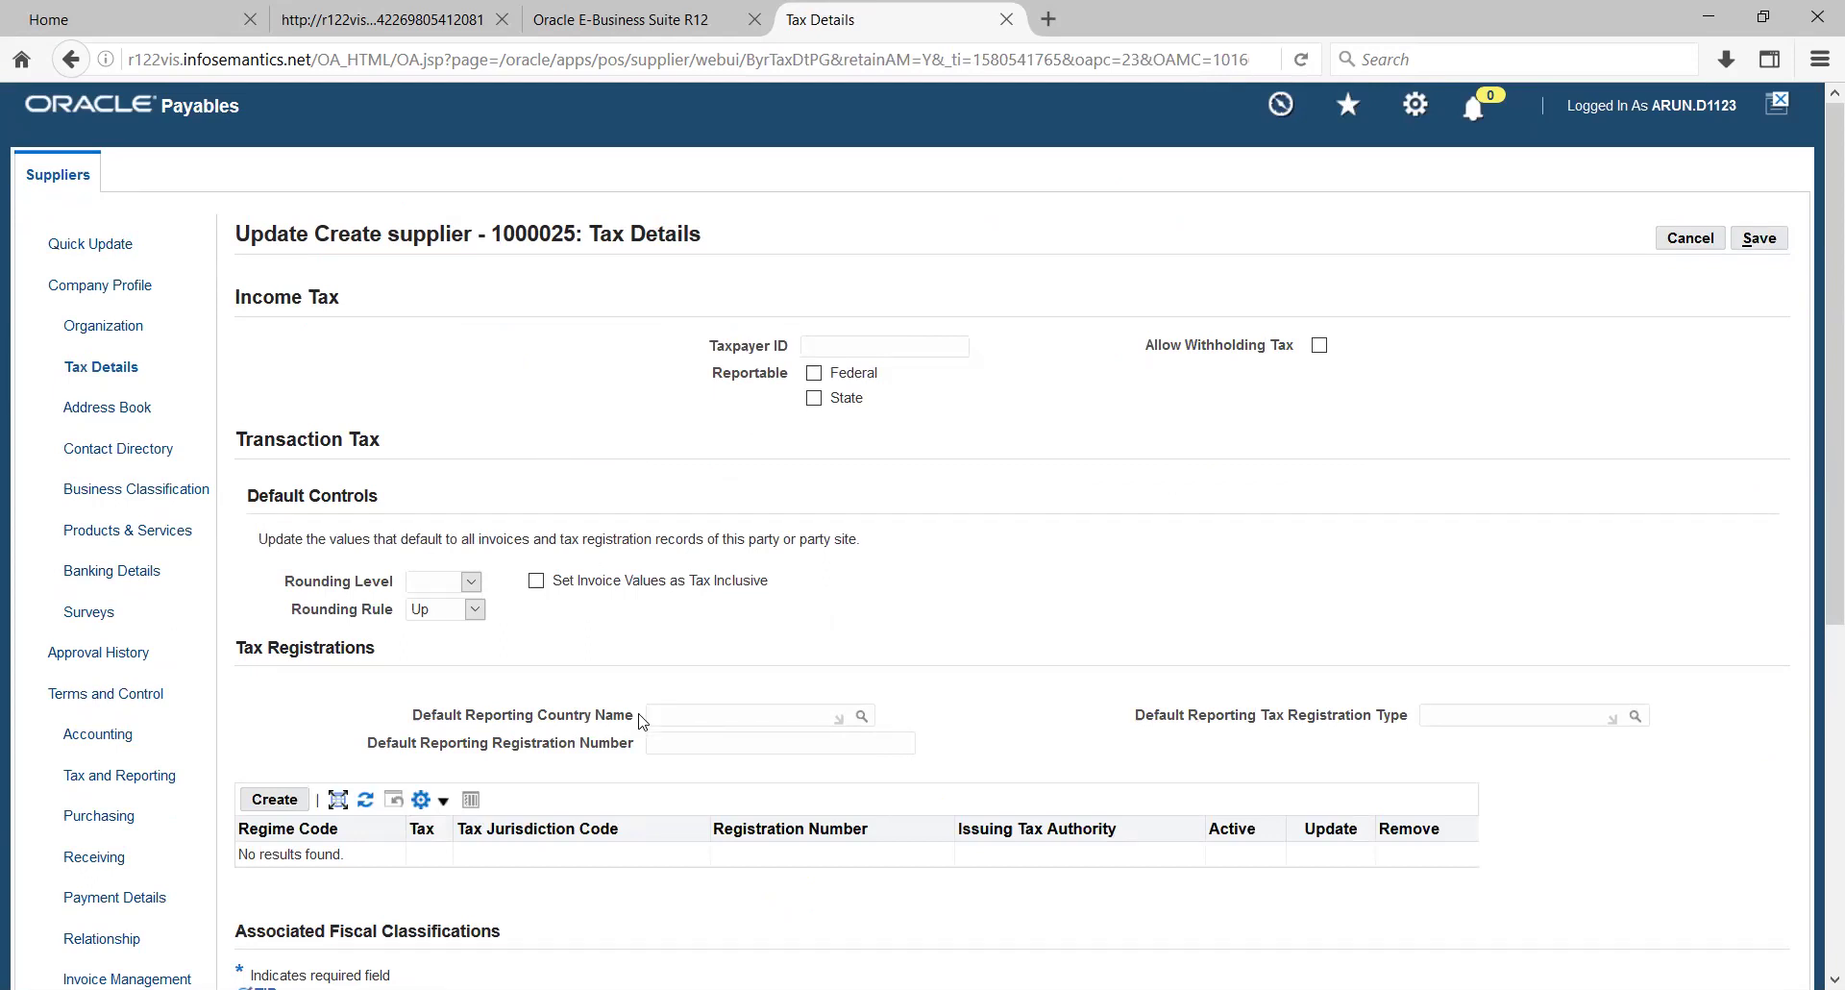
- Look over the income tax, tax registrations and supplier sites, then open the Address Book
scroll(639, 703, "down", 1)
scroll(637, 704, "down", 4)
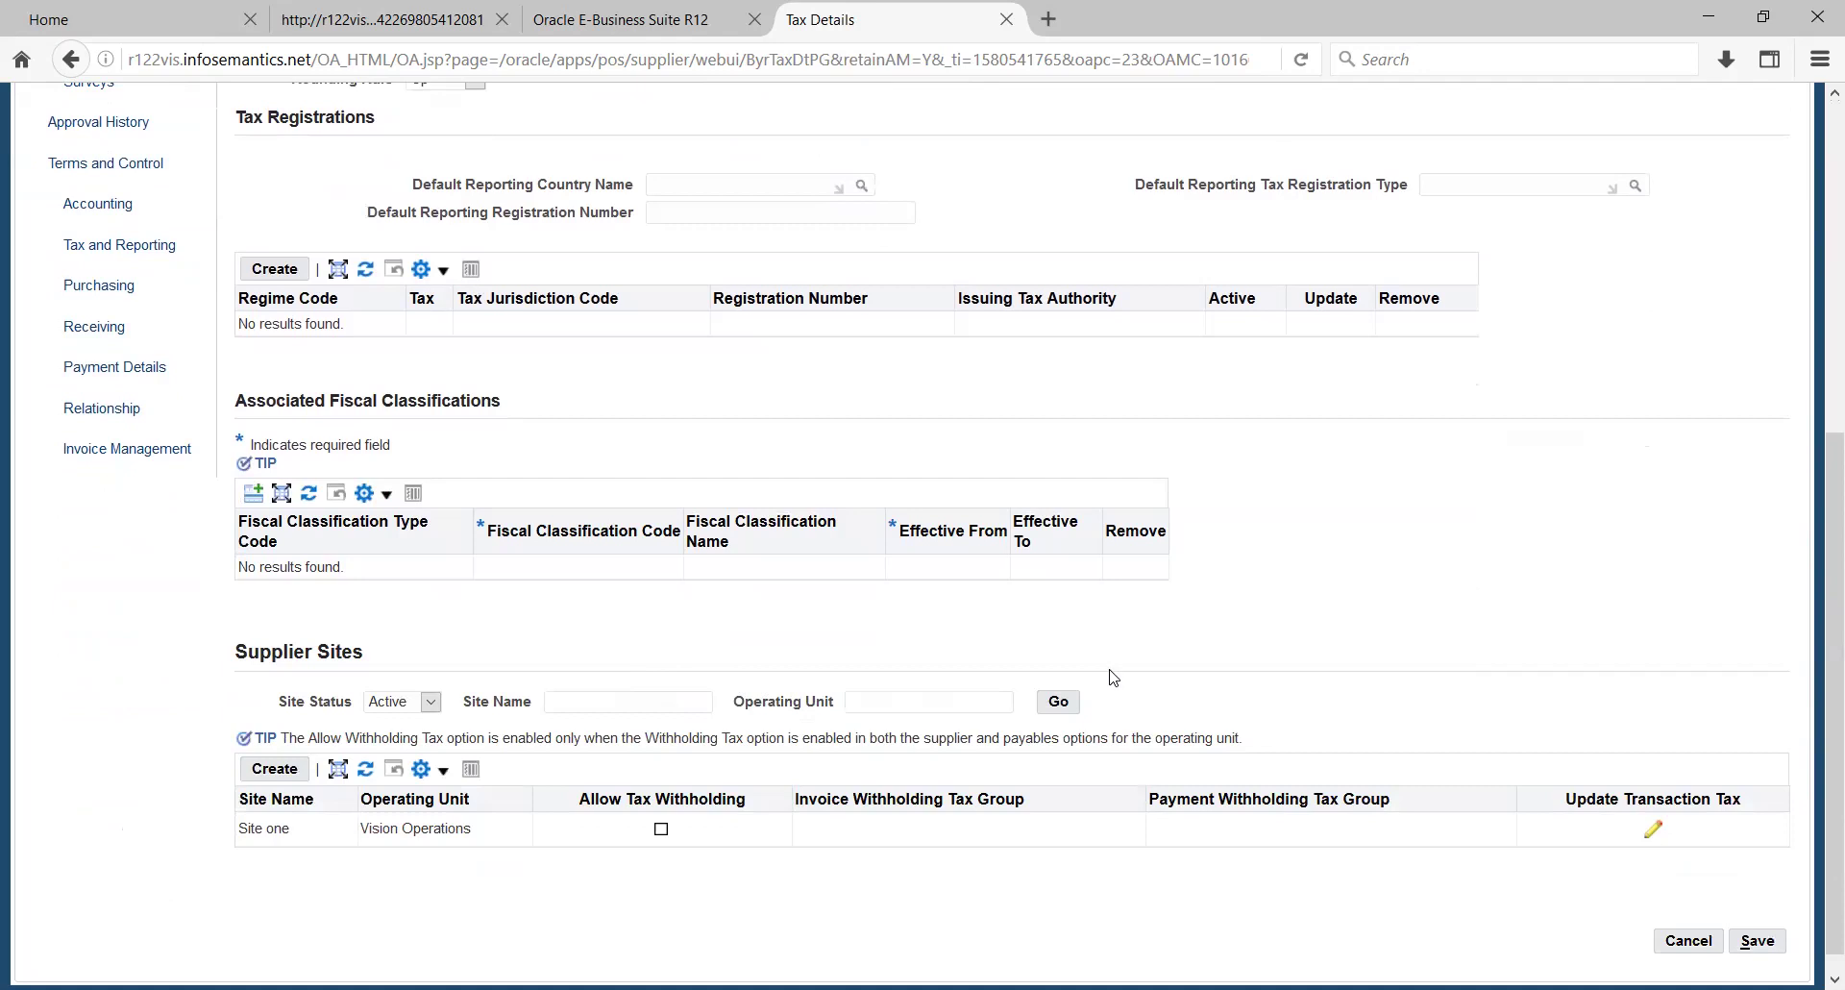
scroll(1105, 672, "up", 5)
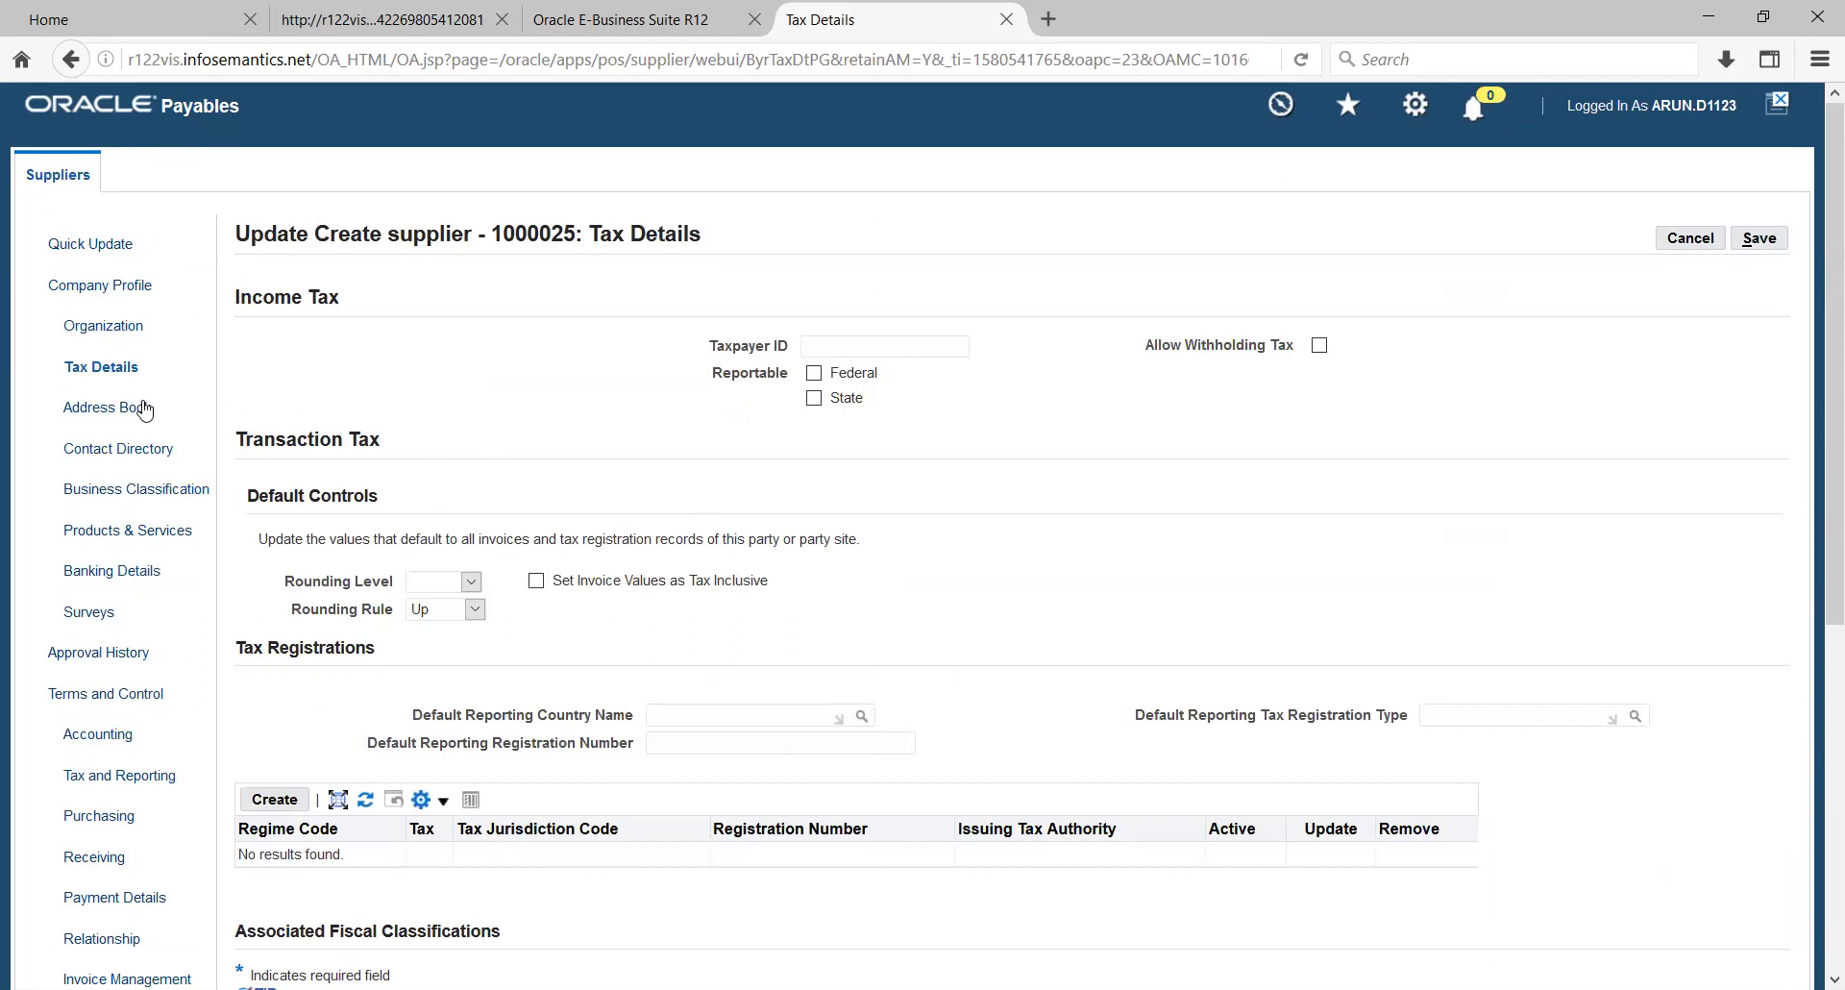
left_click(110, 408)
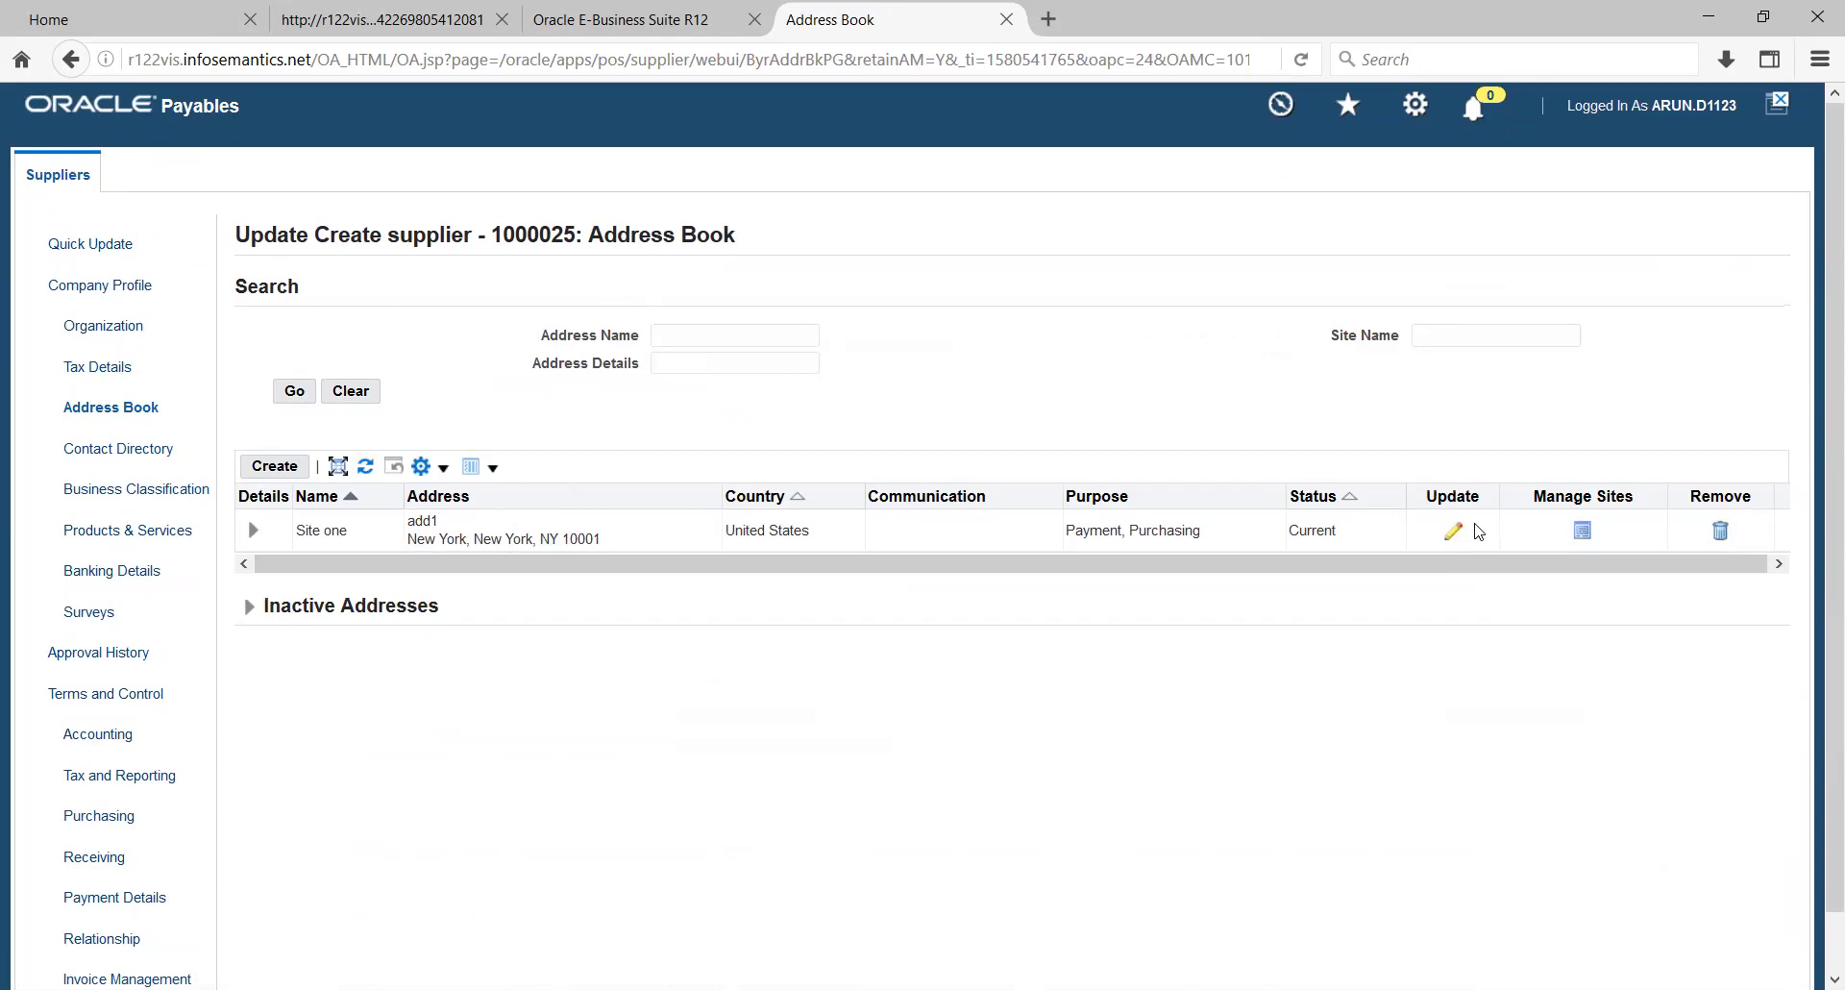
- Mark Site one as Primary Pay, apply it, and go to the Contact Directory
left_click(1580, 536)
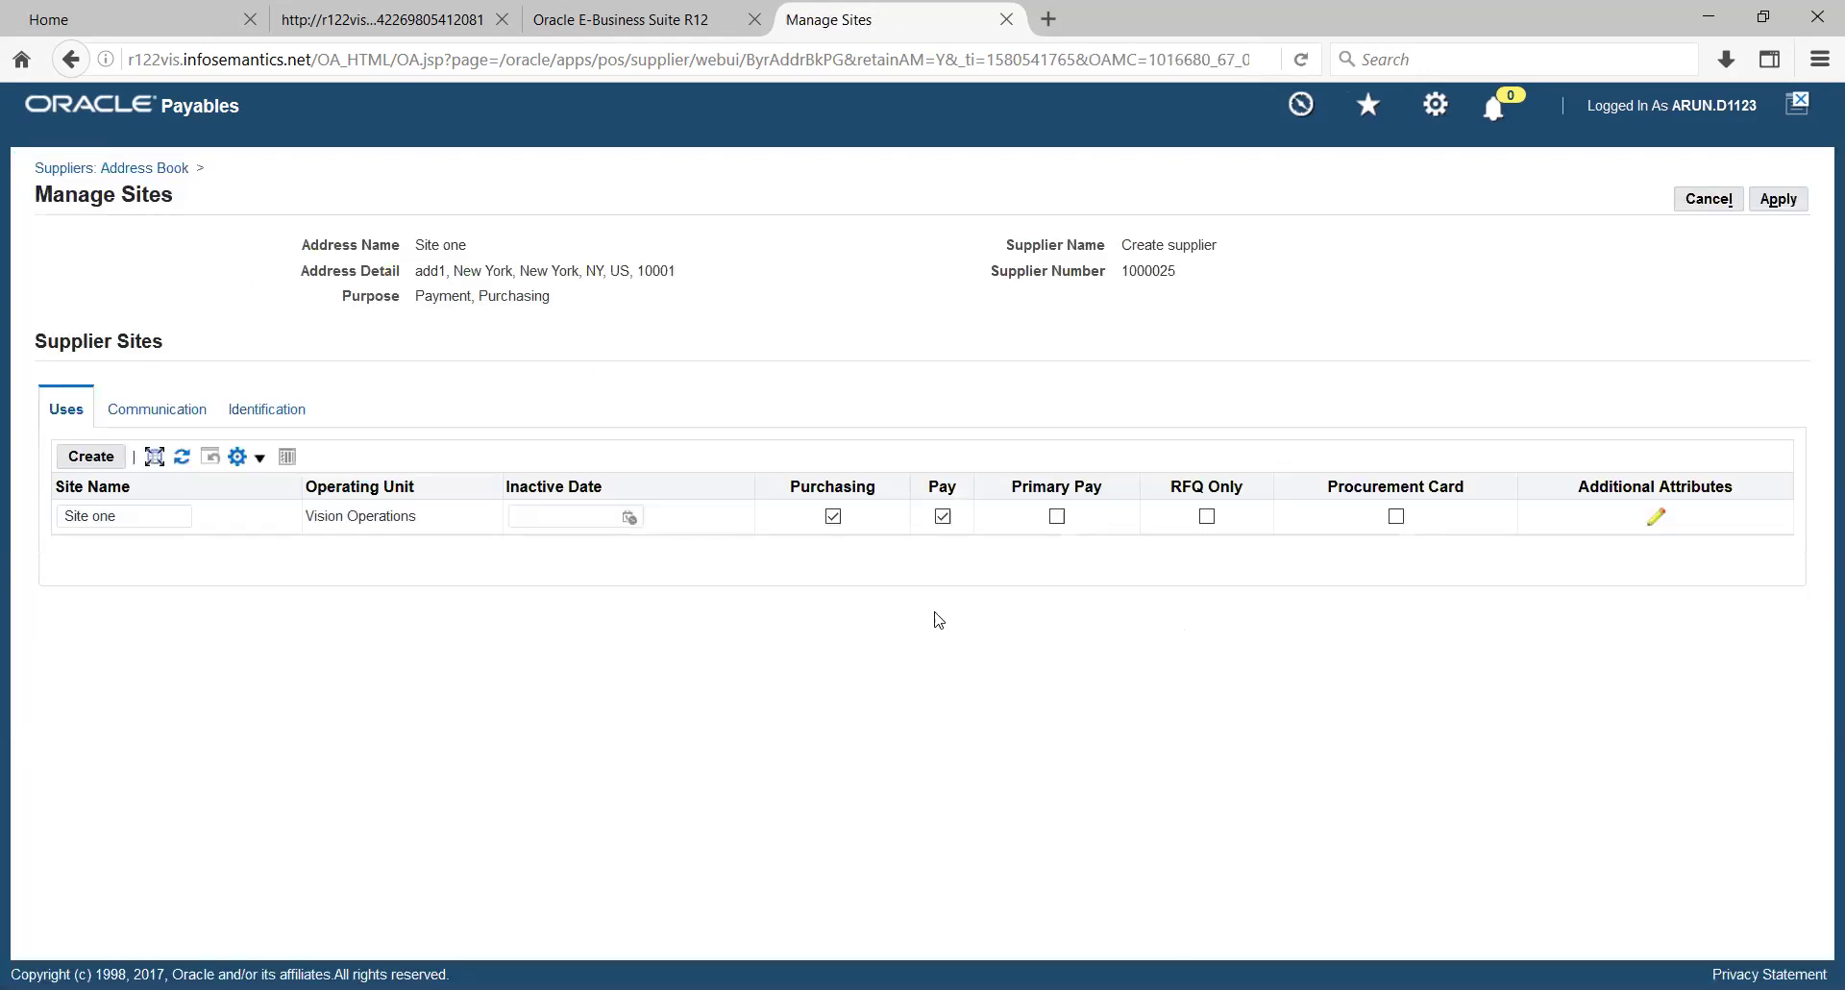
left_click(833, 518)
left_click(1058, 519)
left_click(1778, 204)
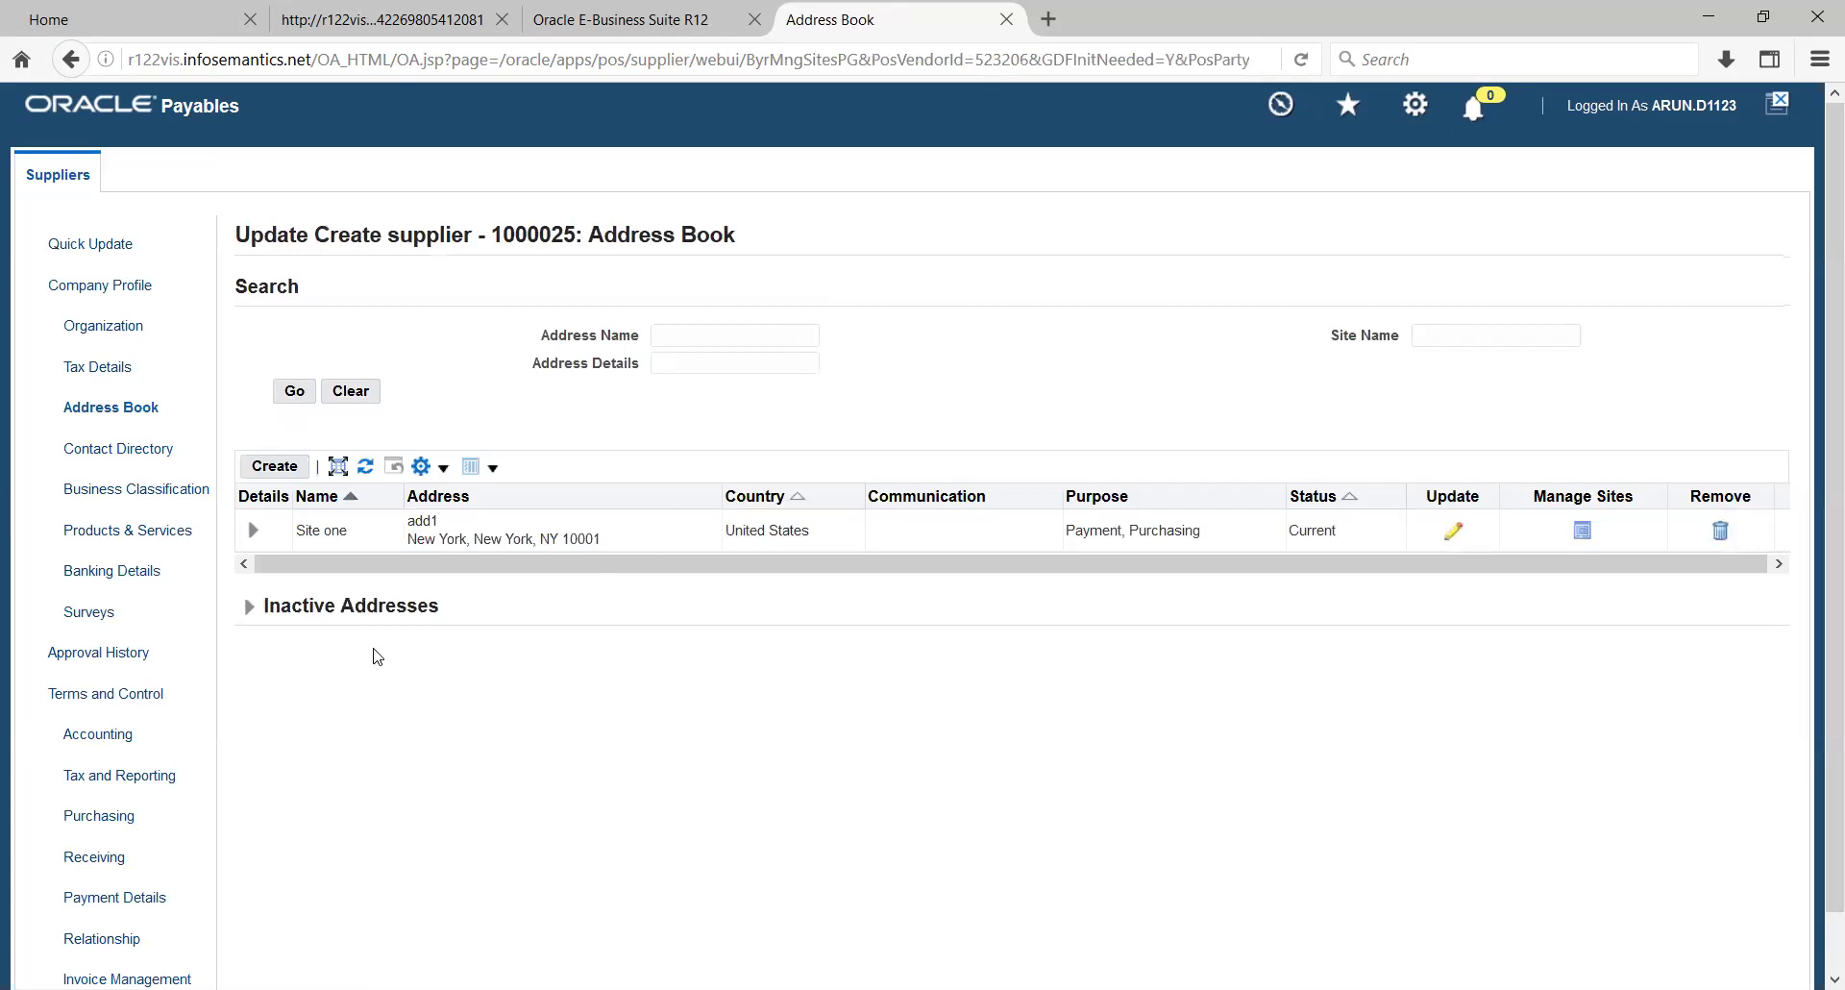
left_click(253, 538)
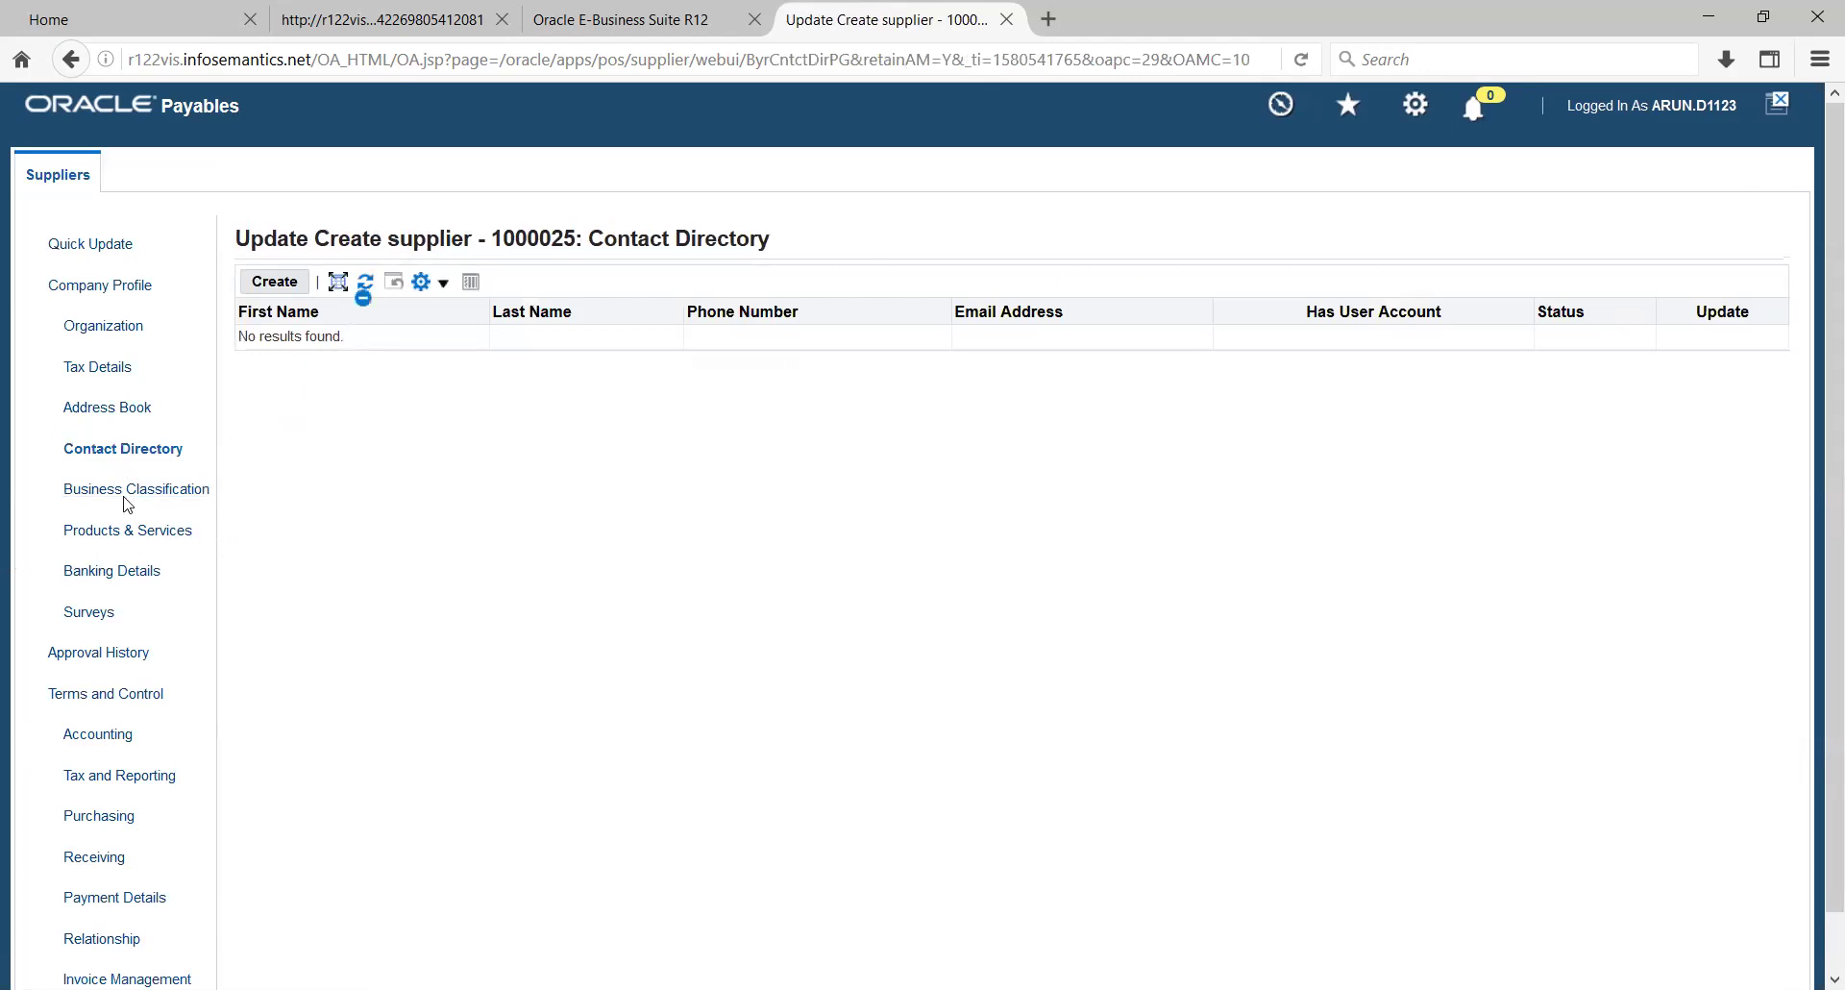
- Open the supplier's Banking Details and start creating a bank account
left_click(94, 578)
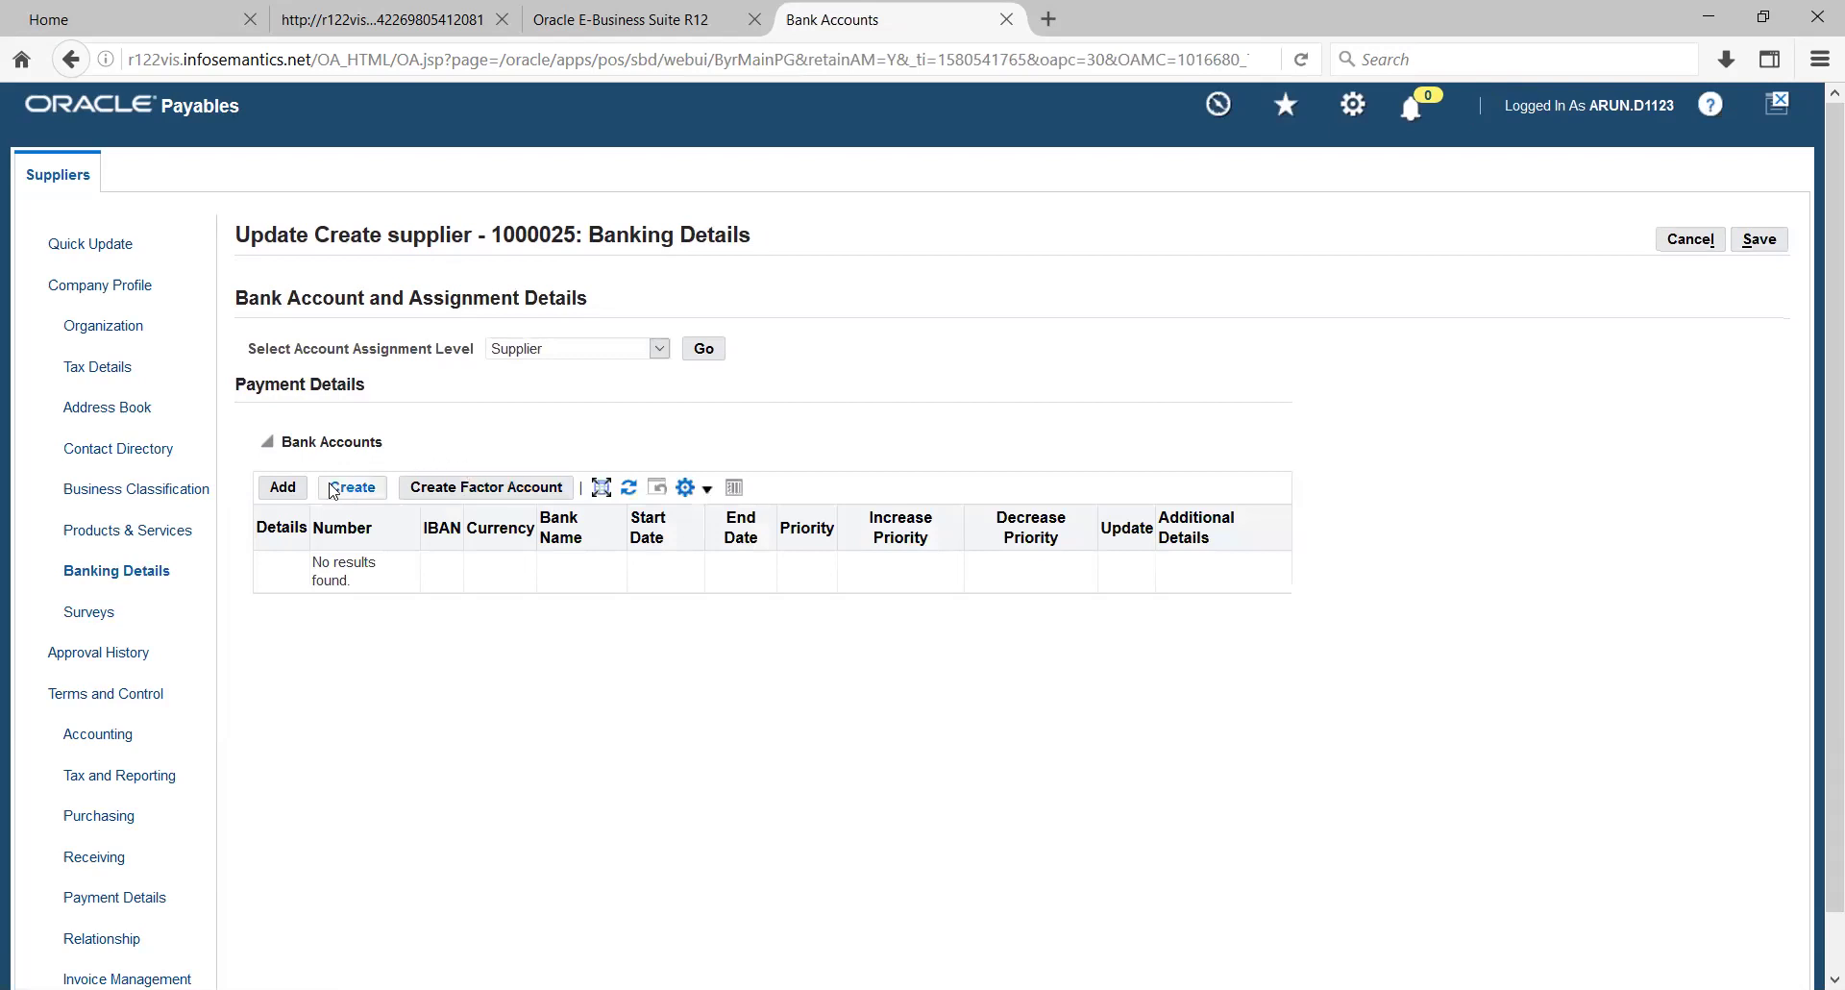
left_click(283, 488)
- Start a new supplier bank account in United States and choose bank and branch 121000358
left_click(351, 486)
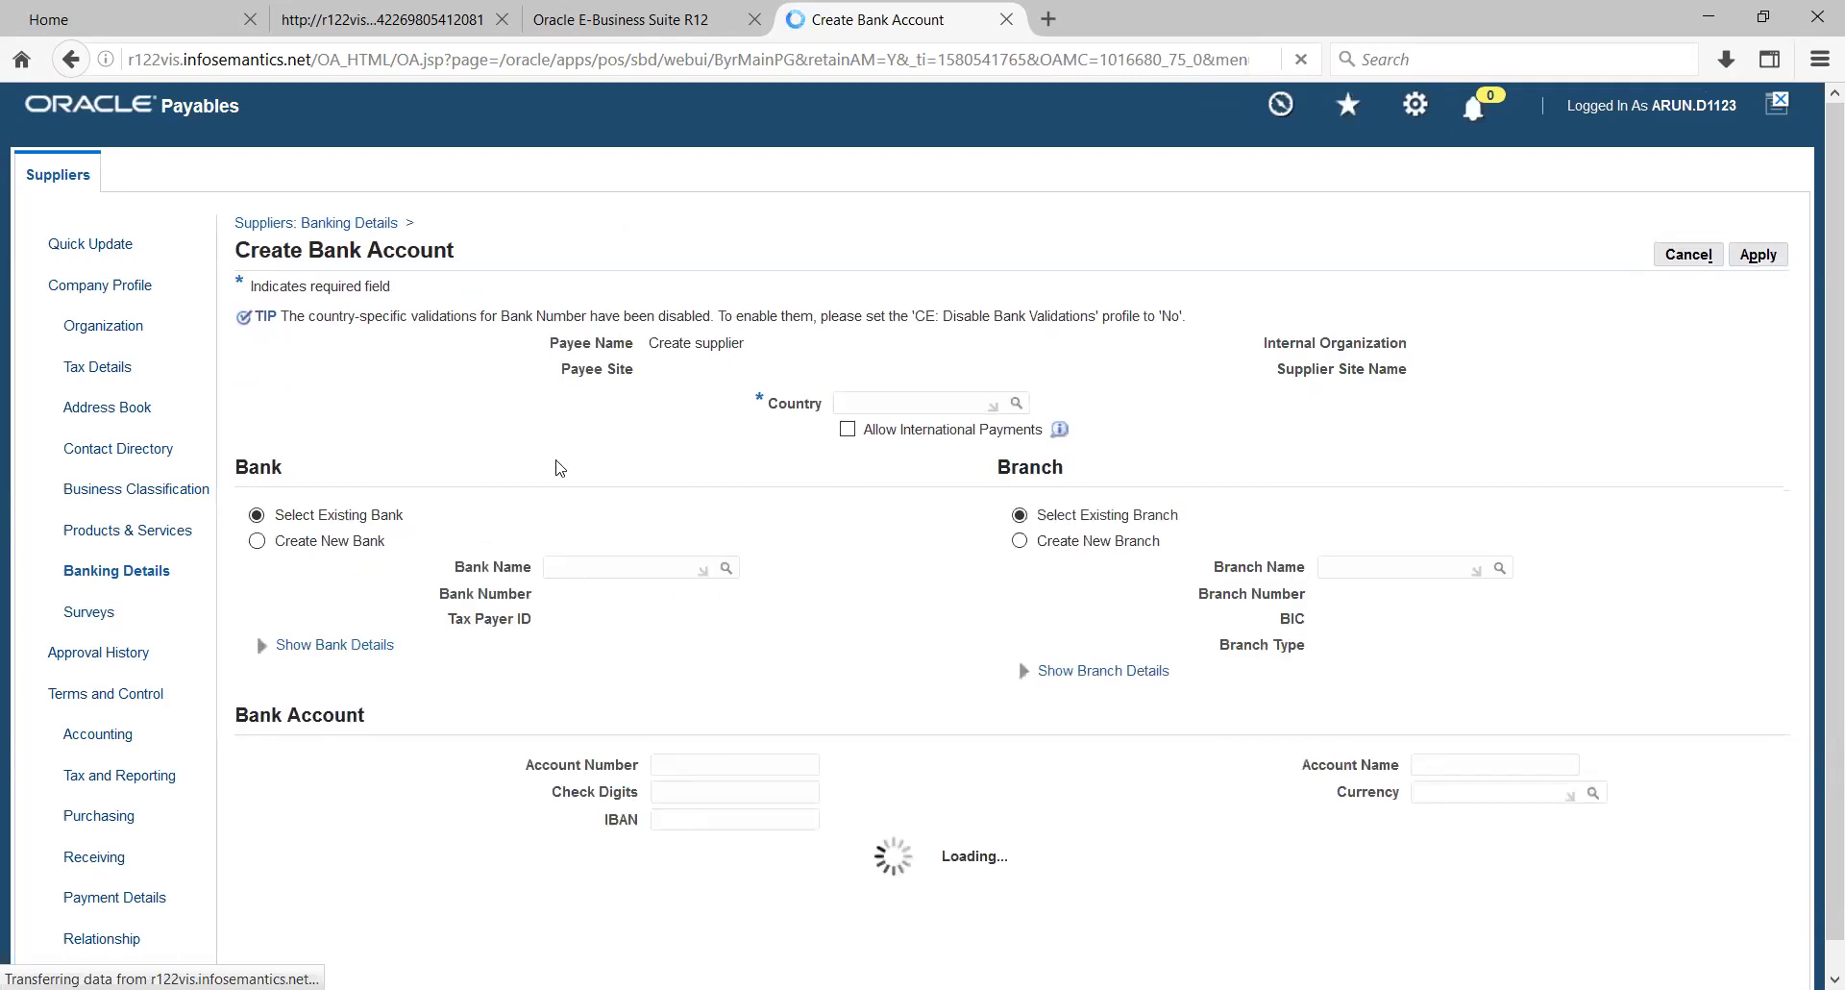
scroll(551, 451, "down", 3)
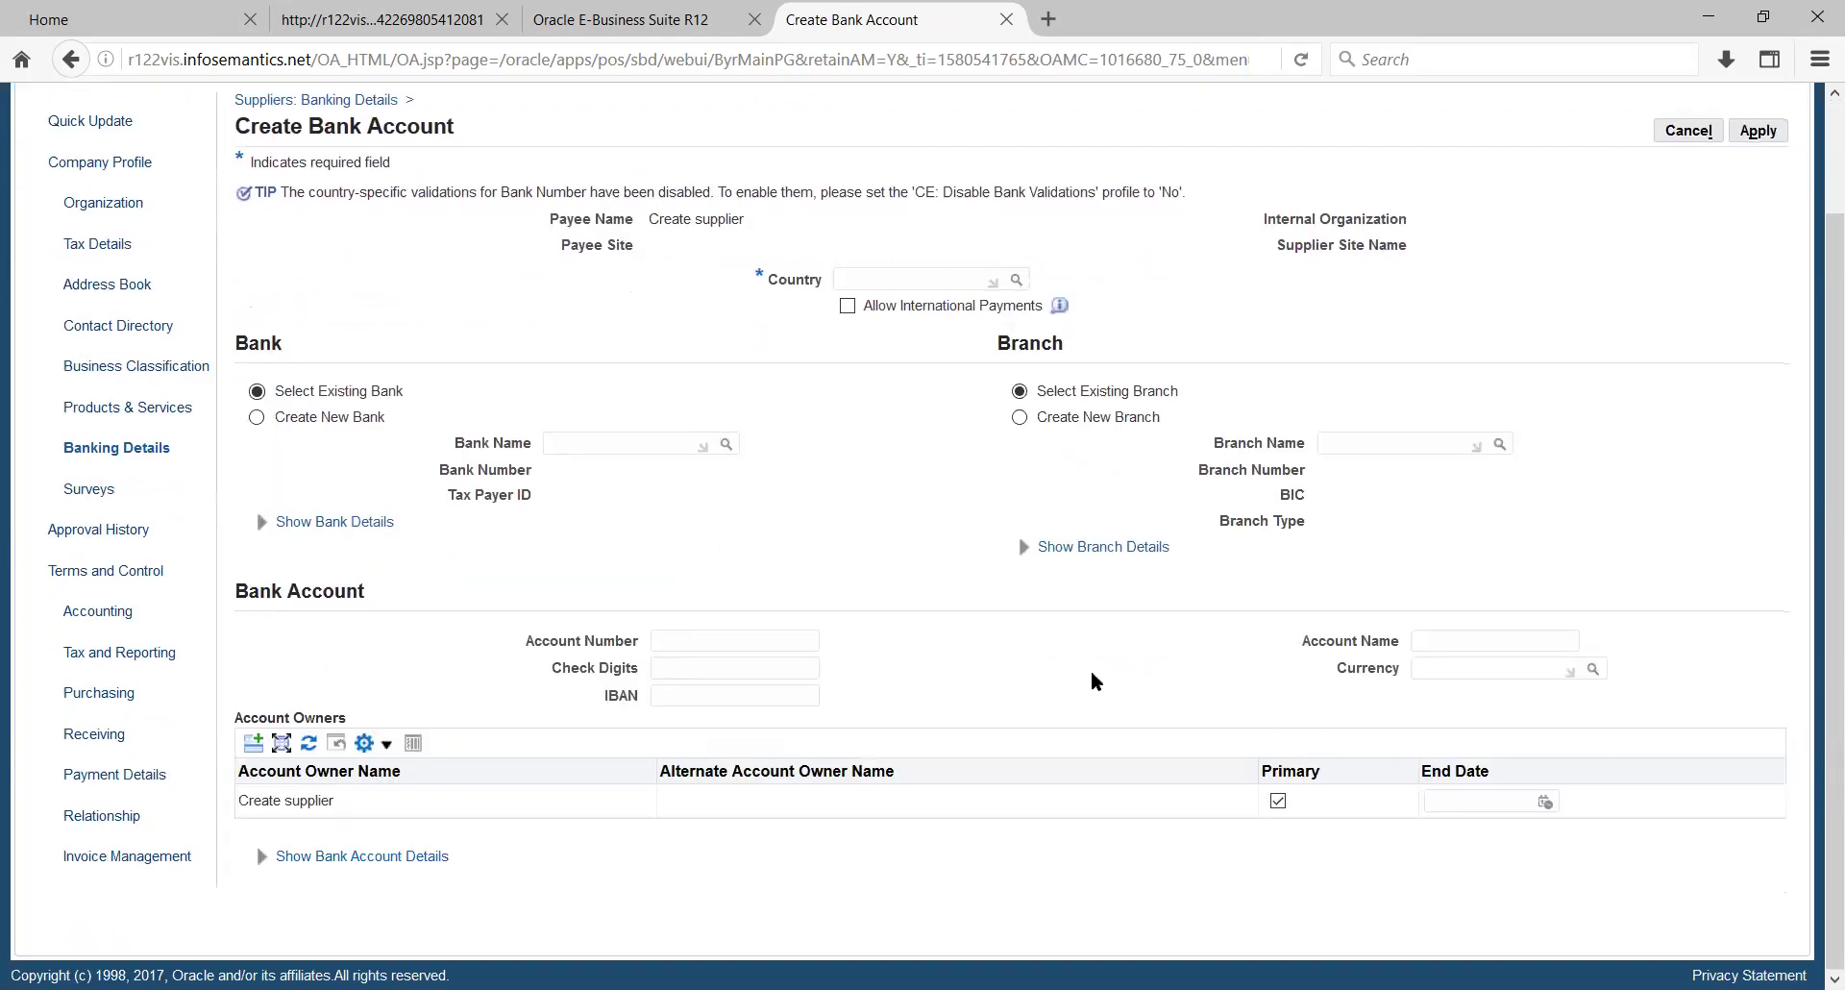
double_click(610, 697)
left_click(704, 696)
double_click(615, 698)
left_click(620, 444)
left_click(726, 447)
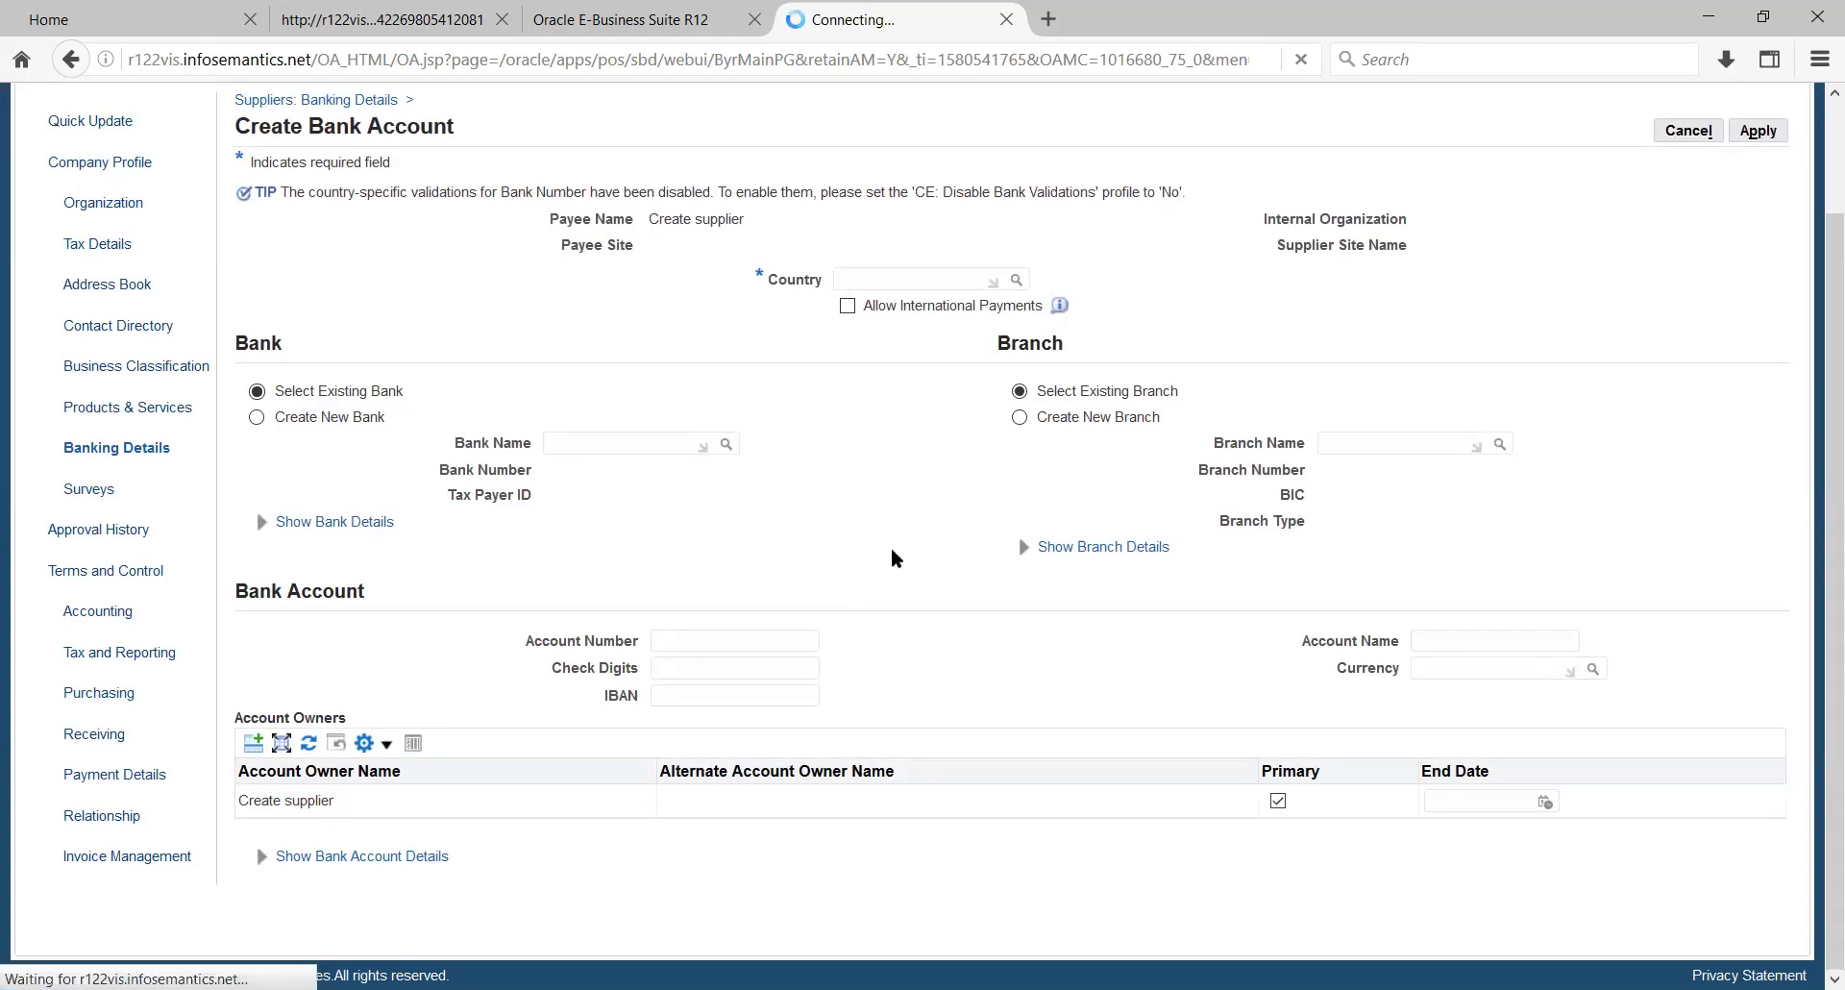
left_click(1499, 446)
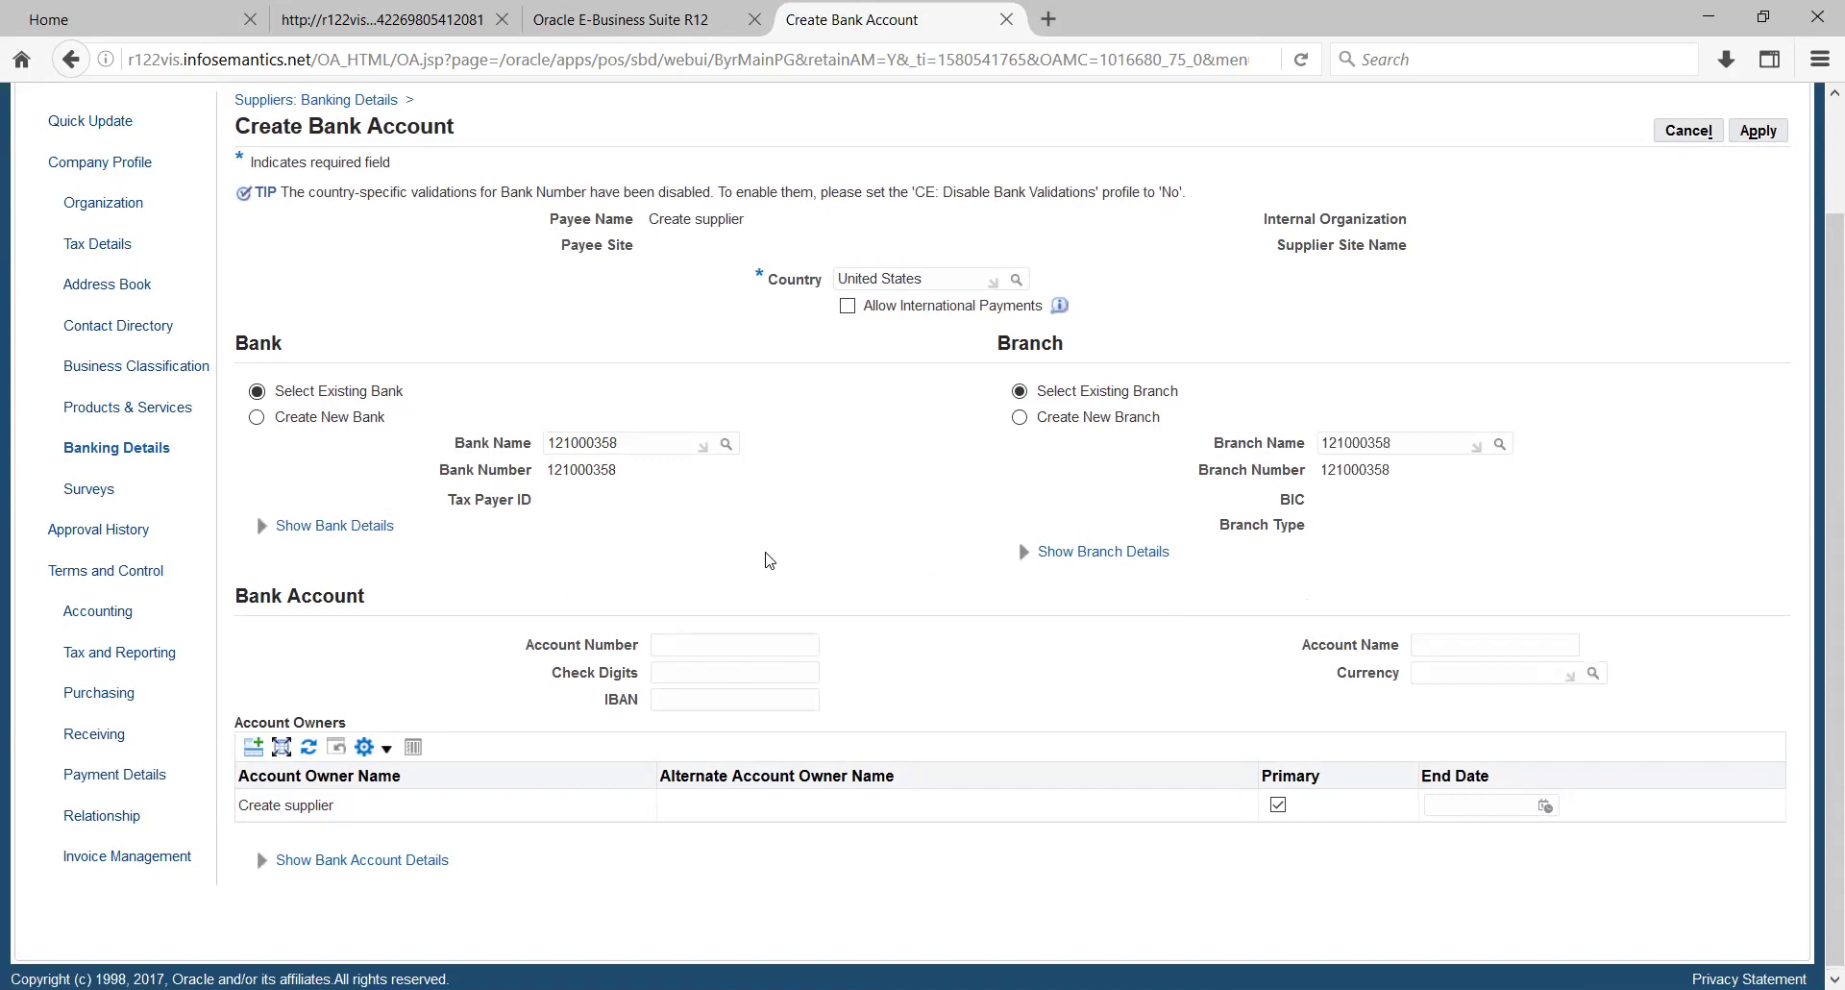
- Enter the bank account number, set the currency to USD, and apply the new account
left_click(690, 647)
type("293879358")
left_click(1443, 670)
type("usd")
key("Tab")
scroll(816, 569, "up", 2)
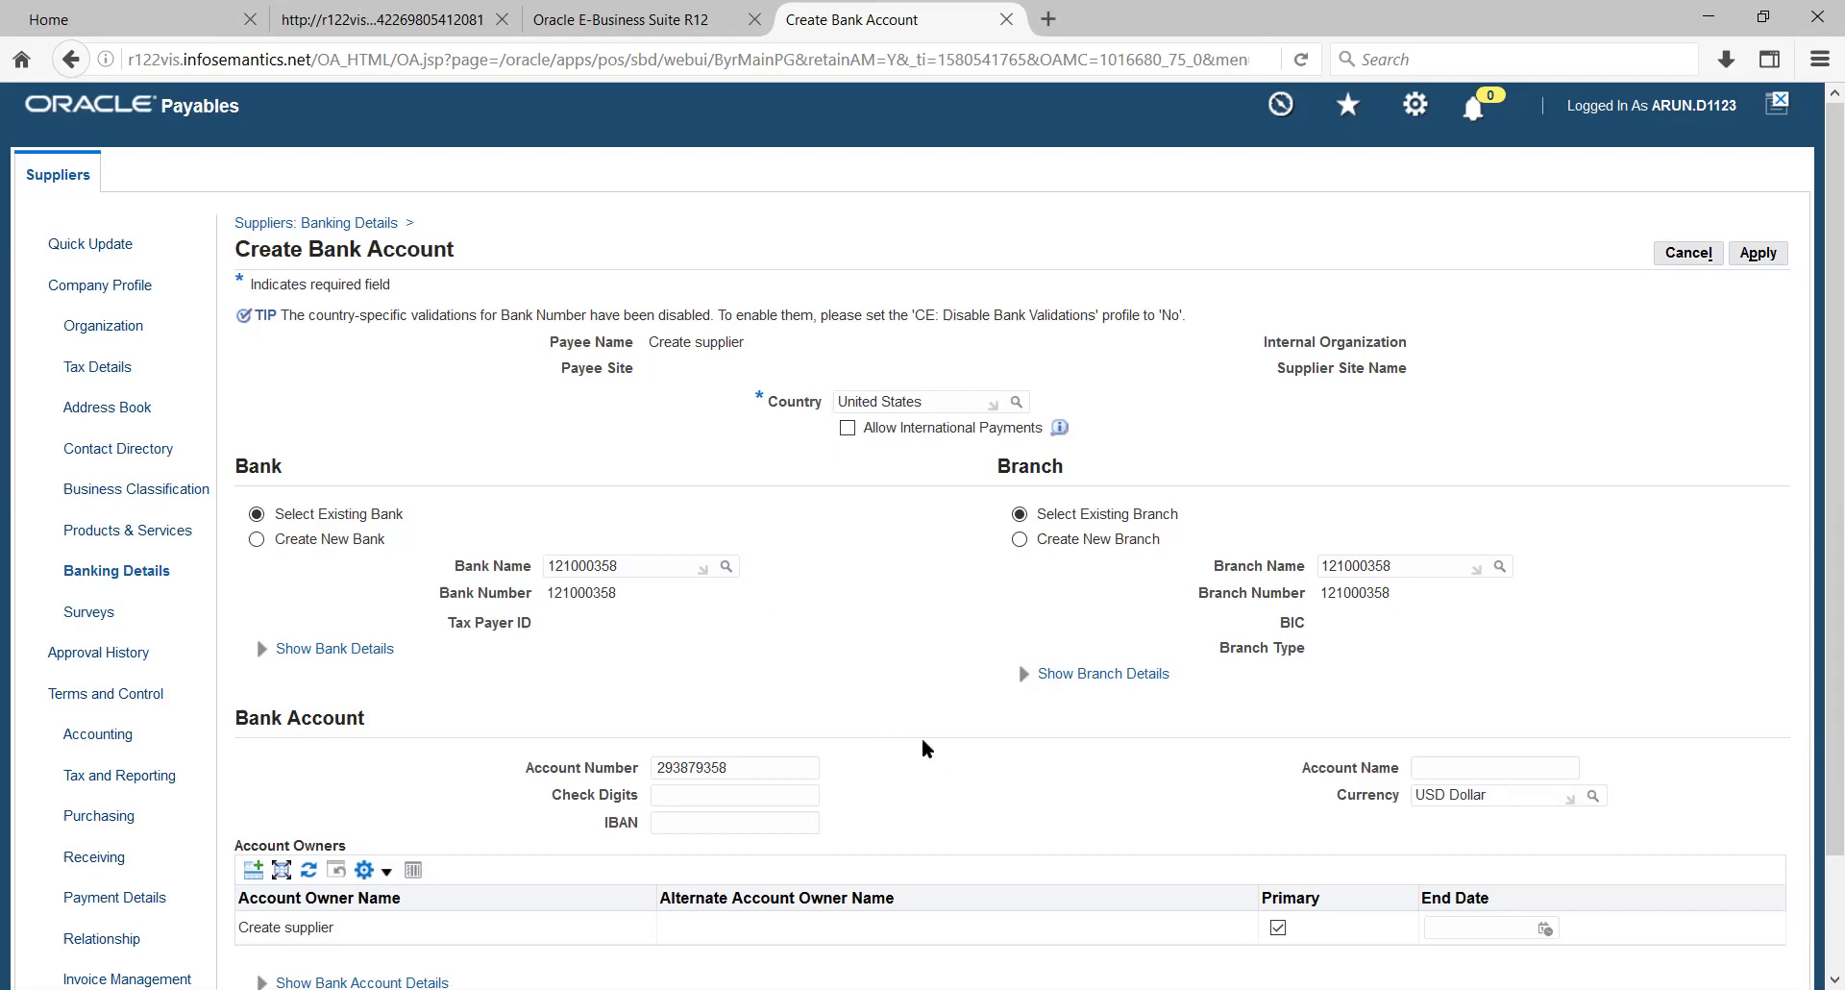
scroll(909, 730, "down", 3)
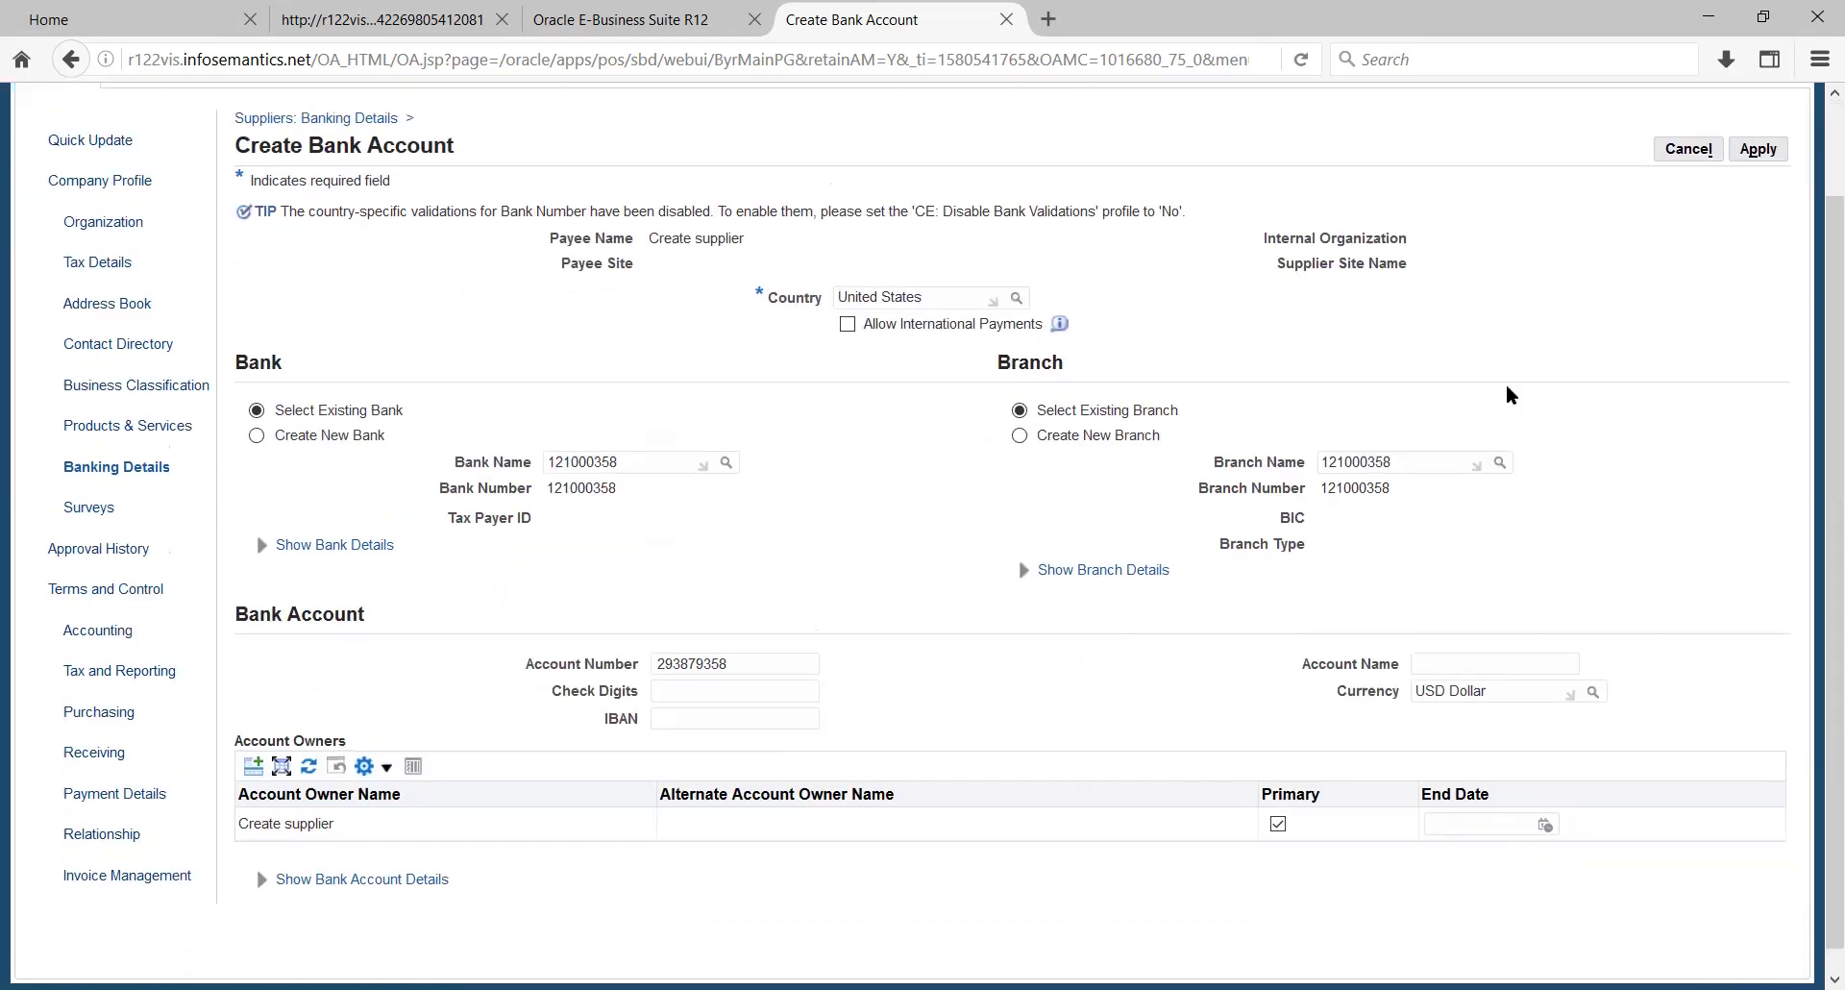
scroll(1508, 392, "up", 3)
left_click(1756, 254)
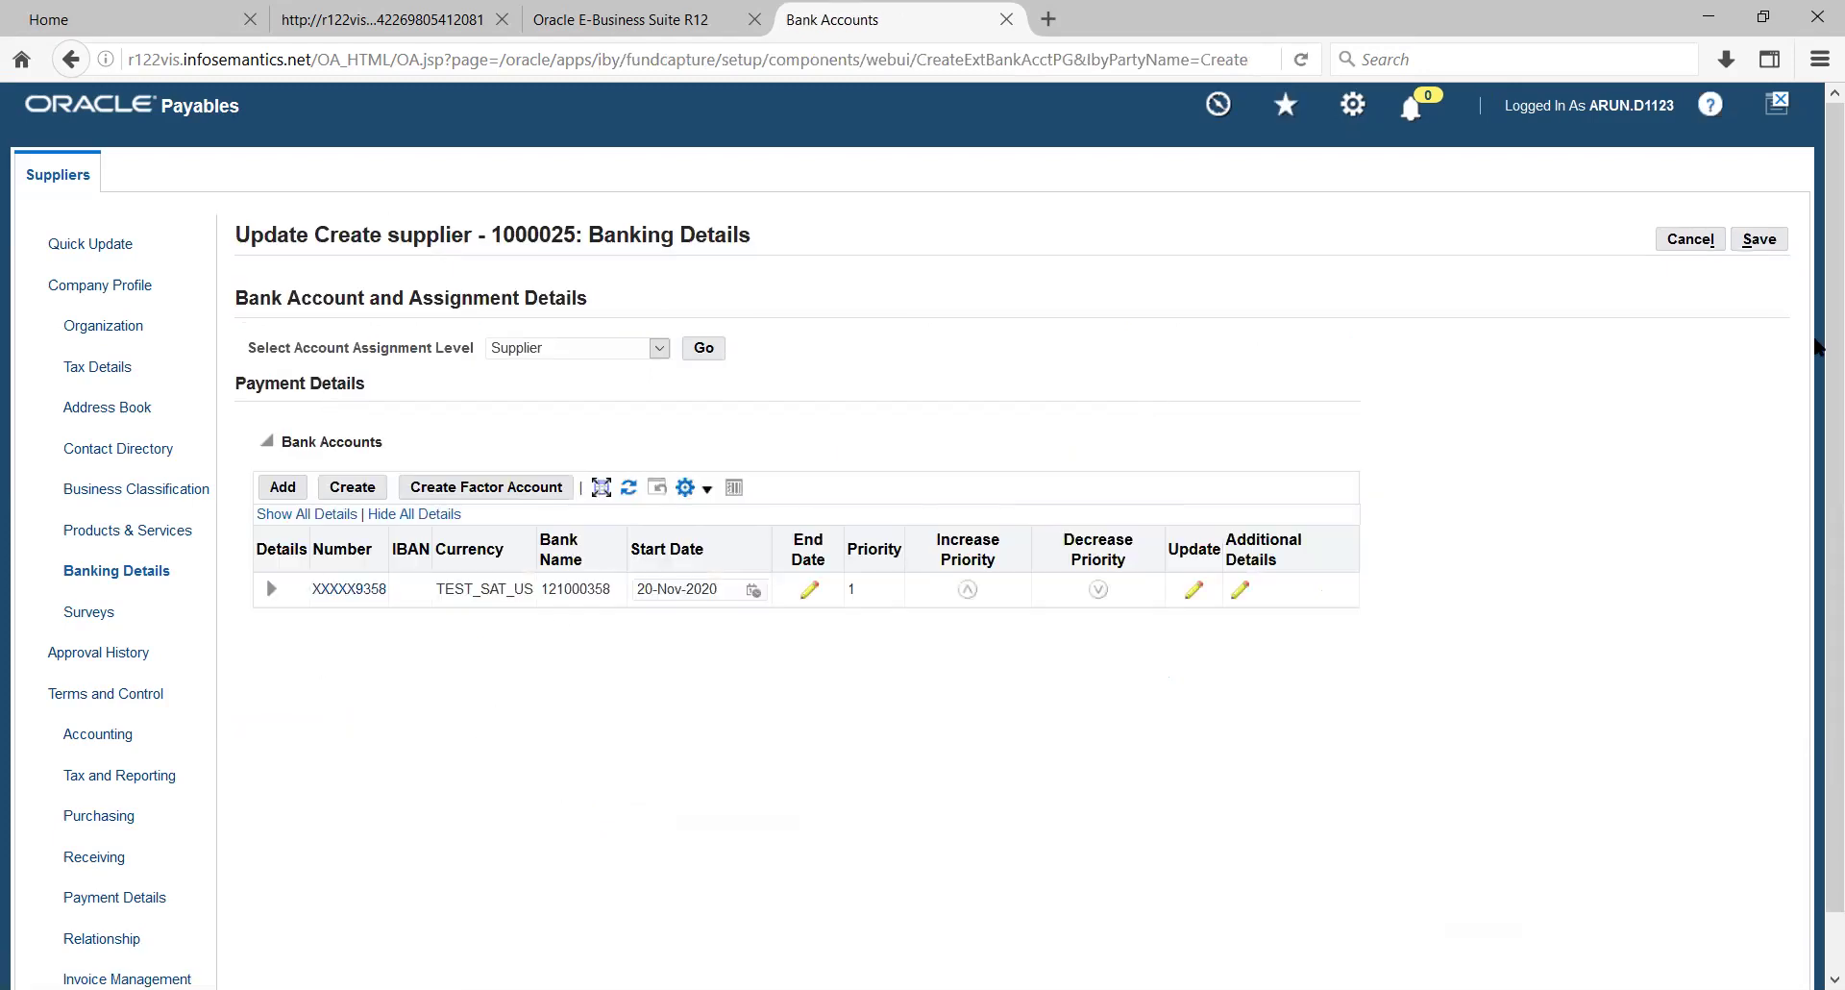
- Save the banking details and go to the supplier's Surveys page
left_click(1764, 250)
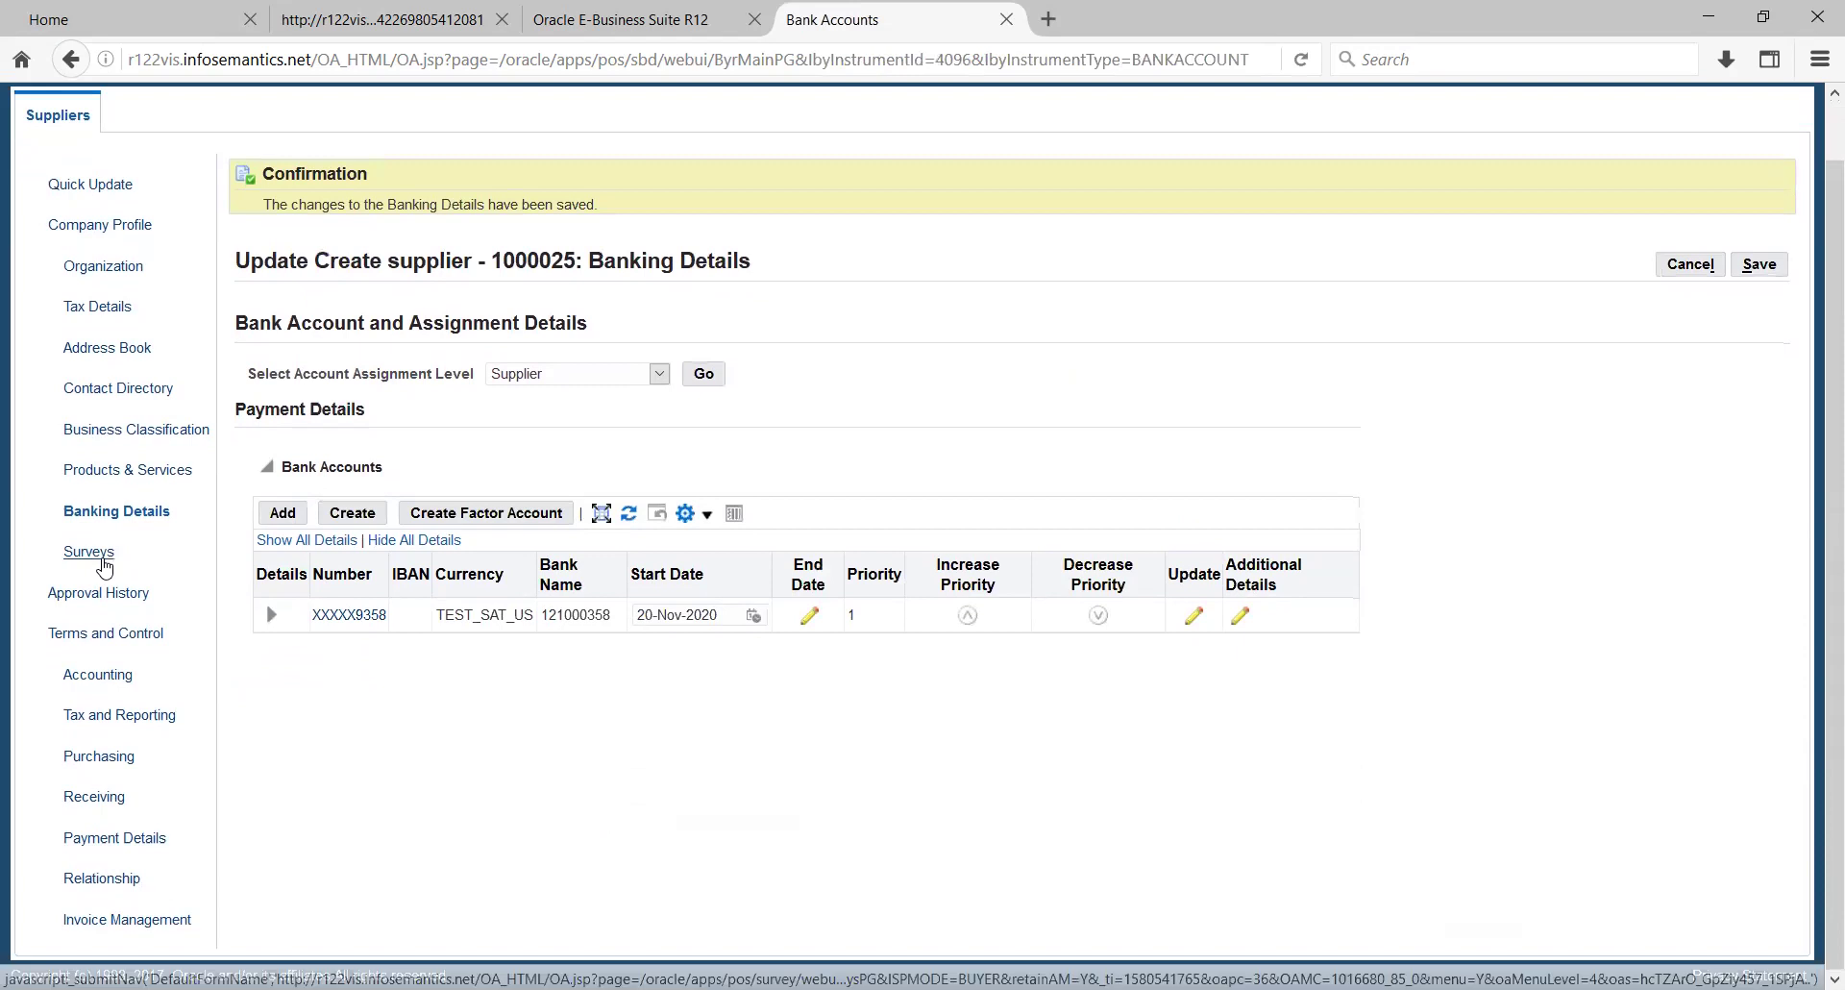
left_click(102, 555)
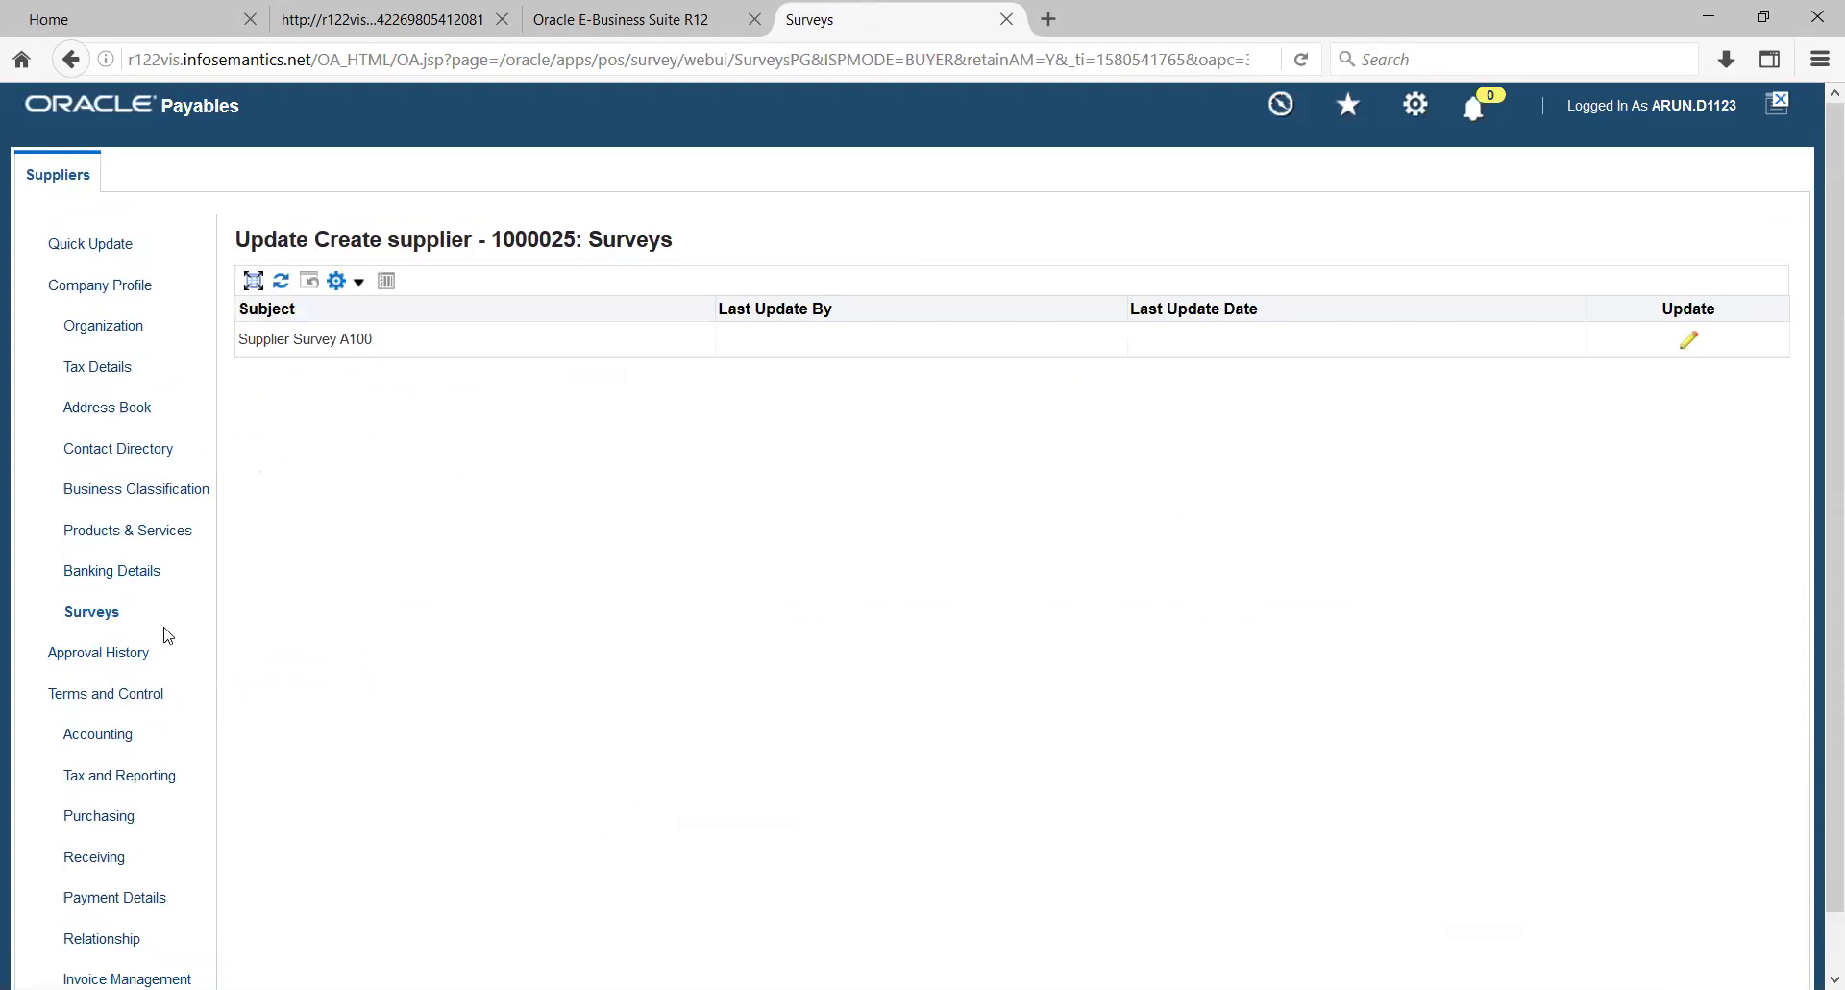
scroll(149, 634, "down", 1)
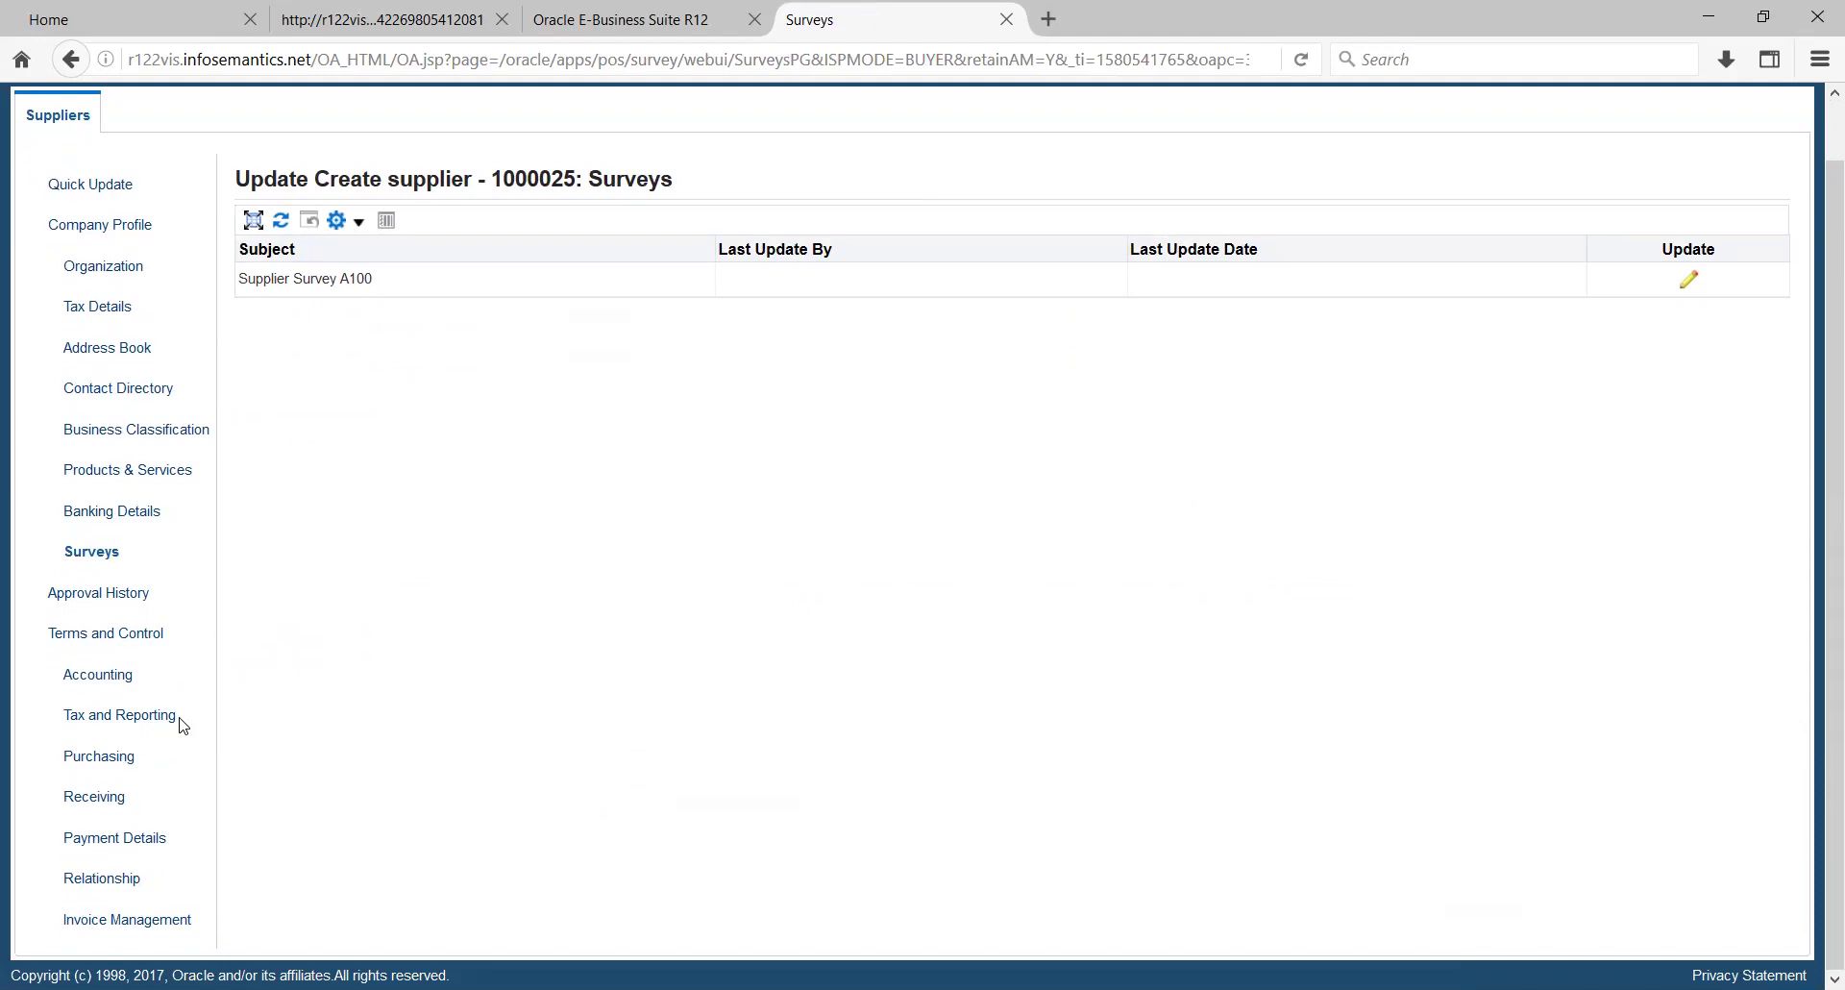
- Review the sites' Liability and Prepayment accounts, then go to Tax and Reporting
left_click(108, 683)
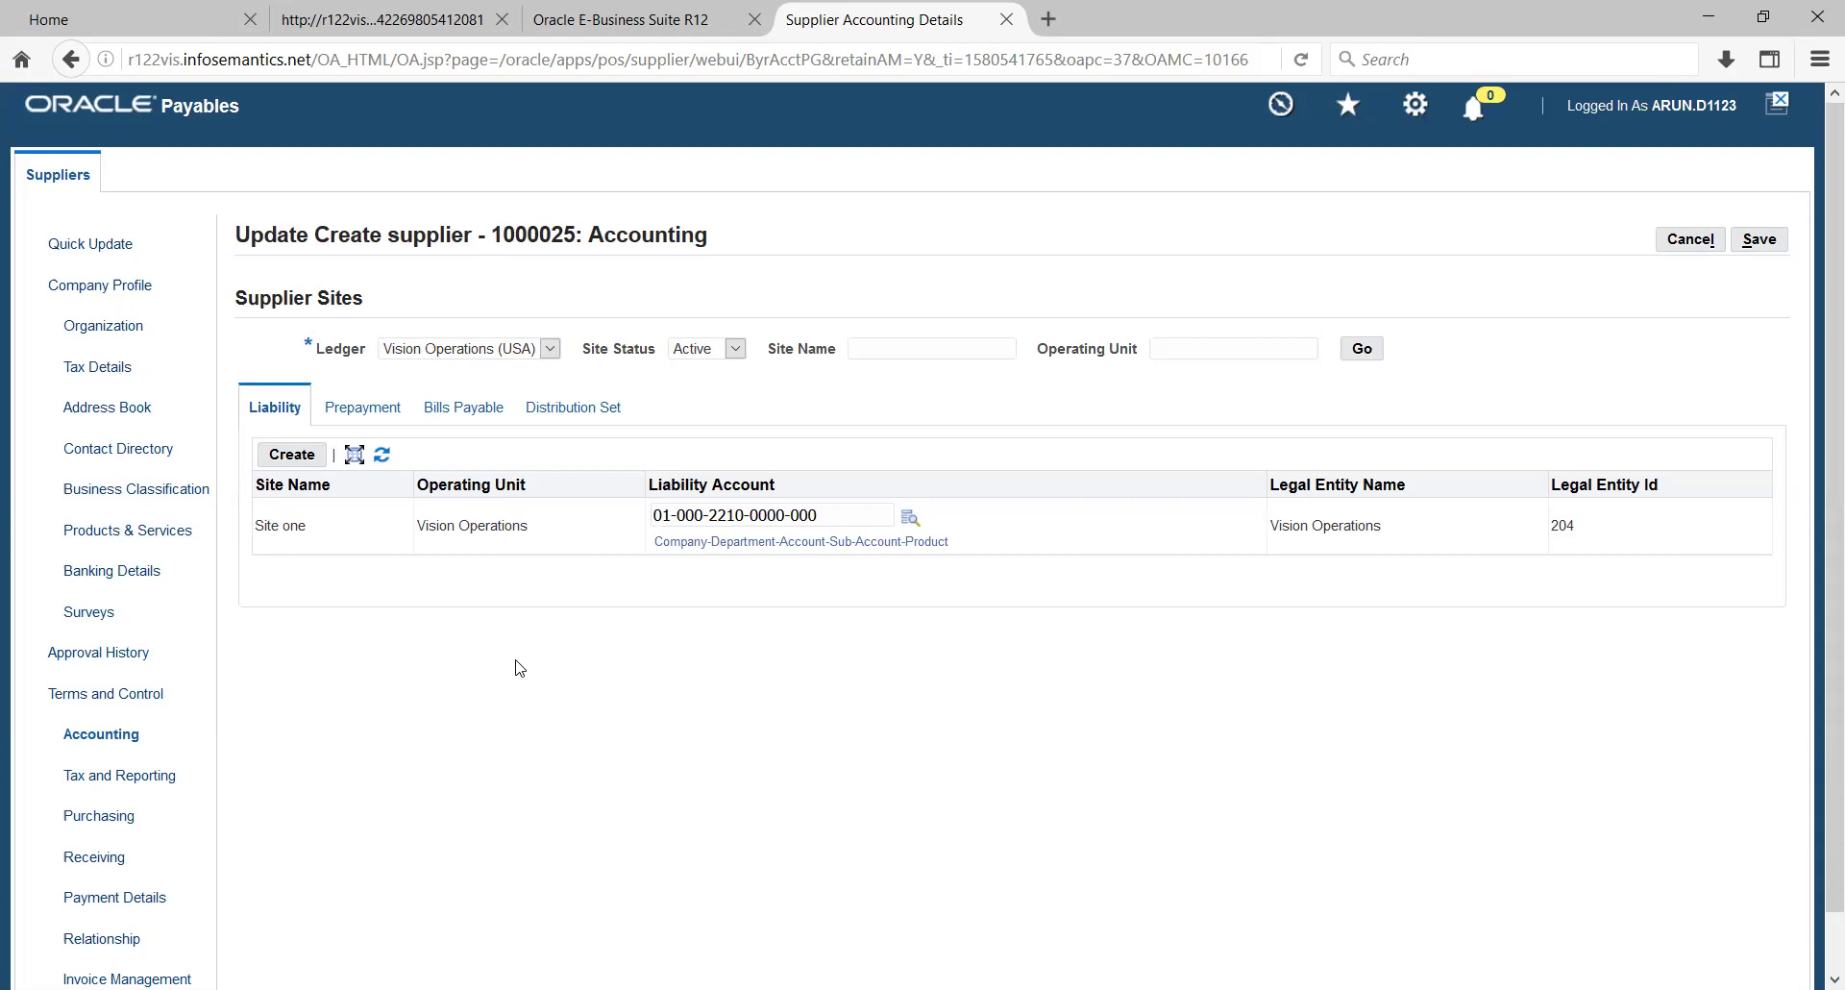
left_click(347, 419)
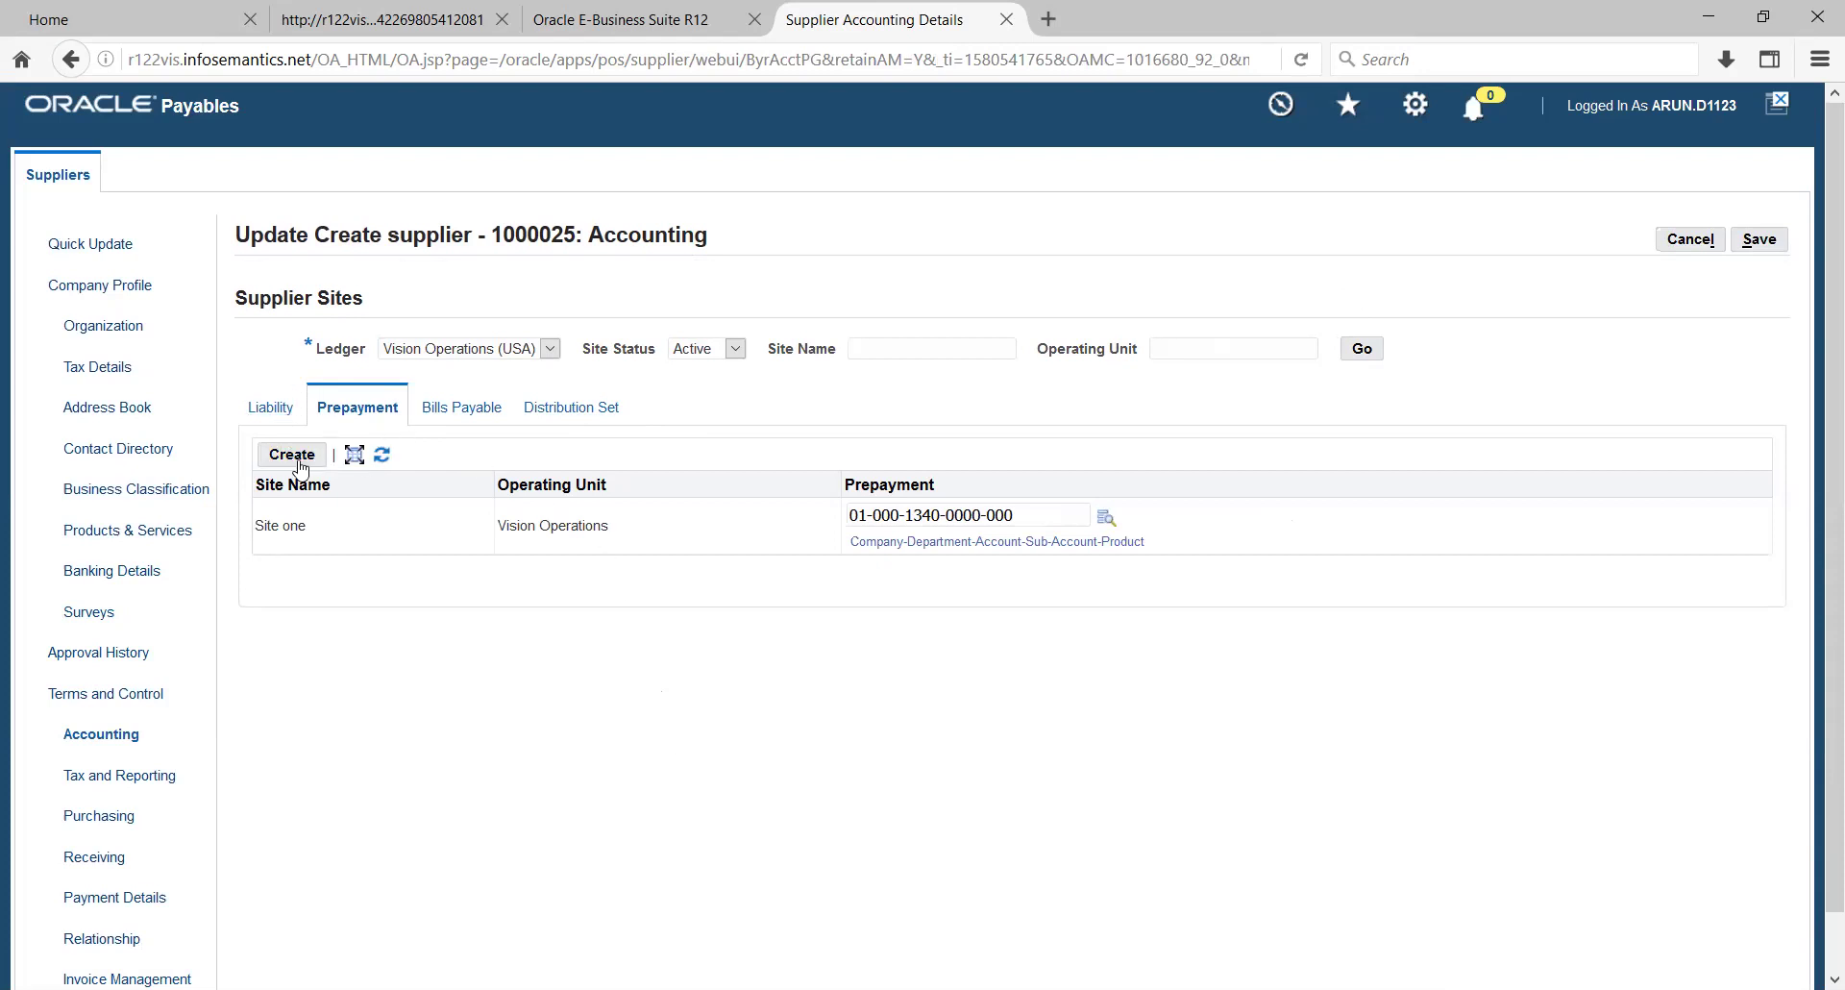
left_click(262, 411)
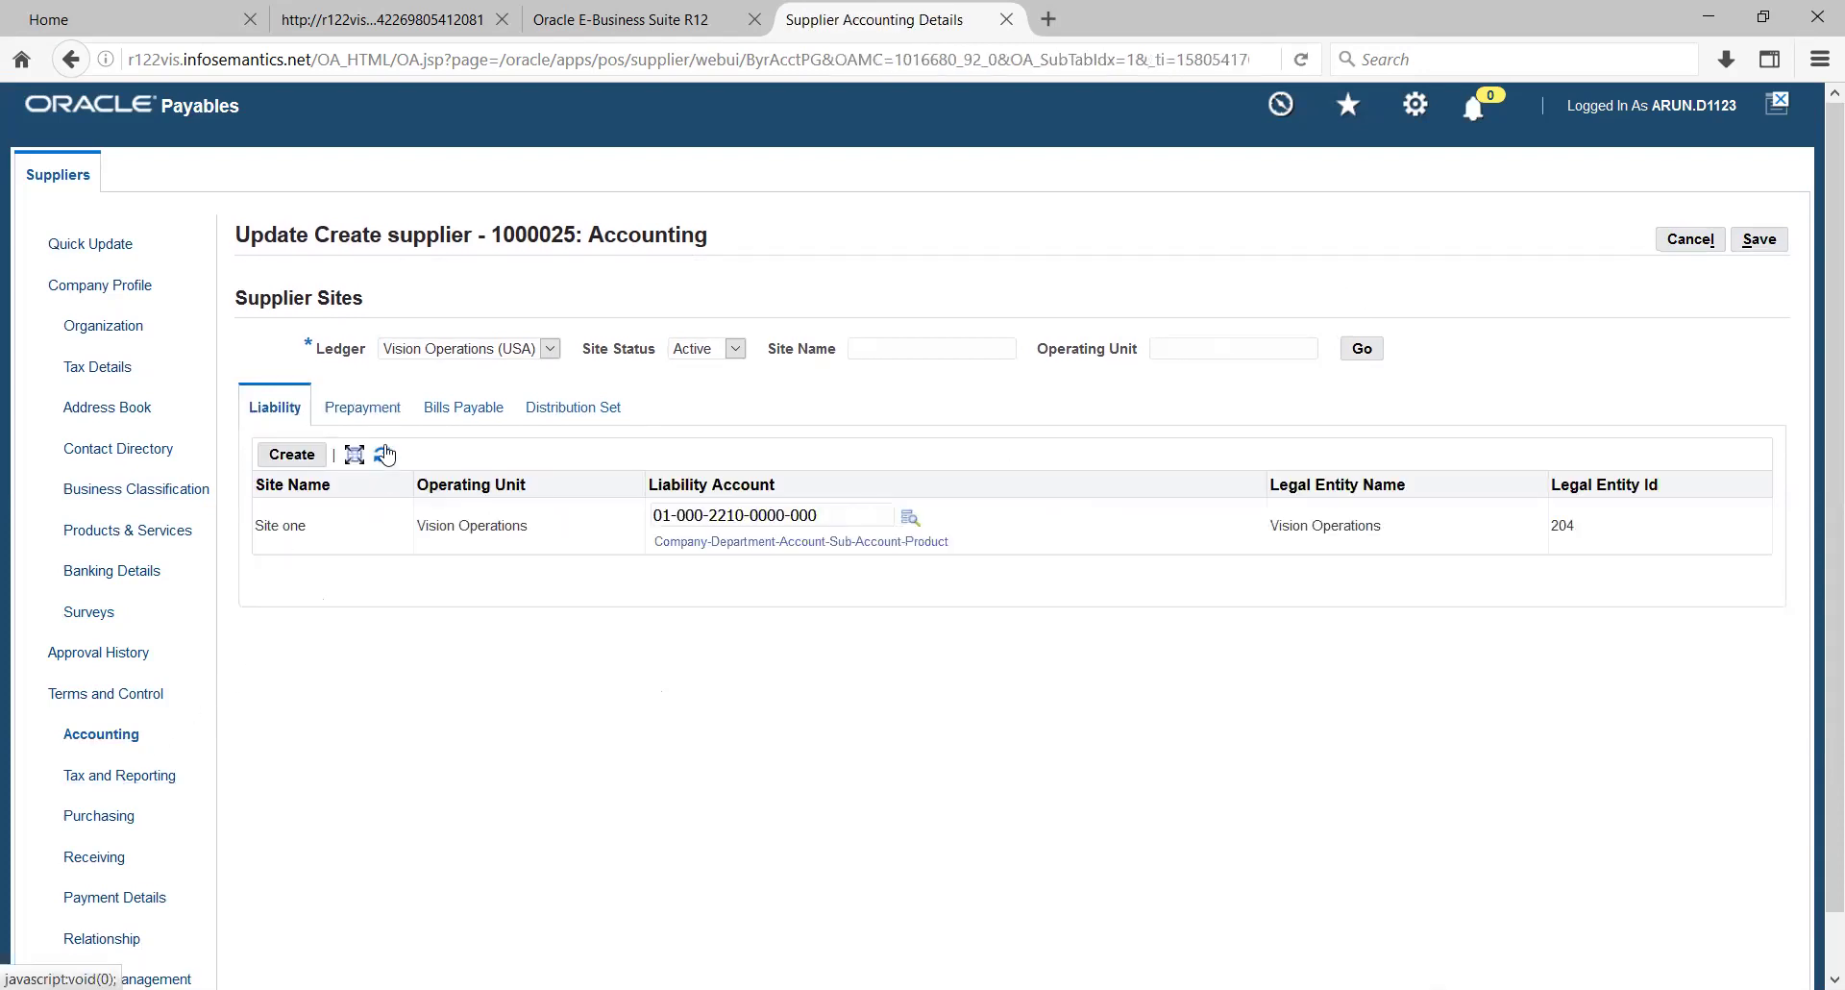
left_click(106, 780)
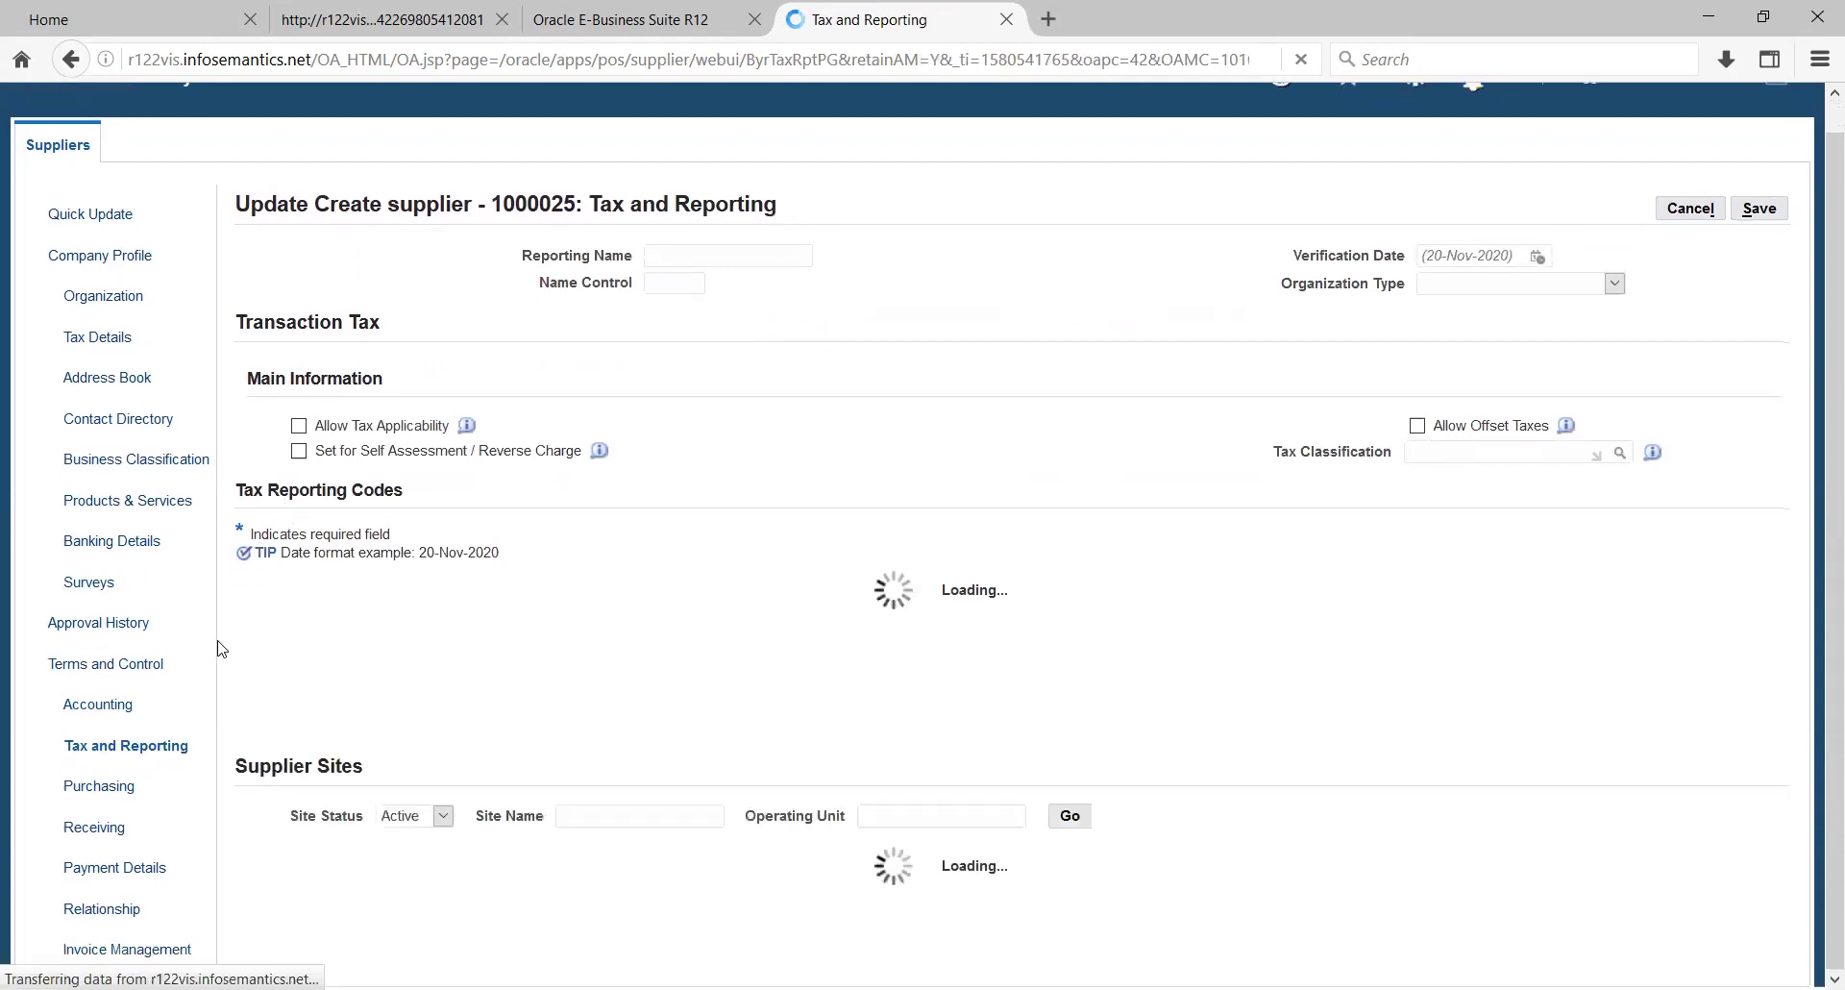
- Review the Purchasing and Self Billing settings, then go to the Receiving page
left_click(99, 786)
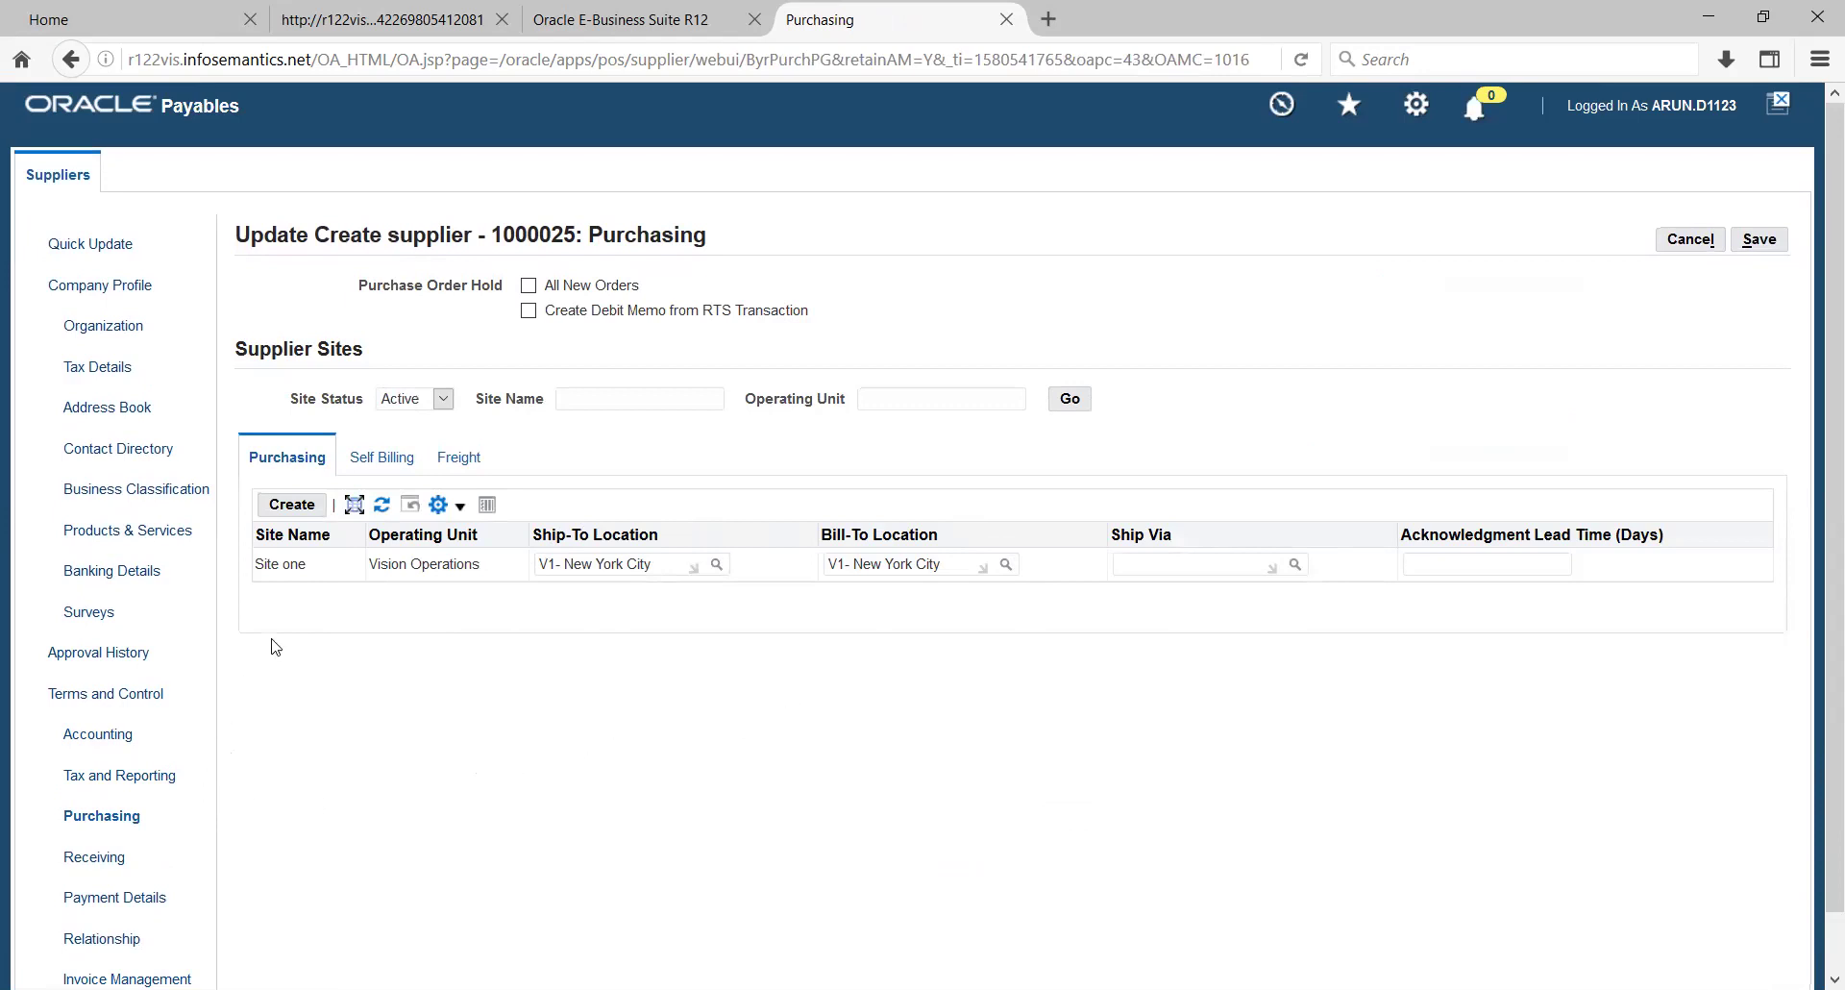
left_click(363, 459)
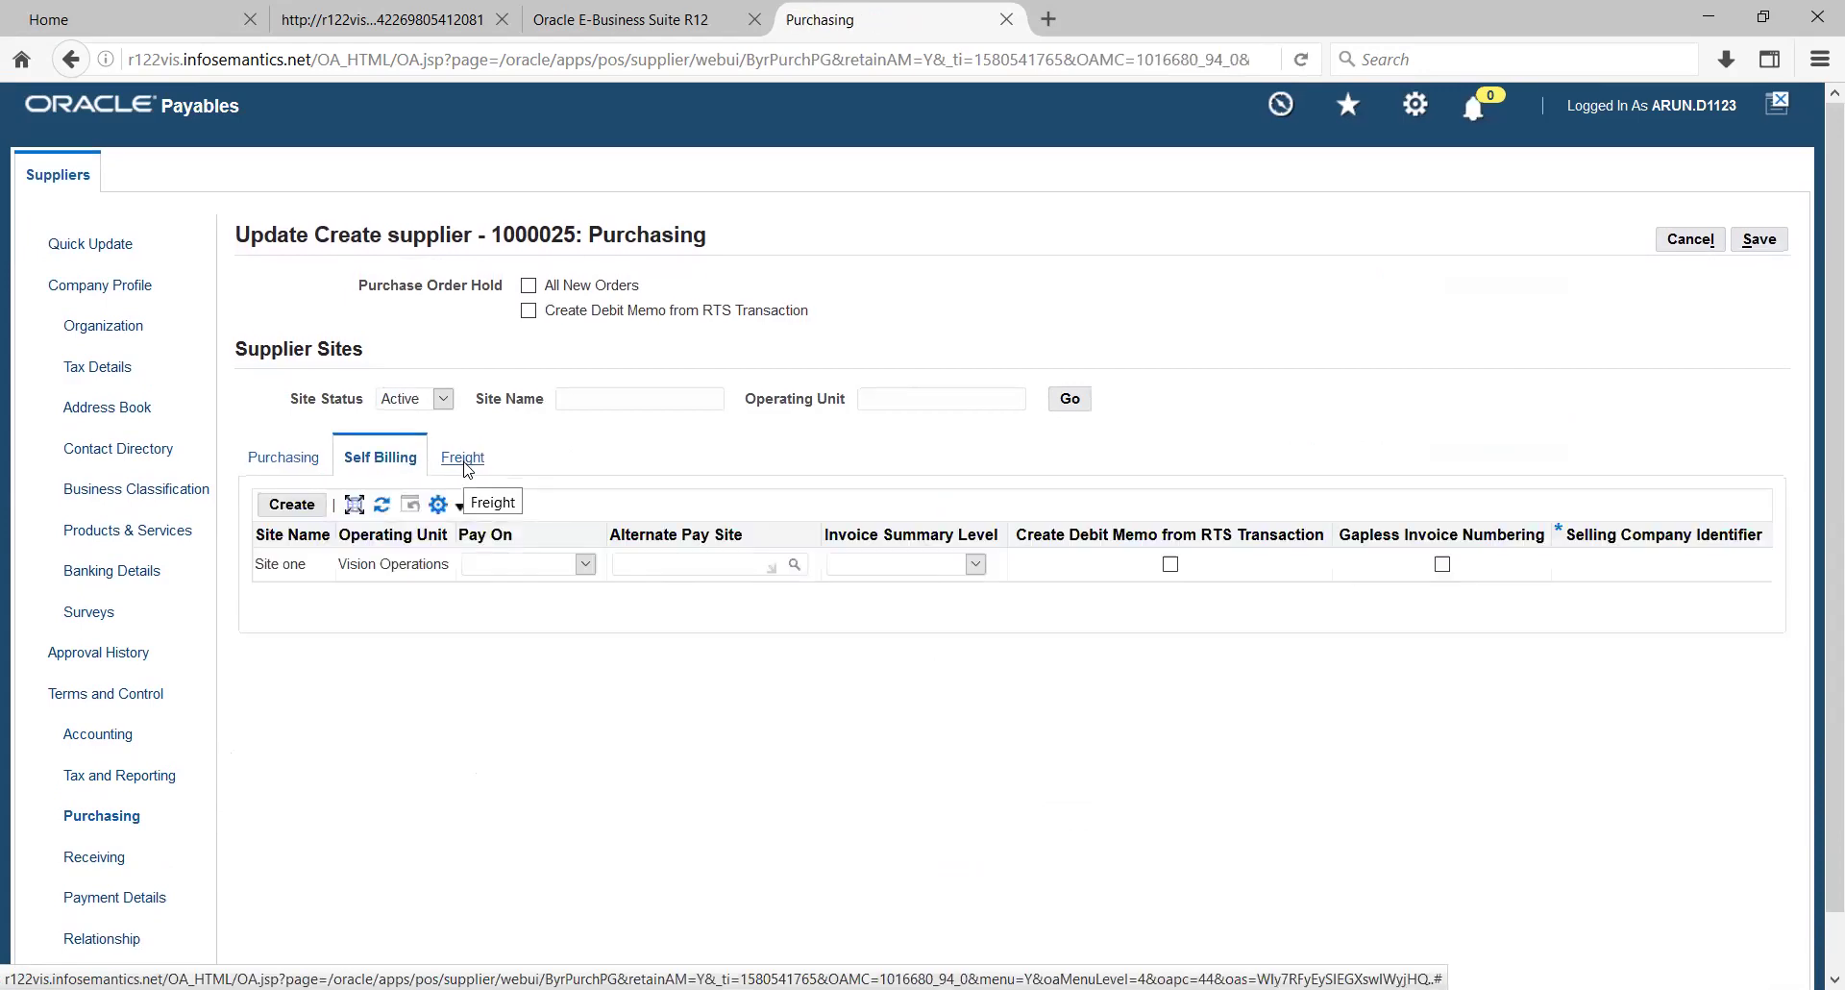
left_click(94, 863)
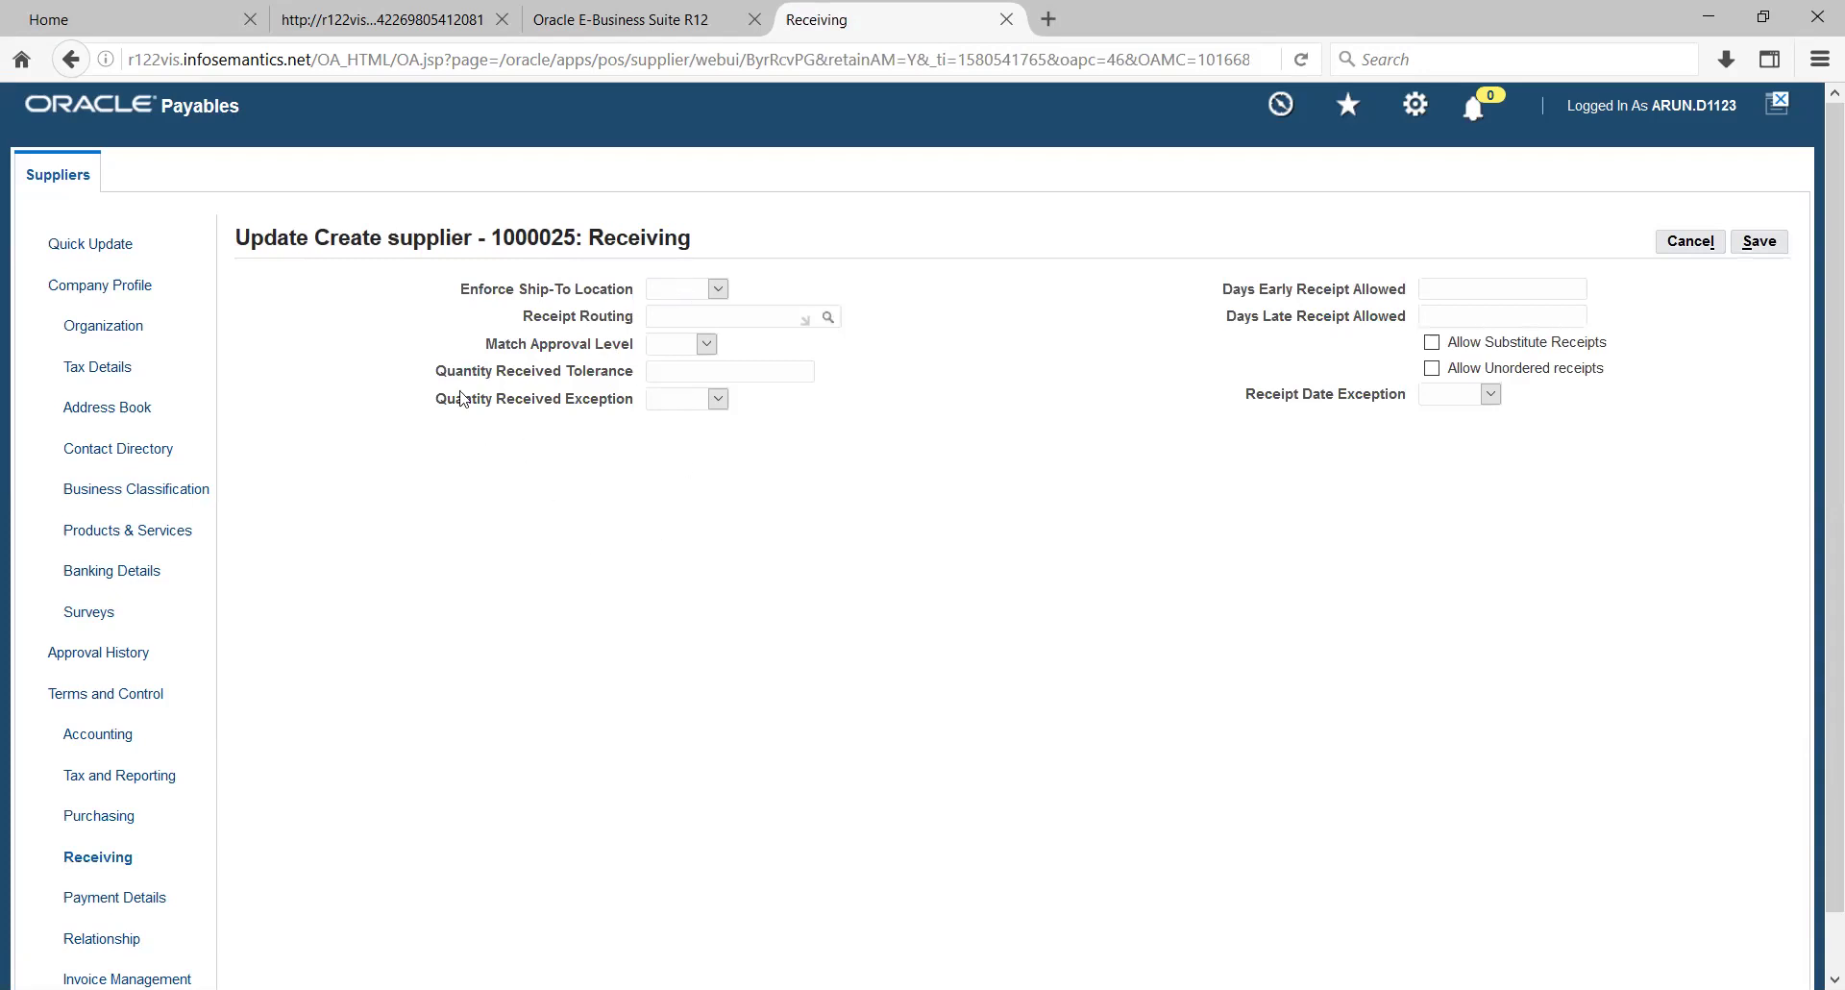
scroll(120, 634, "down", 2)
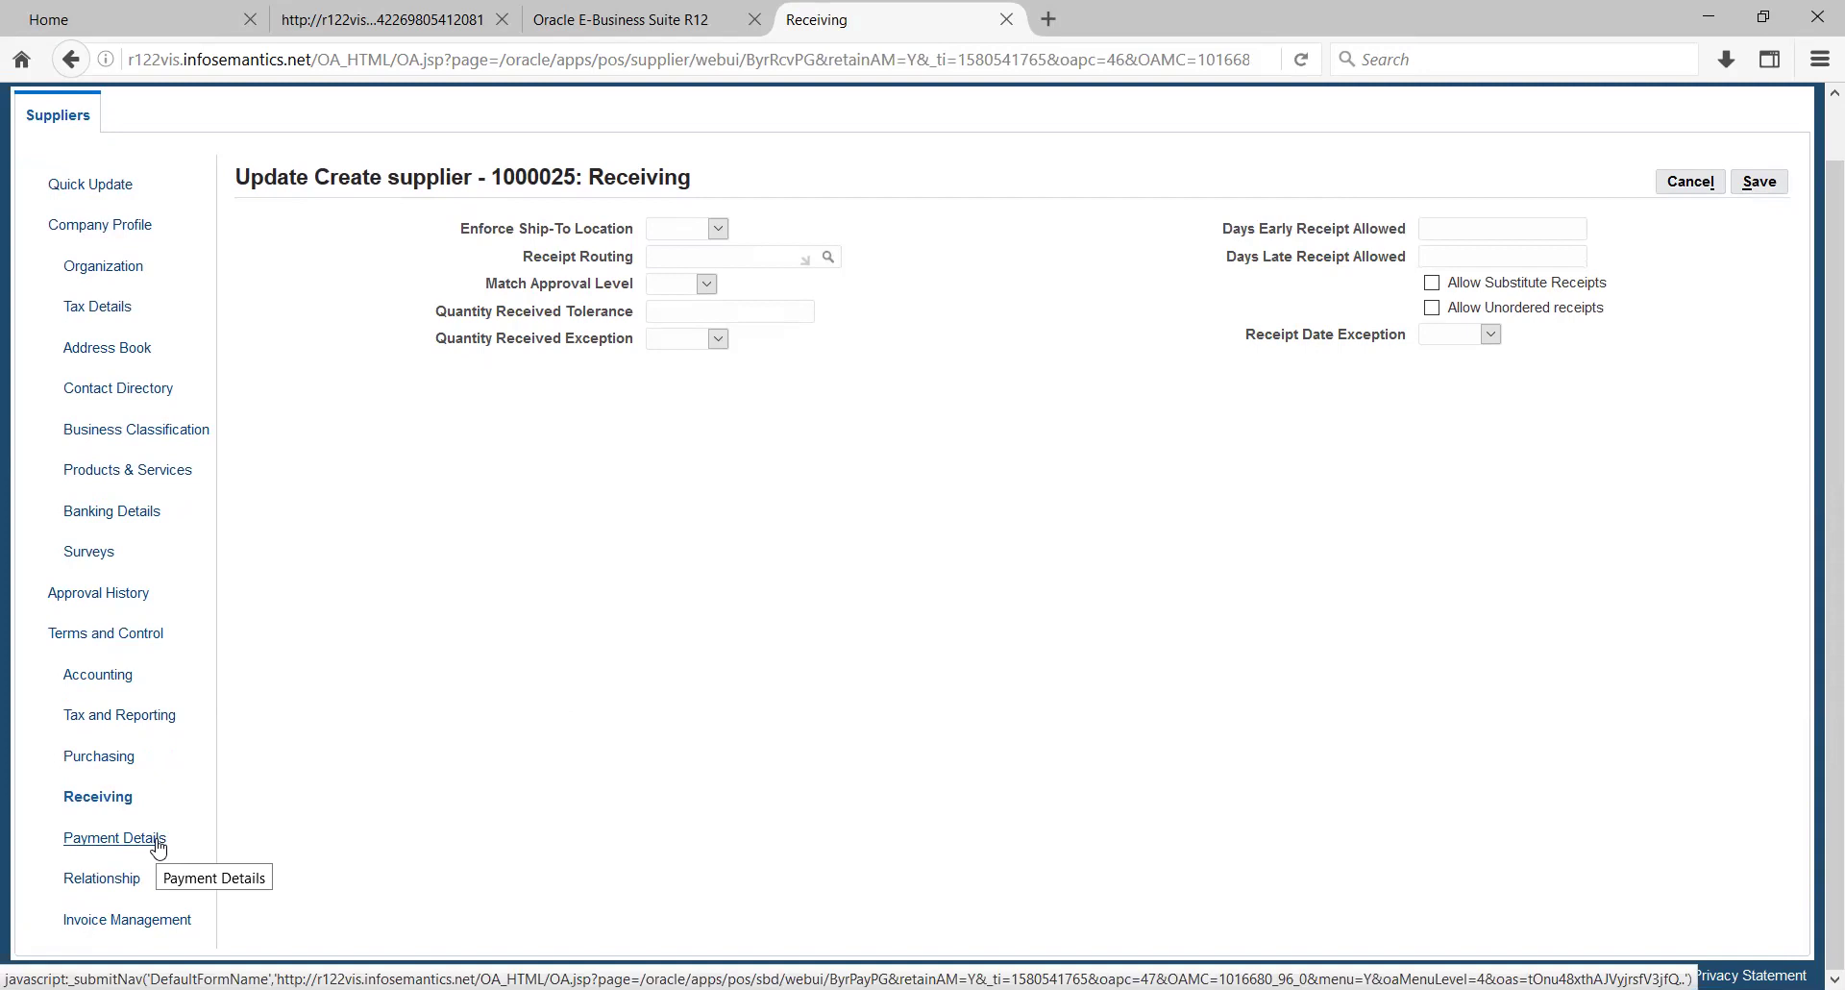
- Open the supplier's Payment Details and review its payment methods
left_click(144, 838)
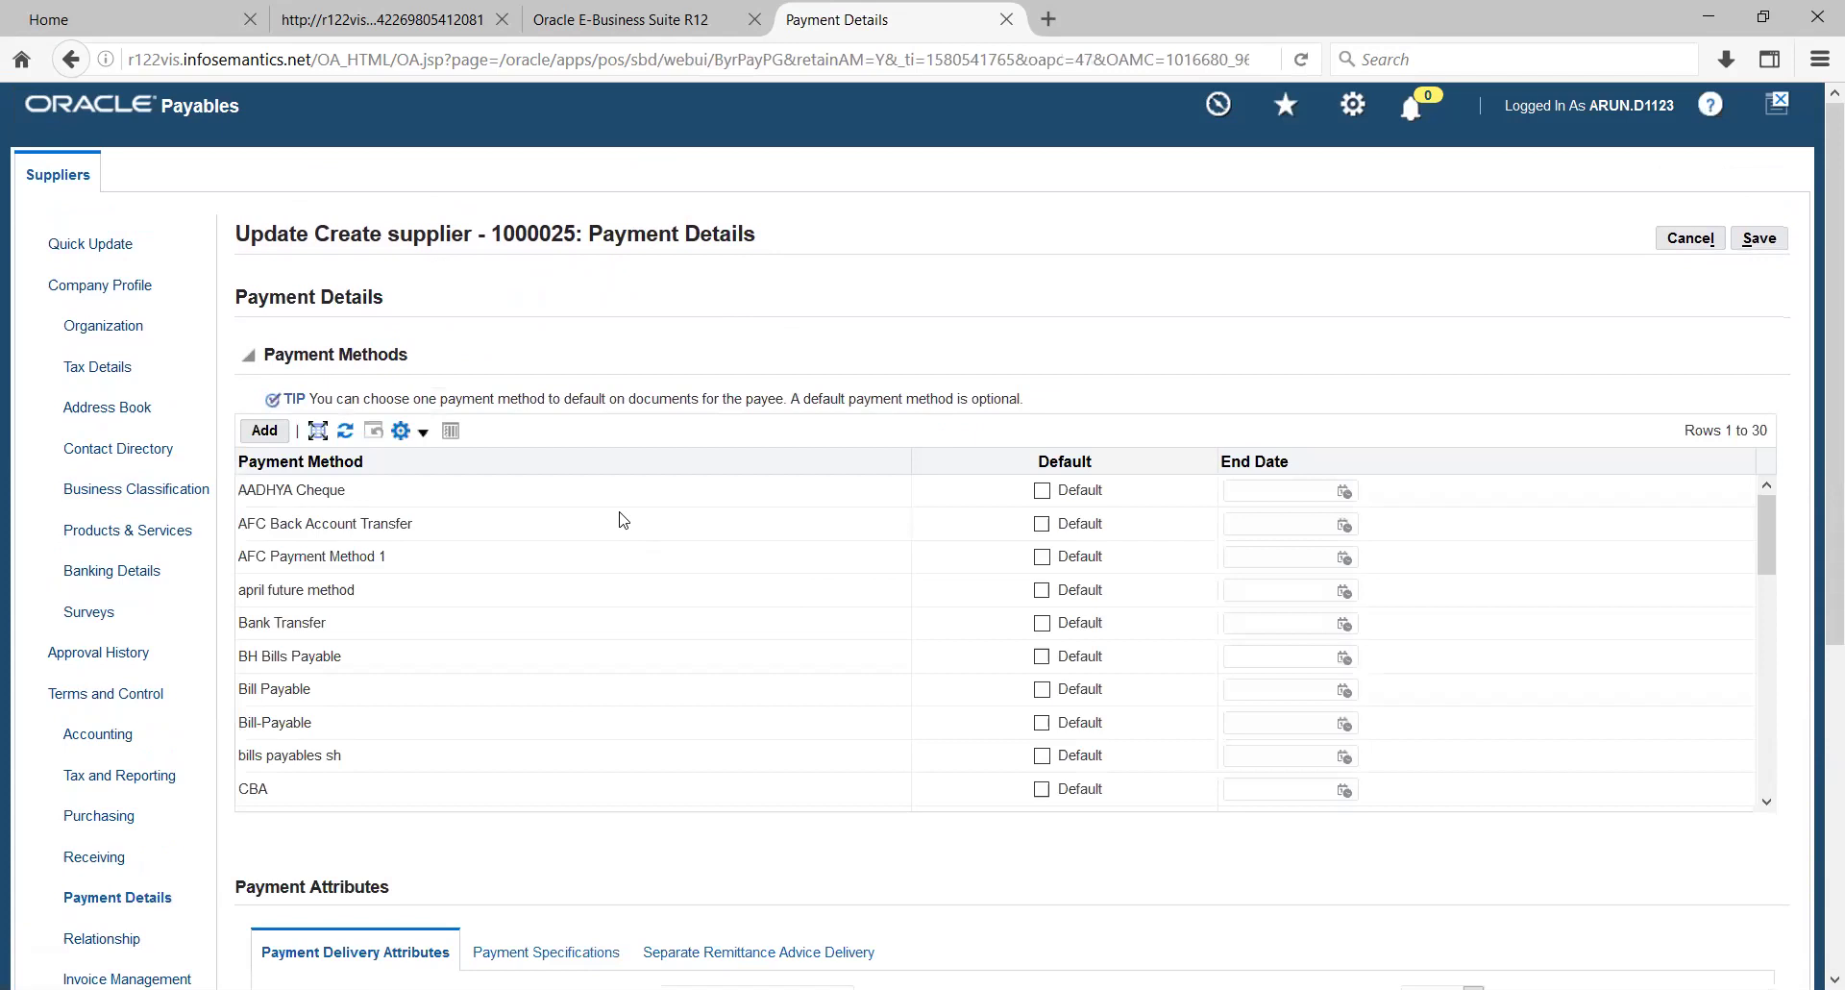
scroll(623, 519, "down", 1)
scroll(625, 548, "down", 2)
scroll(625, 577, "down", 5)
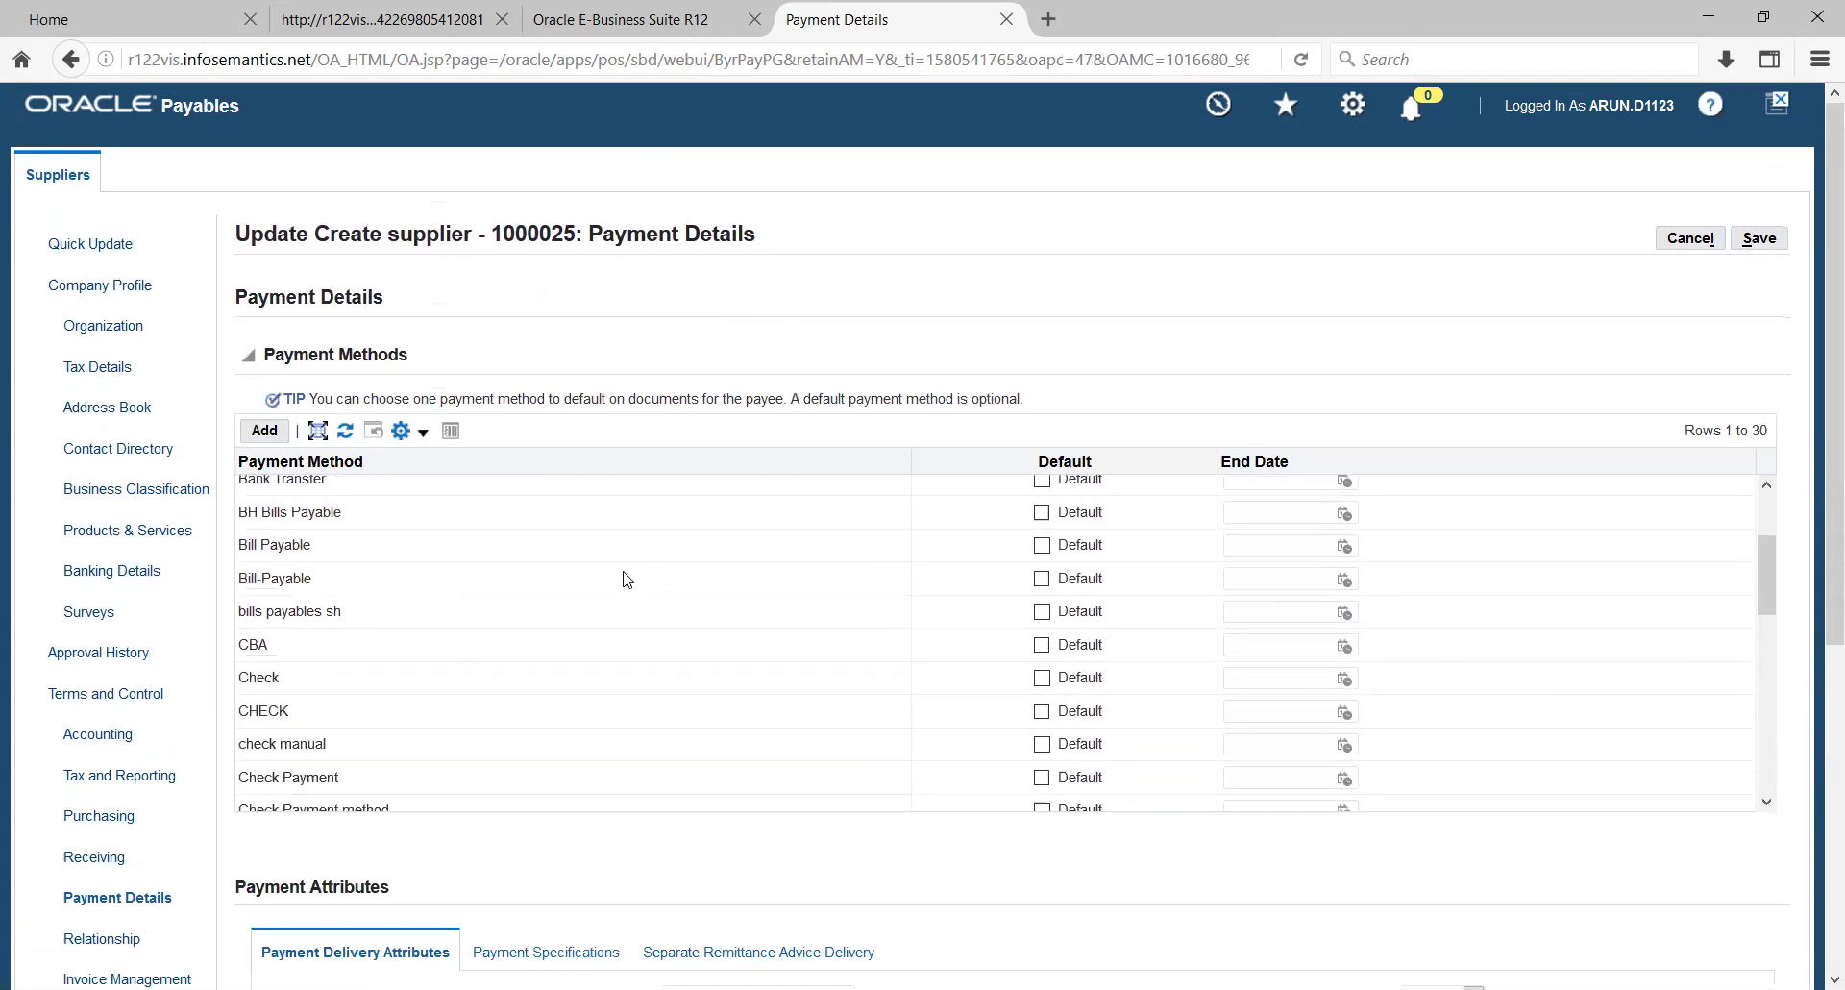
scroll(624, 577, "down", 10)
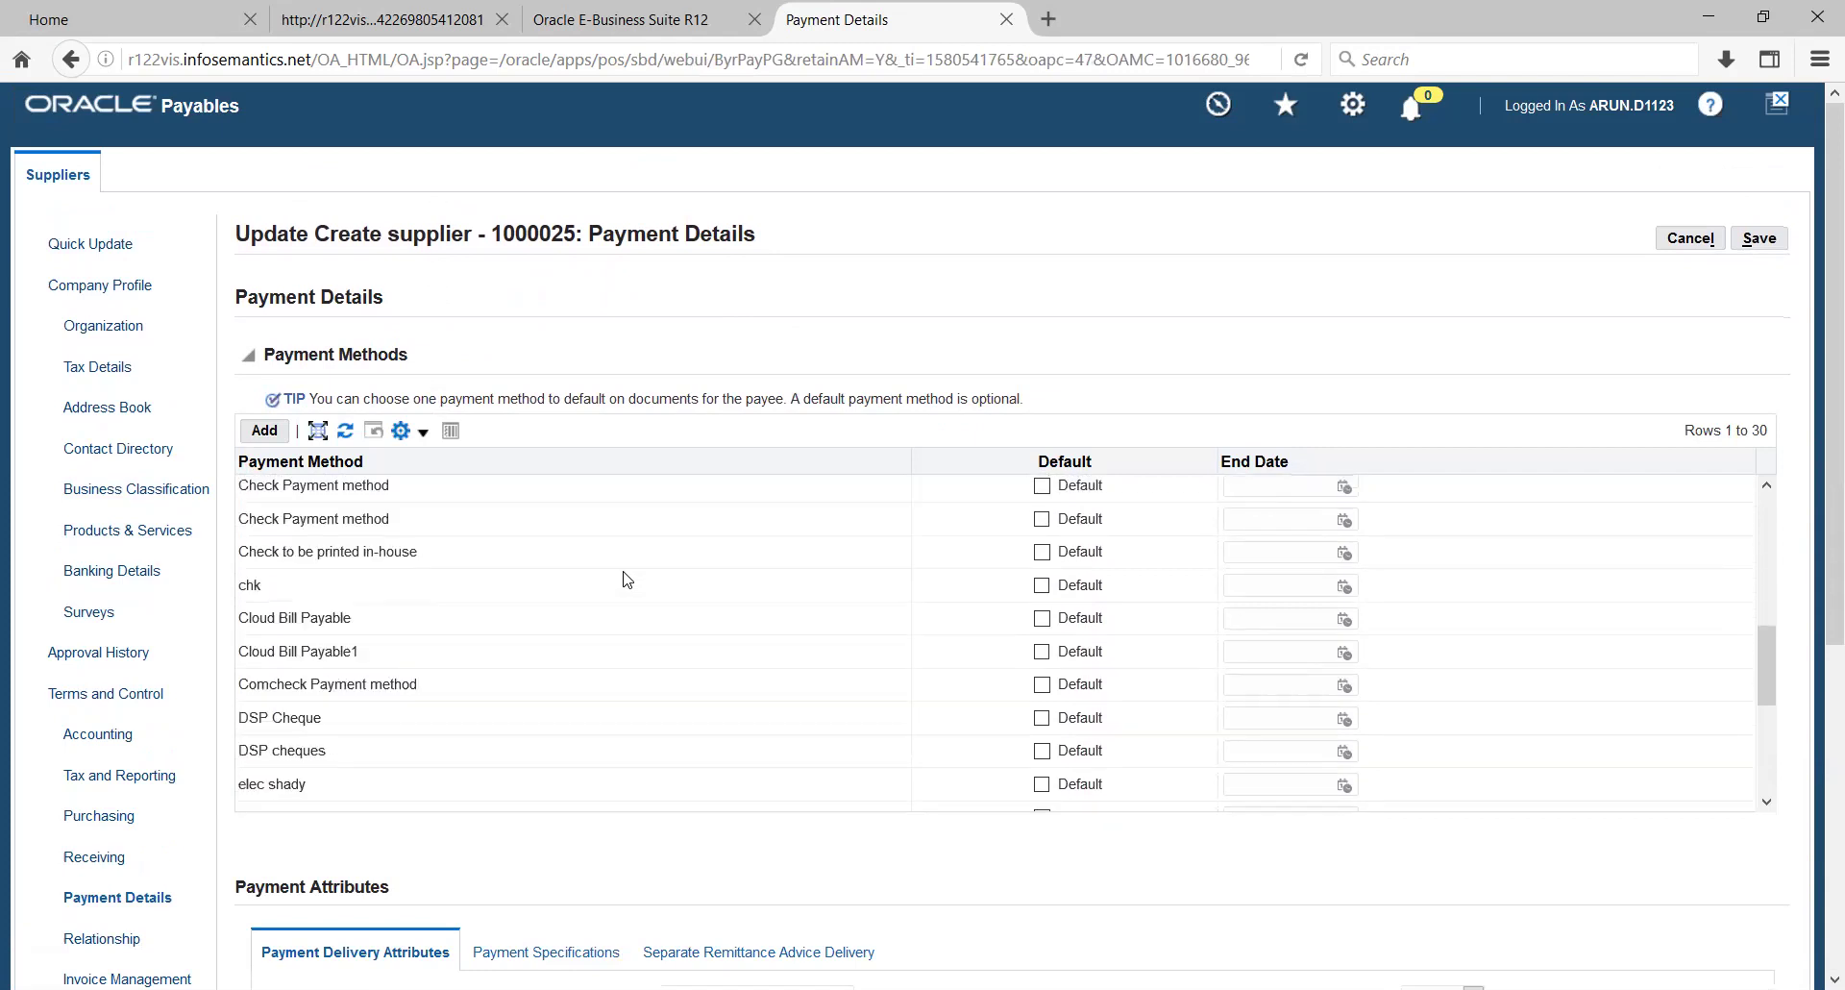
scroll(626, 579, "down", 2)
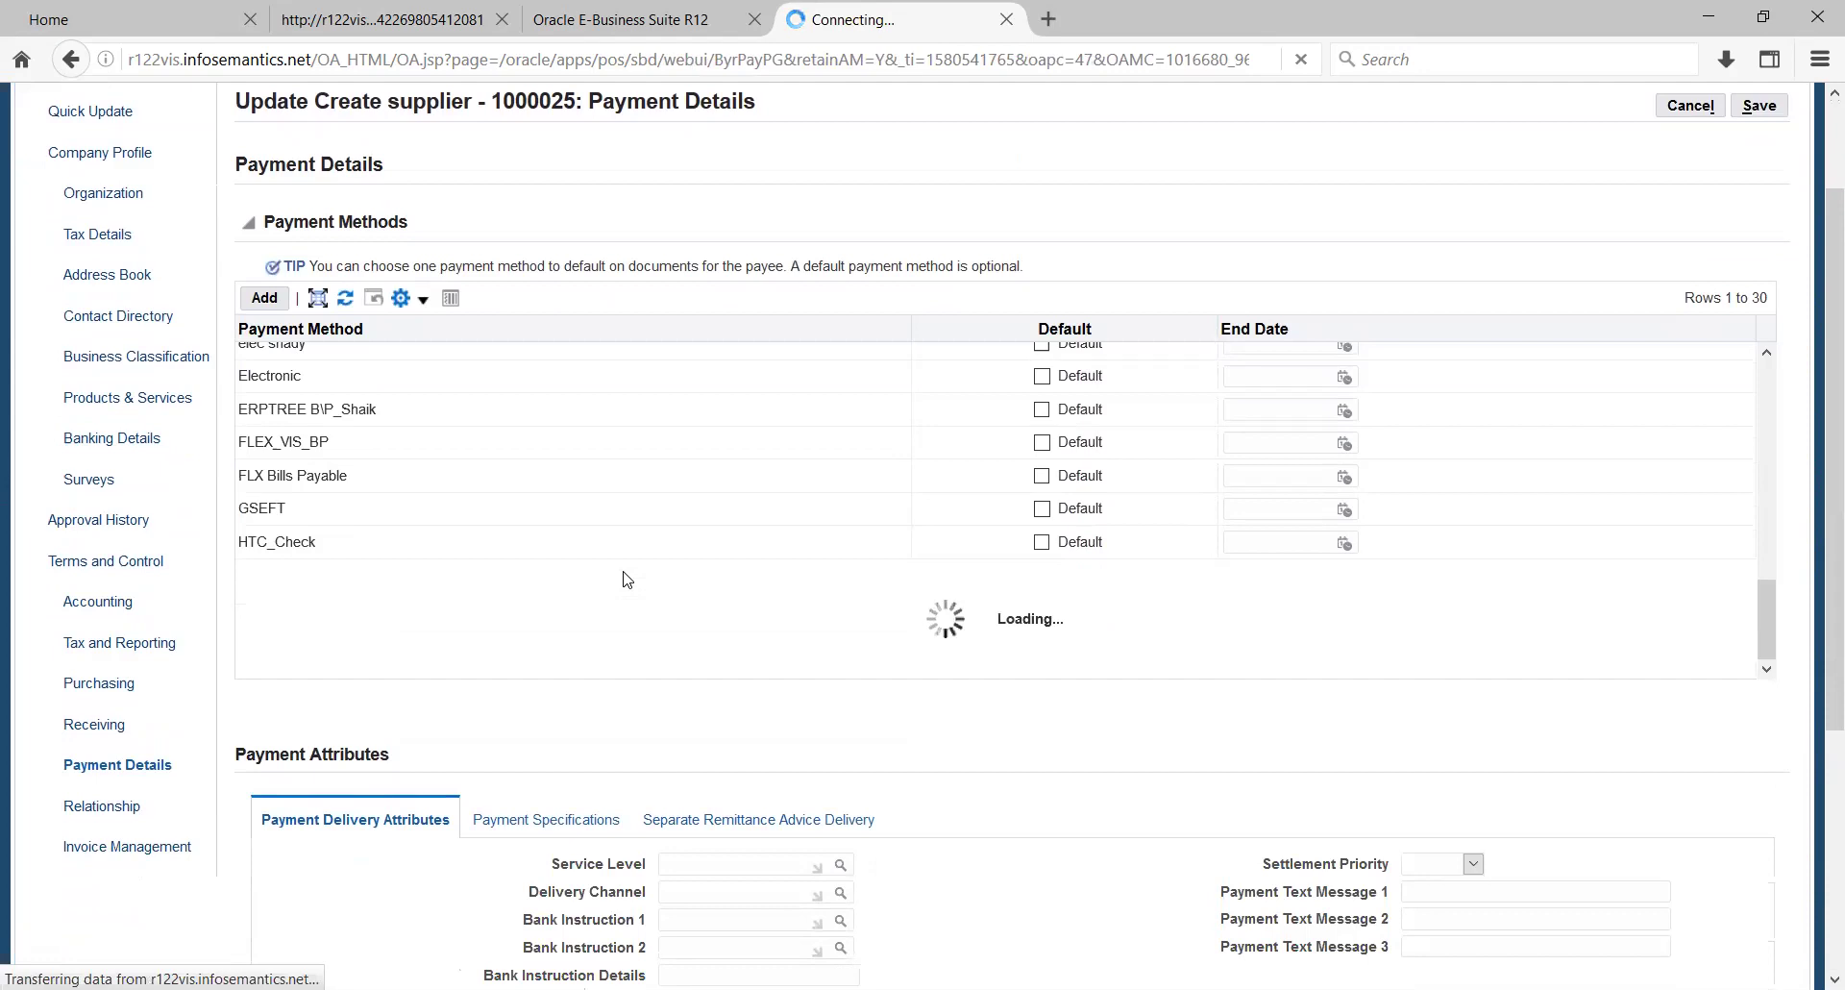
scroll(589, 494, "down", 5)
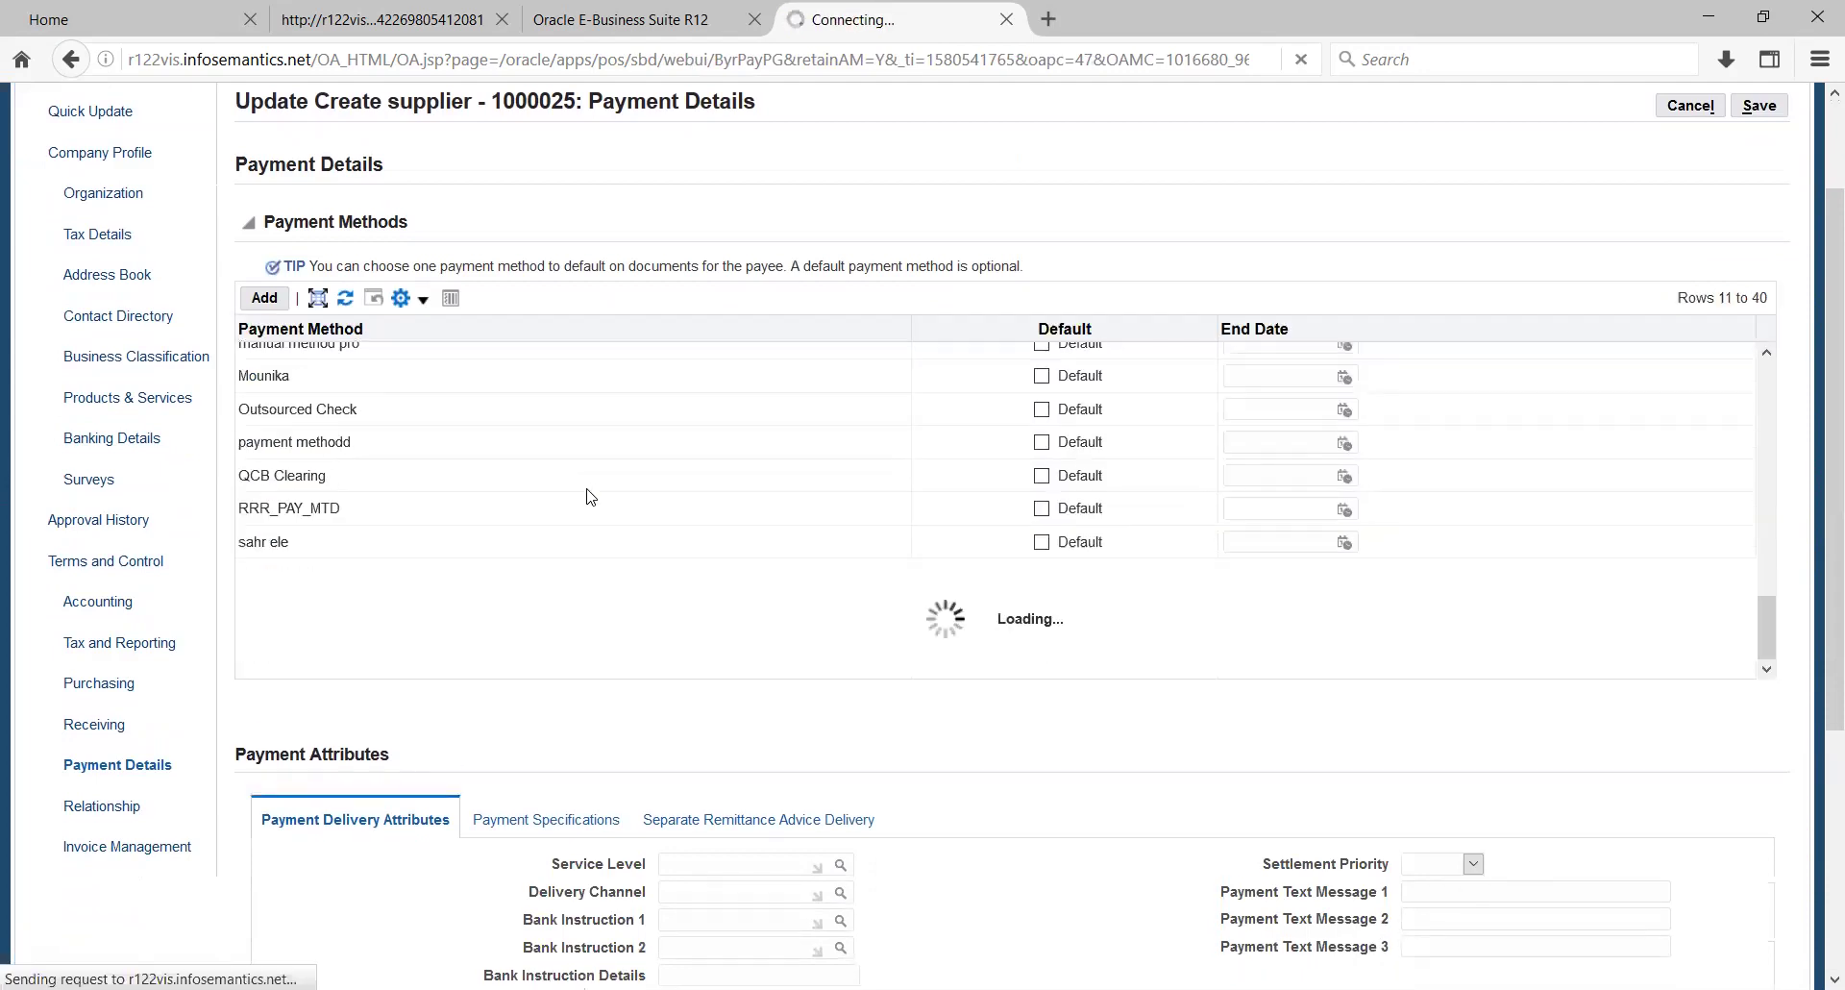
scroll(994, 810, "up", 3)
scroll(994, 810, "up", 4)
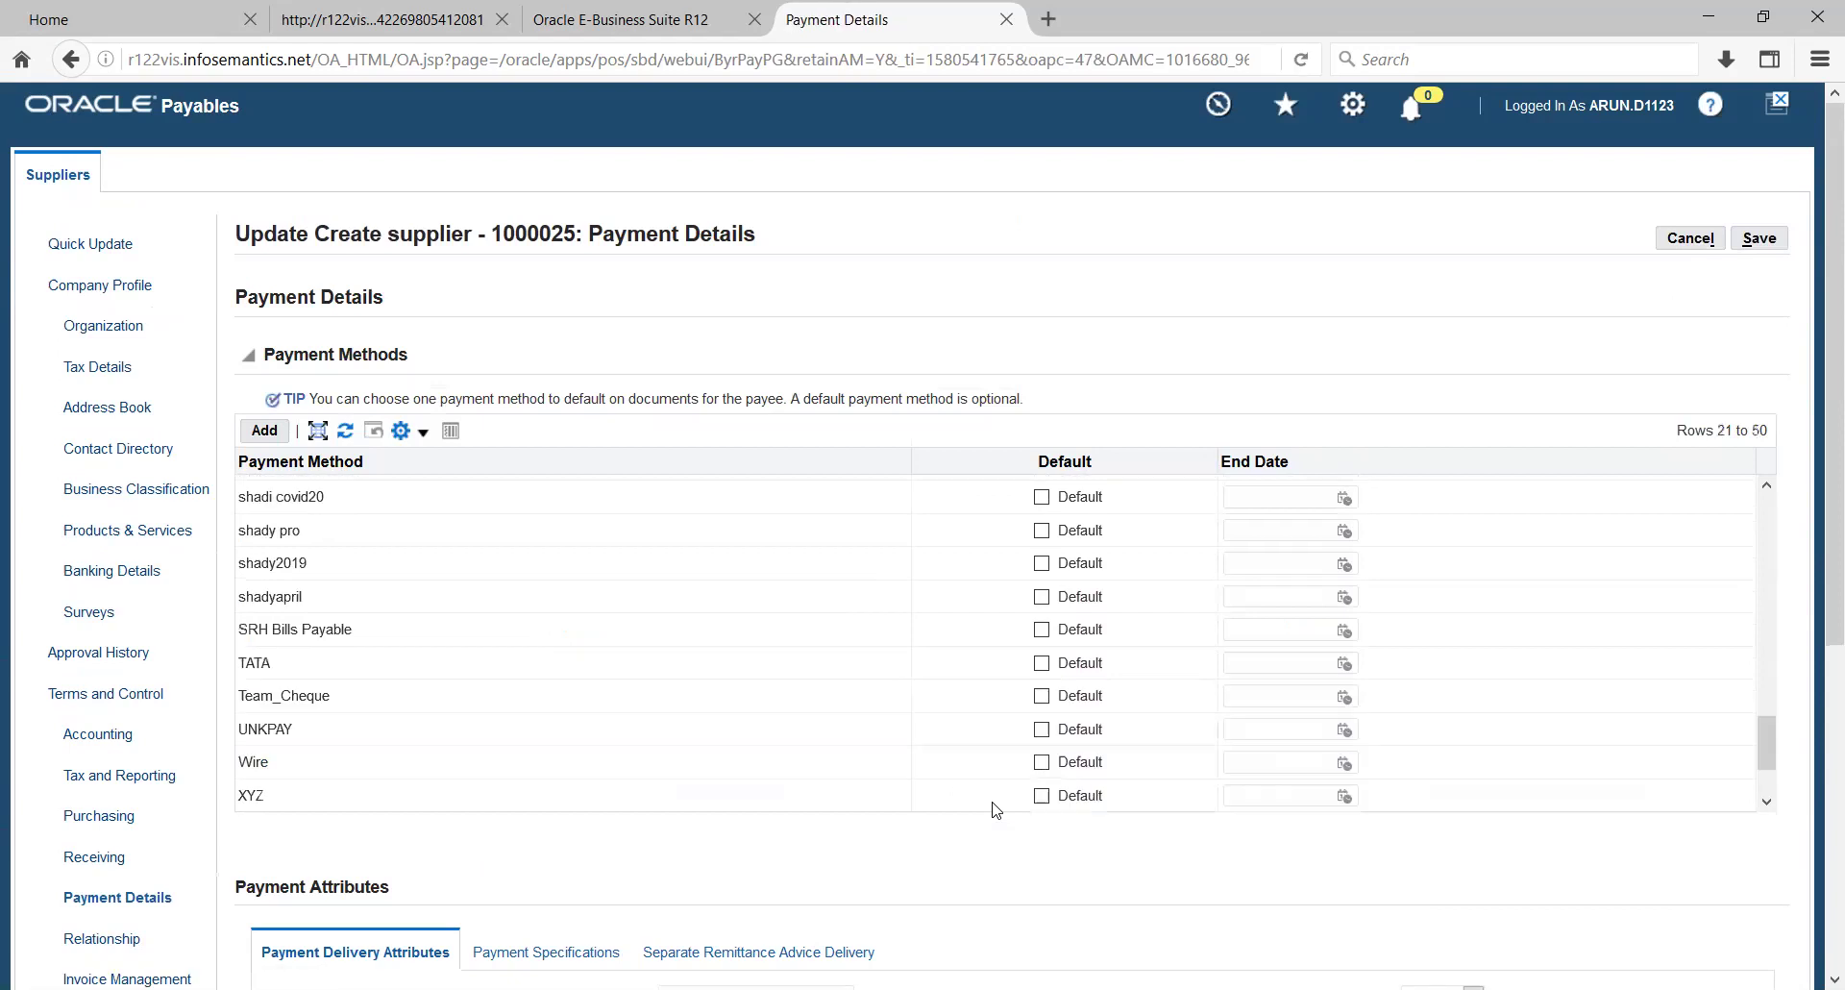
- Make TATA the default payment method and save the payment details
left_click(1041, 663)
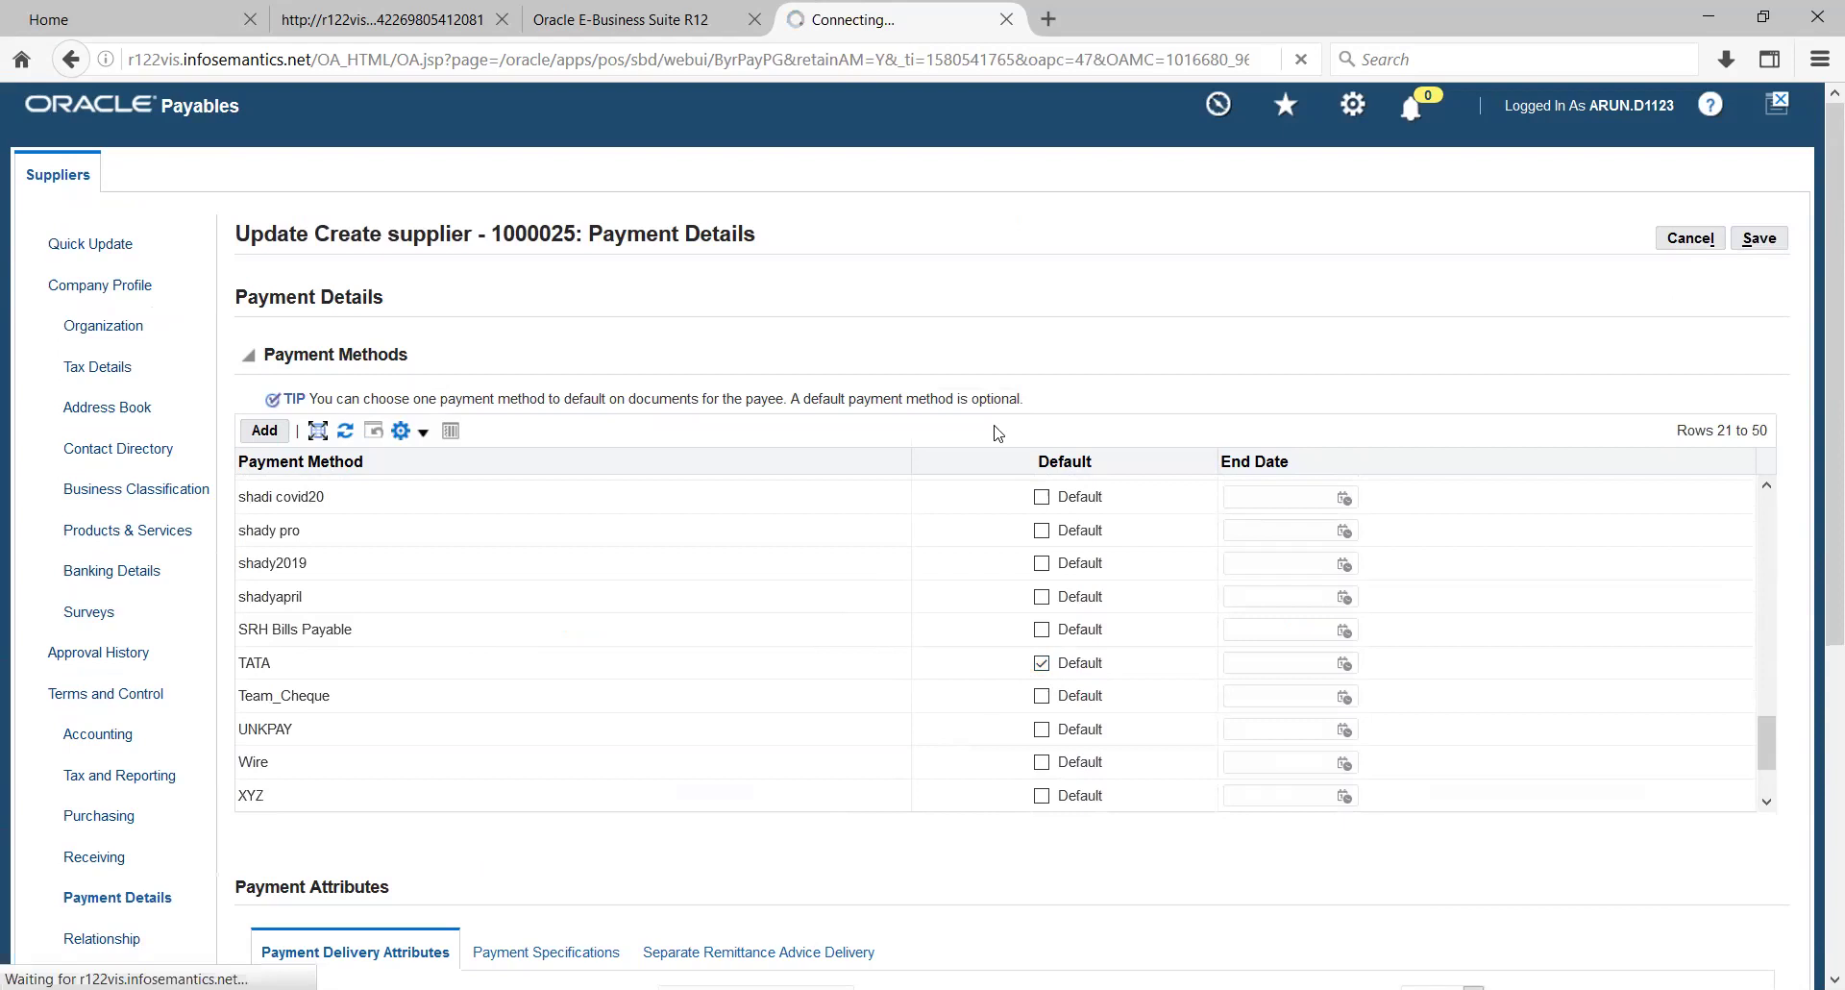
scroll(1535, 308, "down", 4)
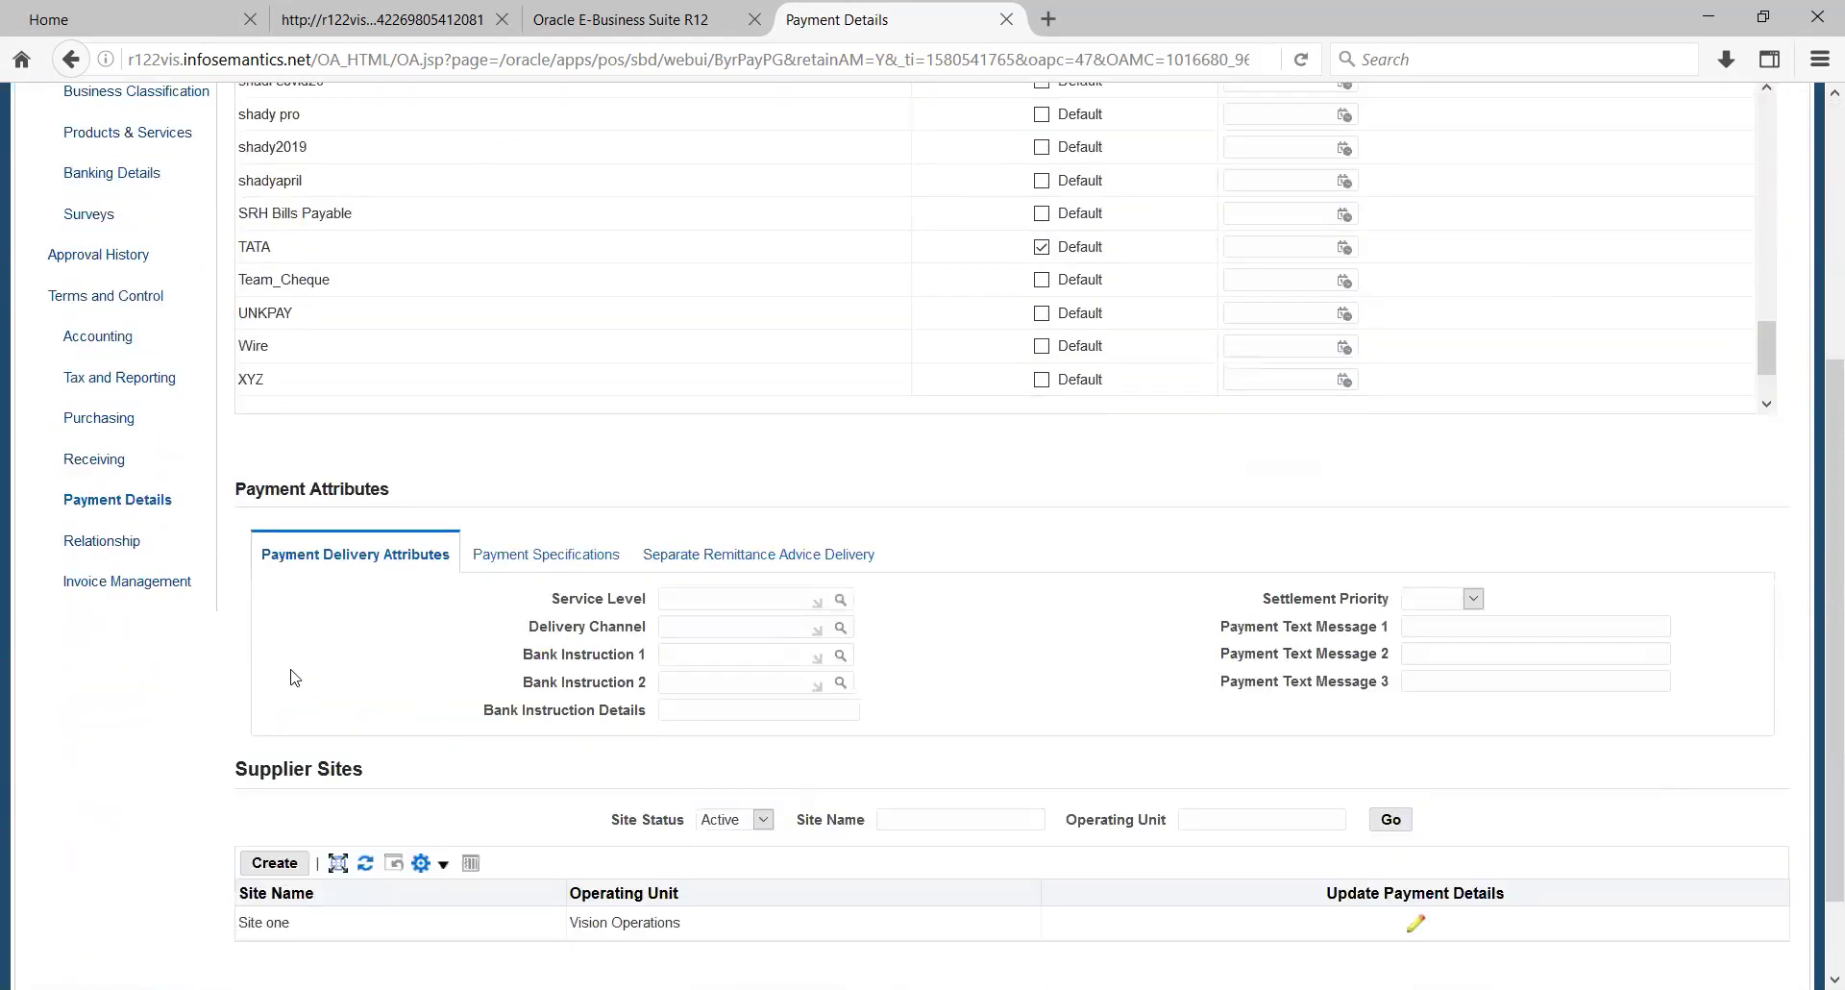
scroll(1365, 719, "up", 4)
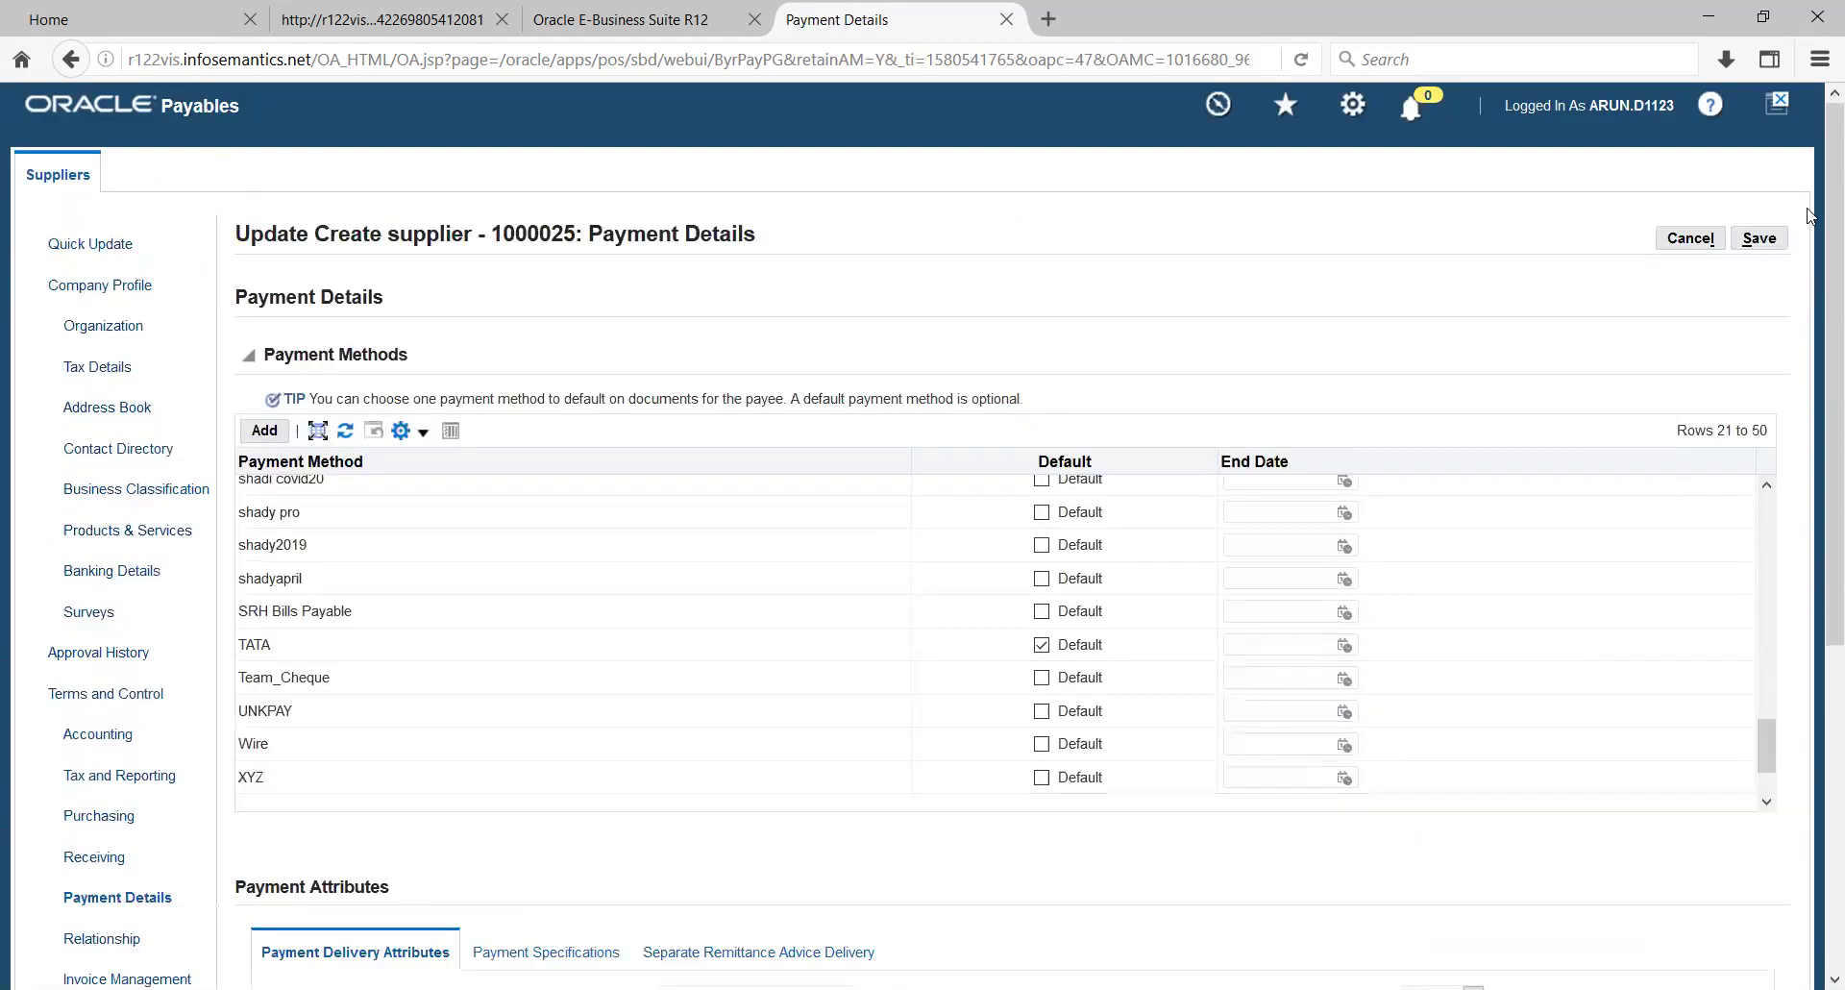
left_click(1760, 242)
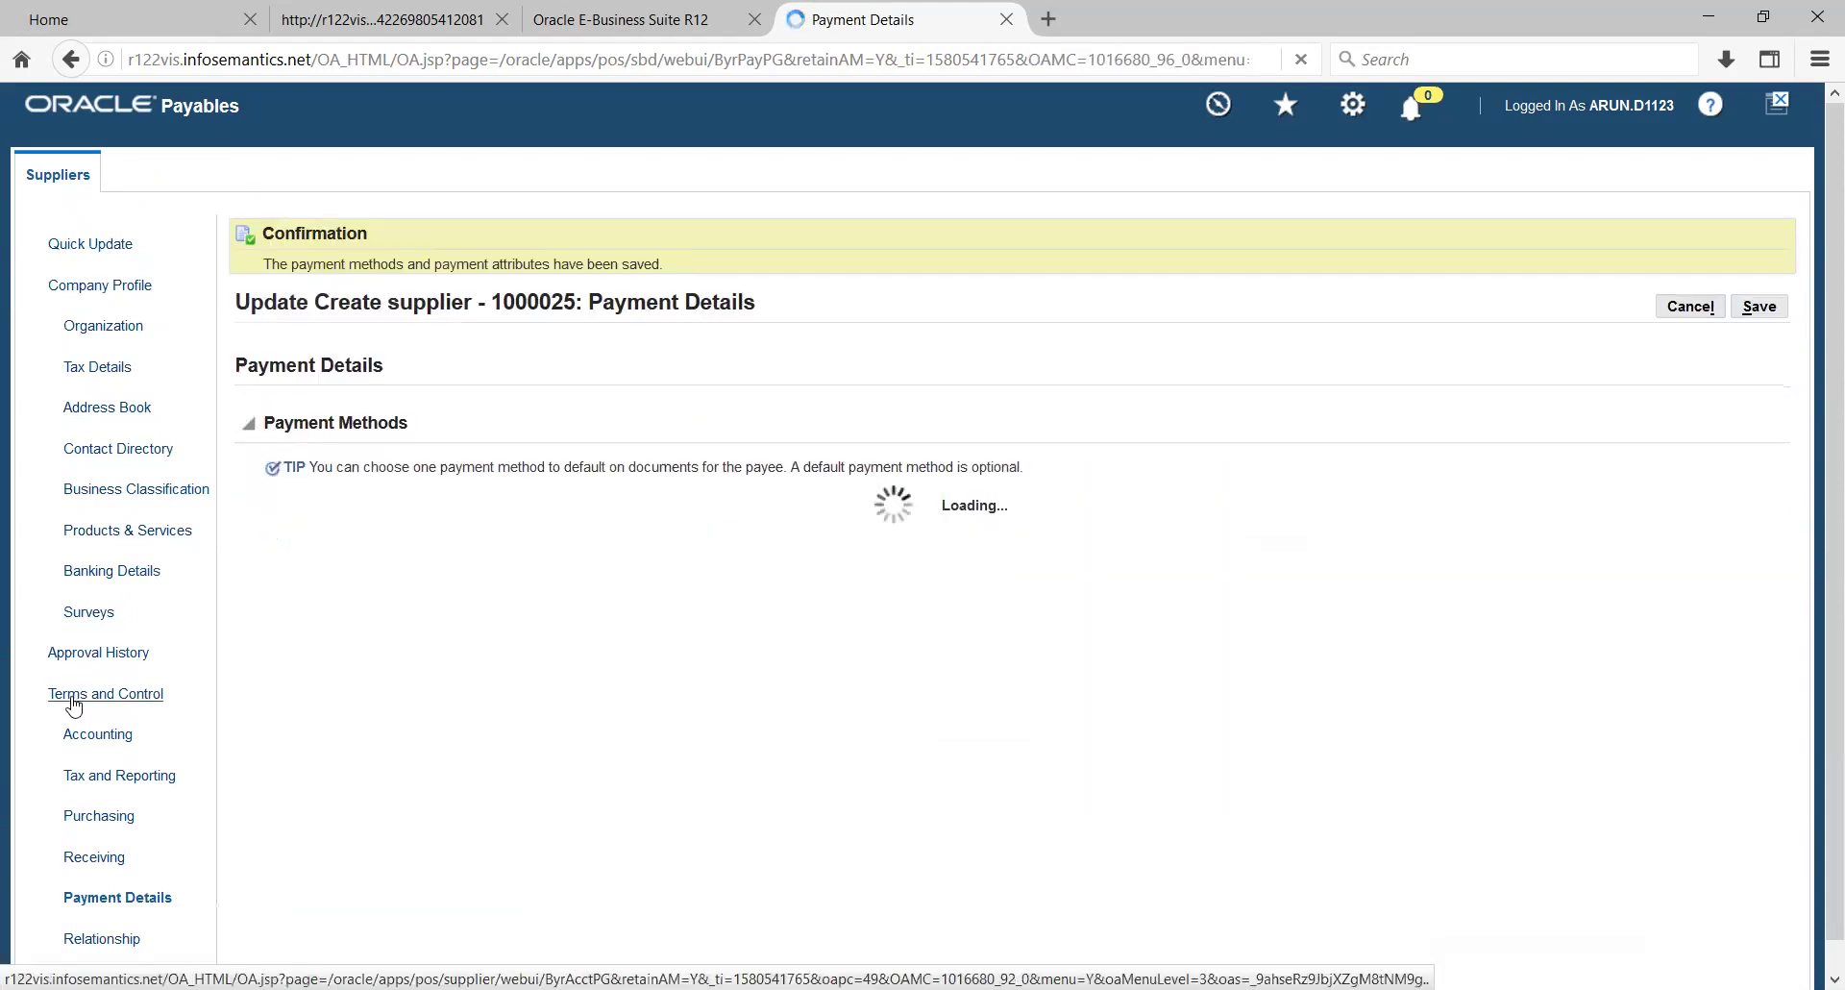
scroll(135, 701, "down", 1)
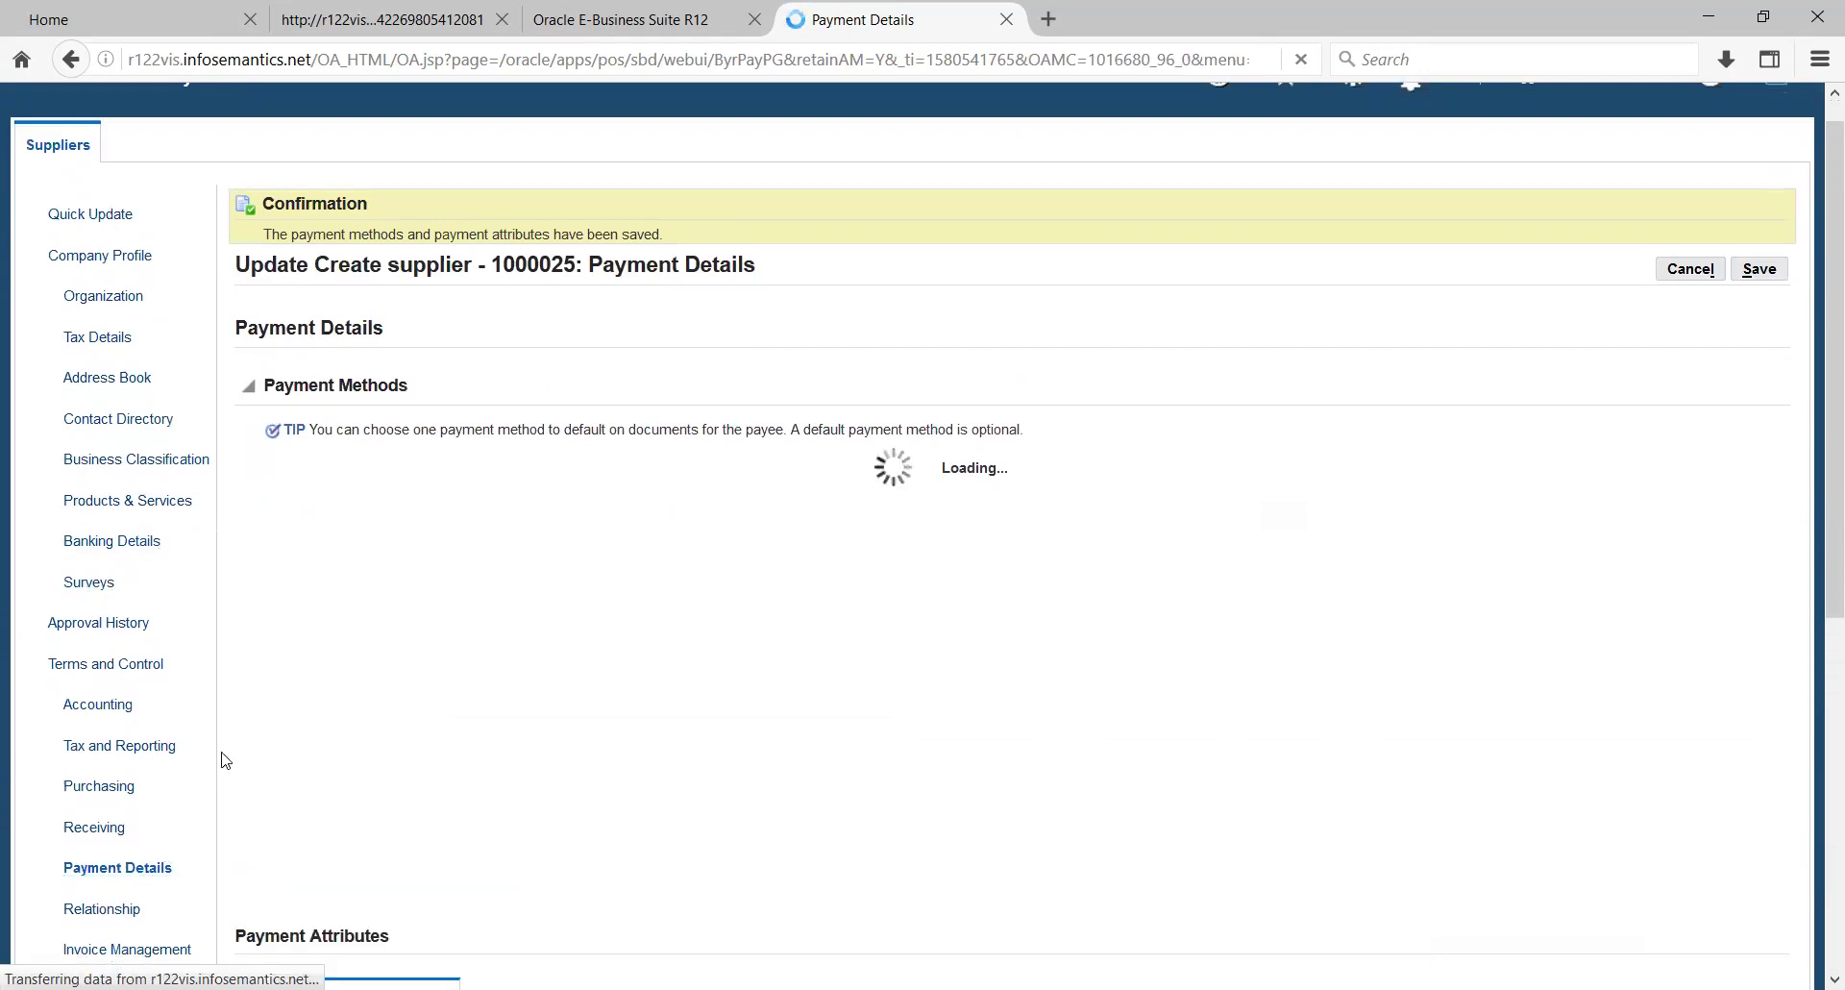
scroll(230, 759, "down", 5)
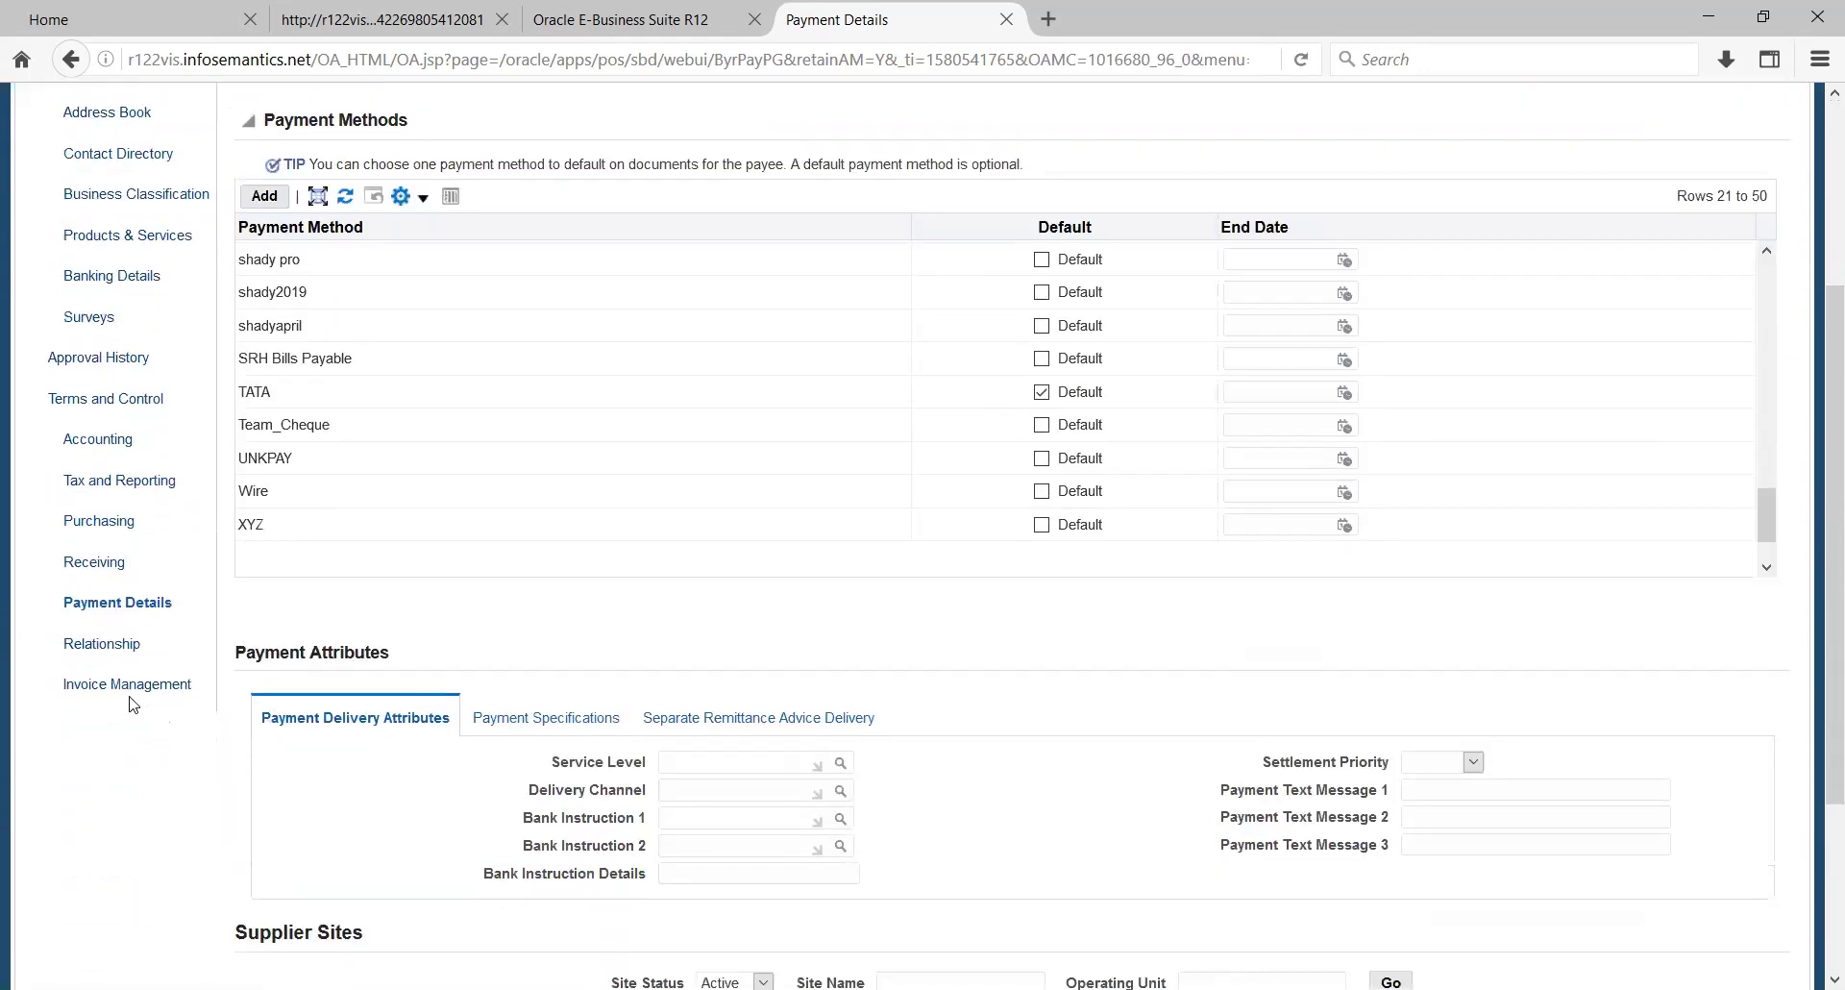
- Review the sites' Invoicing and Payment settings, keeping Receipt as Site one's match option
left_click(122, 694)
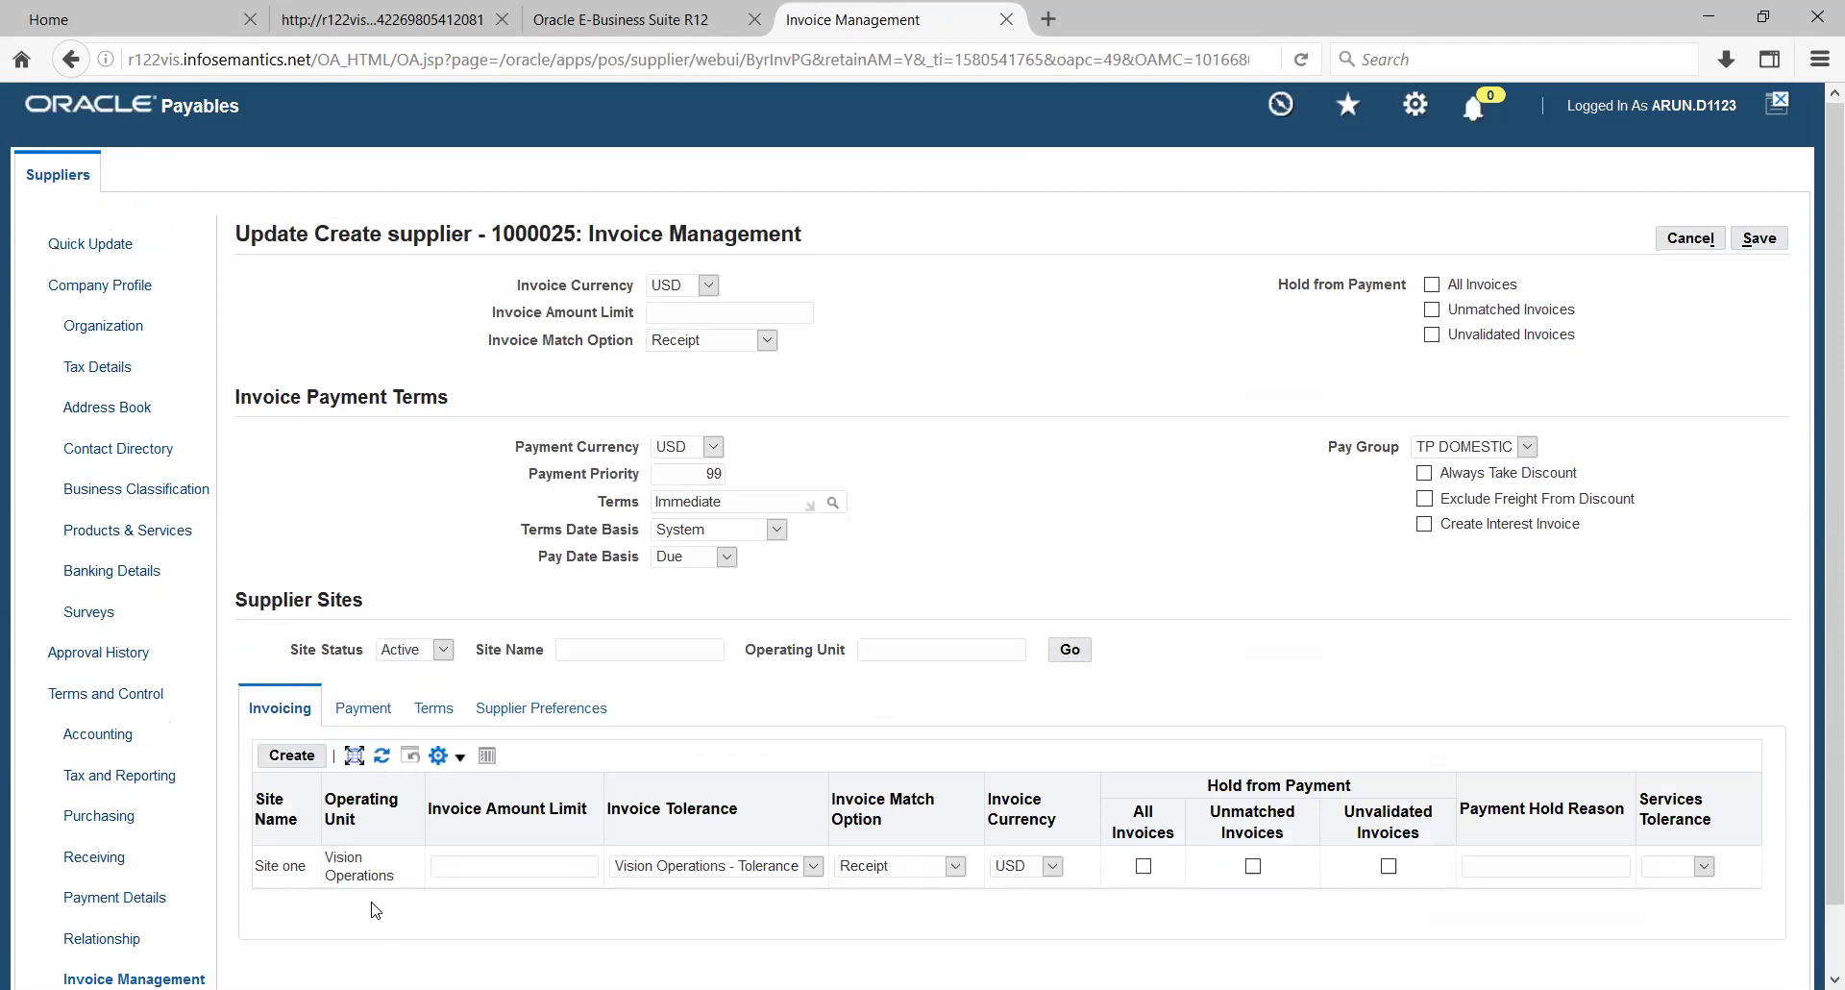
scroll(157, 770, "down", 2)
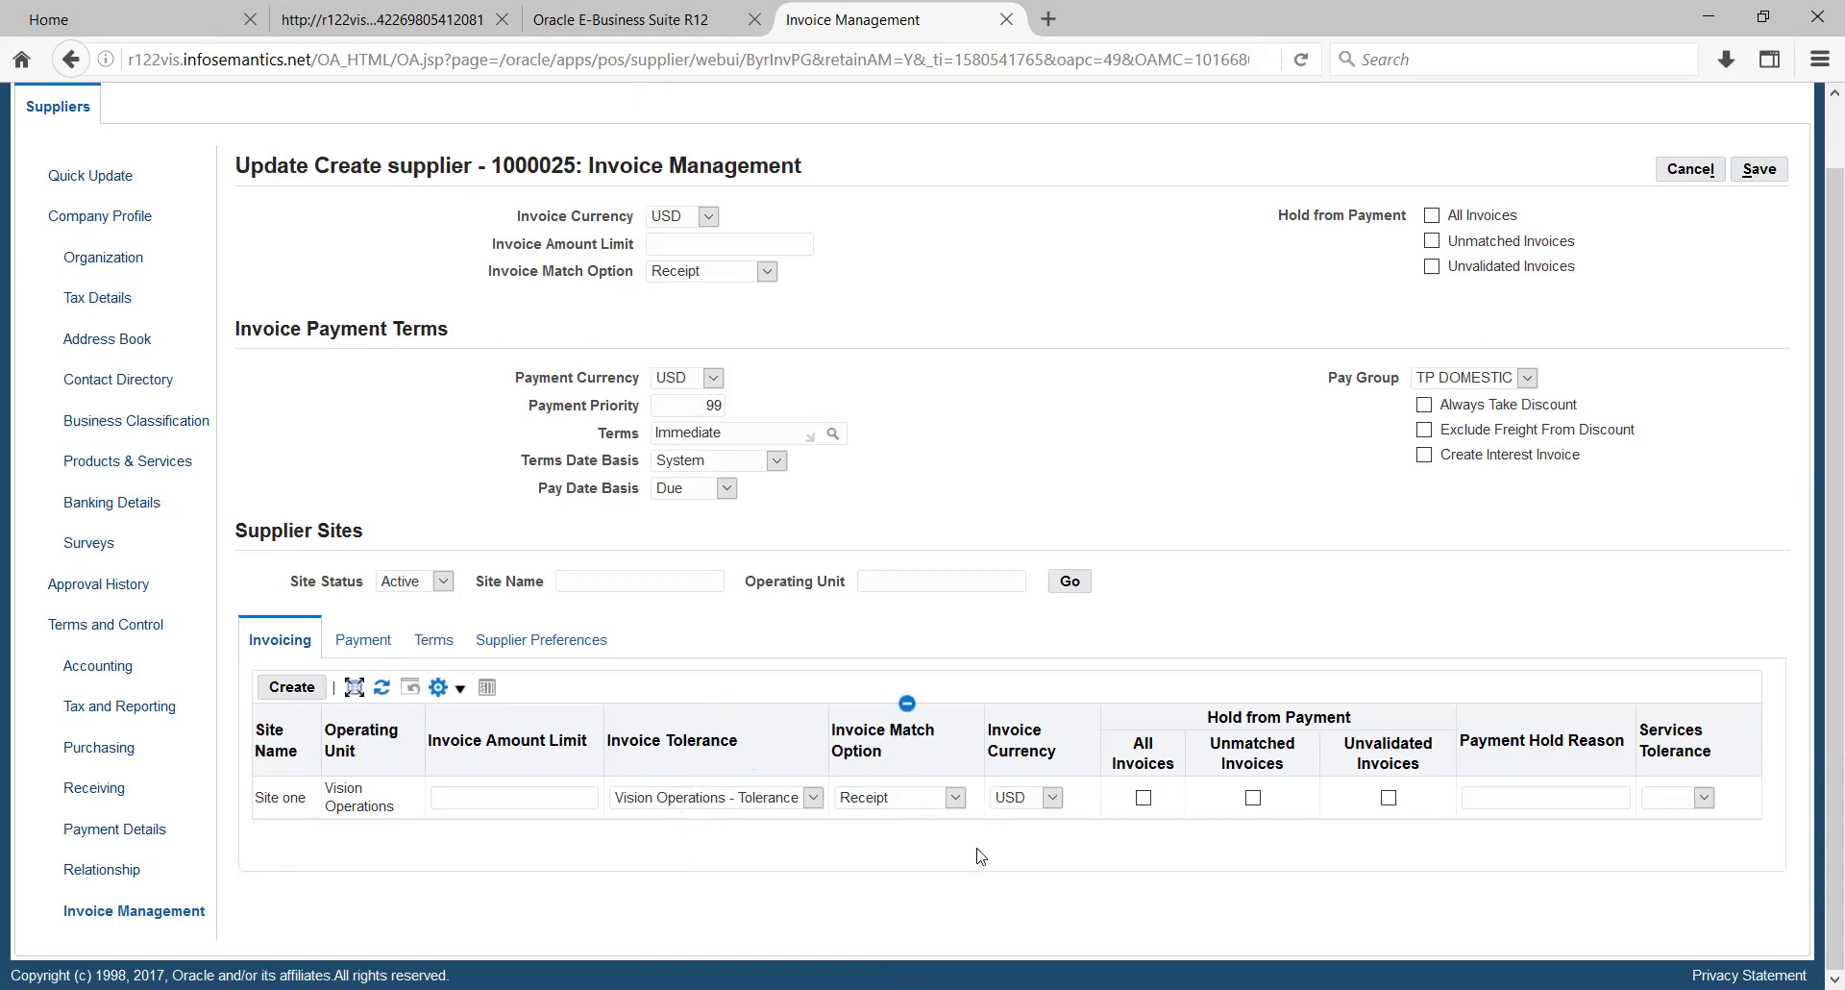
left_click(345, 641)
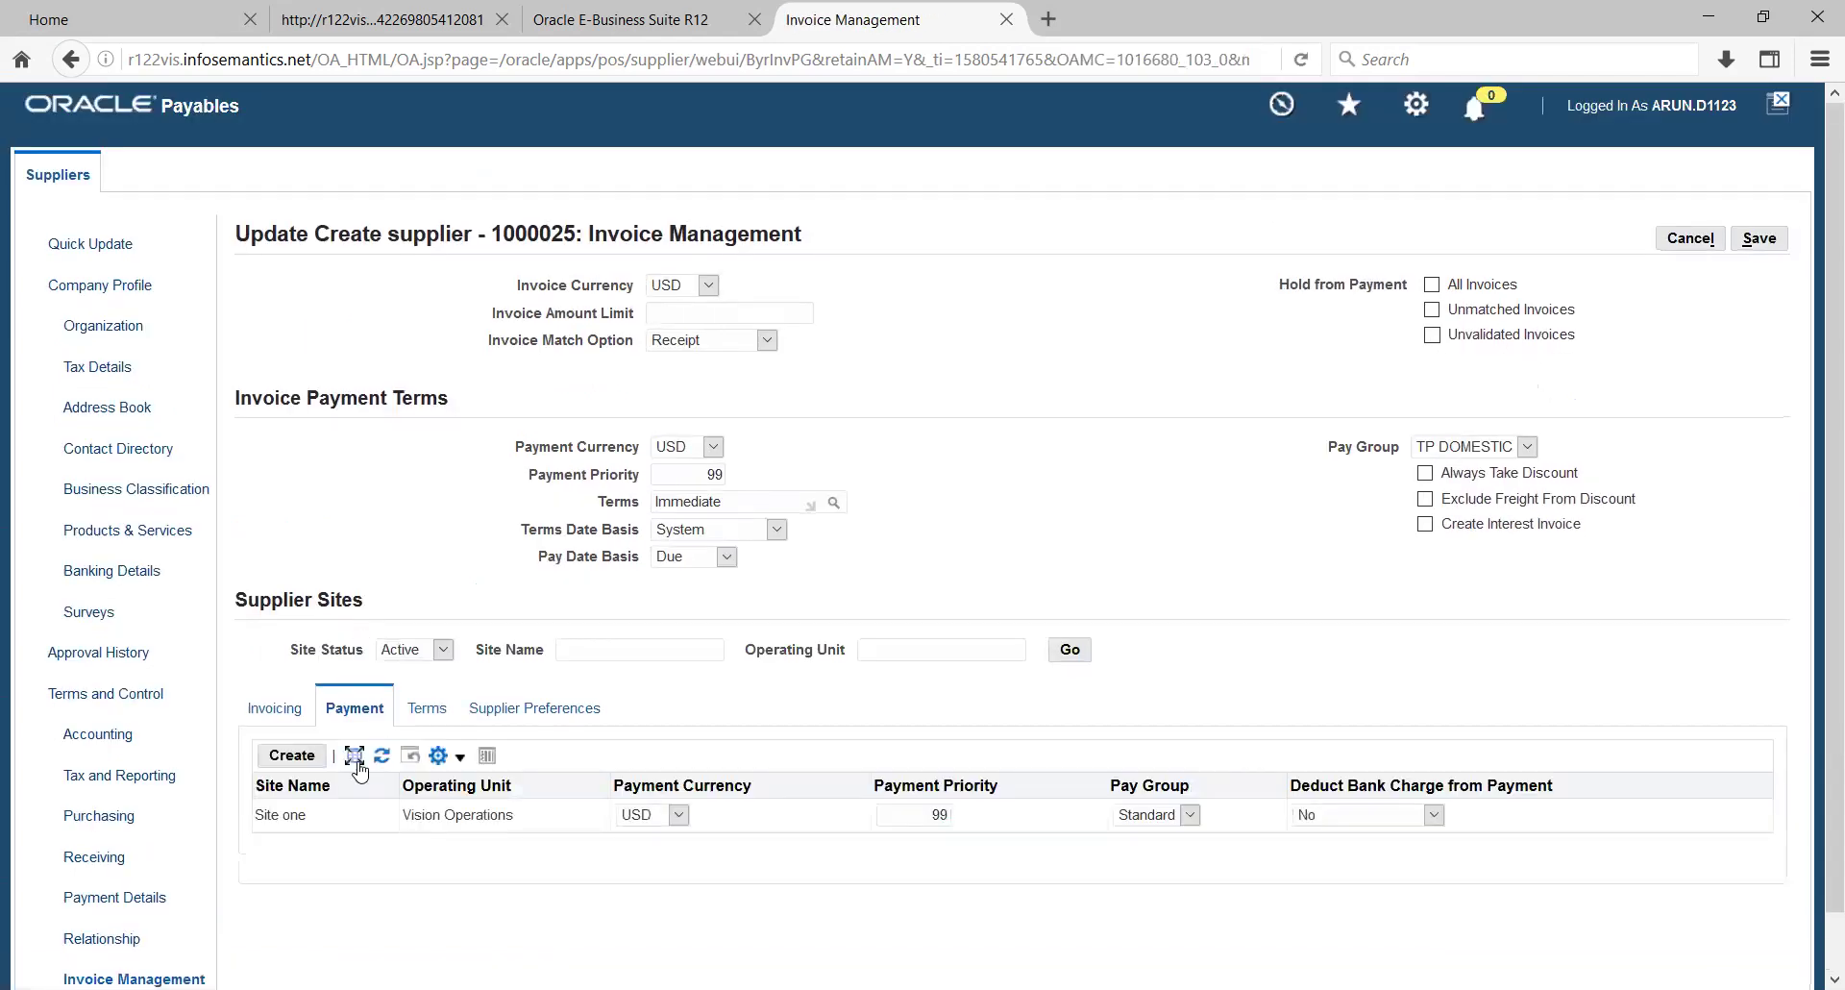
left_click(276, 709)
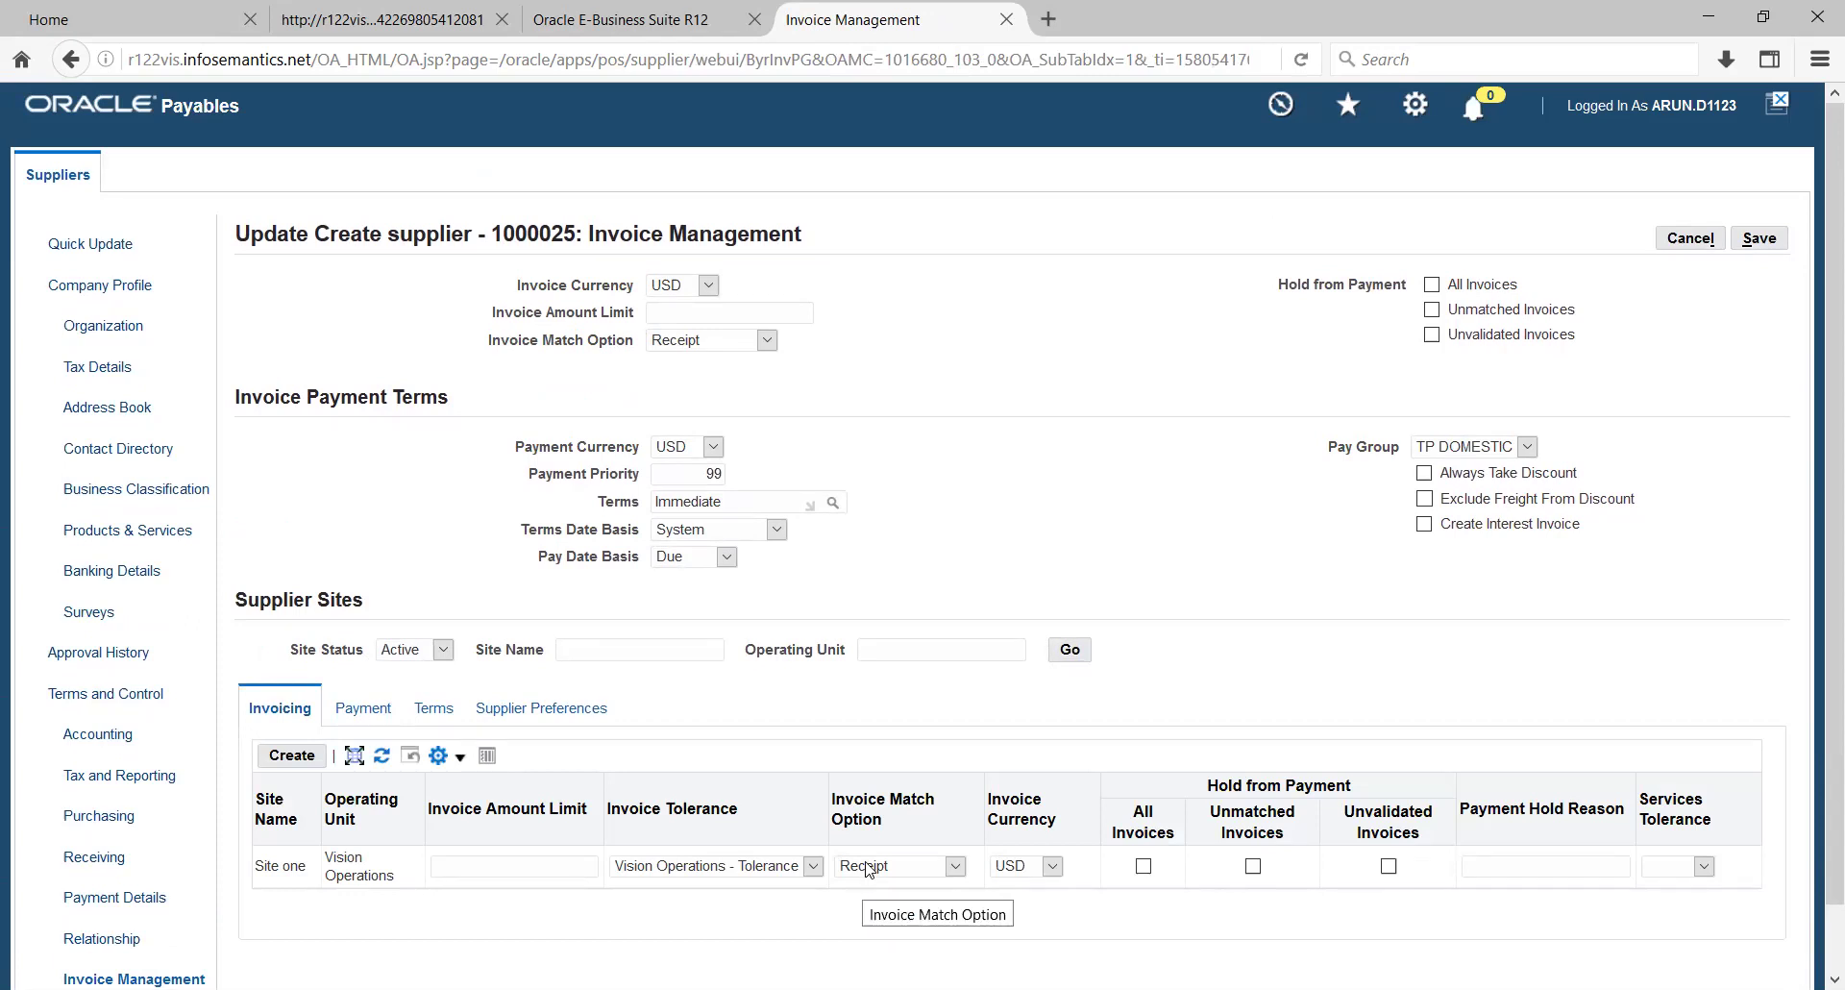
left_click(869, 870)
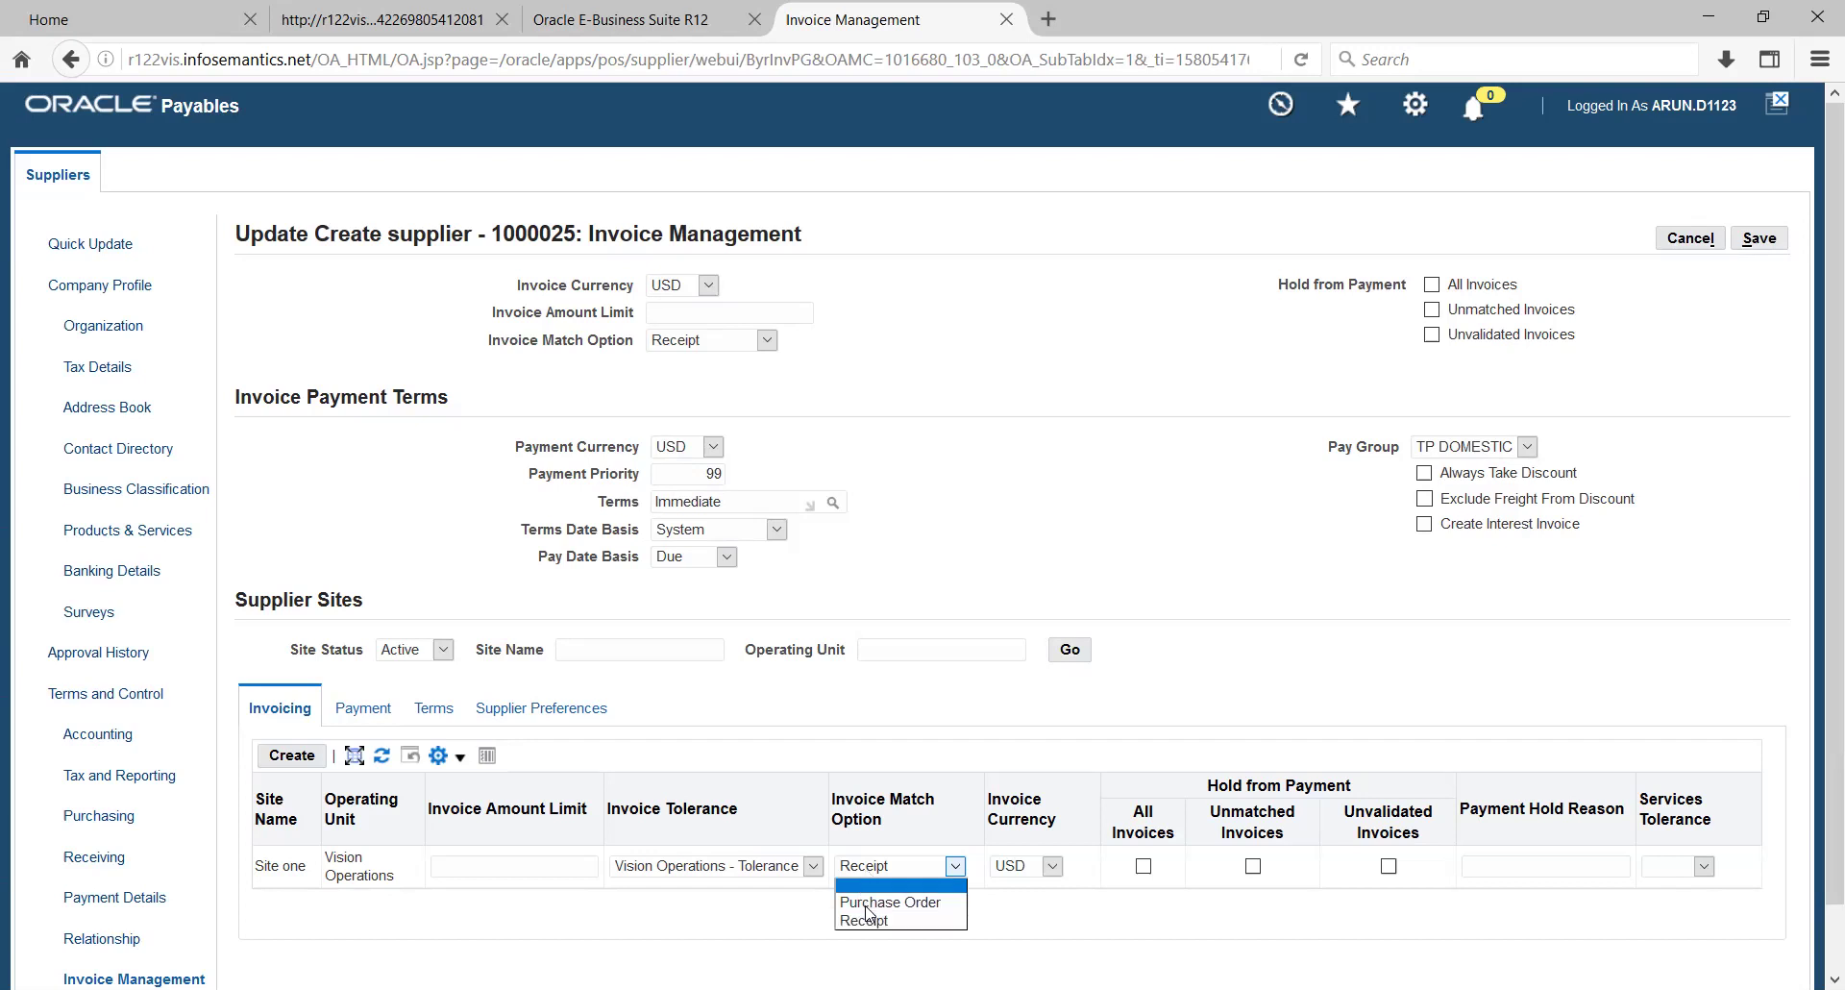
left_click(1095, 932)
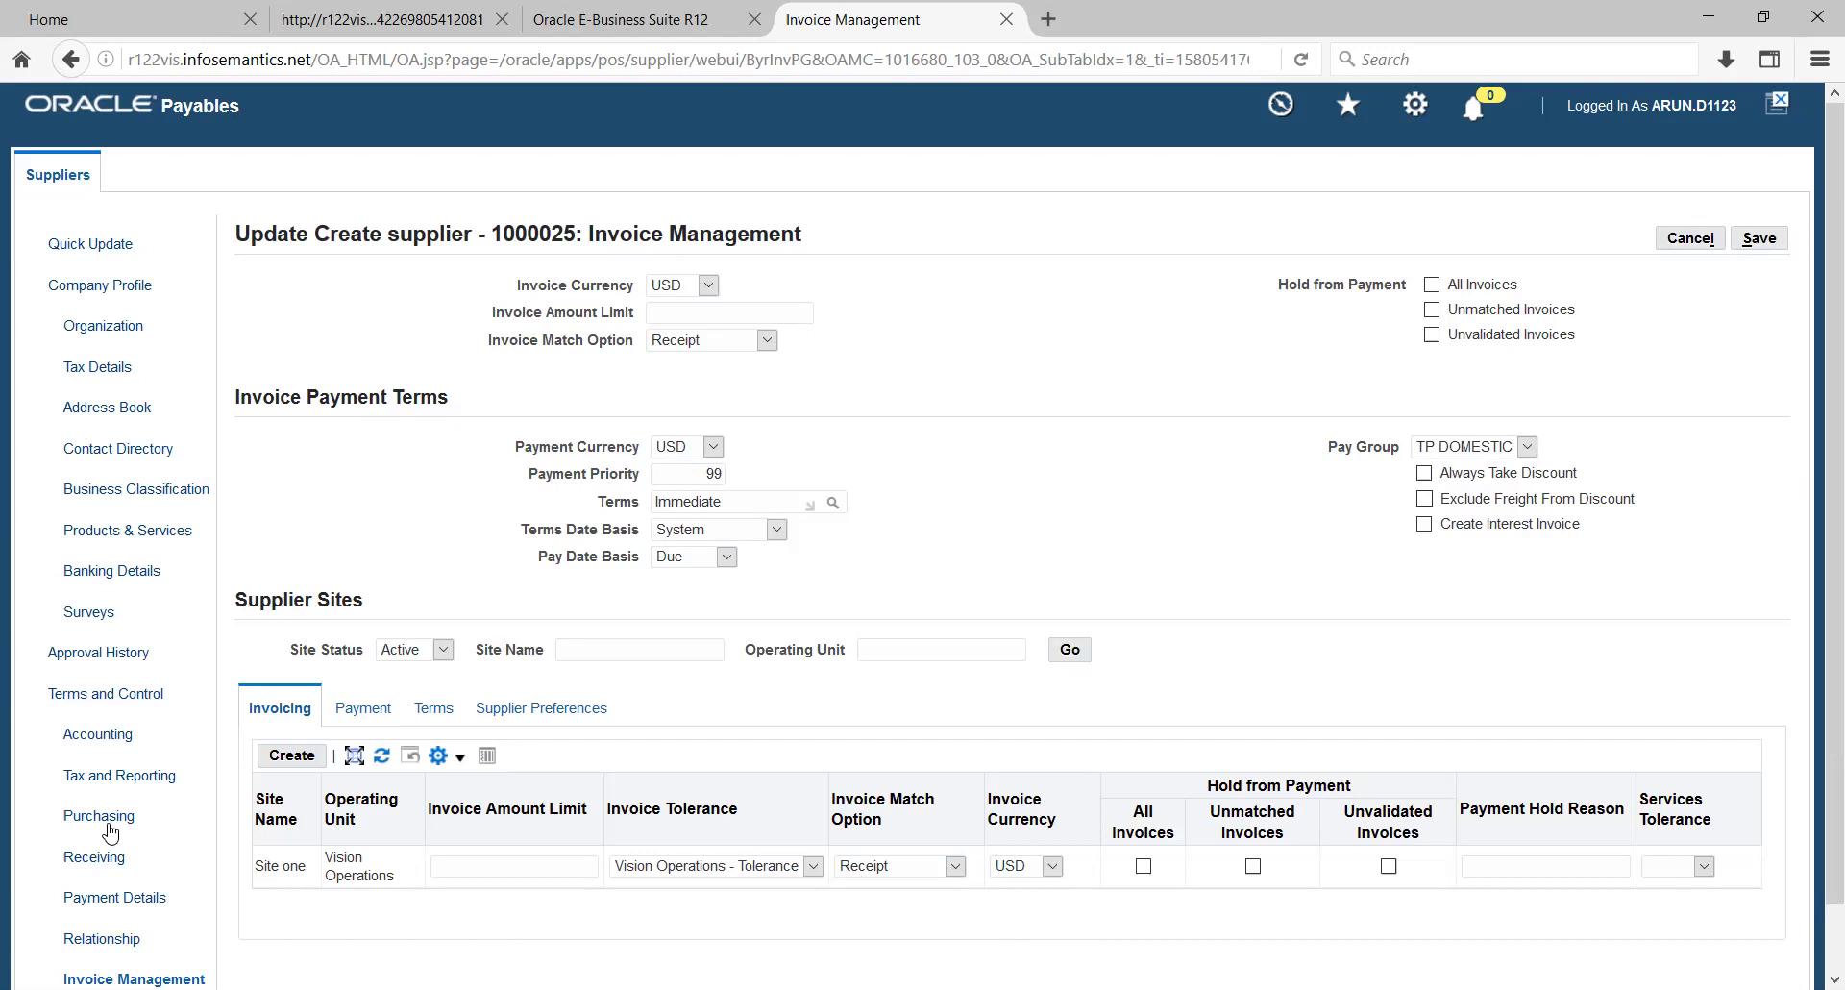
left_click(355, 708)
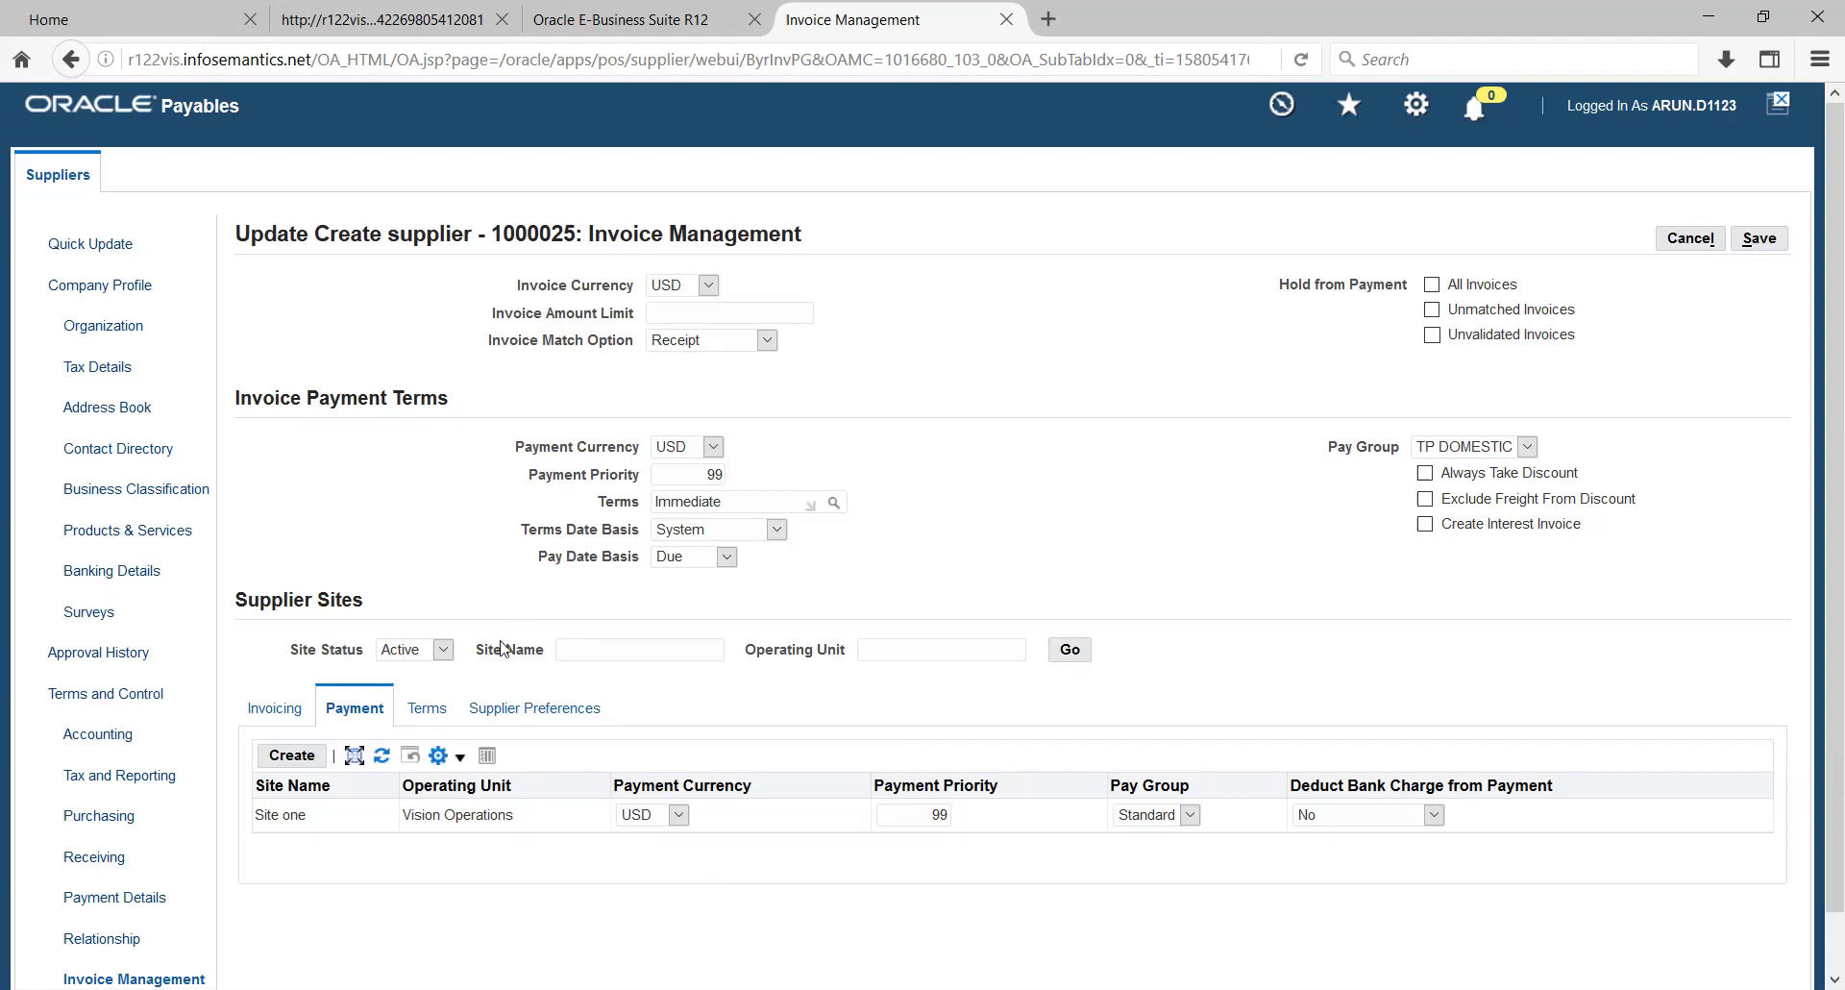
- Set Site one's Terms Date Basis to System and save
left_click(427, 709)
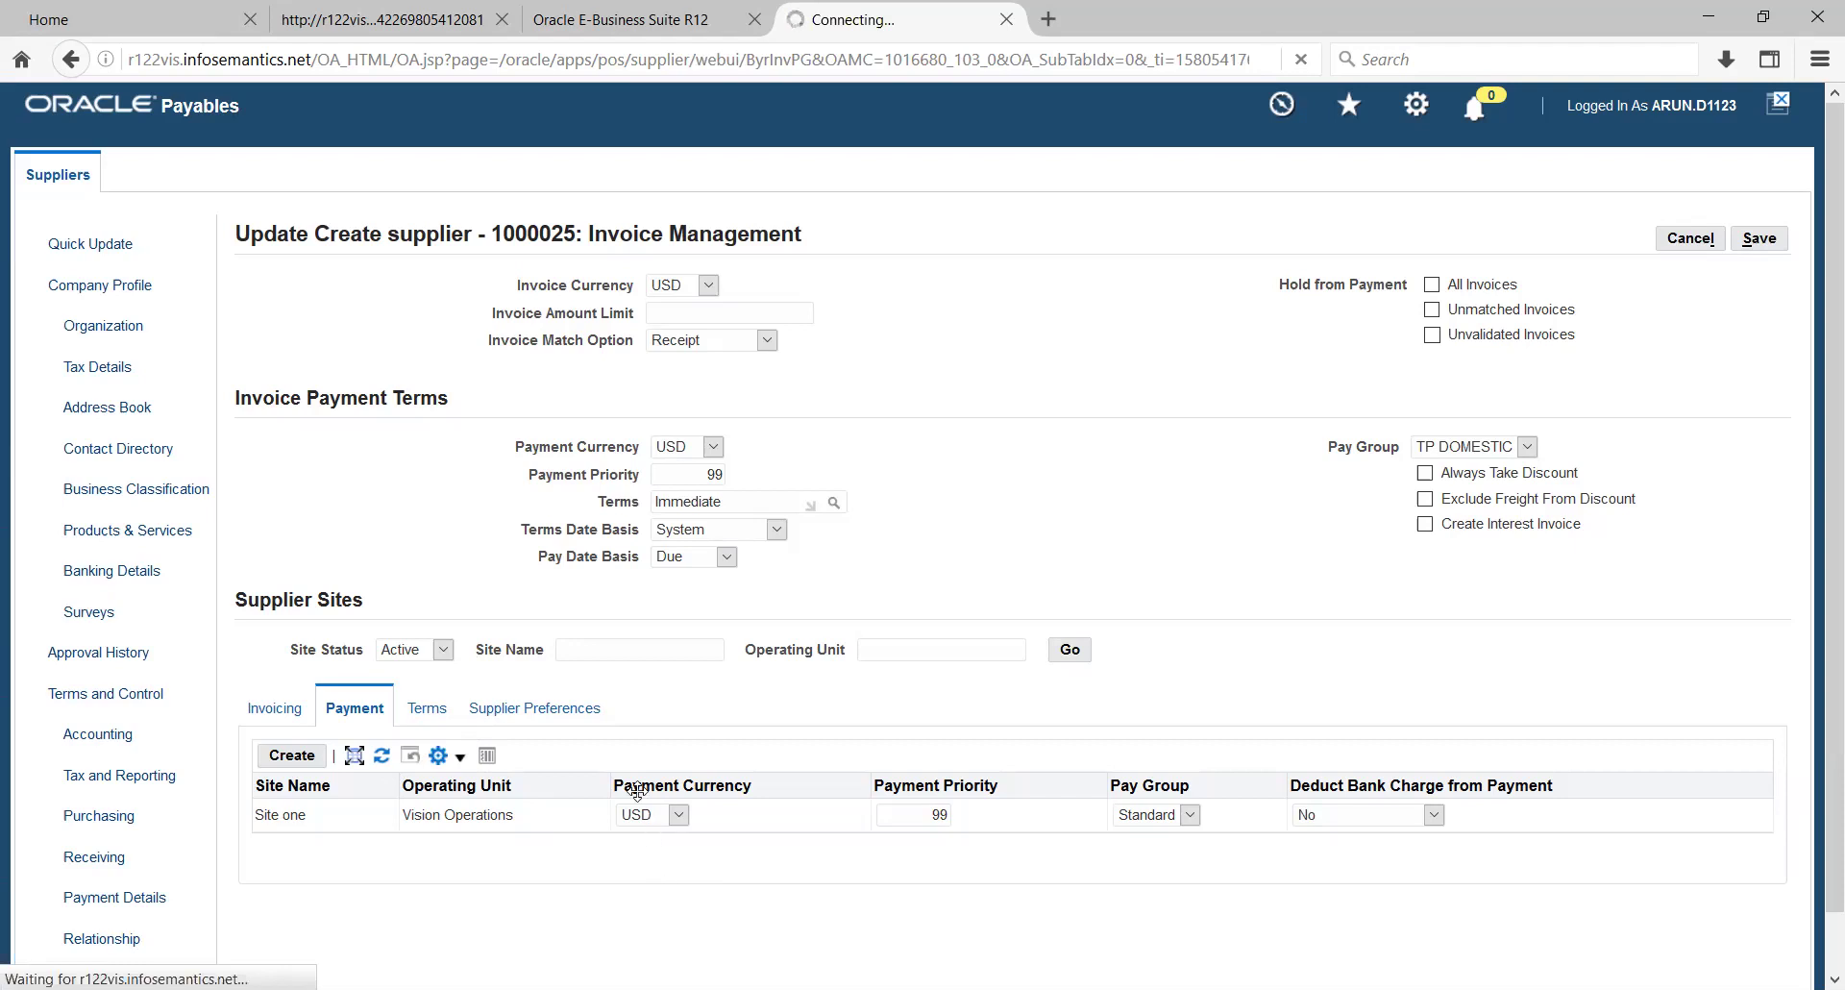
left_click(427, 711)
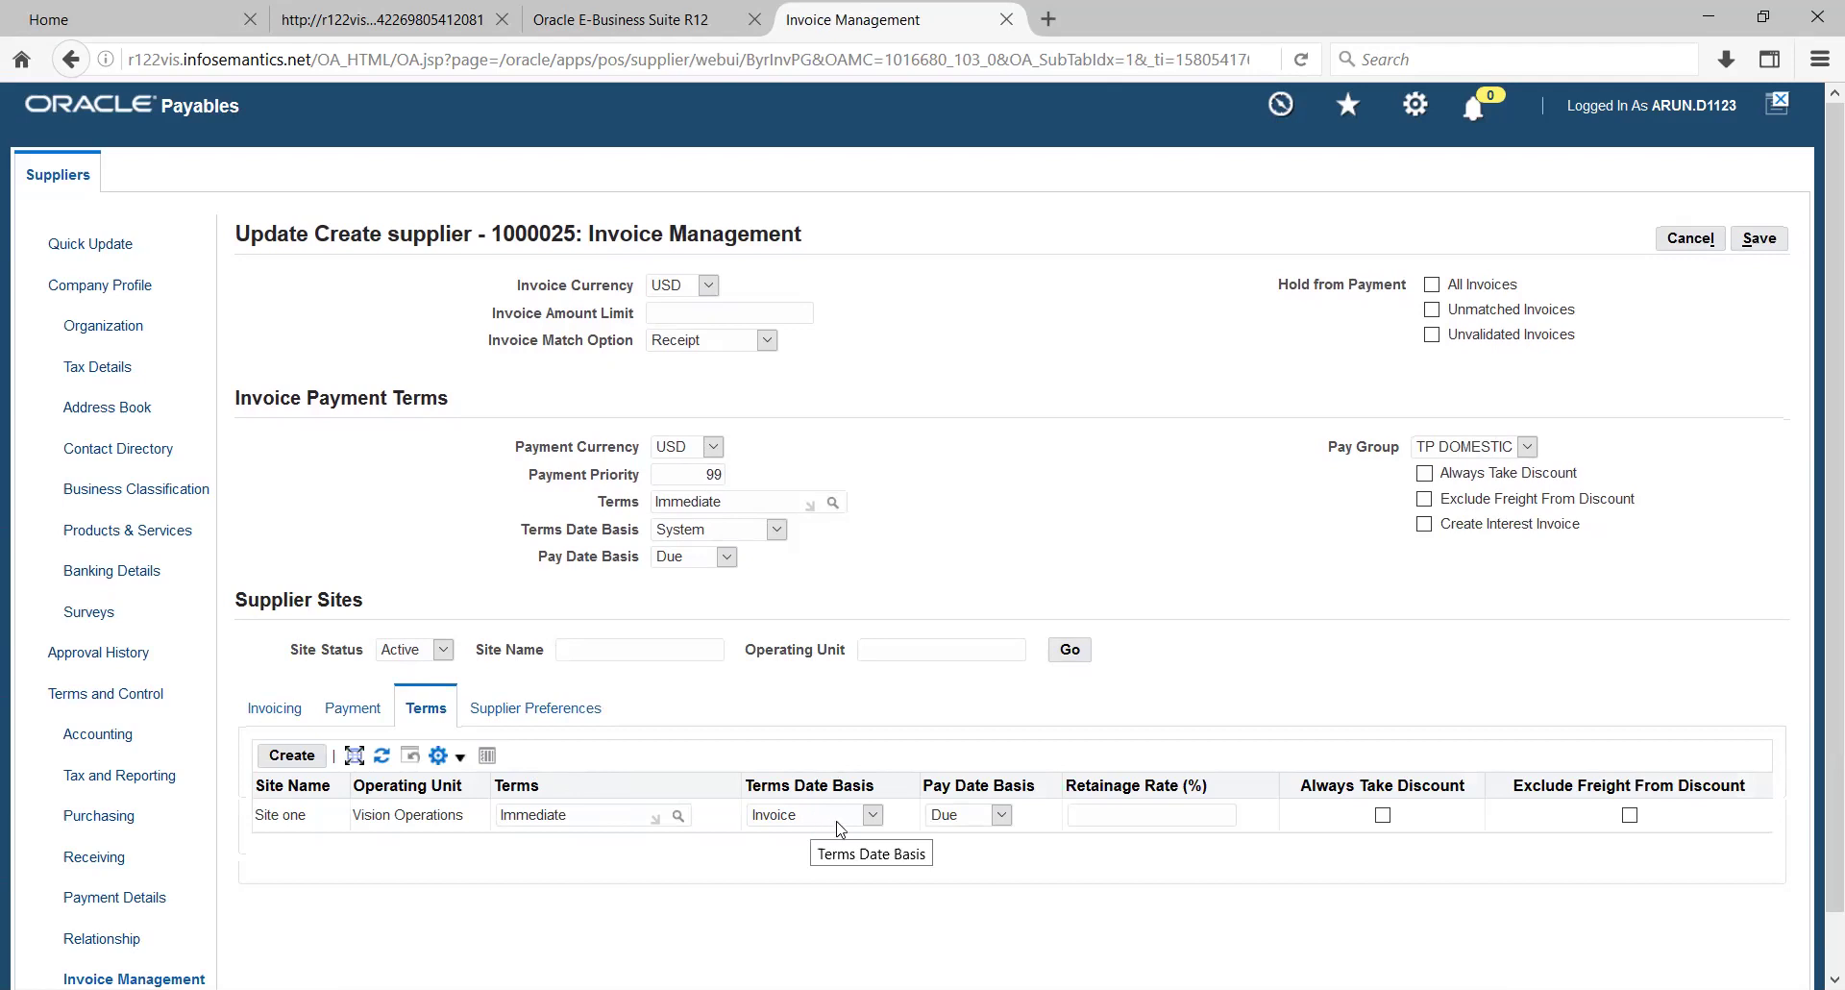
left_click(871, 817)
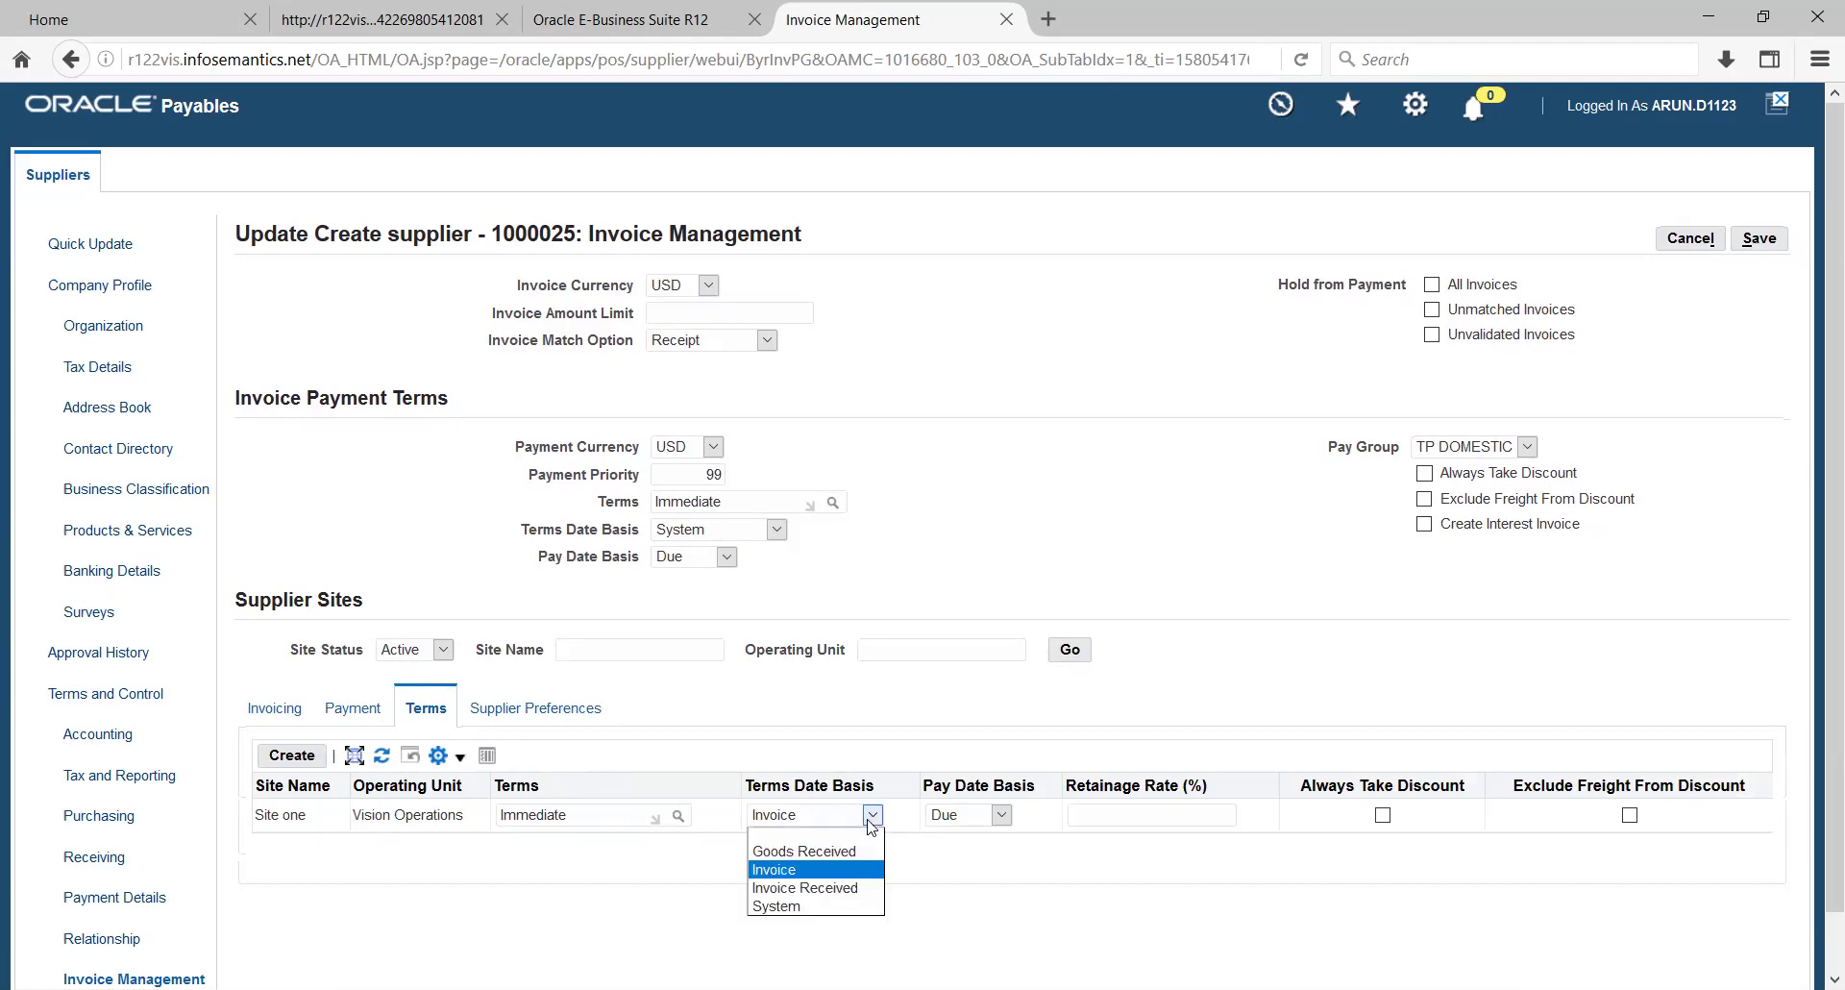
left_click(817, 905)
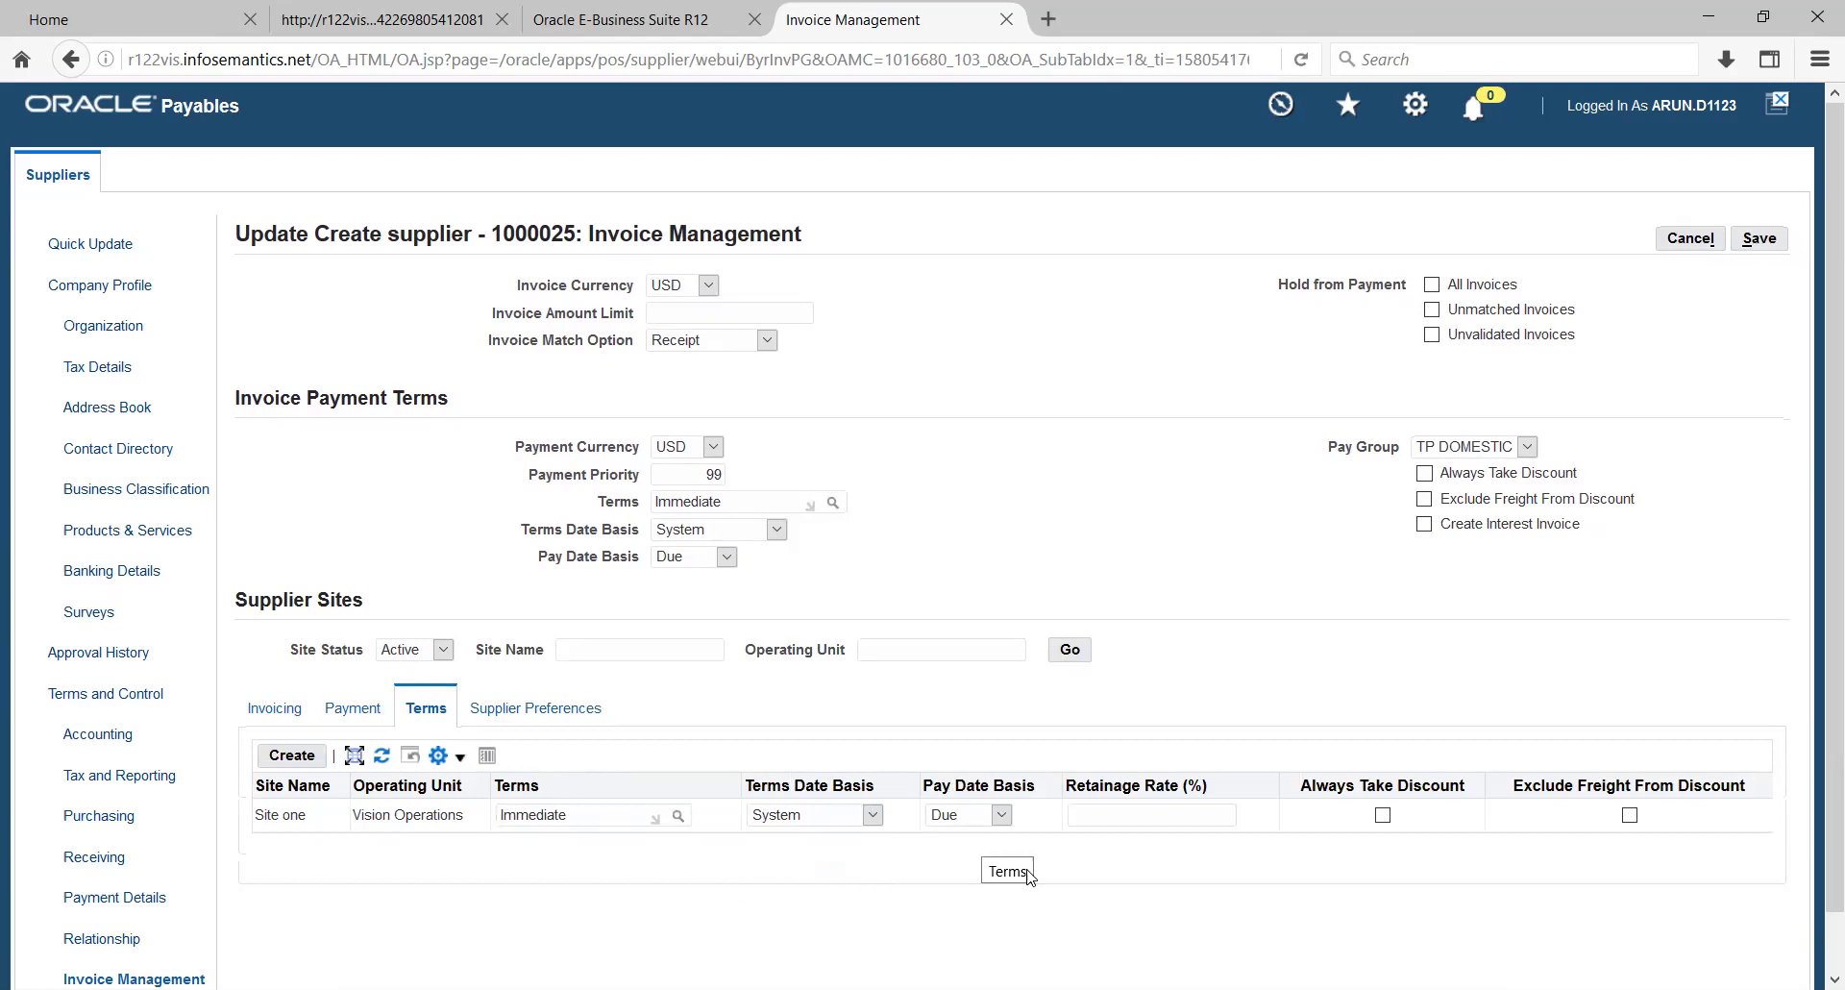
left_click(1758, 239)
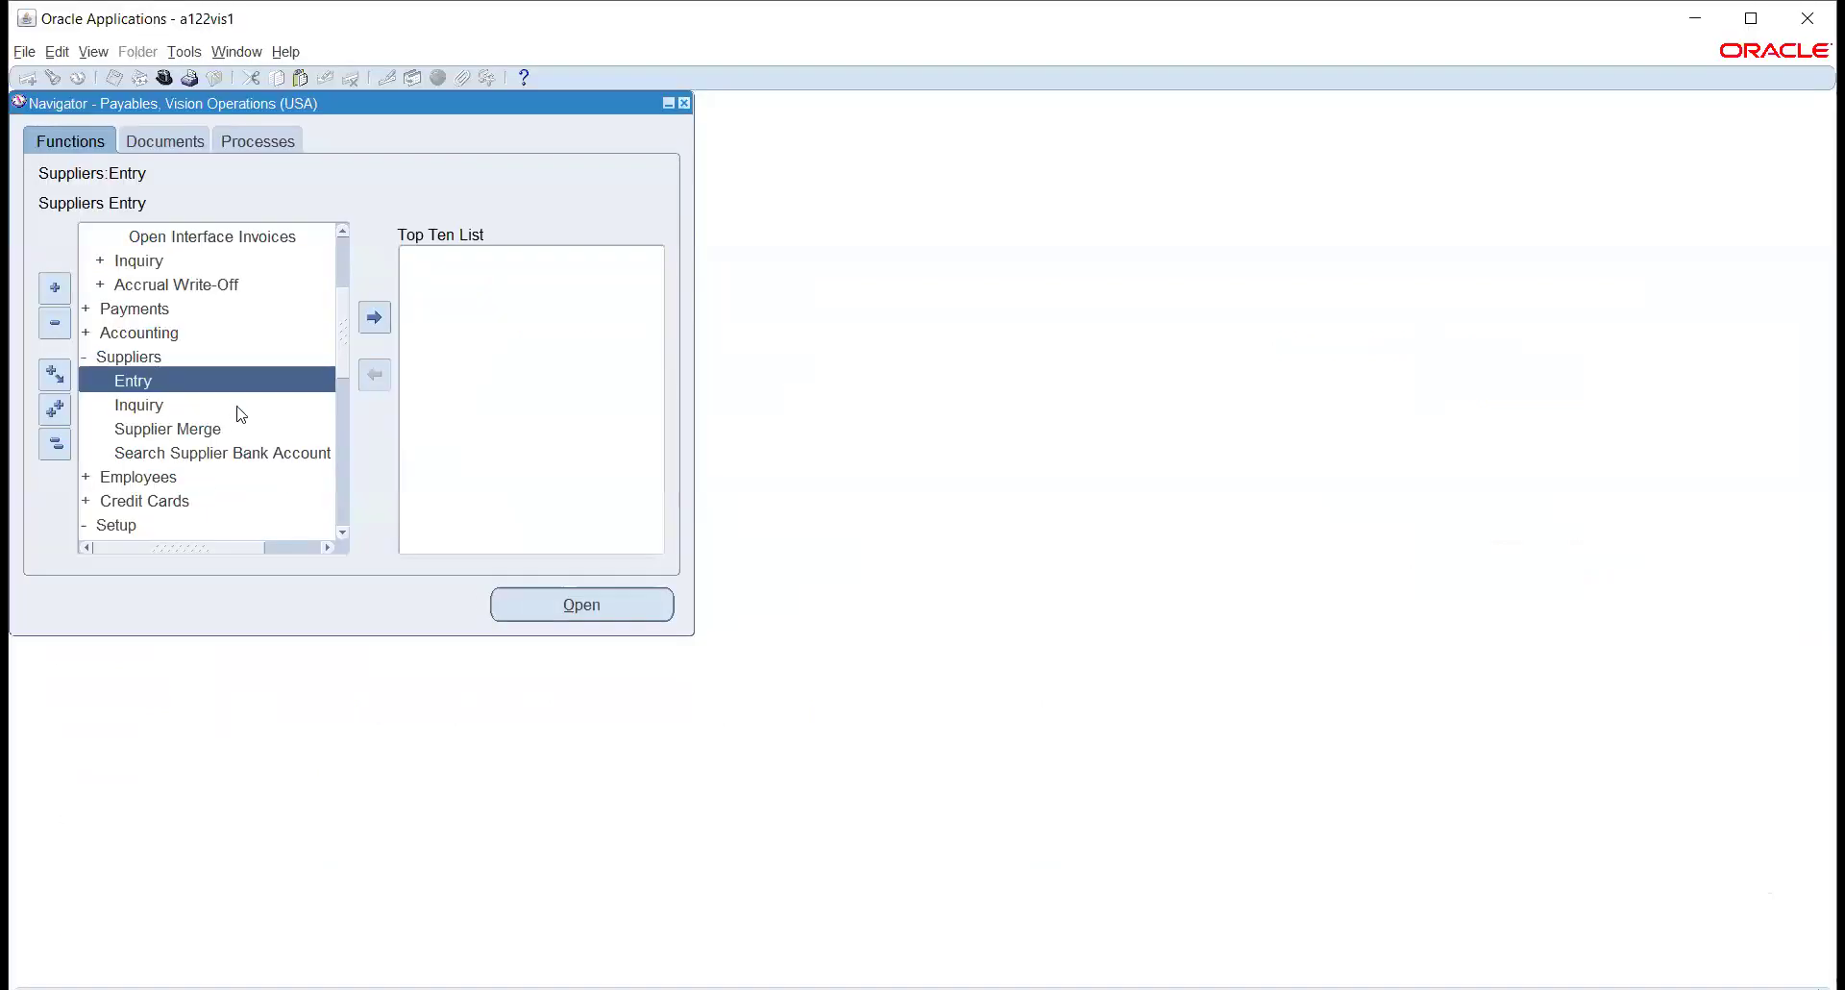
- Open Invoices from the Navigator's Invoices > Entry functions
scroll(251, 421, "up", 2)
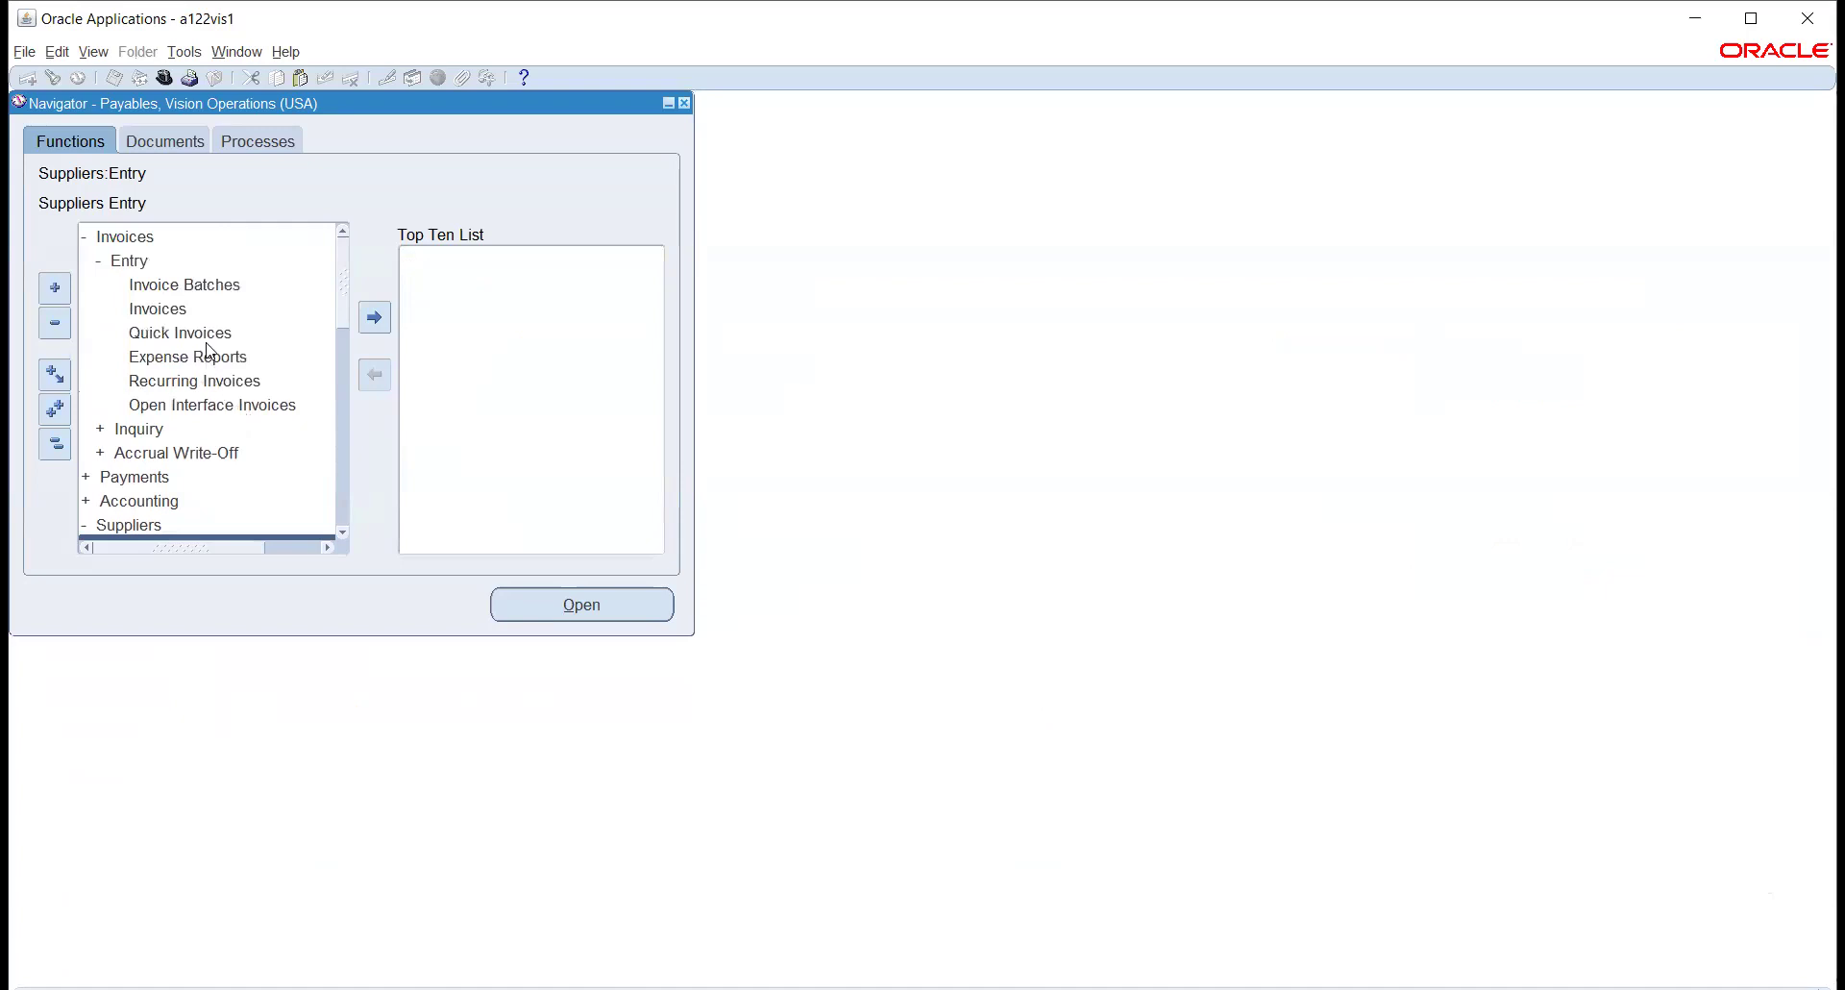
double_click(154, 308)
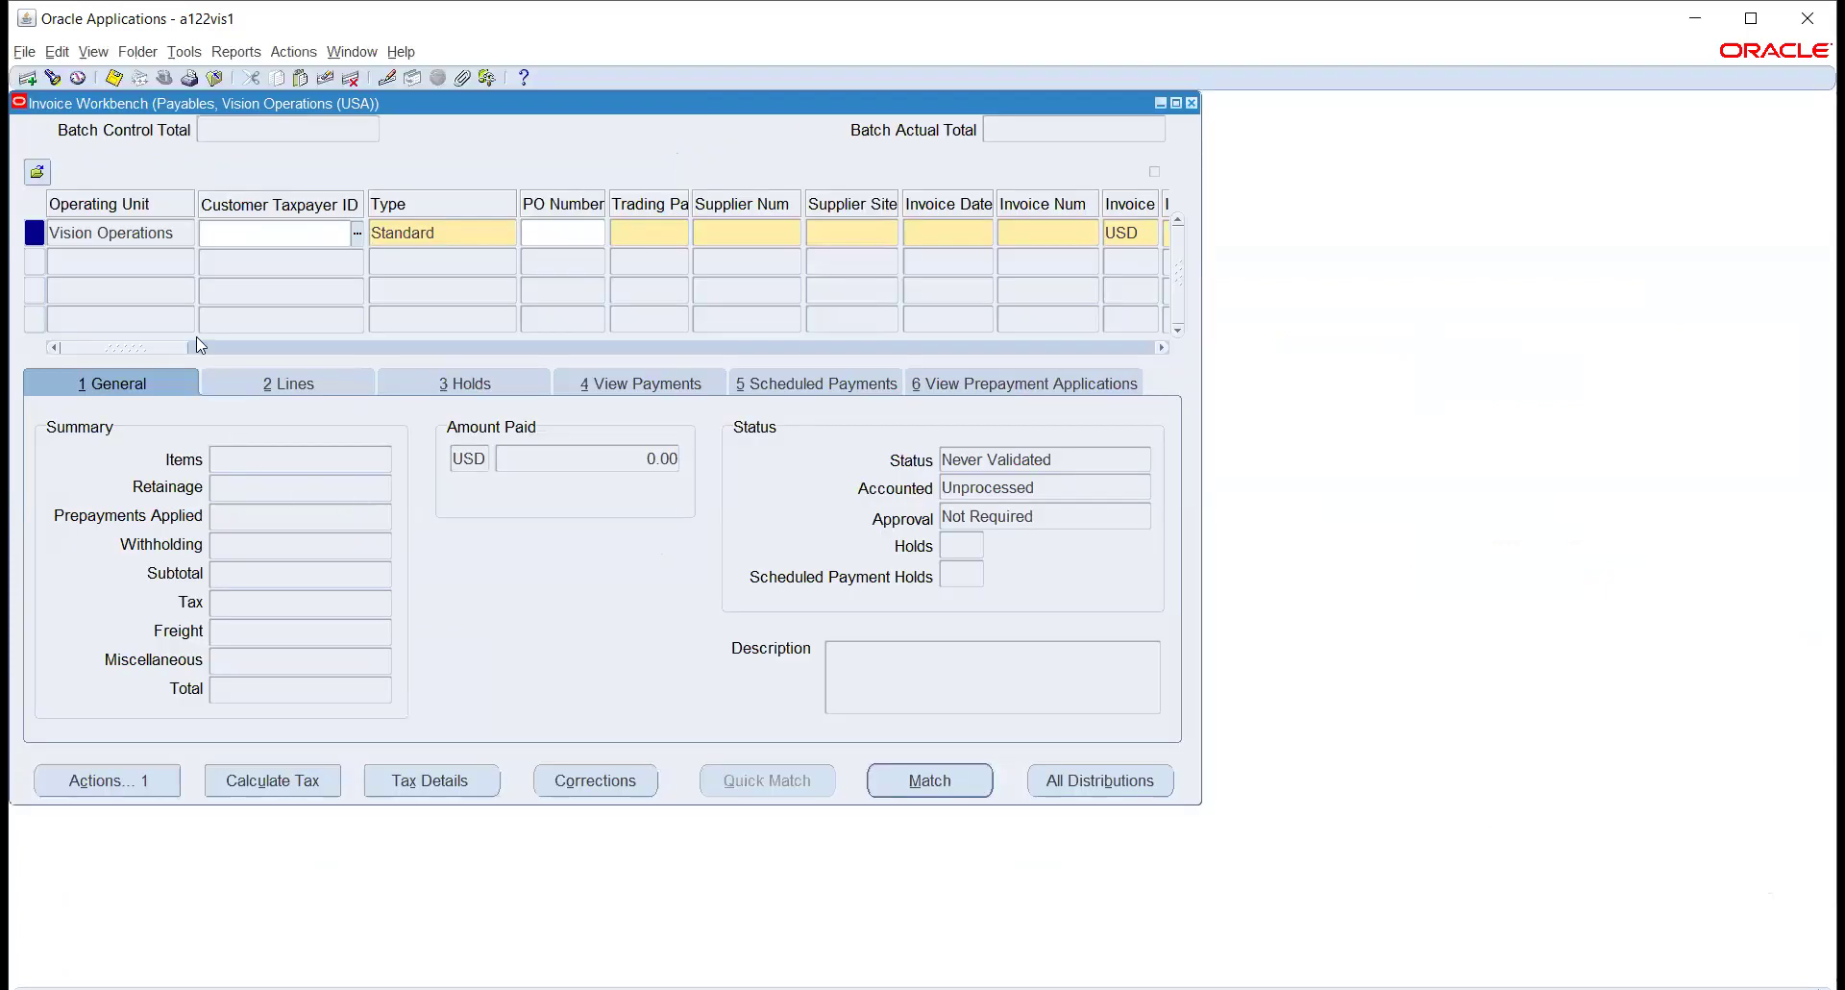
- Choose the supplier with Site one and set invoice date 20-NOV-2020
left_click(675, 232)
type("creat")
key("Tab")
key("Tab")
key("Tab")
left_click(986, 232)
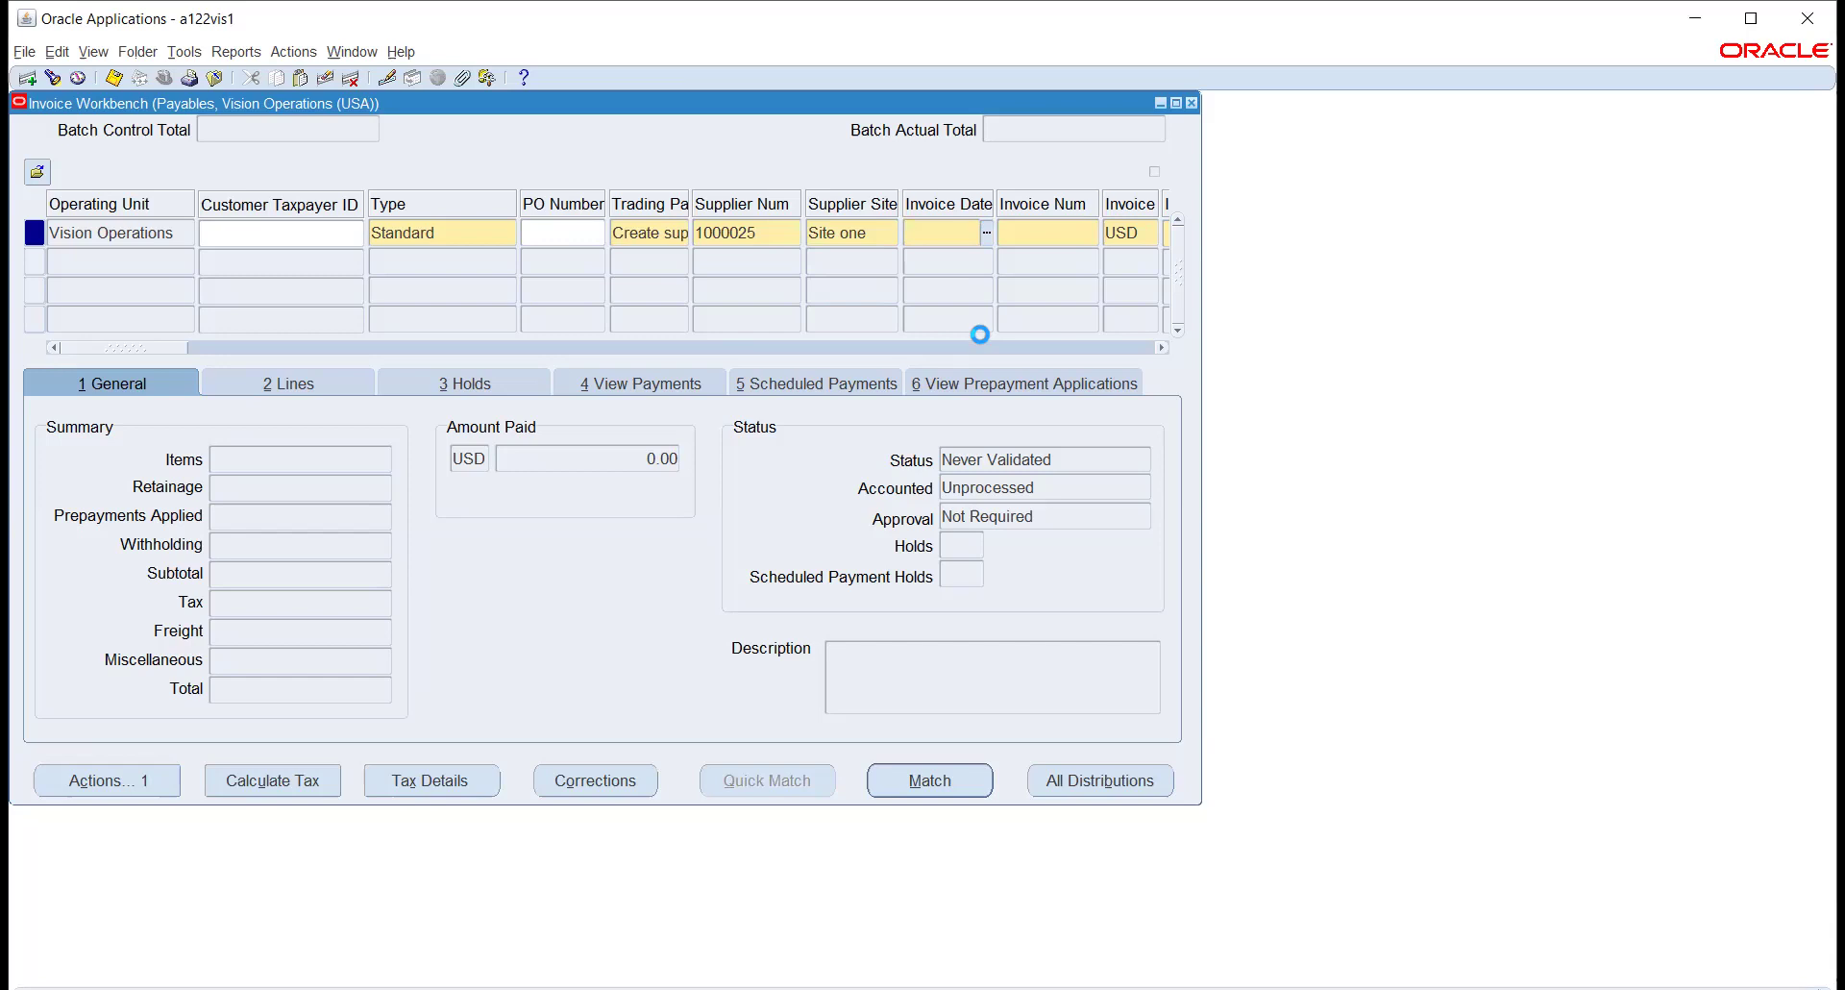
left_click(226, 524)
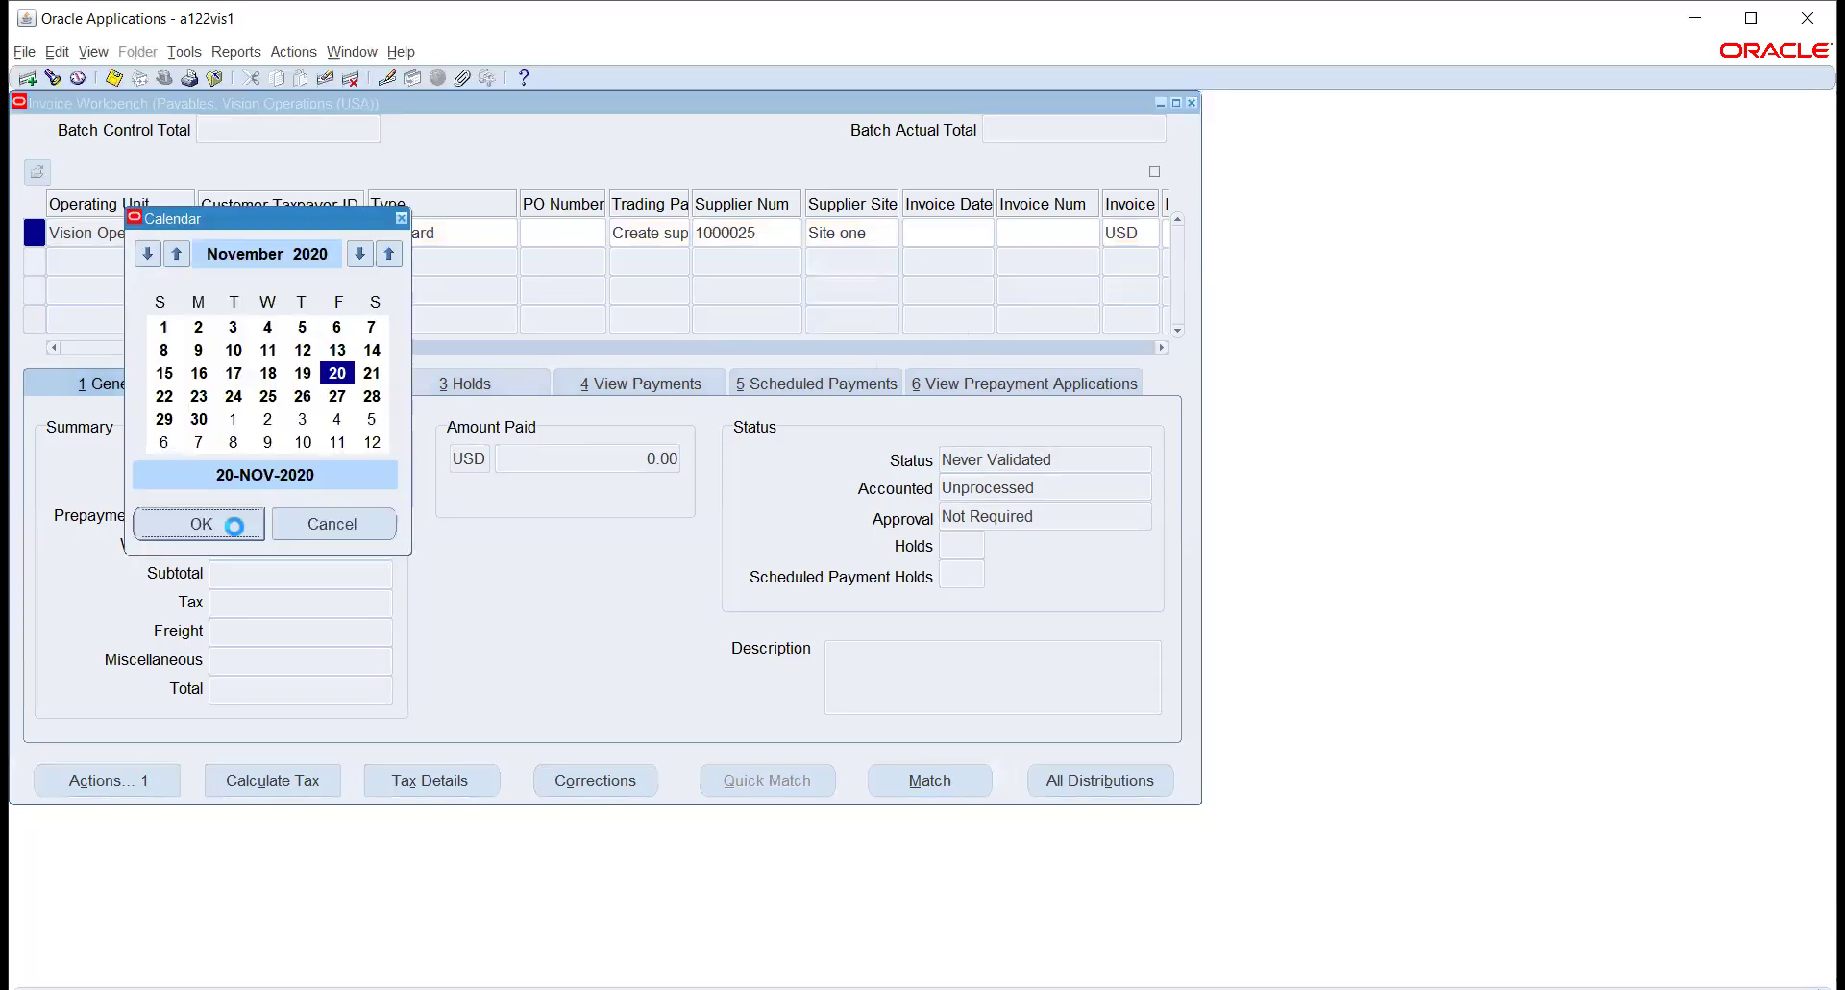
left_click(1032, 238)
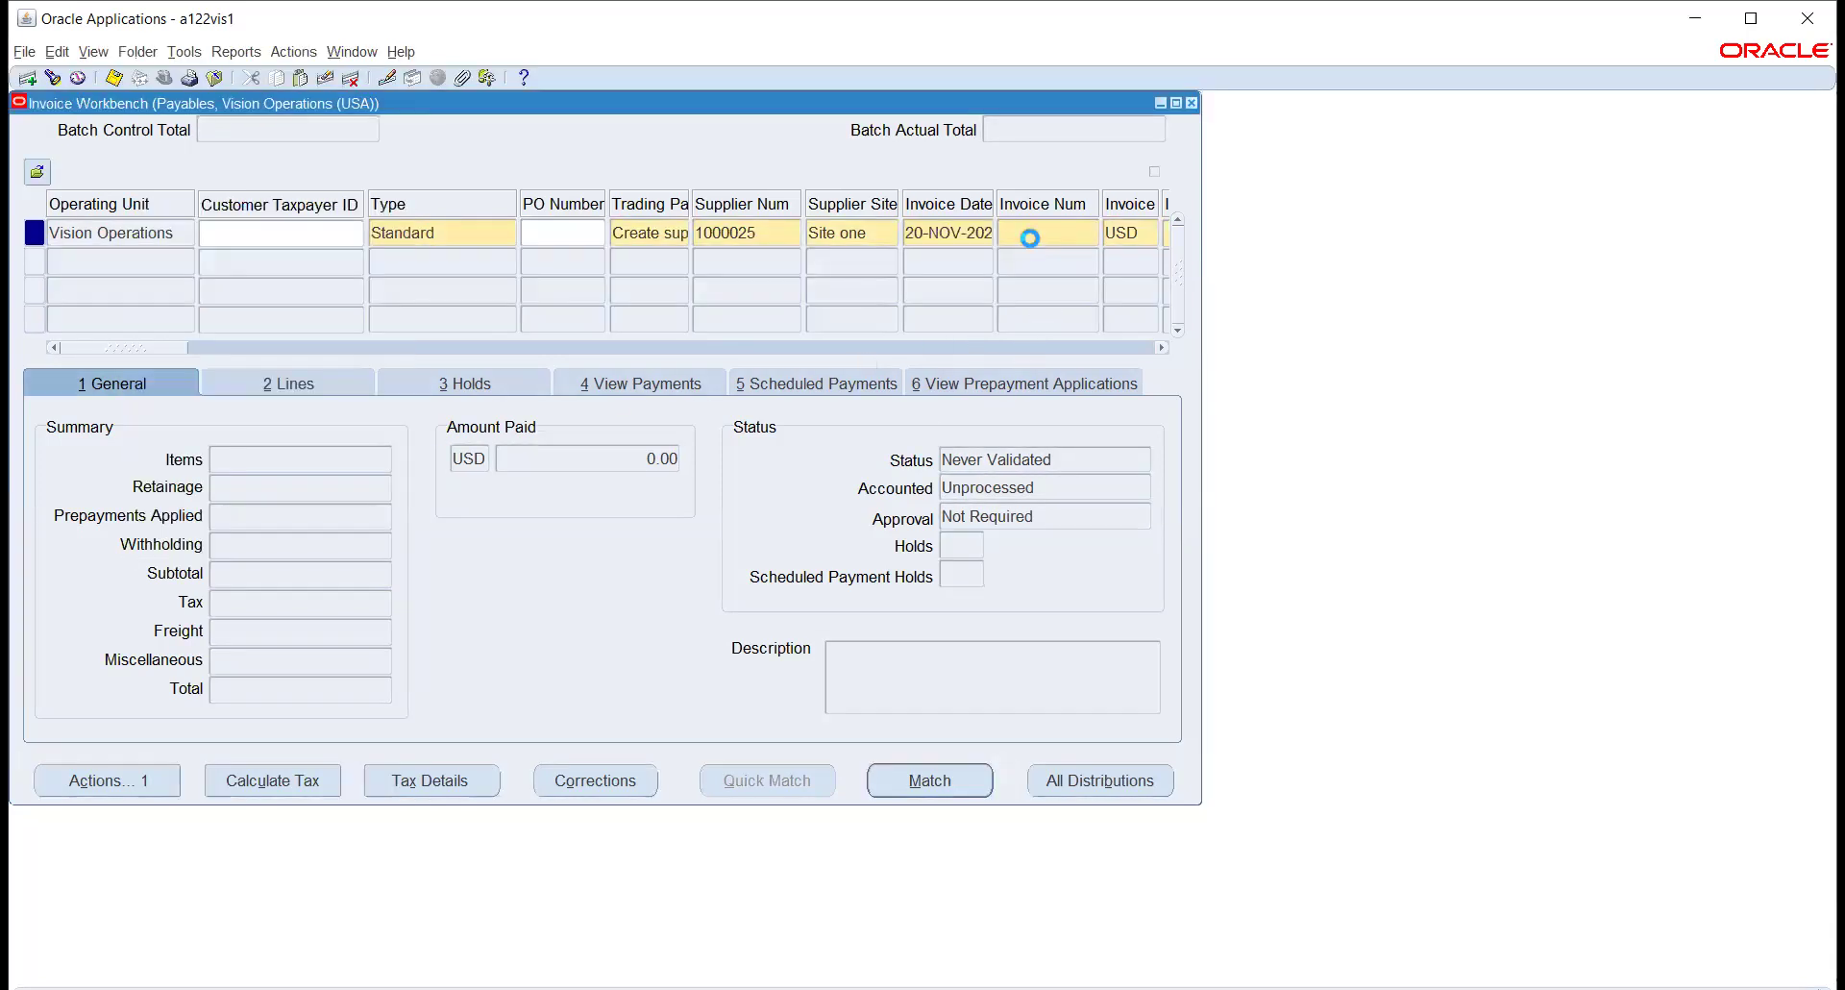
- Enter invoice number 4590 and amount 10,000.00, accepting the default terms and payment method
type("4590")
key("Tab")
key("Tab")
type("10000")
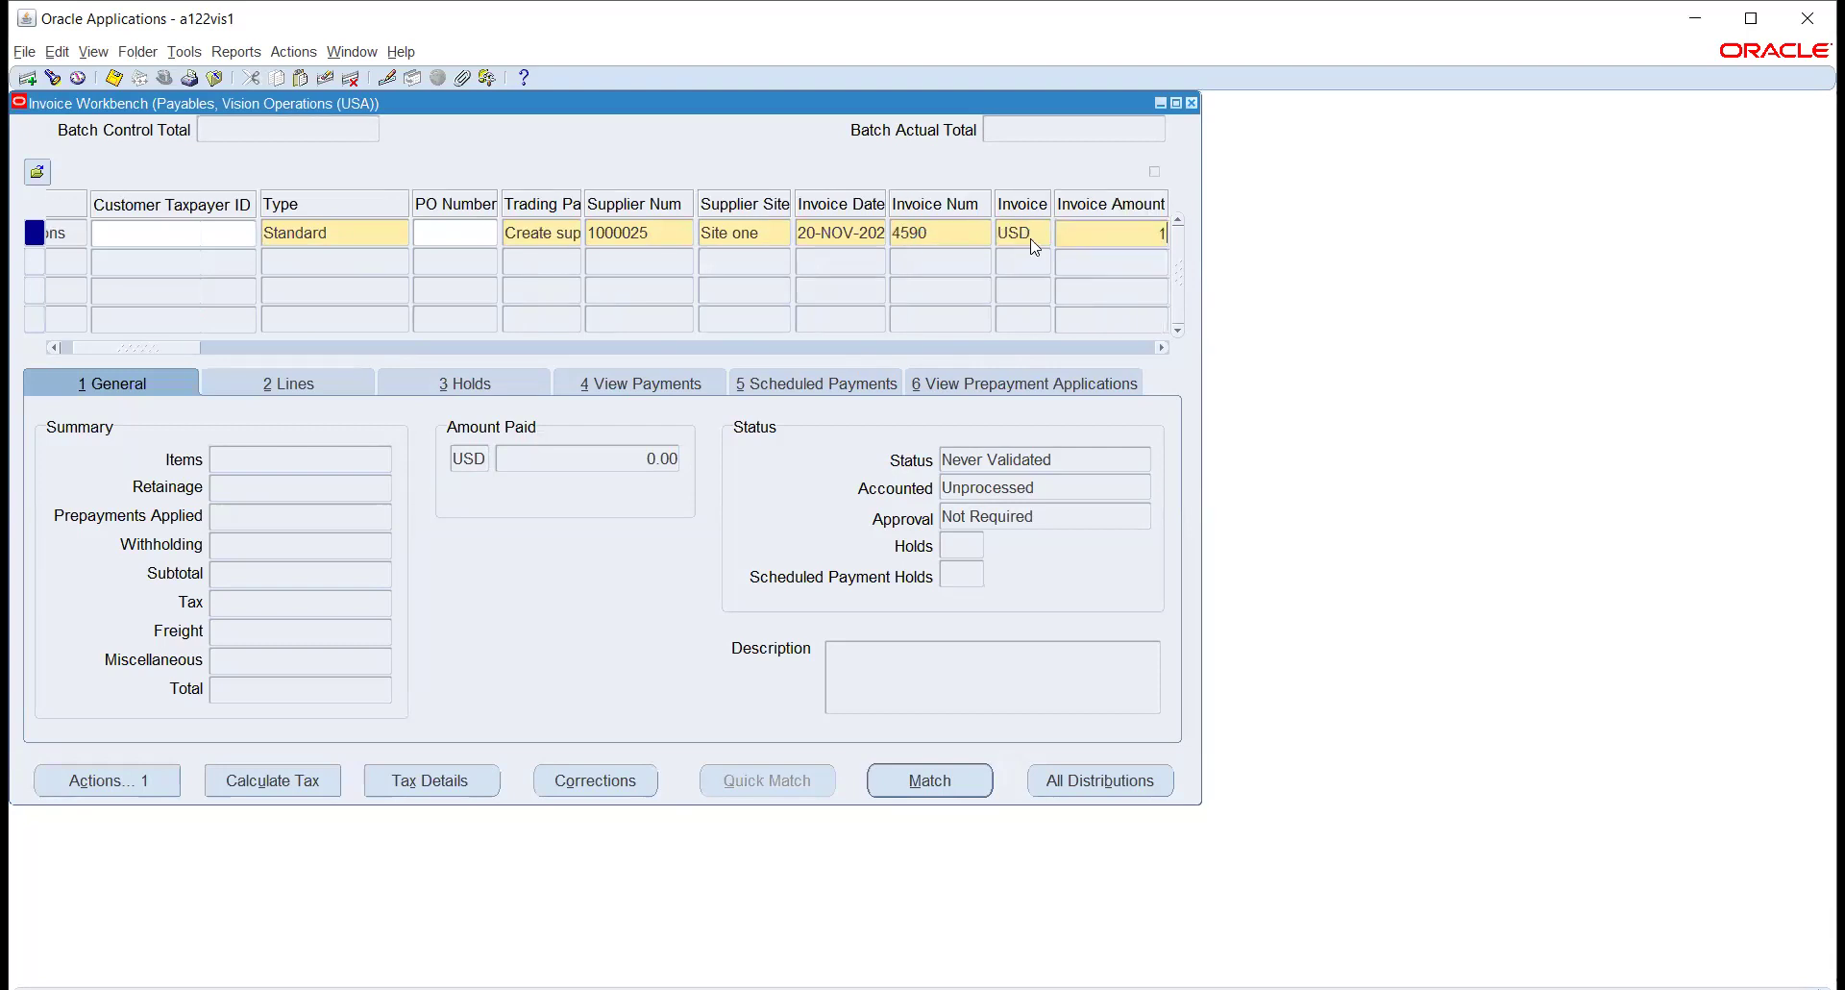
key("Tab")
key("Tab")
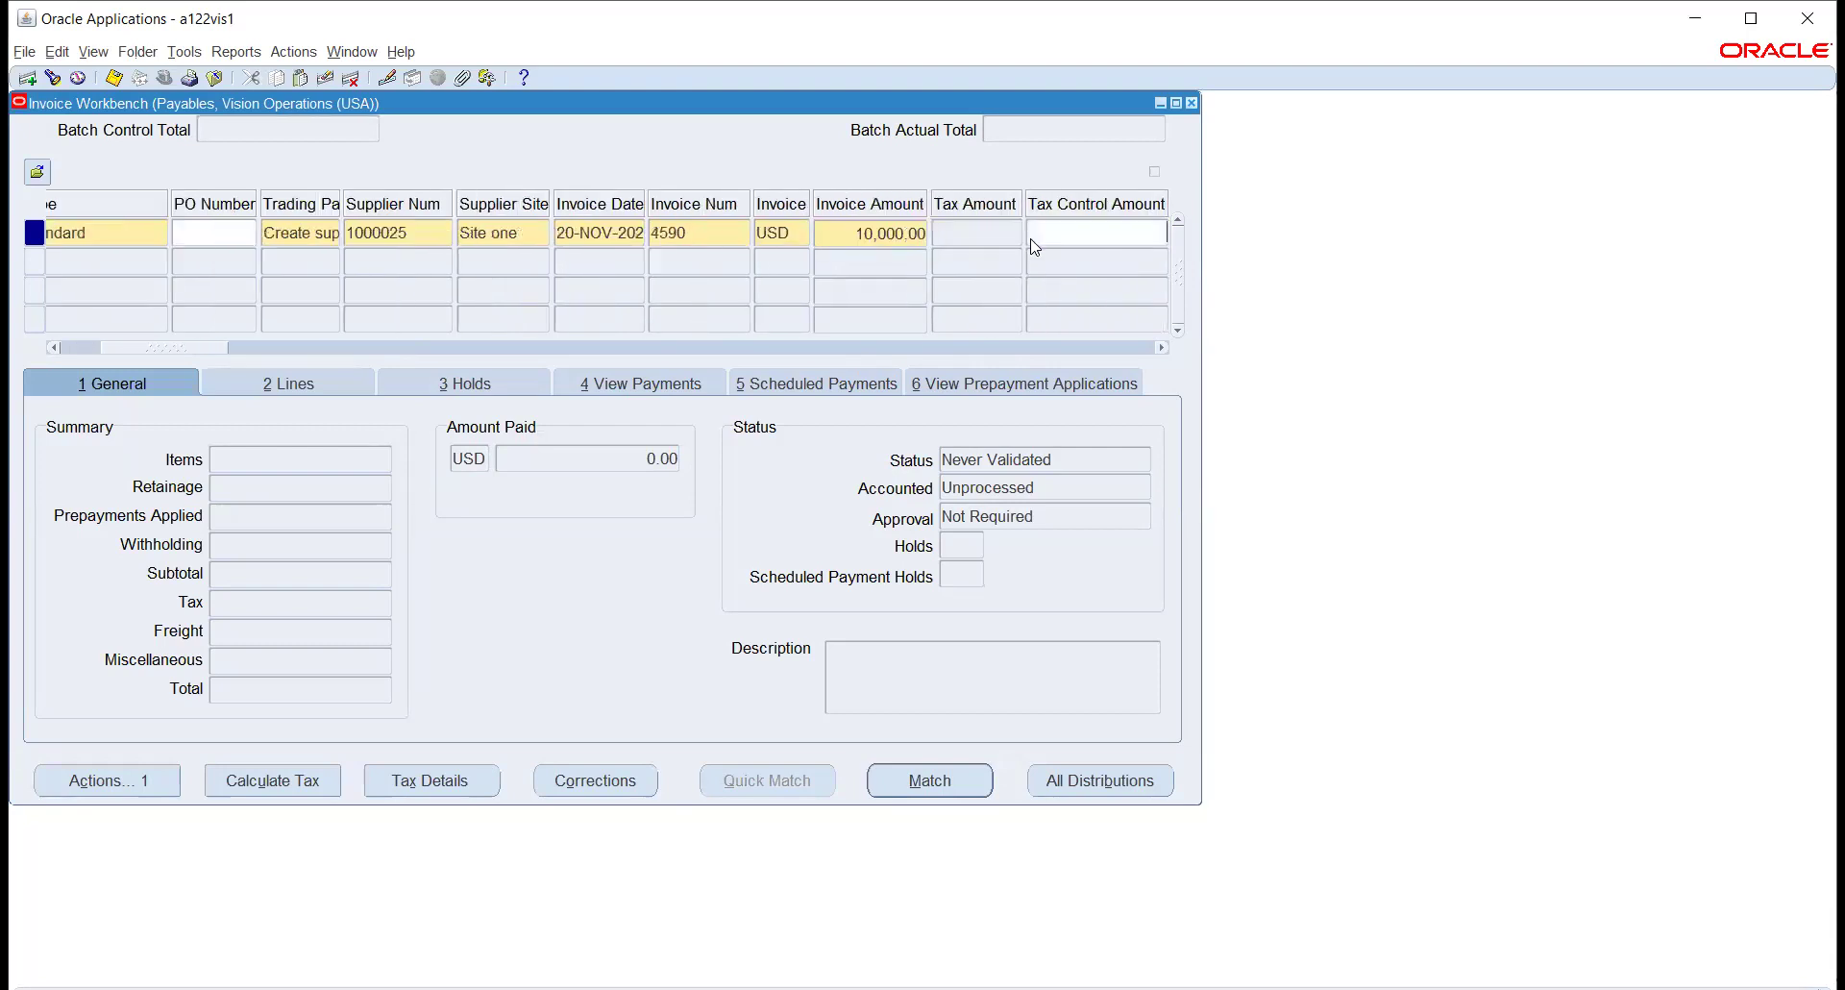
key("Tab")
key("Tab")
key("Tab")
key("Tab")
key("Tab")
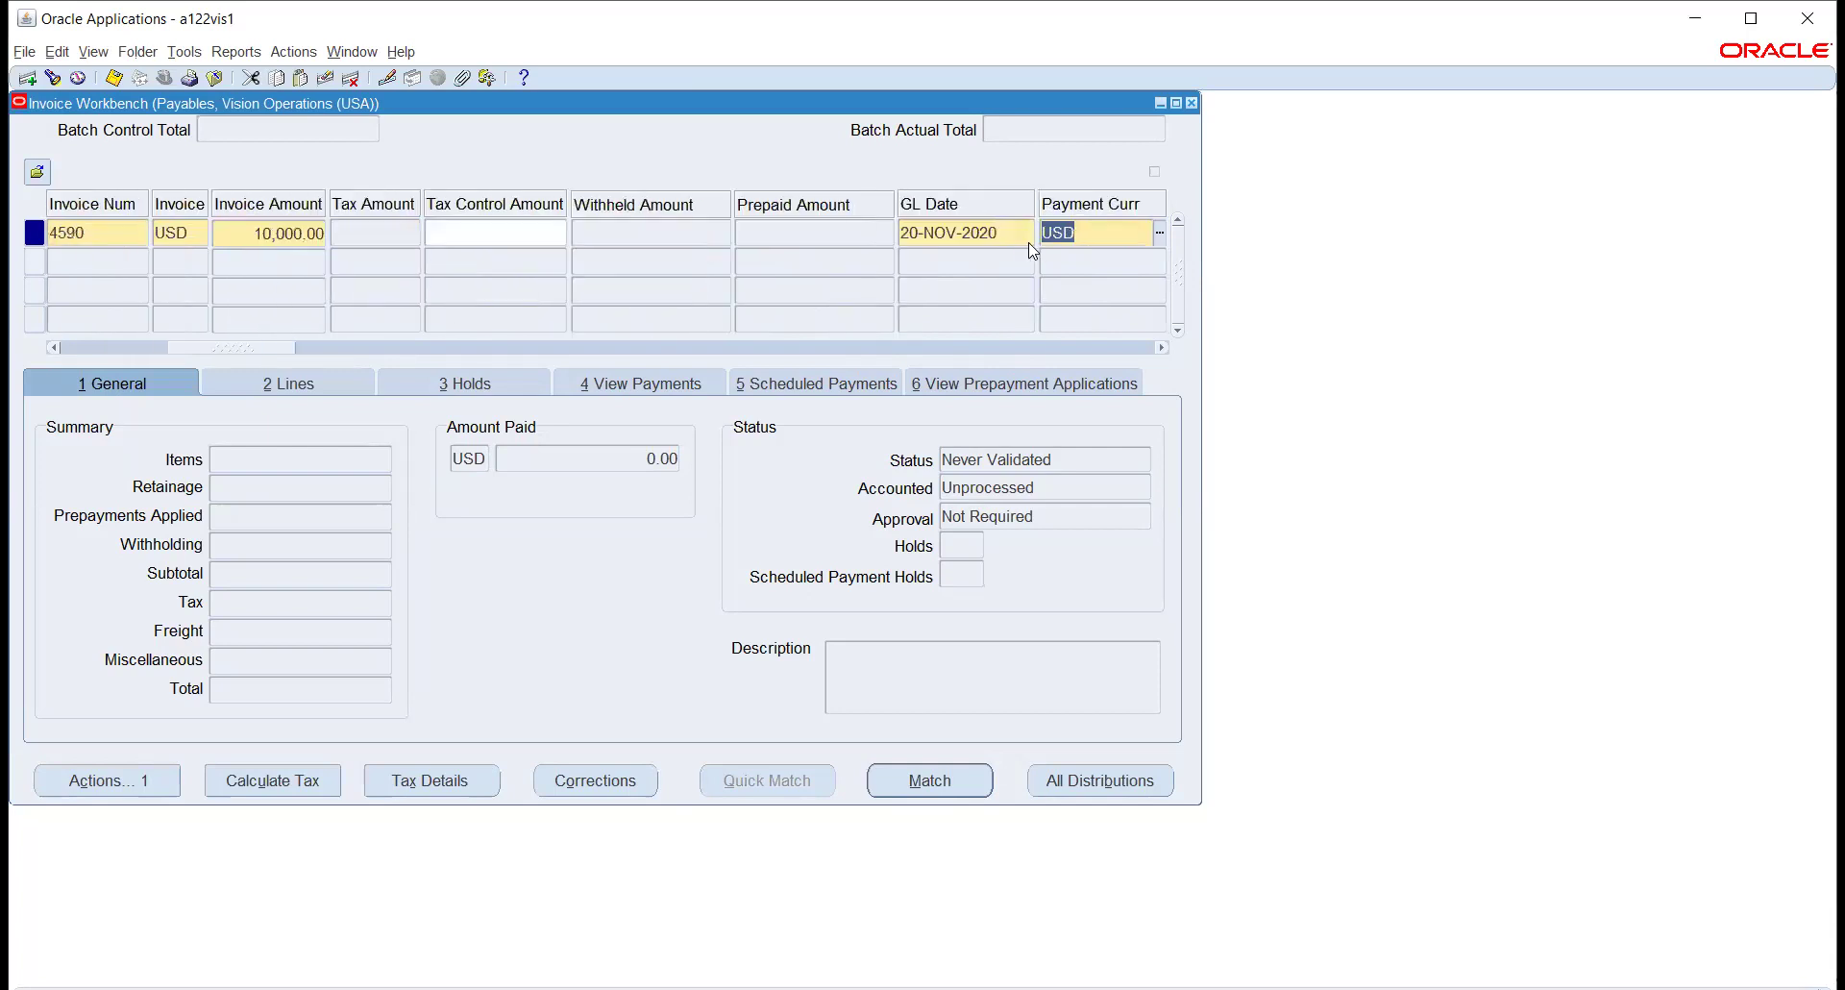
key("Tab")
key("Tab")
key("Tab")
key("Tab")
key("Tab")
key("Tab")
key("Tab")
key("Tab")
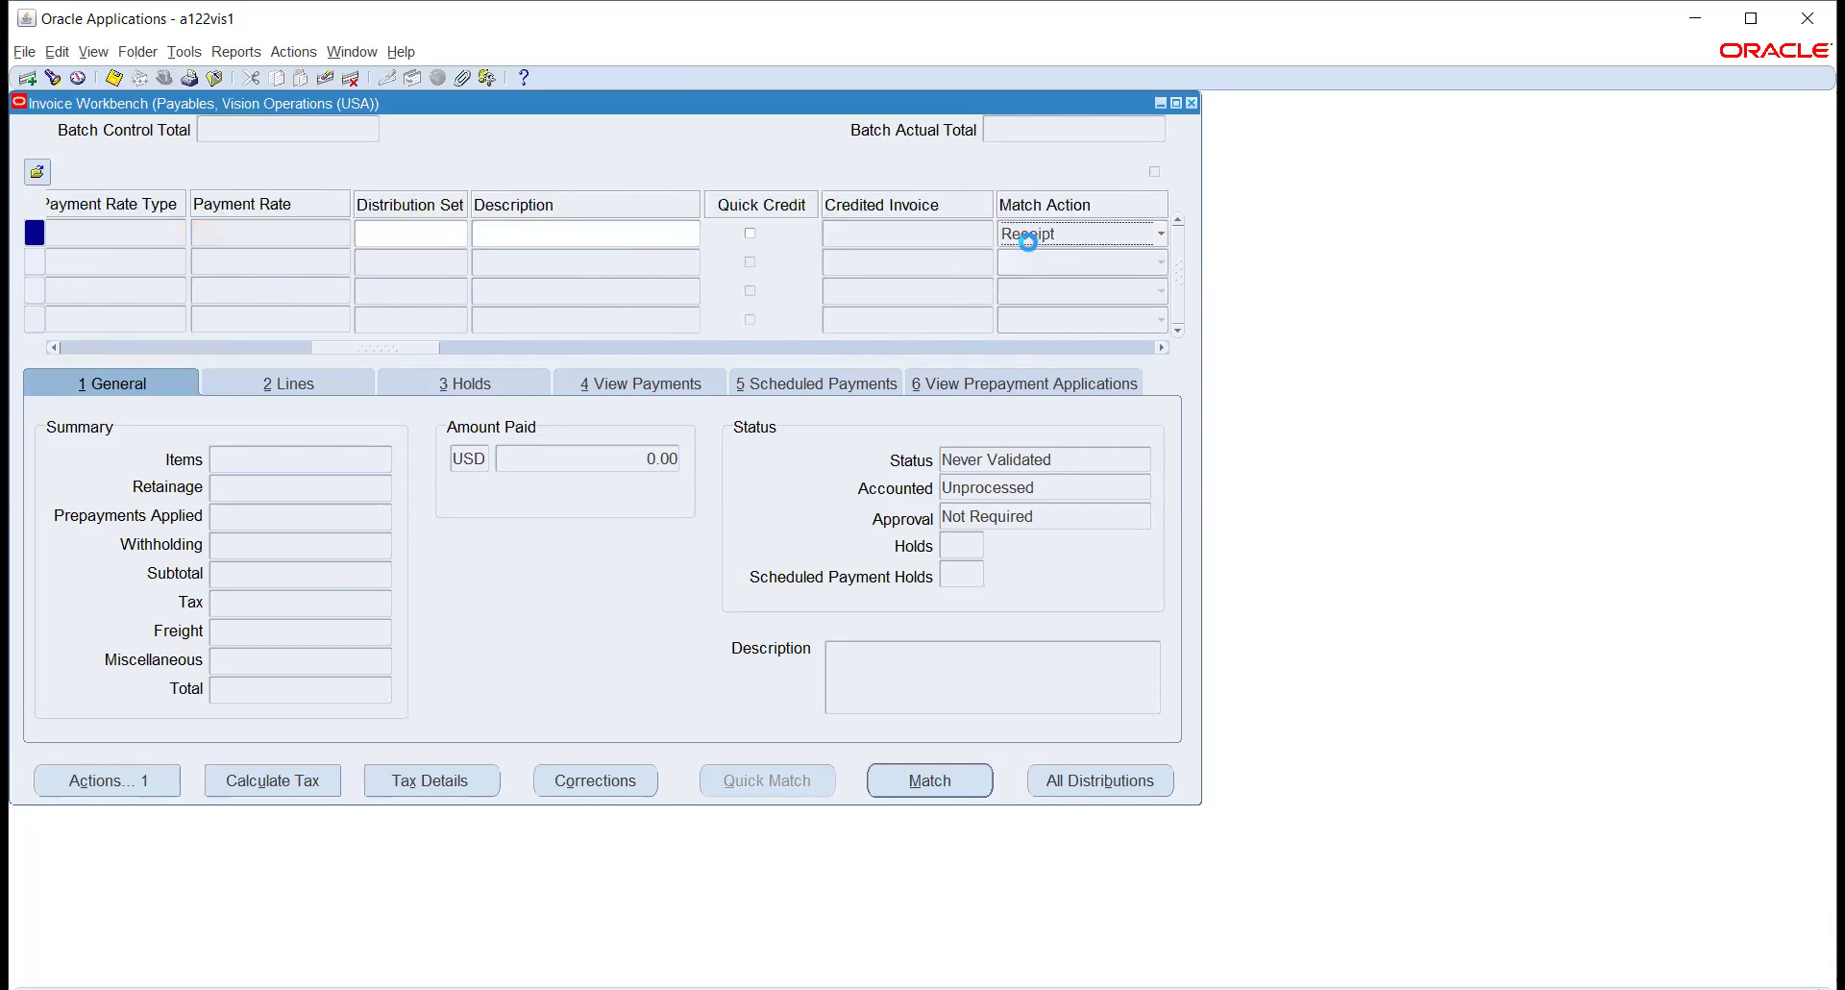
key("Tab")
key("Tab")
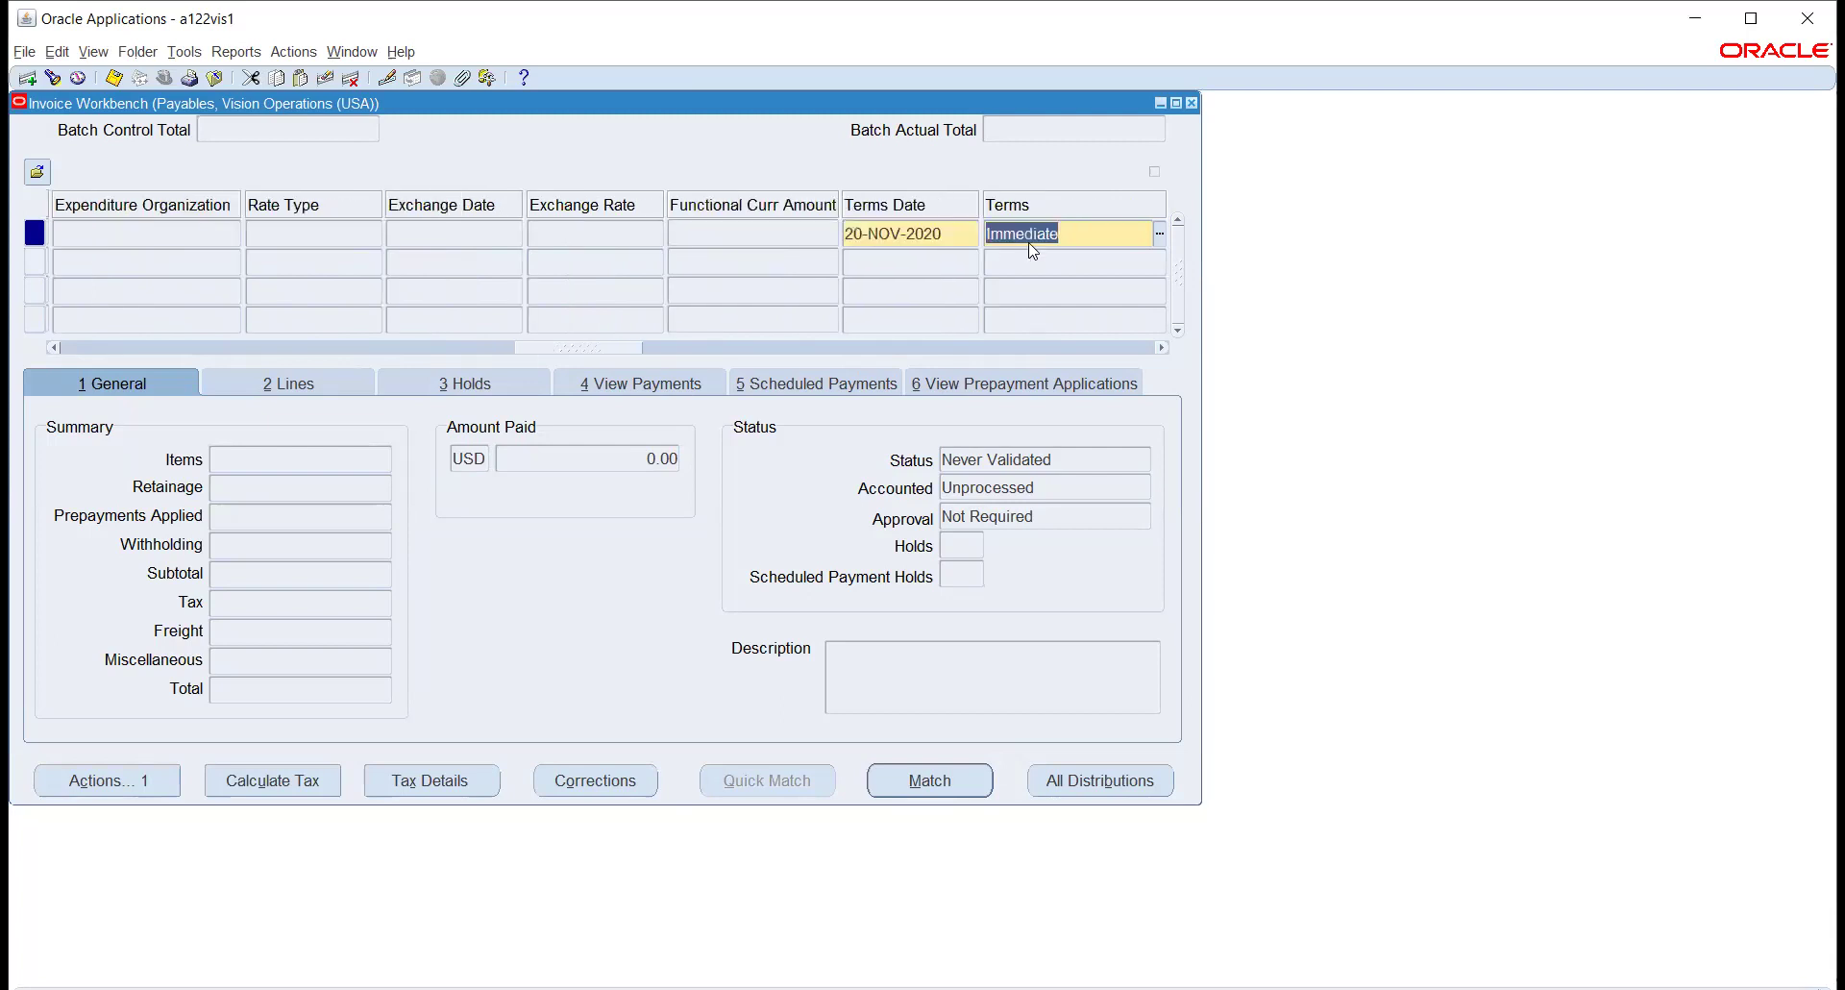
key("Tab")
key("Tab")
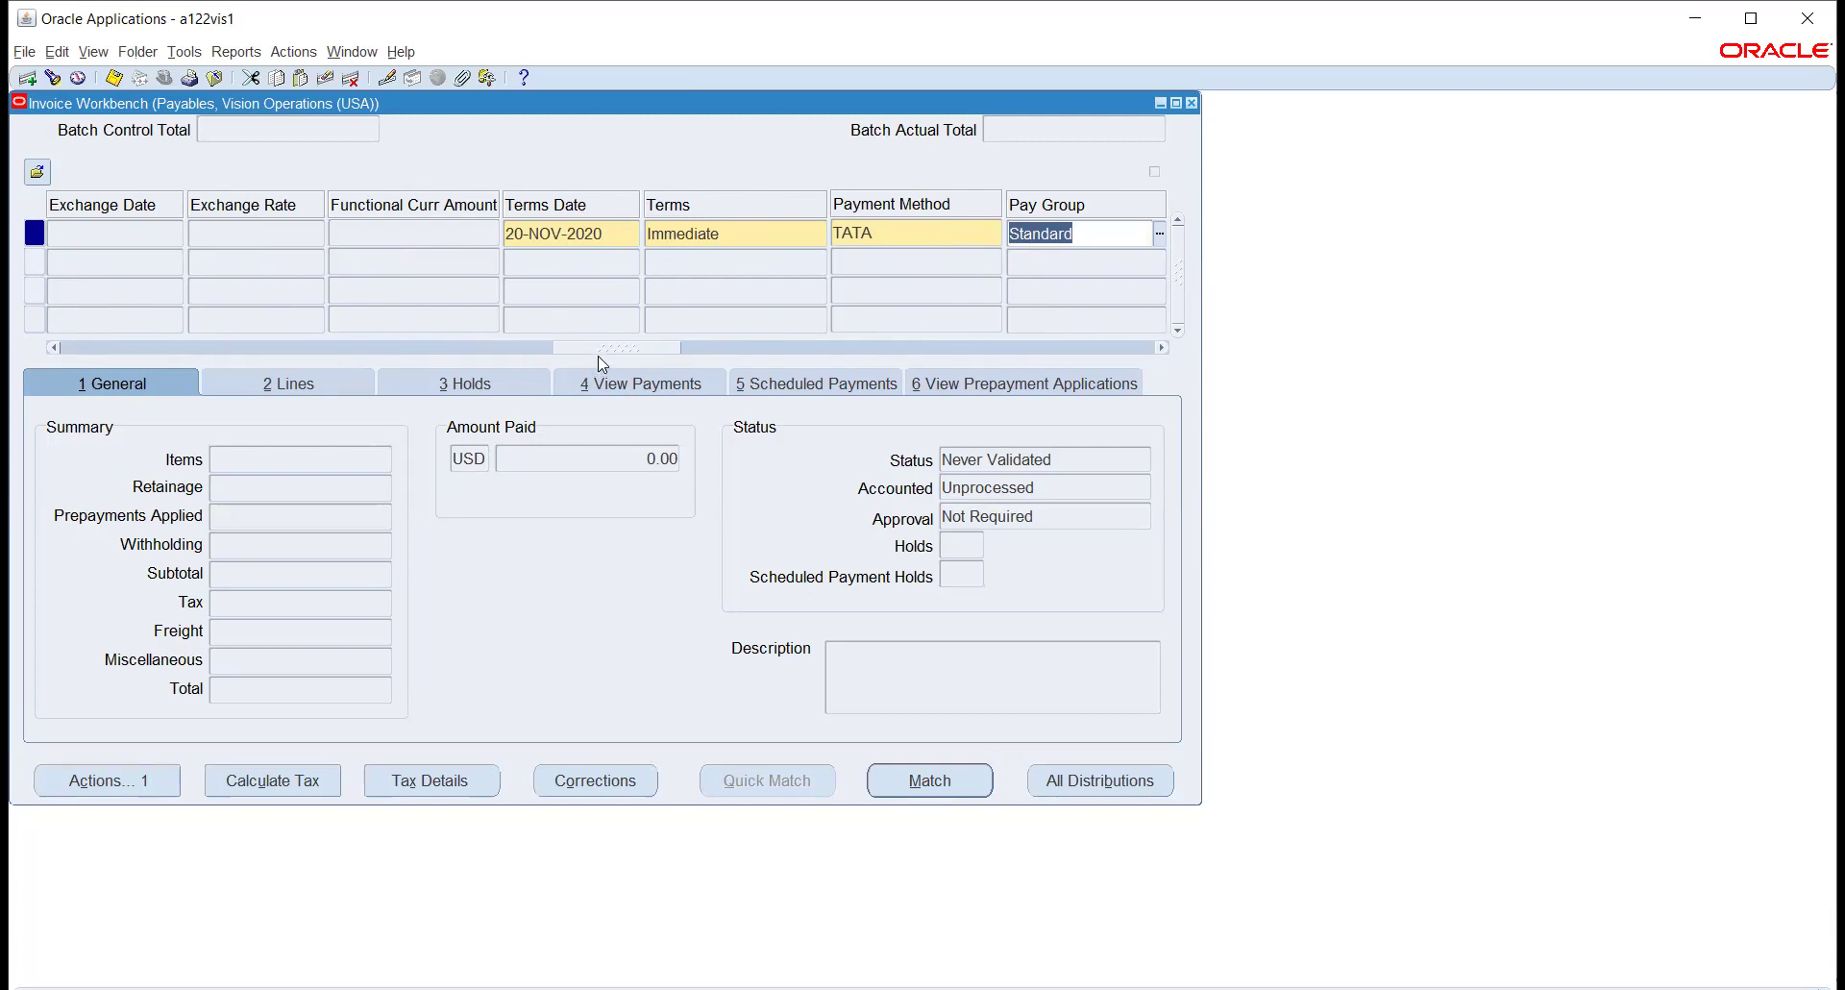
left_click_drag(606, 353, 130, 357)
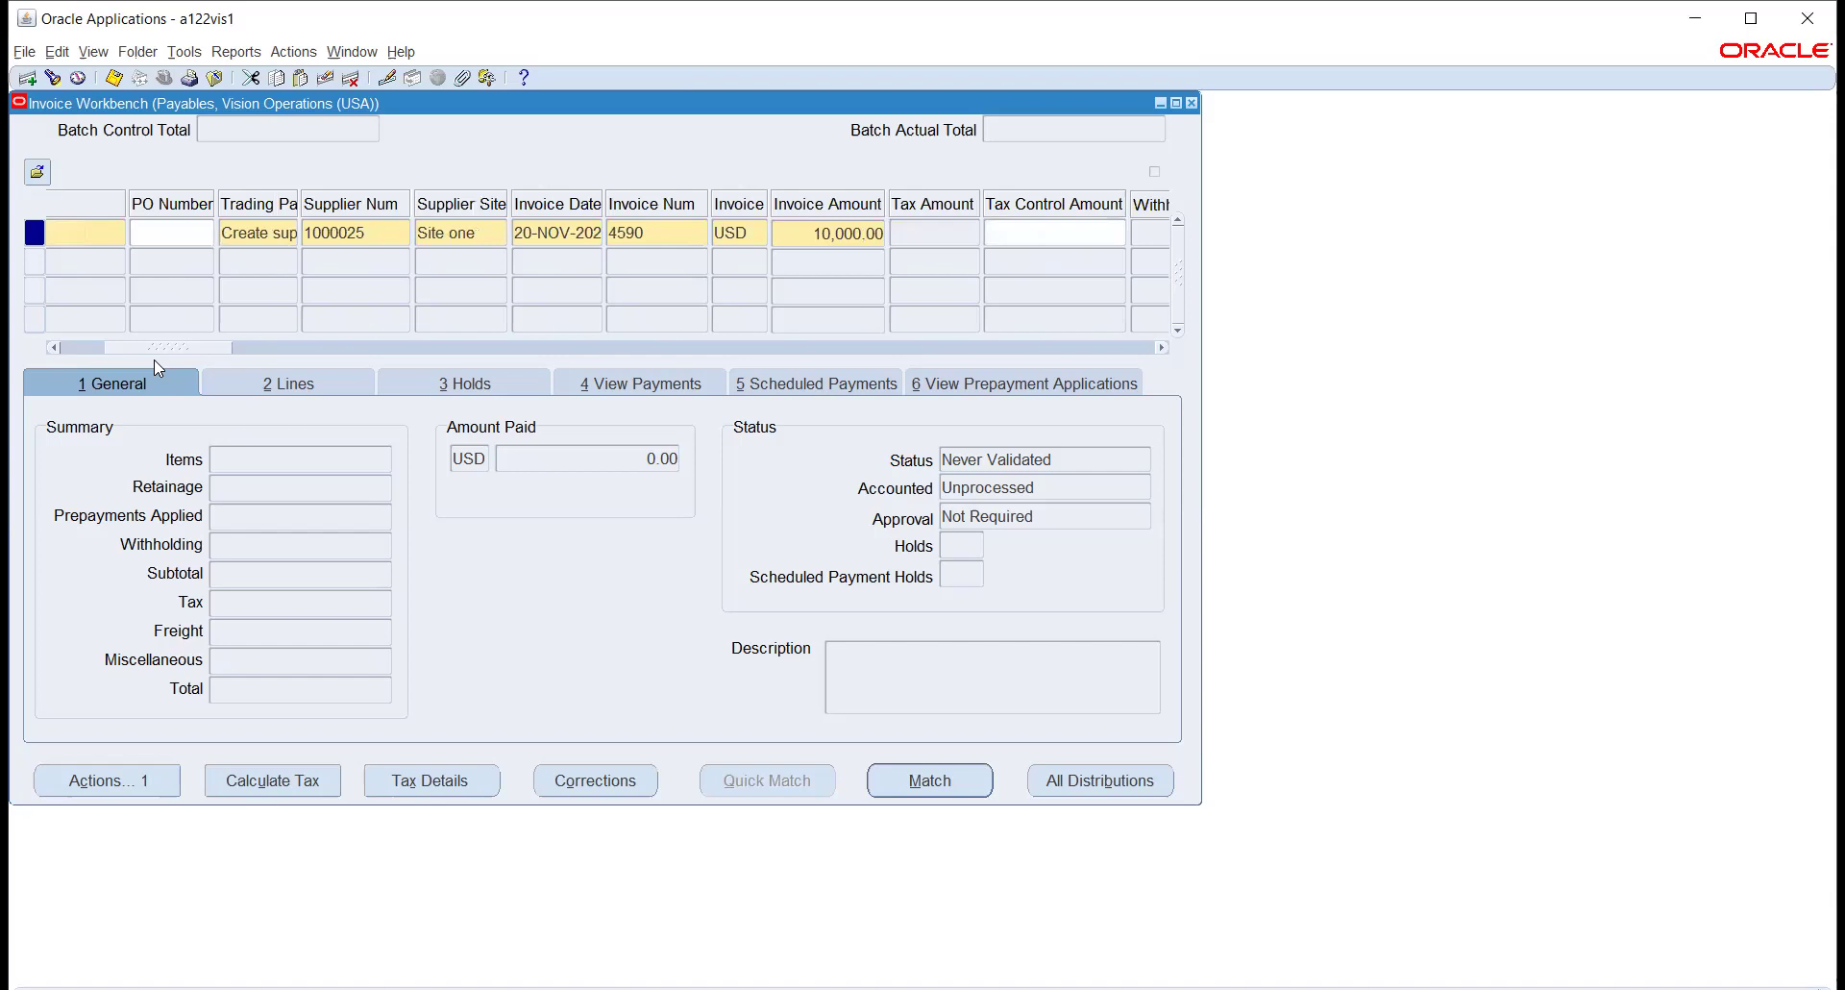
left_click_drag(154, 359, 615, 356)
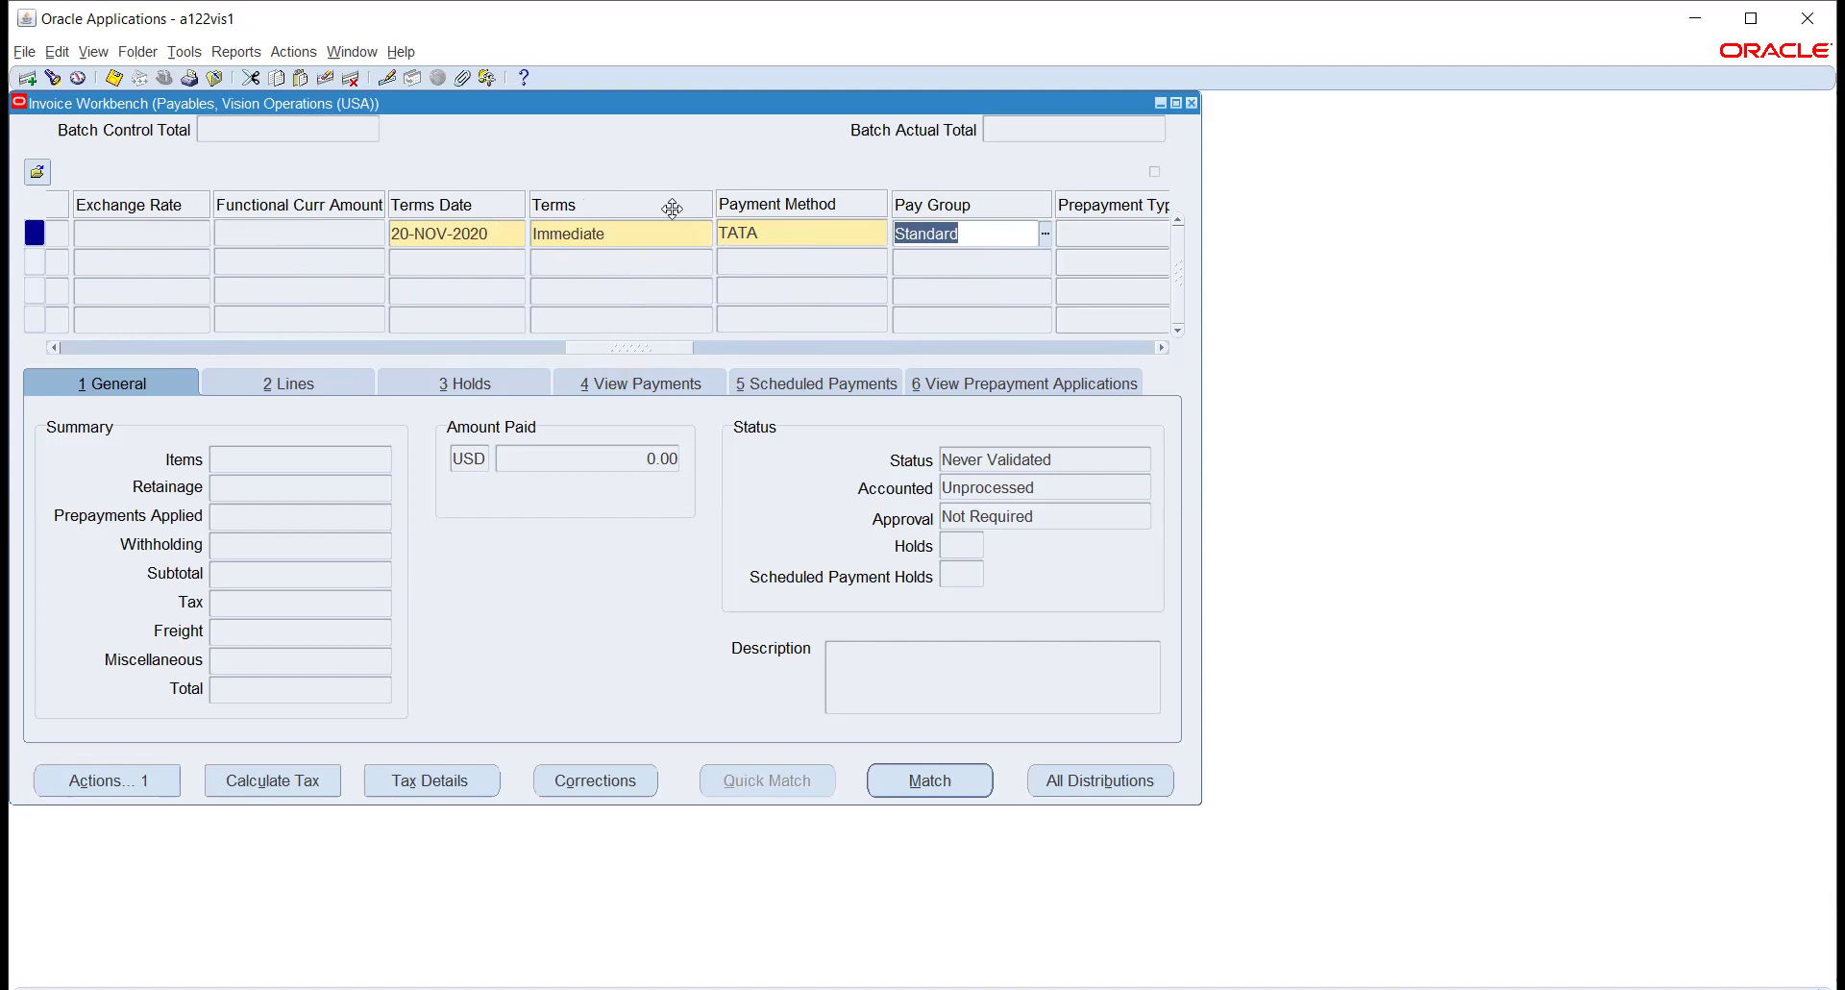
left_click(652, 240)
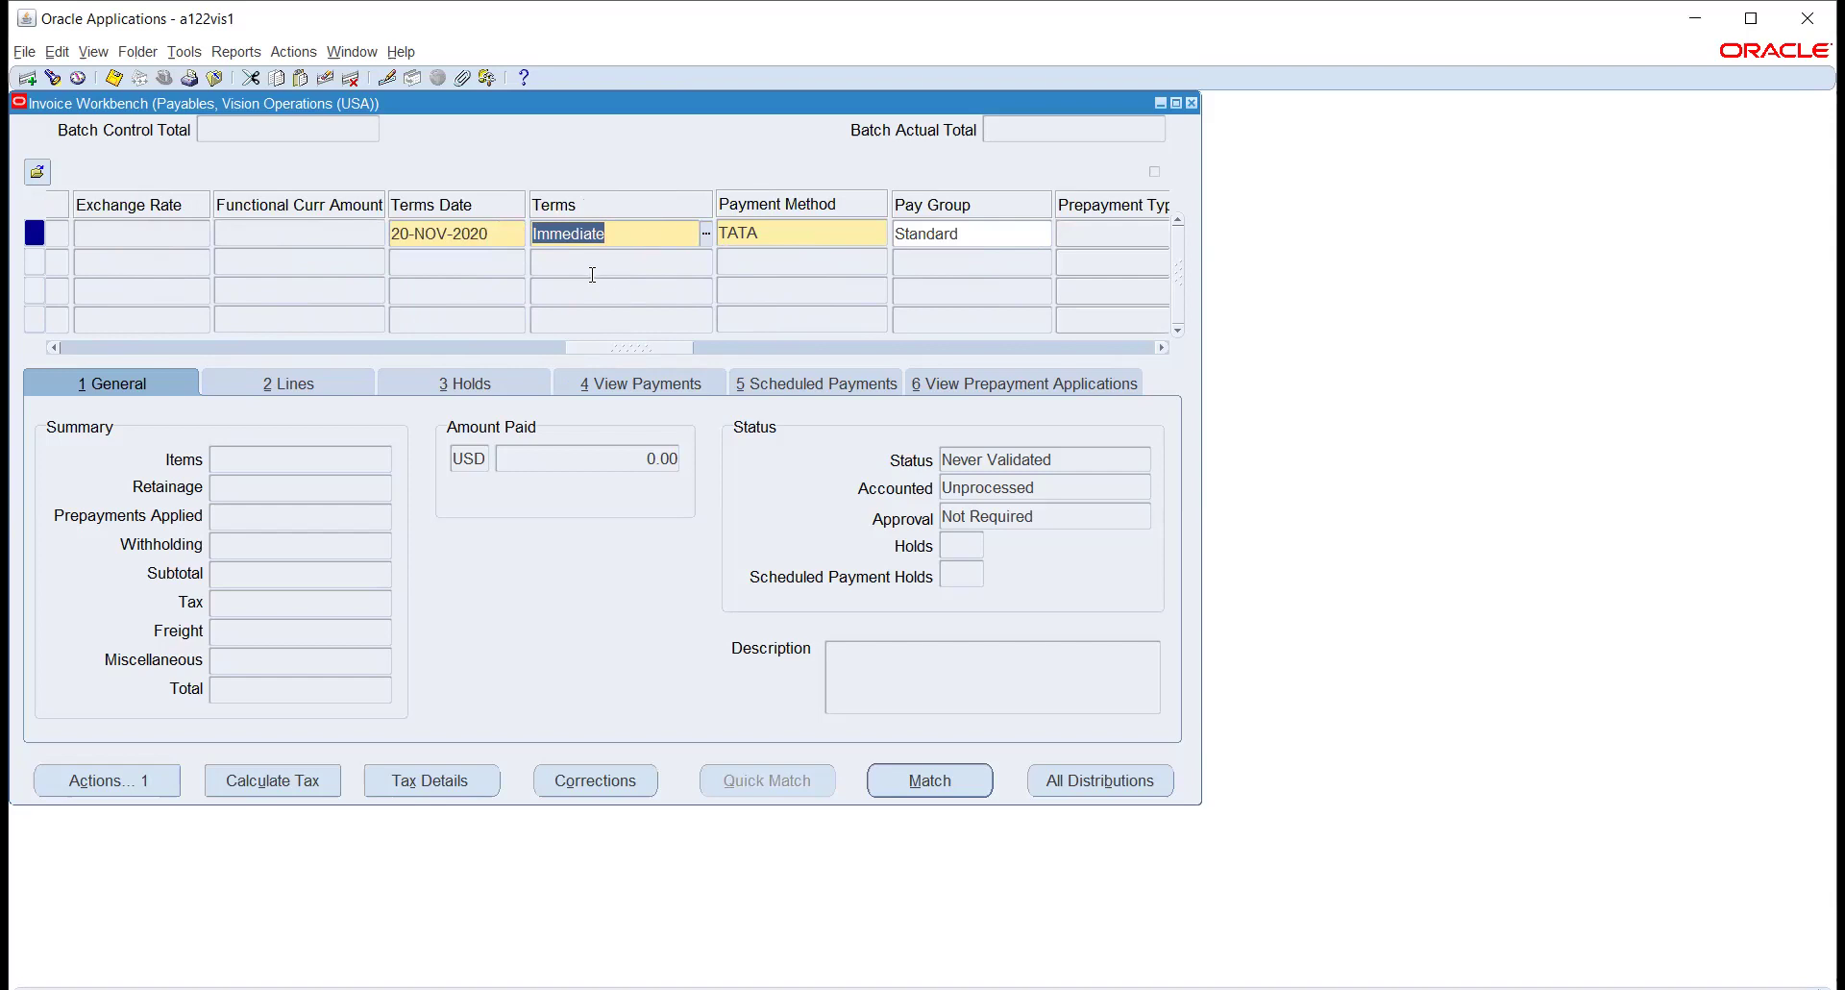
left_click(506, 234)
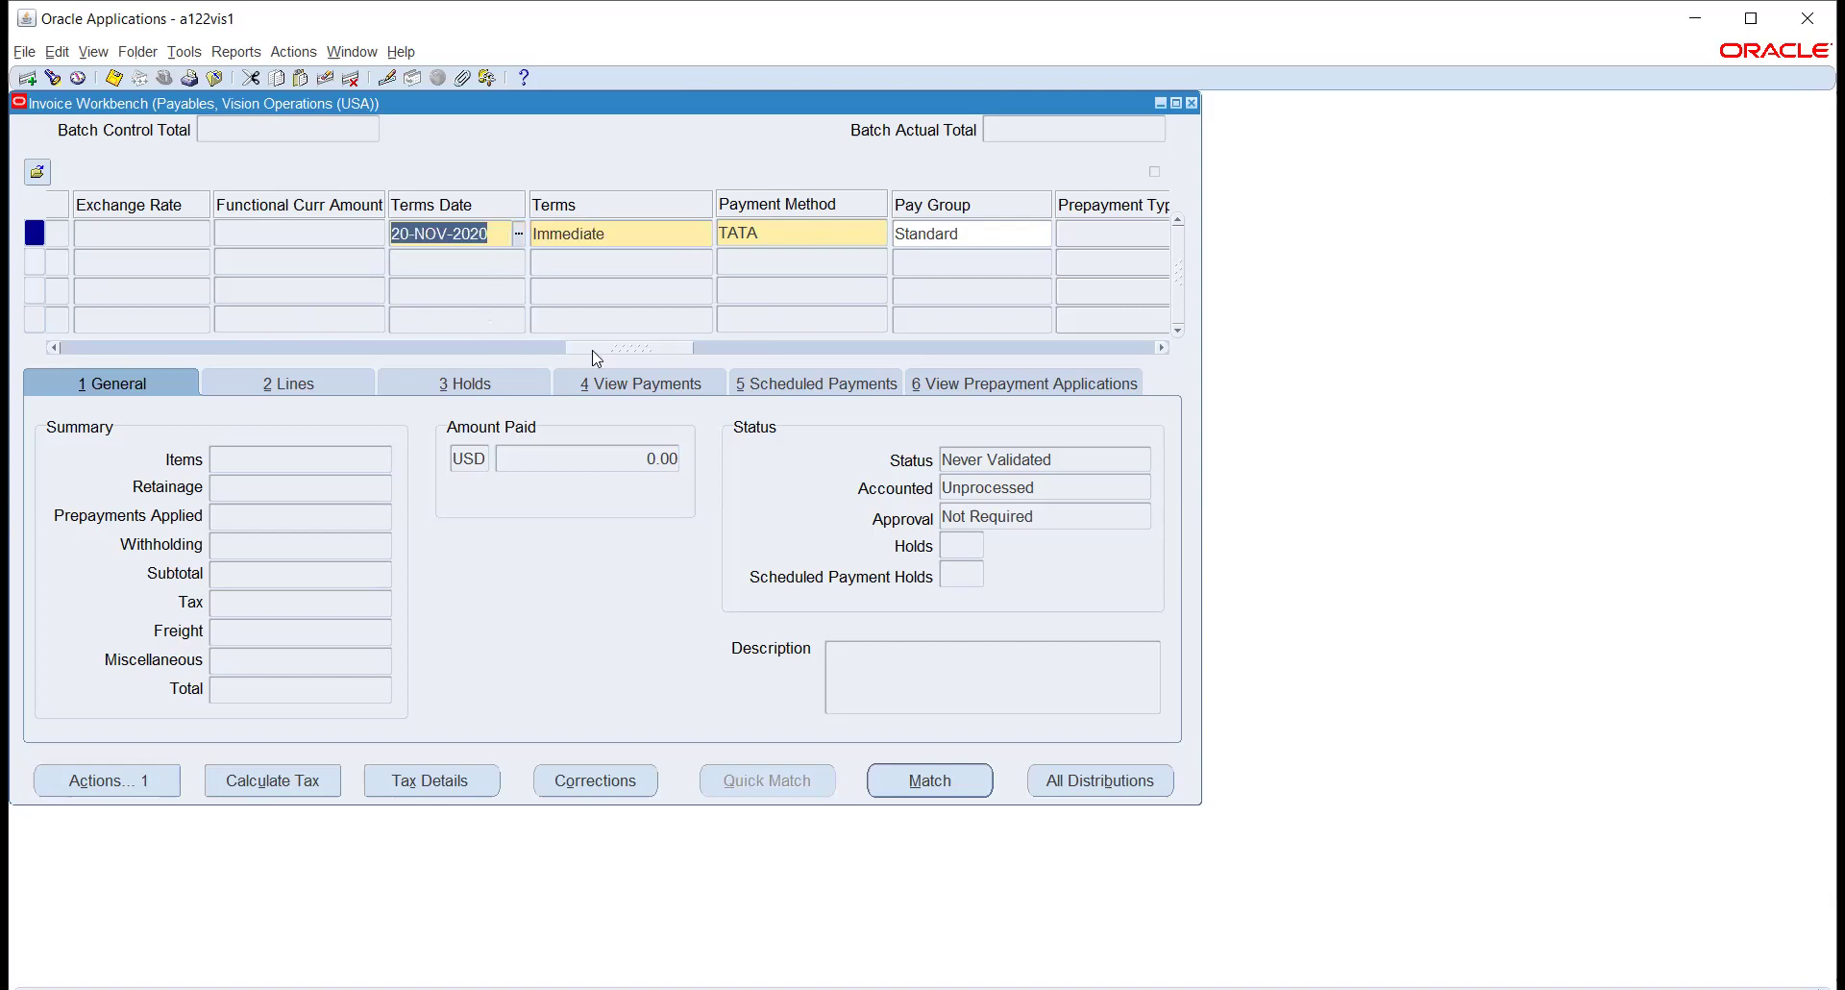
left_click(813, 229)
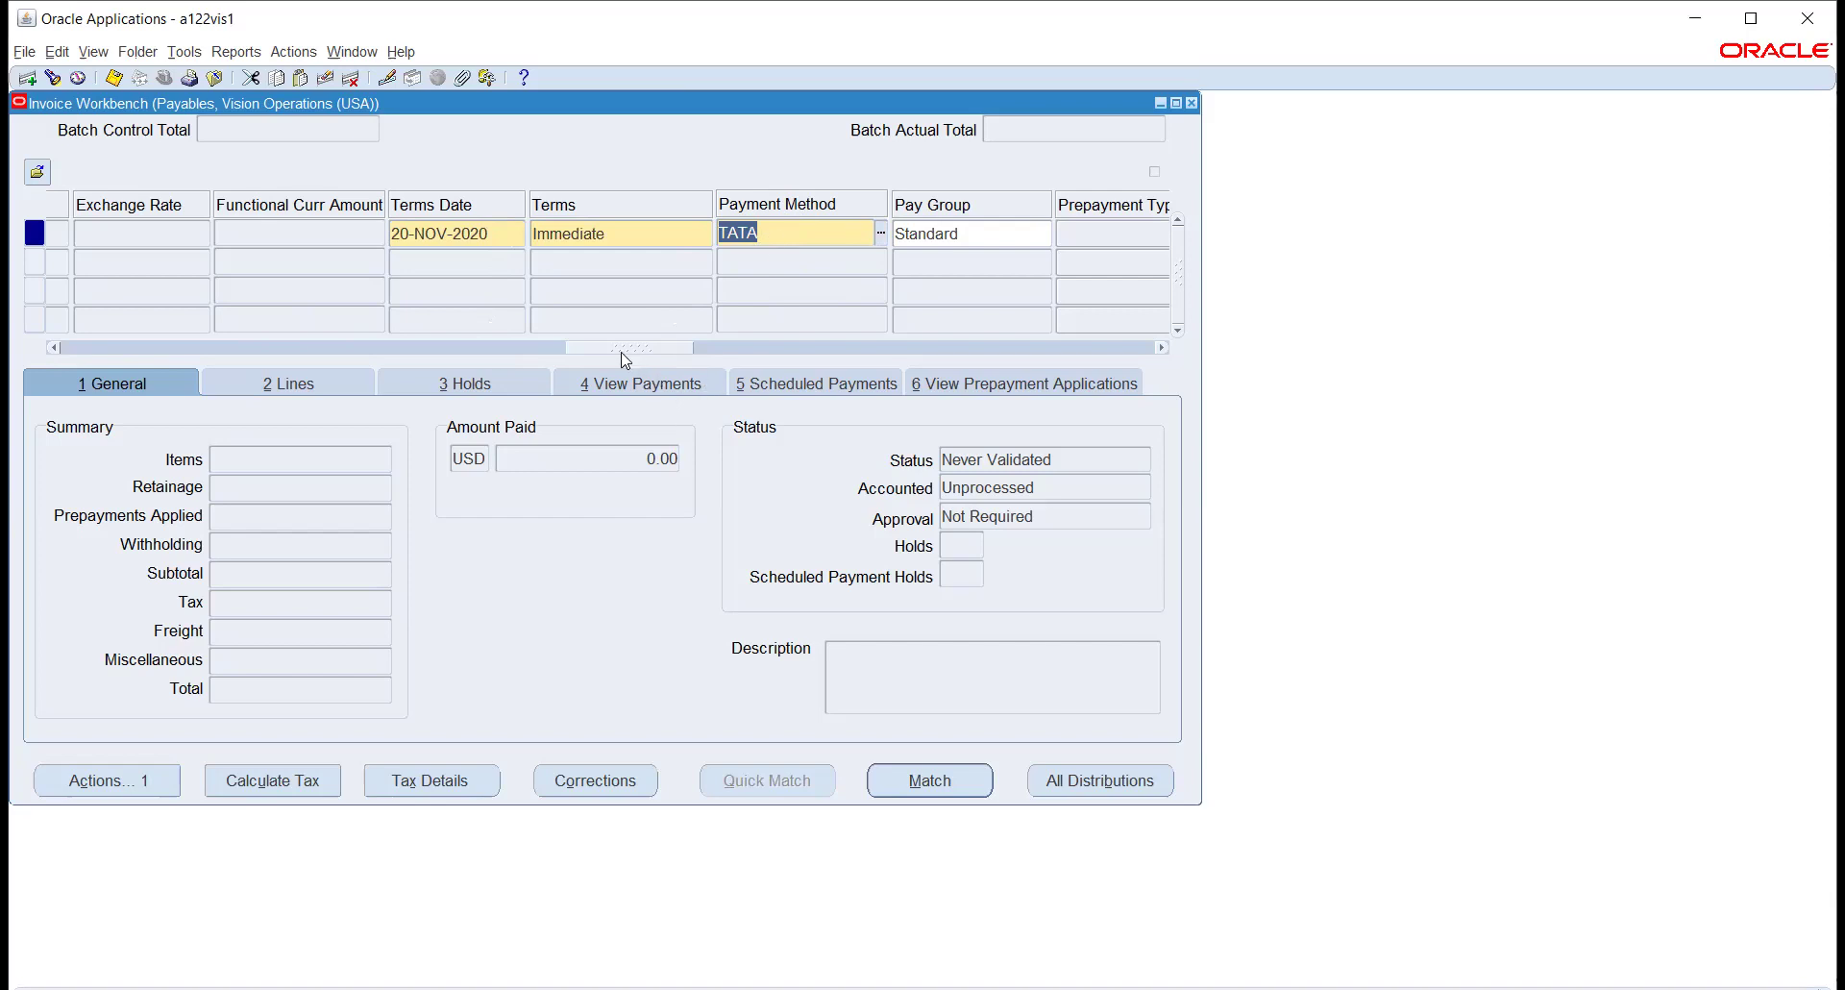
left_click_drag(622, 352, 645, 351)
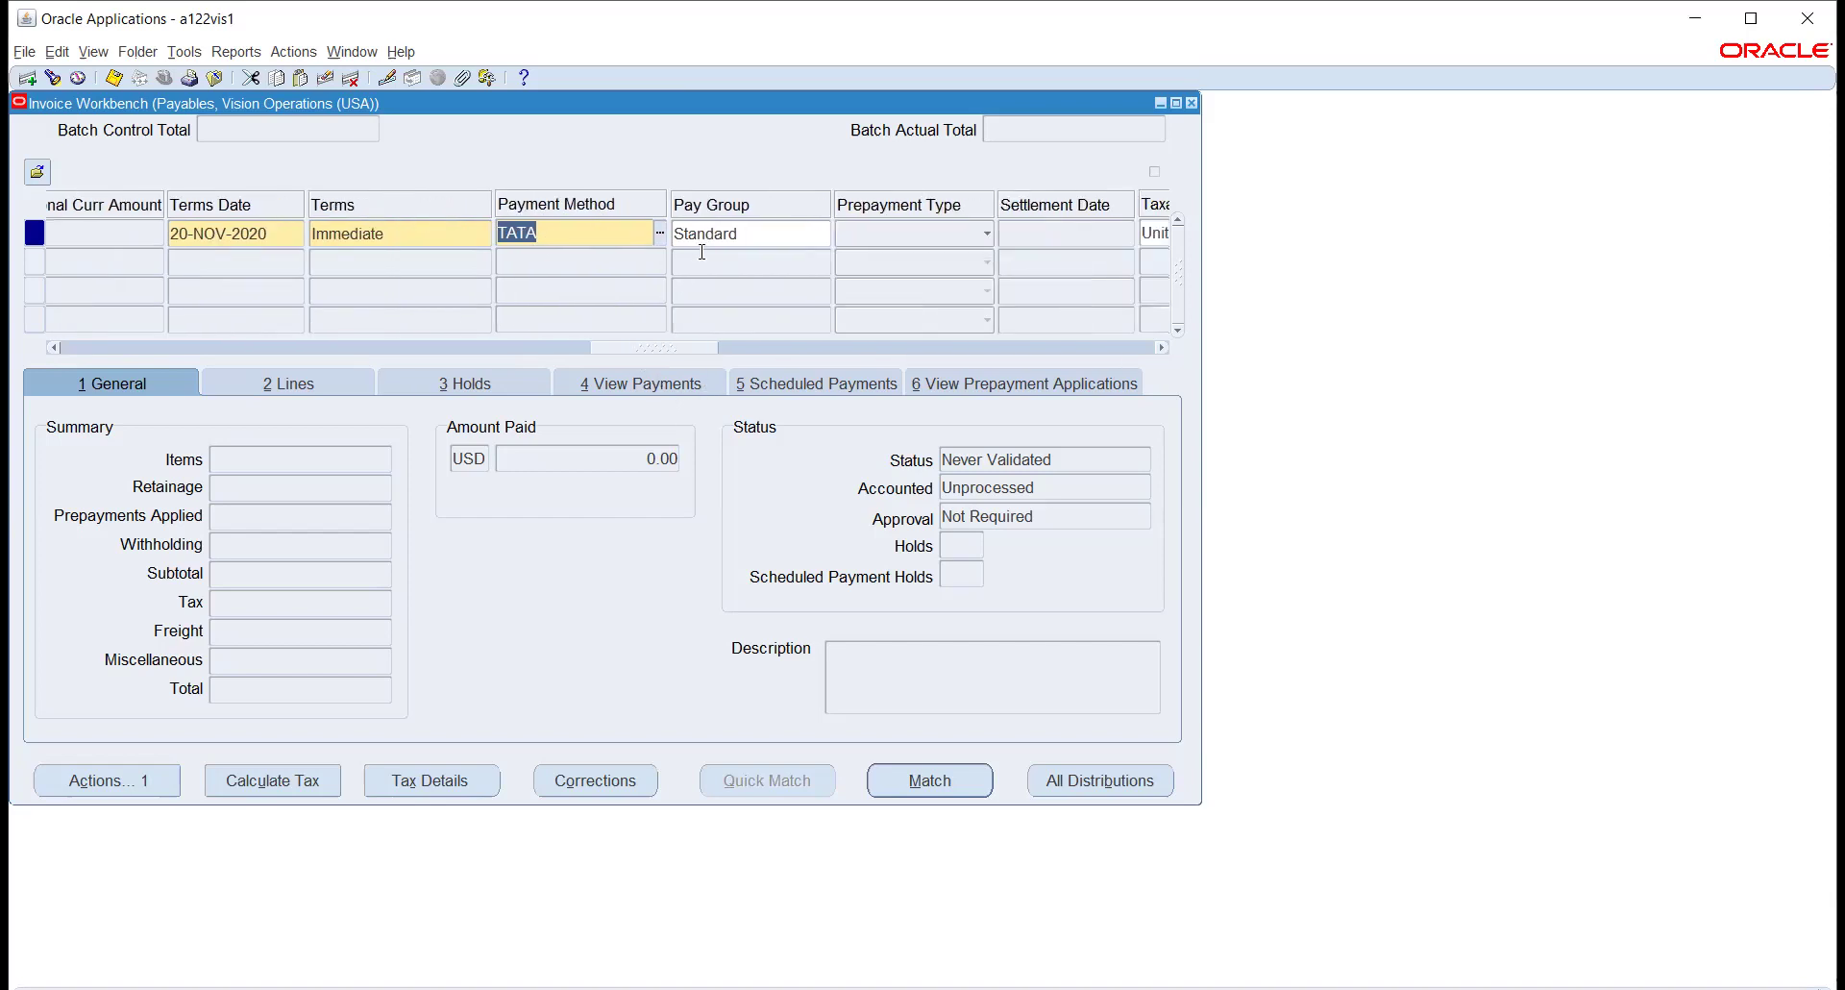
left_click_drag(638, 354, 86, 325)
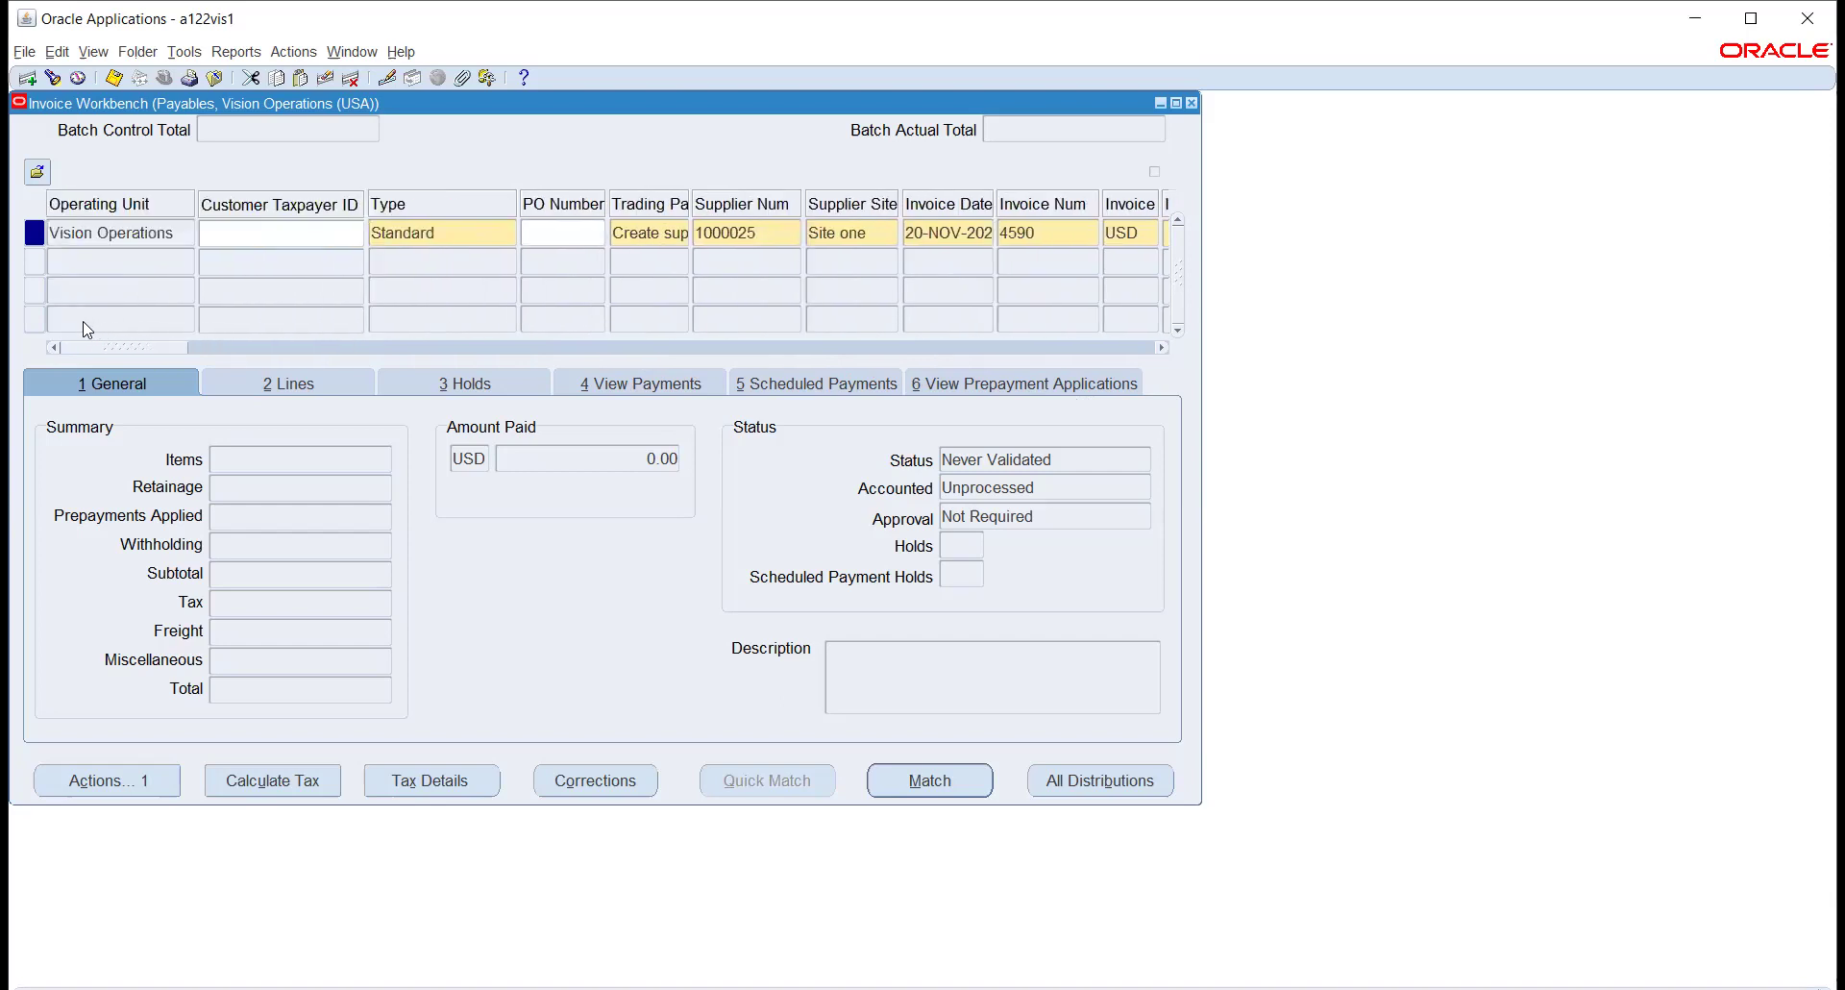
- Add a 10,000.00 line on the invoice's Lines tab
left_click(285, 388)
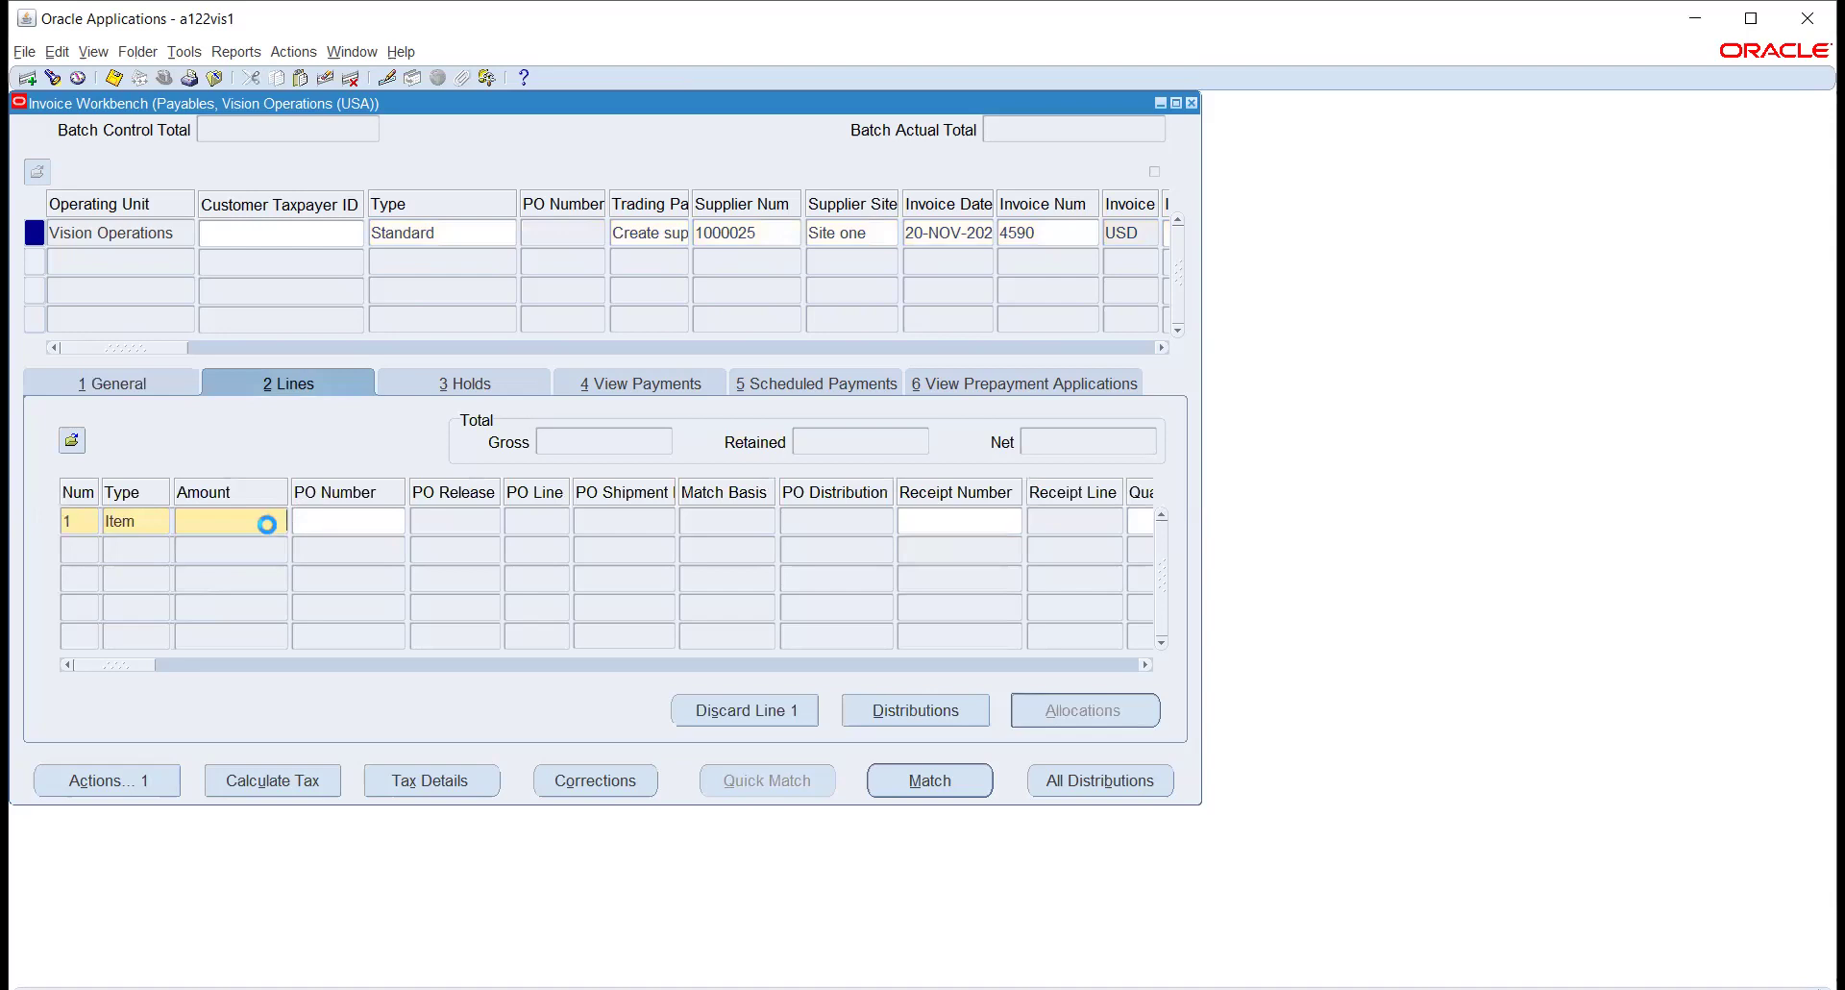
type("10000")
key("Tab")
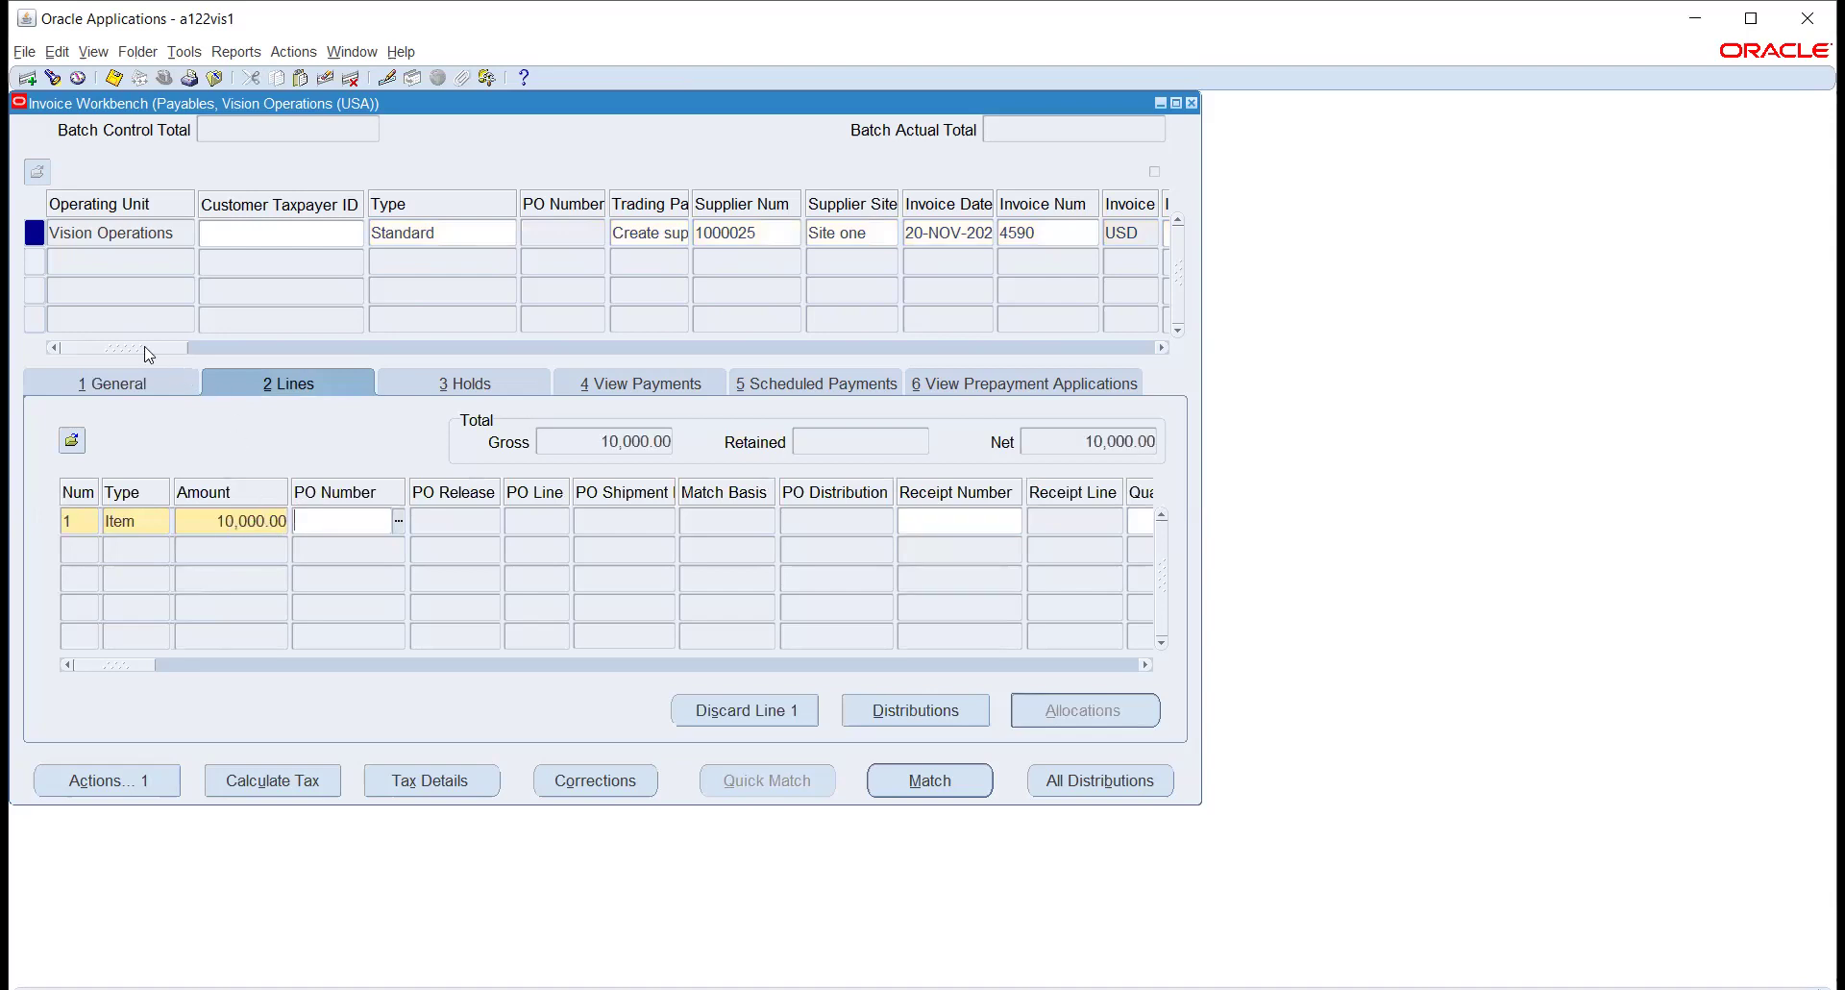
left_click_drag(171, 354, 344, 363)
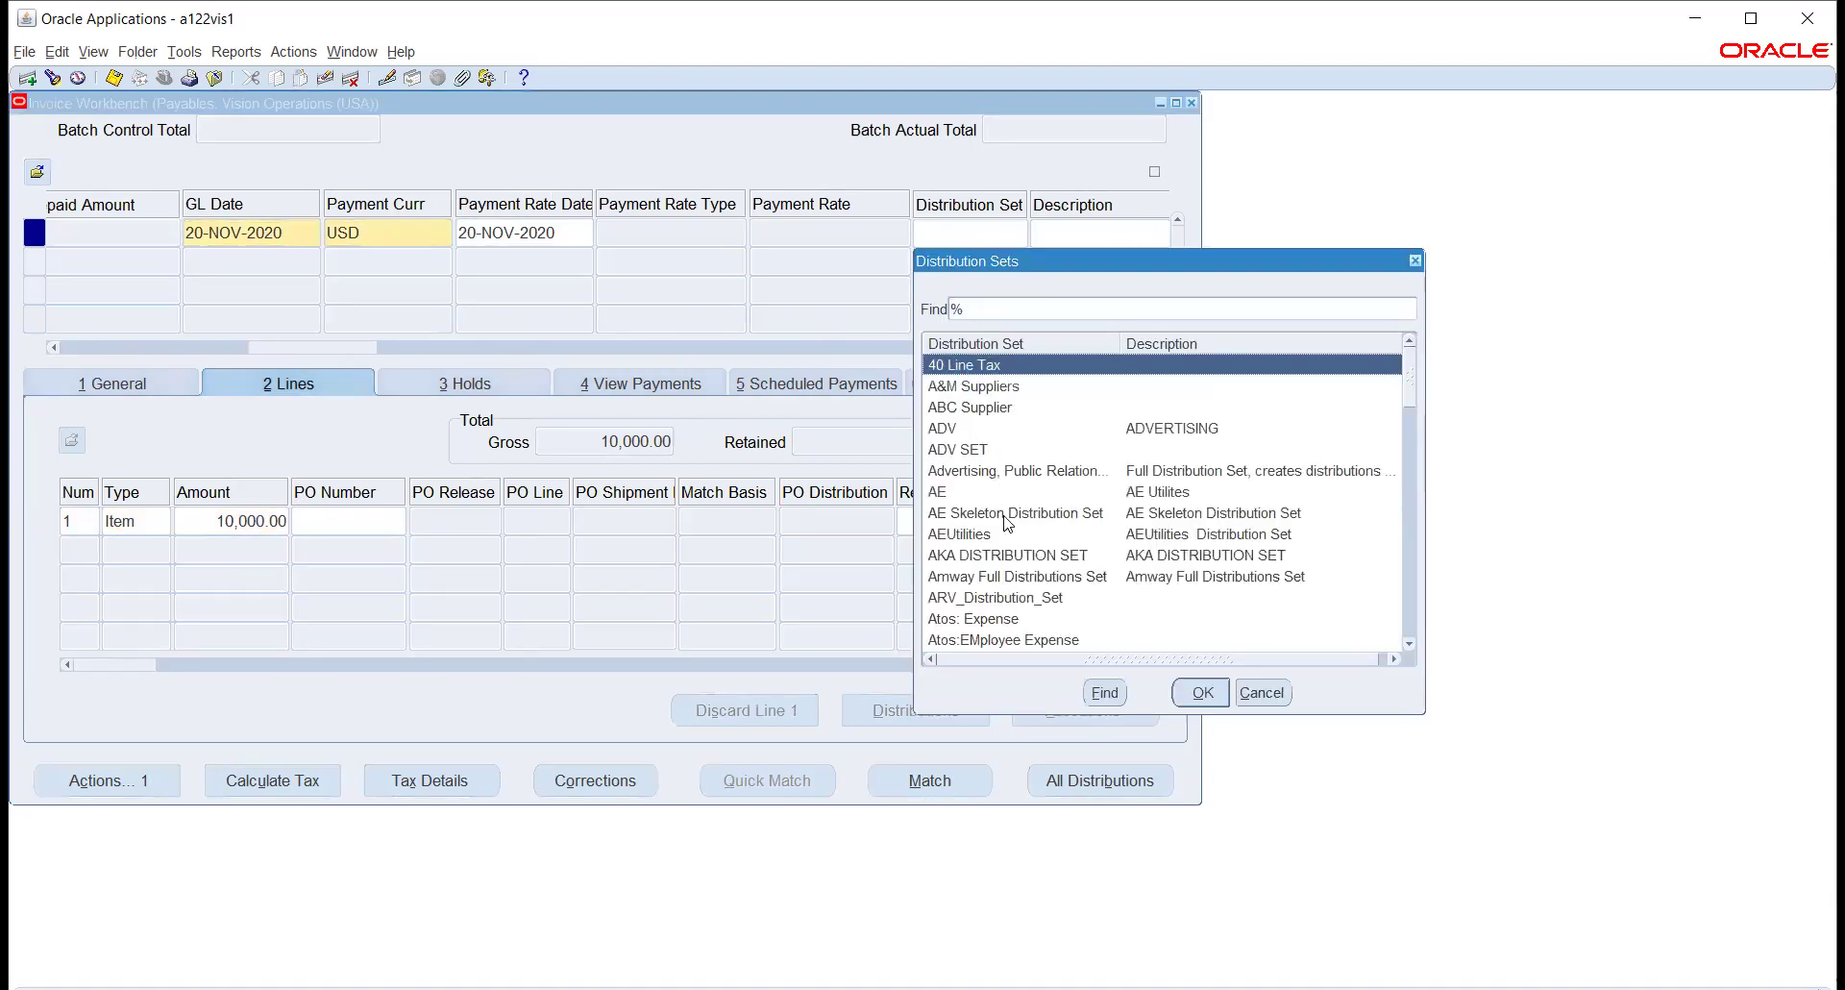
- Apply the B05 Rent distribution set to the line and return to the summary
left_click(980, 449)
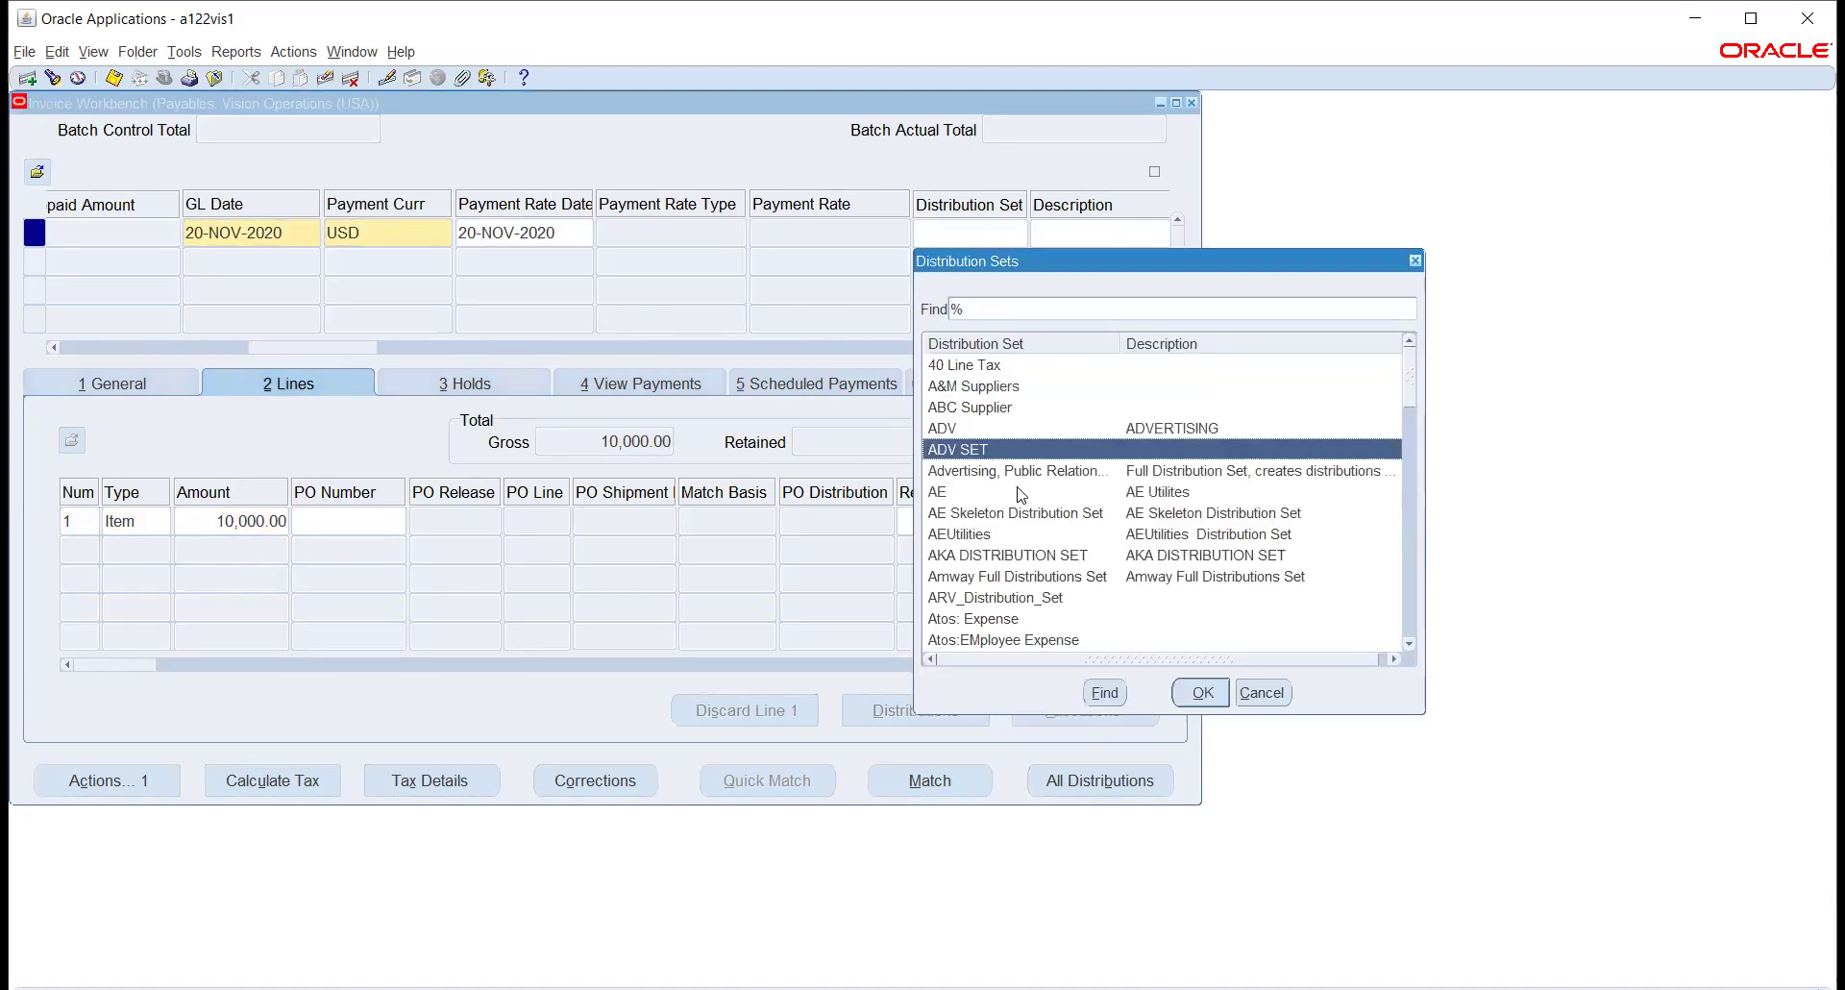
scroll(1020, 492, "down", 2)
scroll(1021, 492, "down", 1)
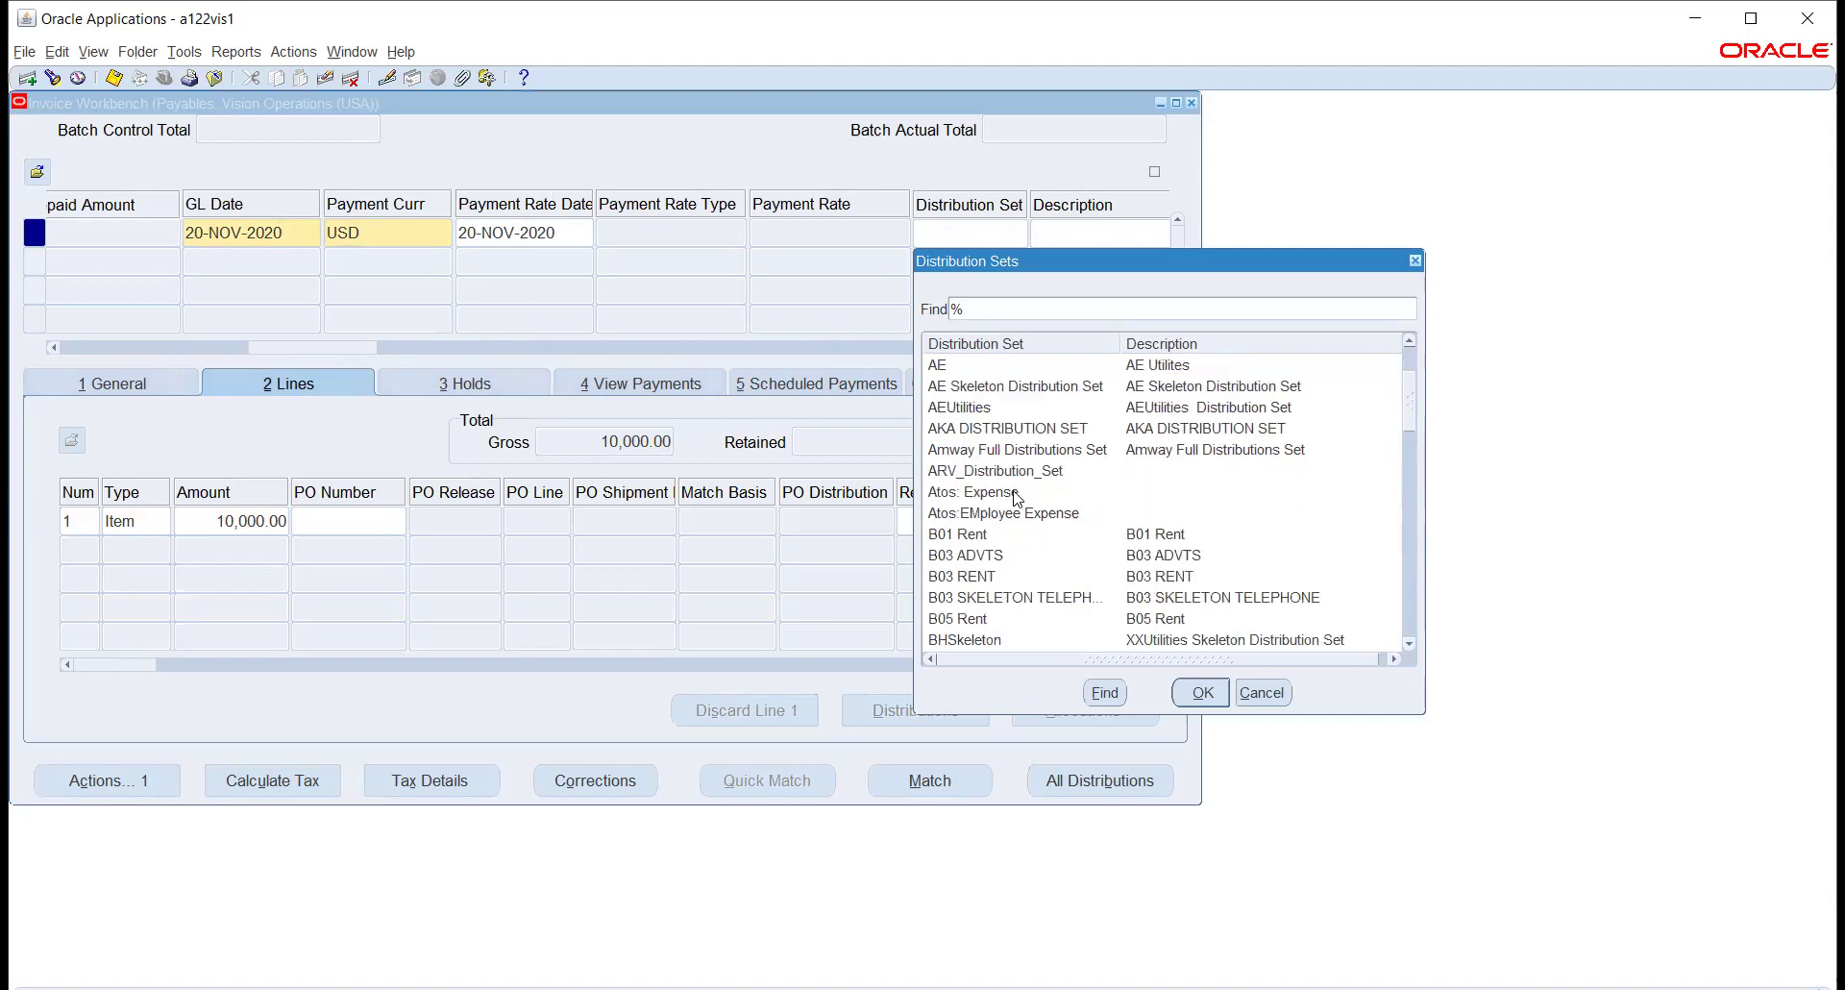
left_click(1014, 489)
left_click(1043, 617)
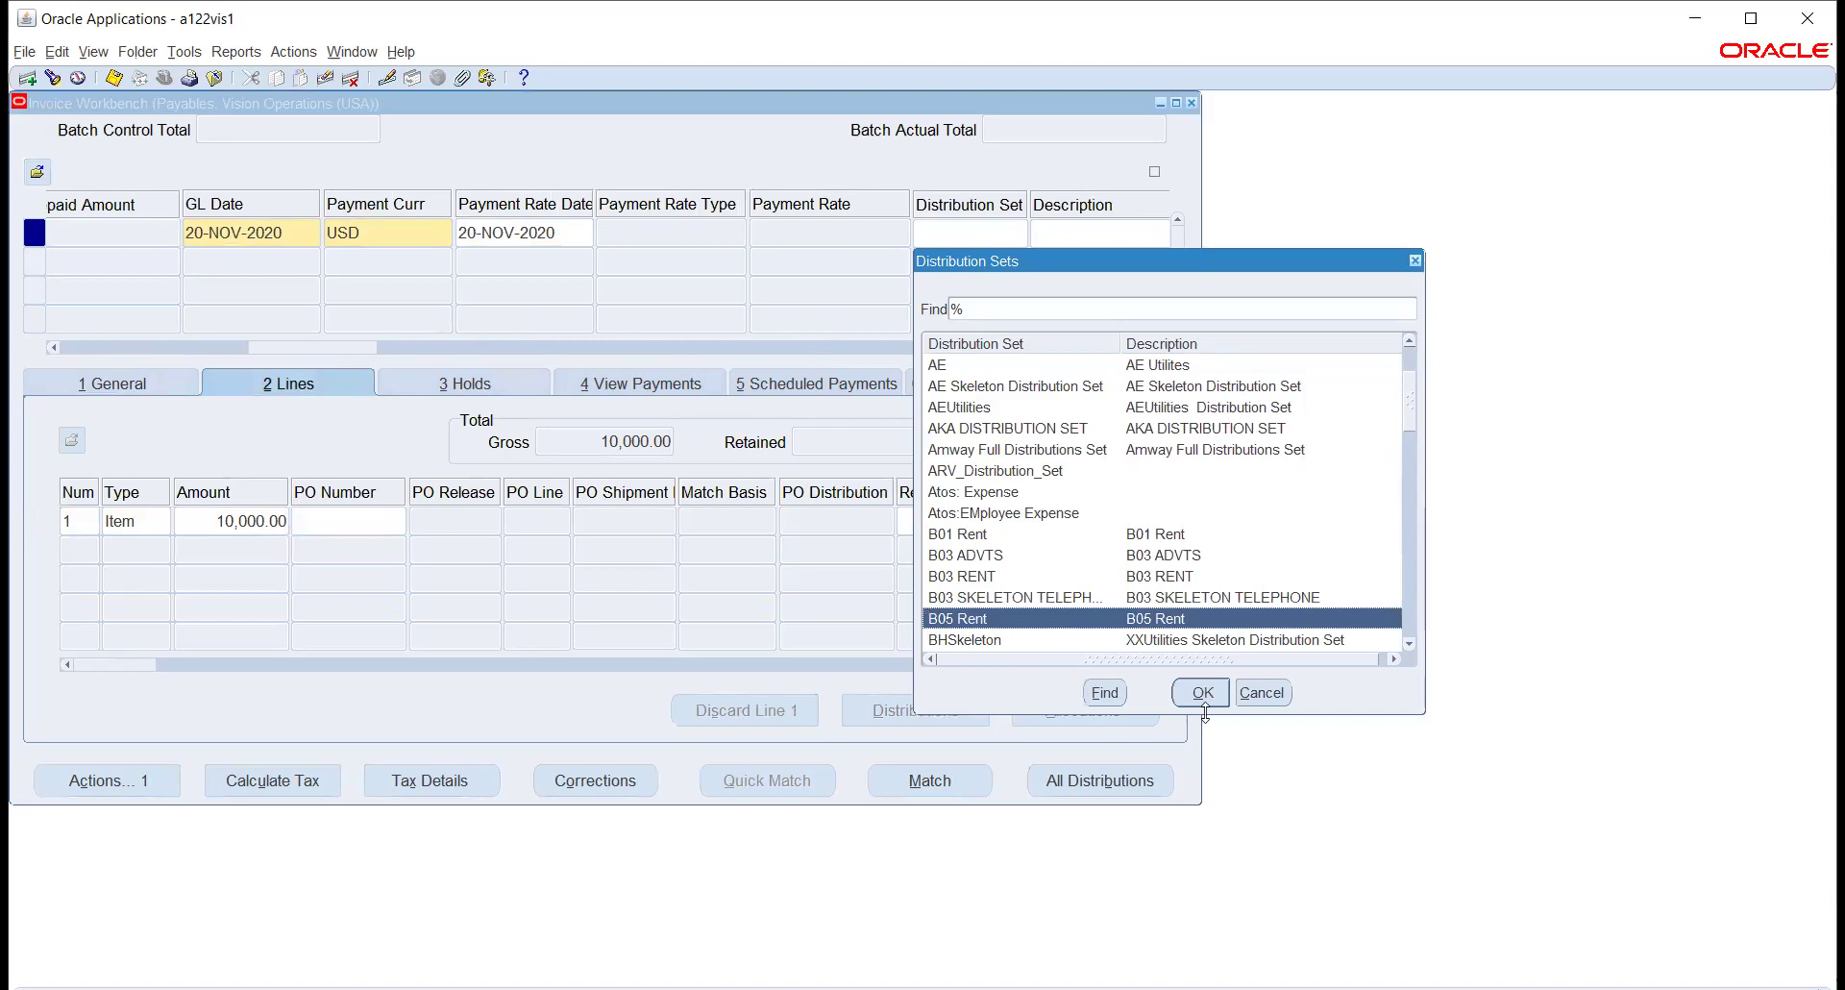
left_click(1206, 692)
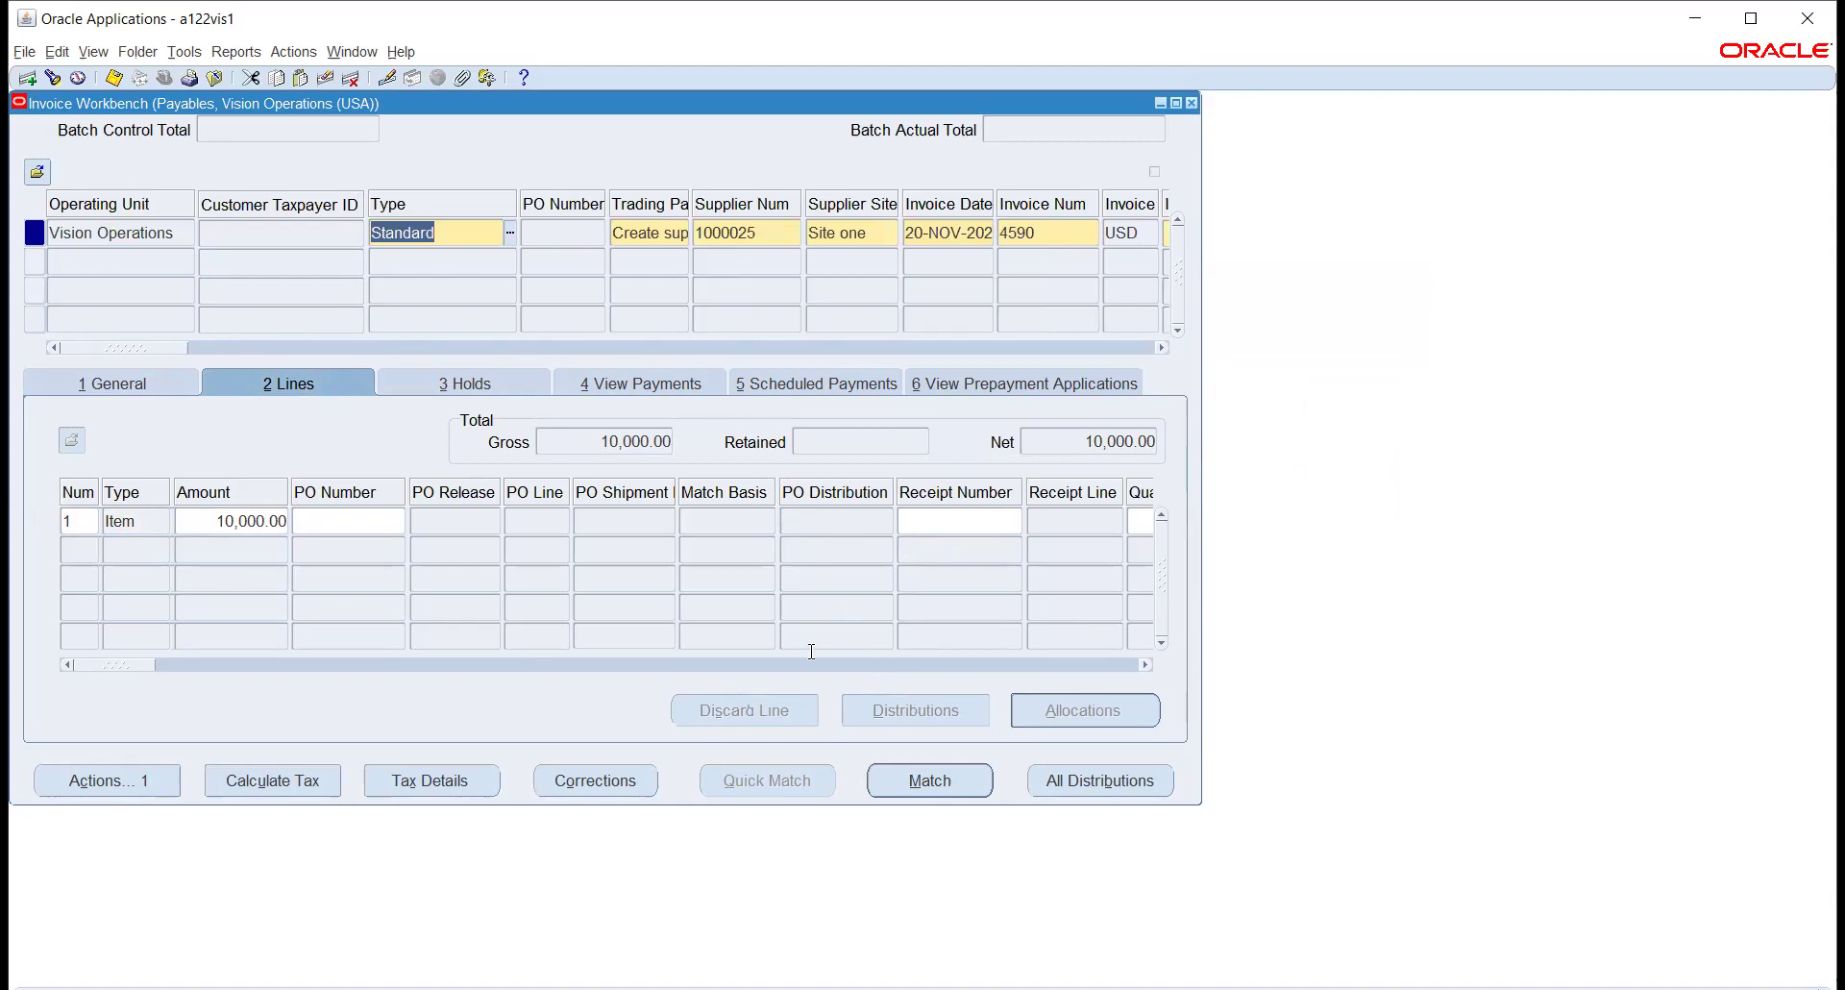
left_click(59, 384)
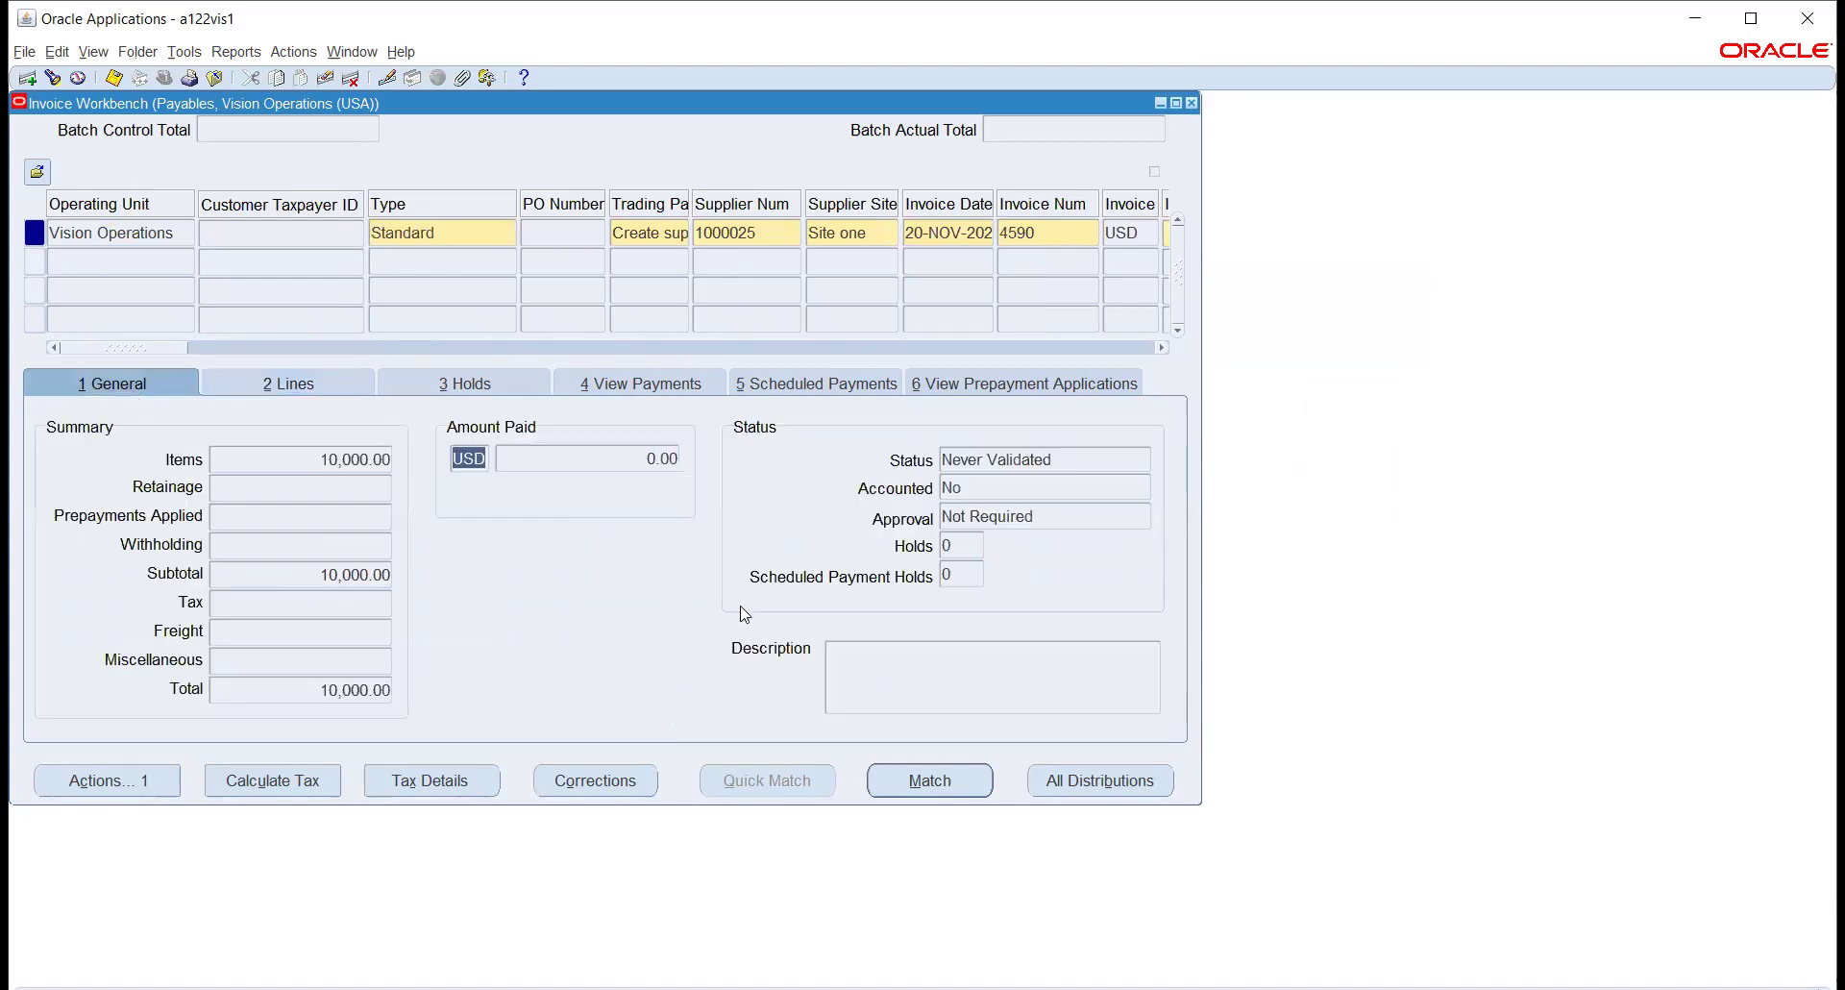
left_click(275, 386)
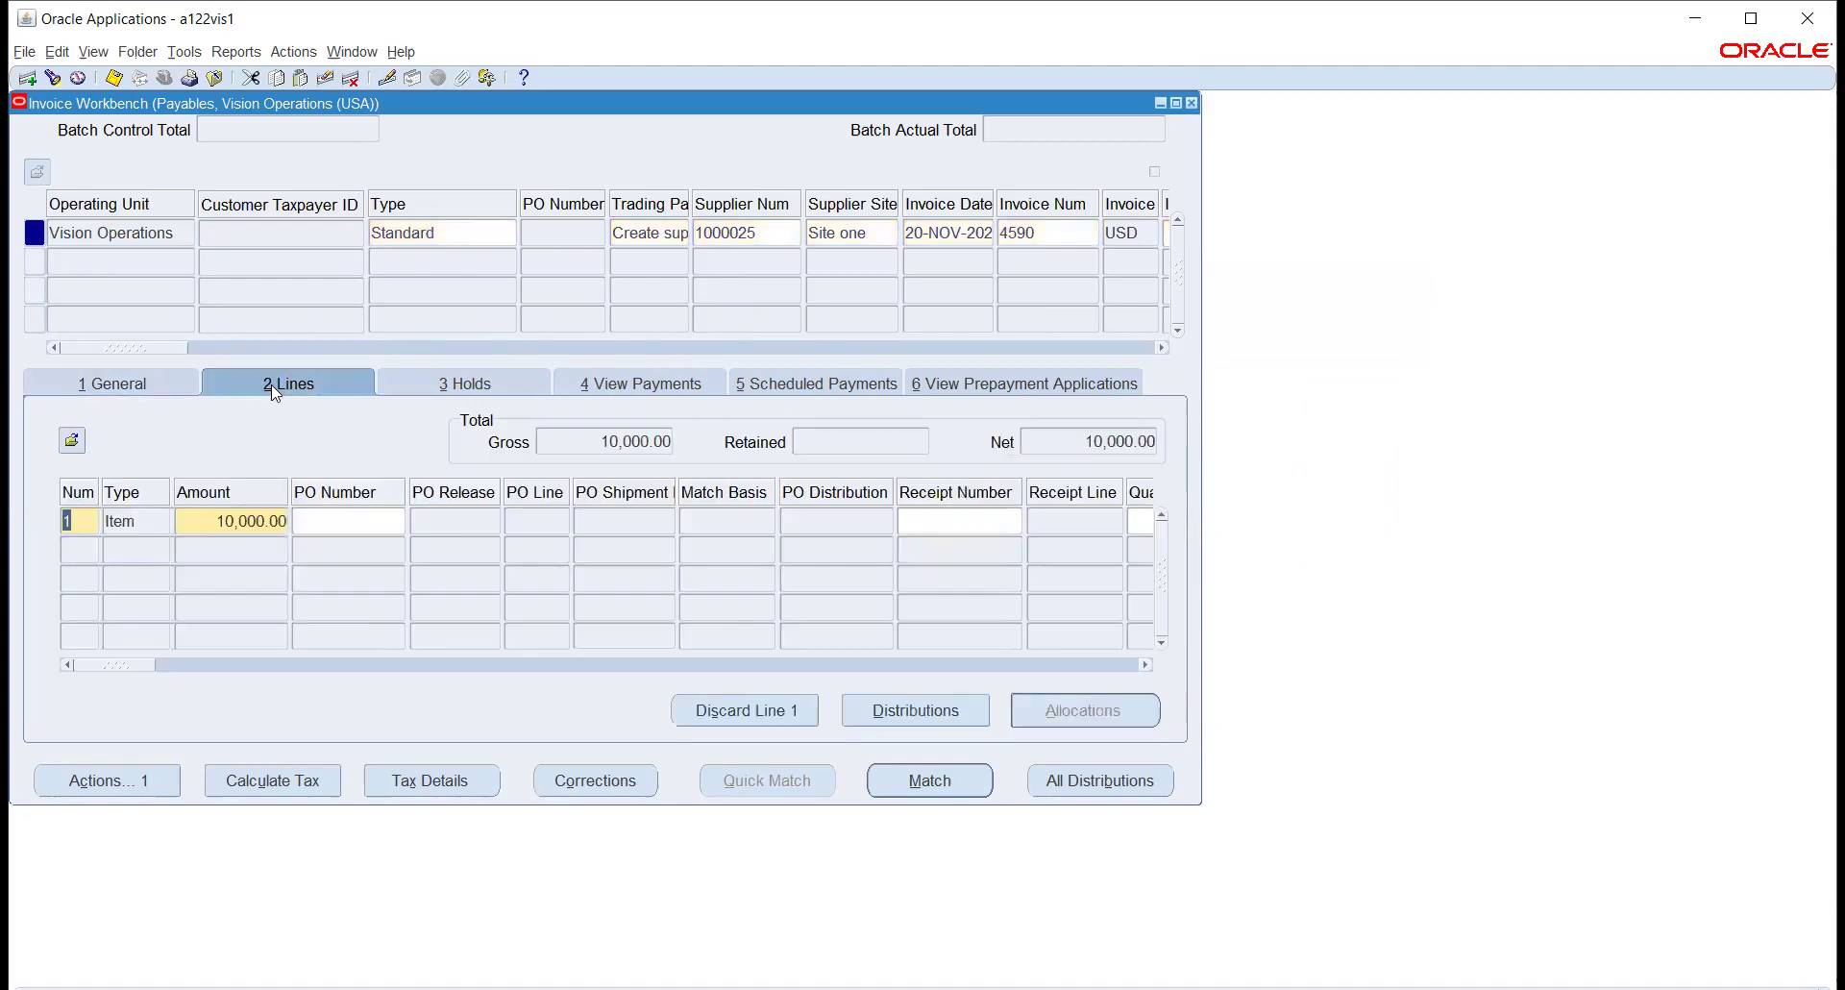
left_click(901, 707)
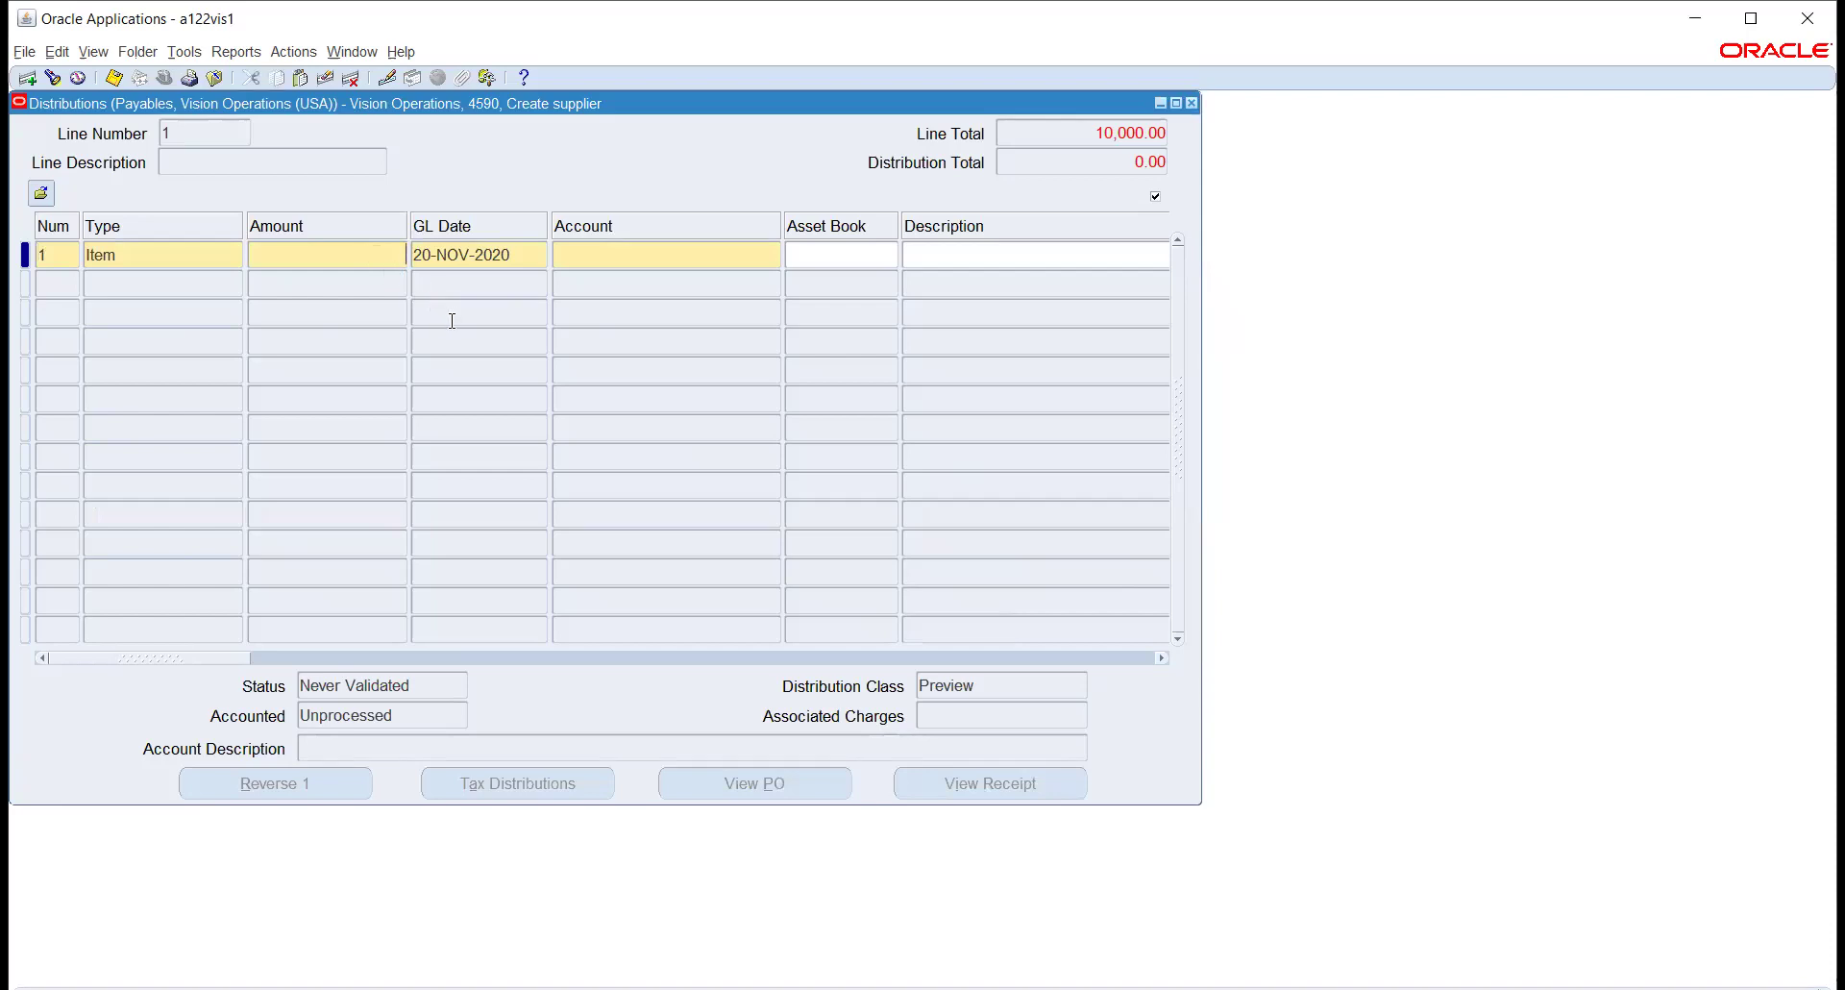
type("10000")
key("Tab")
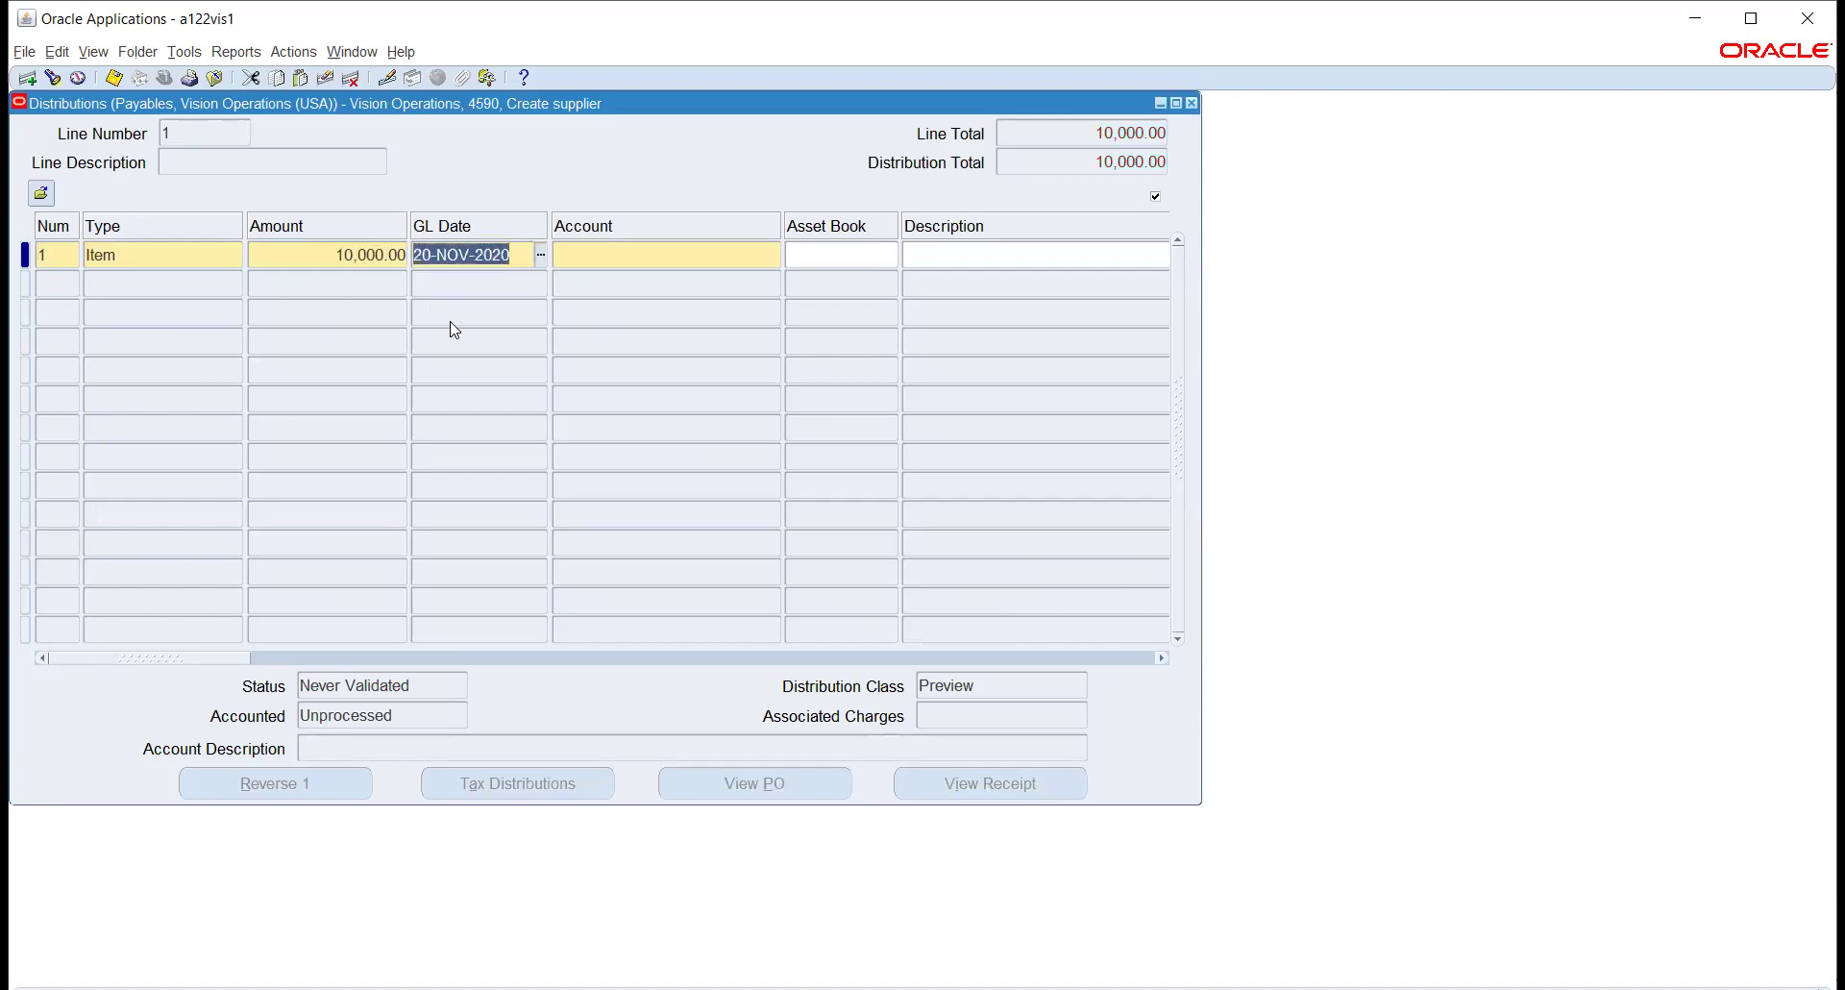
key("Tab")
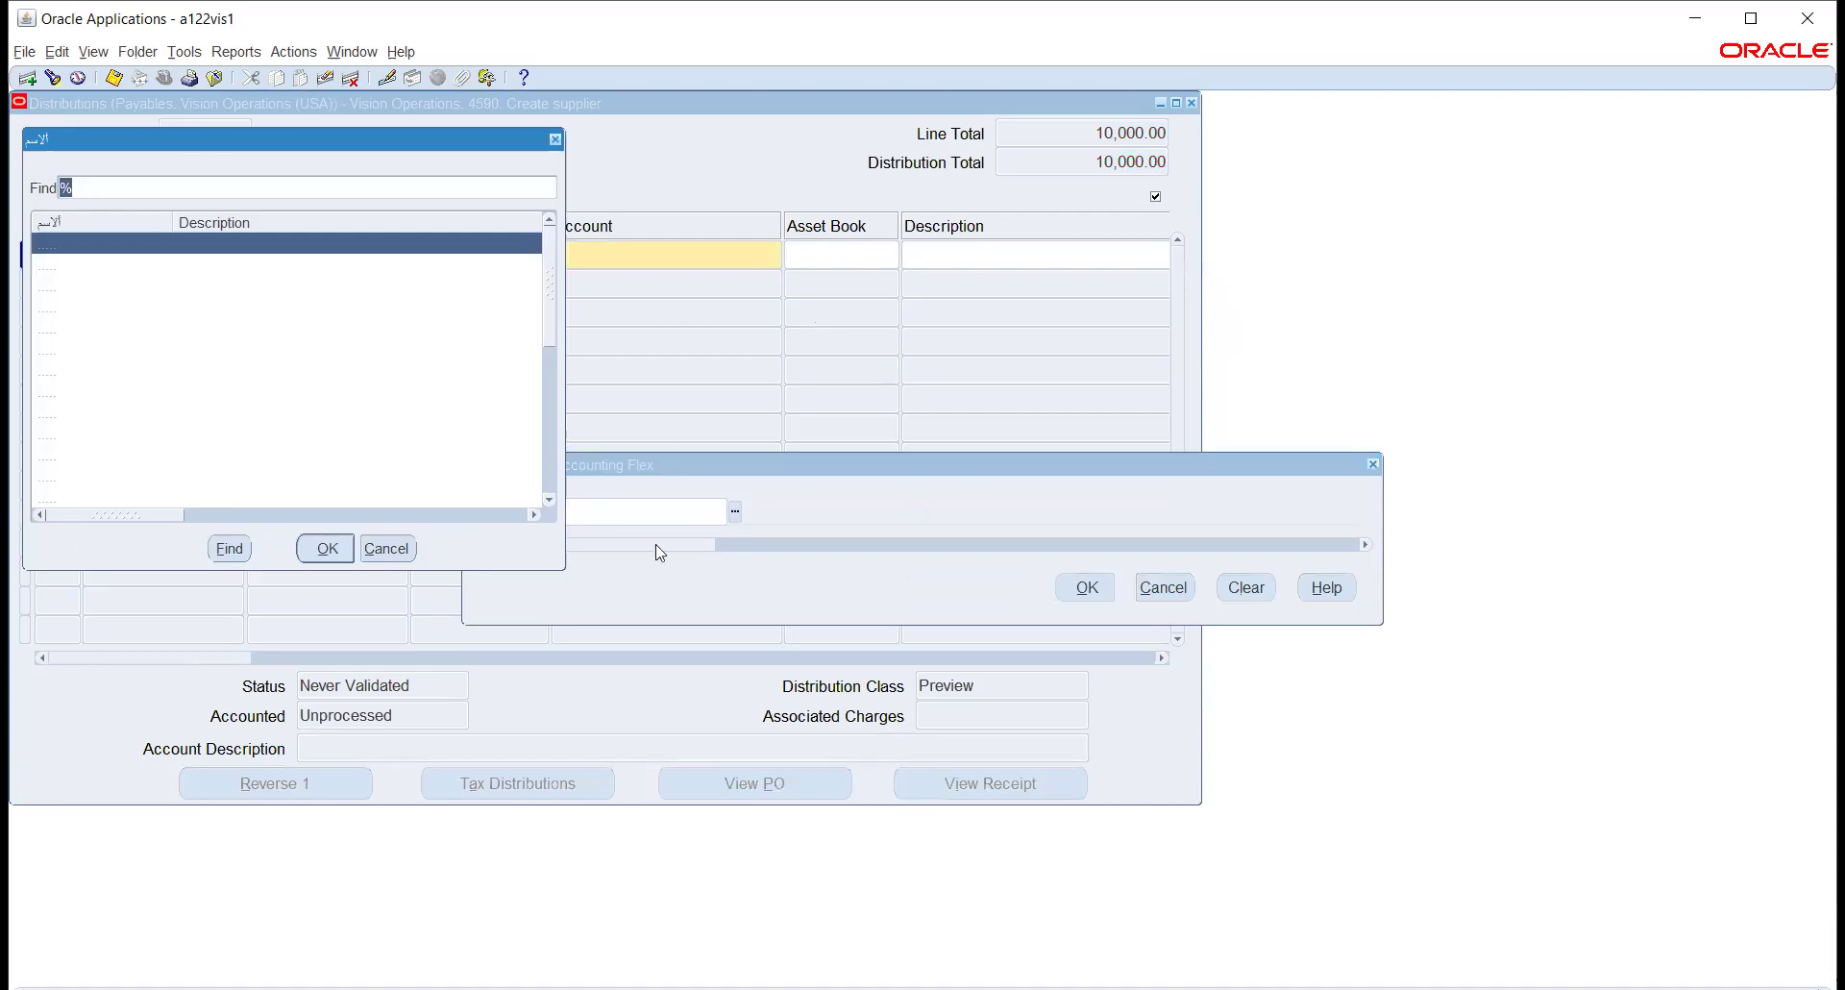
left_click(324, 548)
left_click(1085, 587)
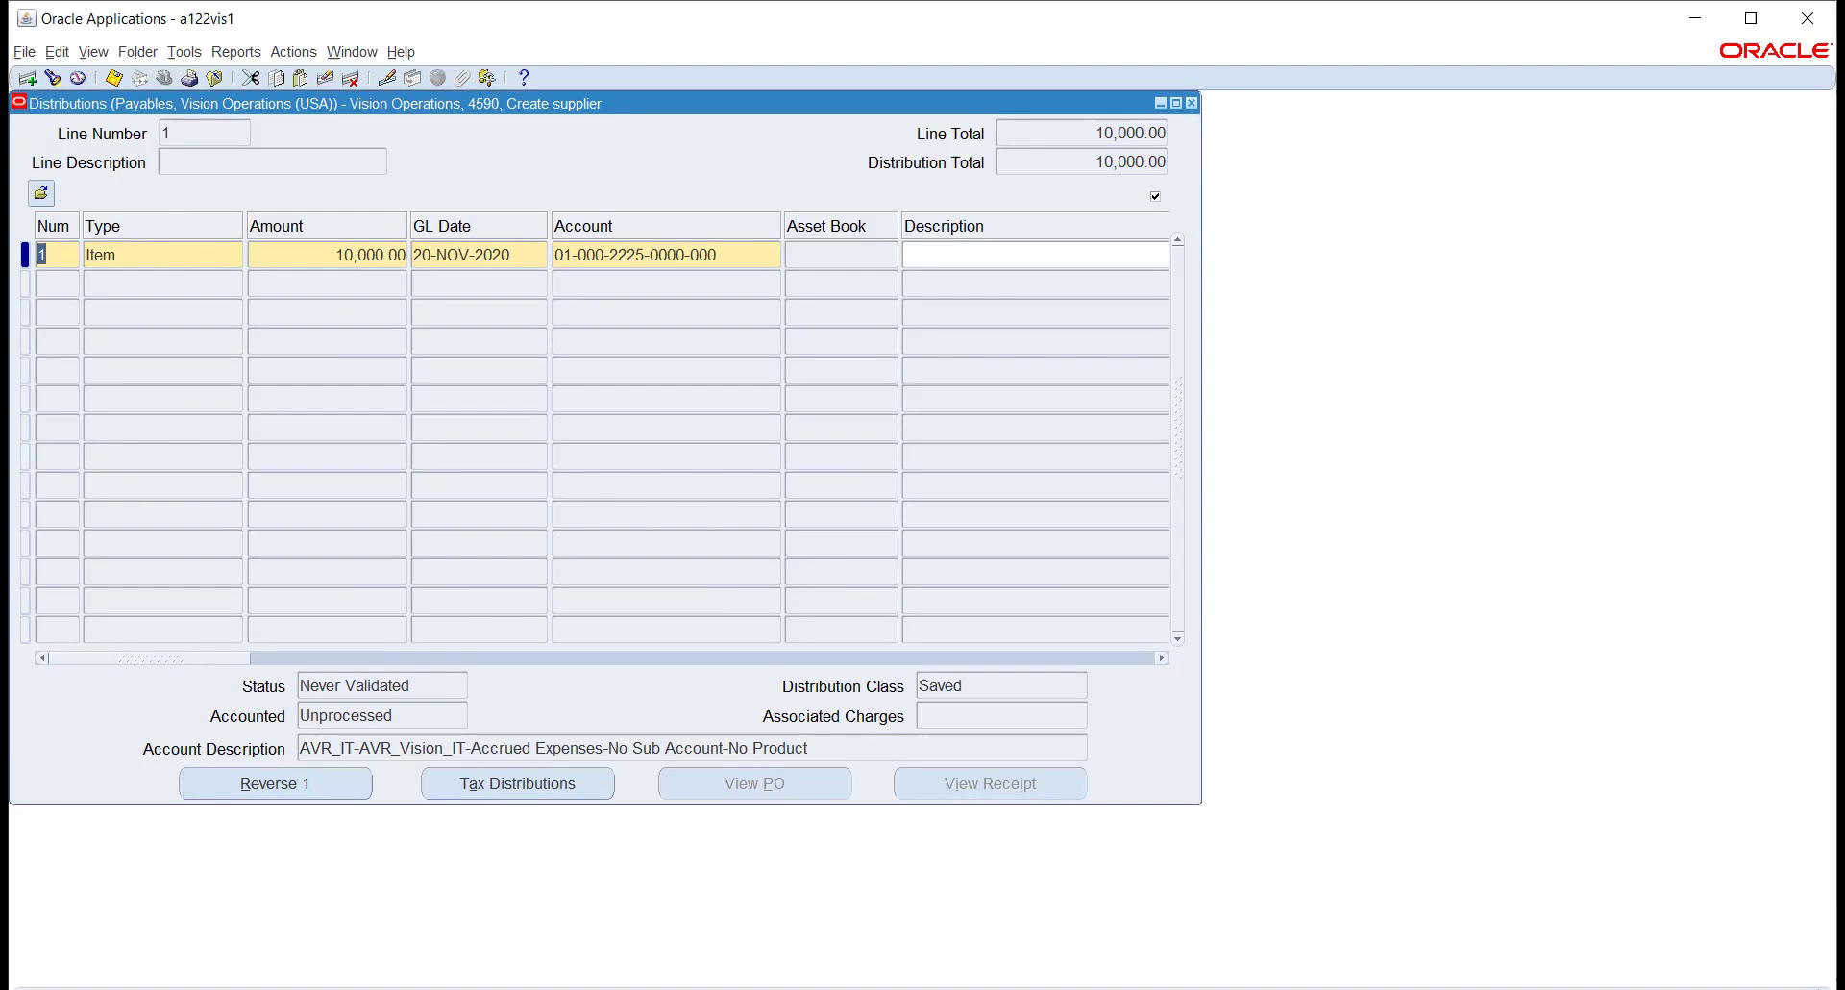
- Validate invoice 4590 from its General tab, producing 700.00 tax, a 10,700.00 total and one hold
left_click(1193, 104)
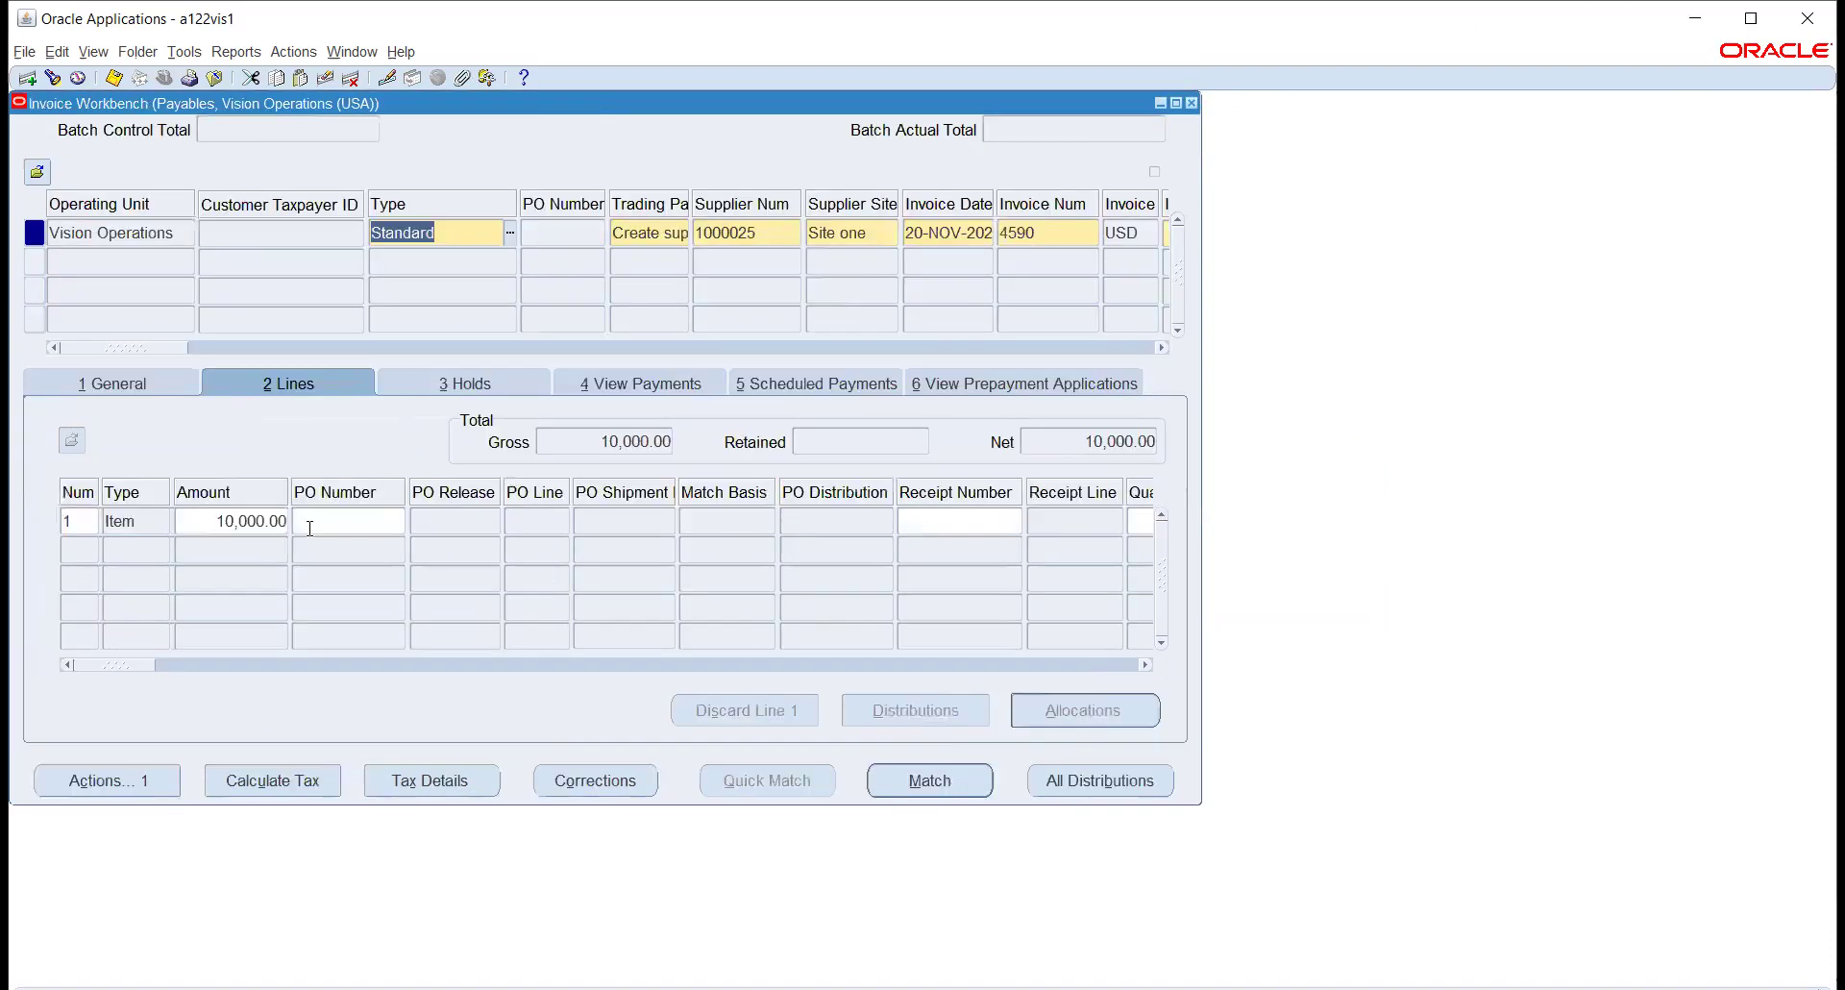
left_click(111, 384)
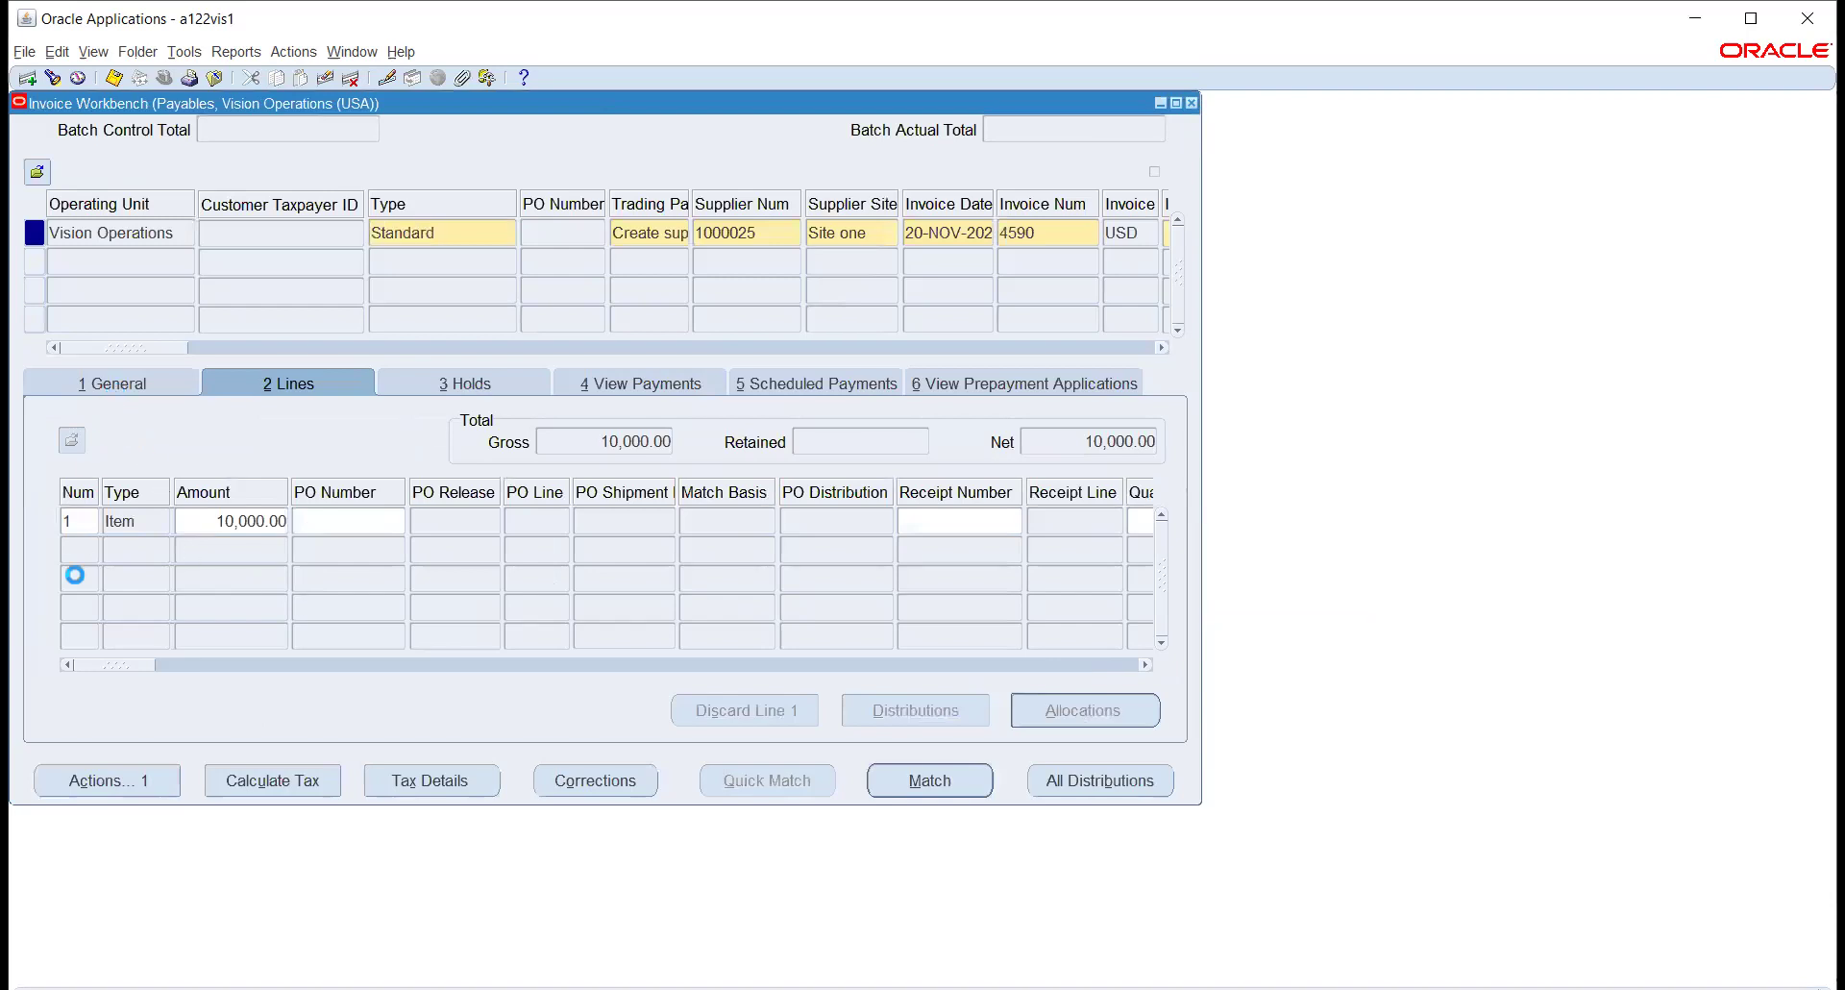
left_click(96, 778)
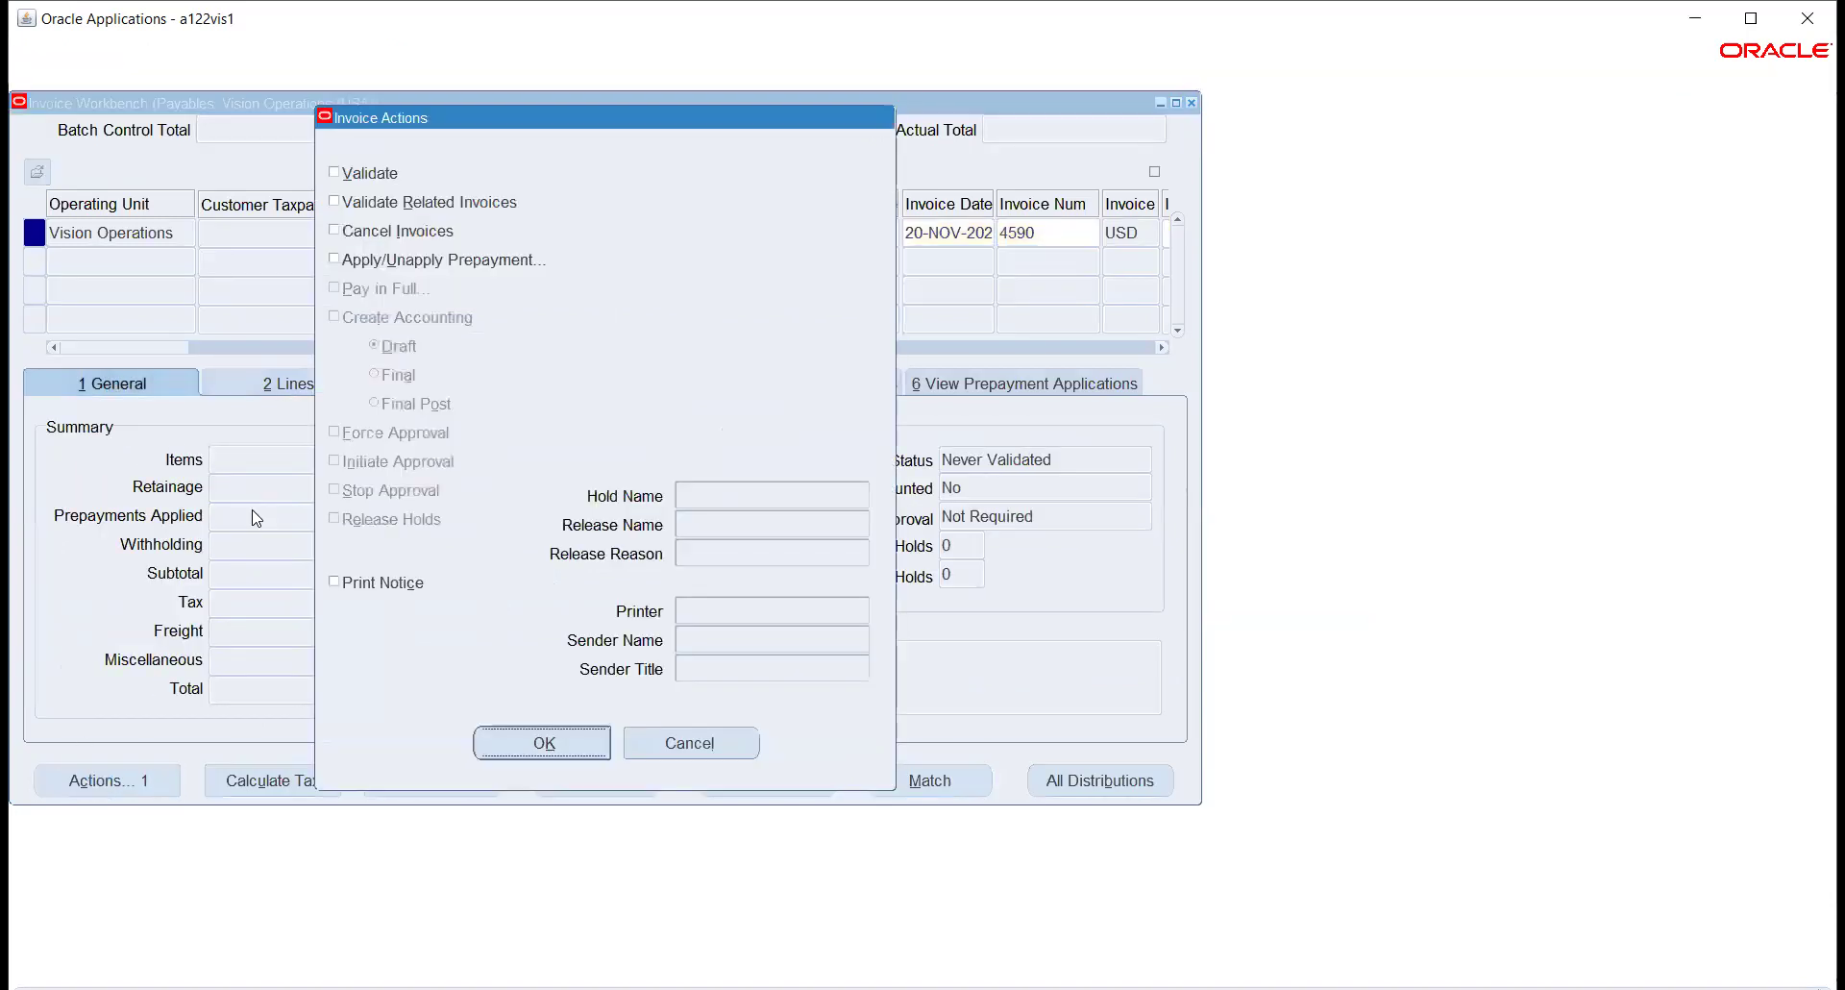
key("space")
left_click(536, 742)
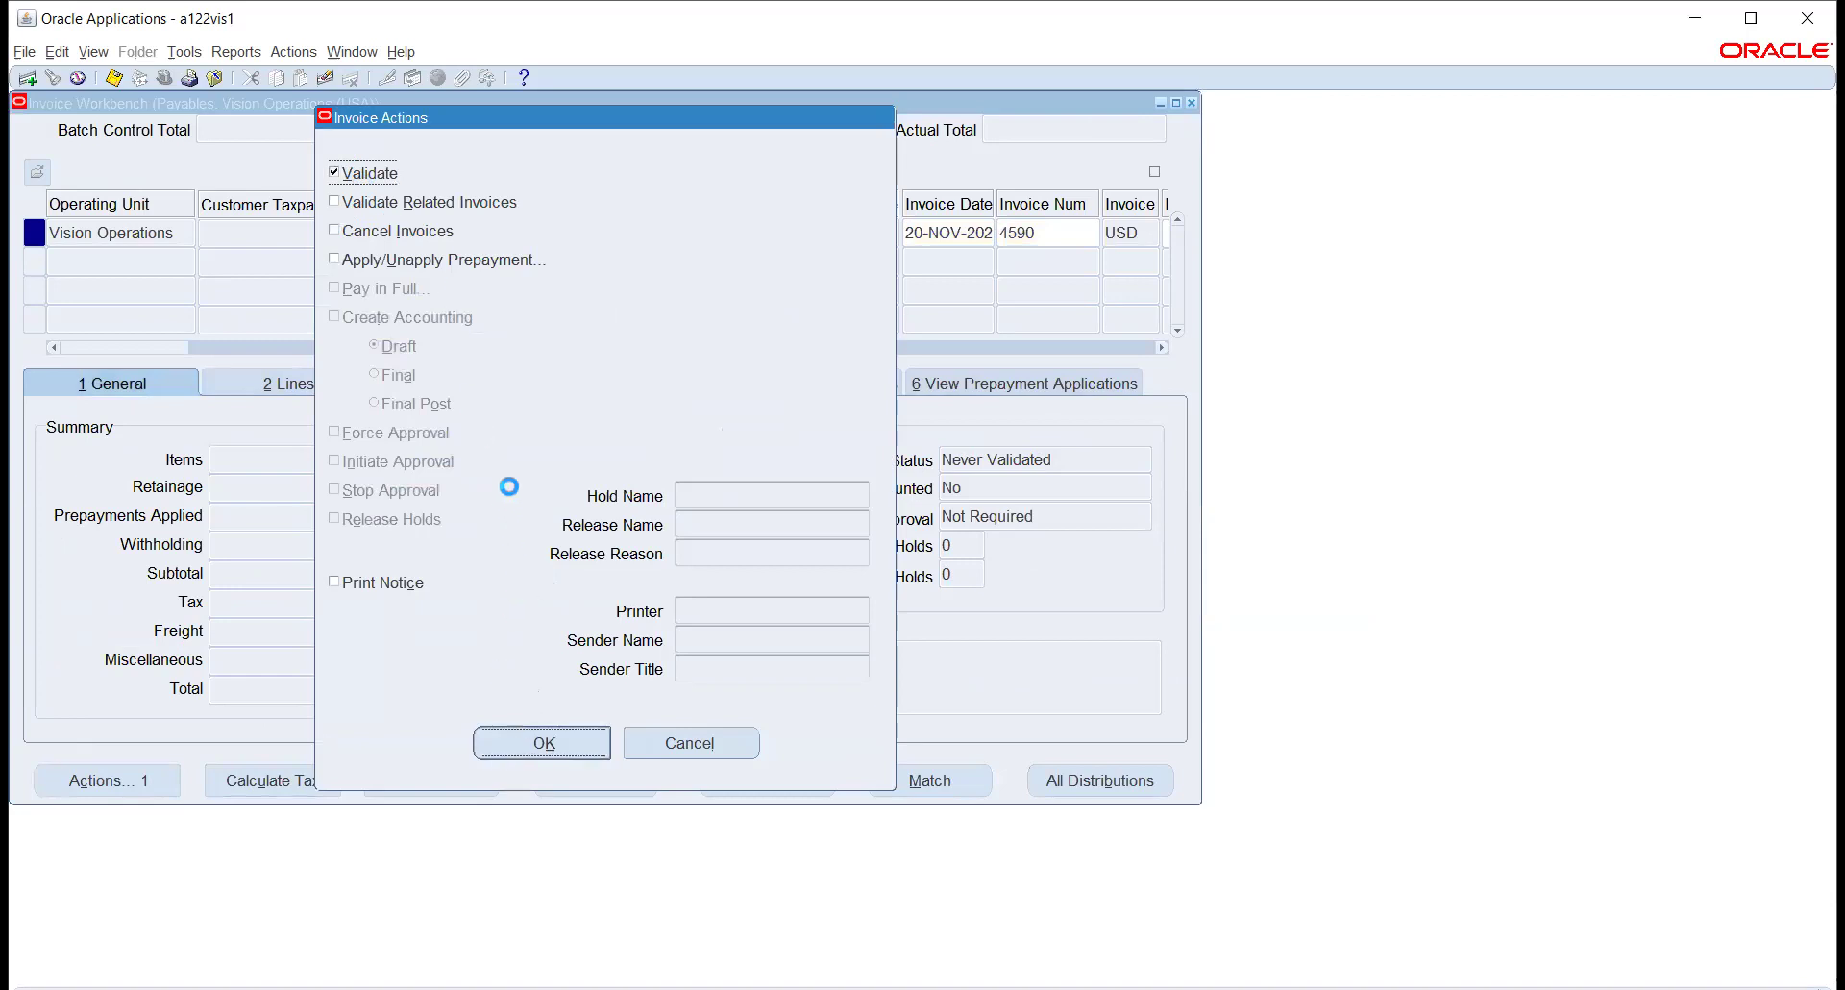
left_click(292, 694)
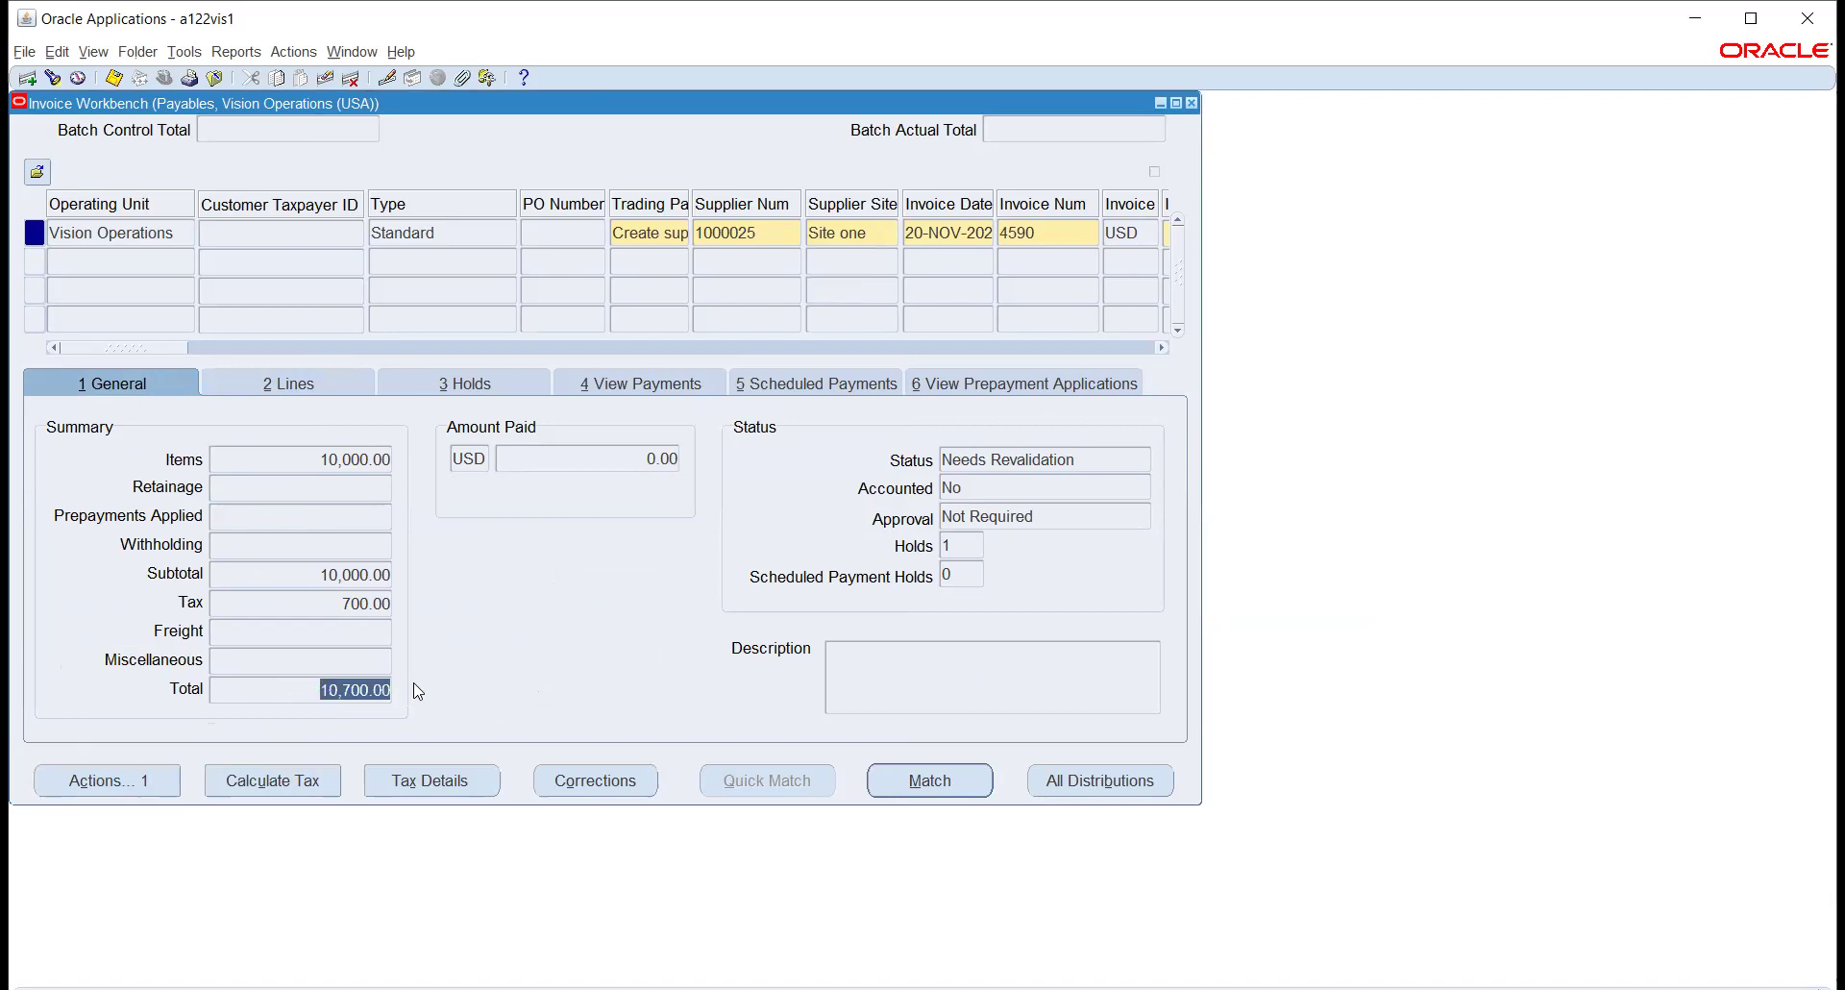
- Change invoice 4590's invoice amount from 10,000.00 to 10,700.00
left_click_drag(134, 347, 197, 348)
left_click(623, 229)
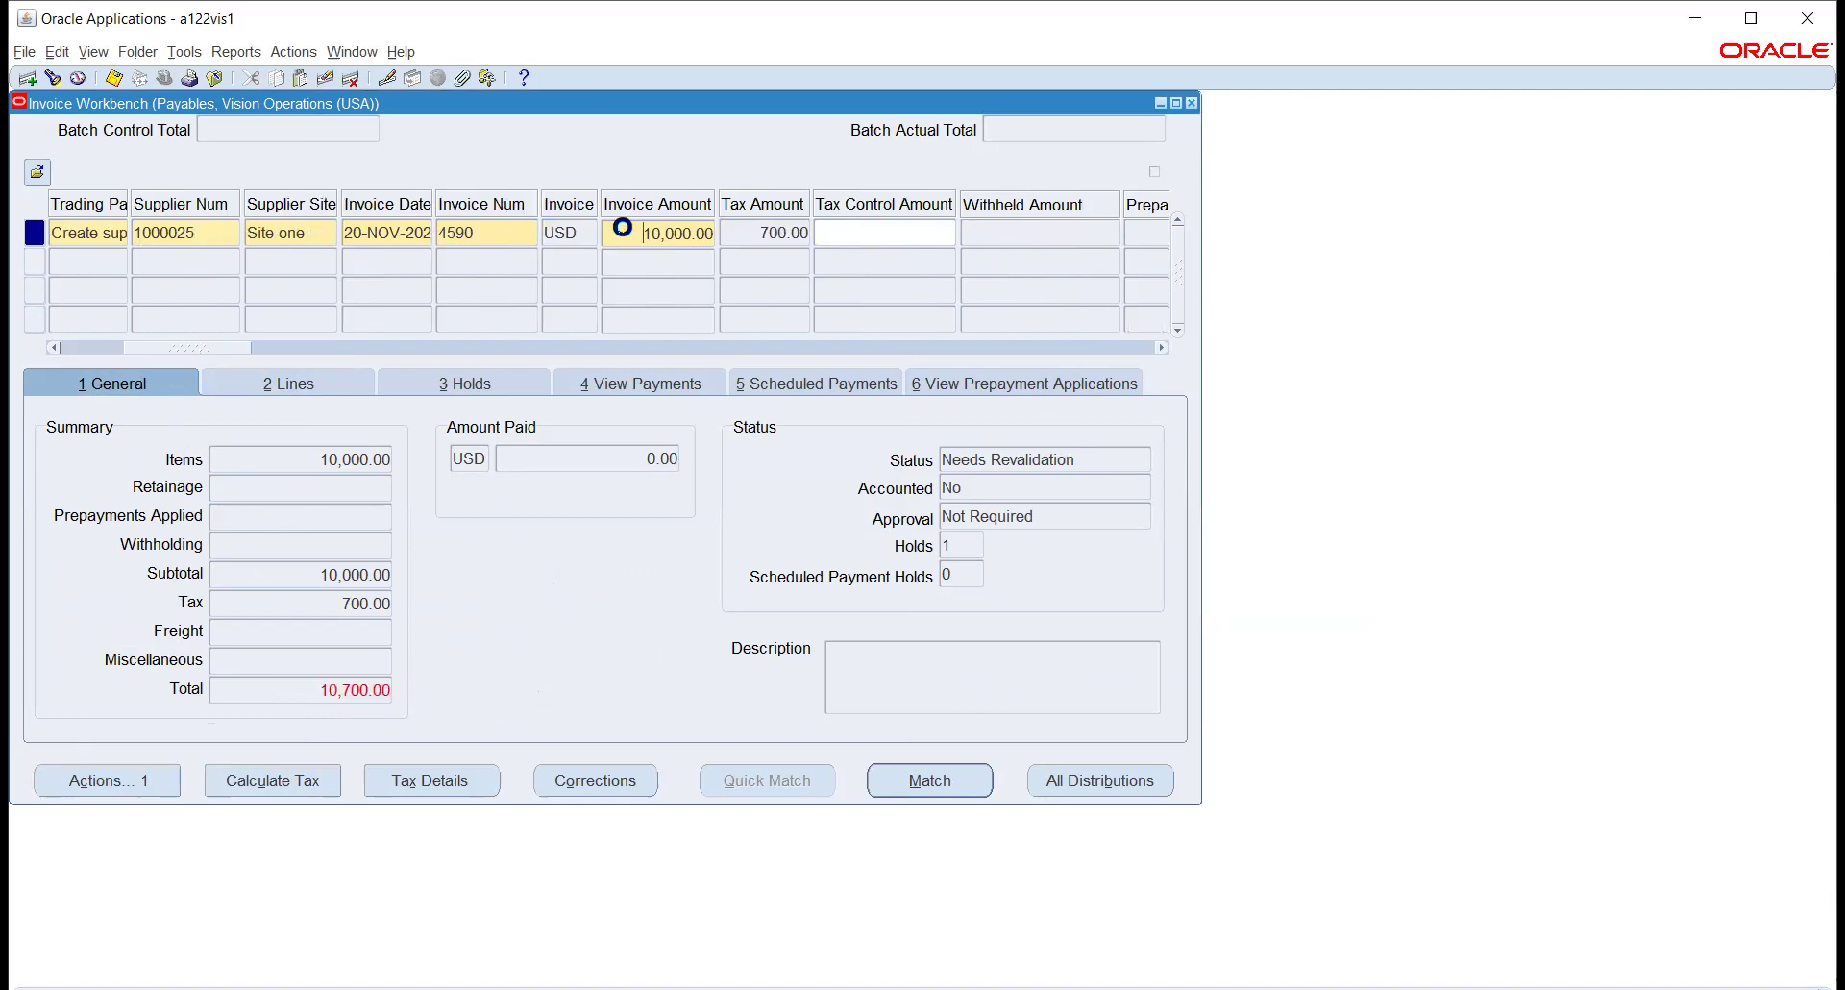
double_click(625, 227)
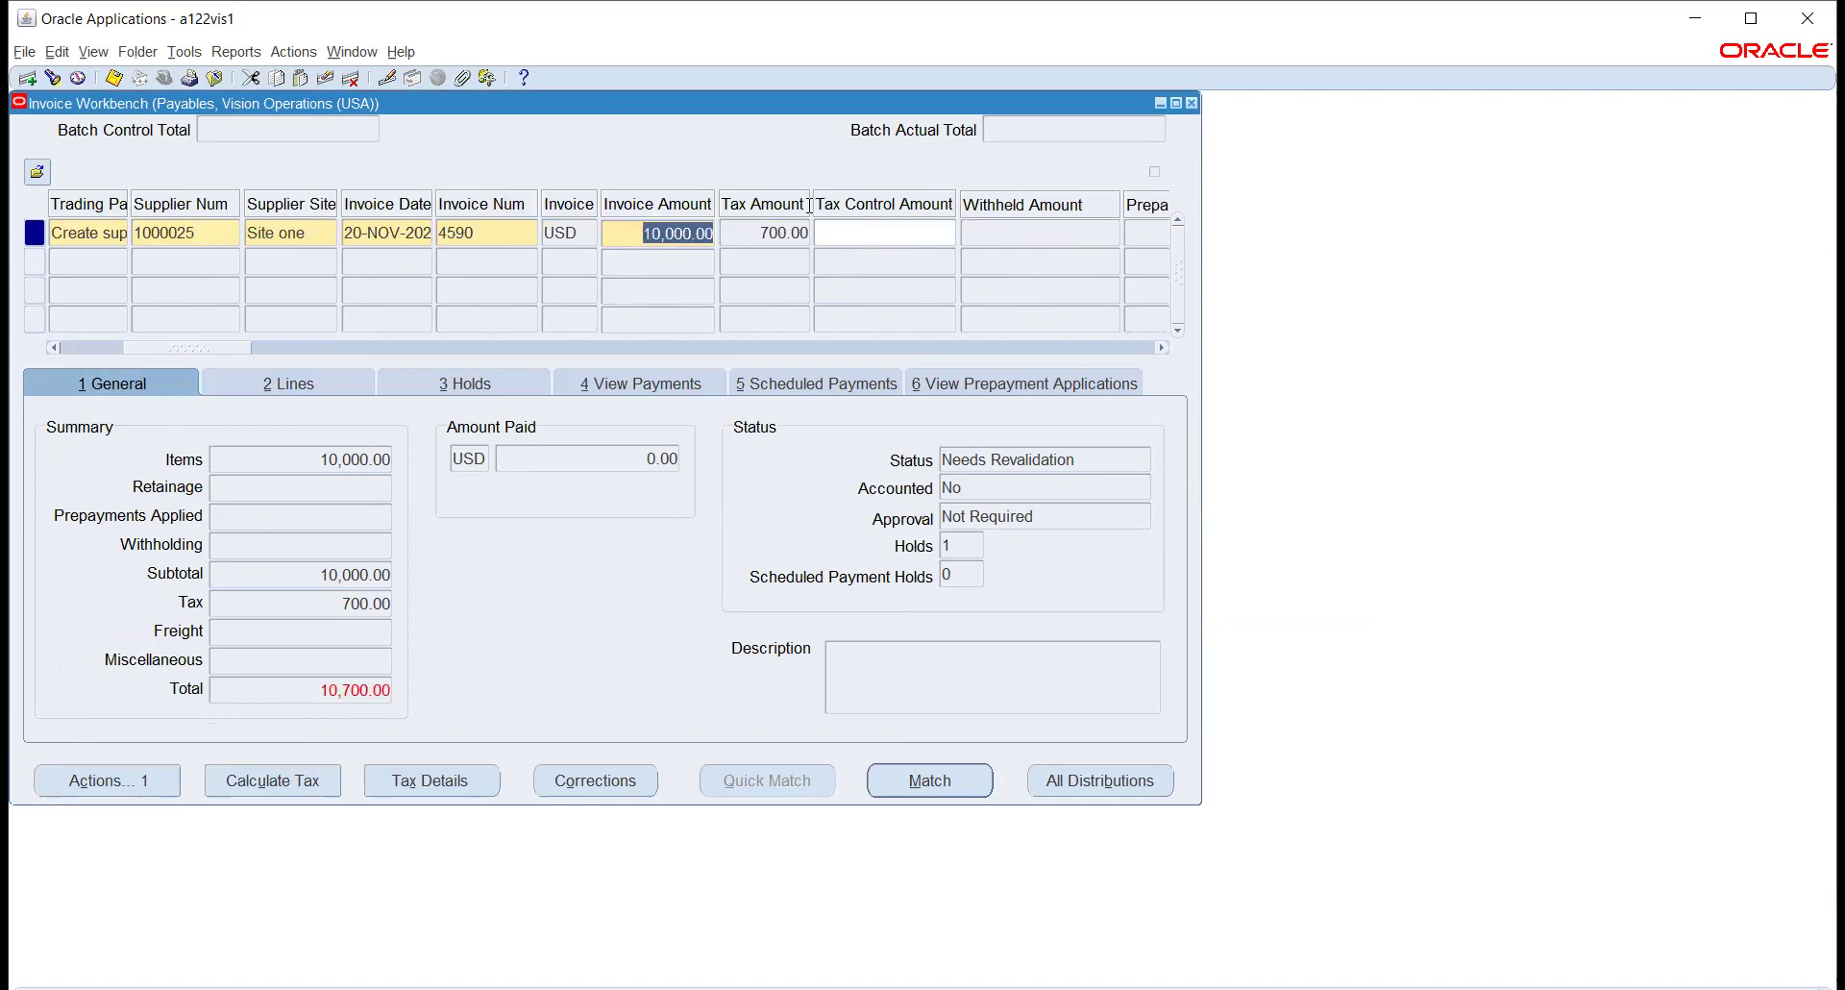
type("10,700.00")
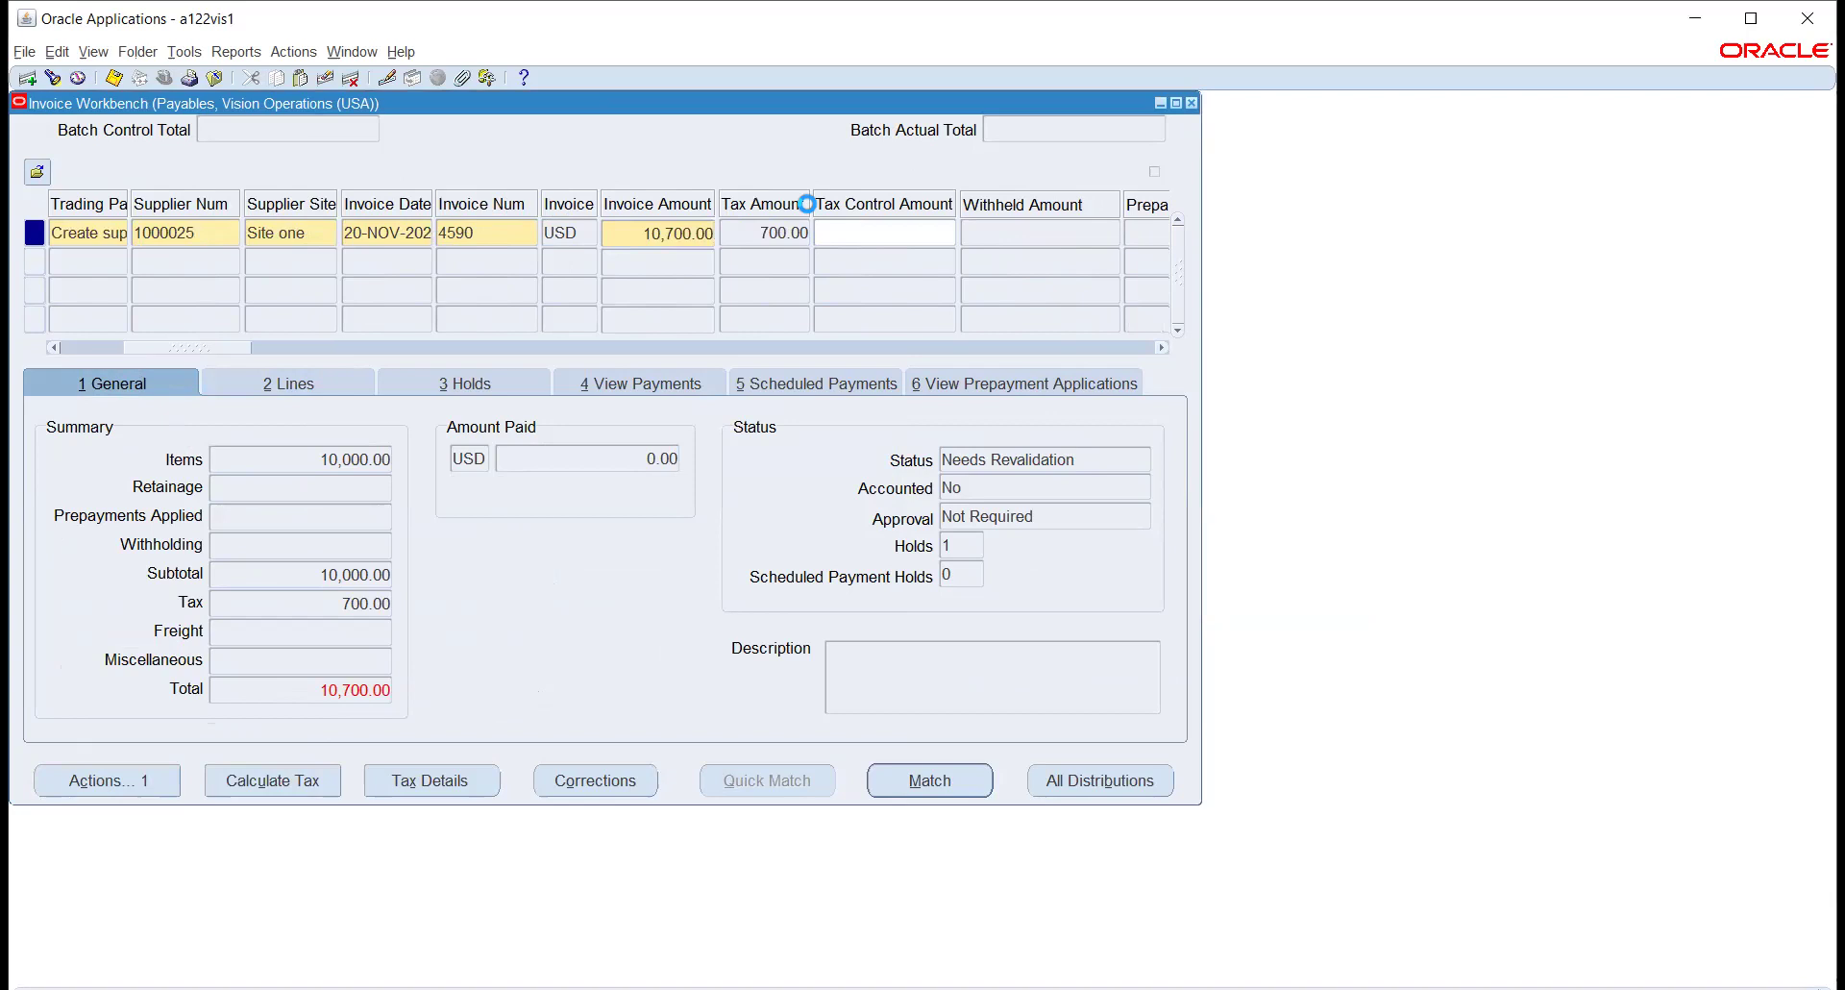
left_click(803, 231)
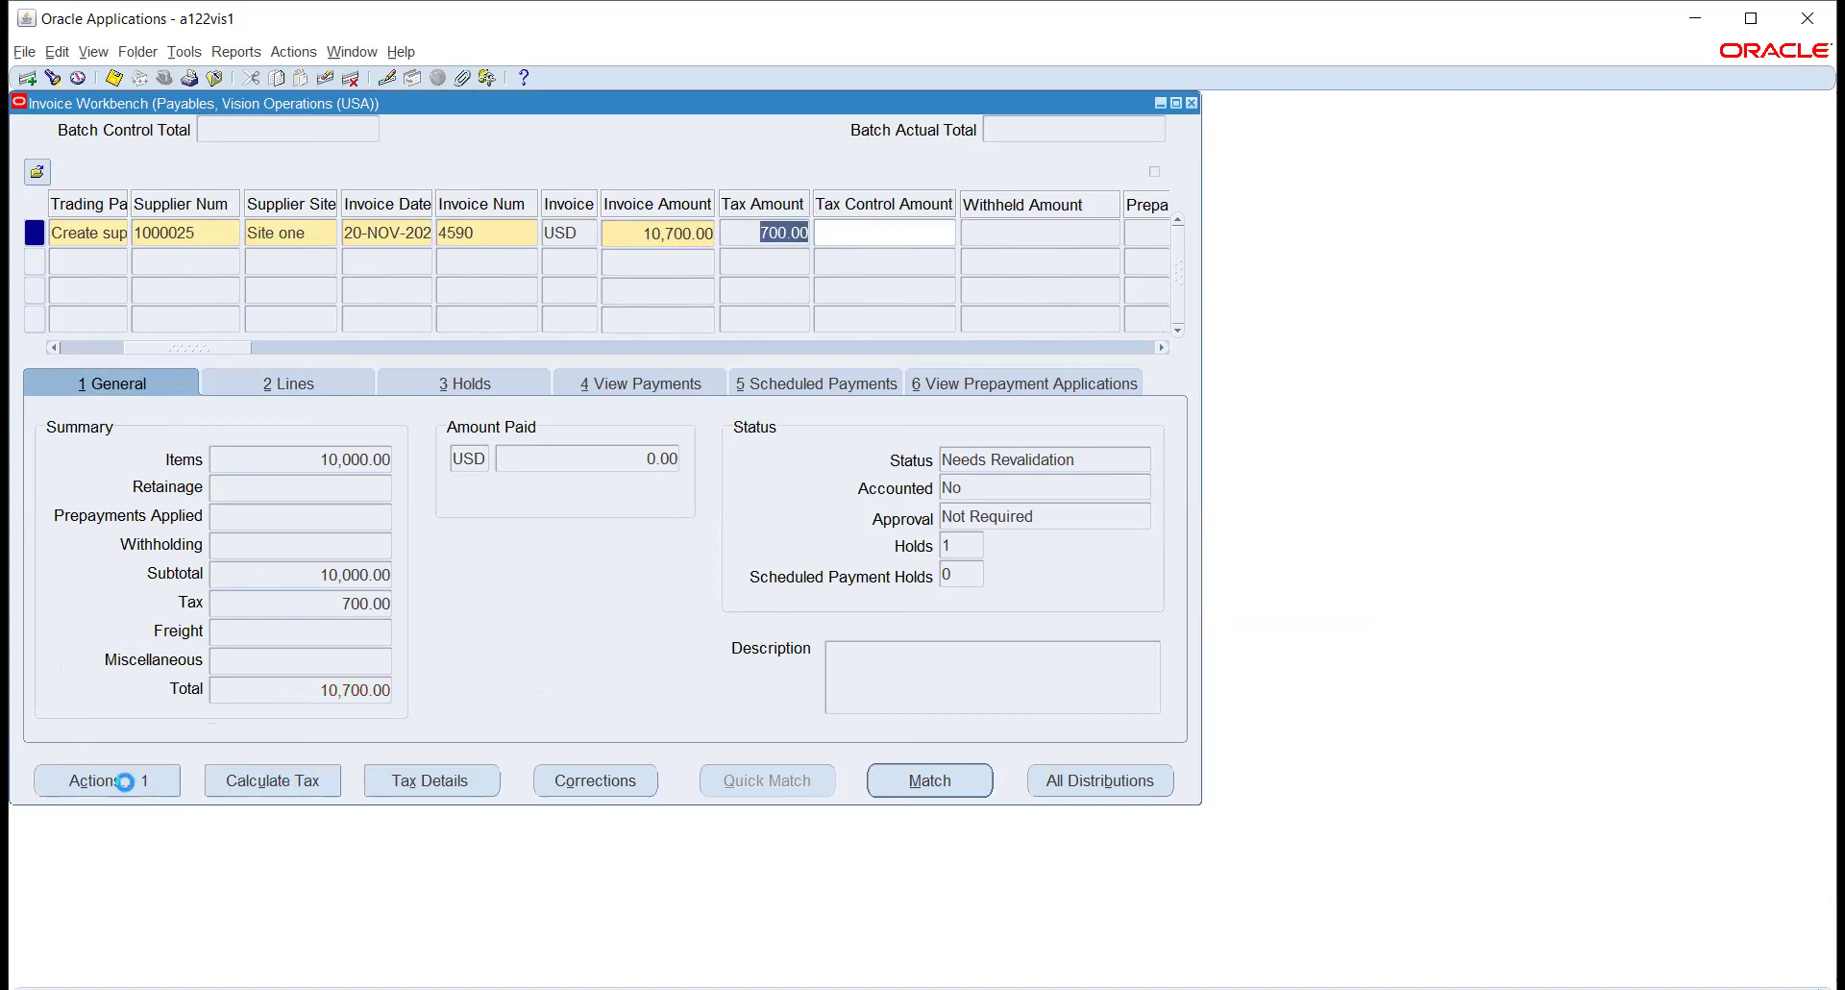
- Revalidate invoice 4590 through Invoice Actions so it shows Validated with 0 holds
left_click(127, 781)
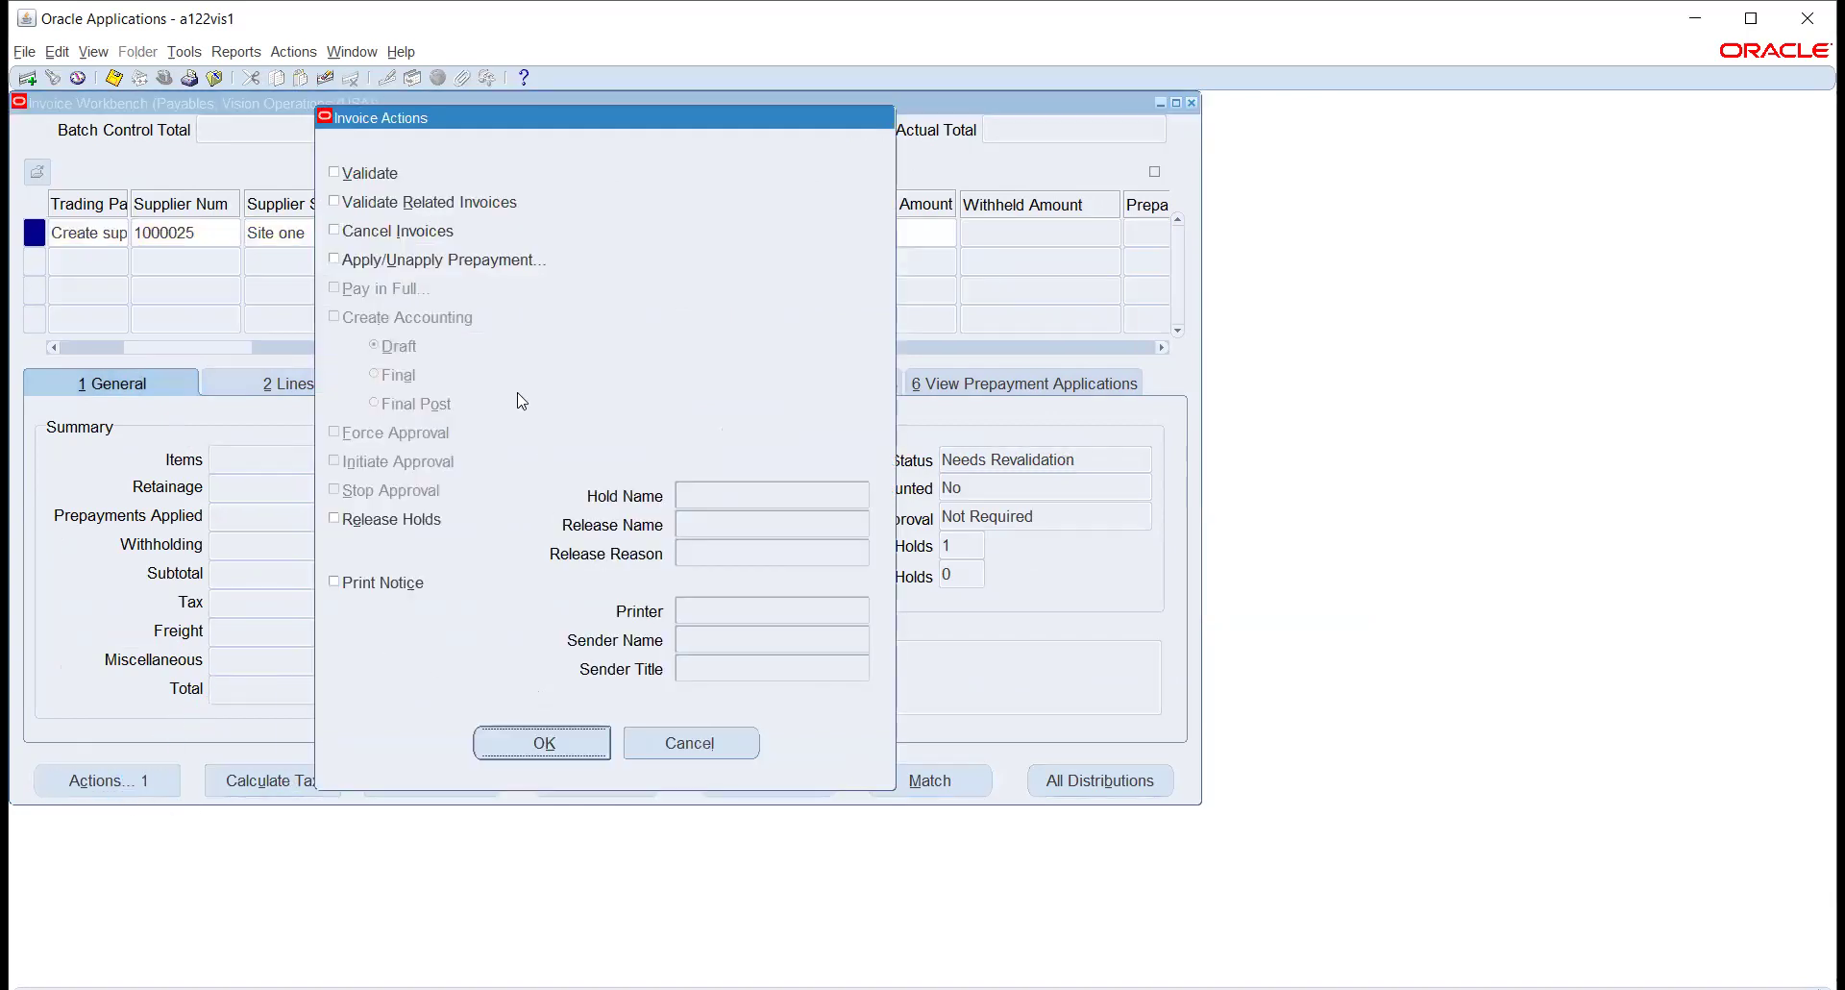
left_click(382, 174)
left_click(509, 750)
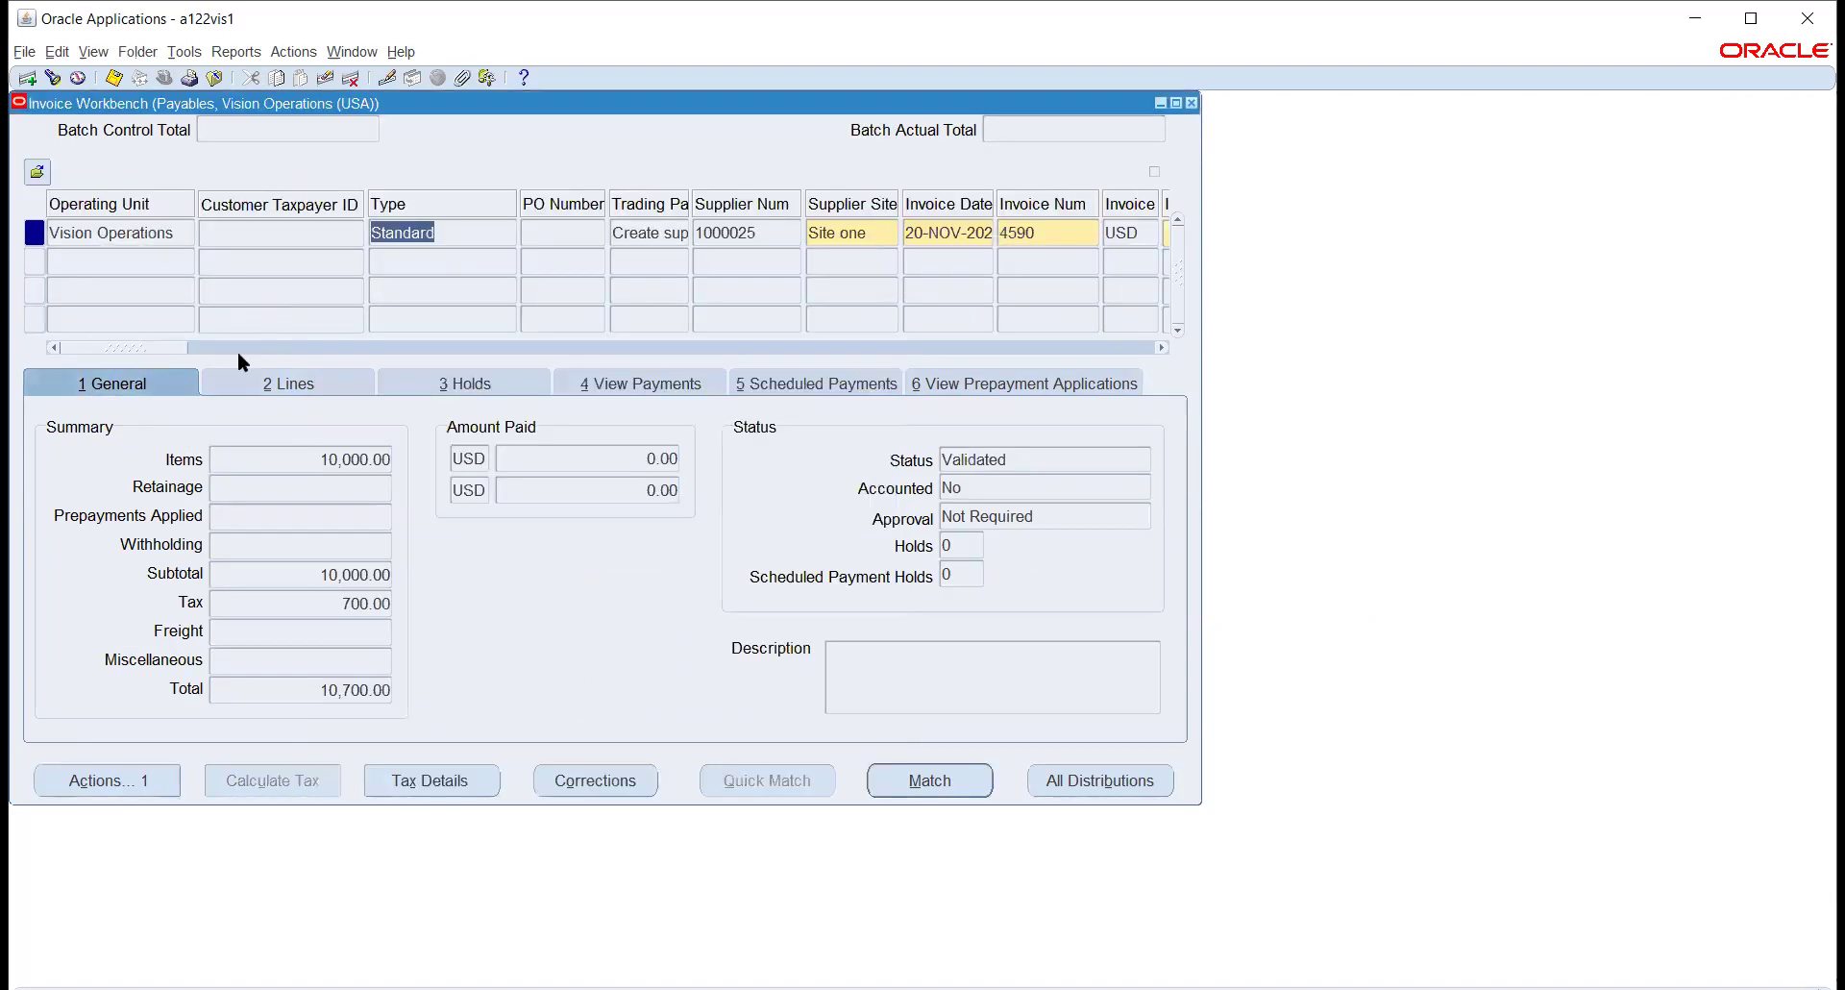
- Run Create Accounting in Final Post mode on invoice 4590 and dismiss the confirmation note
left_click(107, 781)
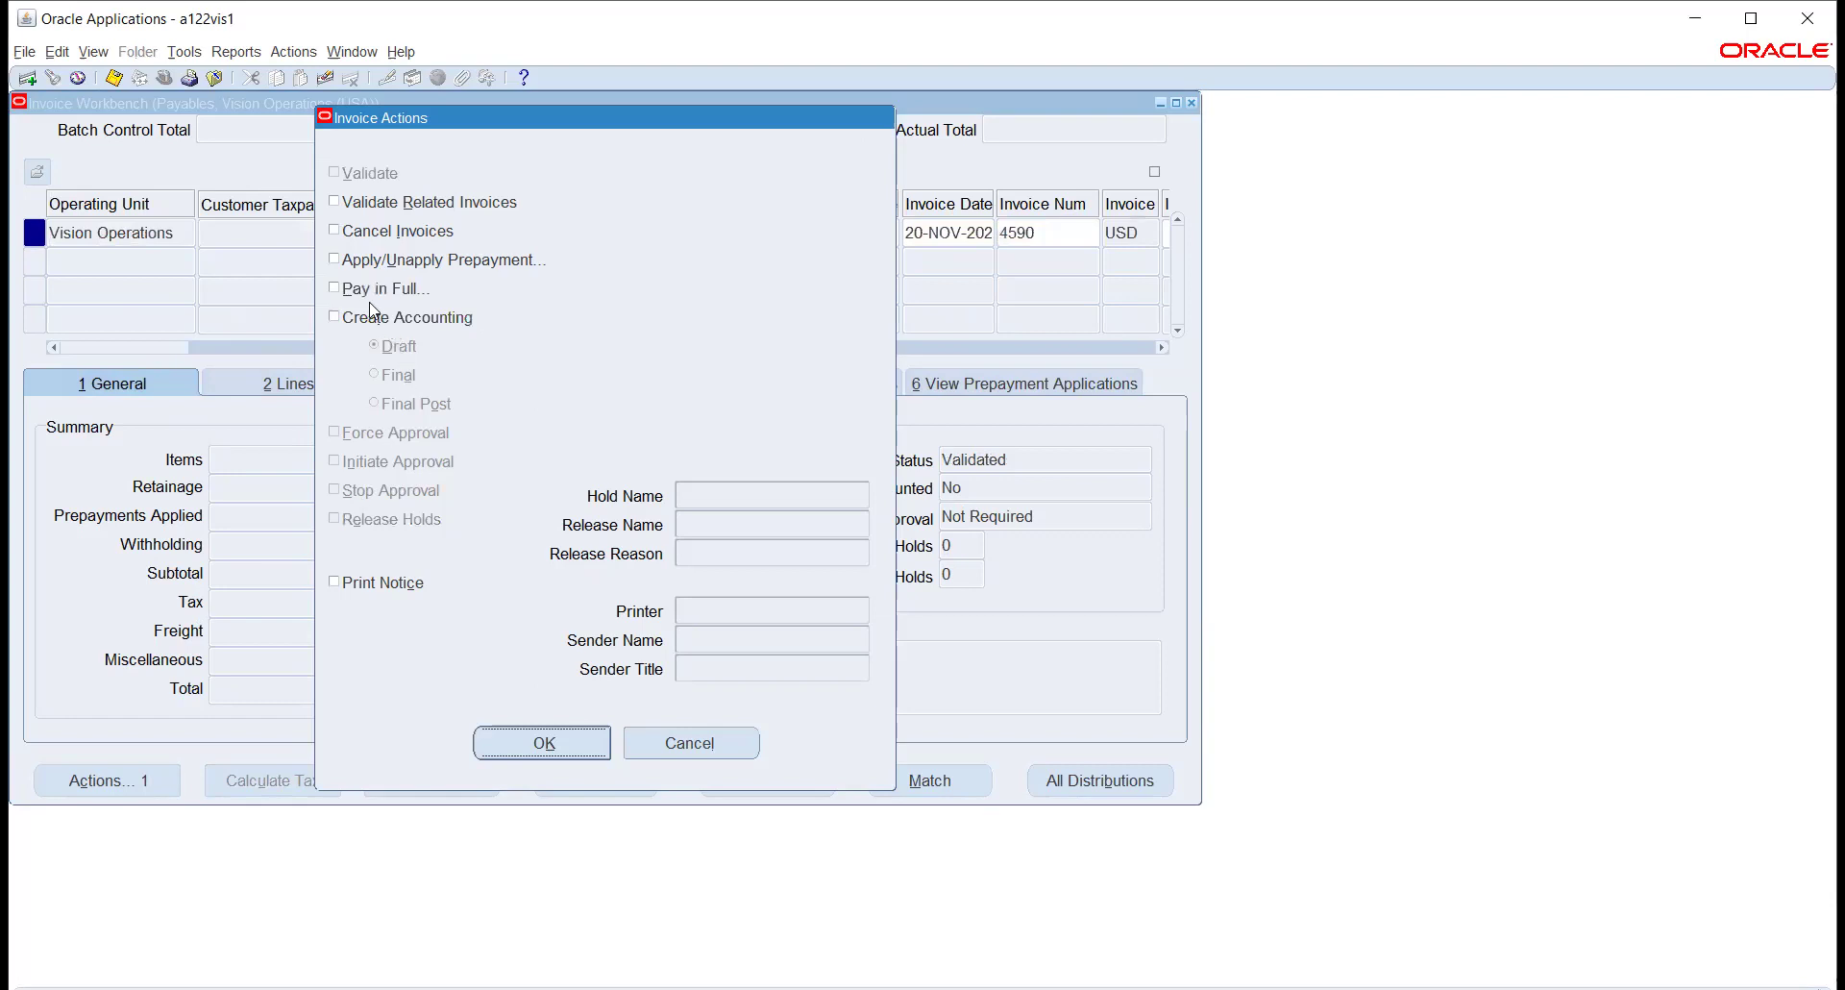
left_click(366, 320)
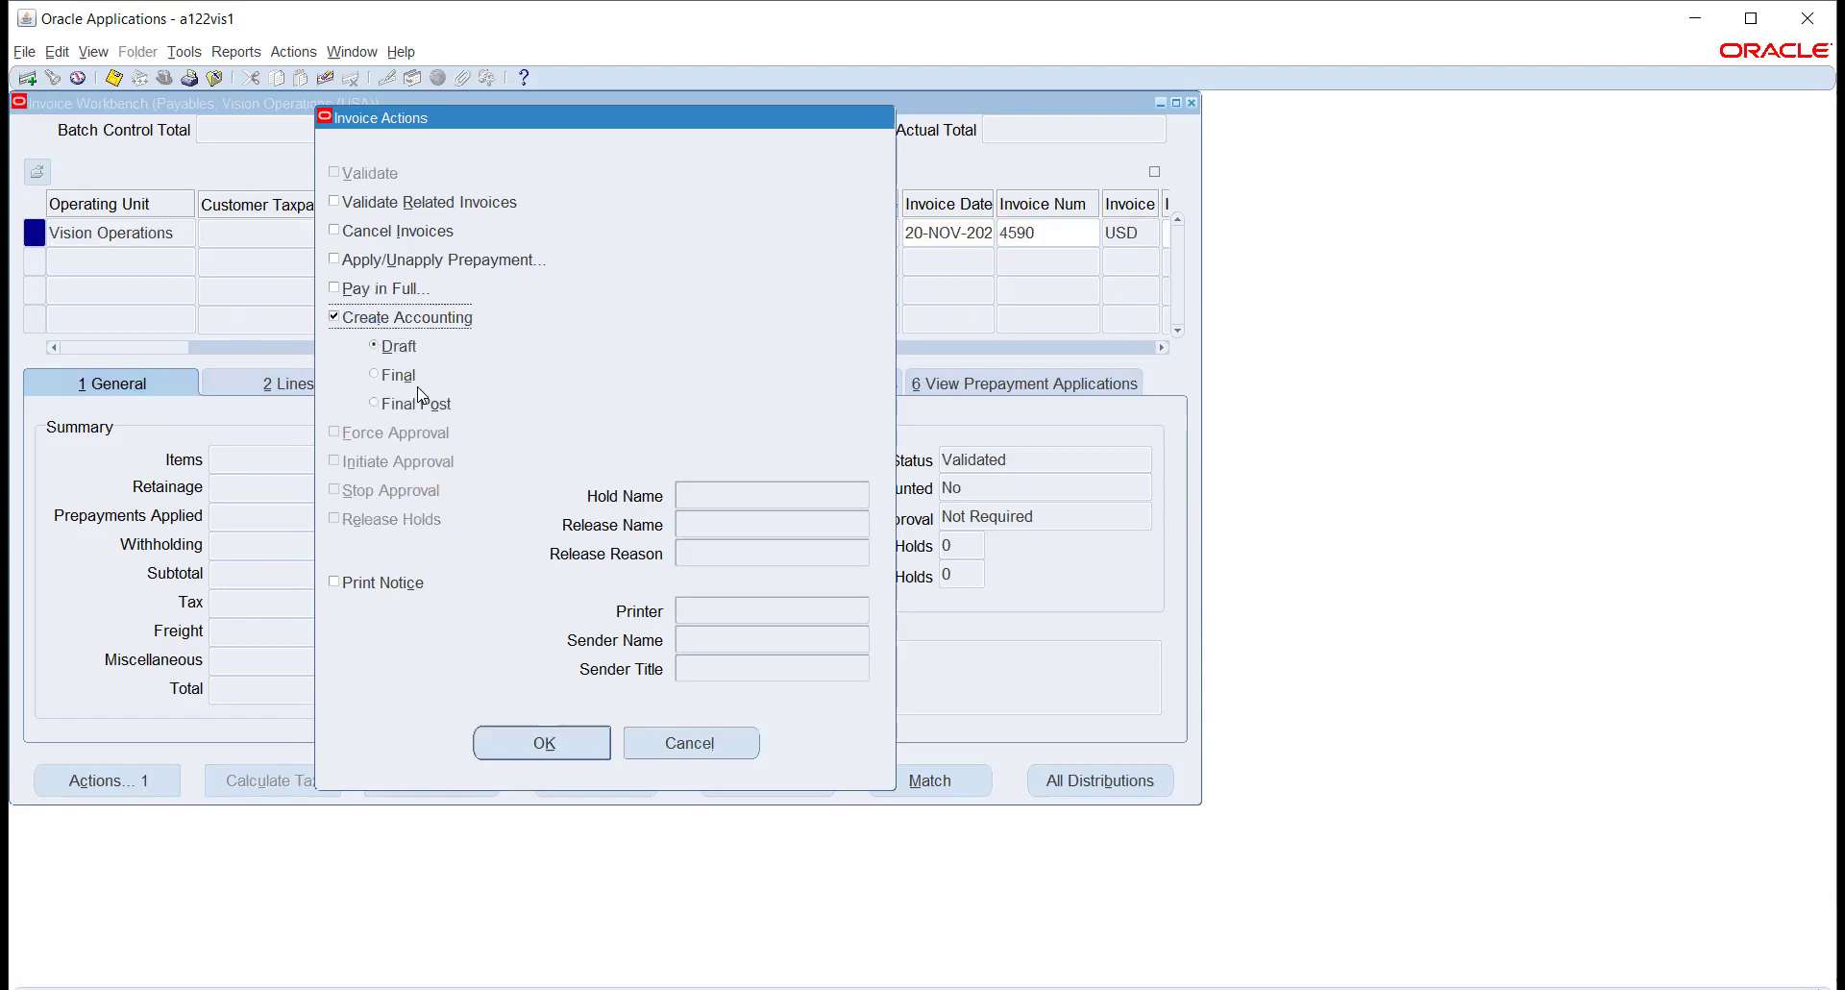
left_click(424, 405)
left_click(544, 742)
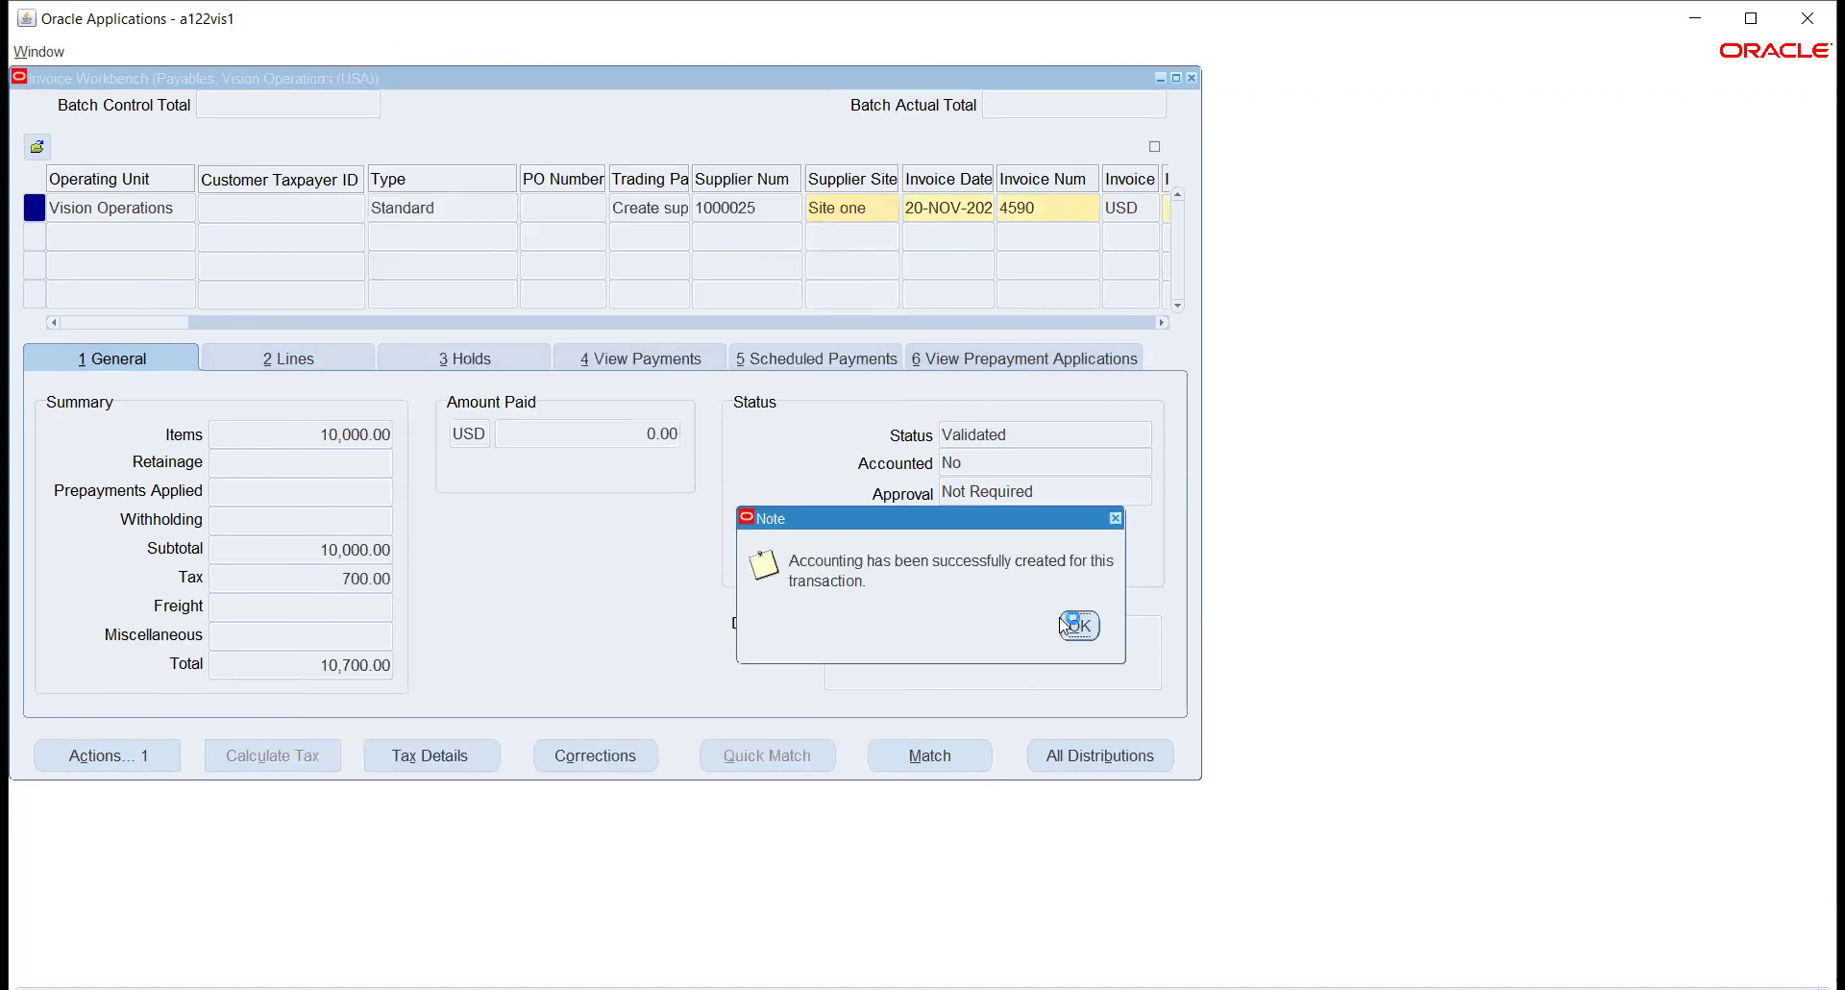
key("Return")
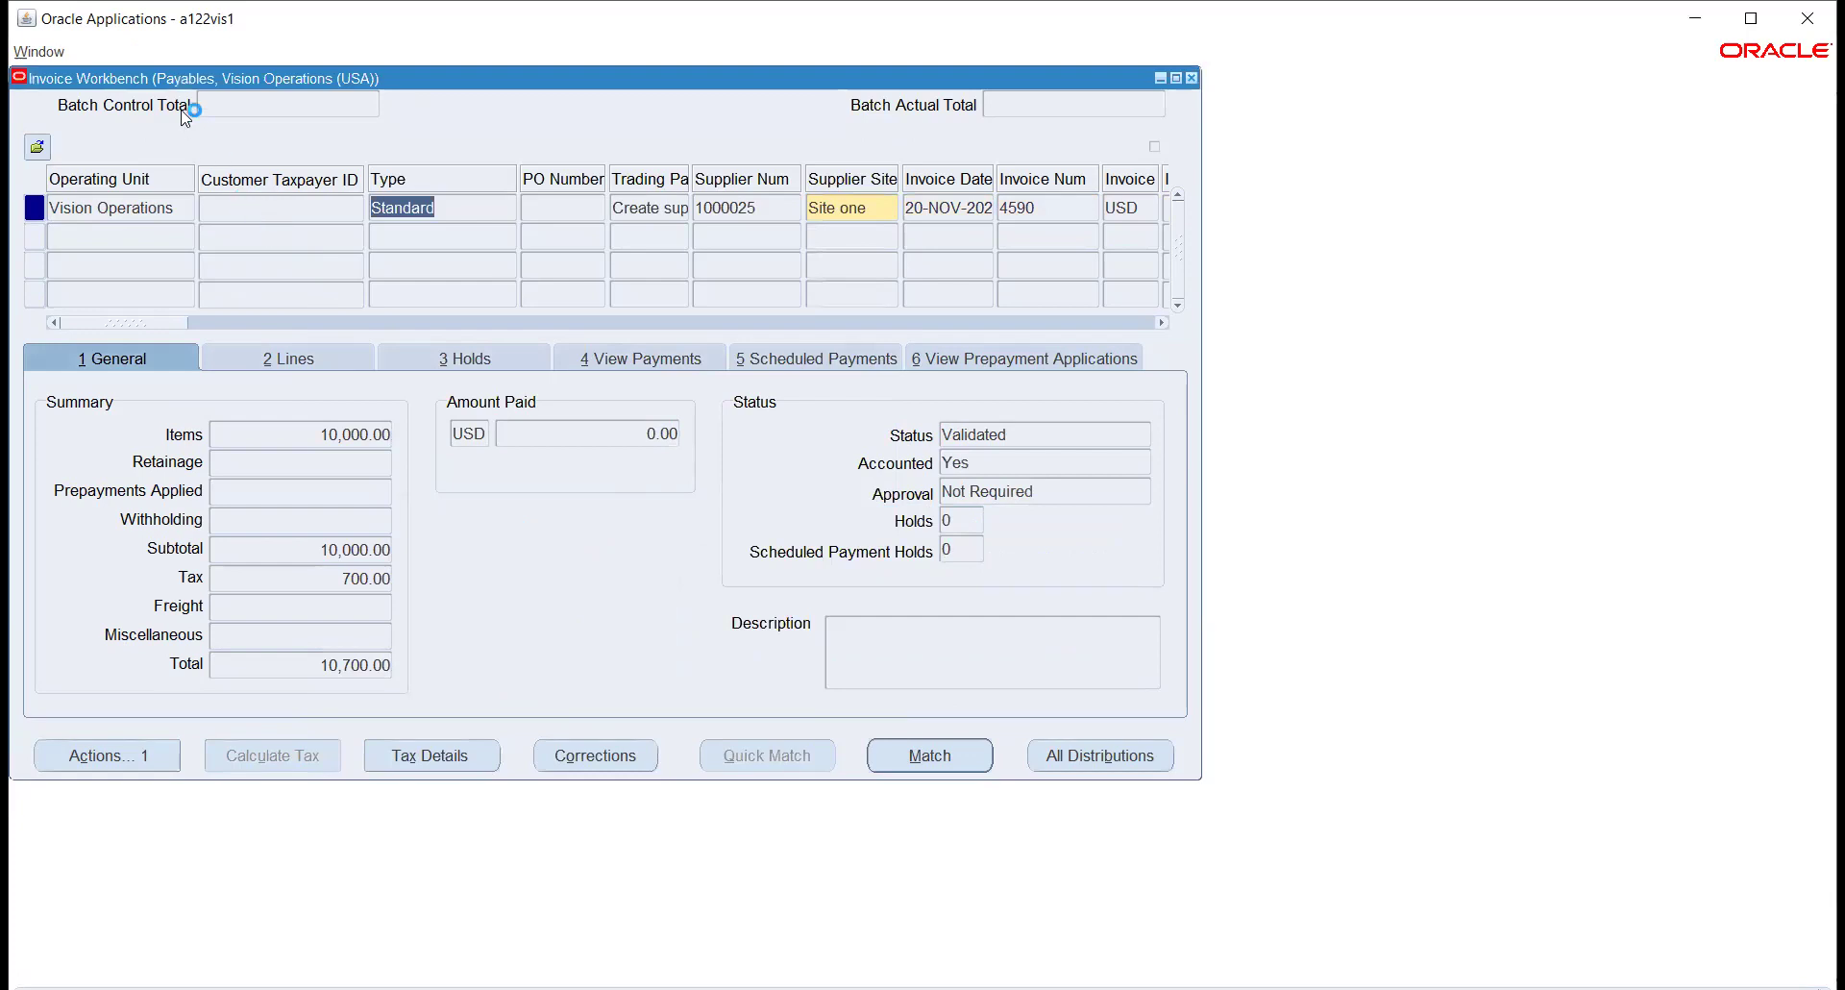
left_click(219, 55)
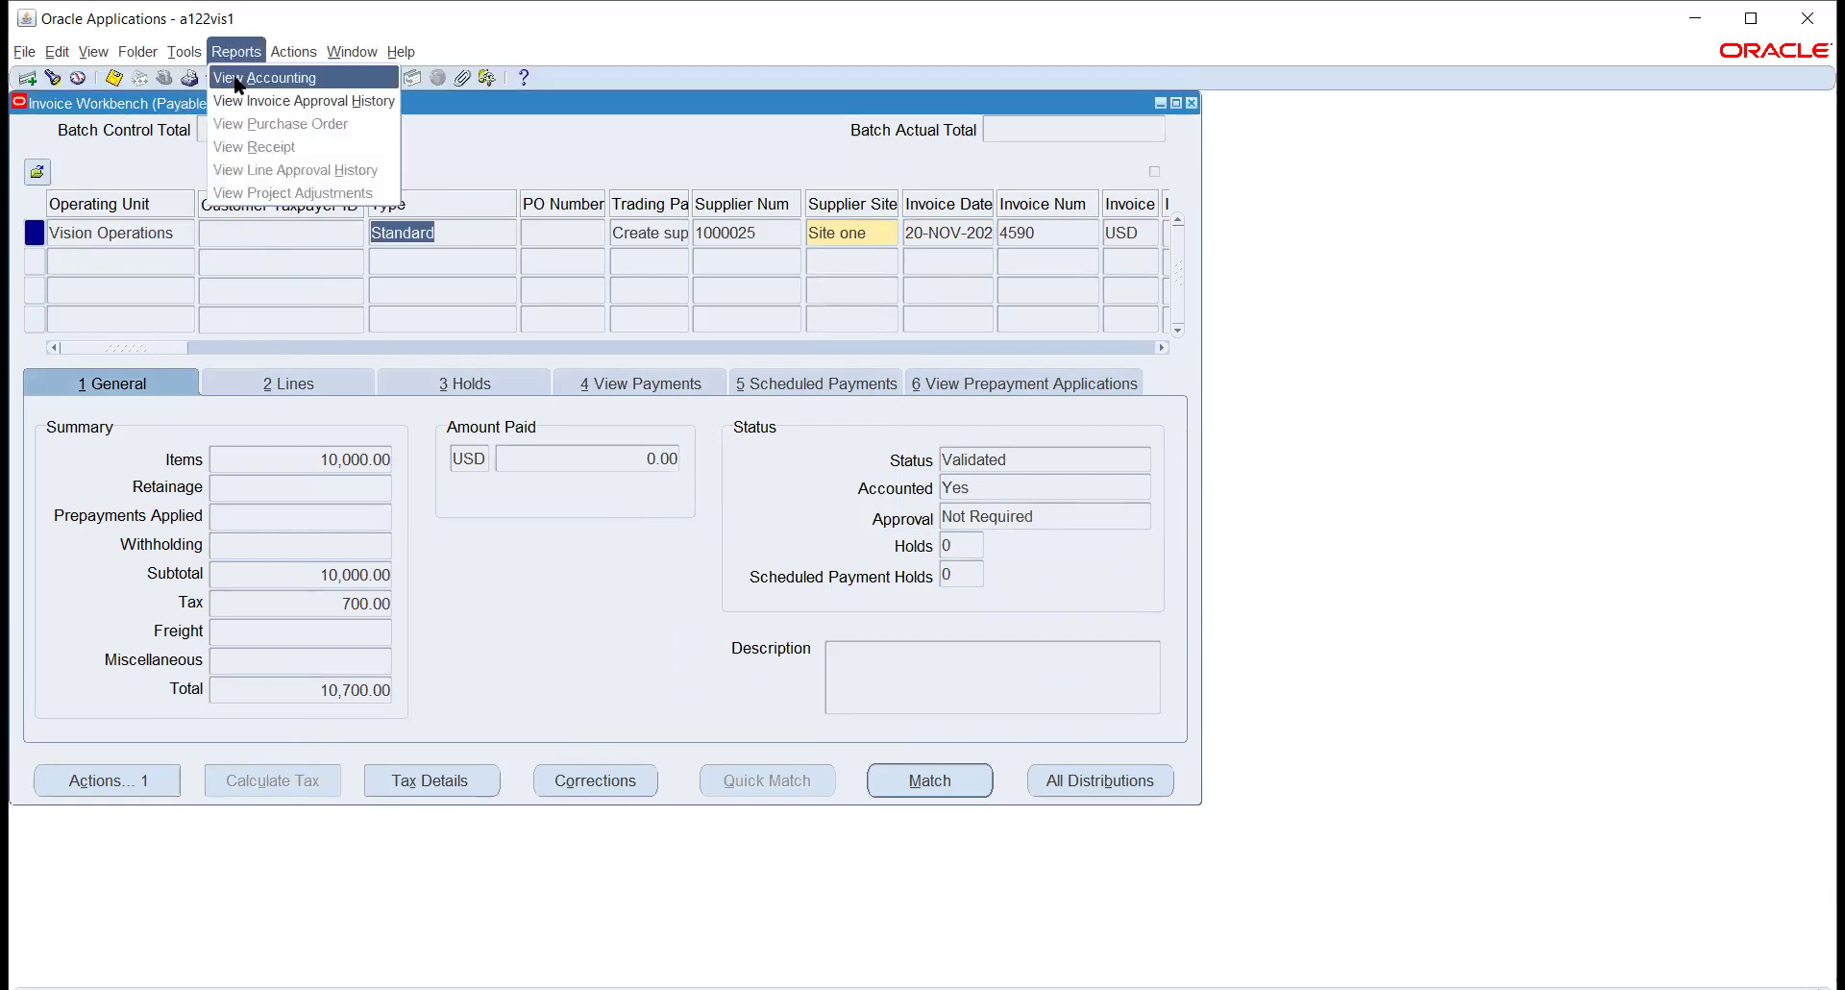
left_click(236, 79)
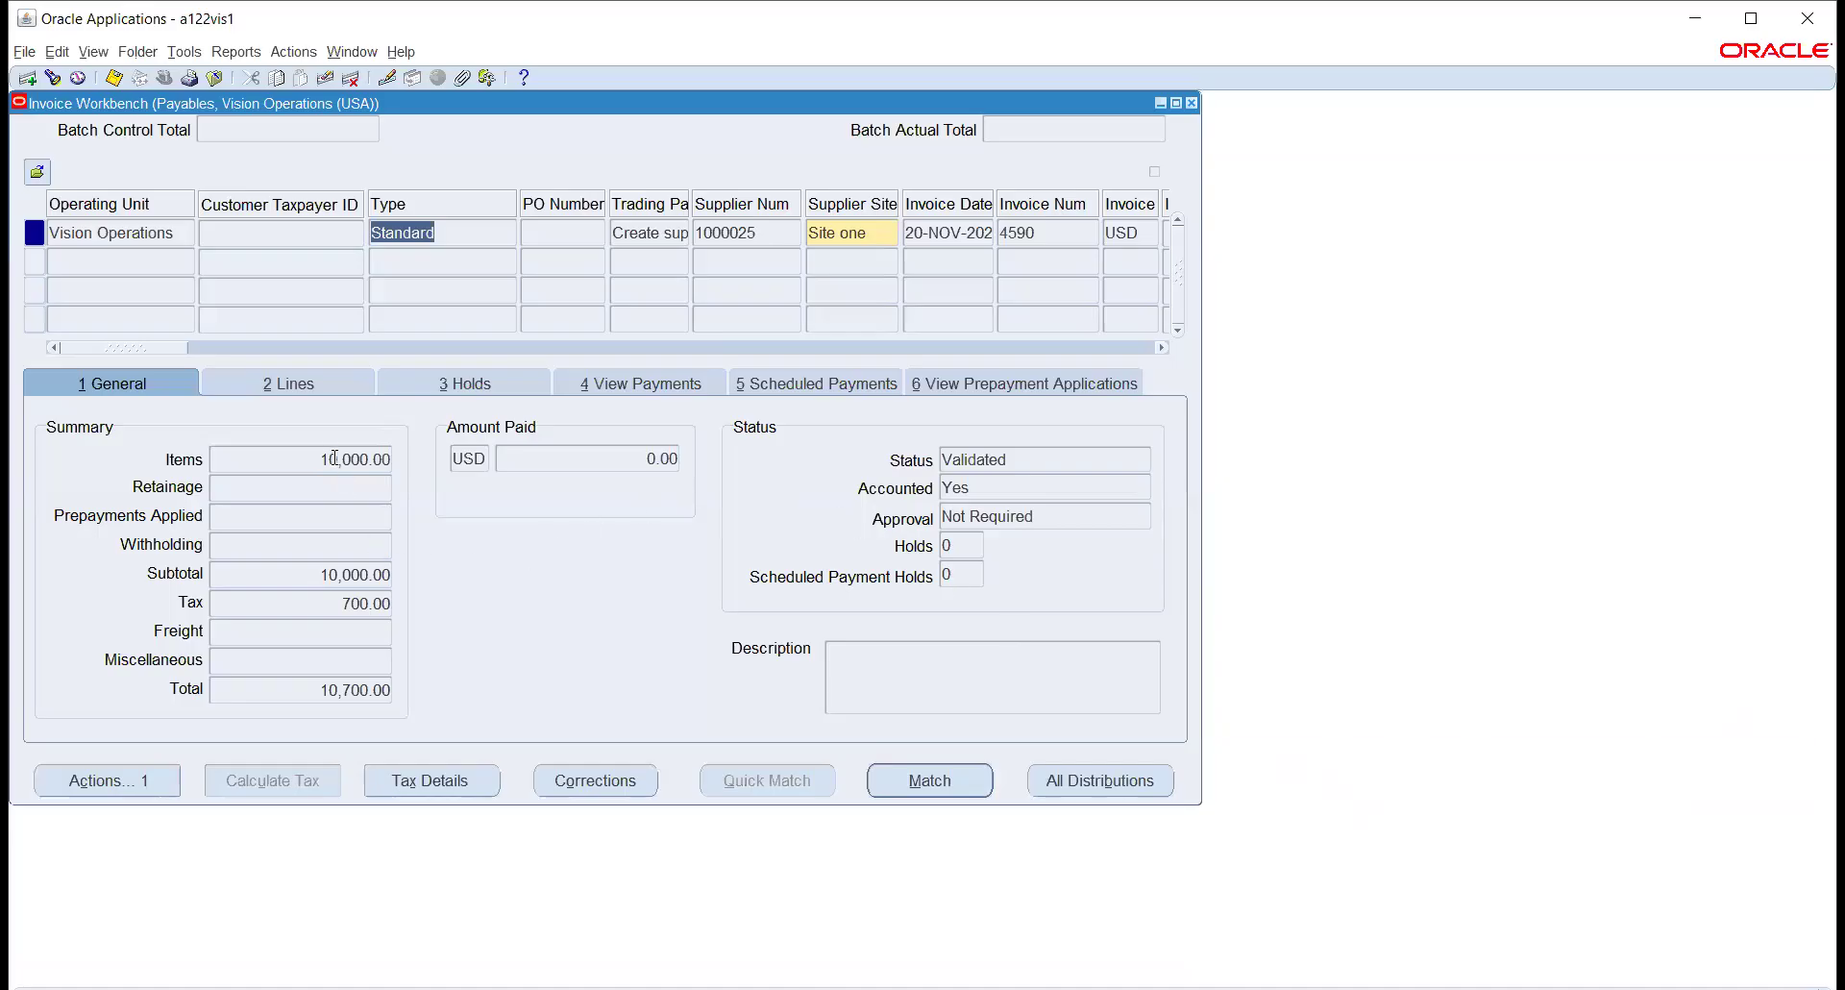
- Close the Invoice Workbench and open Payments > Entry > Payments from the Navigator
left_click(335, 458)
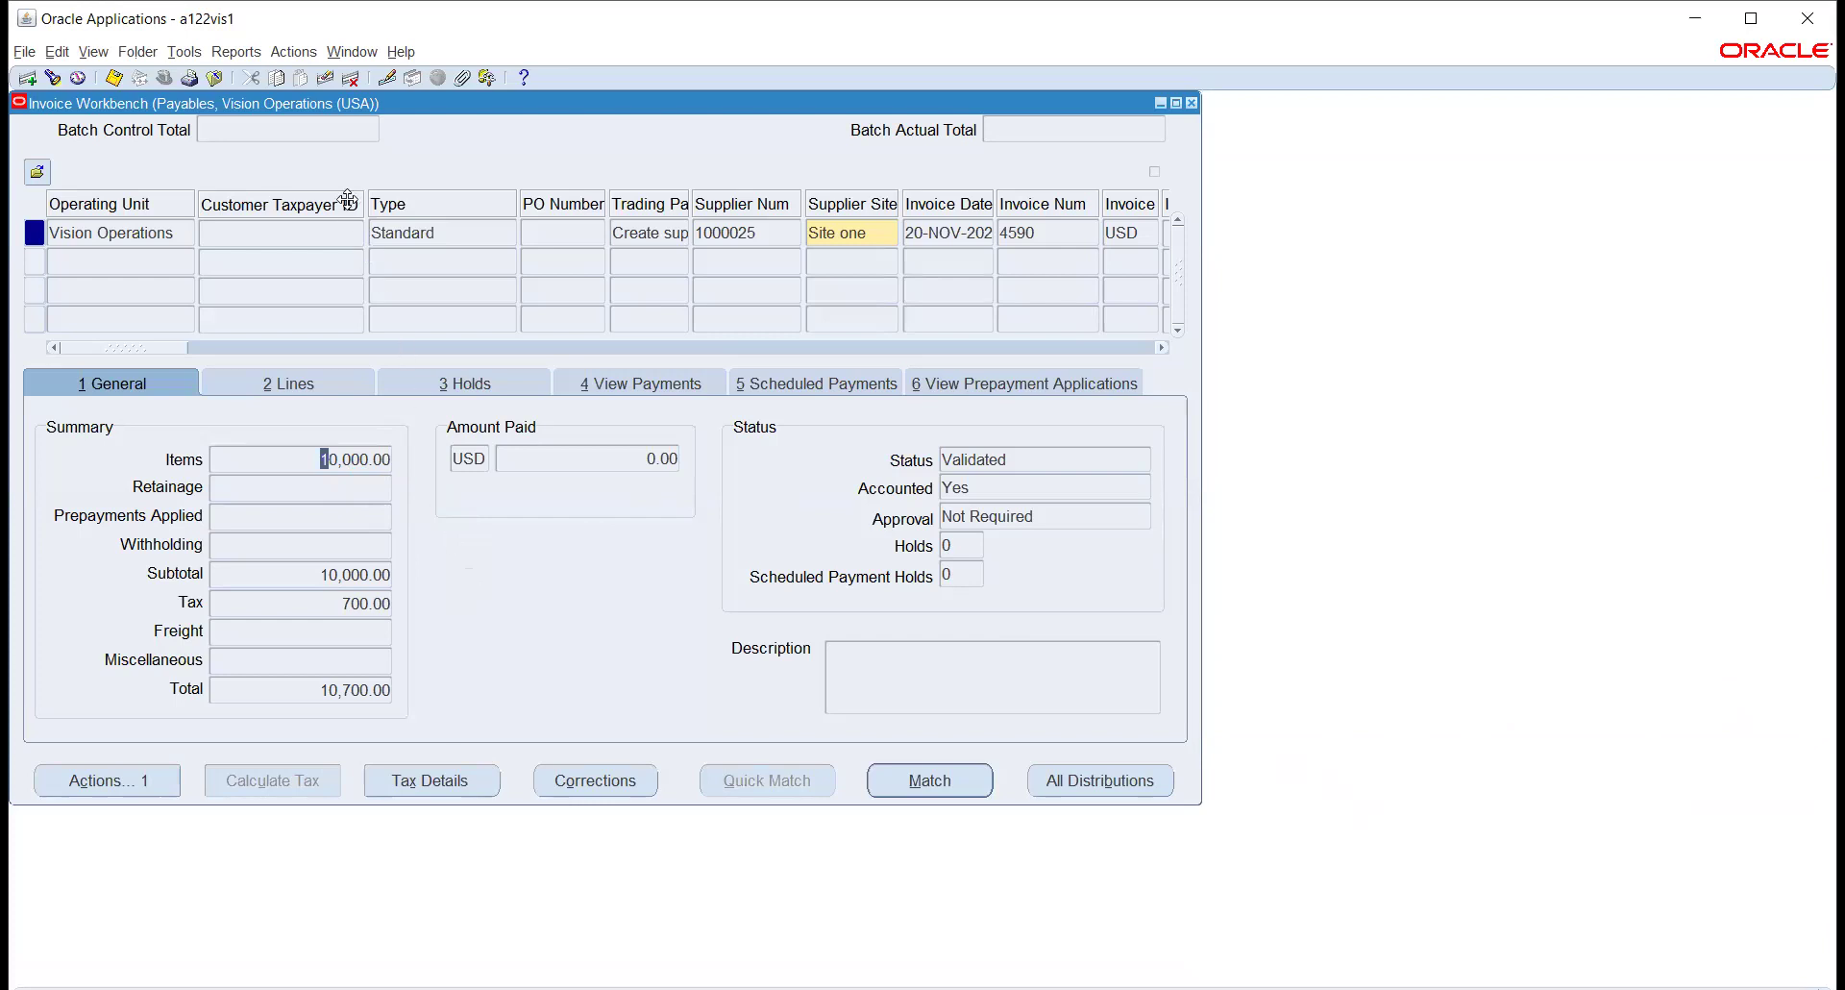
left_click(1192, 103)
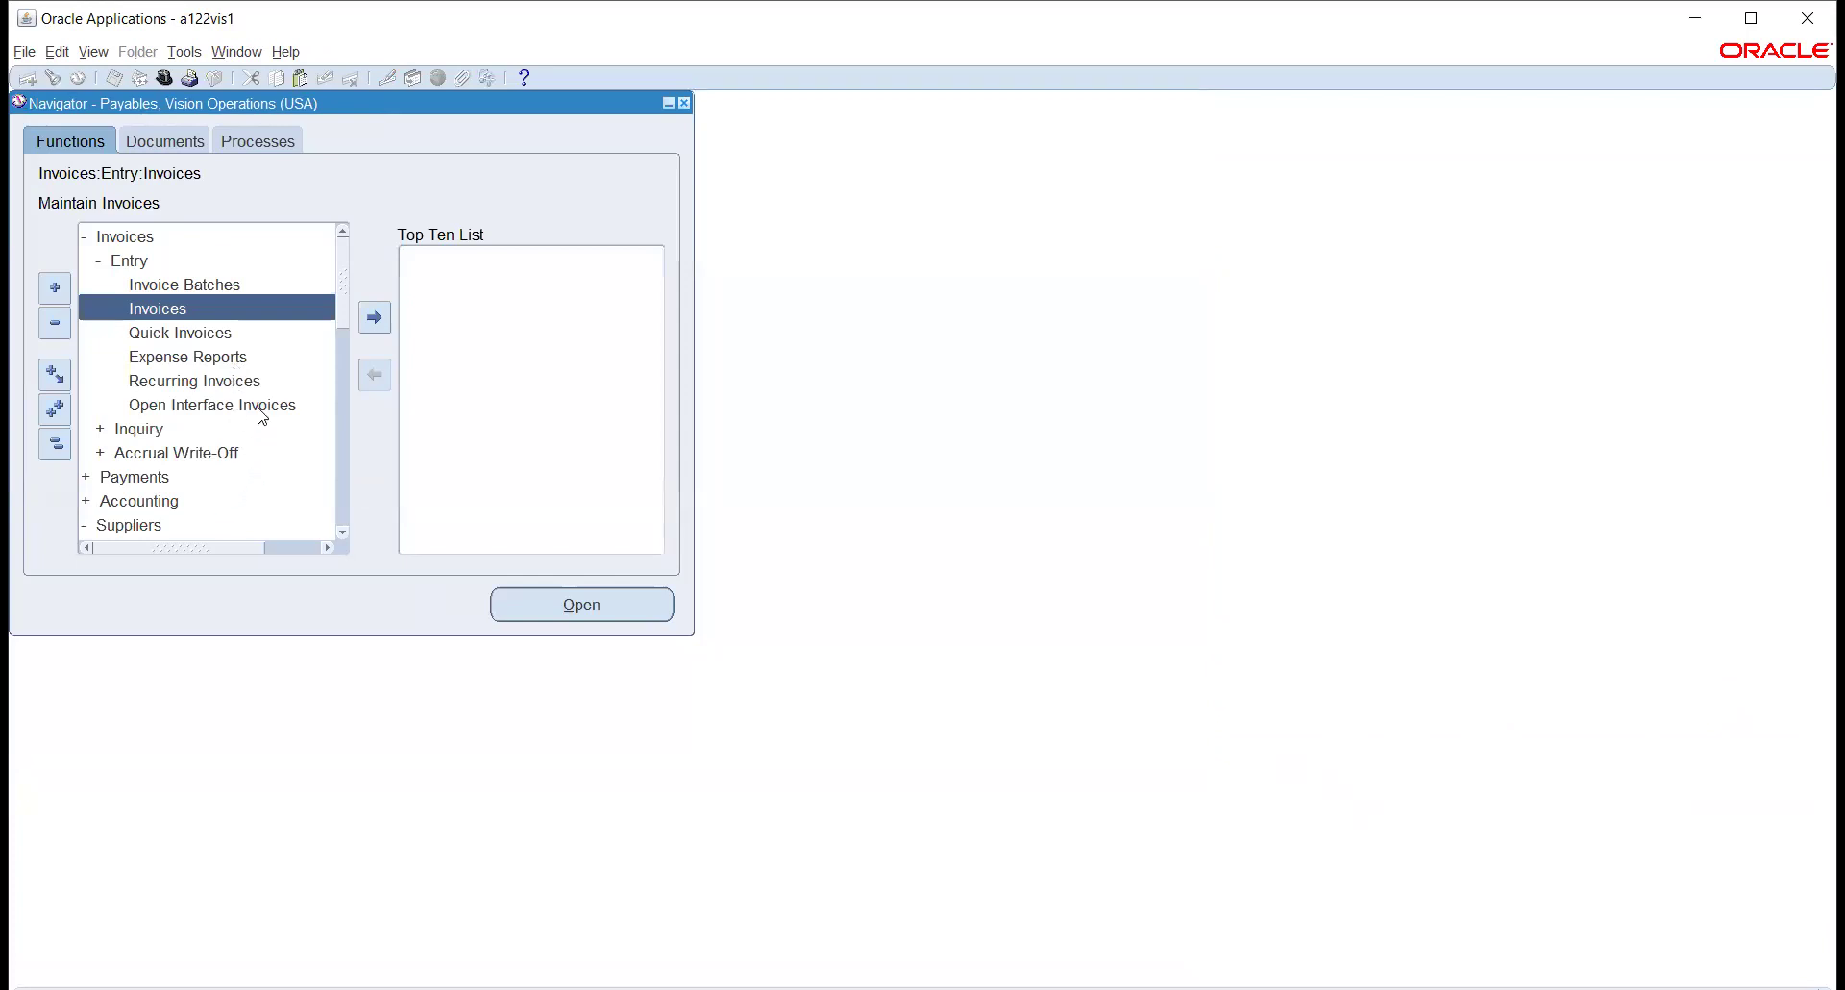
scroll(262, 417, "down", 1)
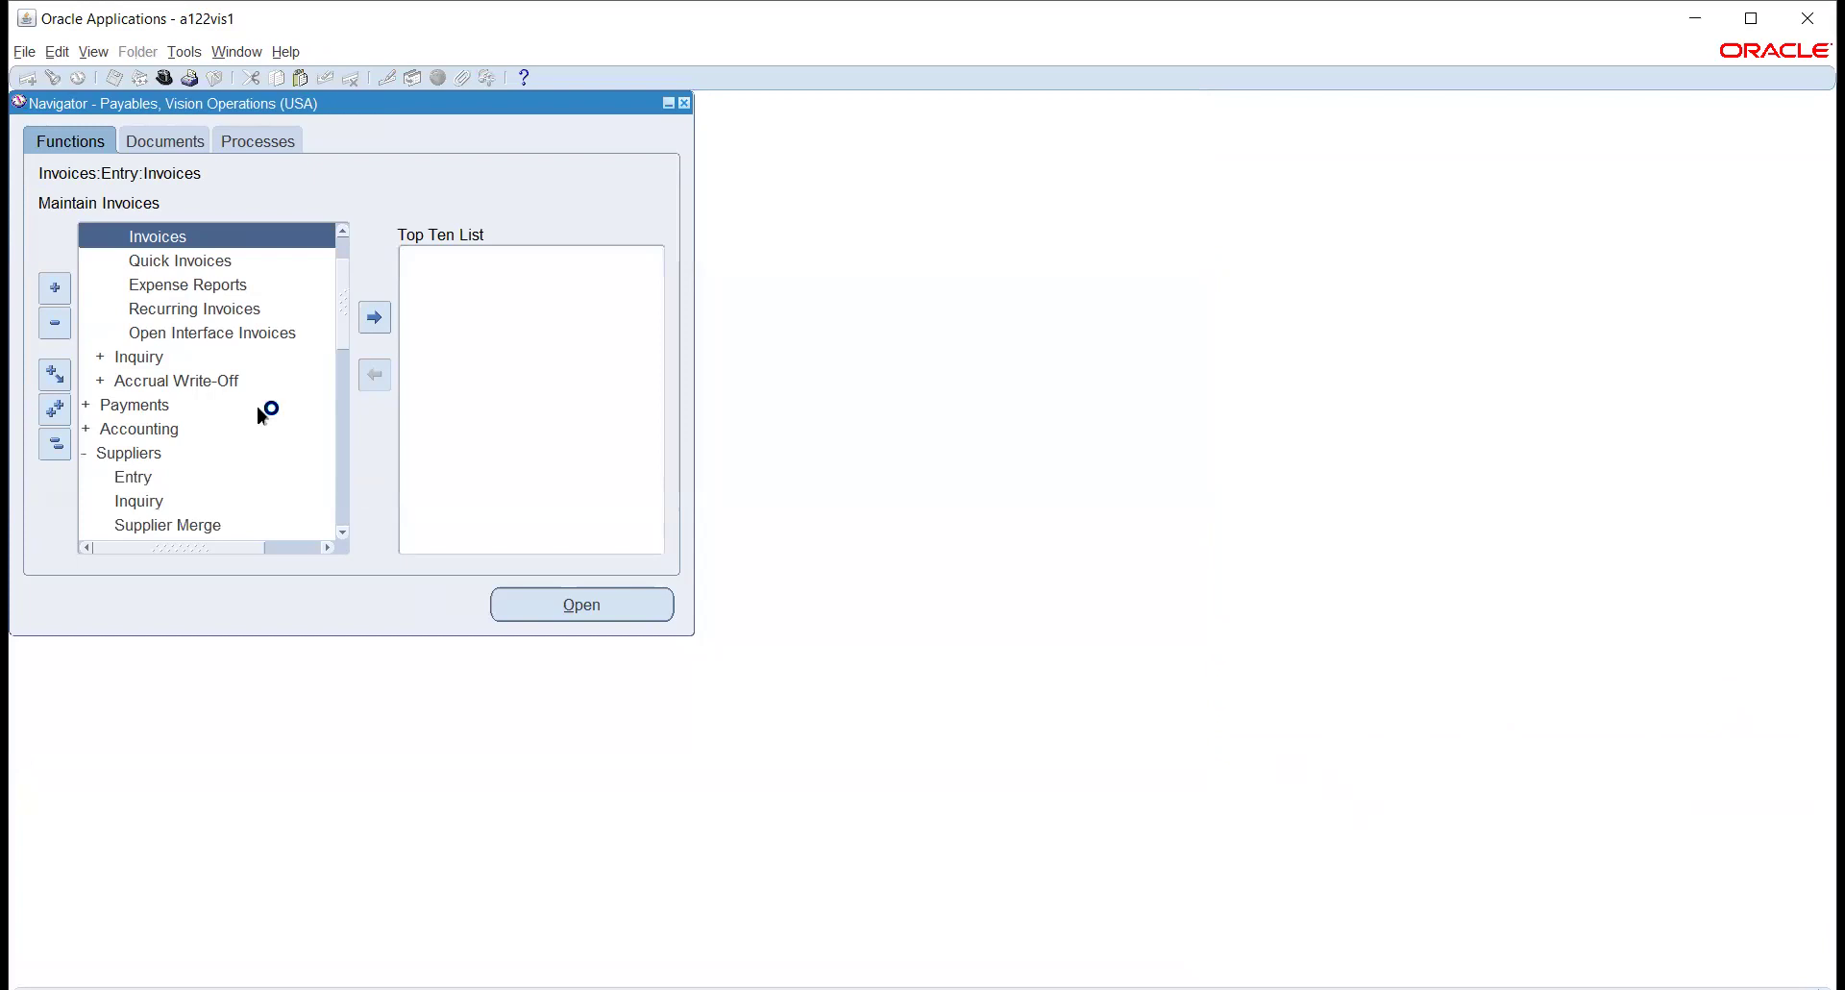
double_click(144, 405)
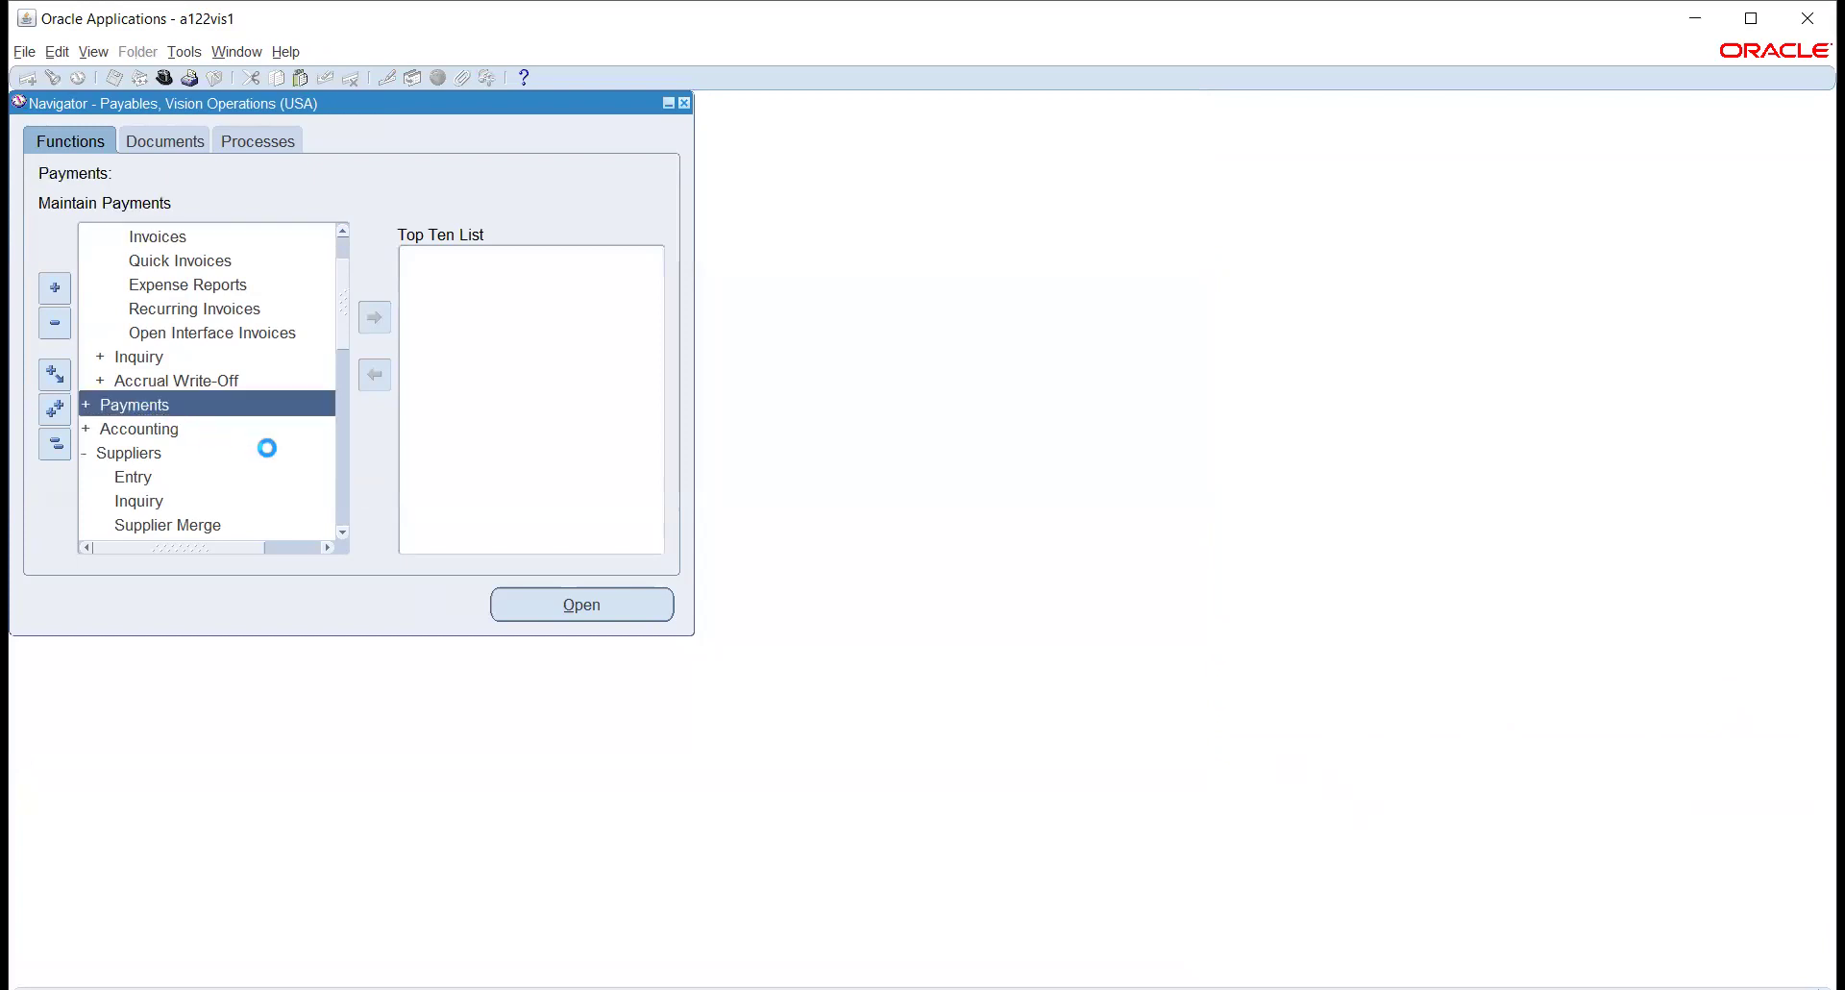
scroll(250, 386, "down", 1)
left_click(172, 429)
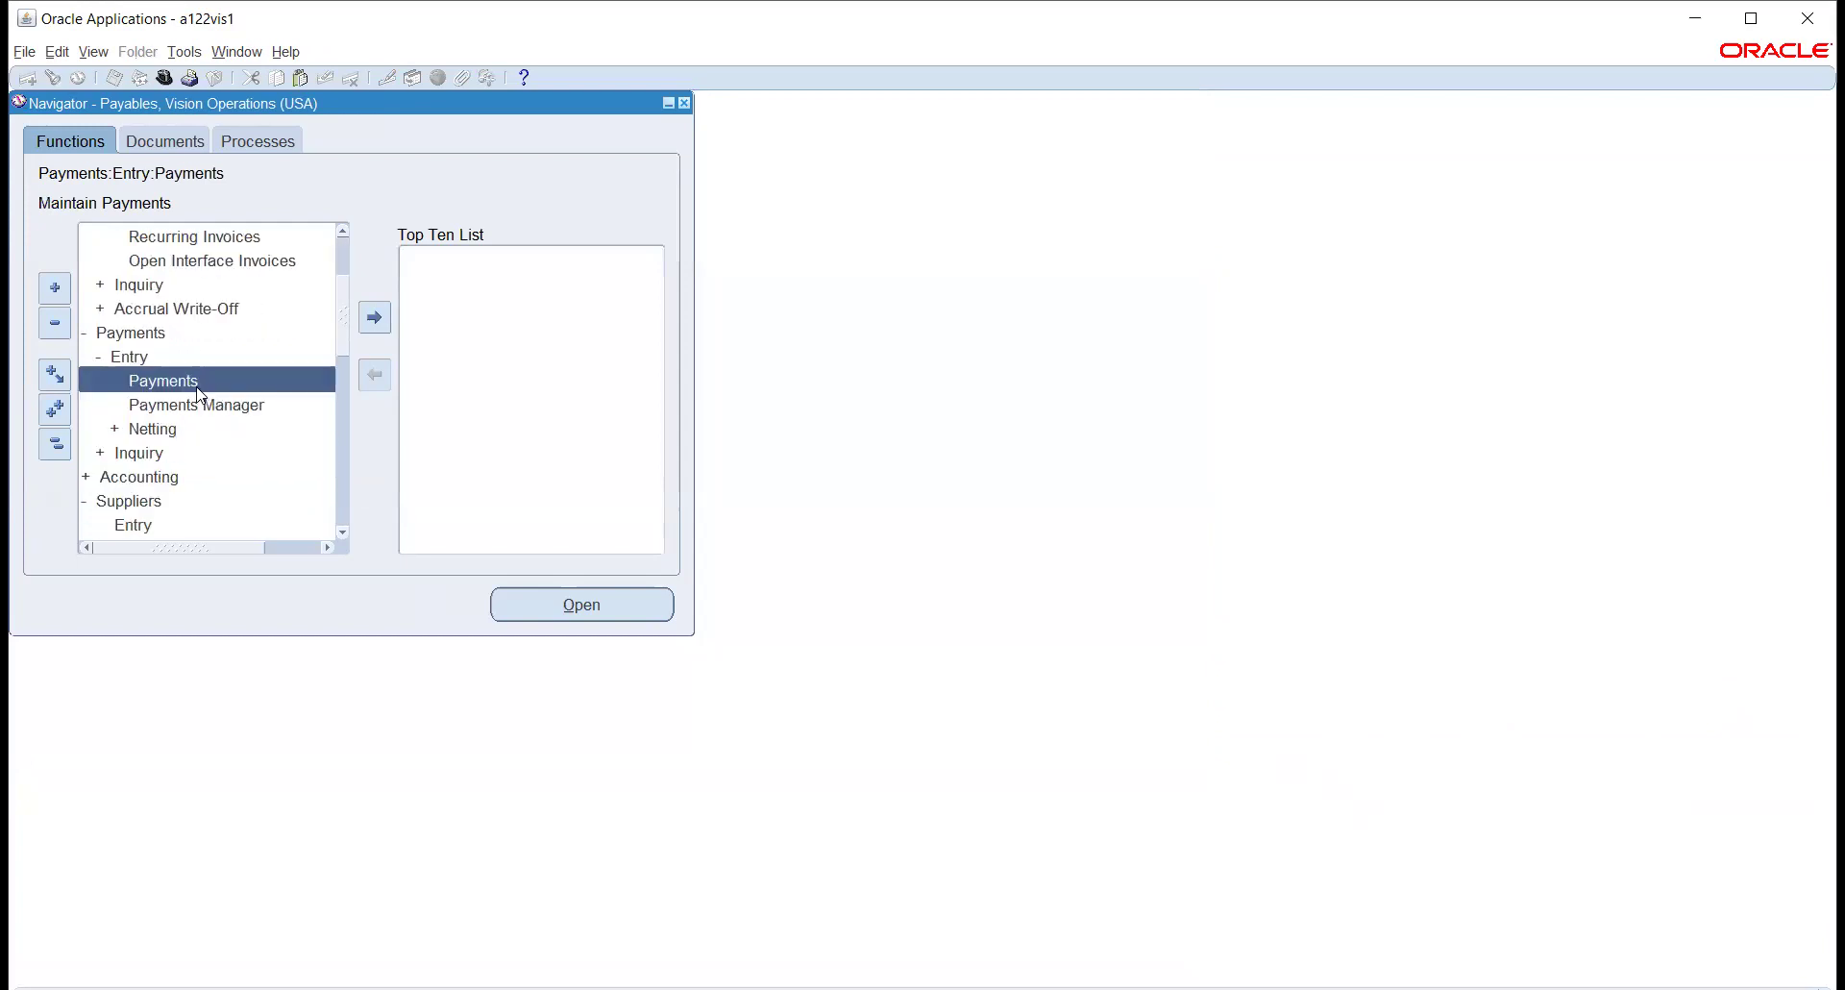
double_click(194, 385)
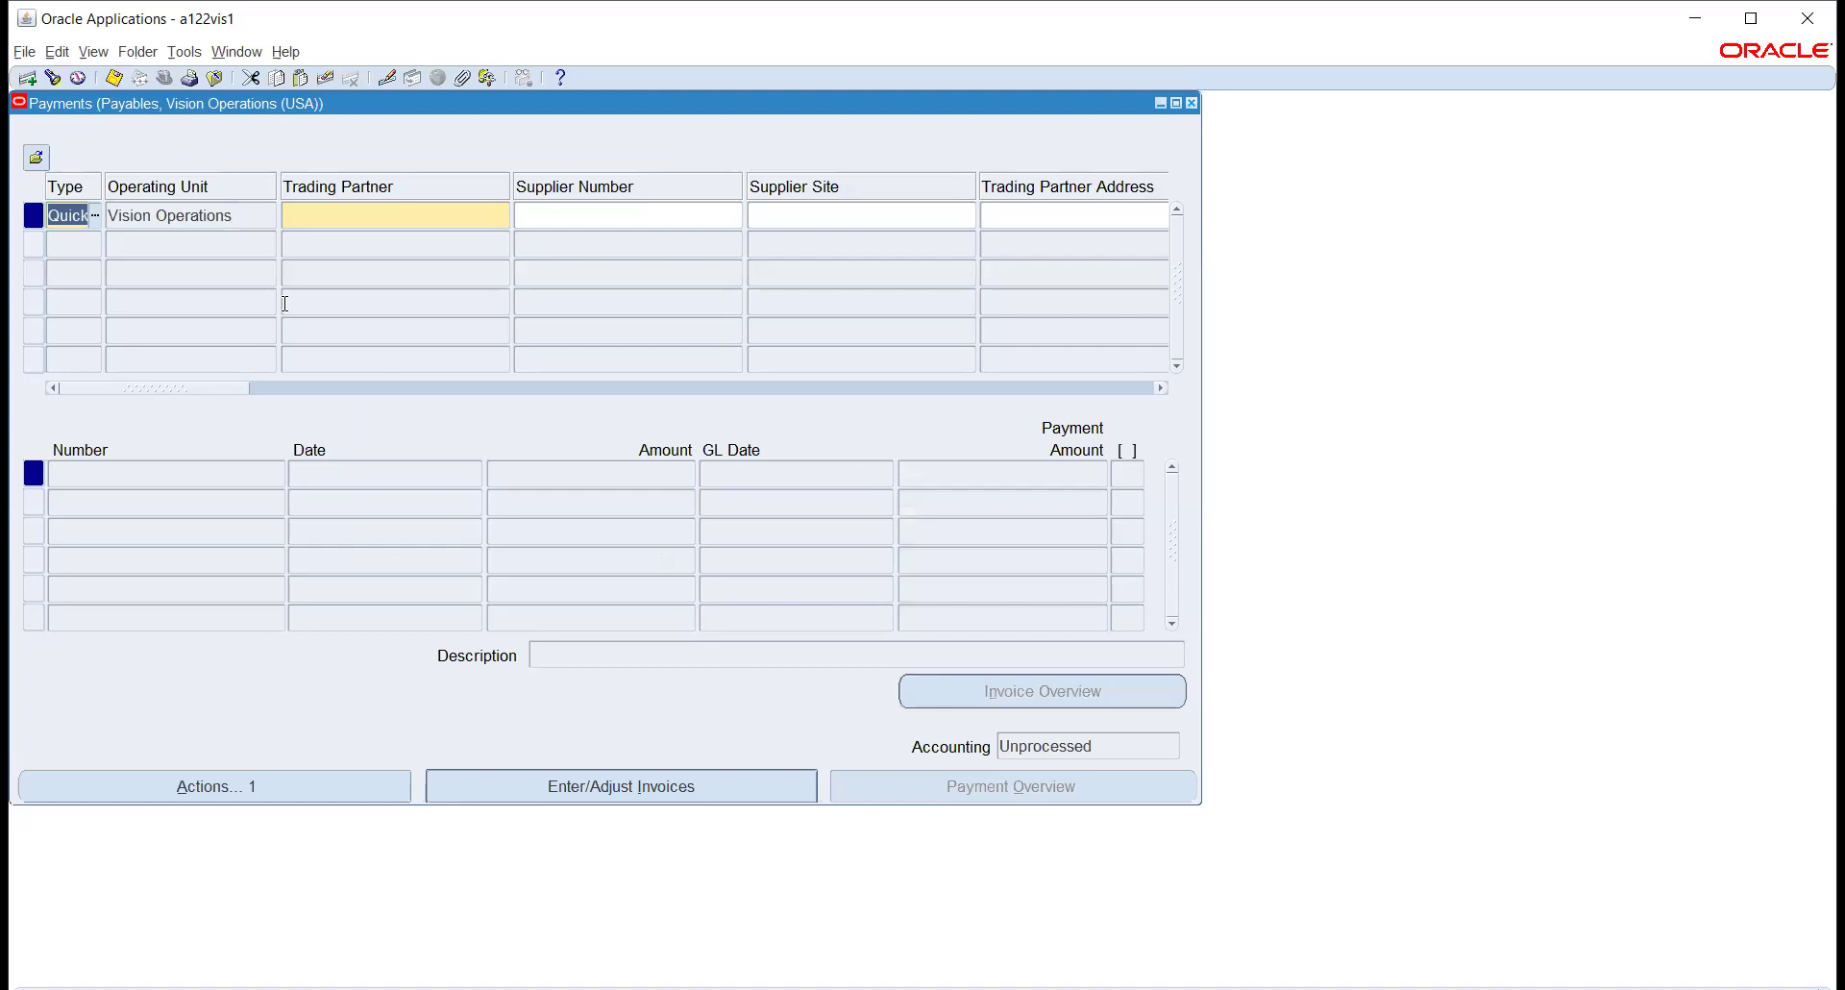
- Enter supplier Create supplier and payment date 20-NOV-2020 on the quick payment
key("Tab")
key("Tab")
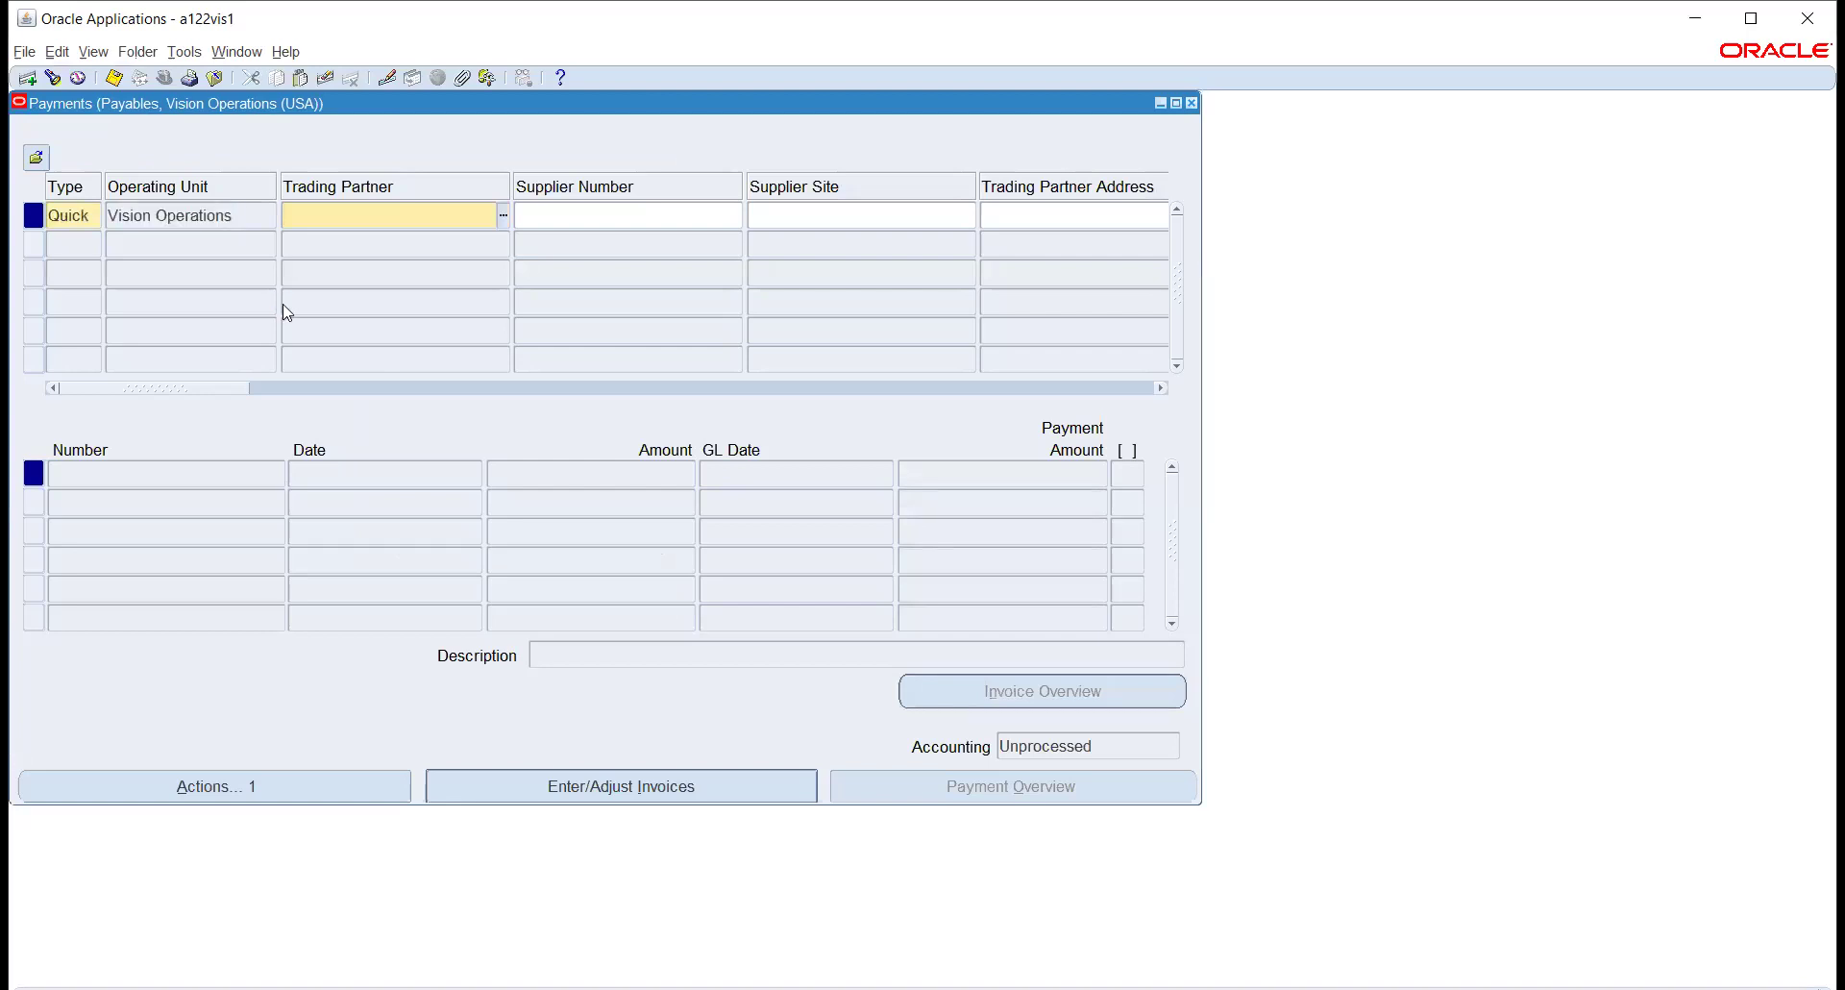
type("creat")
key("Tab")
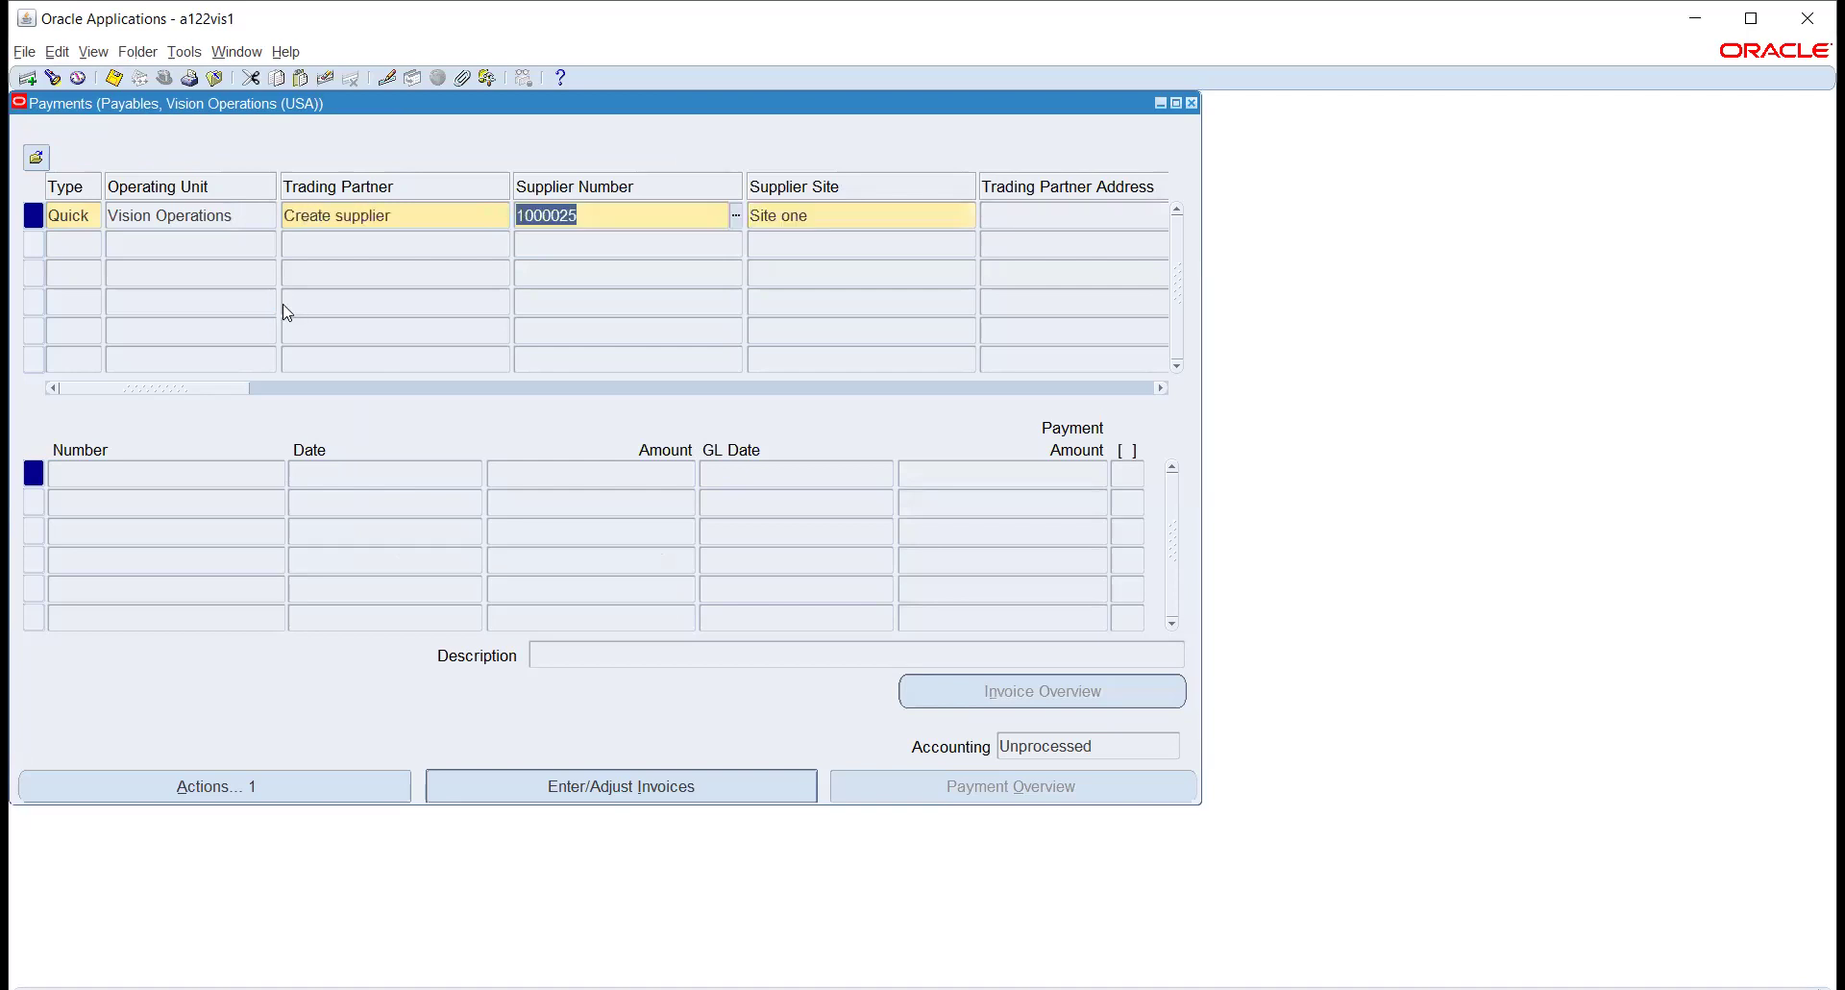
key("Tab")
left_click_drag(176, 383, 357, 384)
left_click(615, 214)
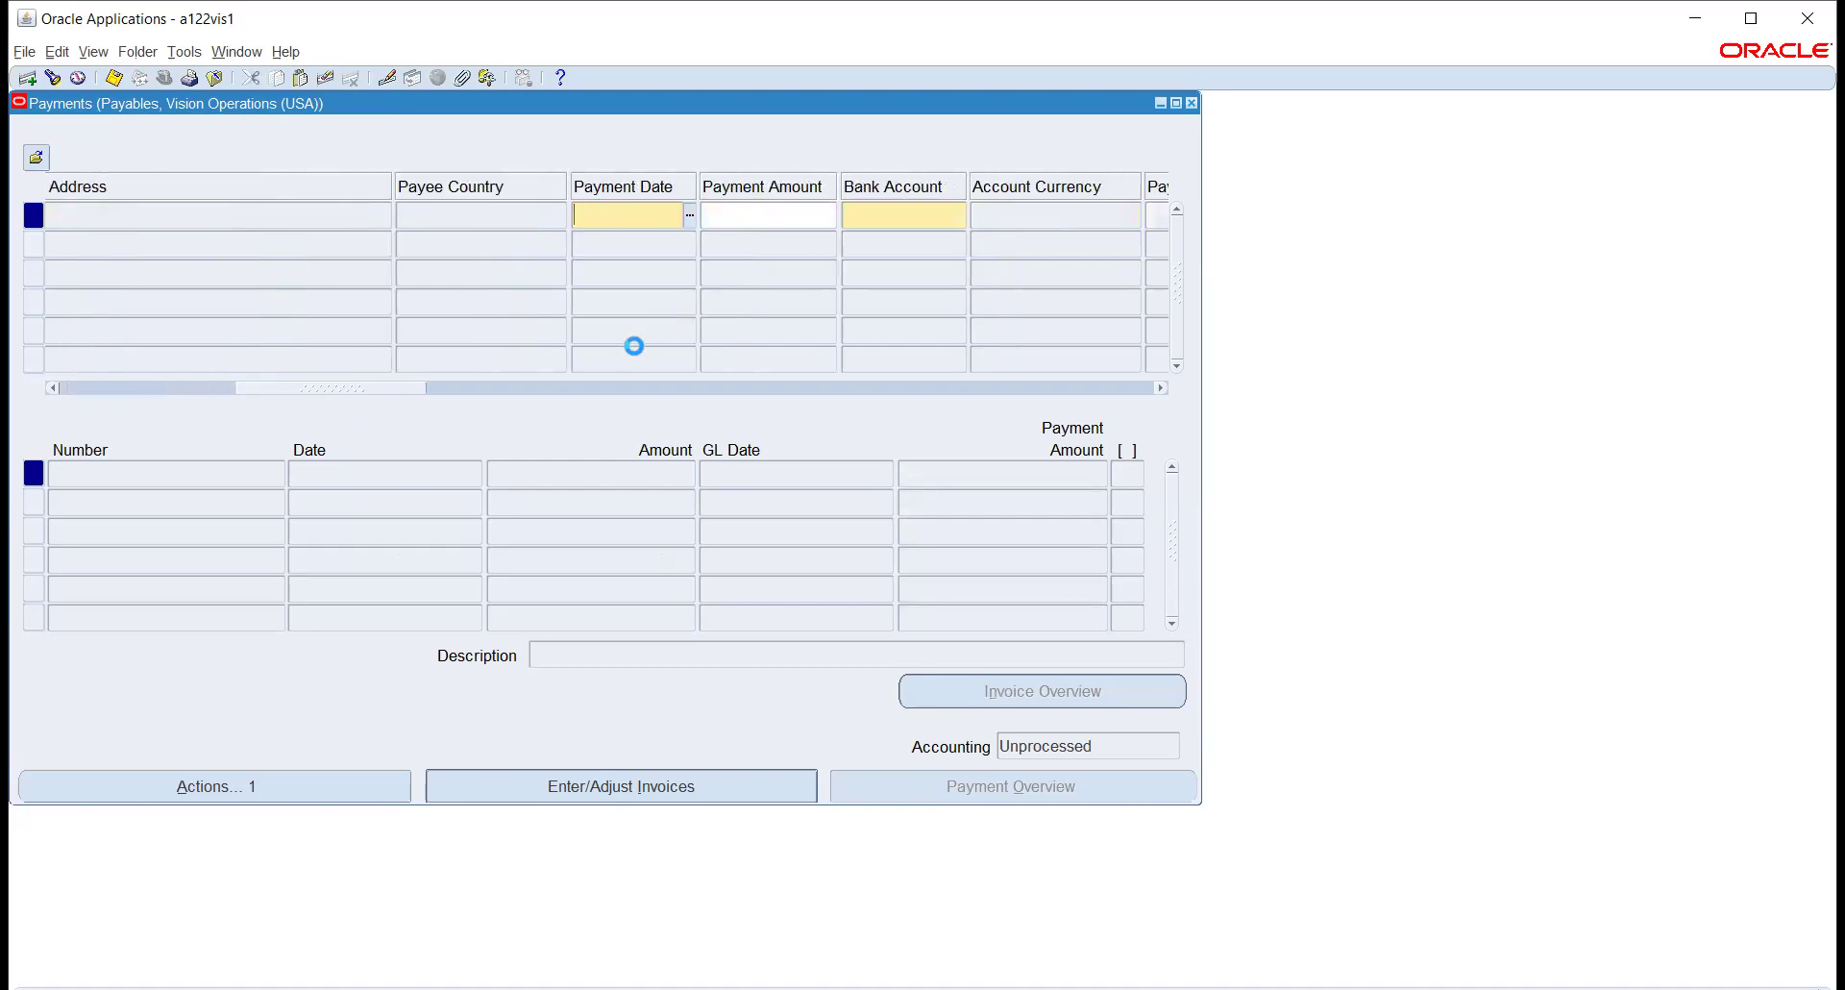
key("ctrl+l")
left_click(202, 524)
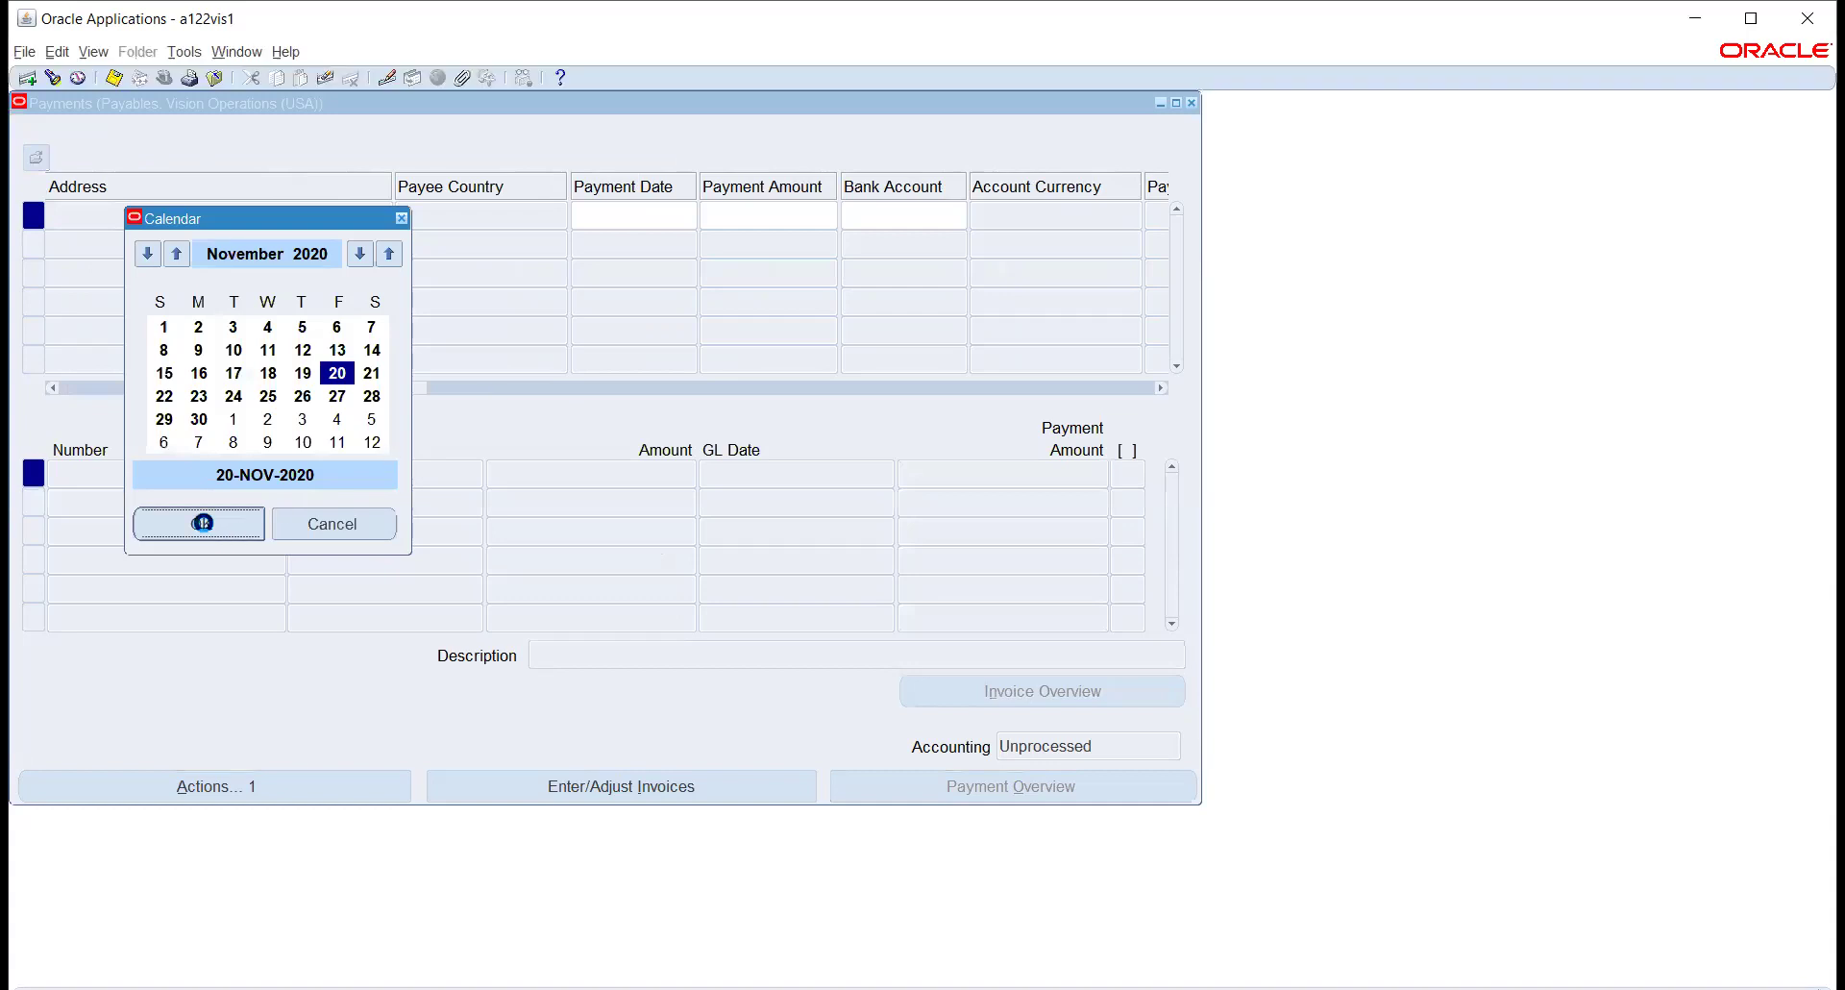
- Set the payment amount to 1000 and the bank account to ABC LTD
left_click(803, 215)
type("1000")
key("Tab")
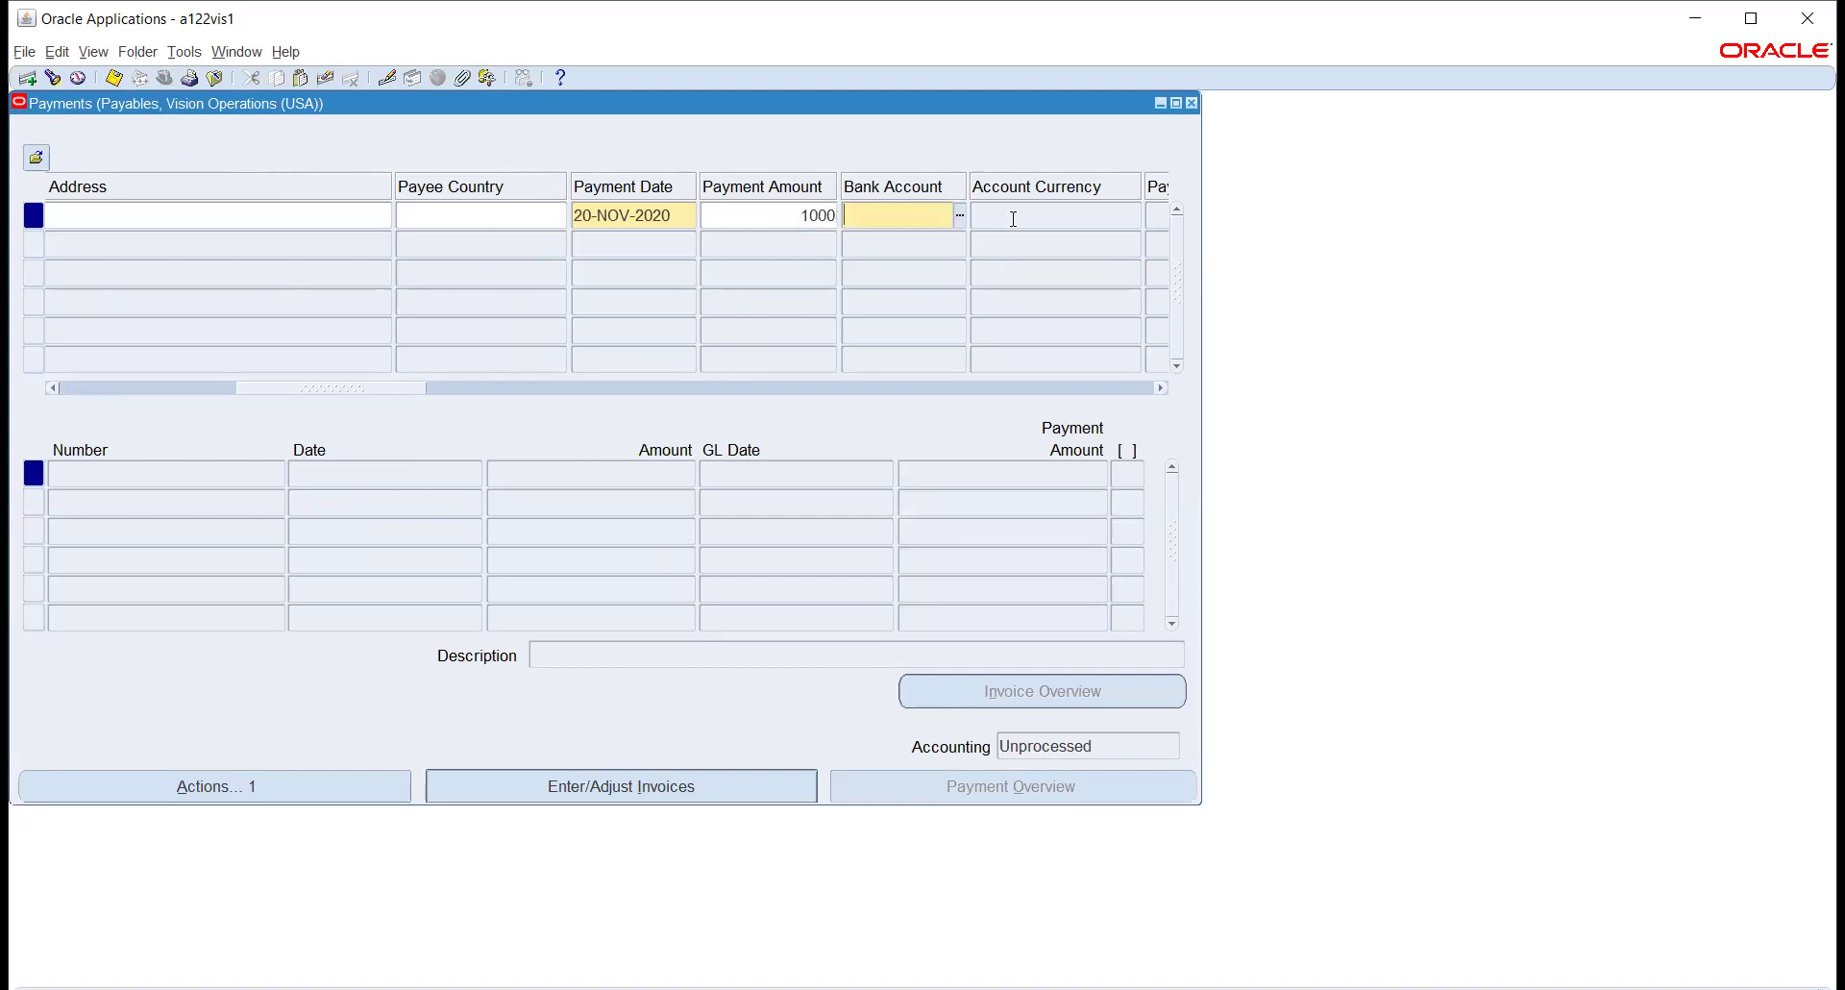
left_click(959, 214)
type("%")
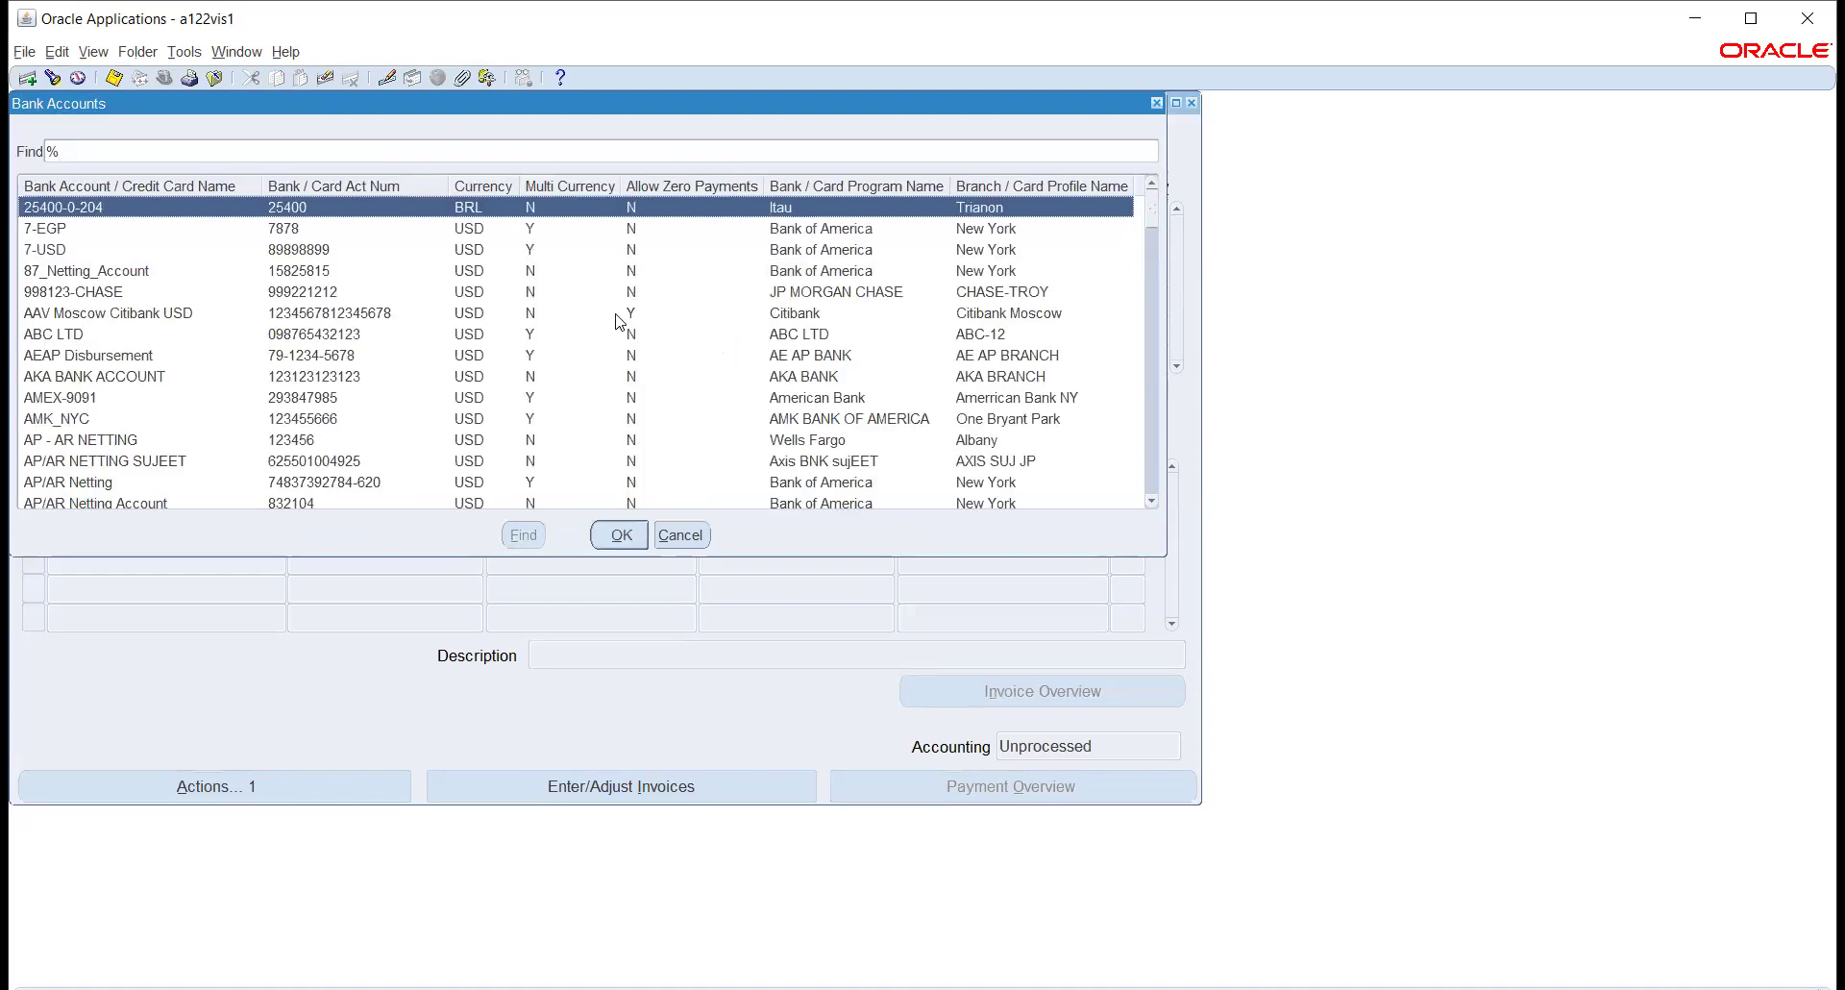
left_click(193, 335)
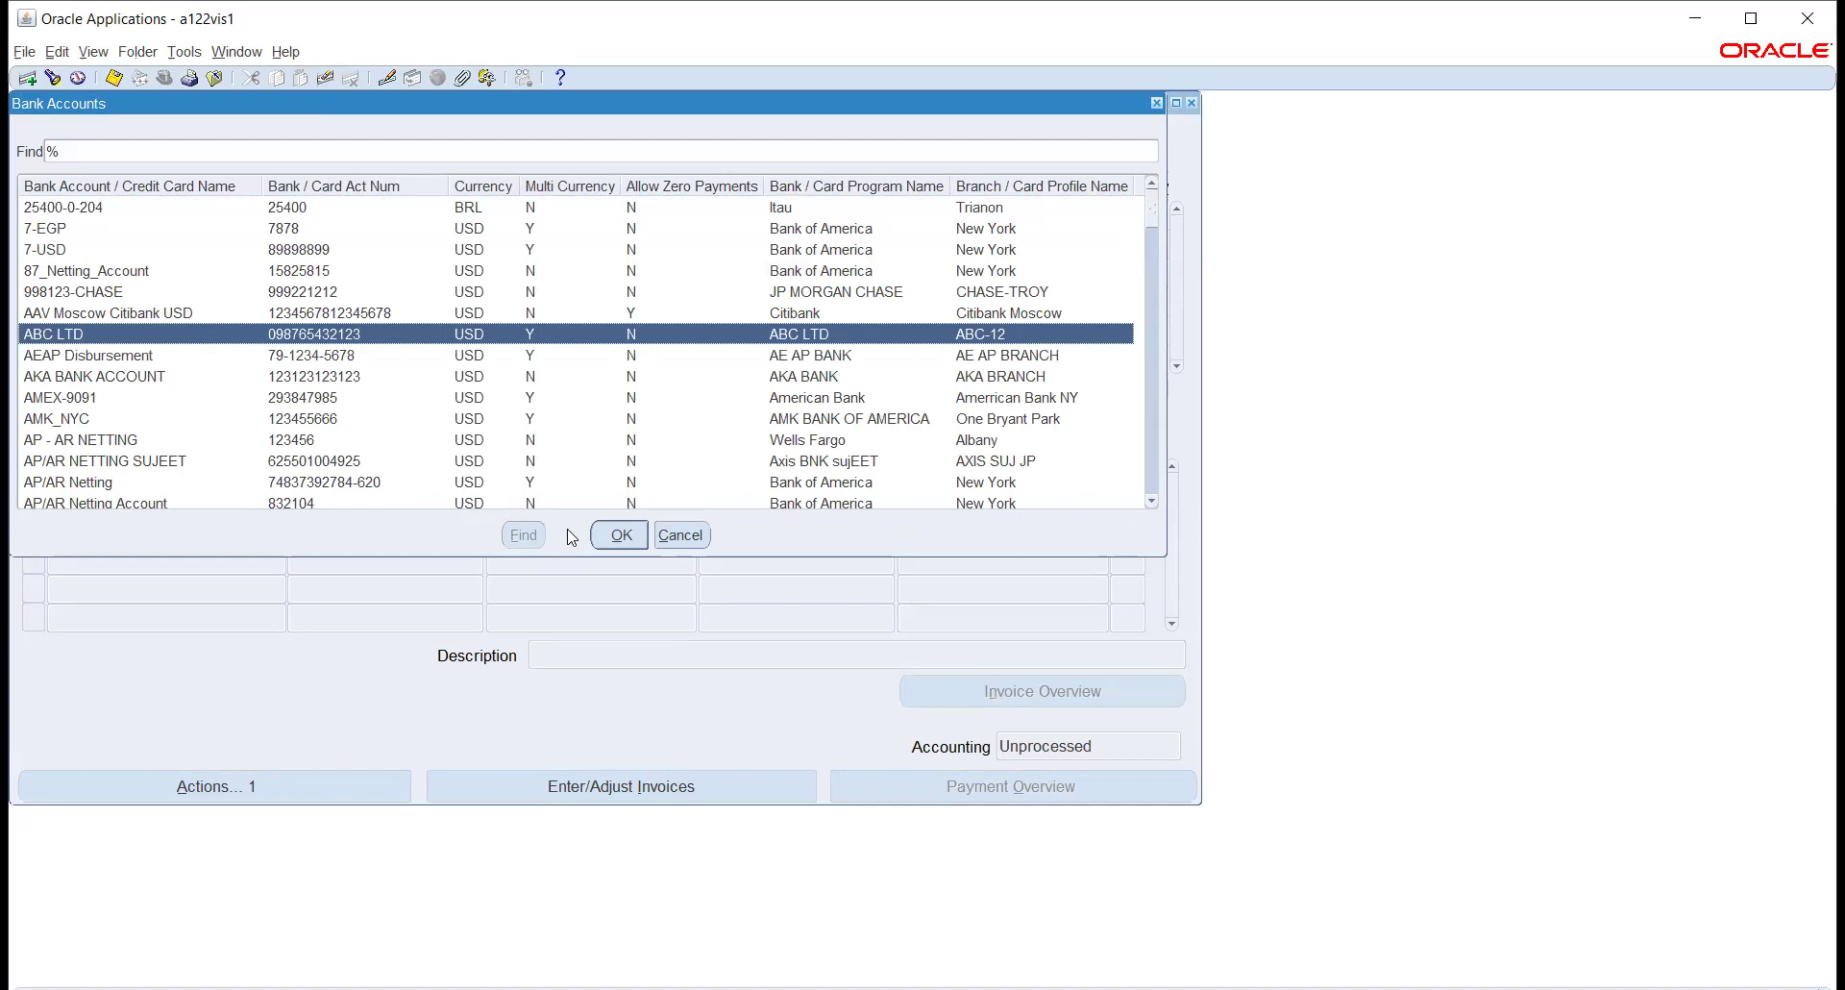
left_click(619, 535)
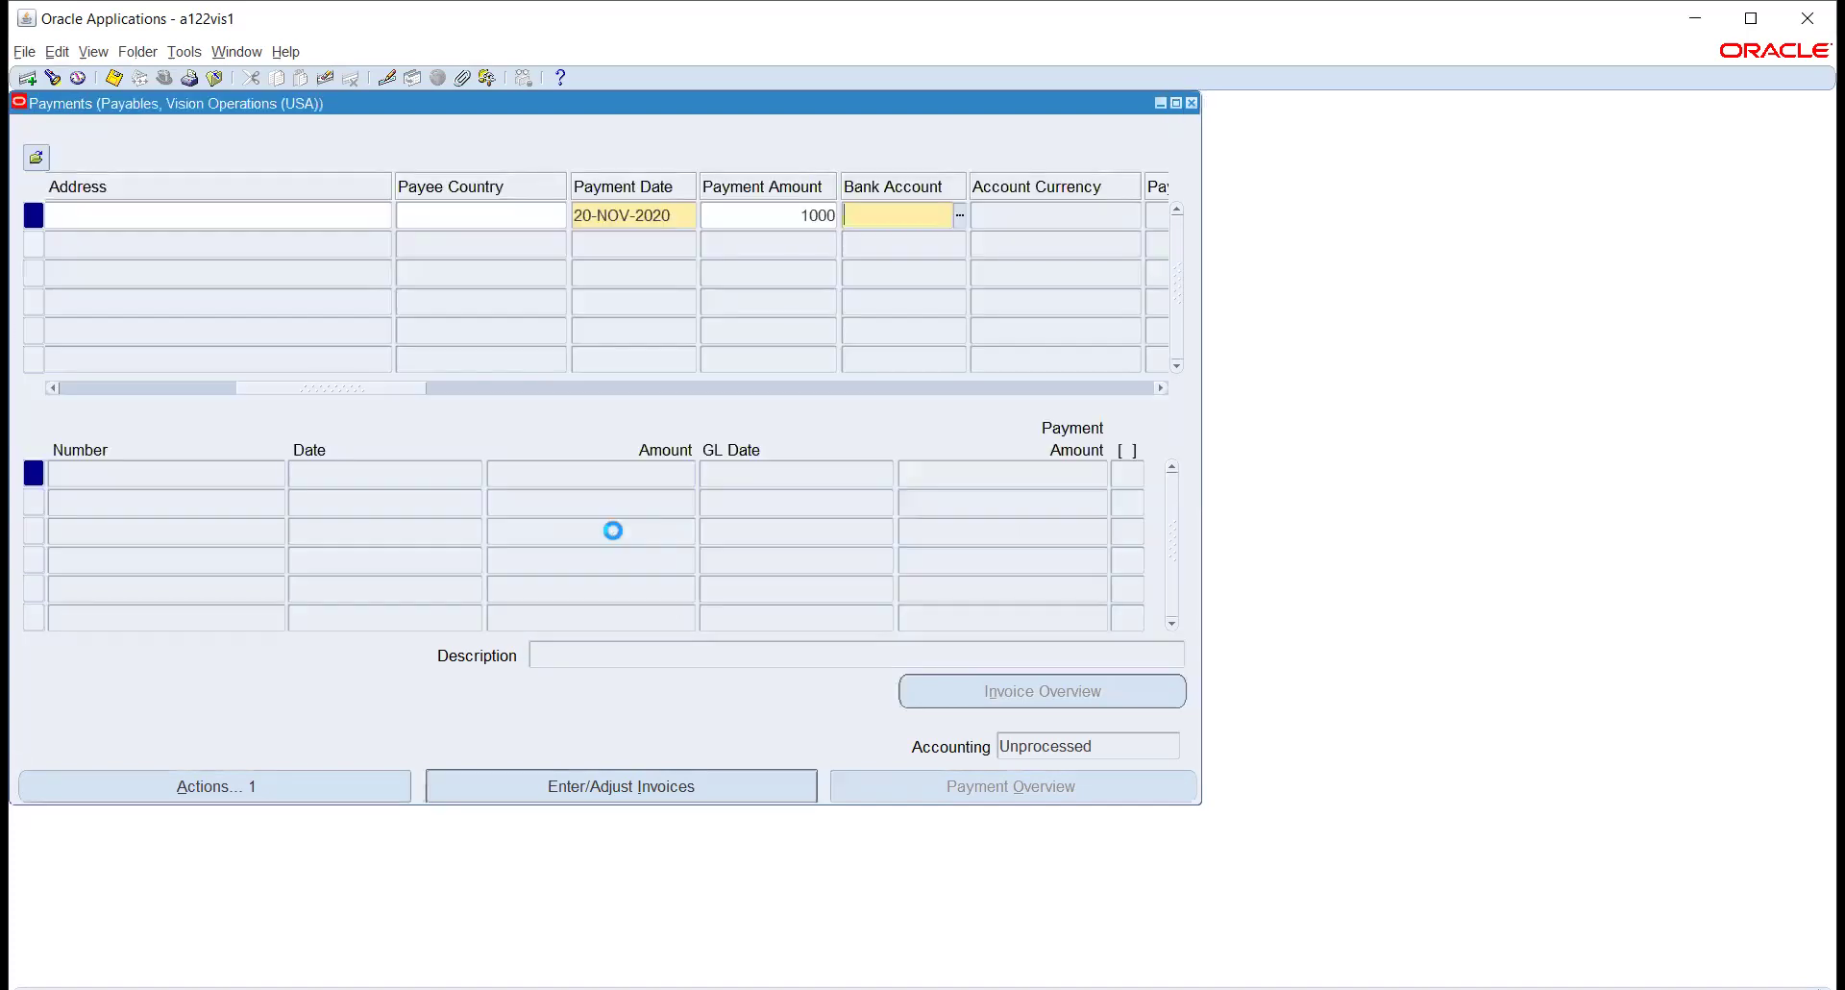
key("Tab")
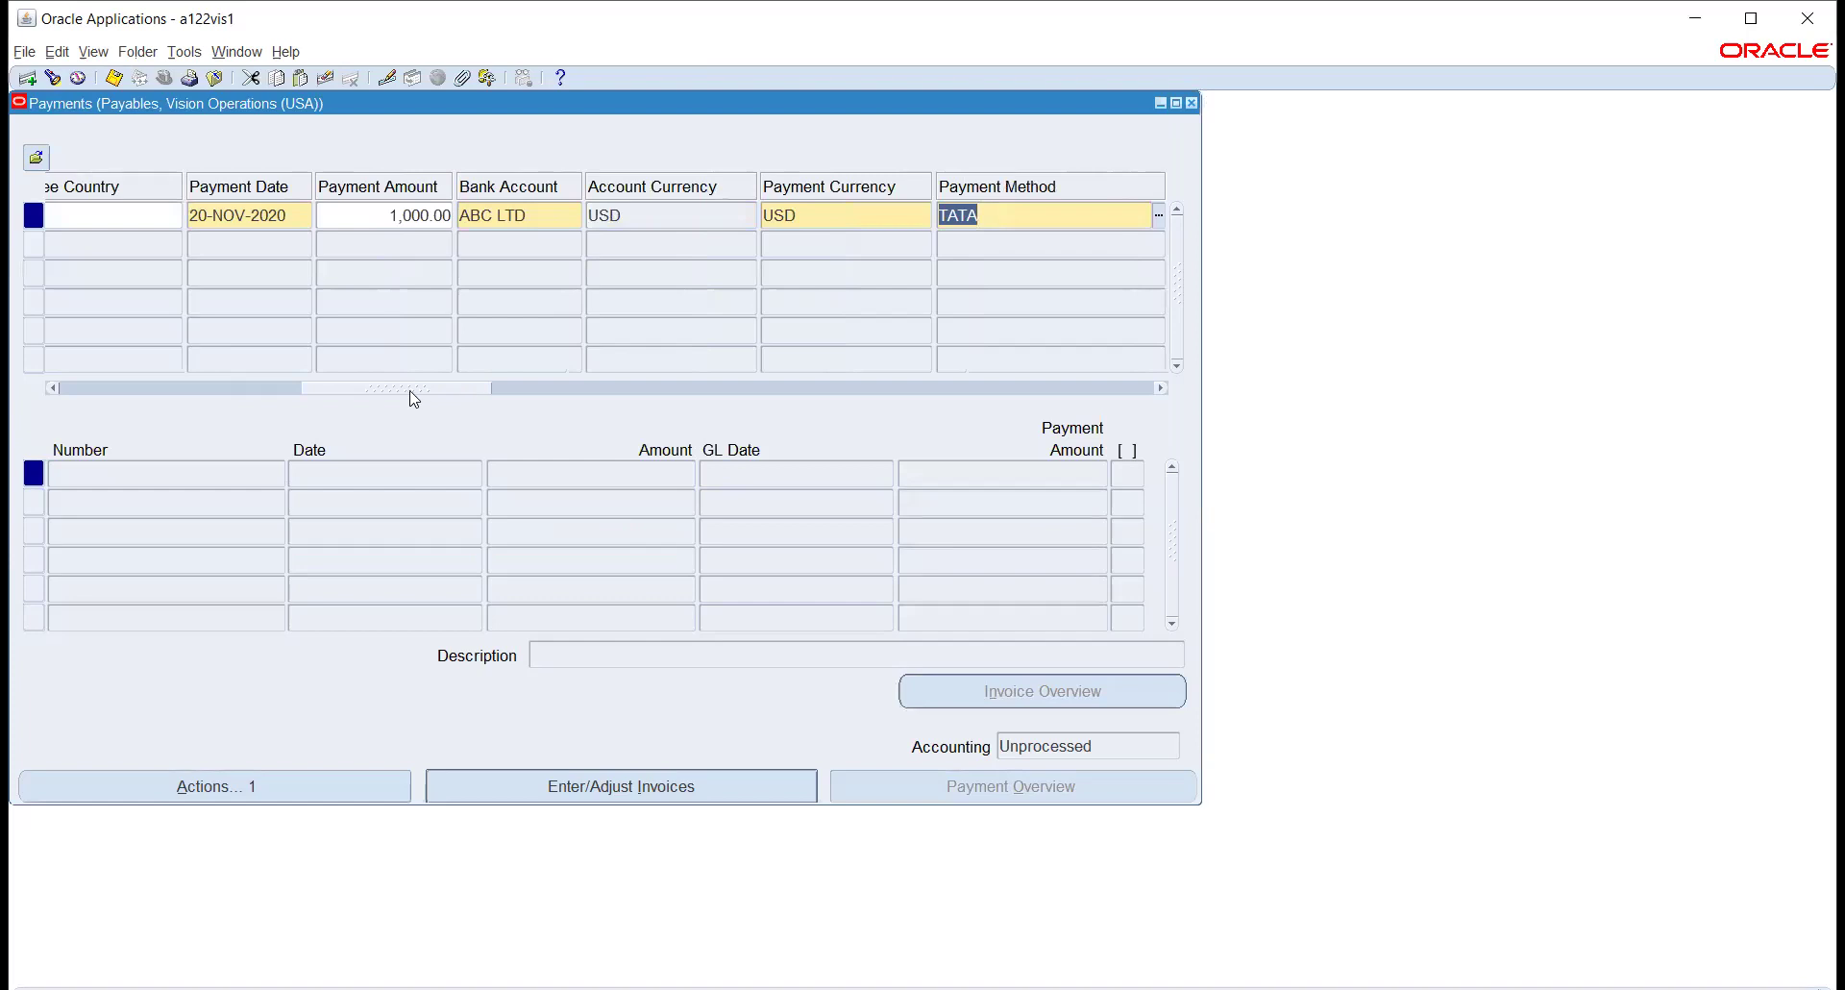
- Choose the PPP electronic payment process profile for the quick payment
left_click_drag(437, 388, 523, 400)
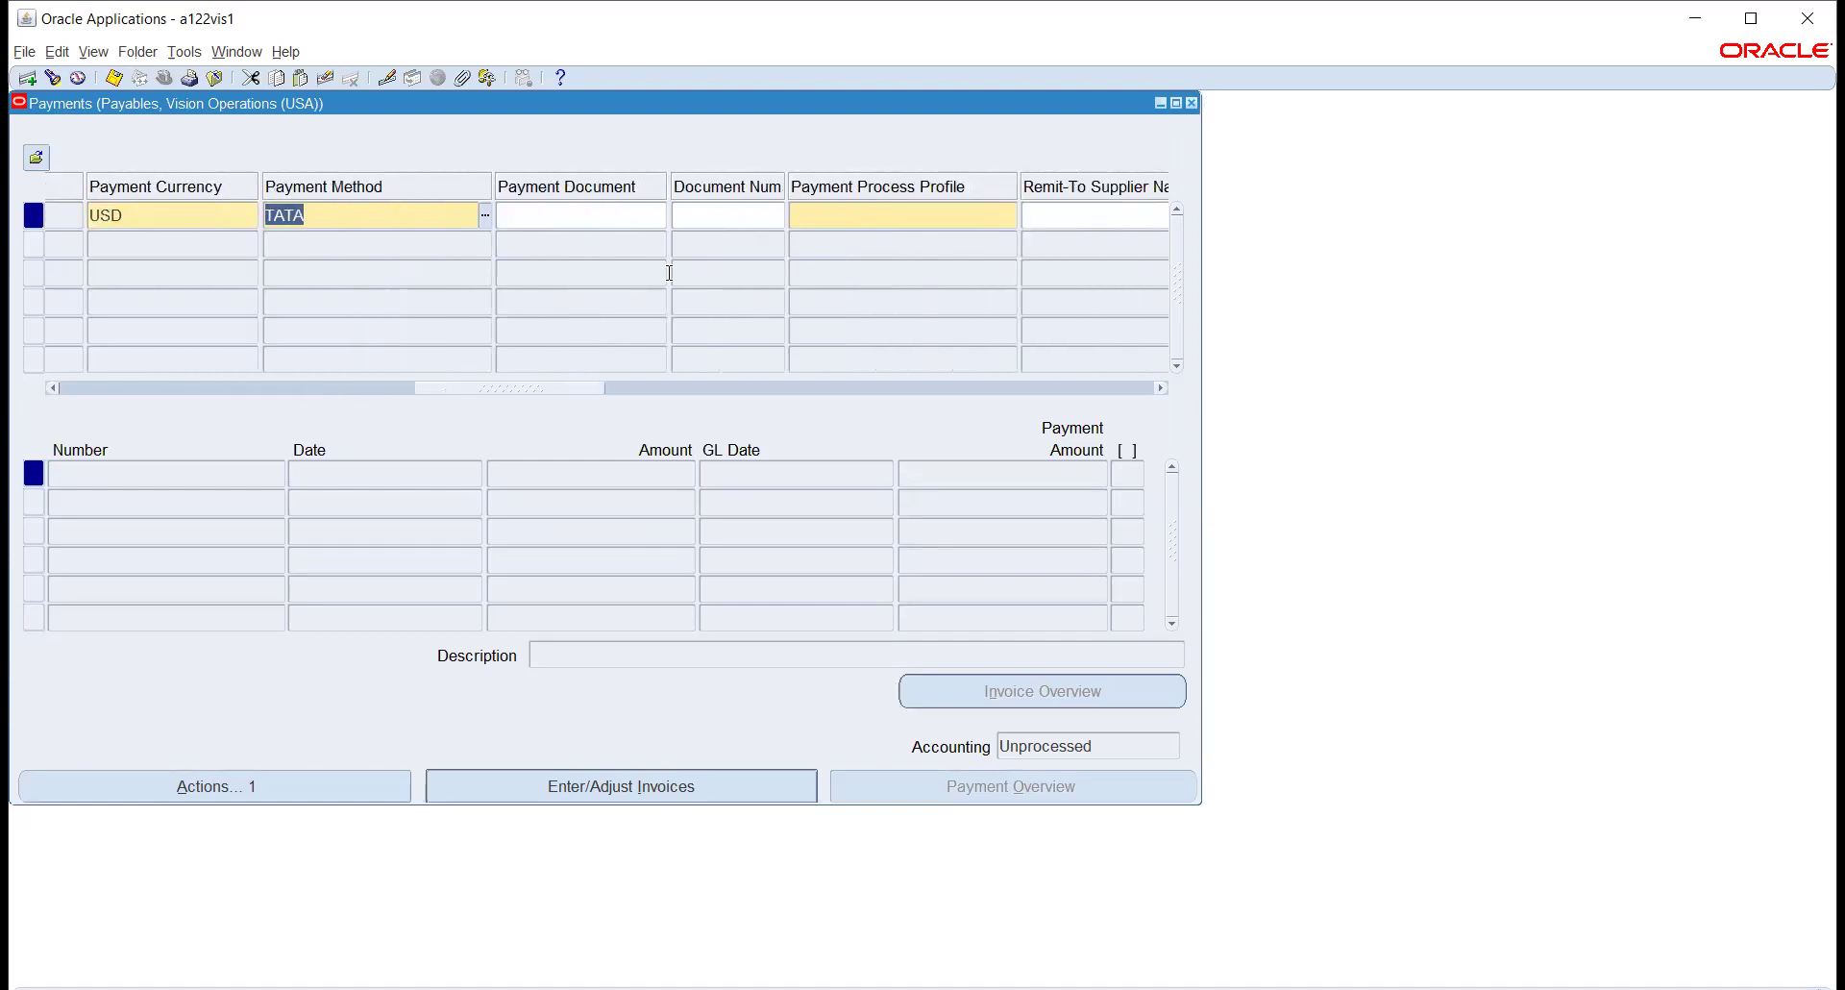
left_click(862, 215)
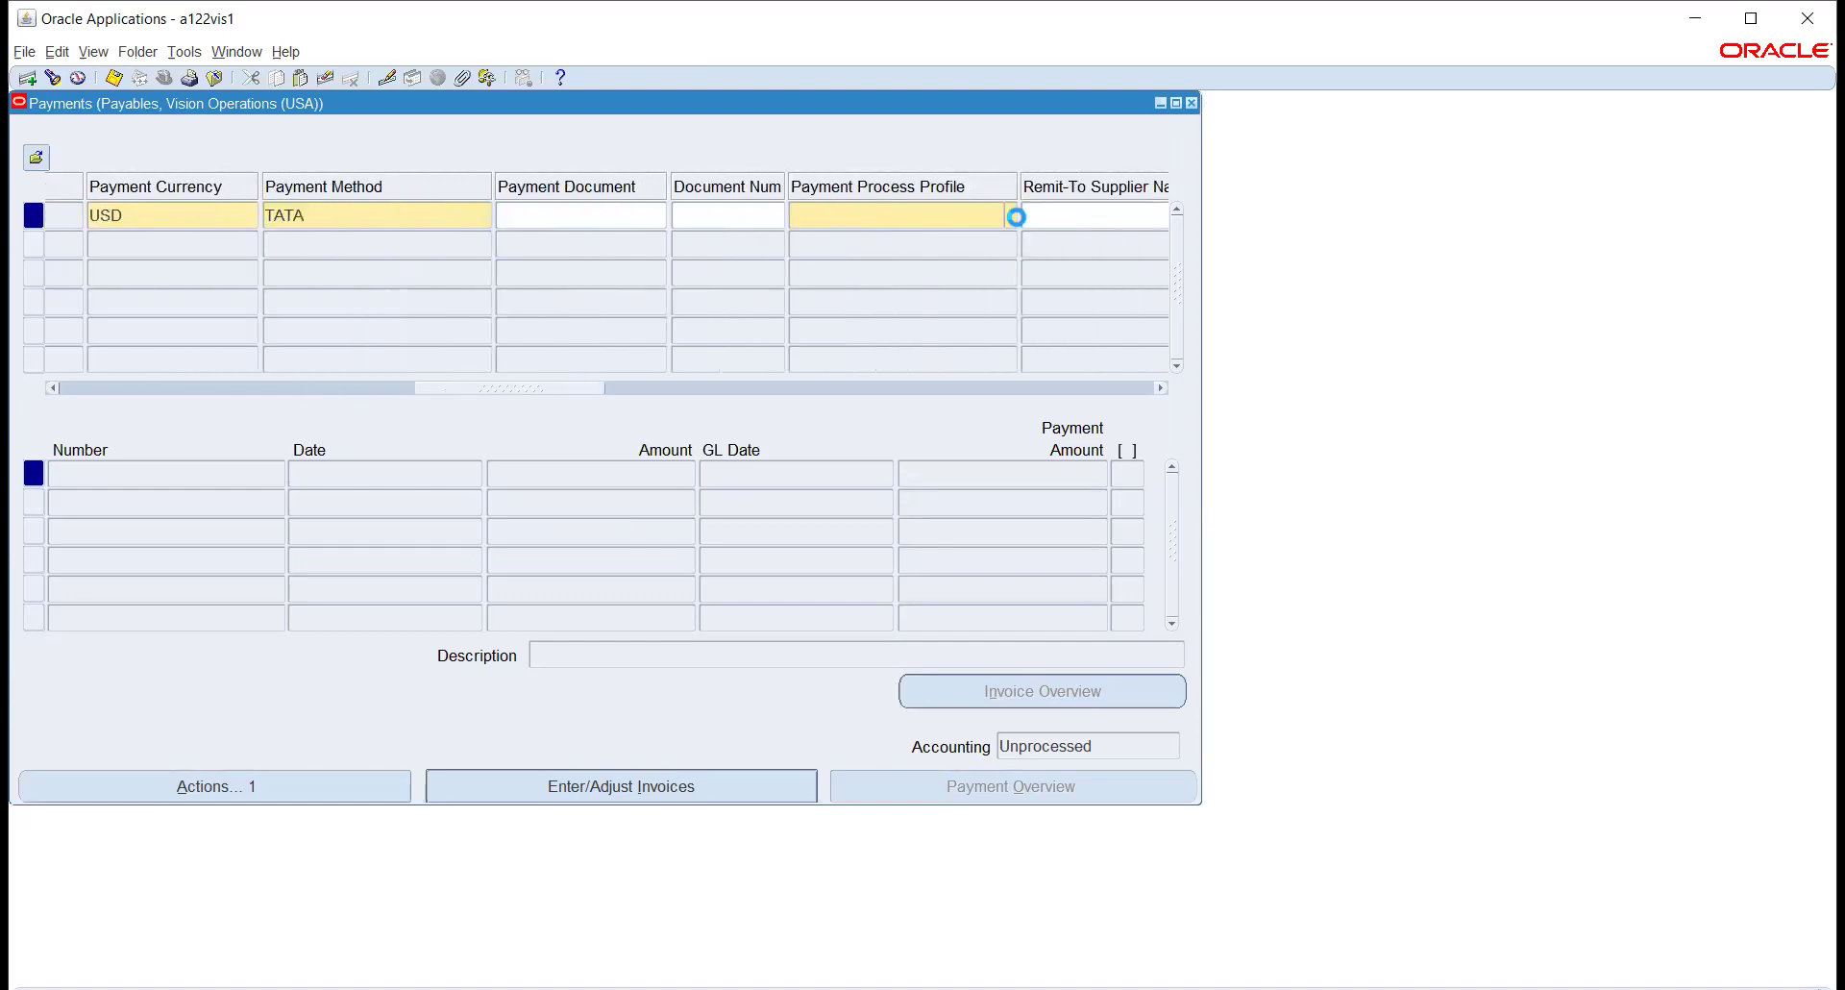
left_click(1011, 215)
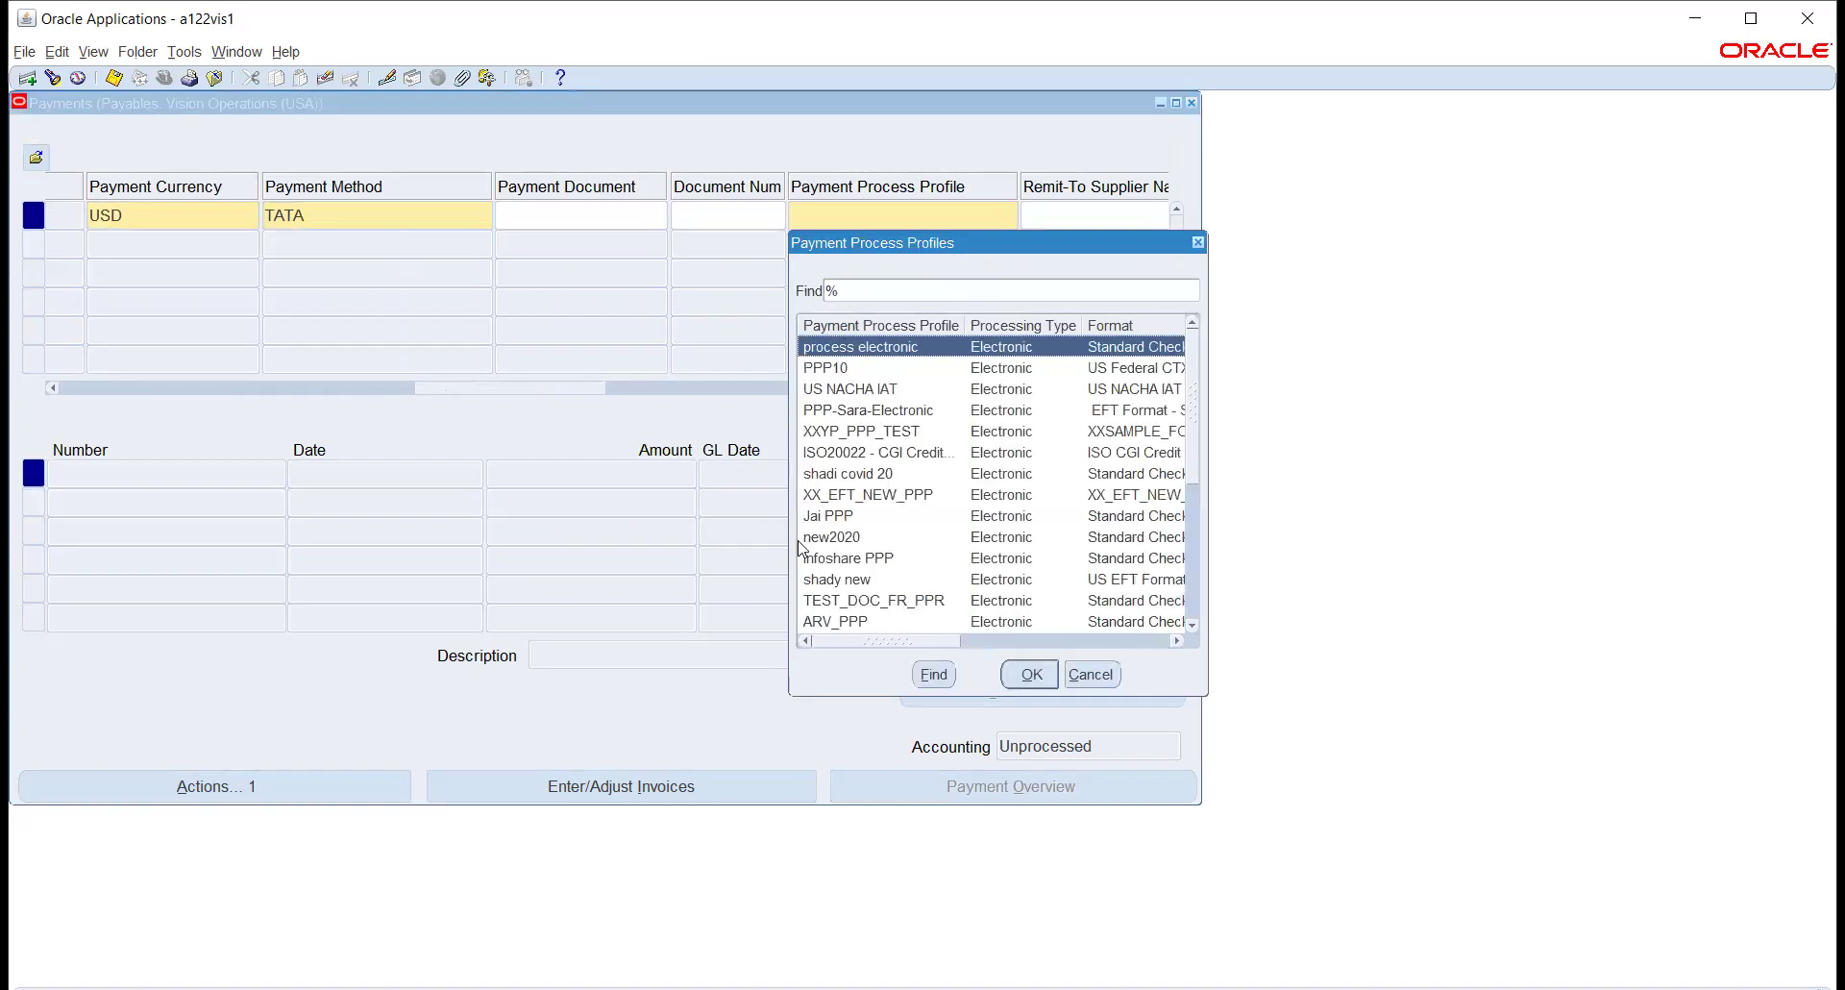
left_click(835, 394)
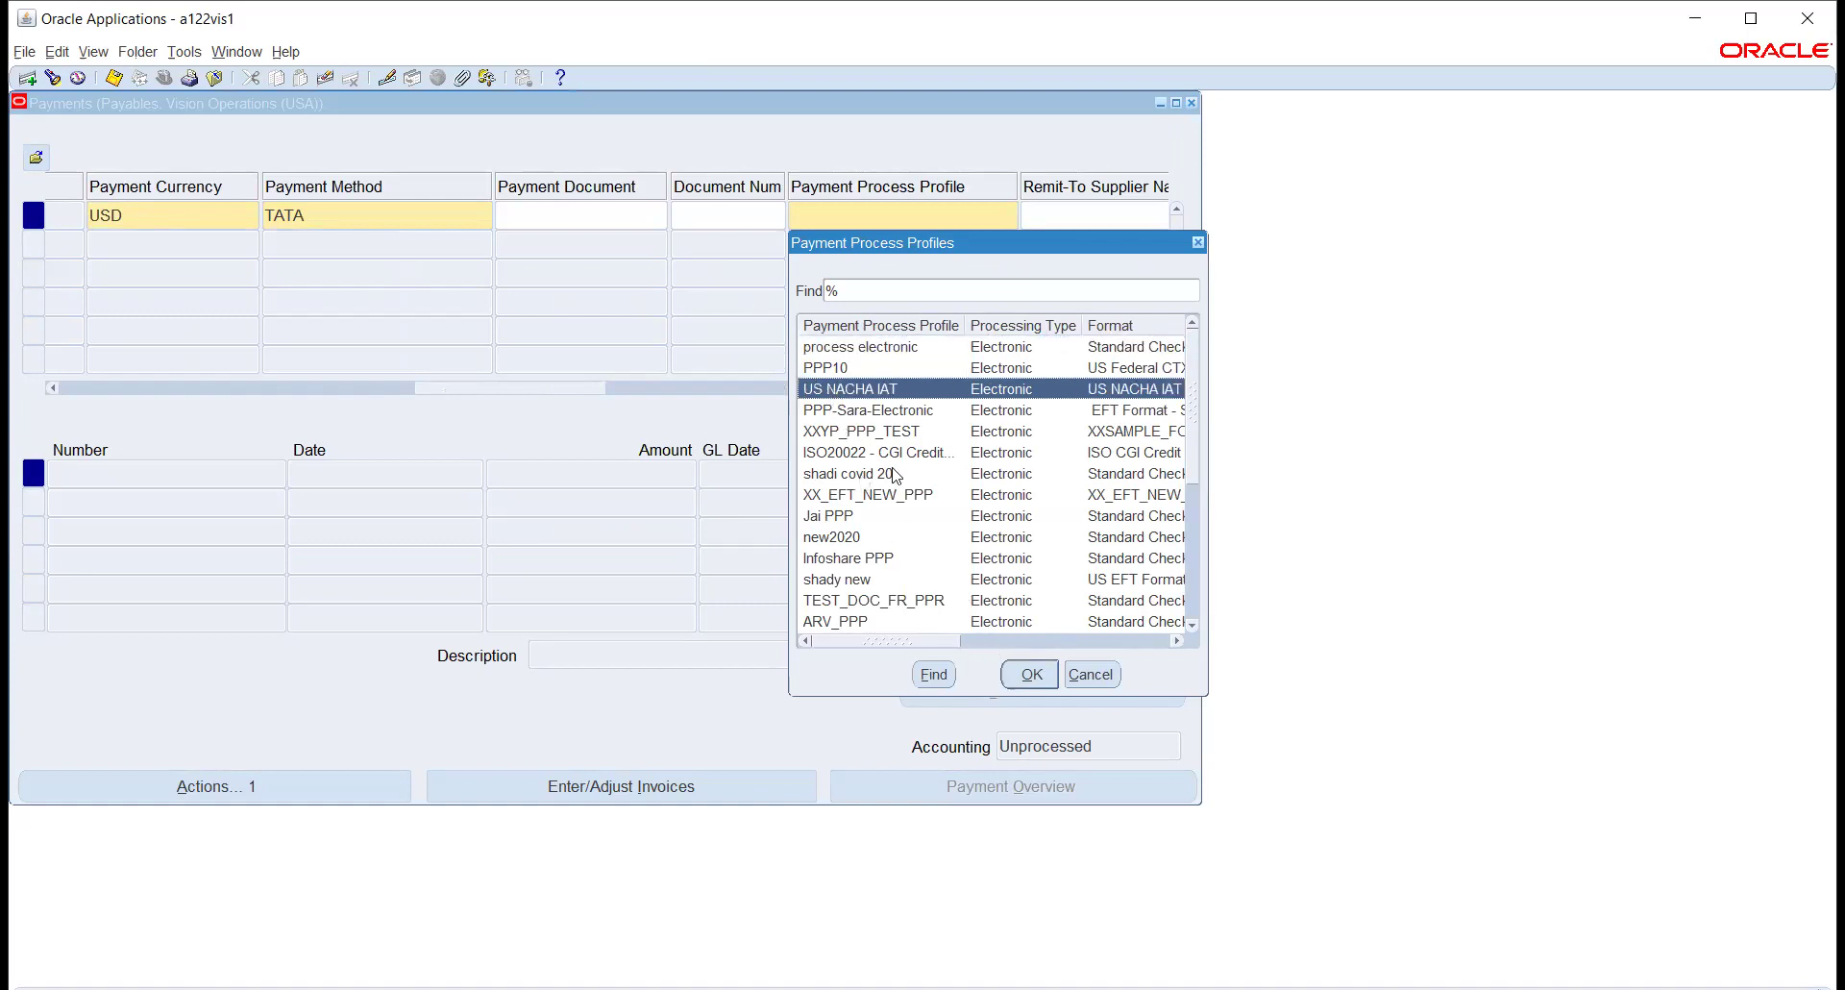
left_click(865, 412)
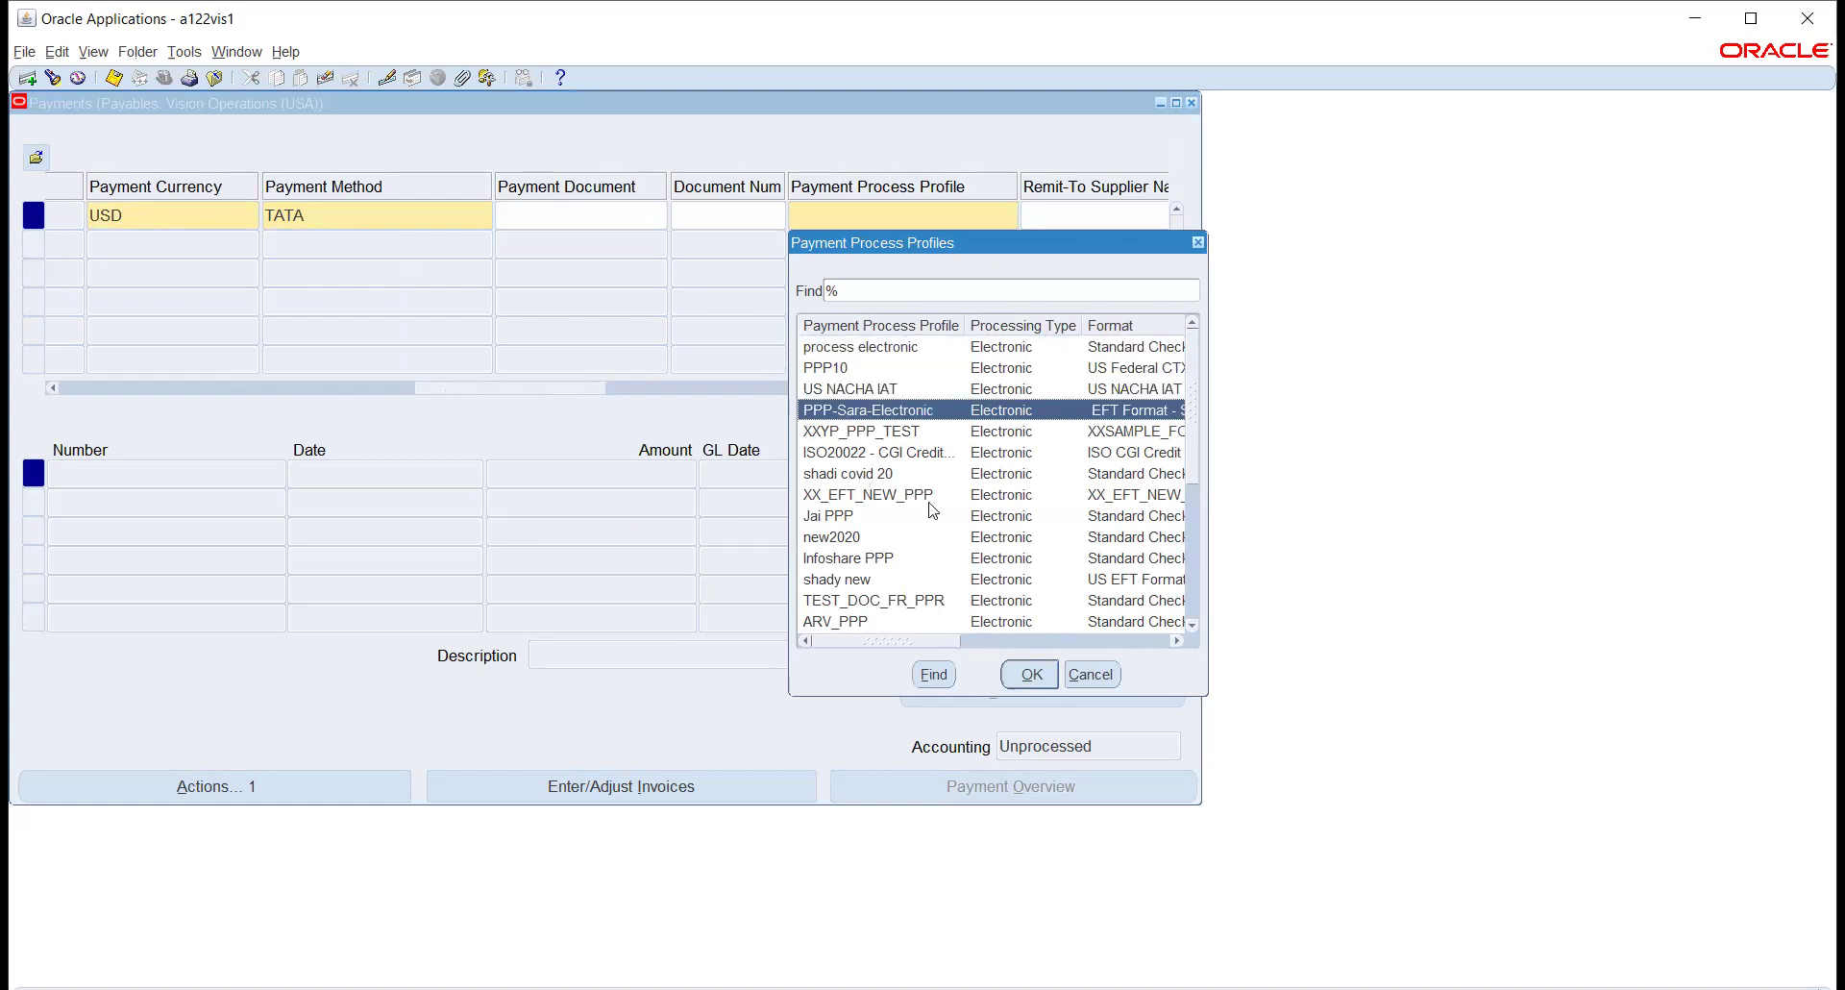
left_click(1032, 675)
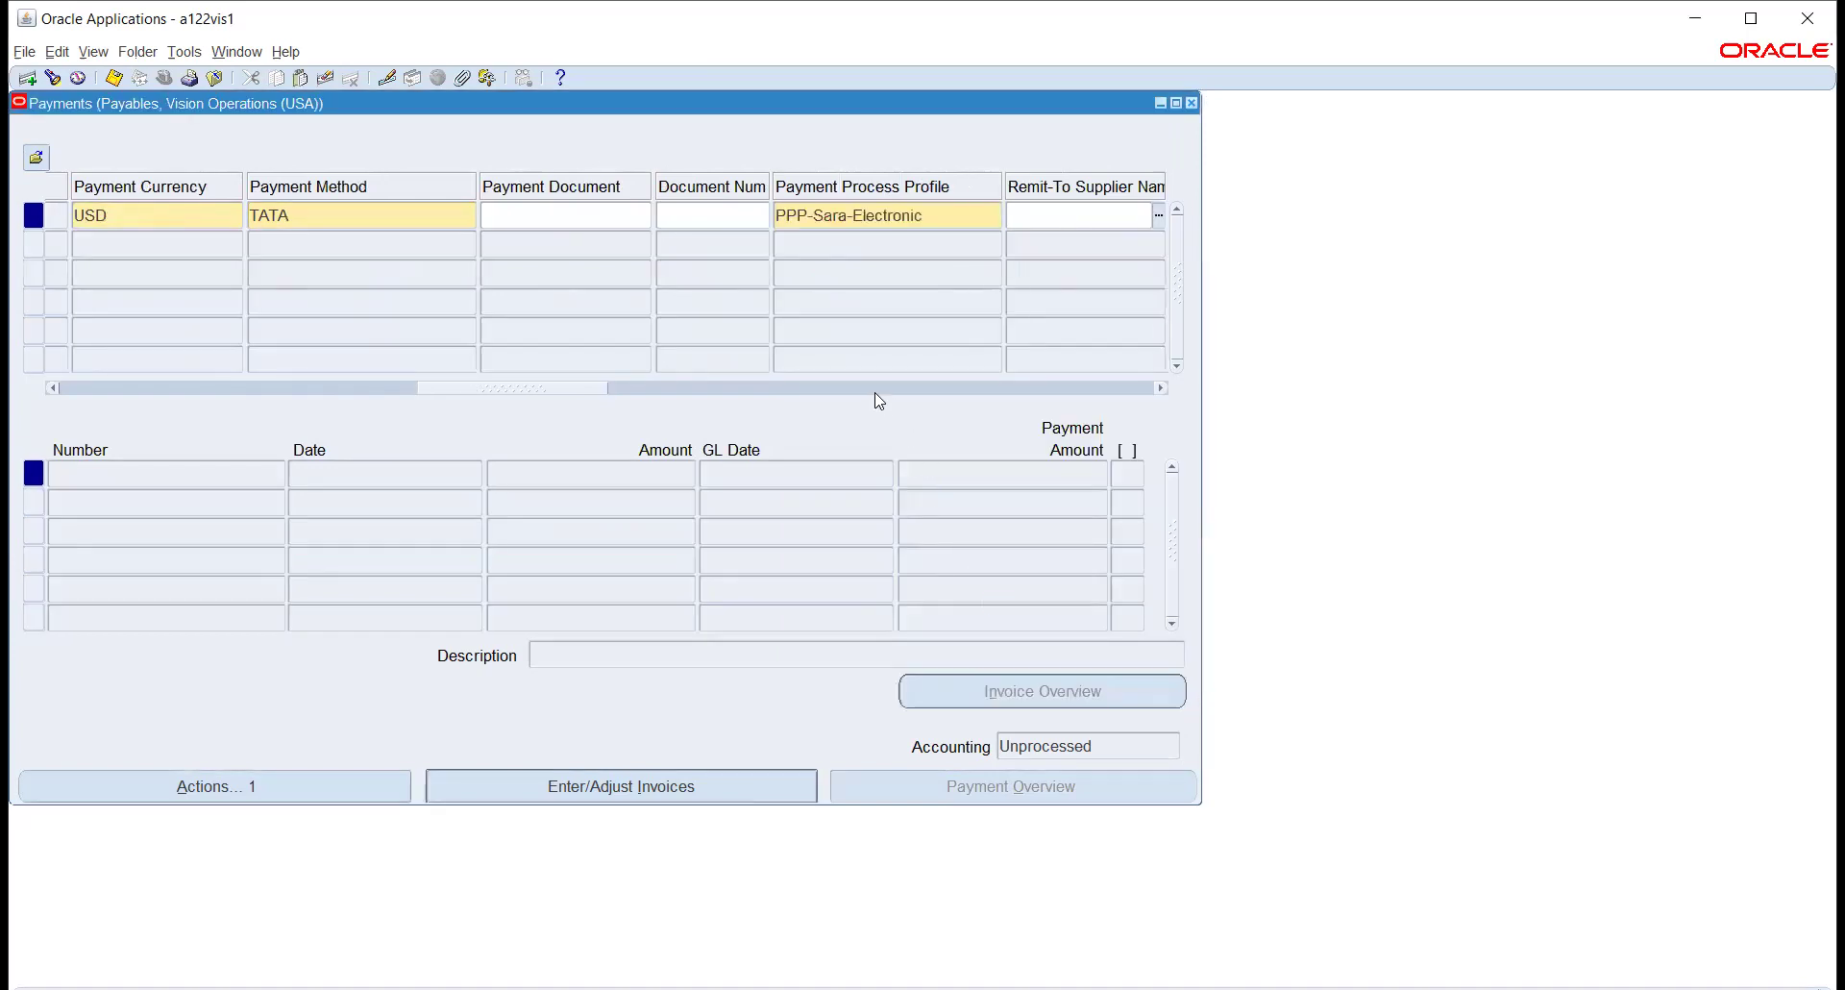
- Select invoice 4590 for the payment and overwrite its payment amount with 1000
left_click(545, 786)
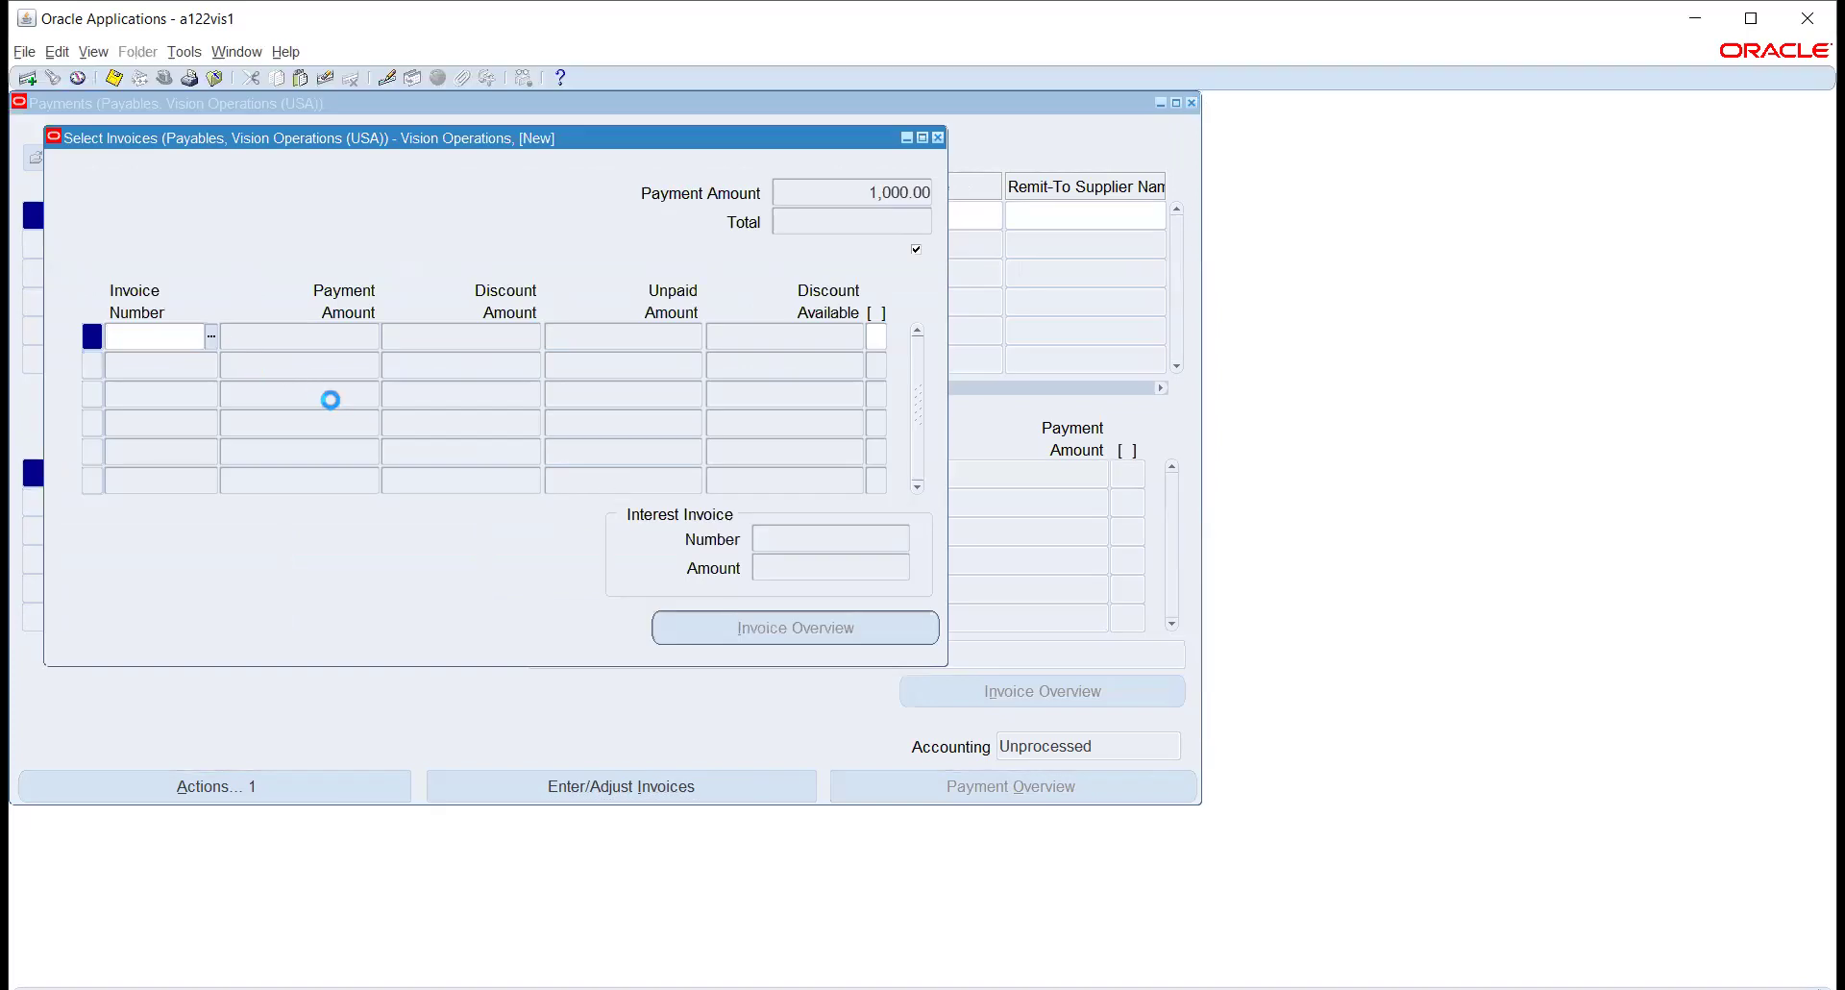
type("%")
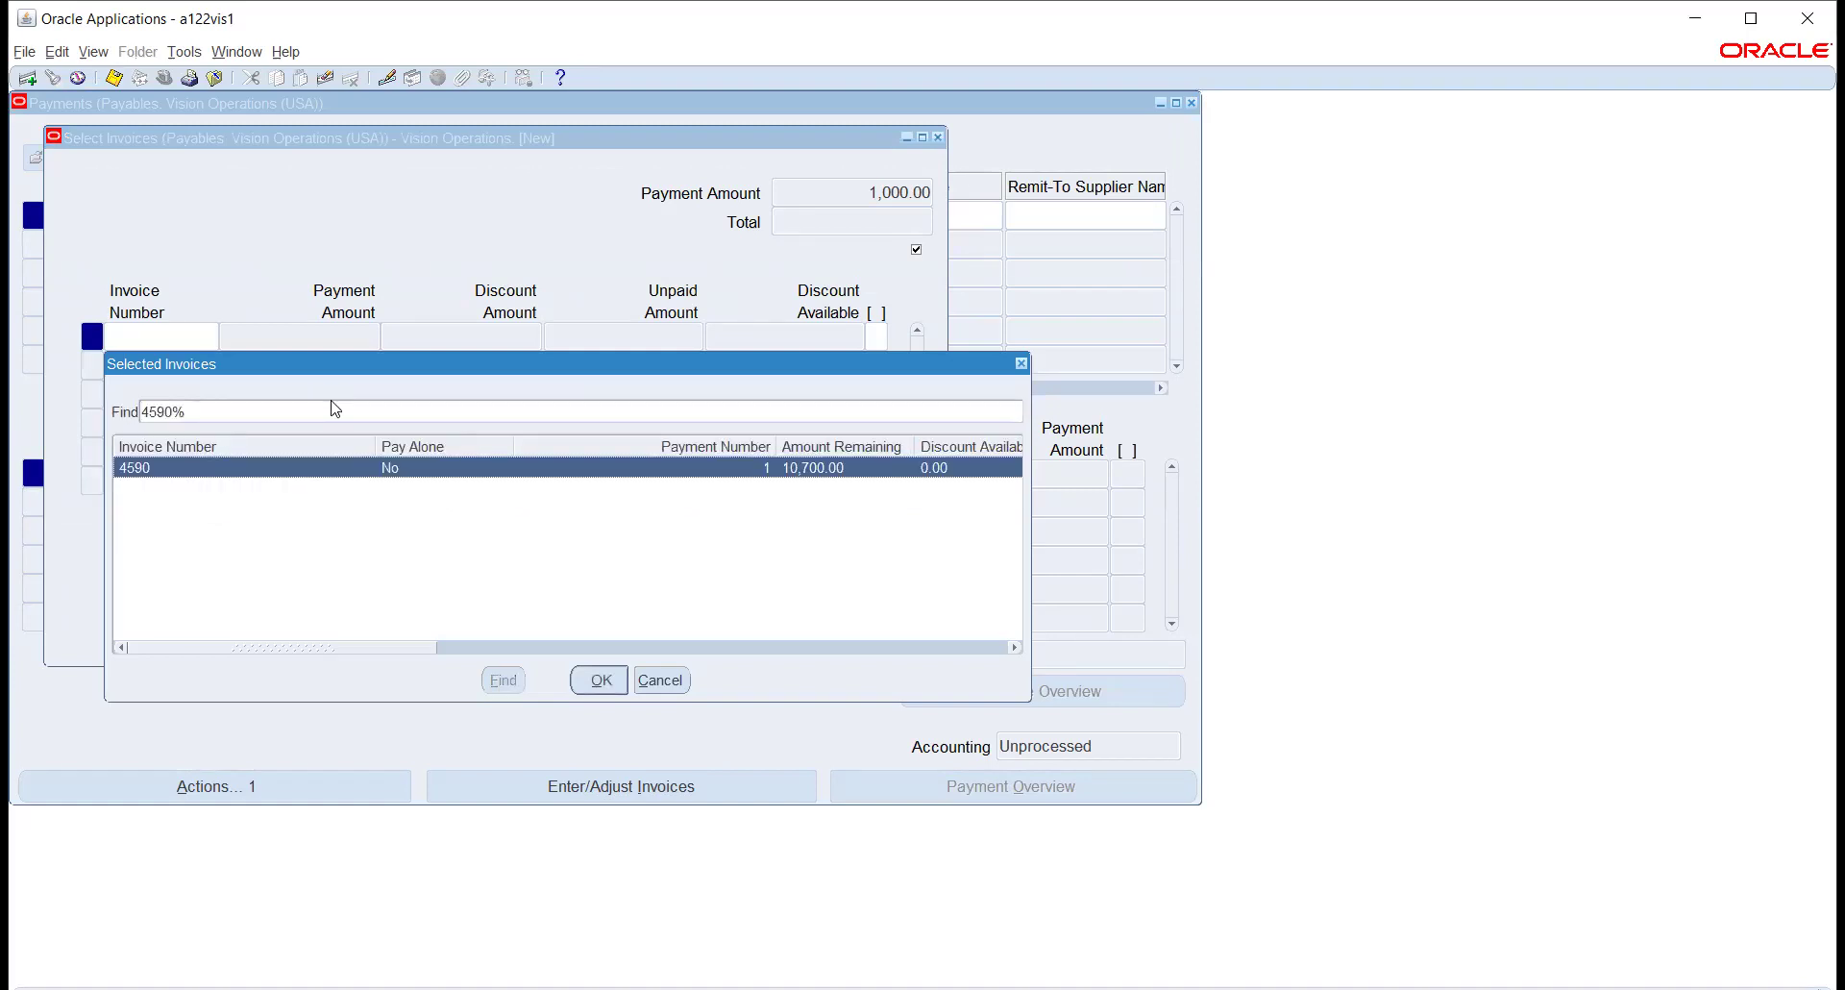
left_click(601, 680)
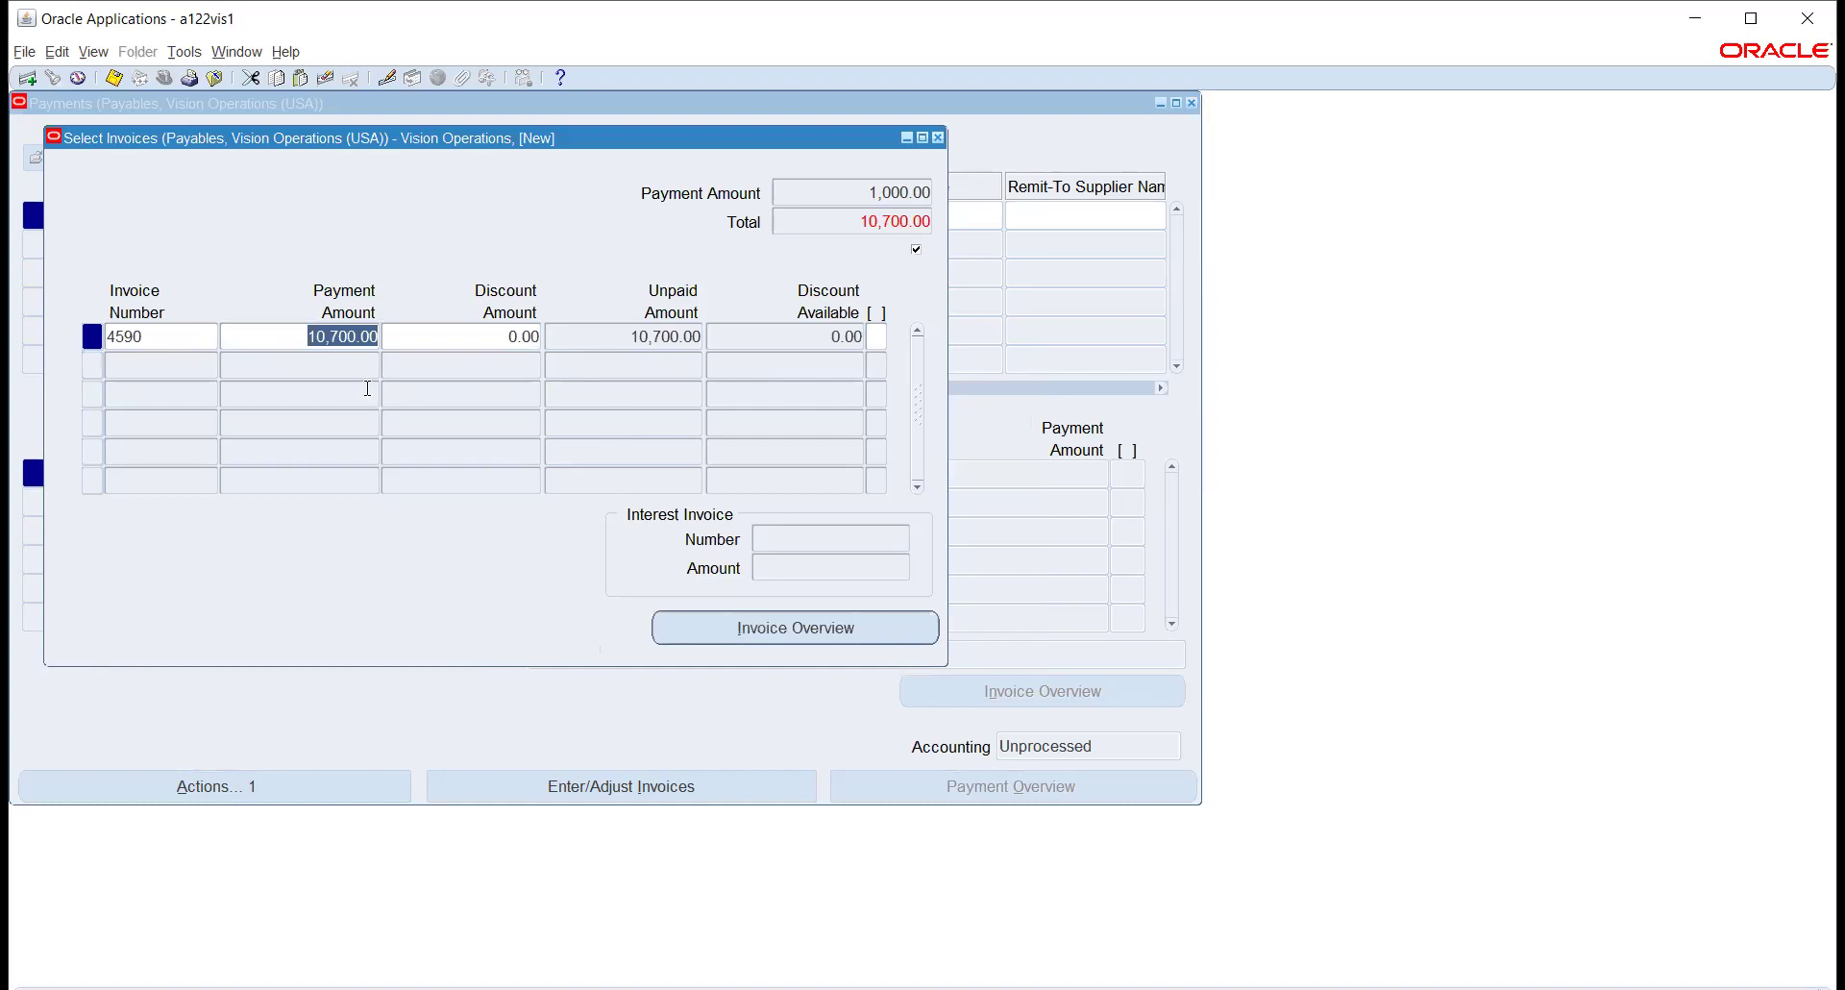
type("1000")
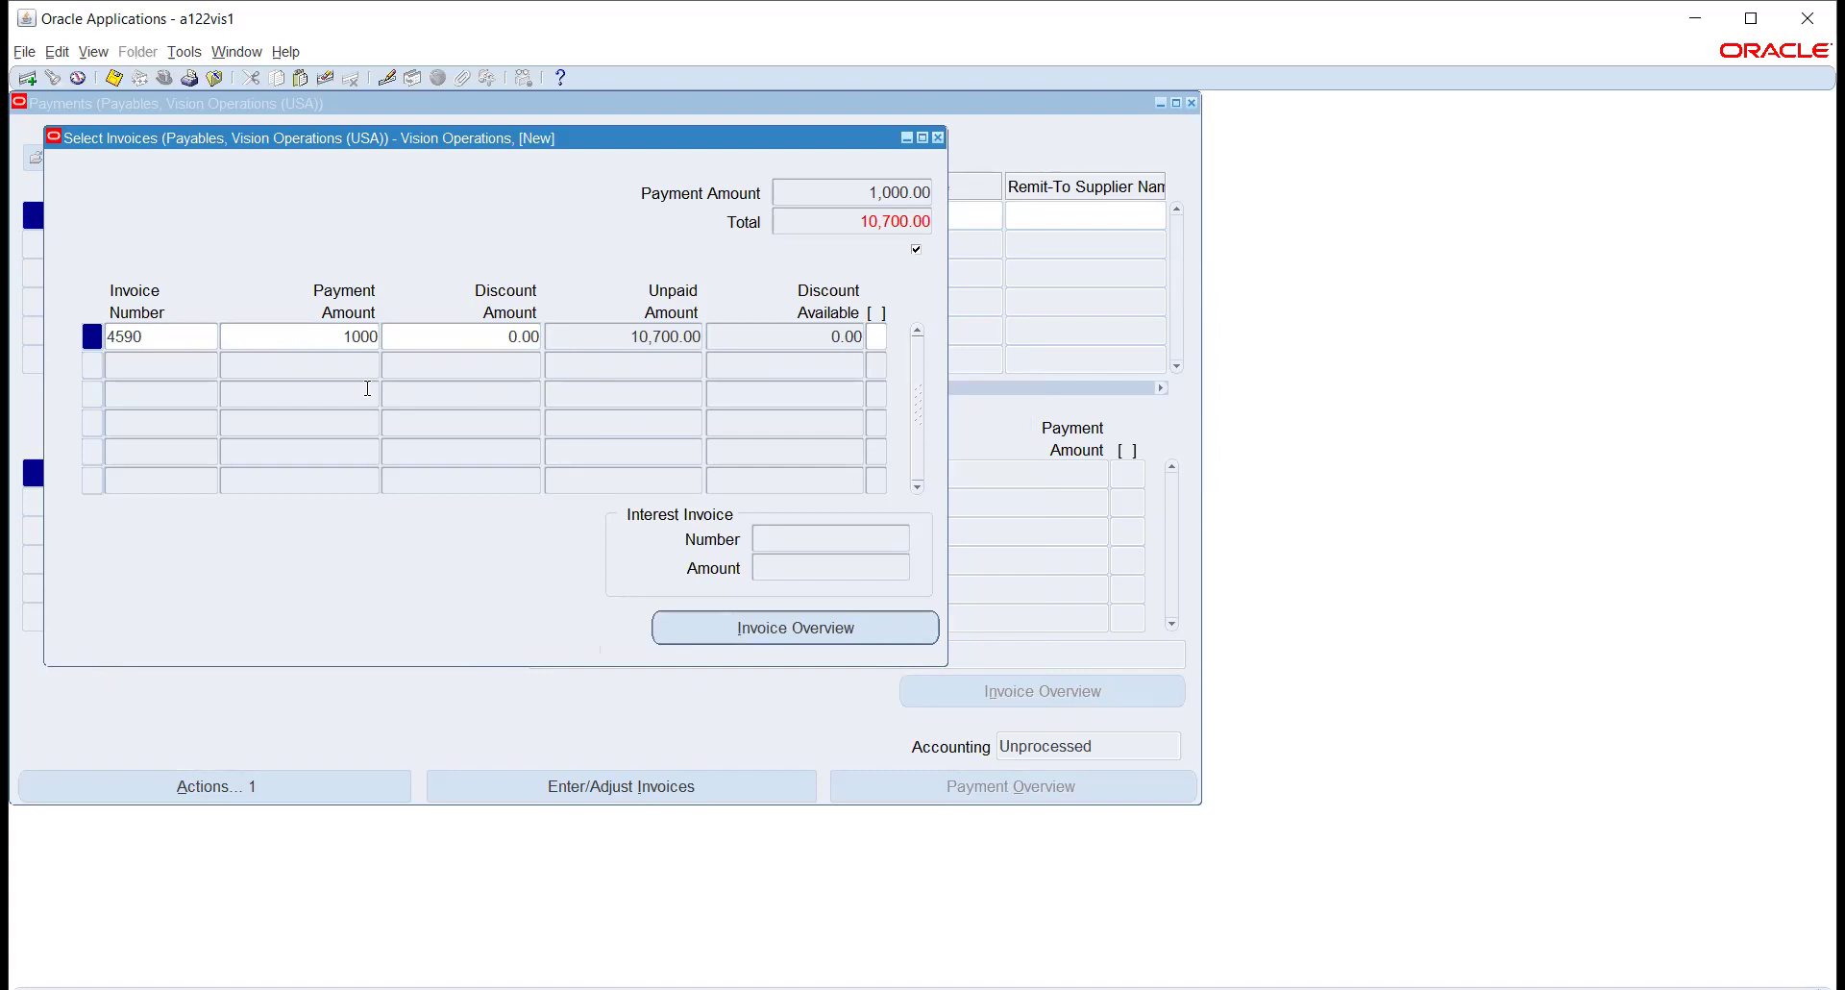
left_click(366, 388)
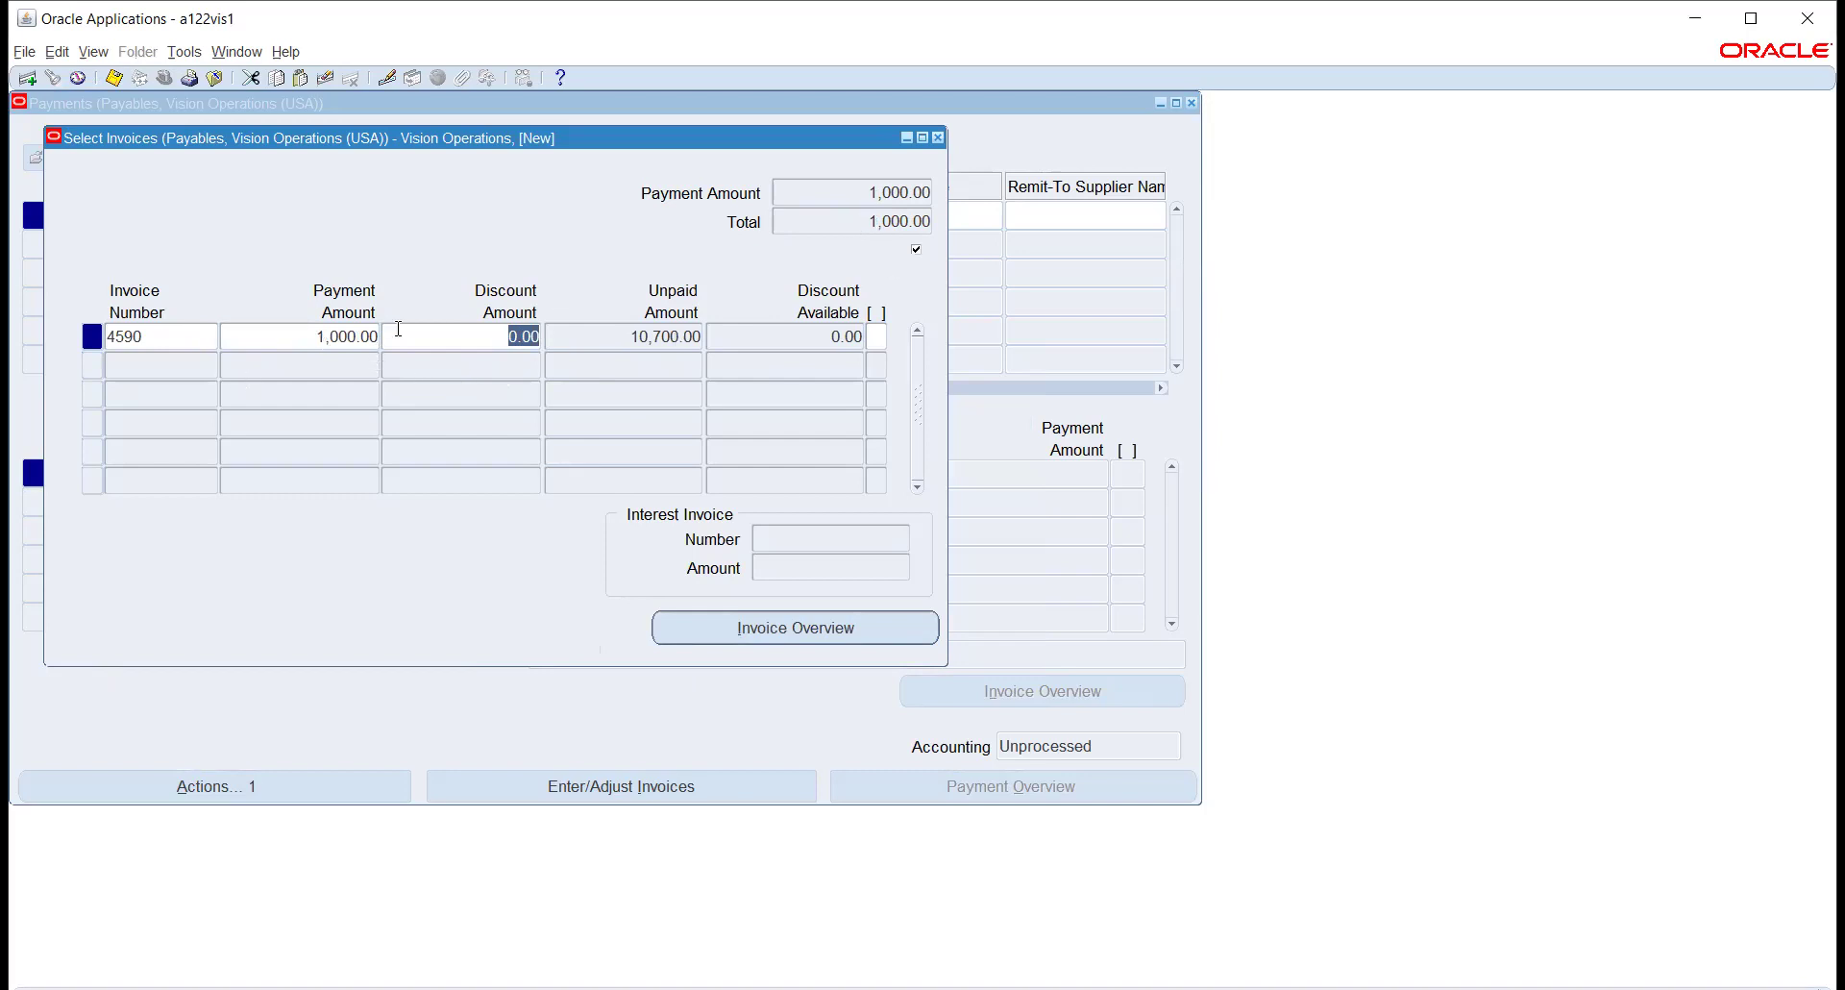
left_click(745, 461)
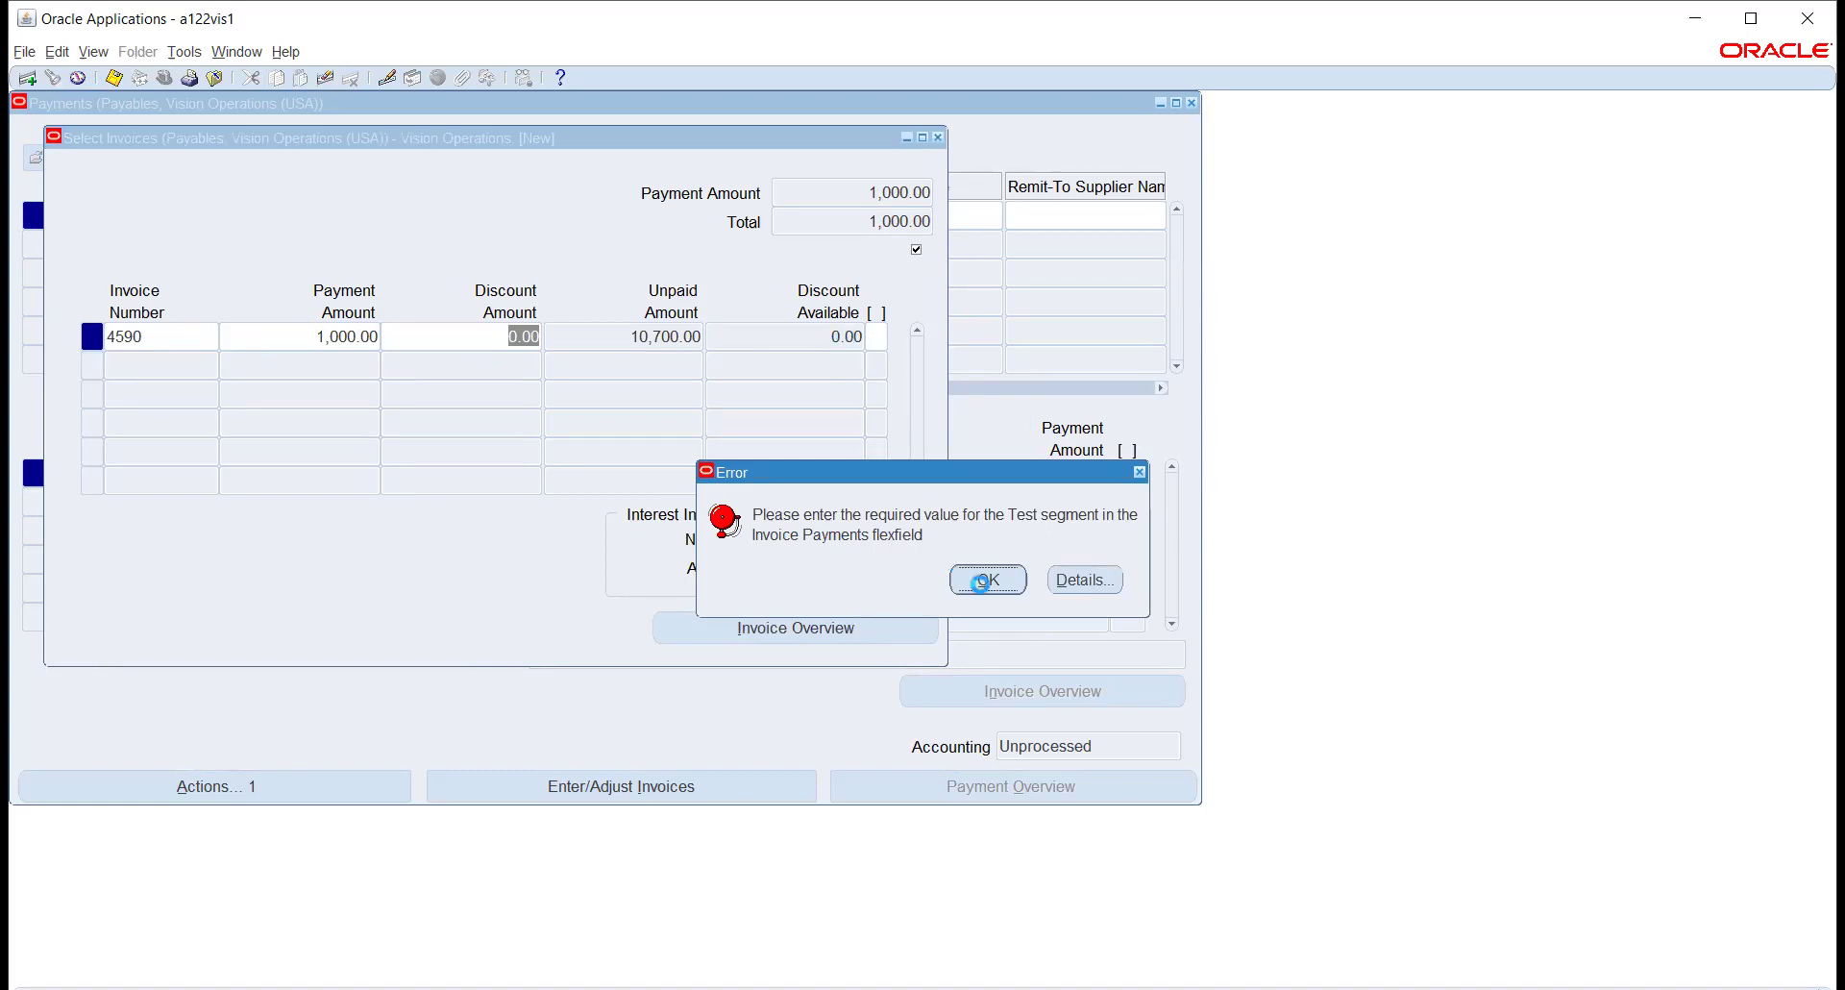
- Enter 'q' in the required Test flexfield segment on invoice 4590's payment line
left_click(957, 577)
left_click(873, 337)
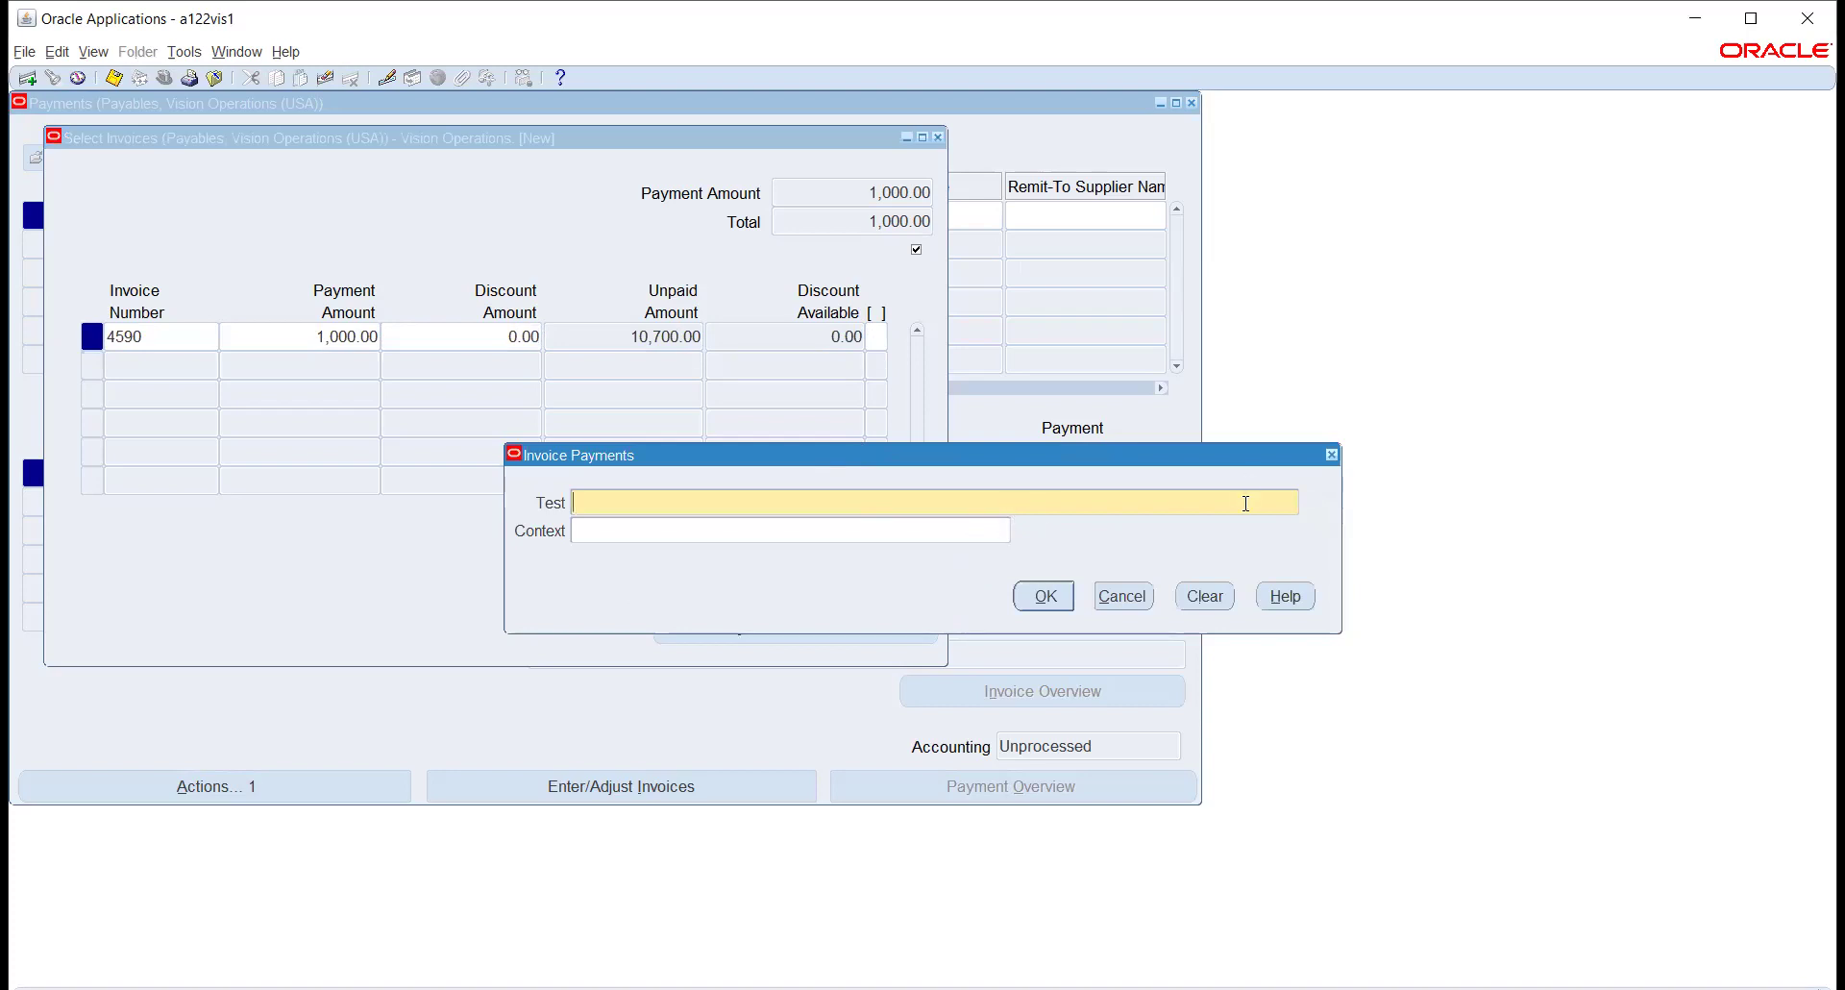
type("q")
key("Tab")
left_click(1043, 604)
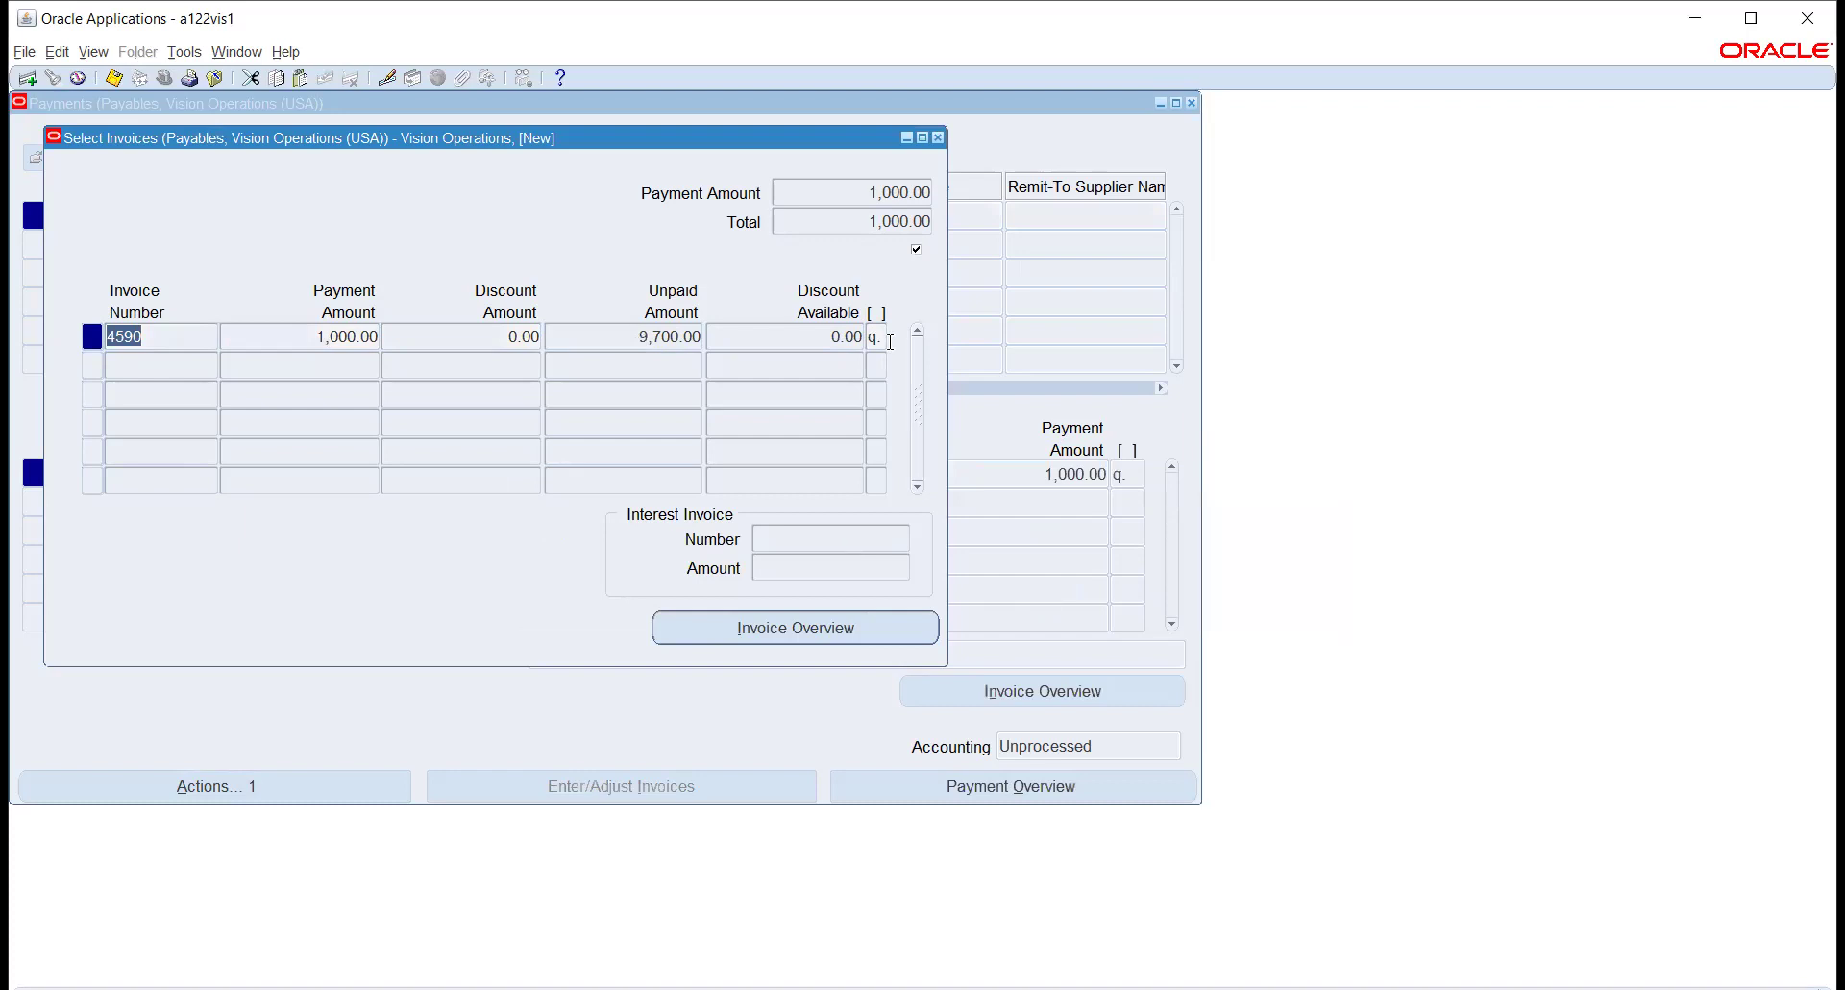
- Check document number 20680 and create Final Post accounting for the quick payment
left_click(938, 133)
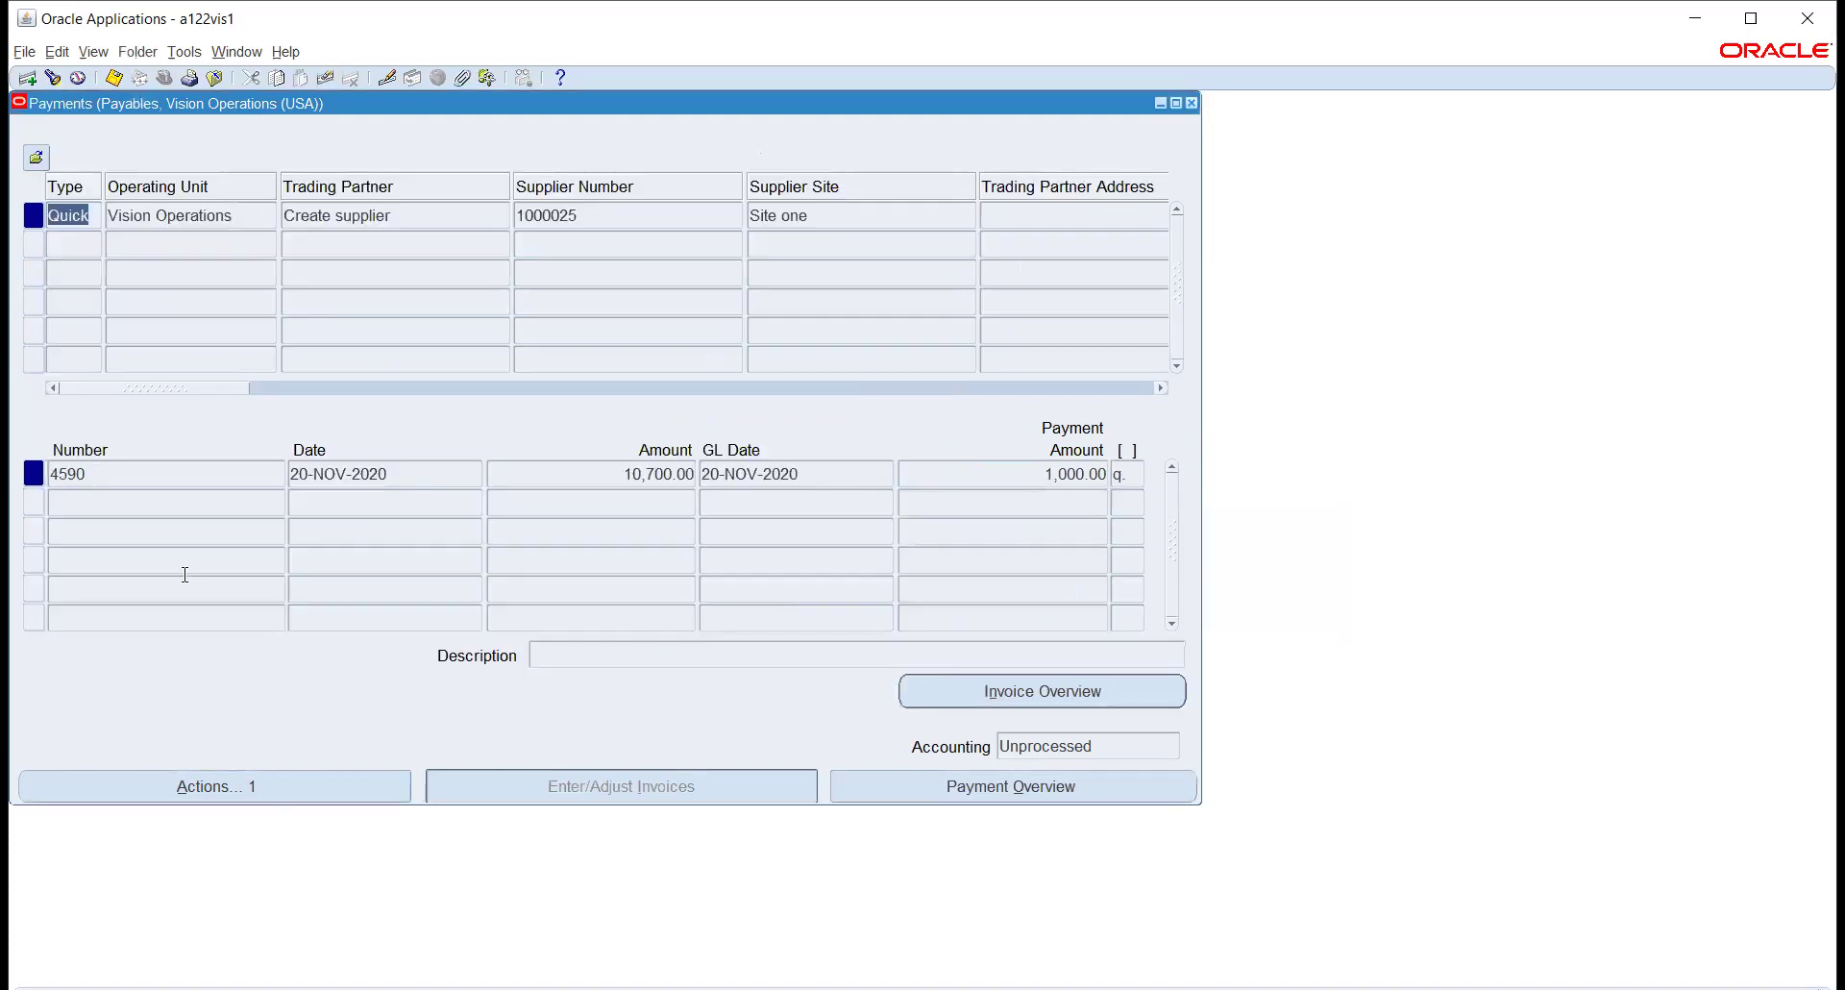
left_click_drag(214, 394, 543, 380)
left_click(676, 214)
double_click(676, 213)
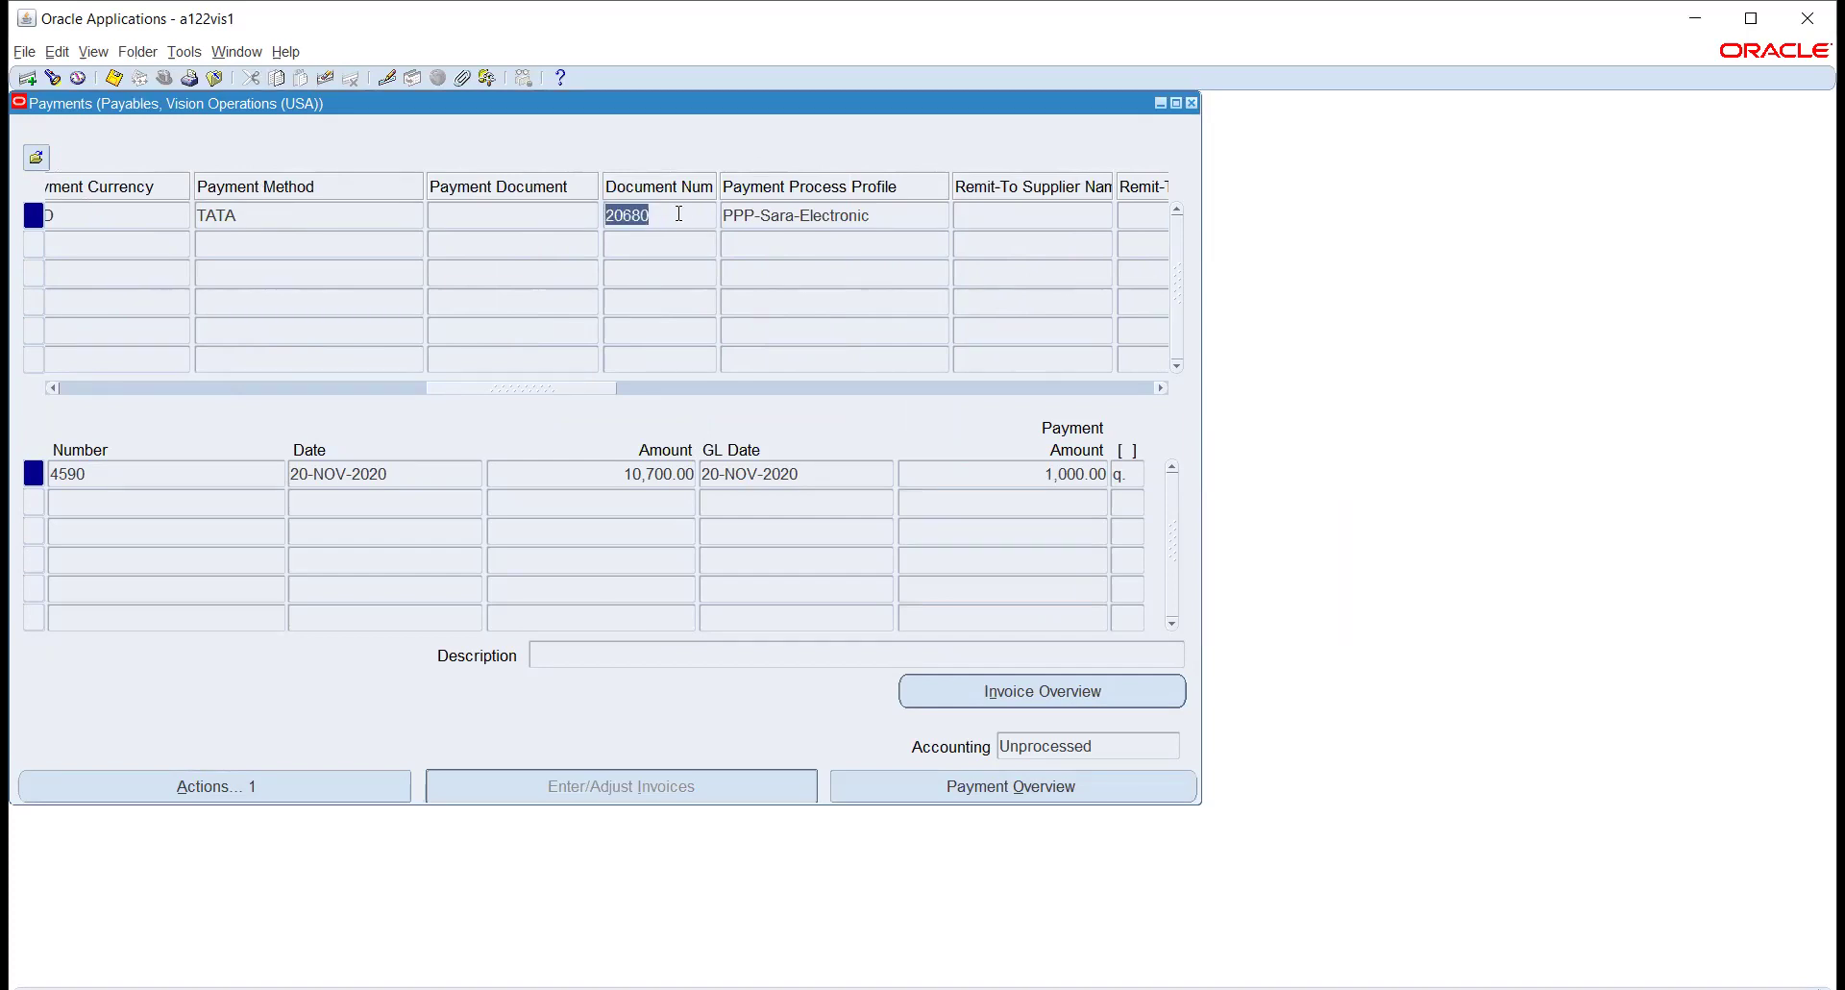
left_click(305, 786)
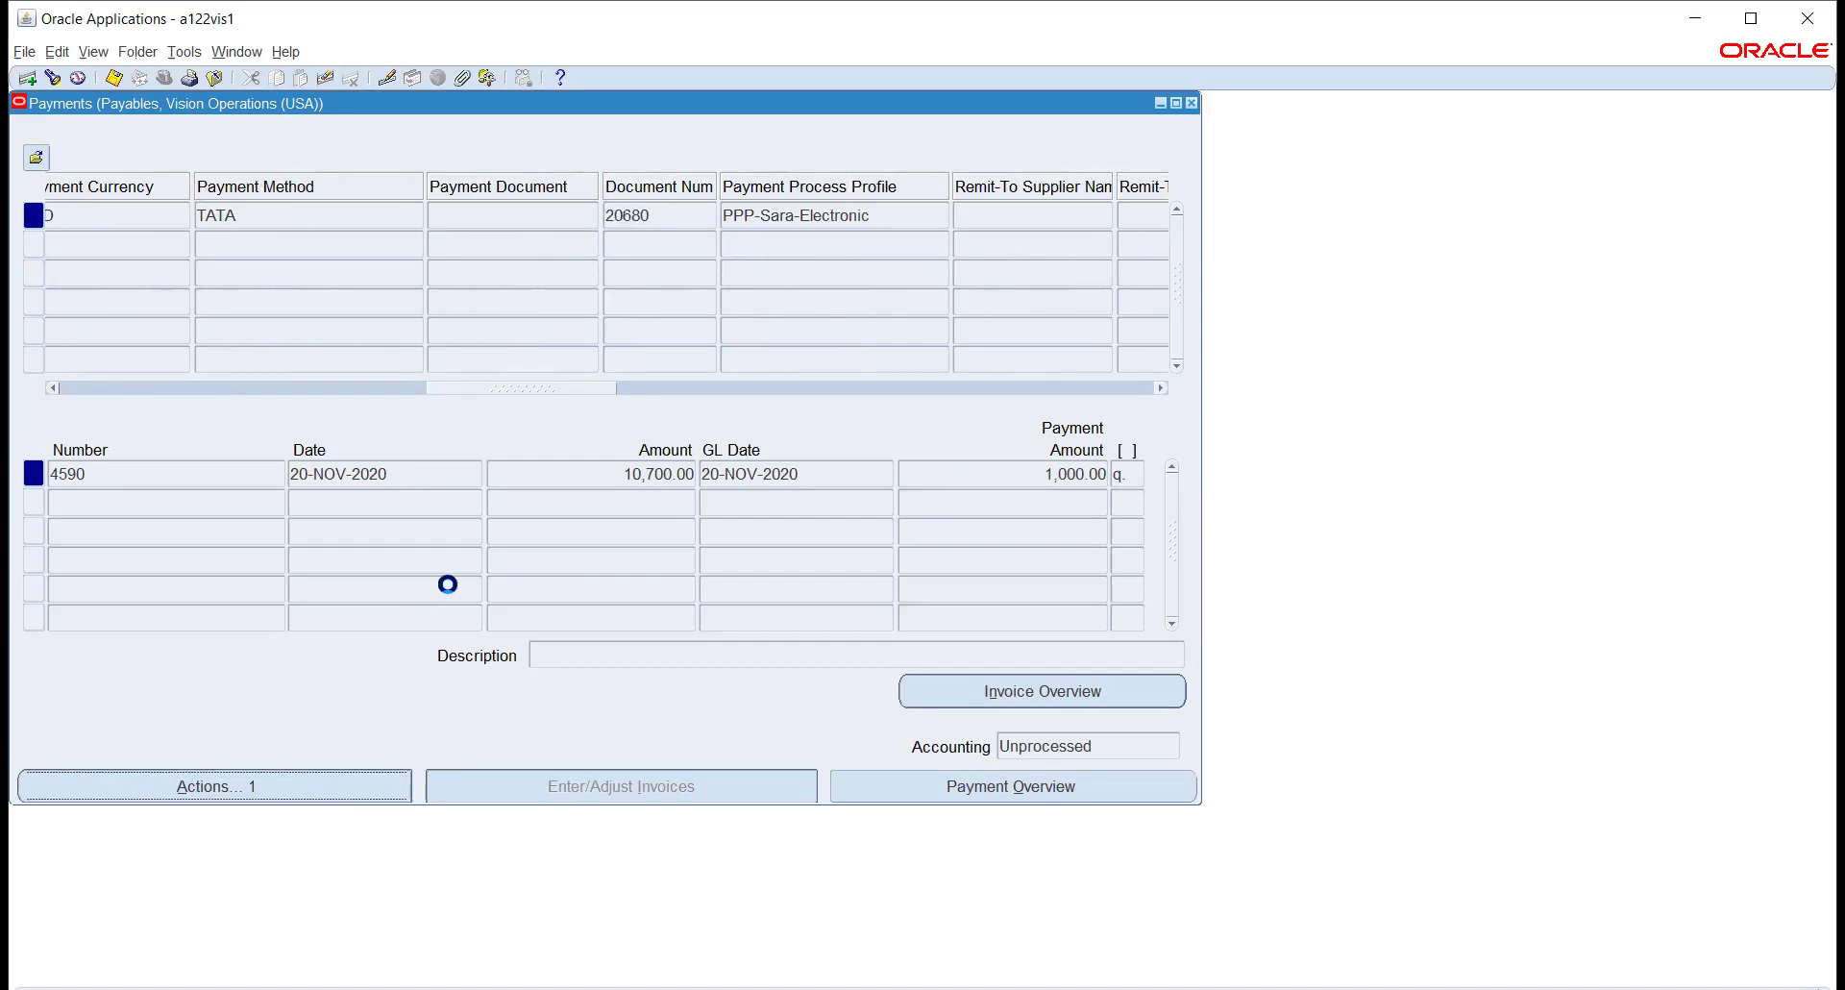
left_click(452, 171)
left_click(471, 300)
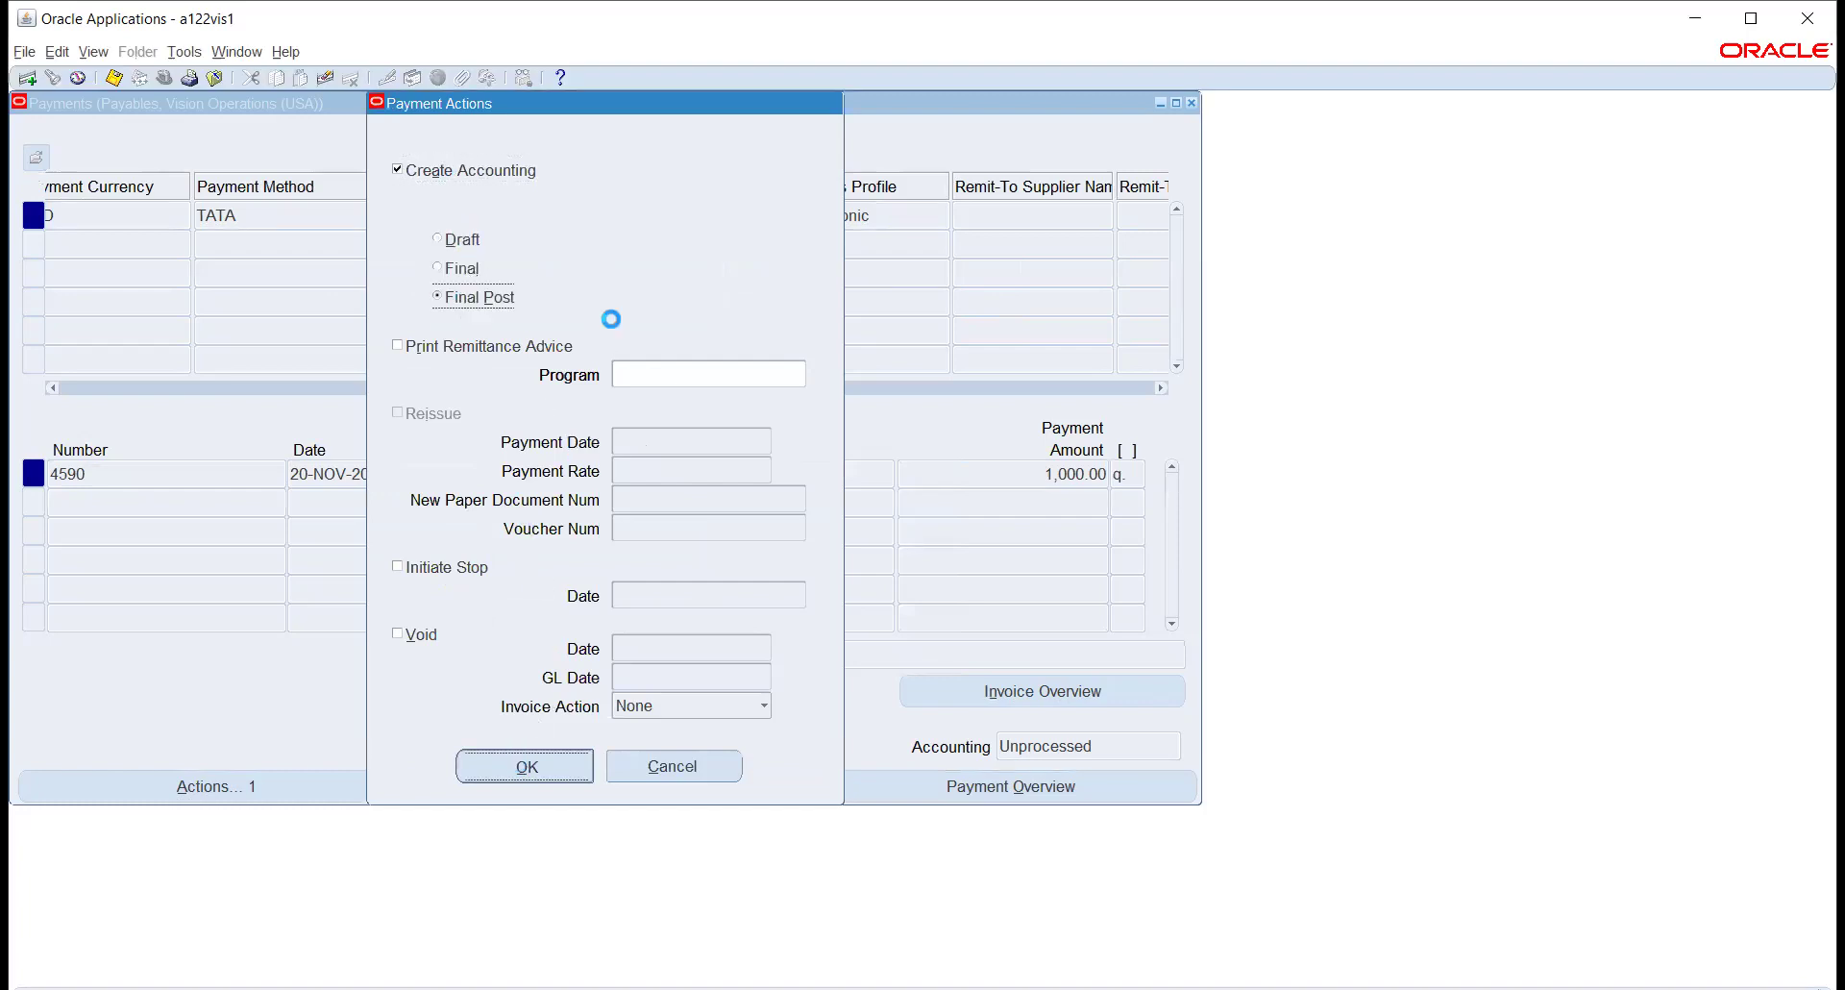
left_click(1071, 579)
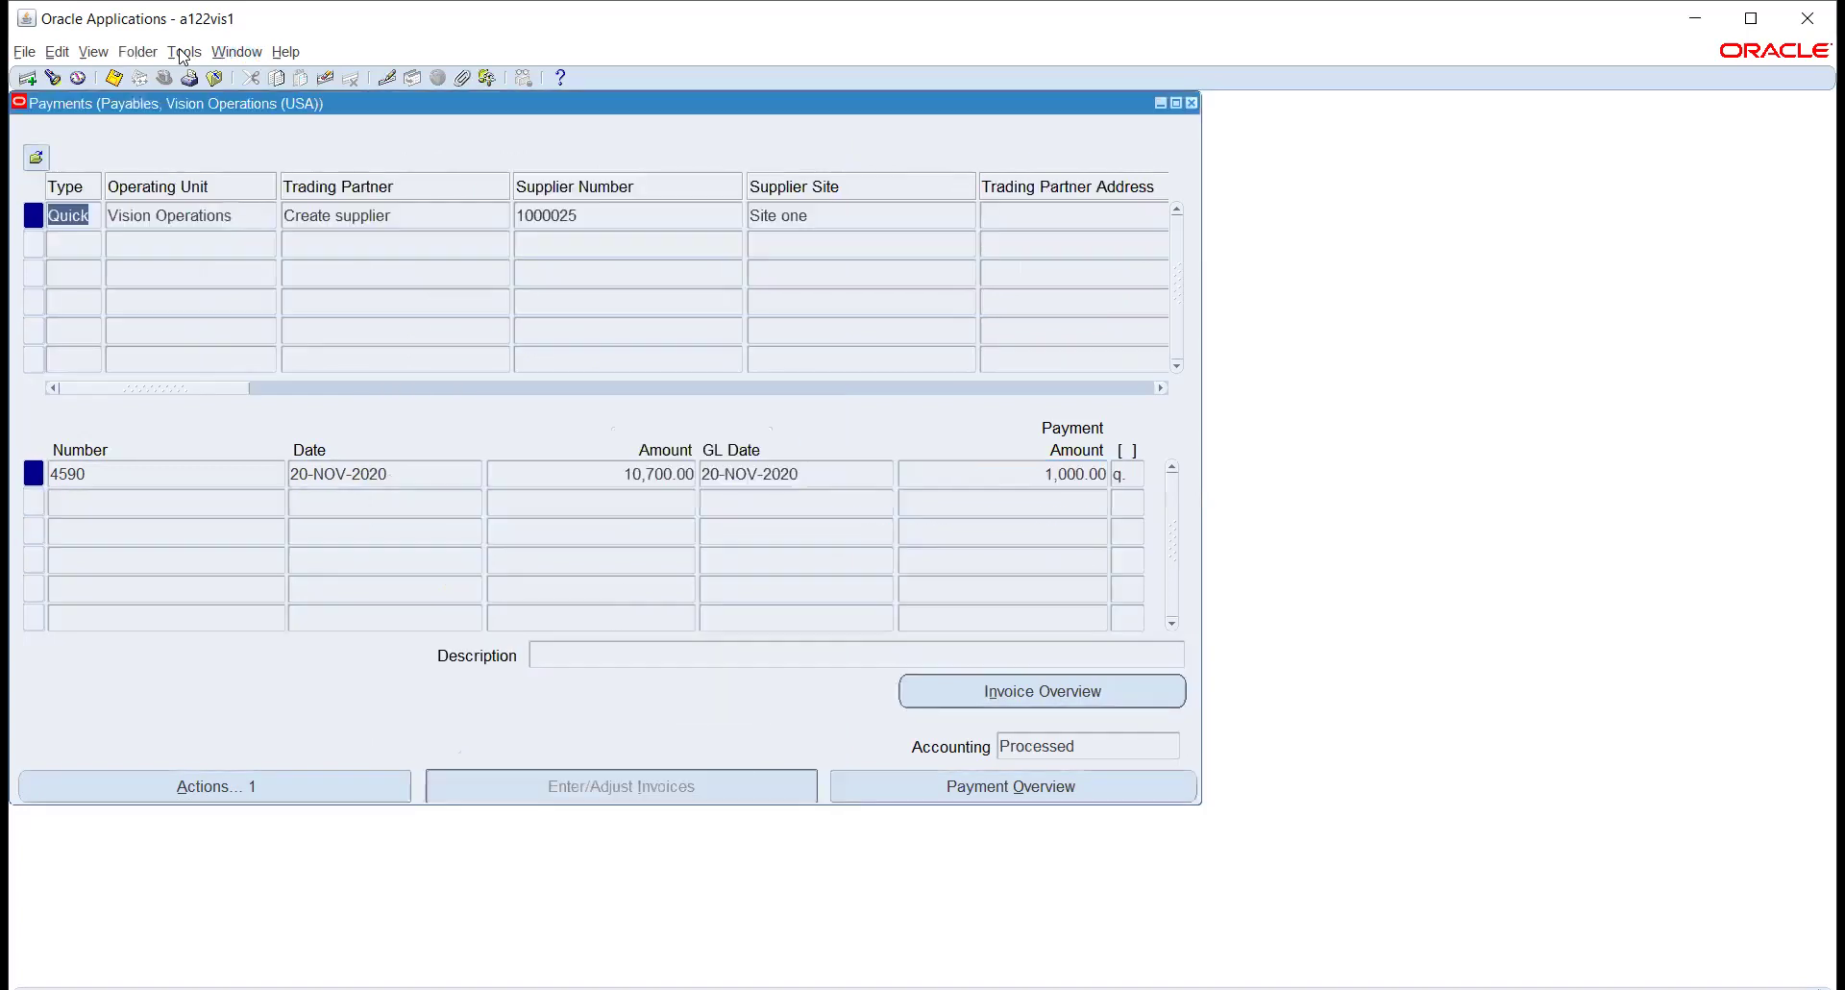
left_click(183, 53)
- View payment 20680's subledger journal lines, then return to the Navigator's Payments functions
left_click(197, 75)
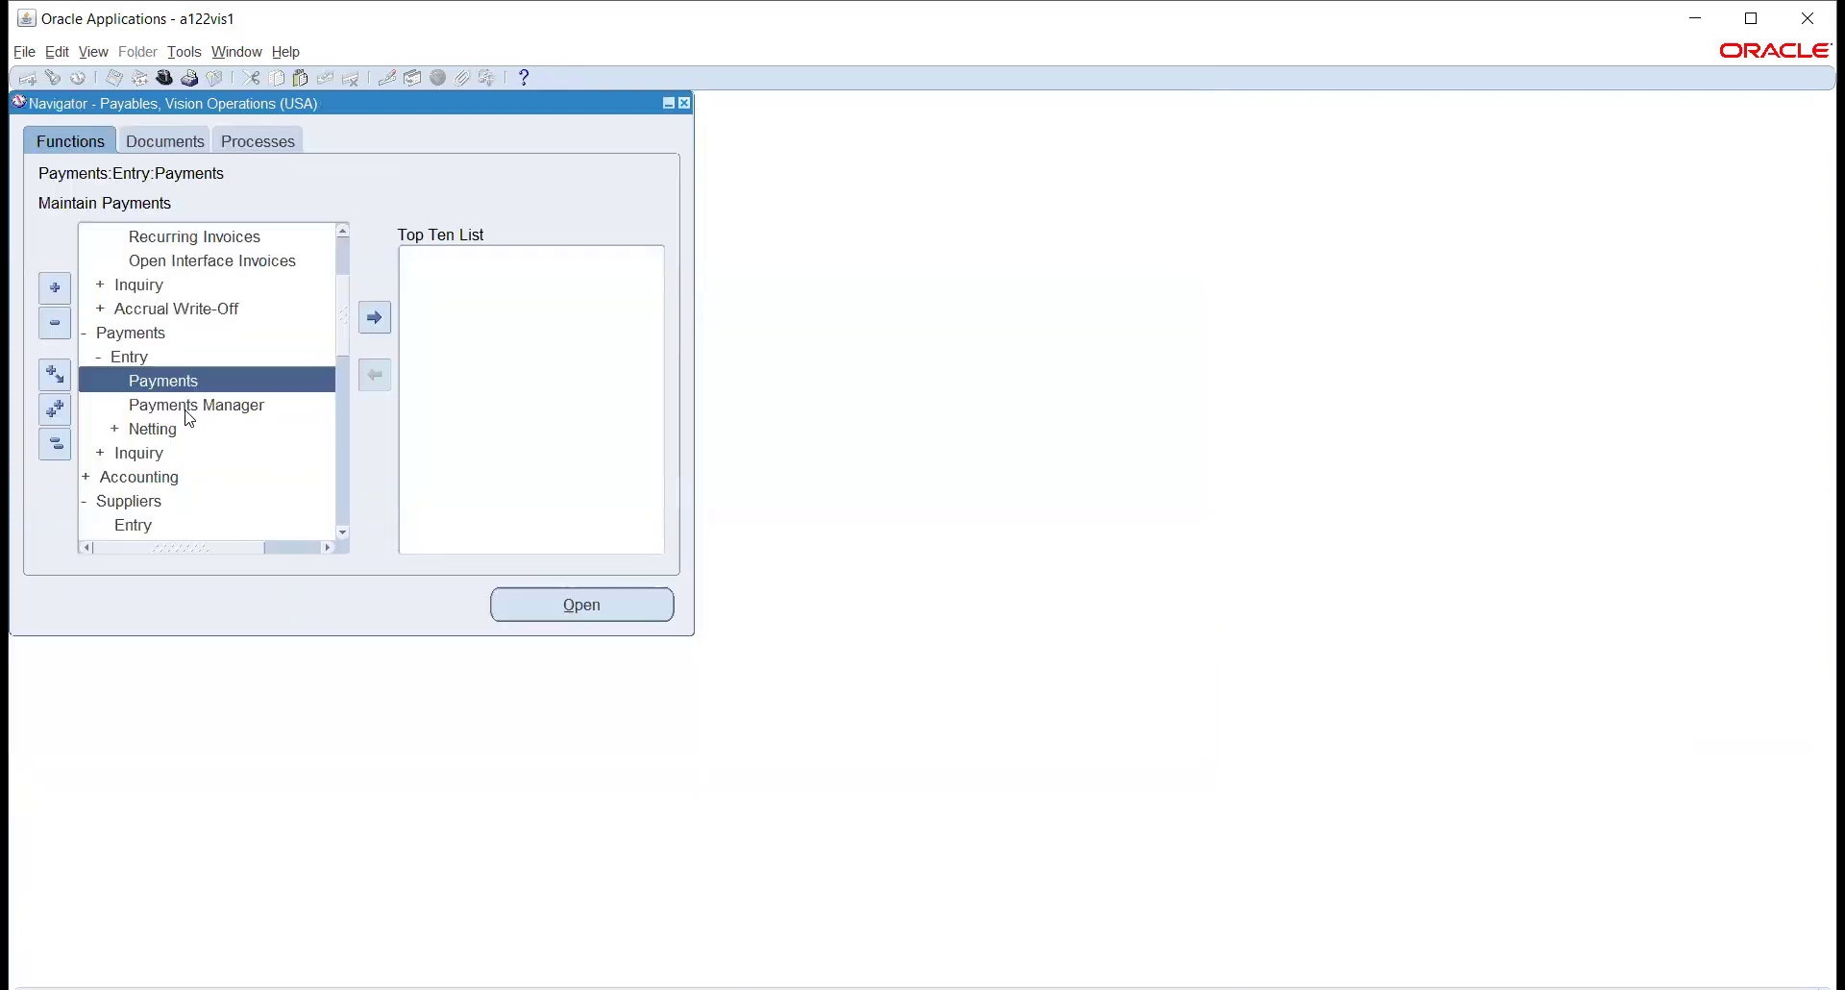
left_click(184, 406)
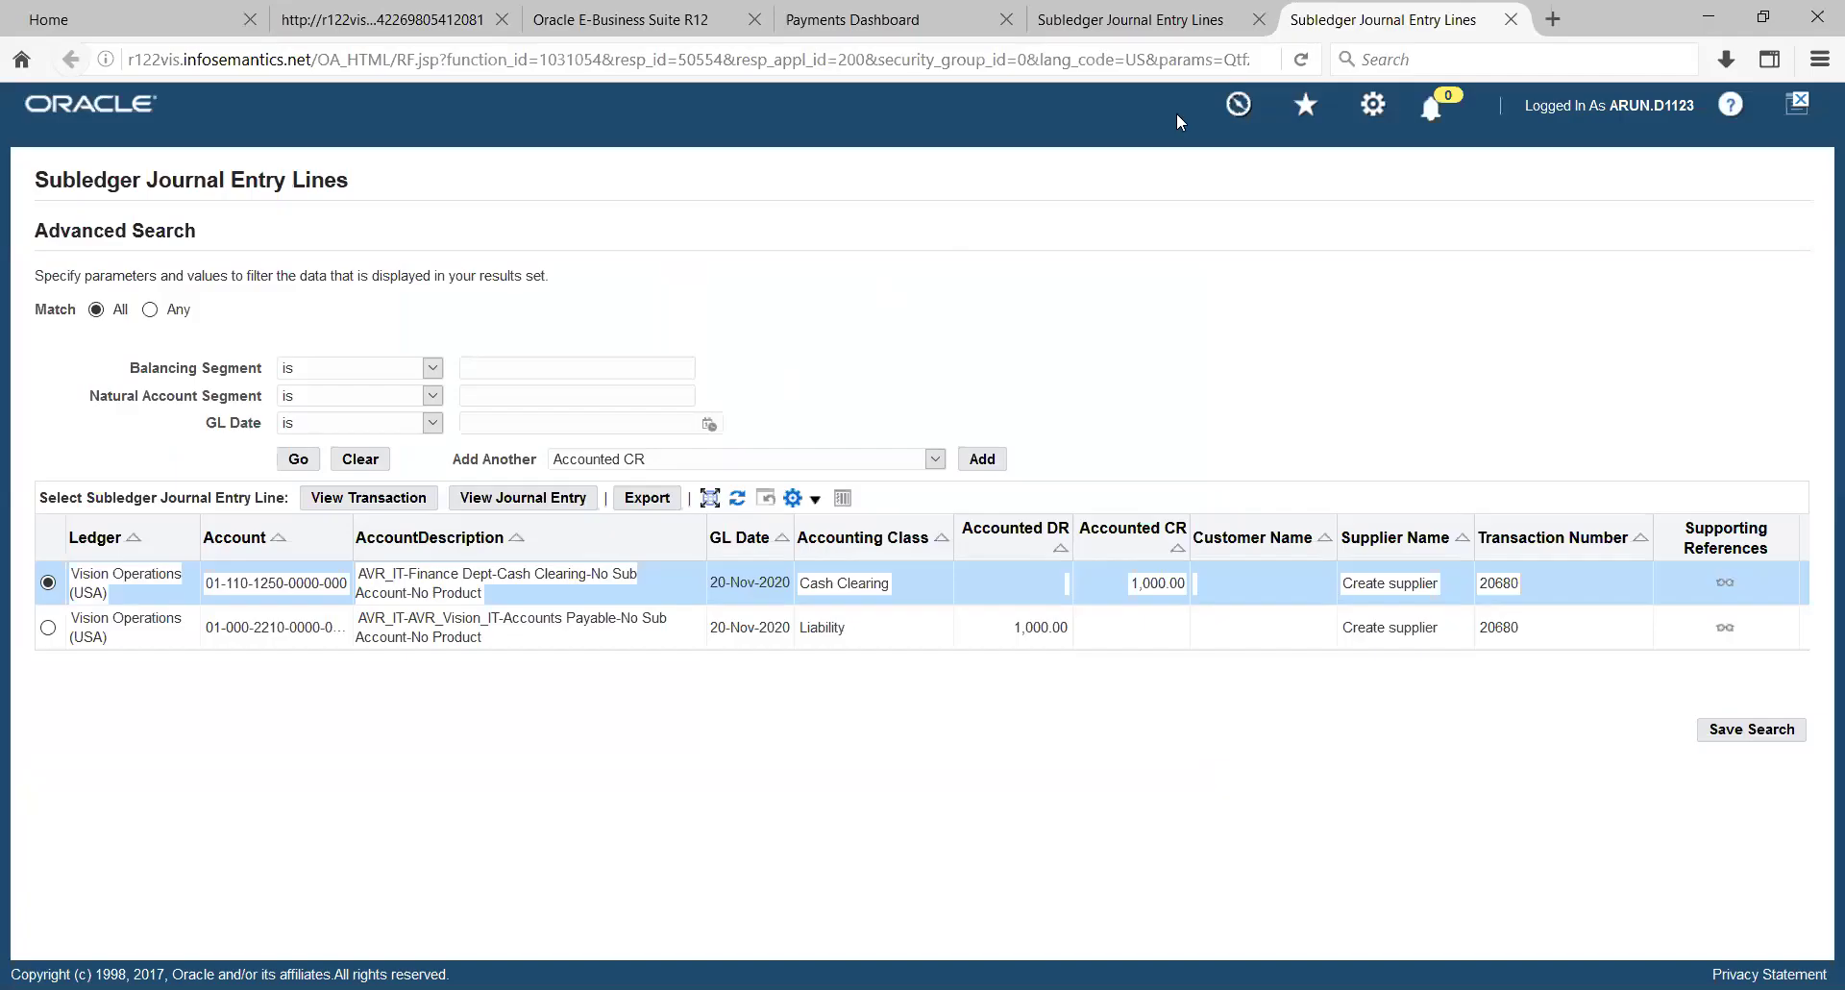
- Close the payment and invoice Subledger Journal Entry Lines pages to return to the Payments Dashboard
left_click(1240, 21)
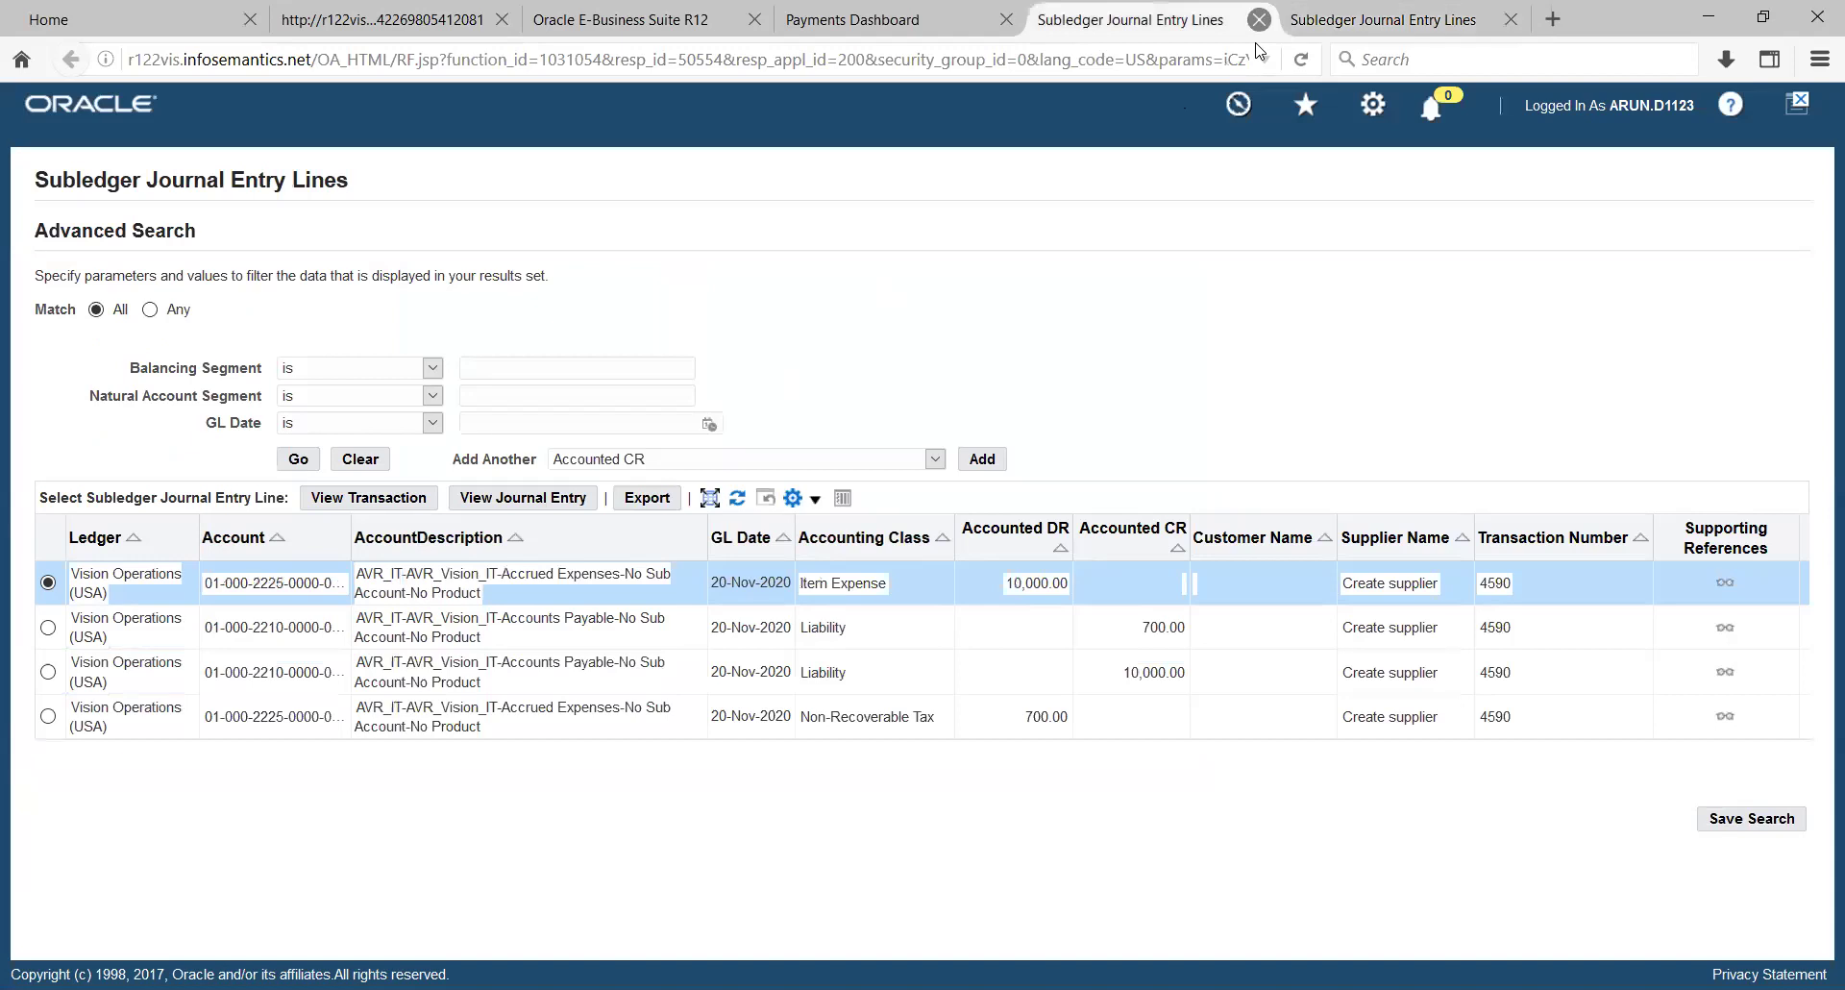
left_click(1257, 19)
left_click(1258, 19)
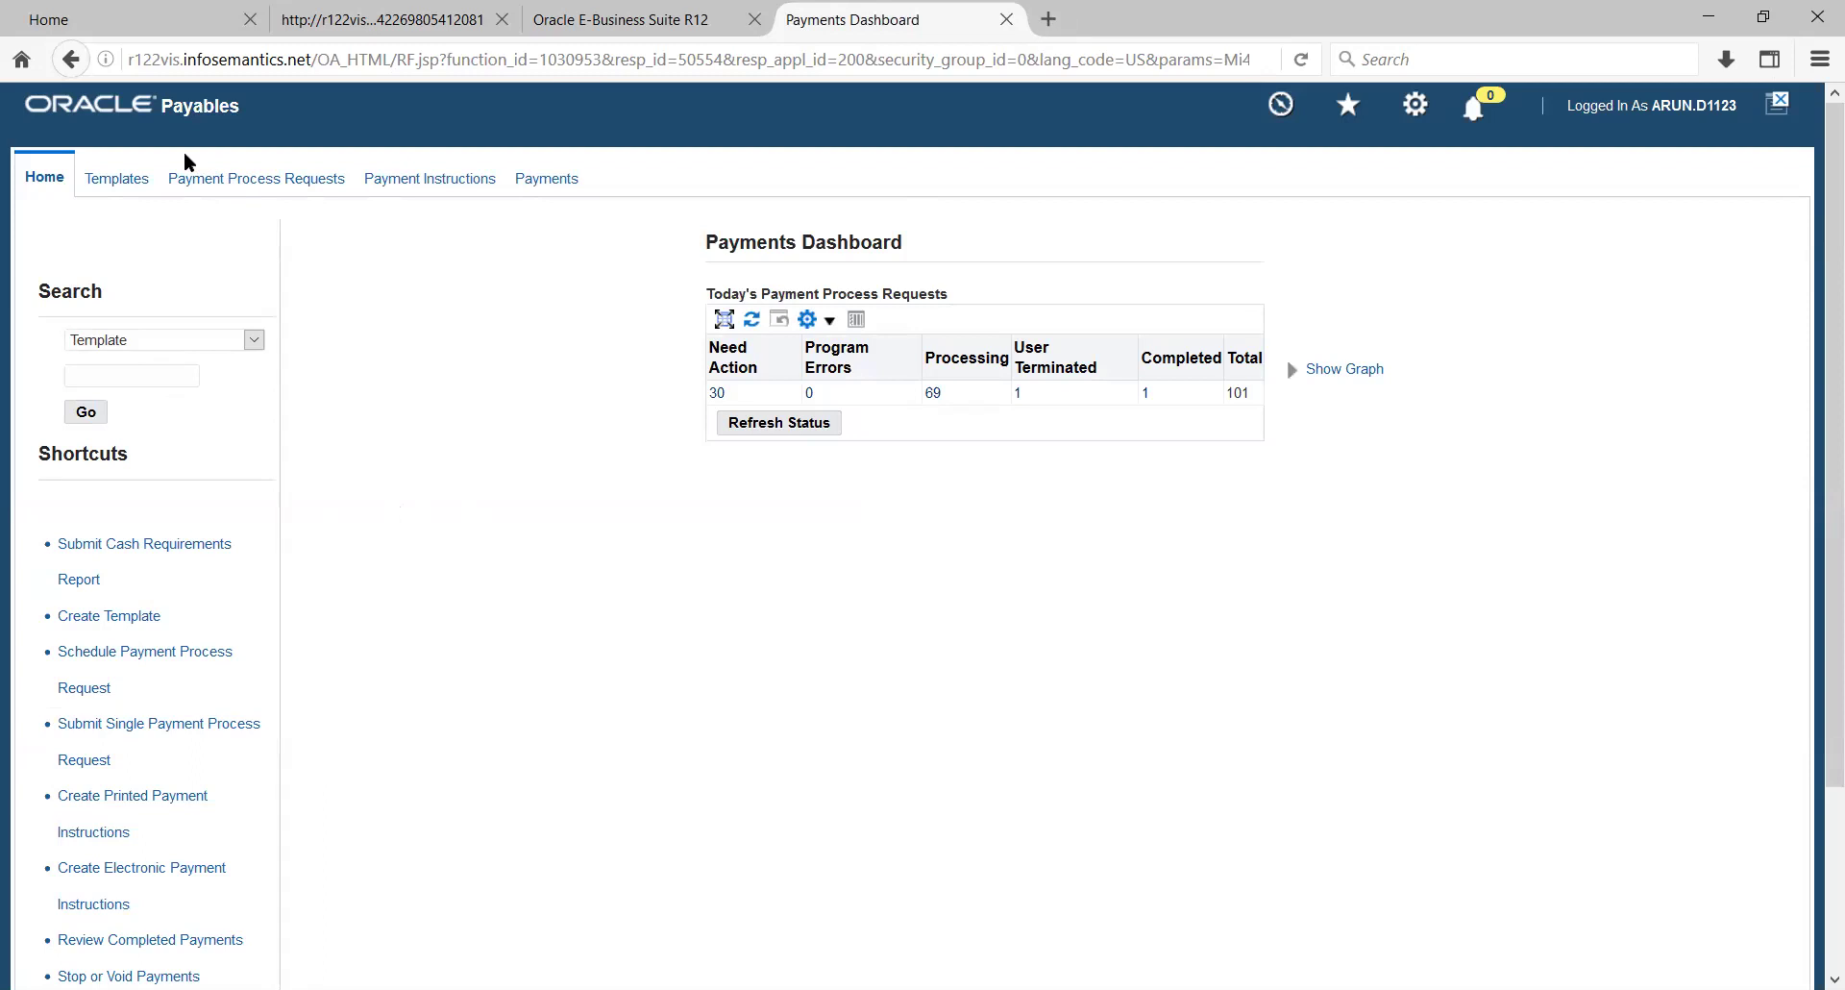
- List the 30 active Payment Process Request Templates, such as US Federal Template and VU Payments
left_click(126, 192)
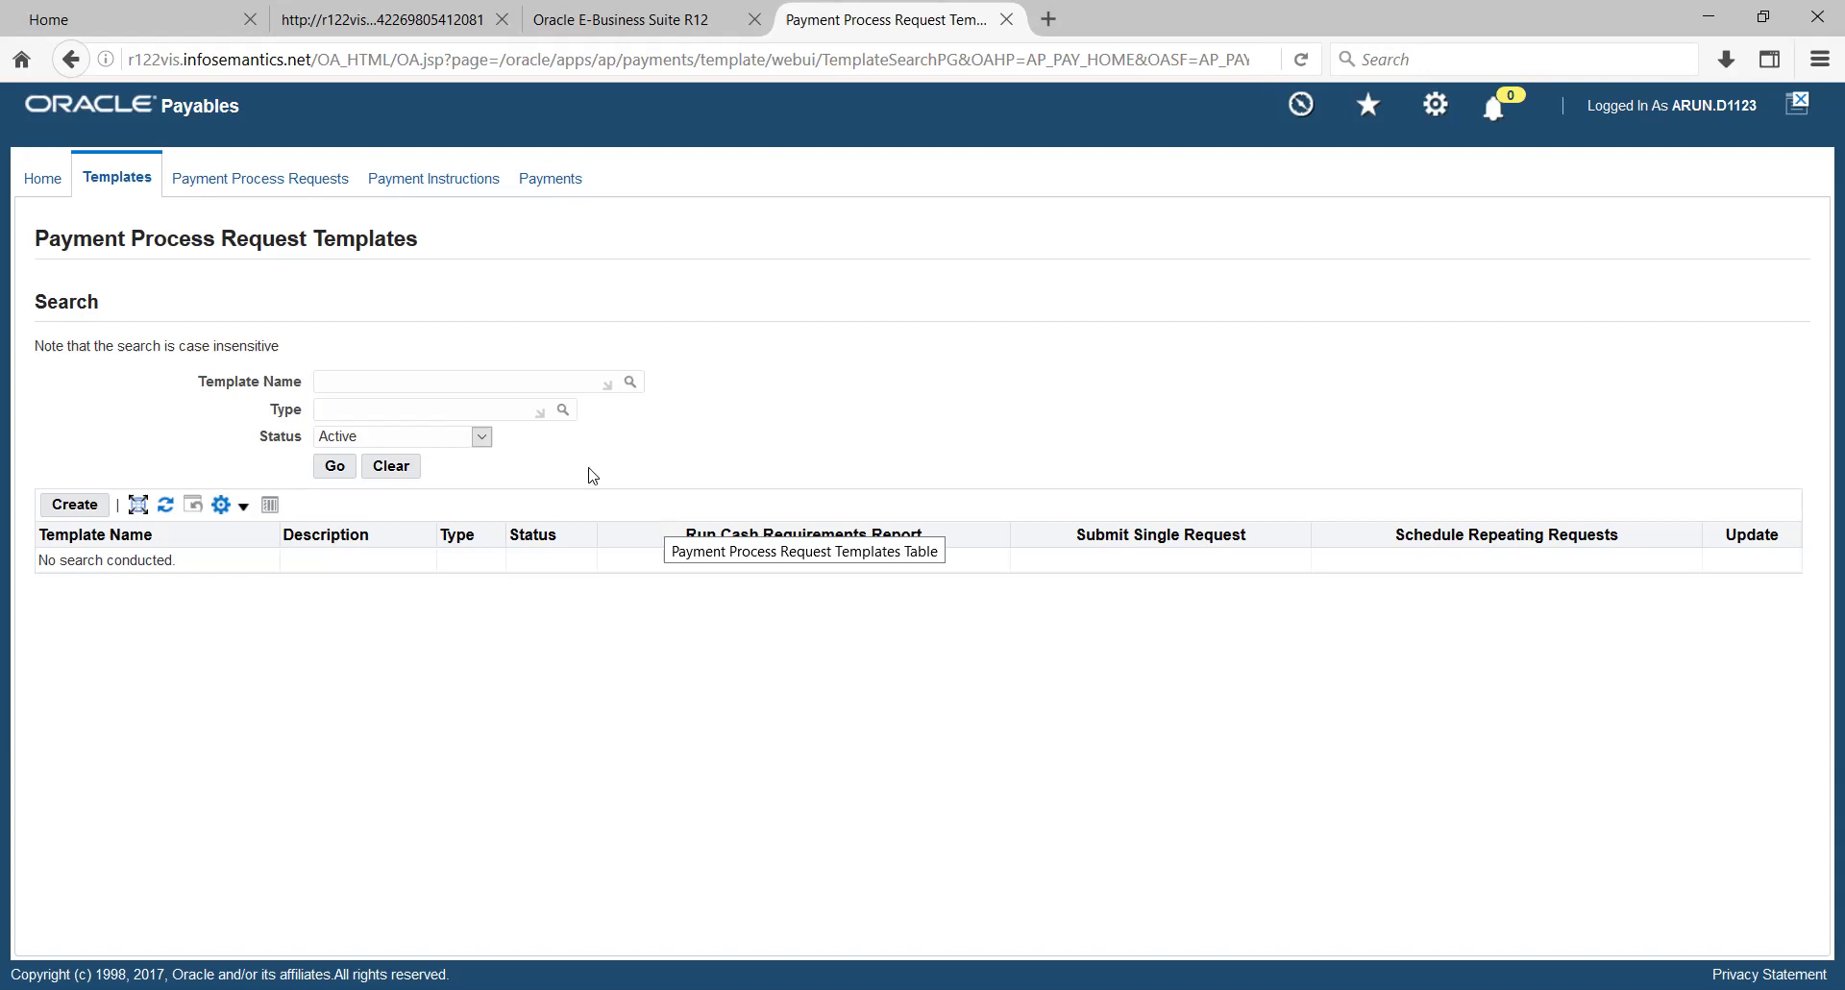
left_click(336, 466)
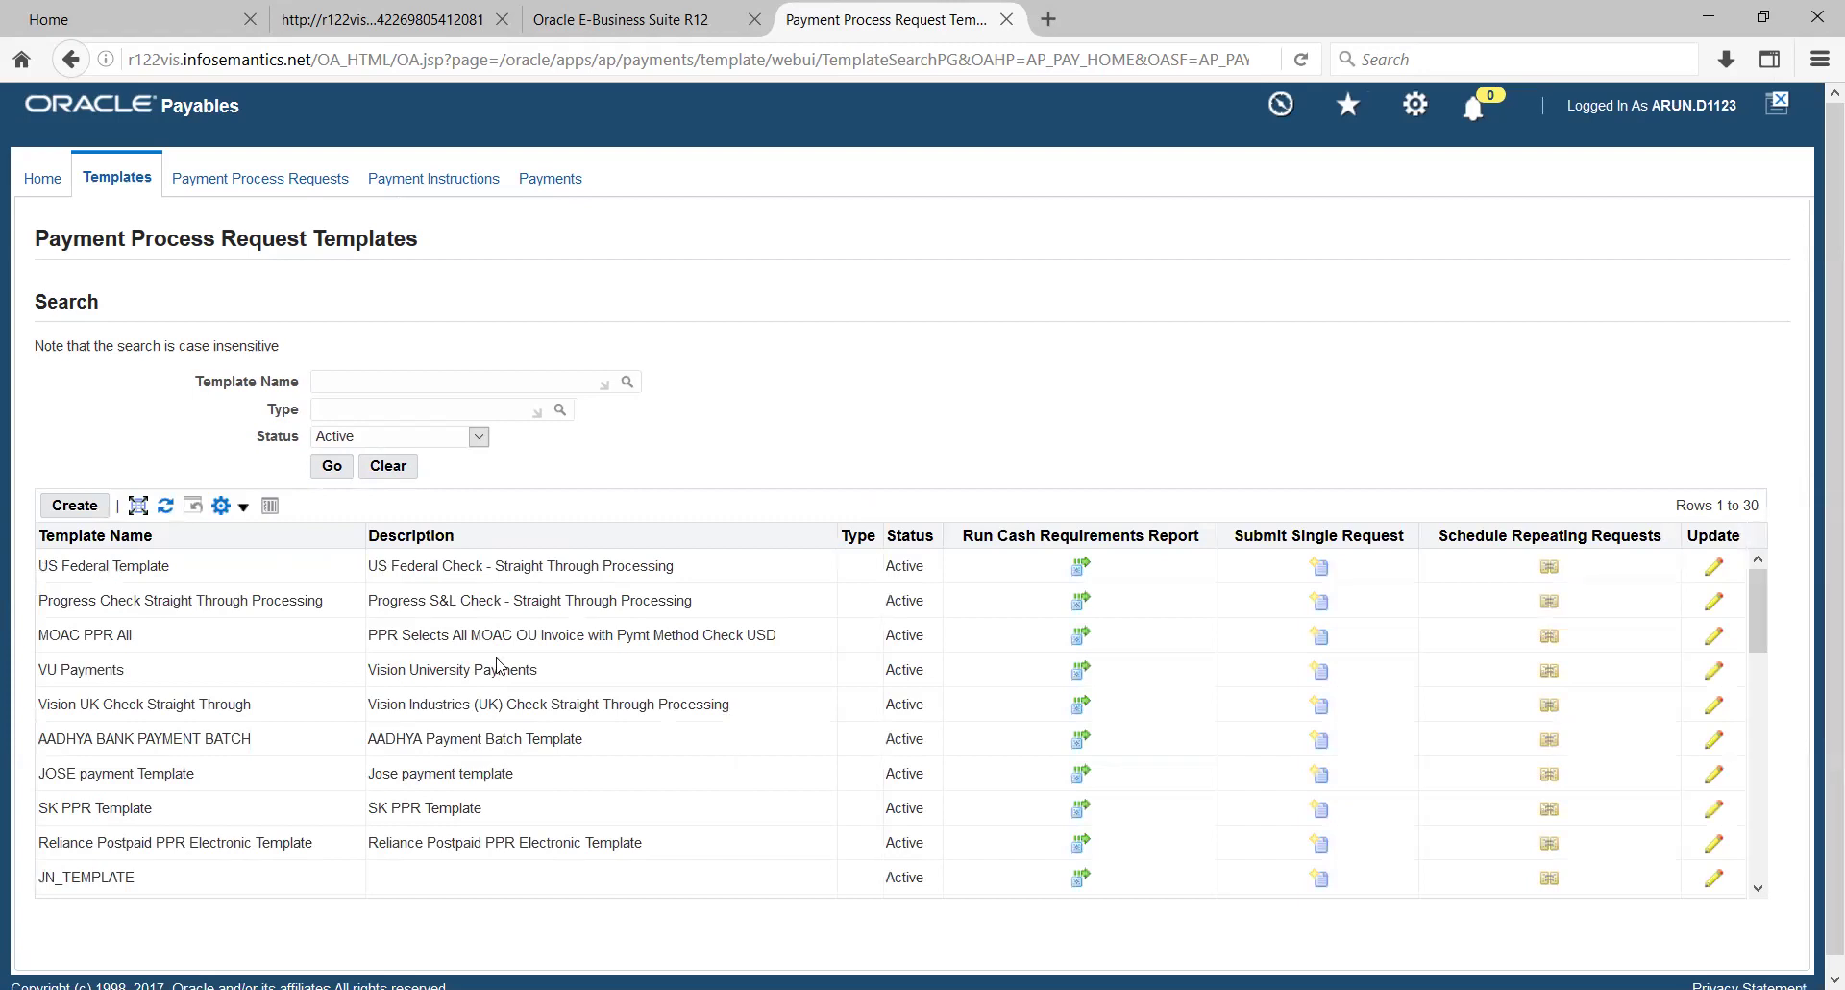
- Create a new payment process request template named Rent_4590
left_click(80, 507)
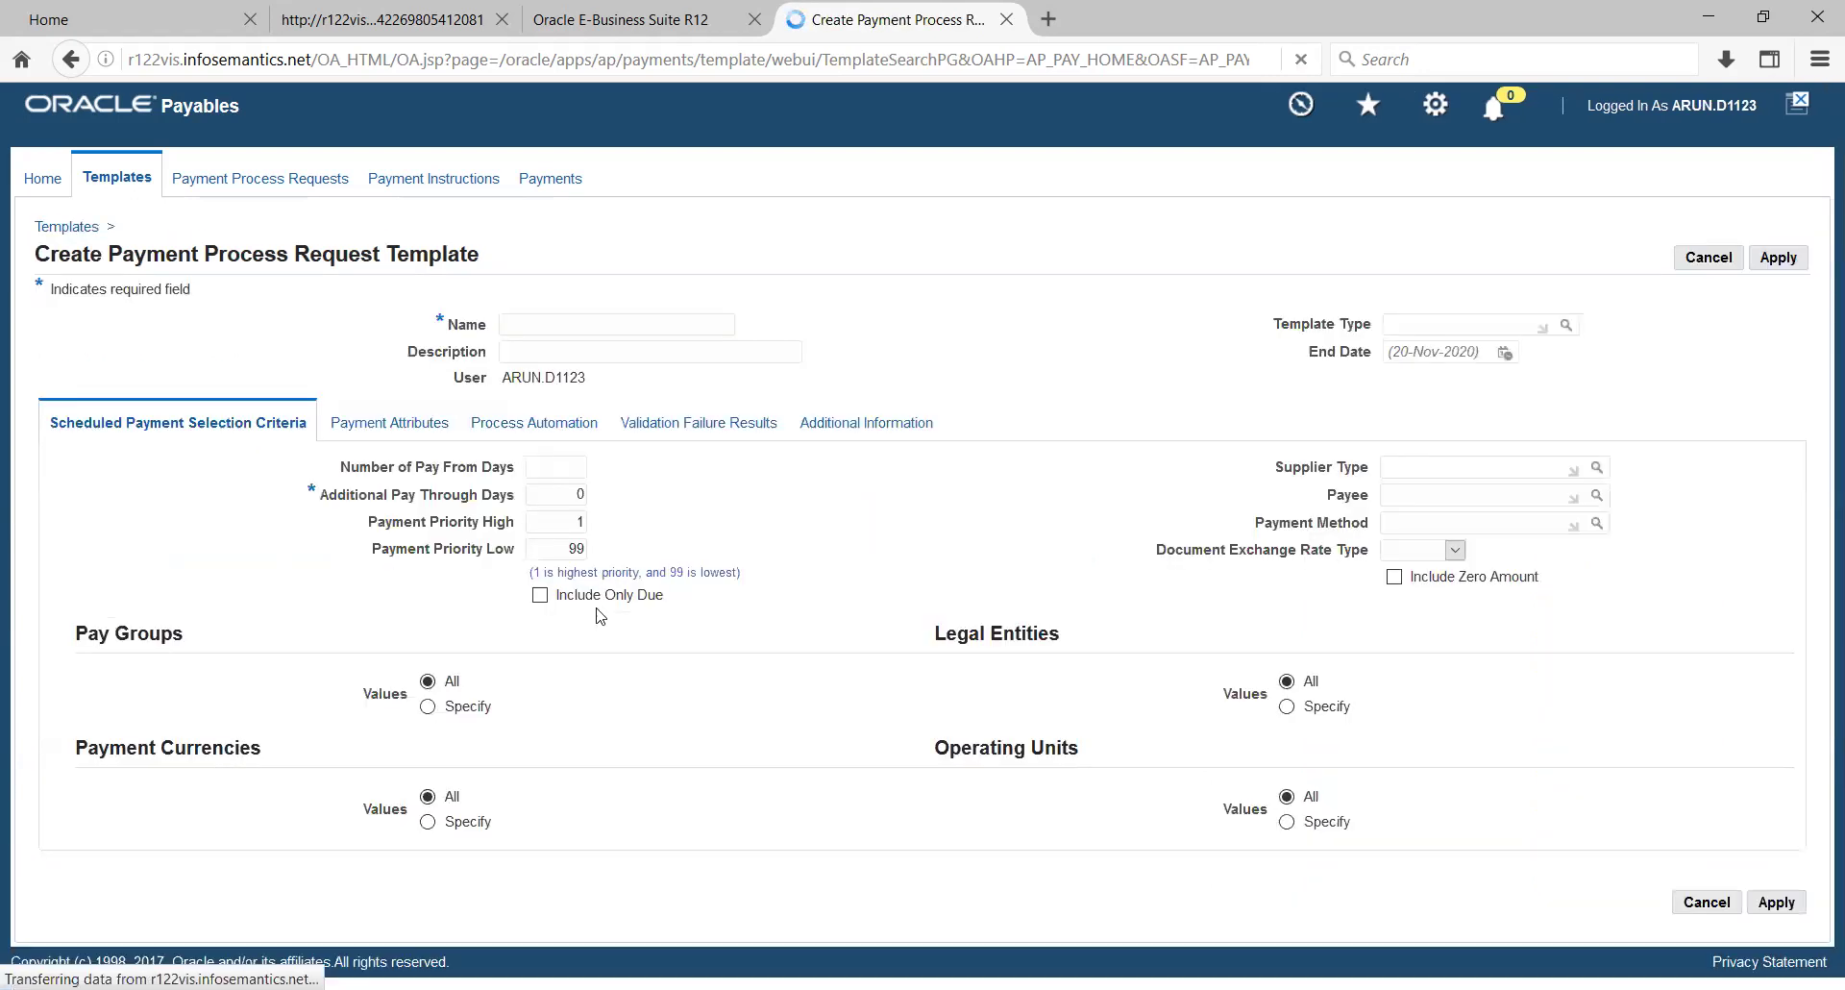
left_click(542, 326)
type("Rent")
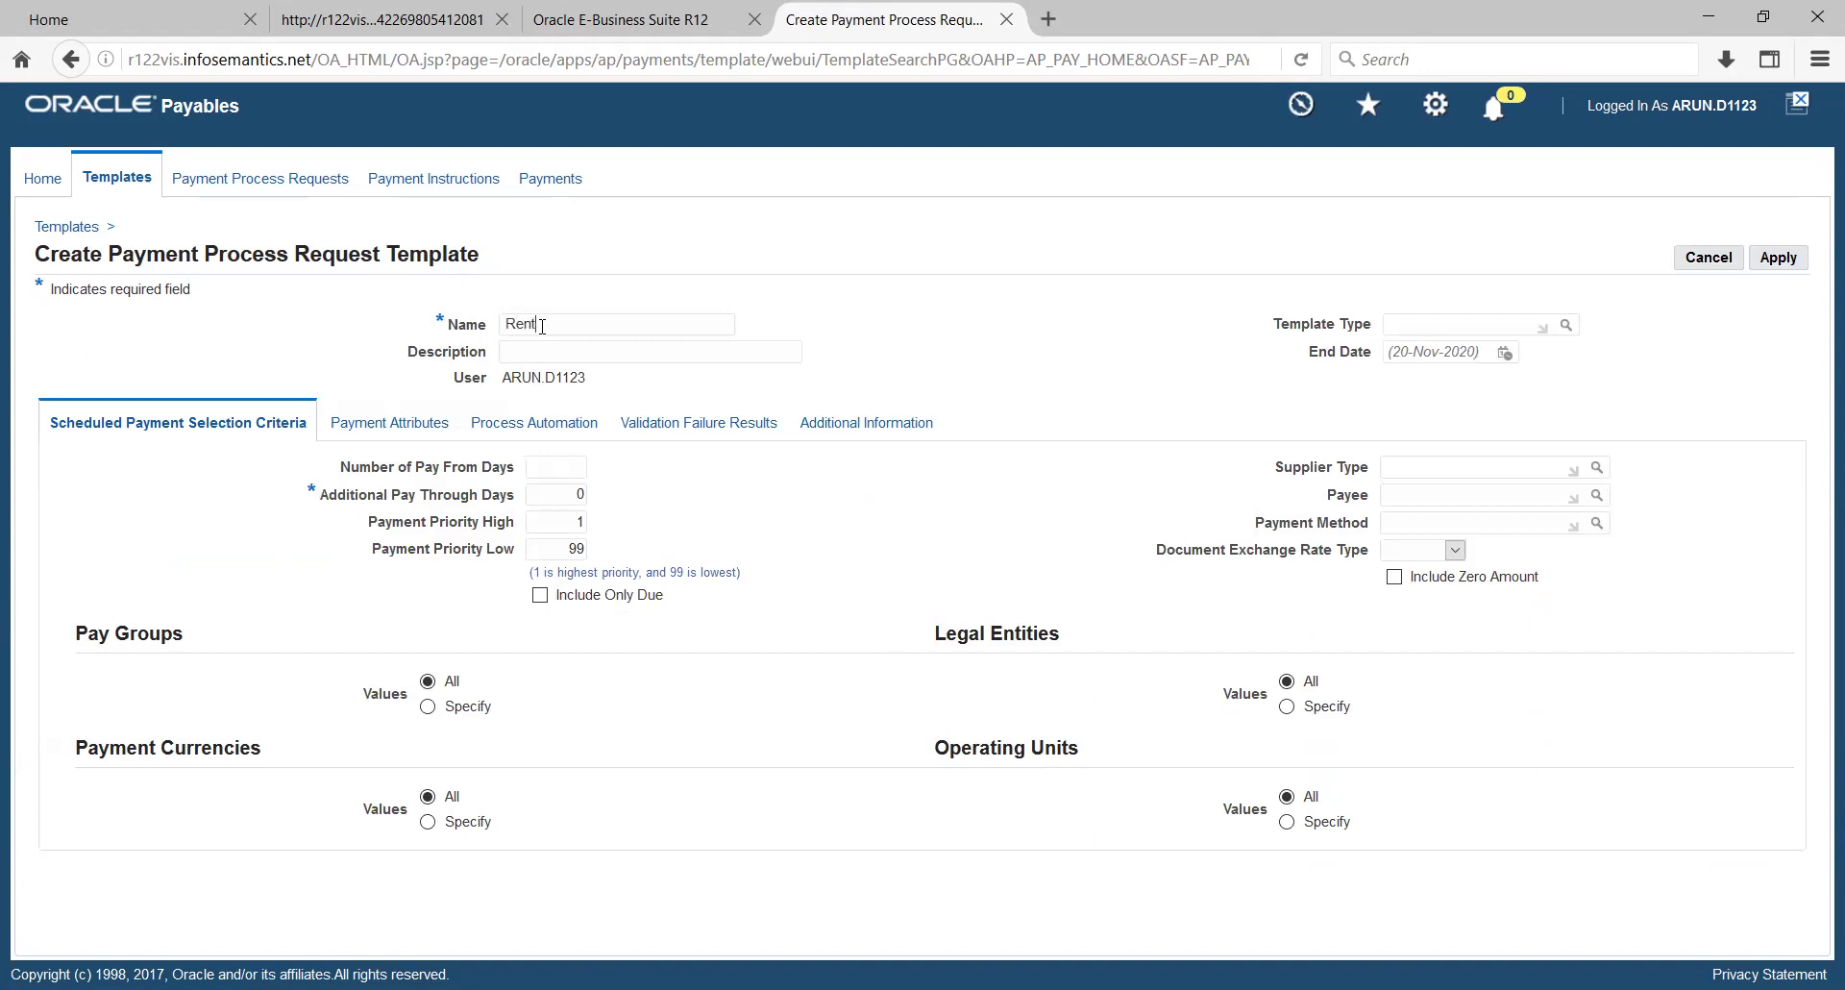
key("Tab")
type("_4590")
- Restrict the Rent_4590 template's pay groups to Standard
left_click(428, 706)
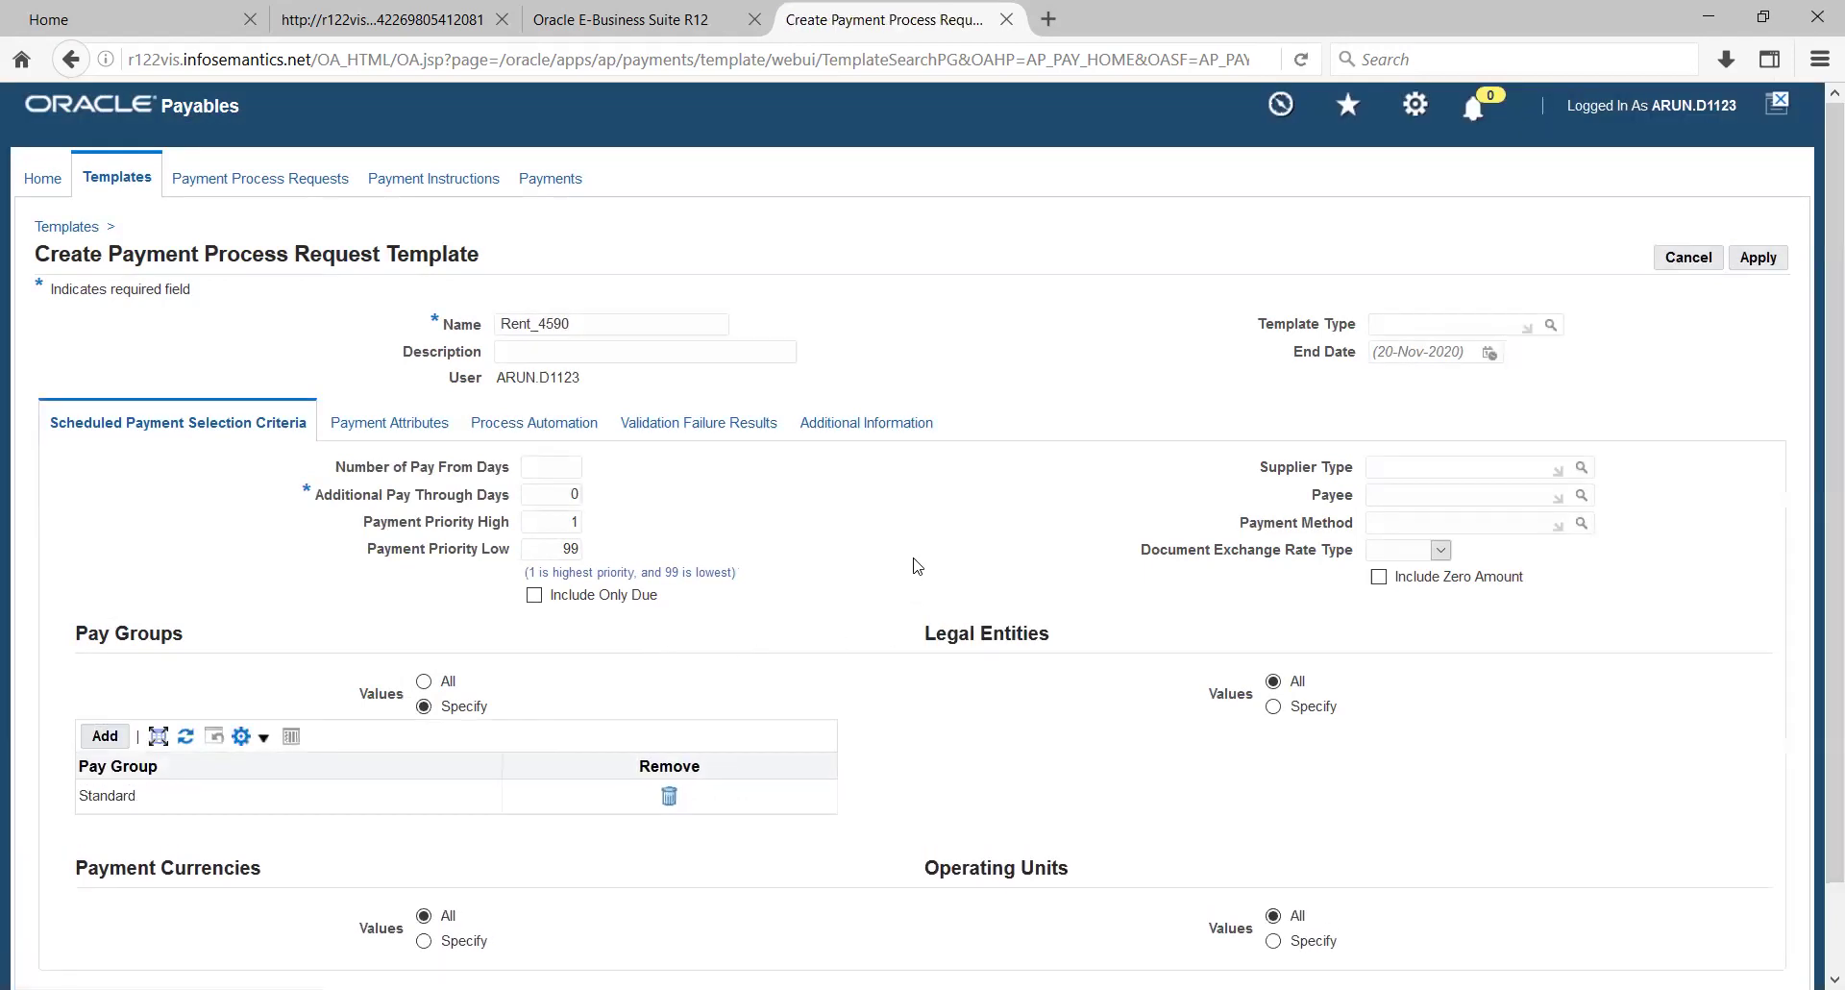
scroll(911, 568, "down", 1)
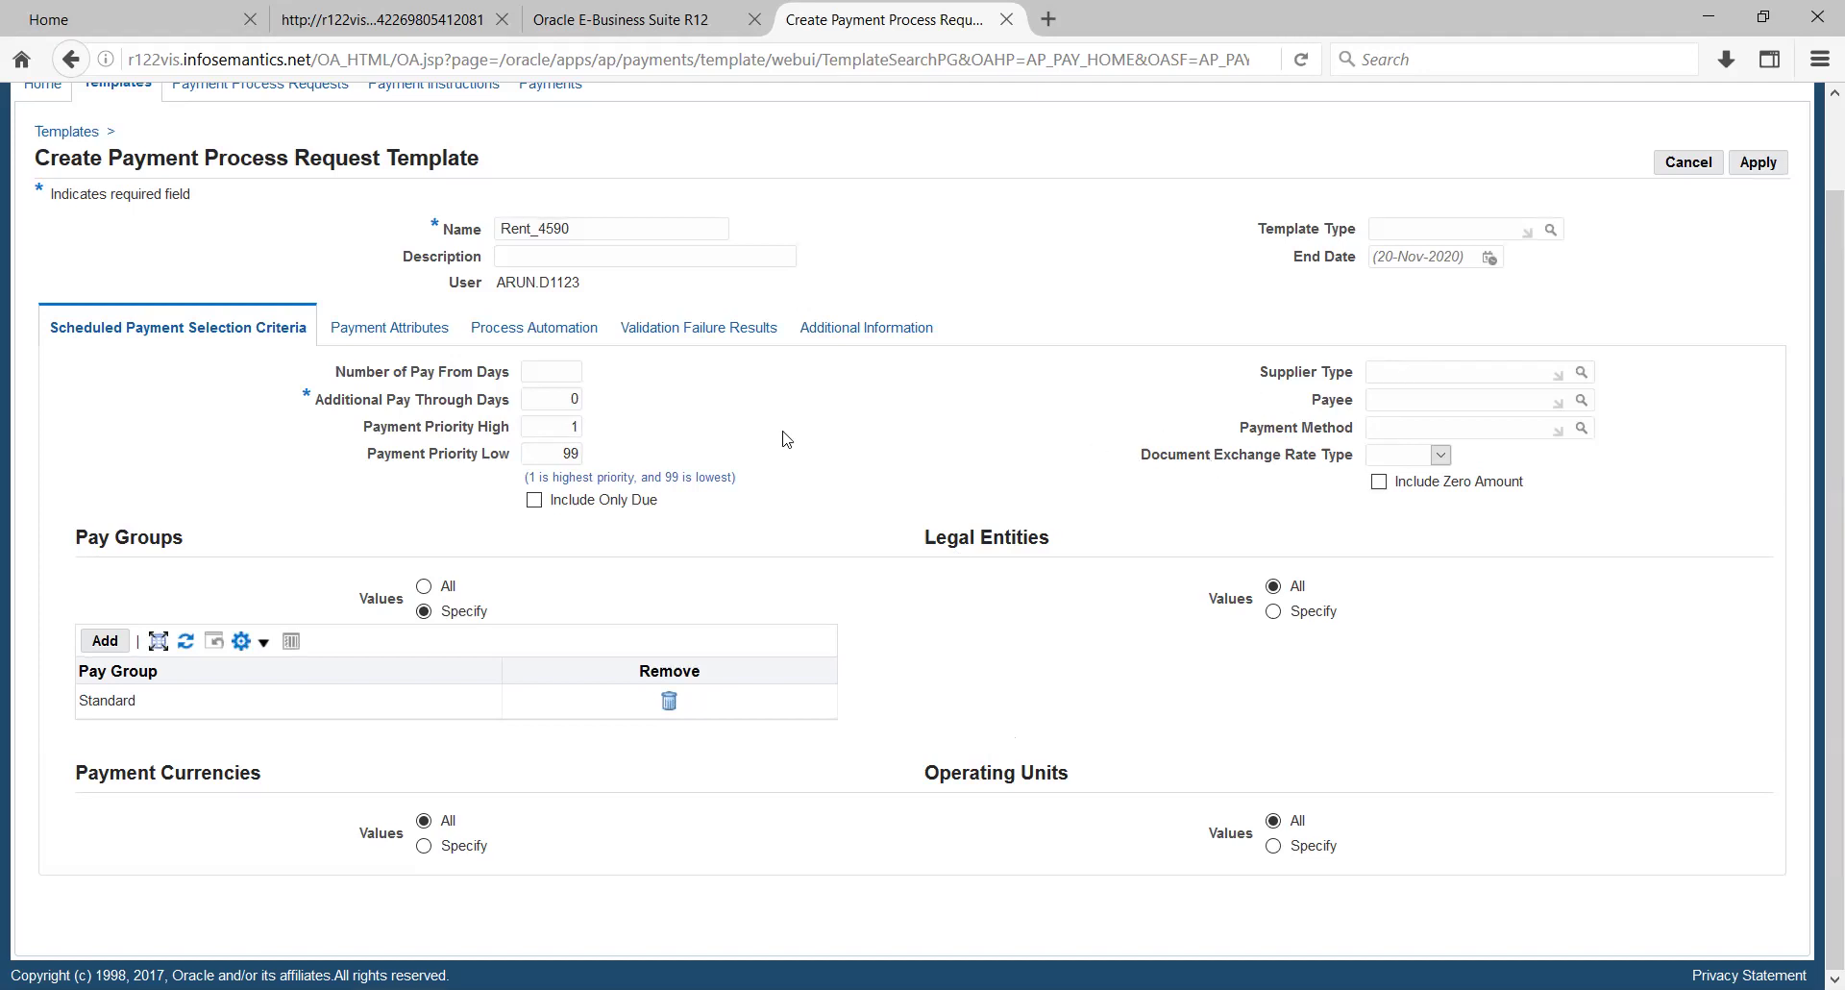
left_click(385, 332)
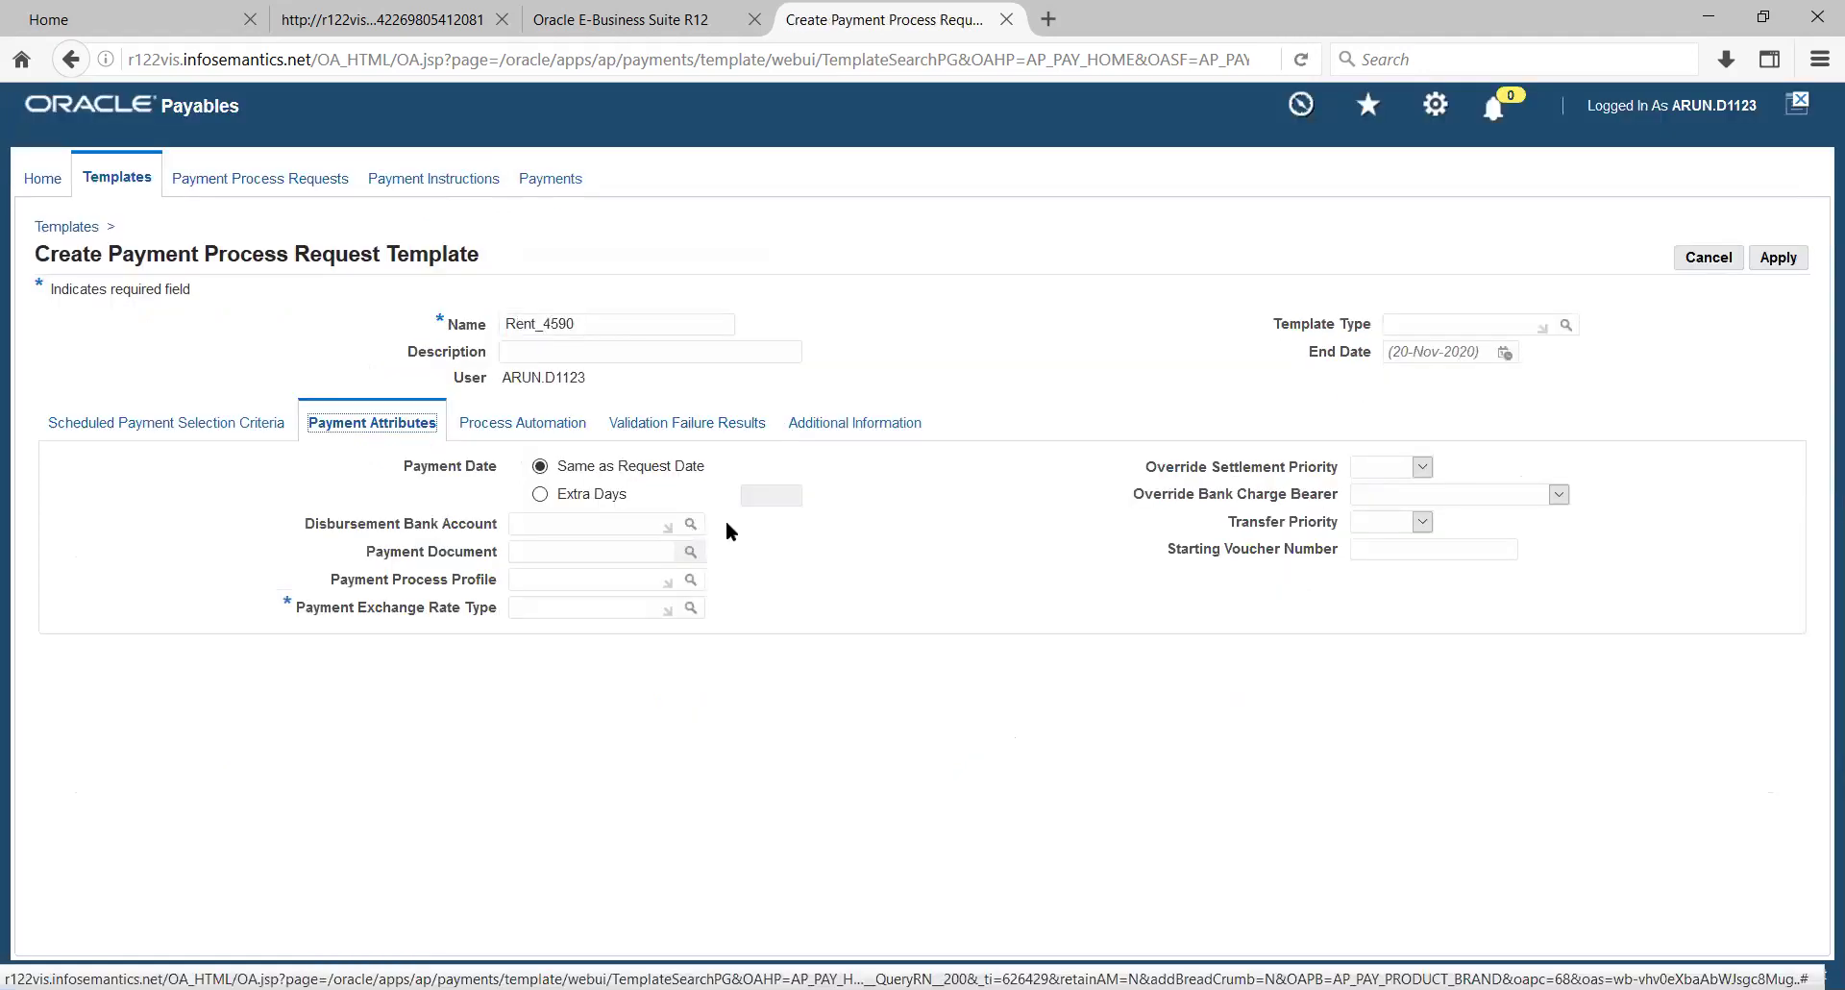
- Set Payment Exchange Rate Type to Corporate and search for a payment process profile
left_click(691, 607)
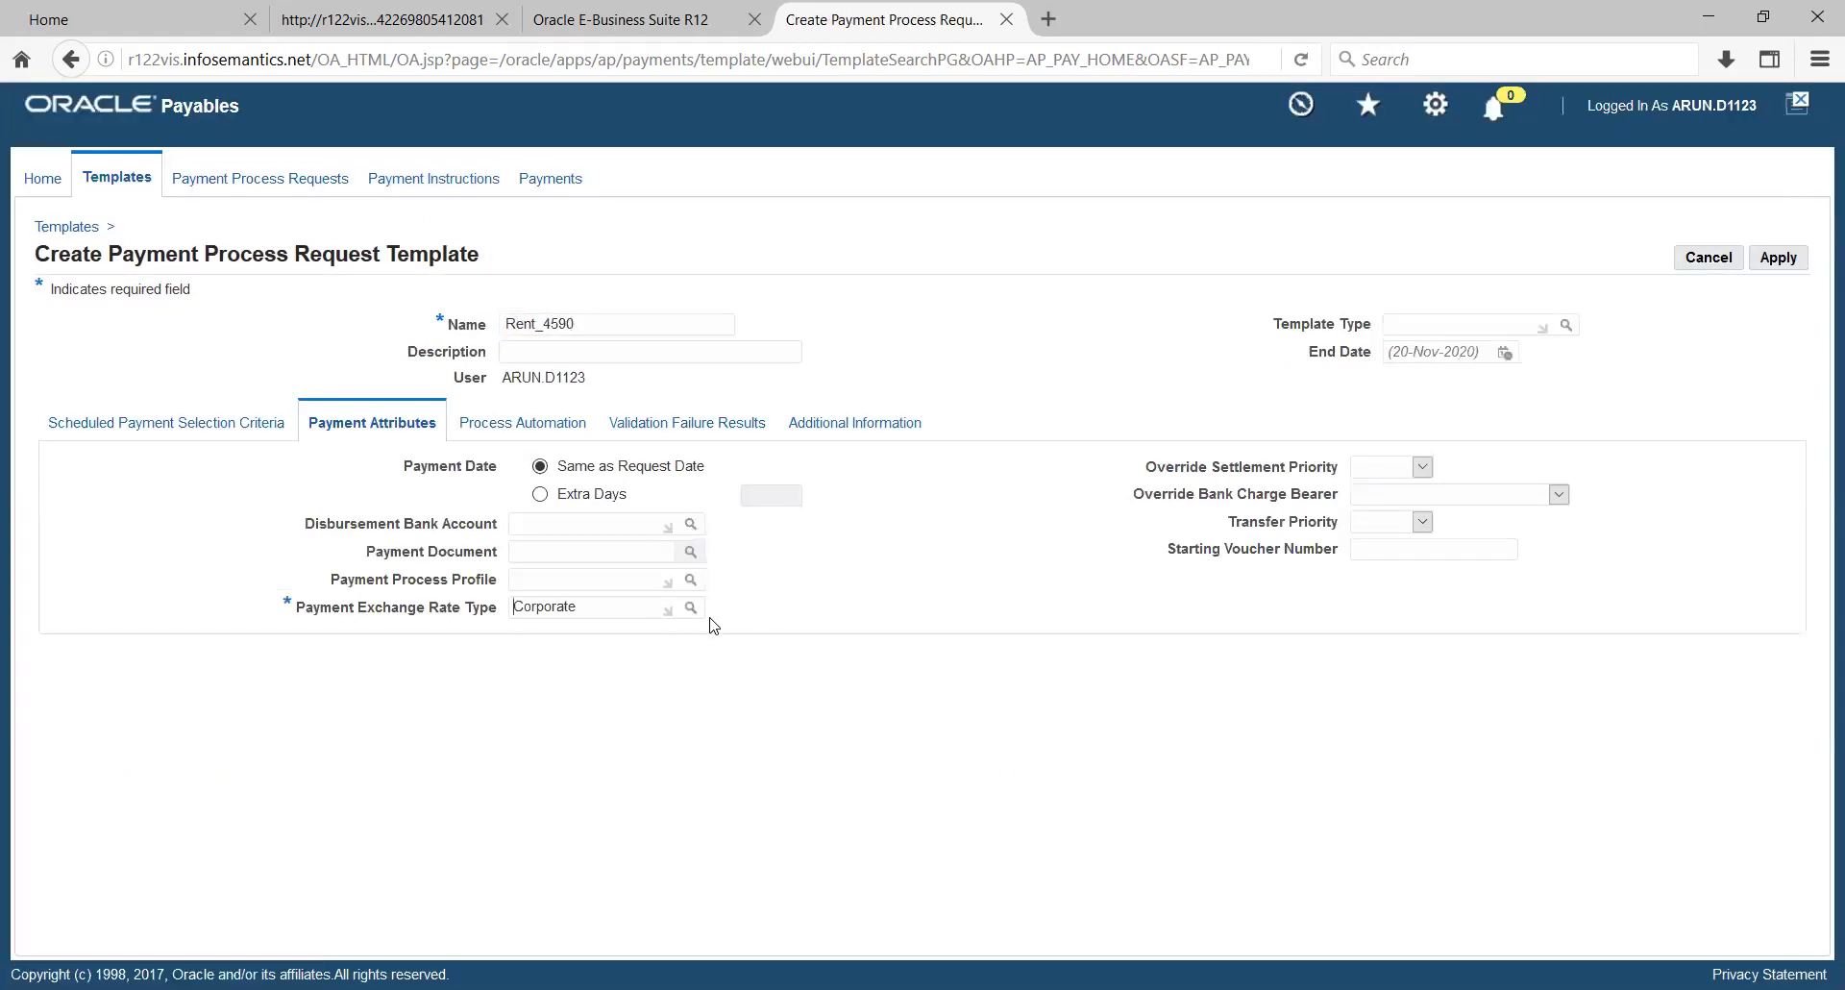
left_click(691, 580)
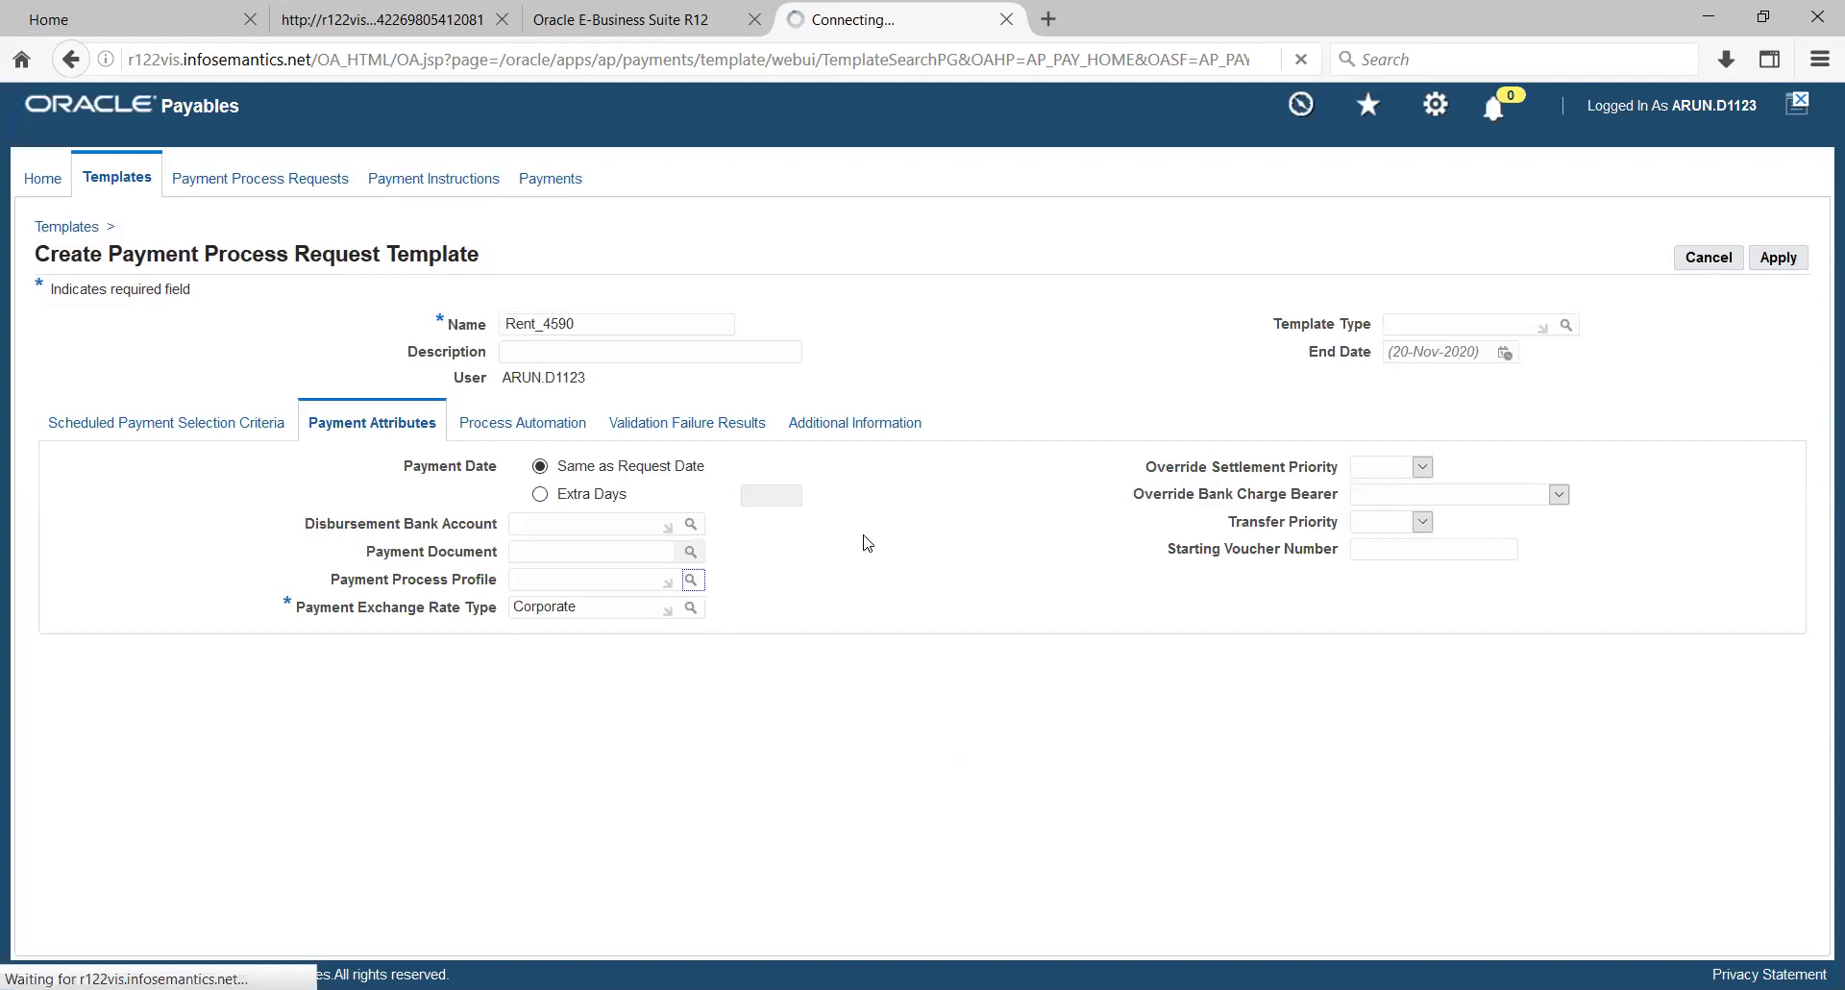
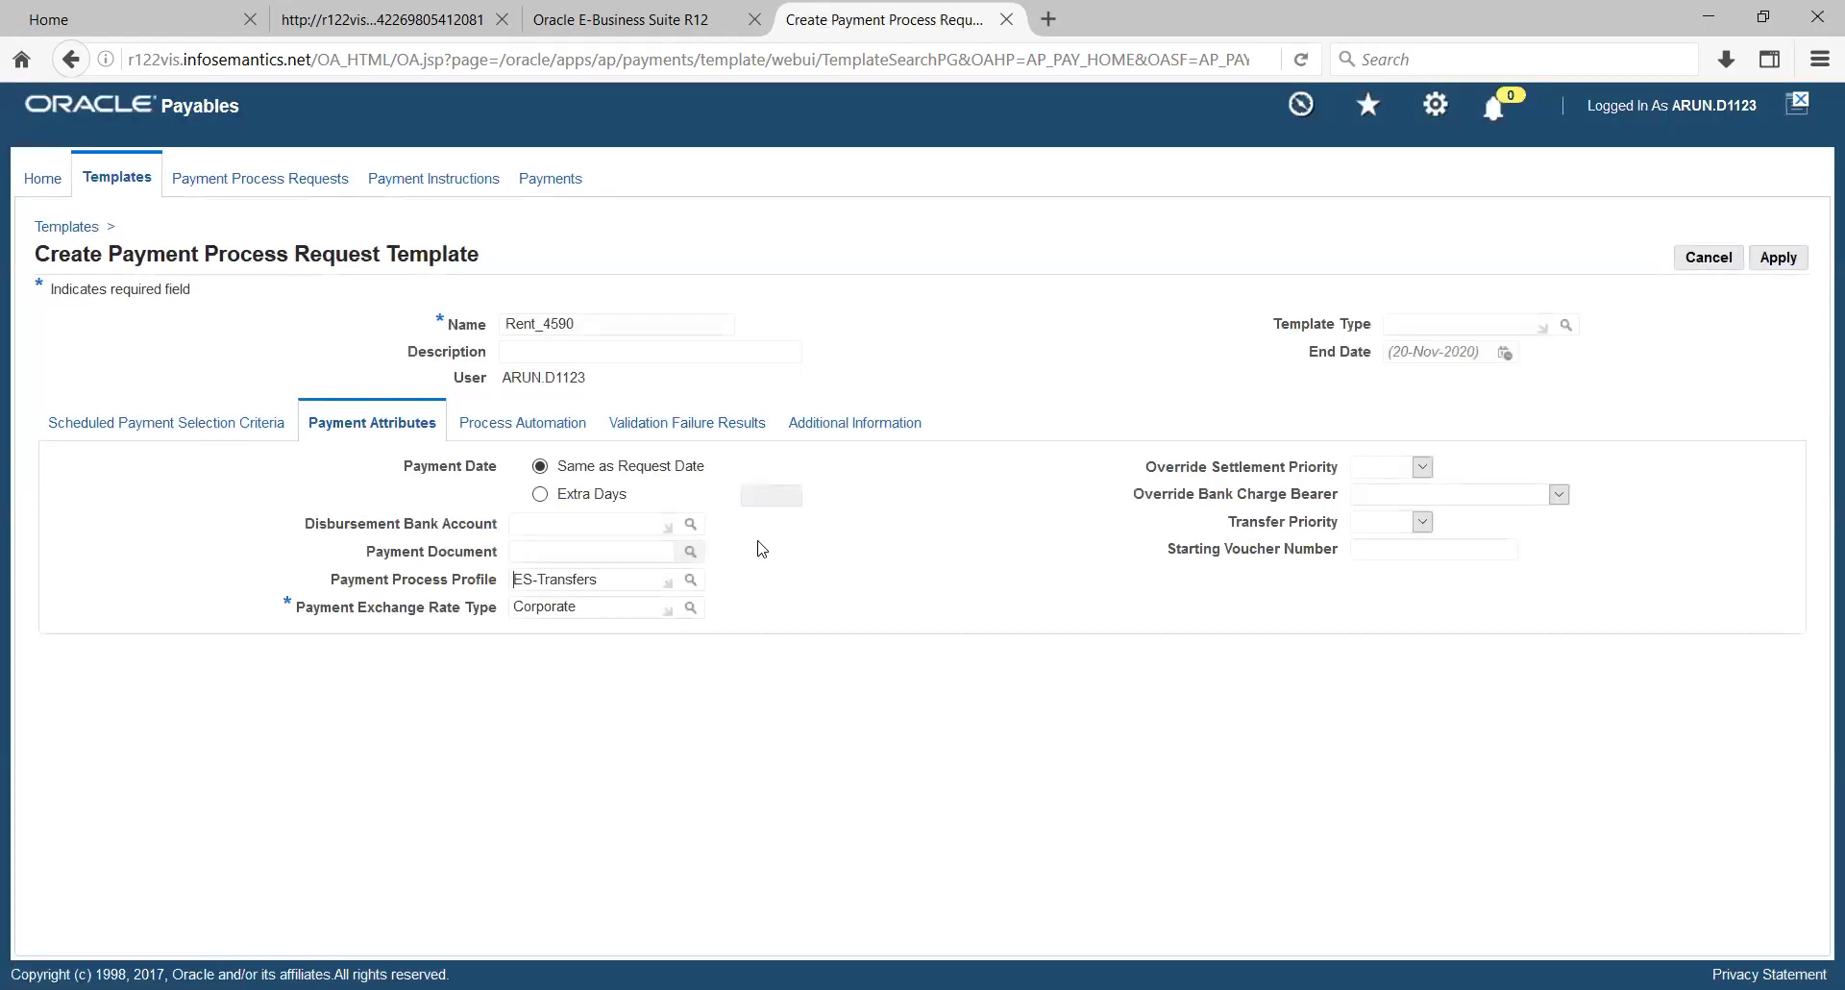
- Enable Stop Process for Review after scheduled payment selection and after proposed payment creation
left_click(499, 431)
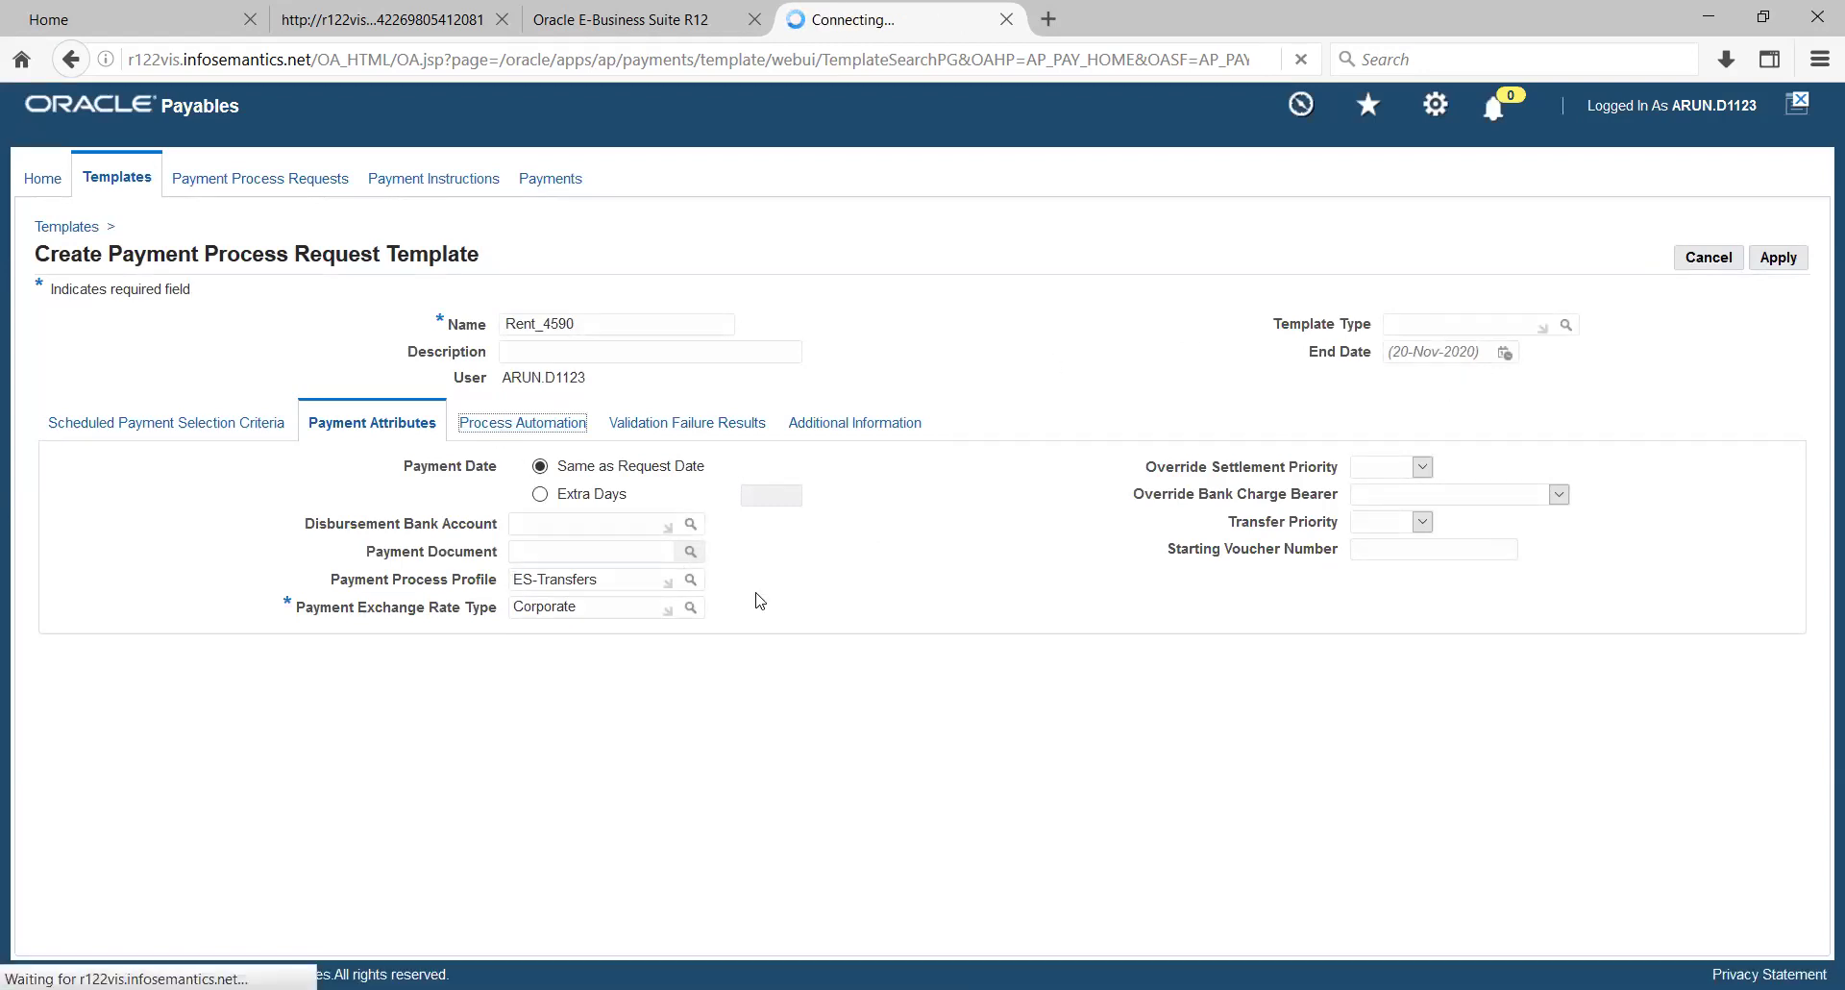
left_click(732, 491)
left_click(733, 541)
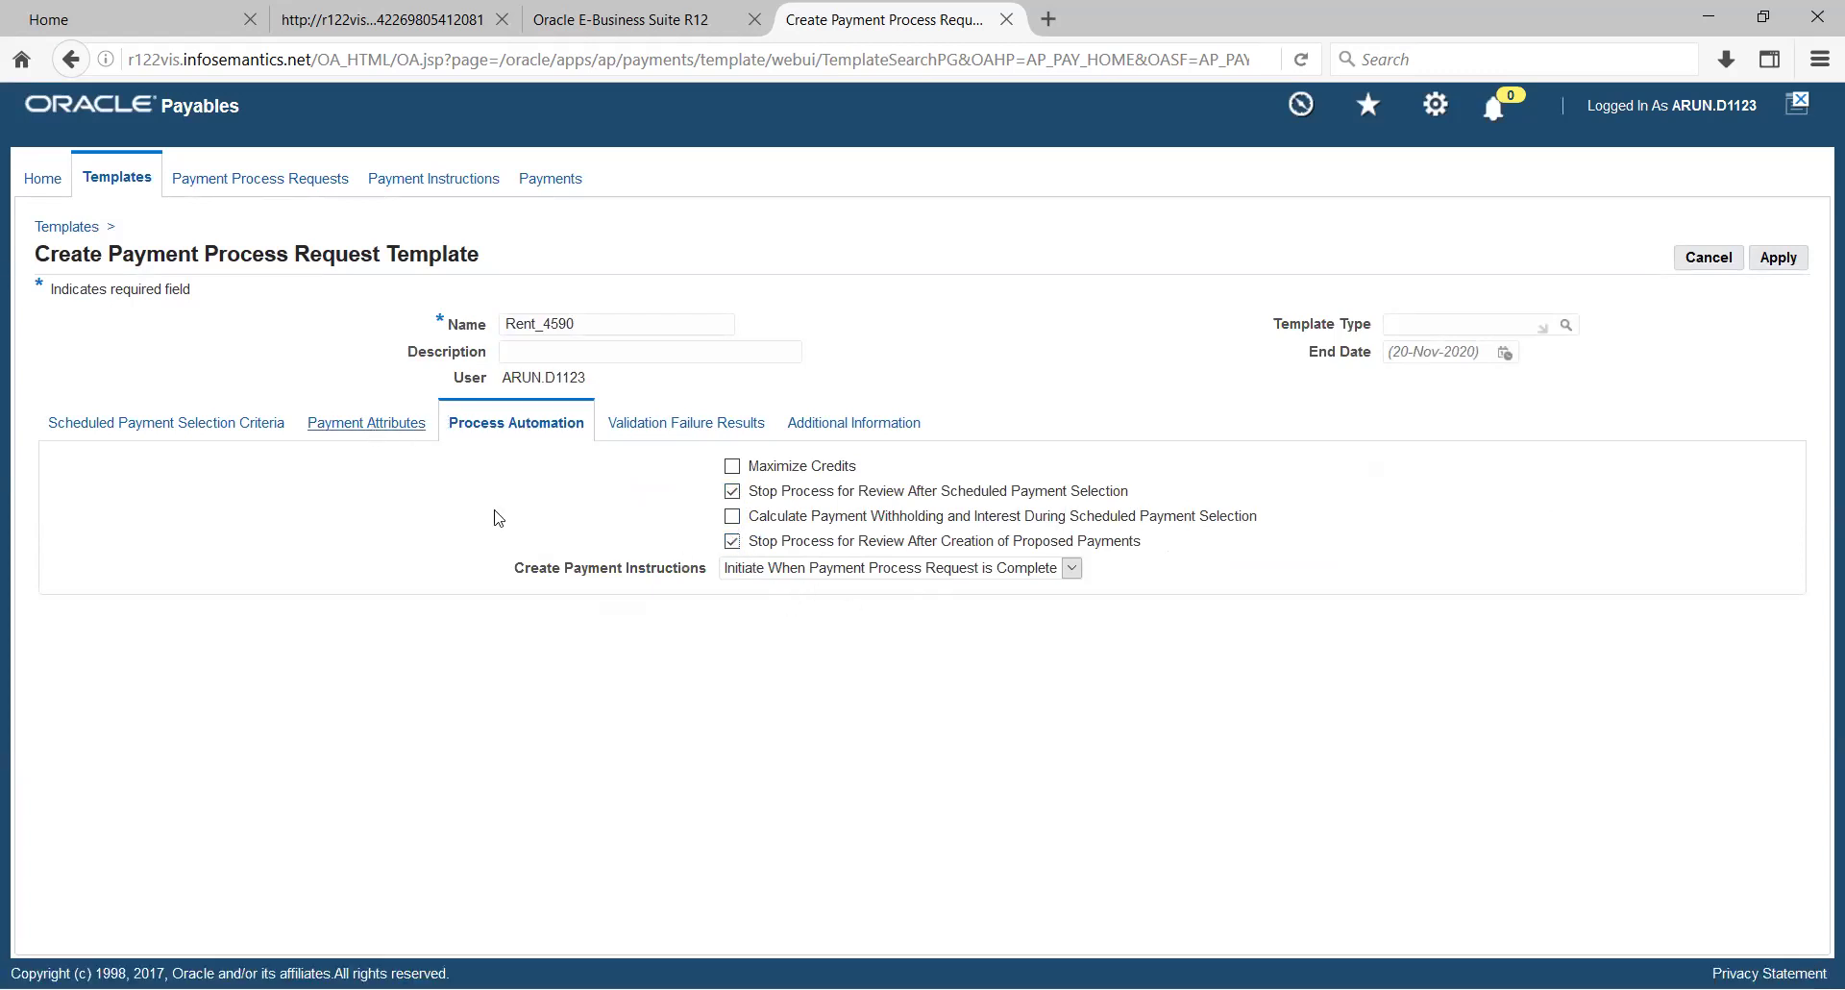
left_click(366, 422)
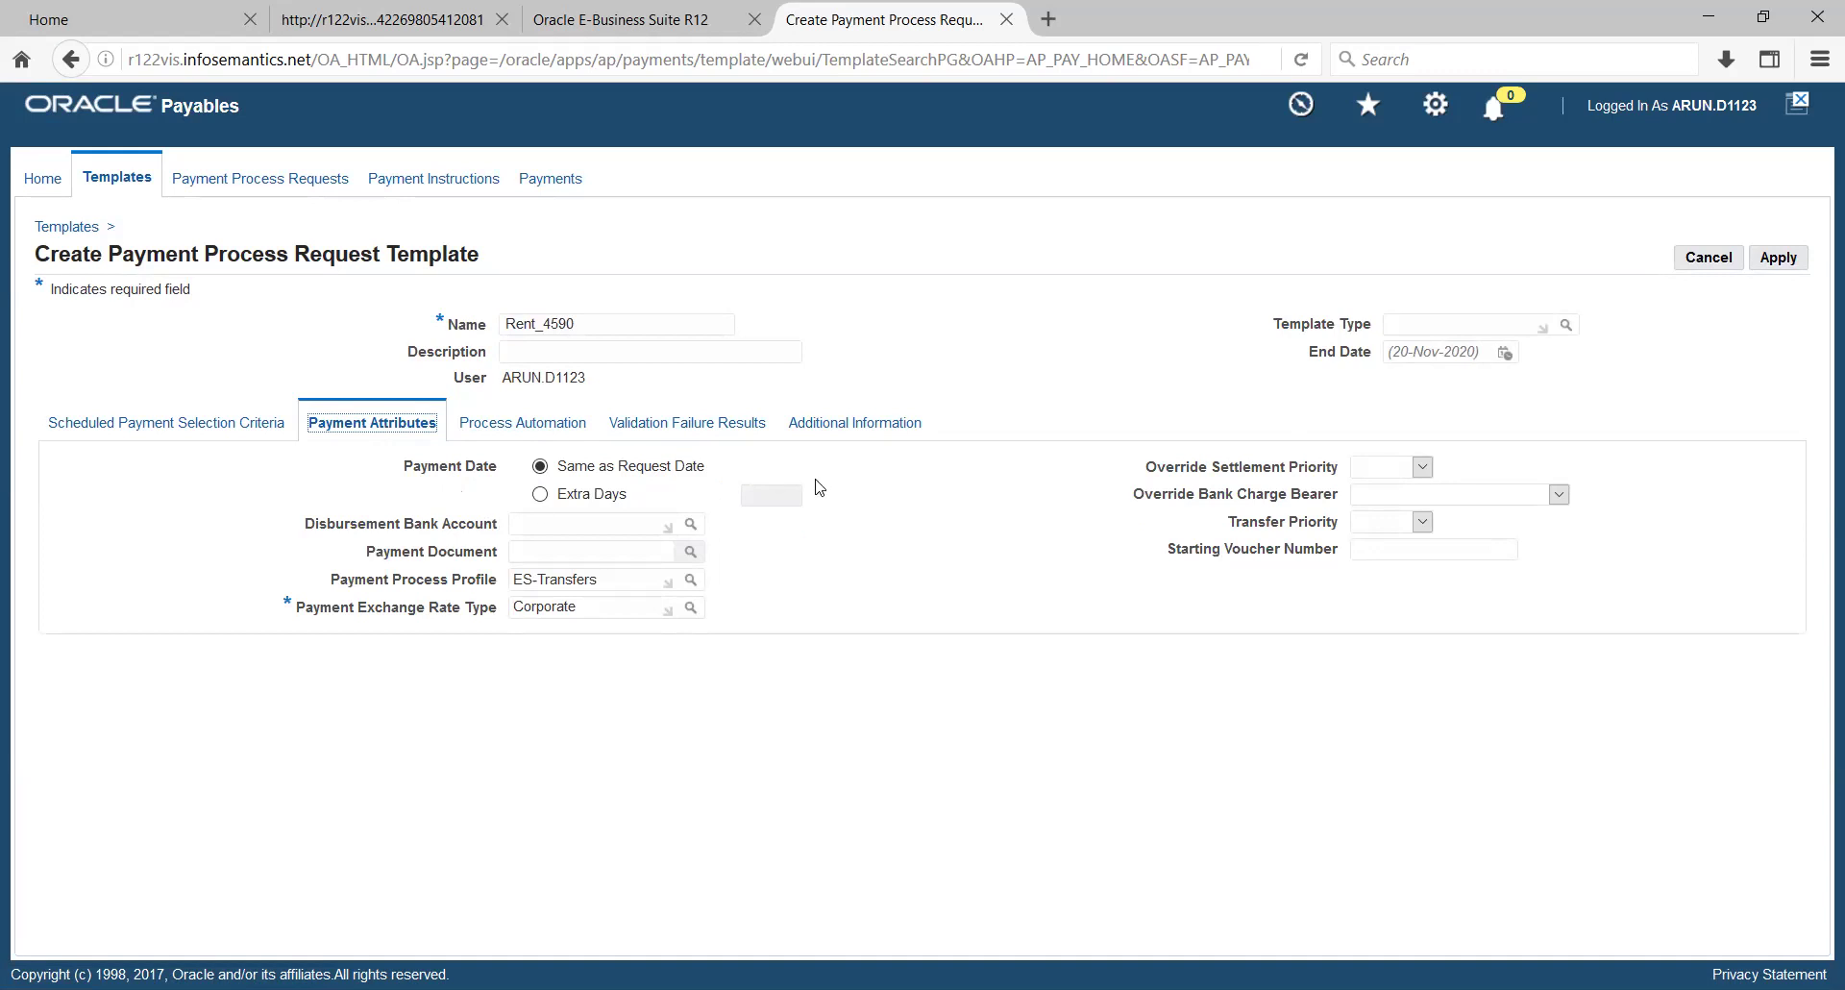
- Choose disbursement bank account 998123-CHASE and payment process profile Jai PPP from the lookups
left_click(691, 524)
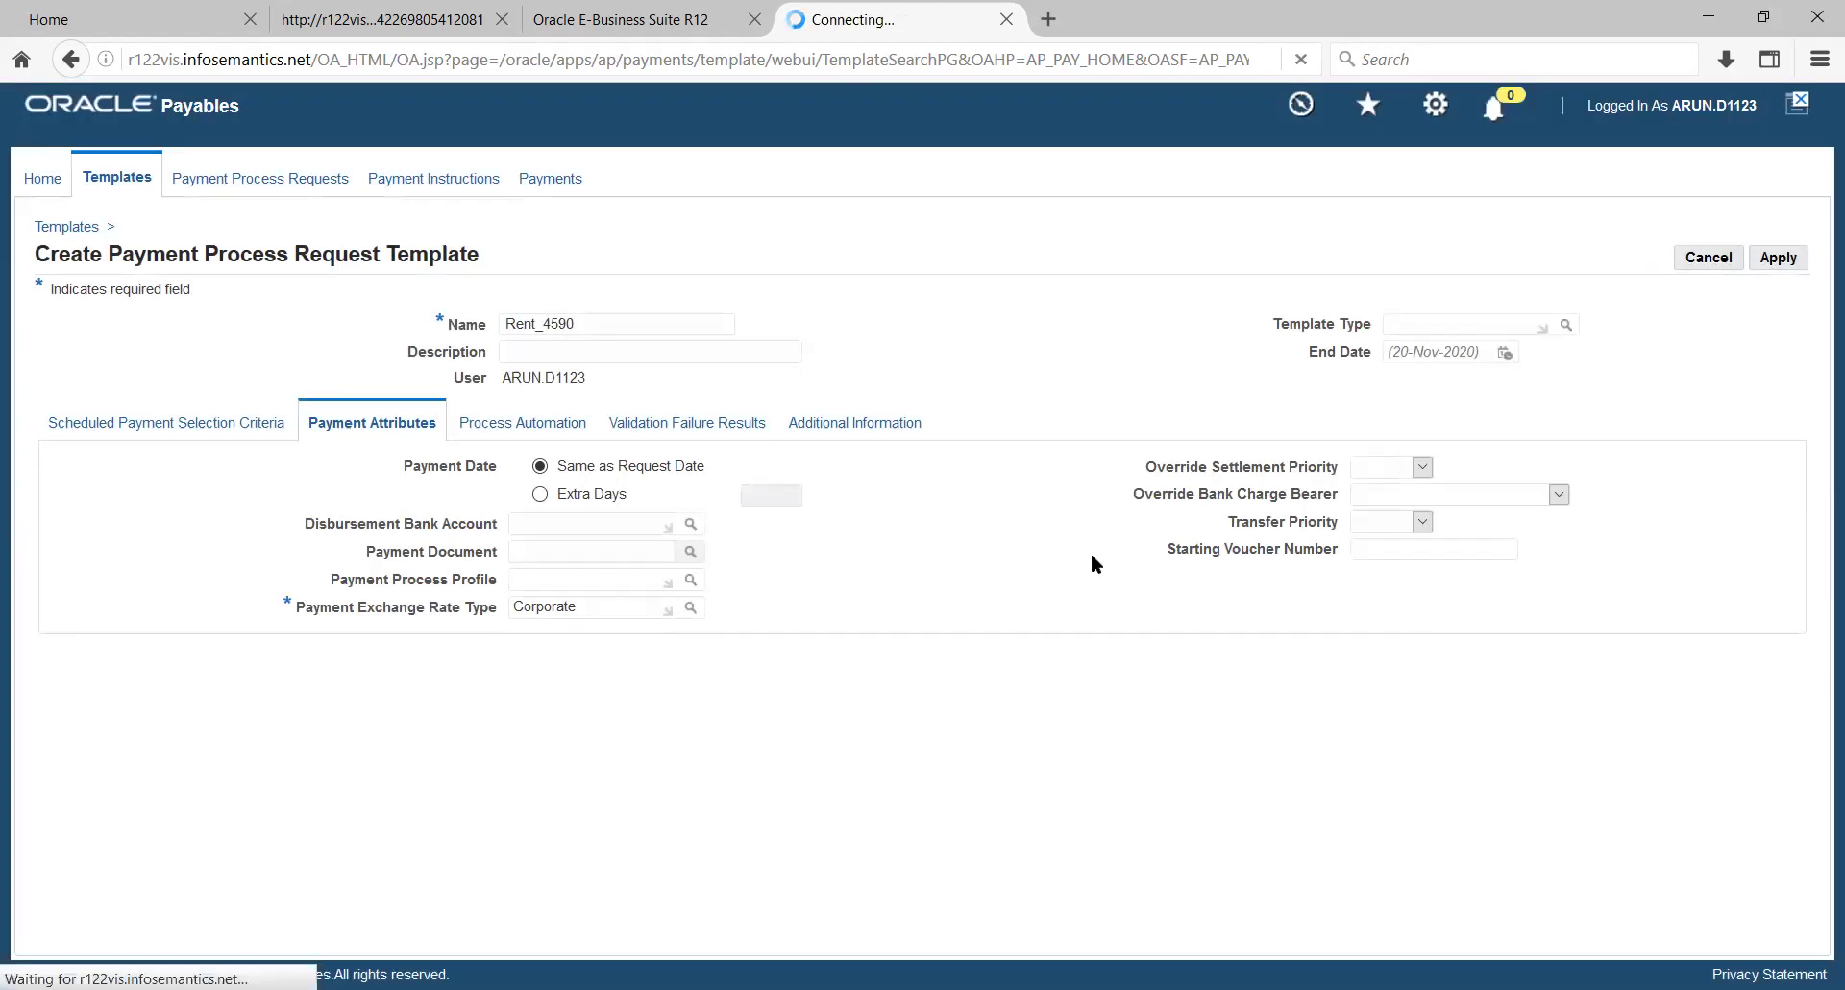
left_click(691, 579)
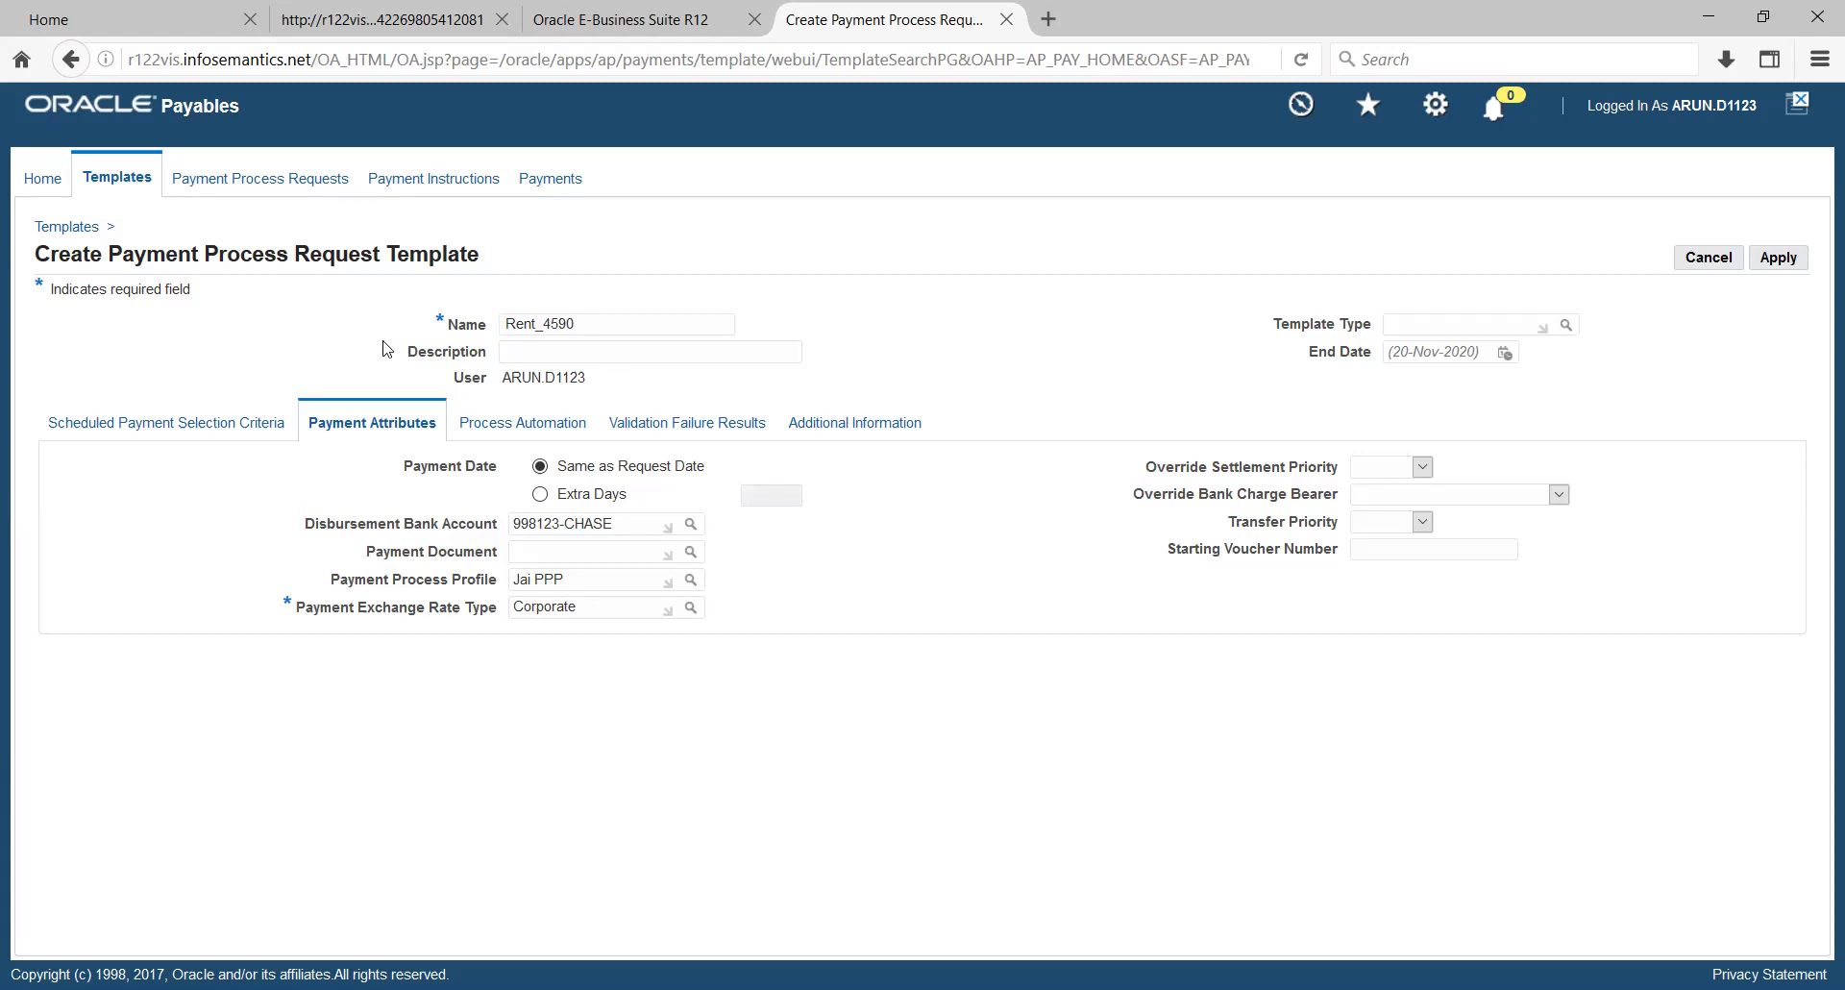
left_click(188, 424)
- Review the Scheduled Payment Selection Criteria, confirming Standard appears in the Pay Groups table
left_click(204, 427)
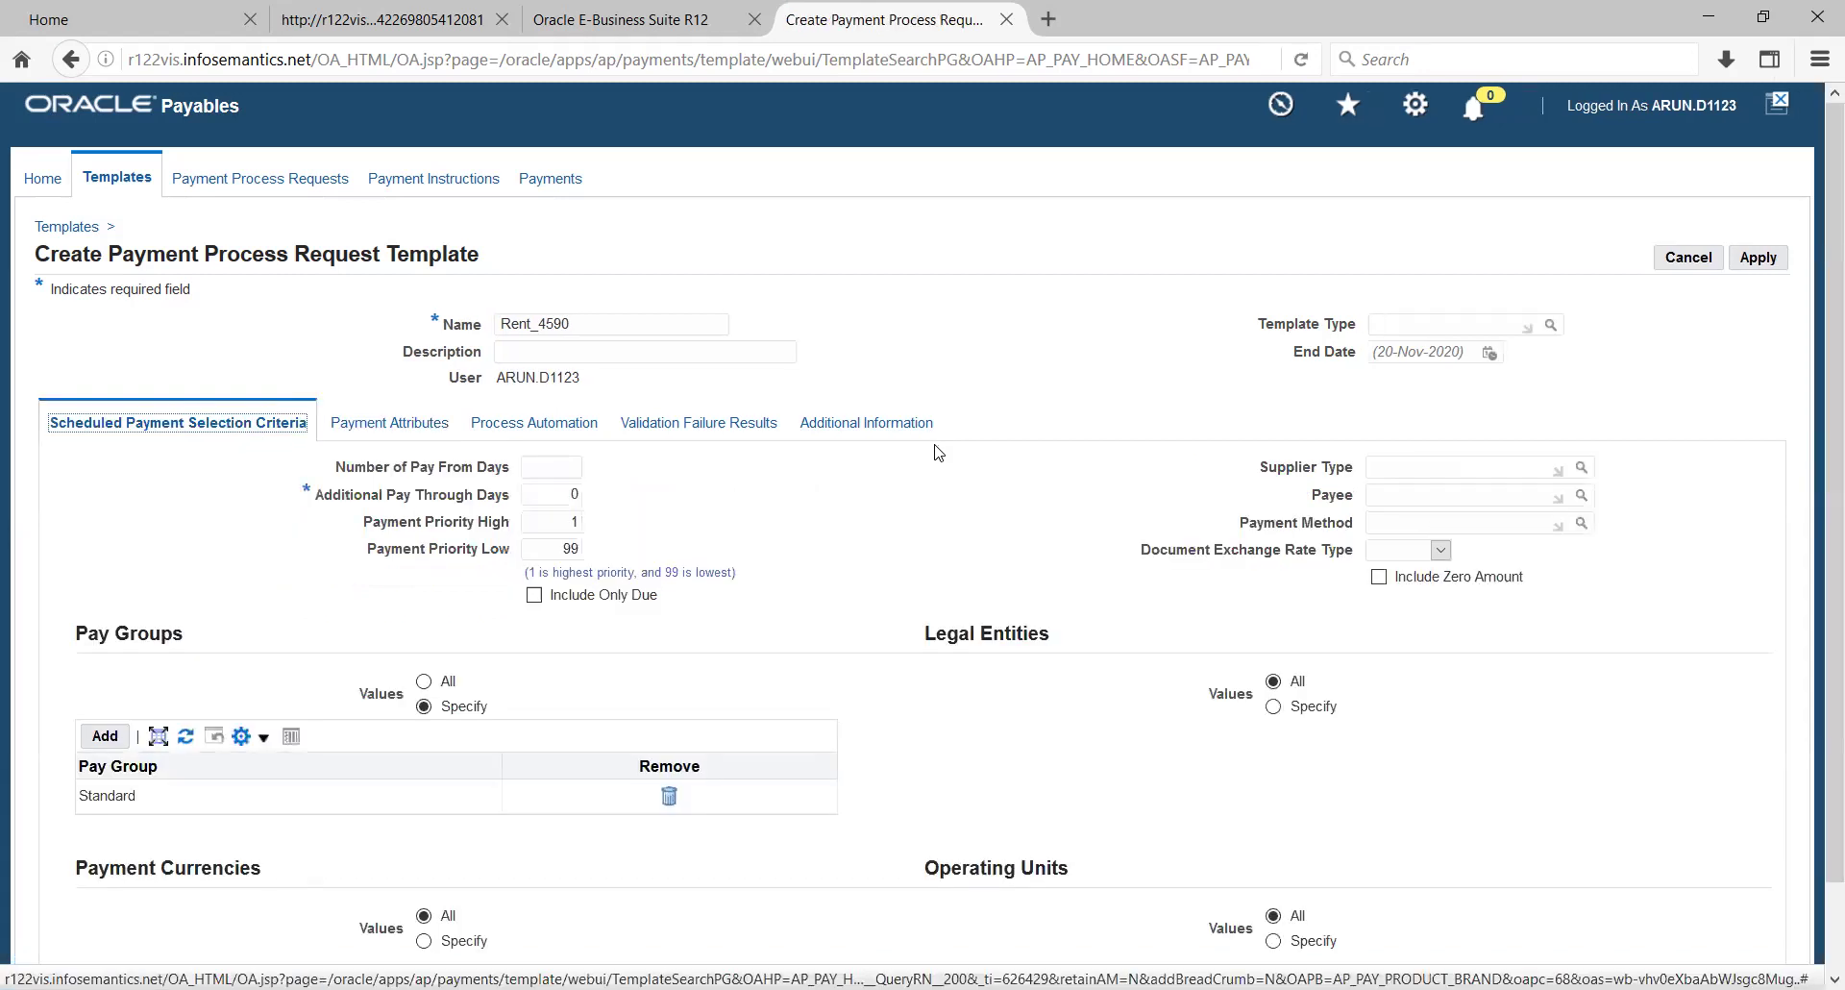
double_click(94, 794)
left_click(169, 819)
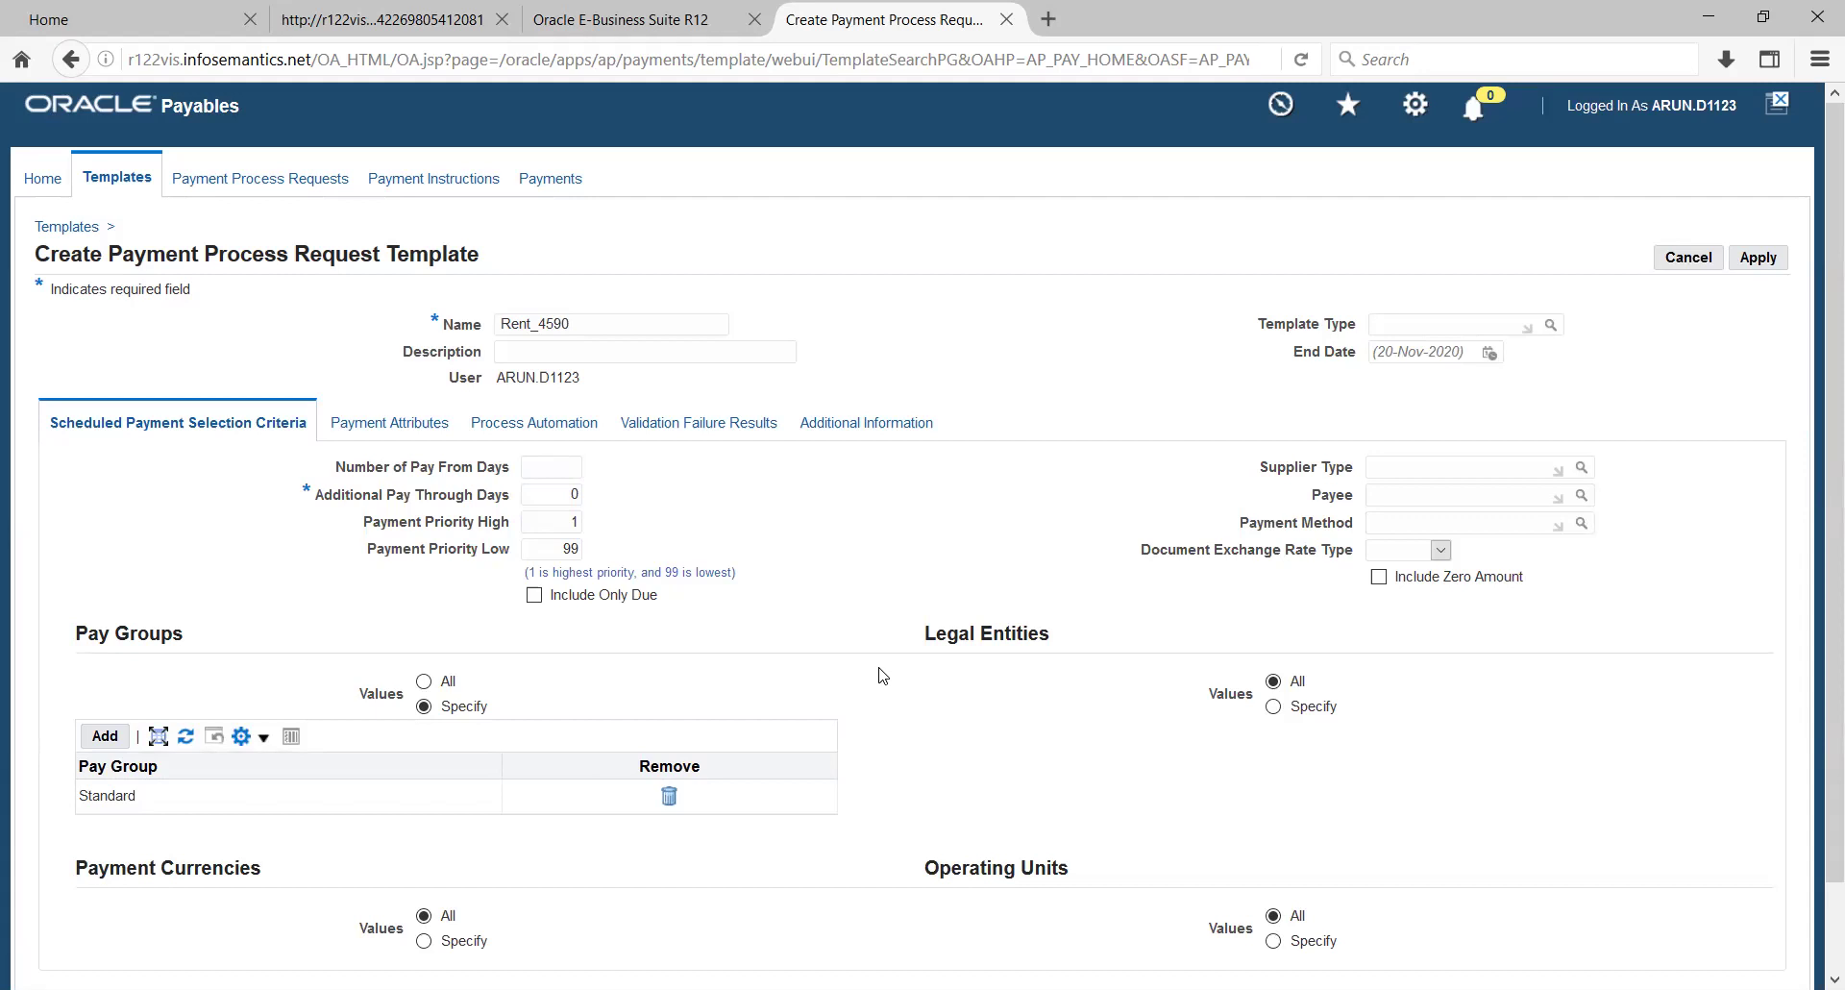
scroll(874, 579, "down", 1)
scroll(874, 578, "down", 2)
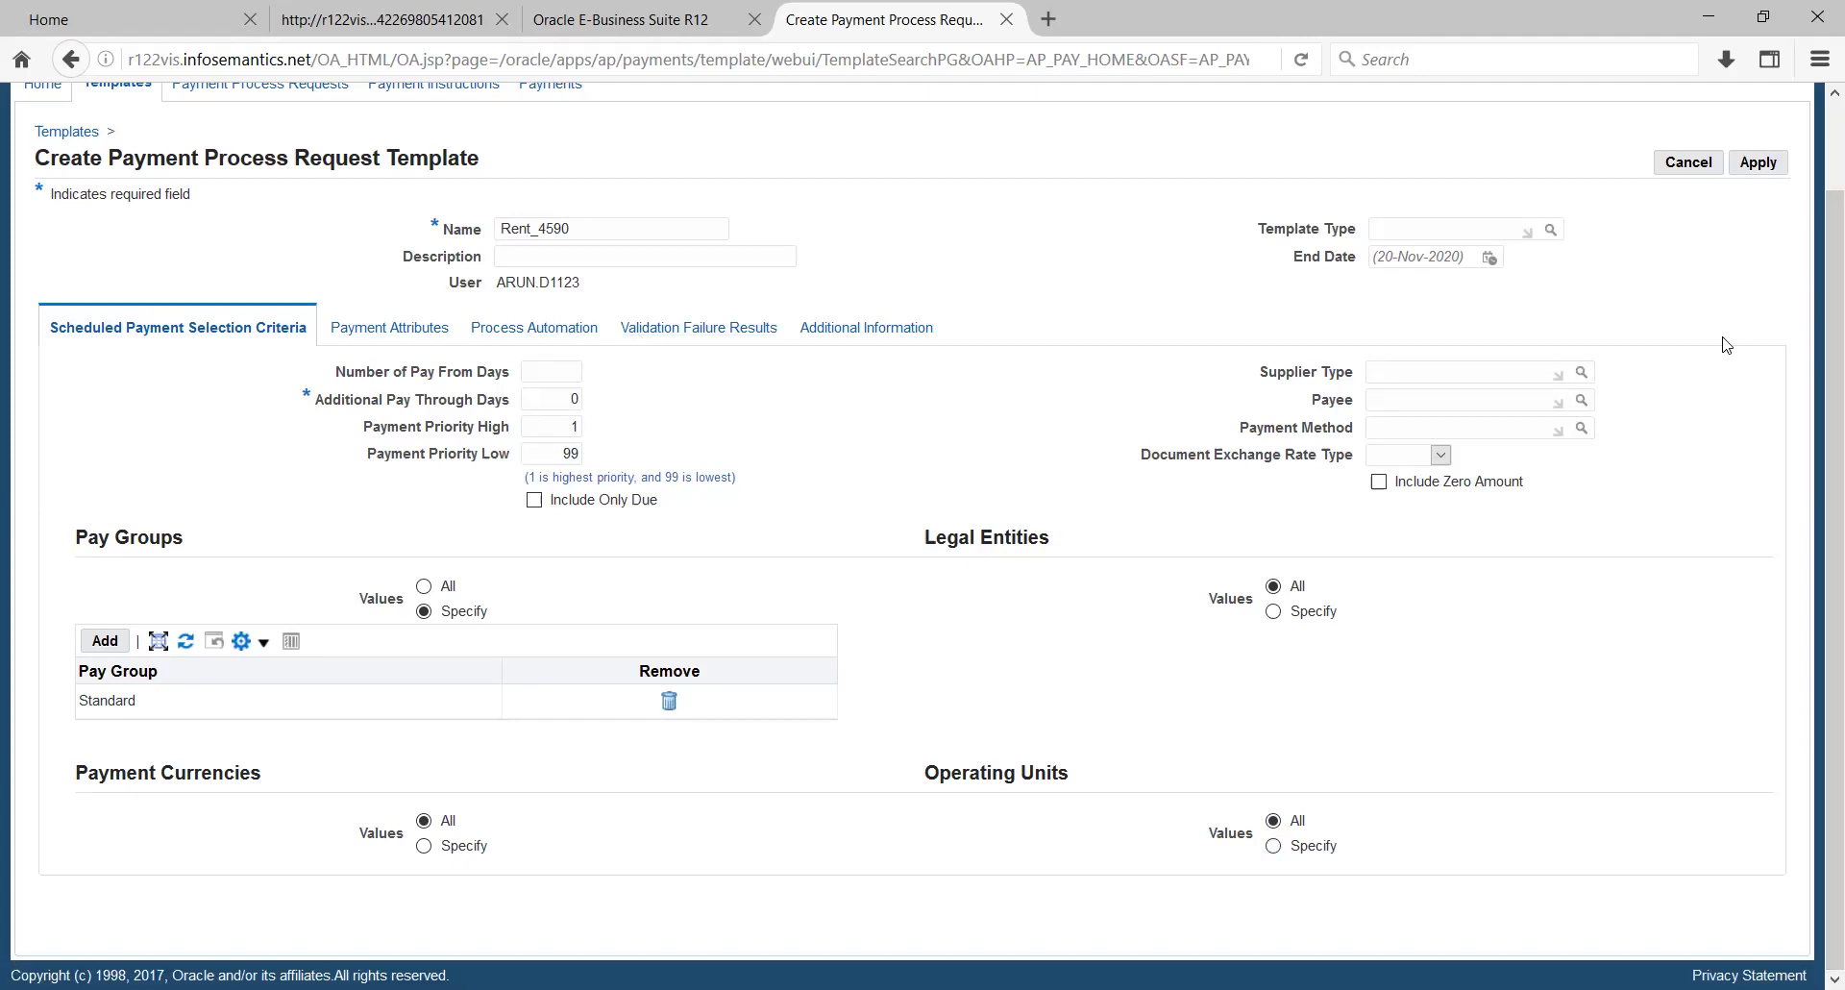
scroll(1711, 298, "up", 2)
- Save the Rent_4590 template, copy its name from the confirmation, then go to Payment Process Requests
left_click(1757, 258)
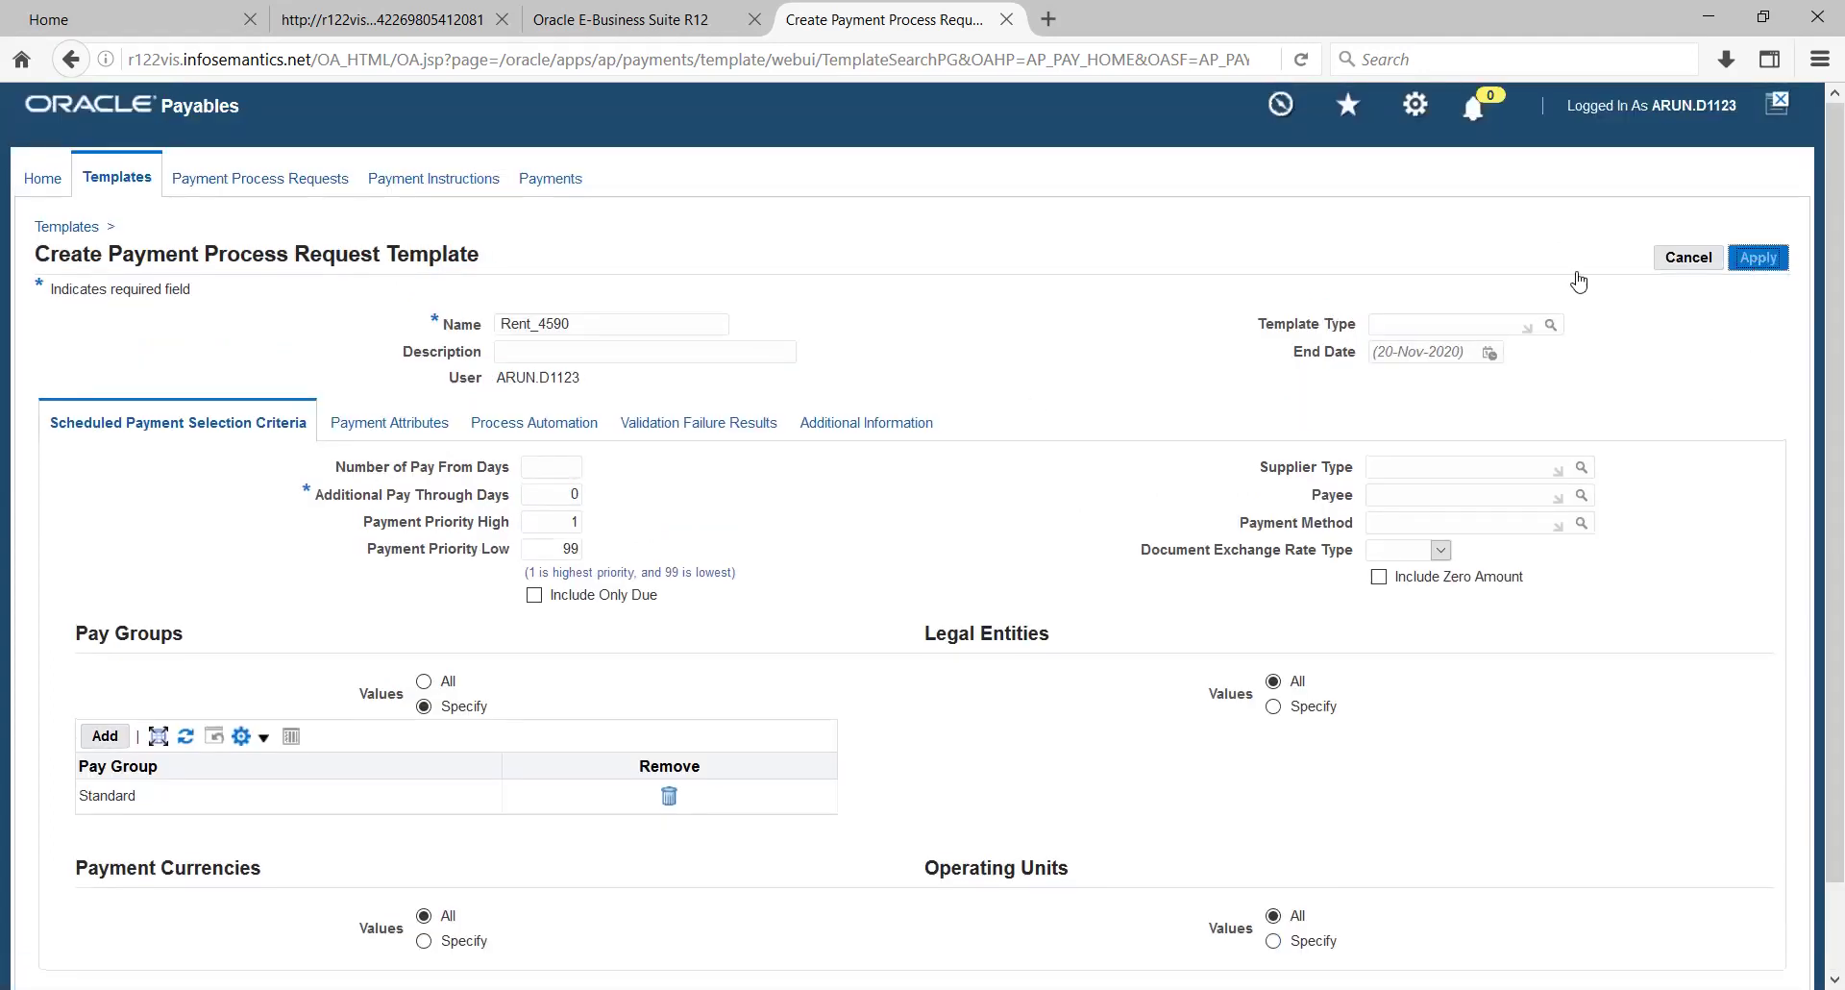
double_click(619, 323)
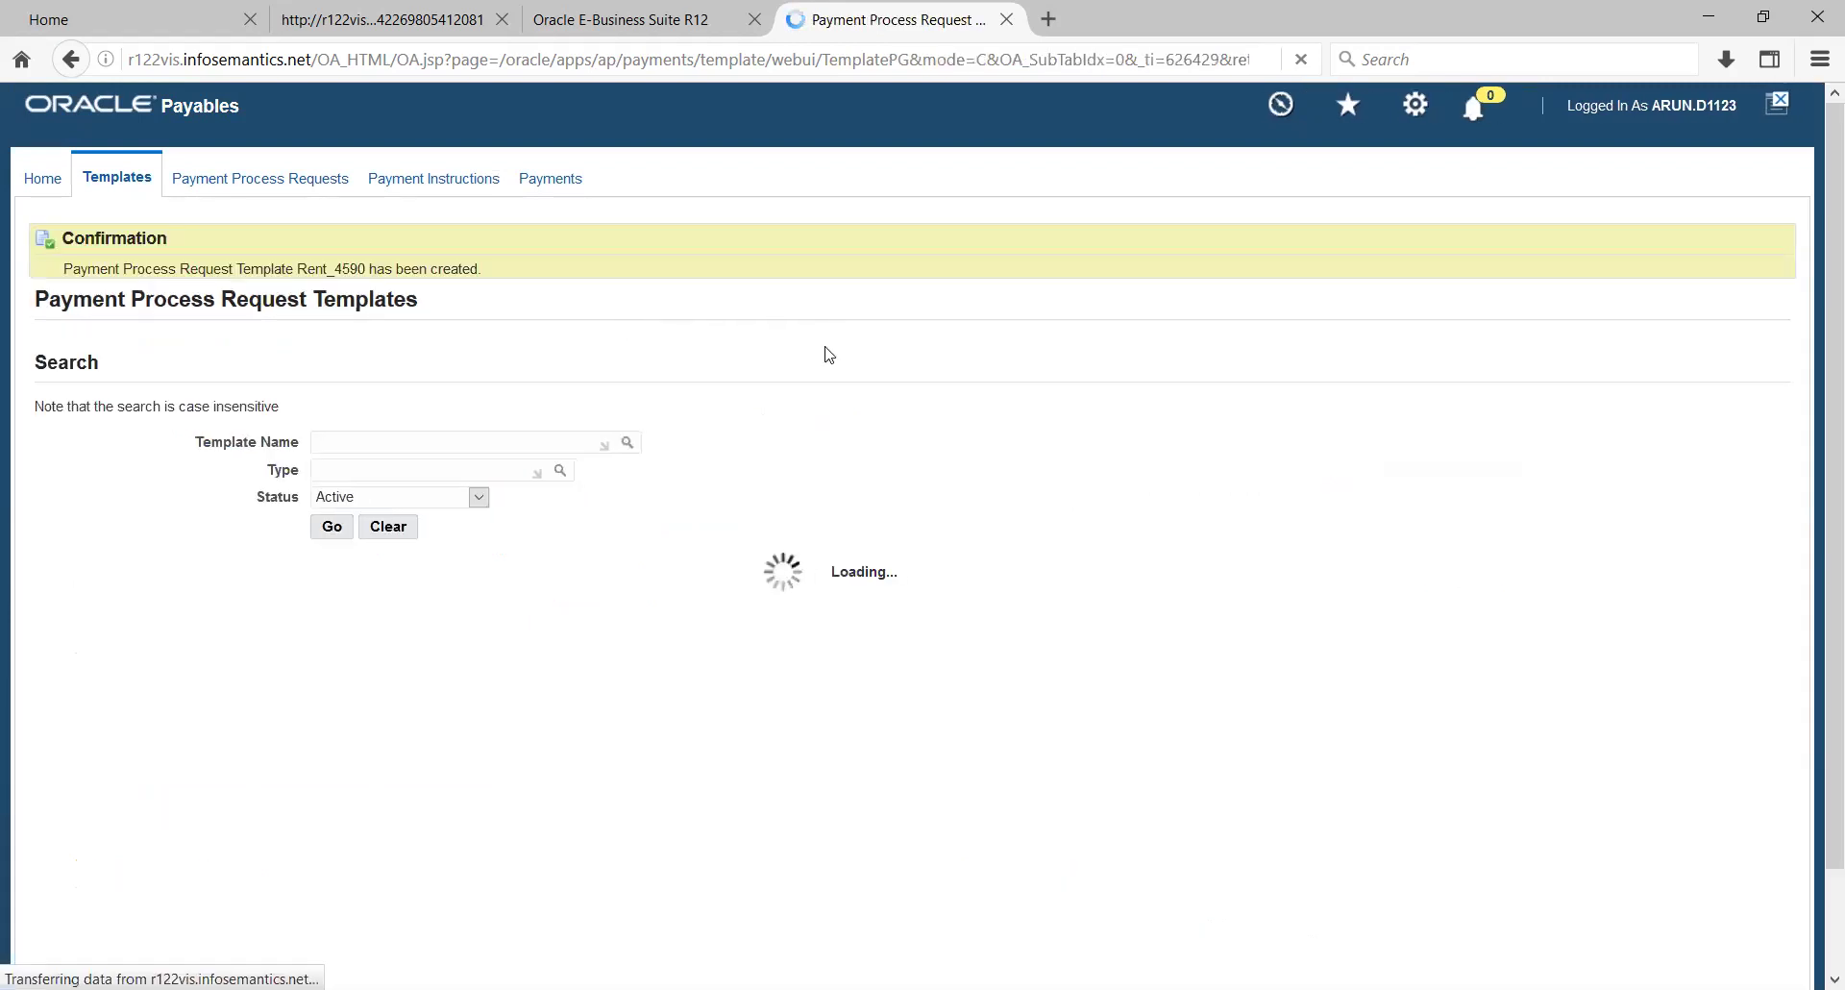
double_click(309, 270)
left_click(310, 270)
left_click_drag(367, 270, 304, 273)
key("ctrl+c")
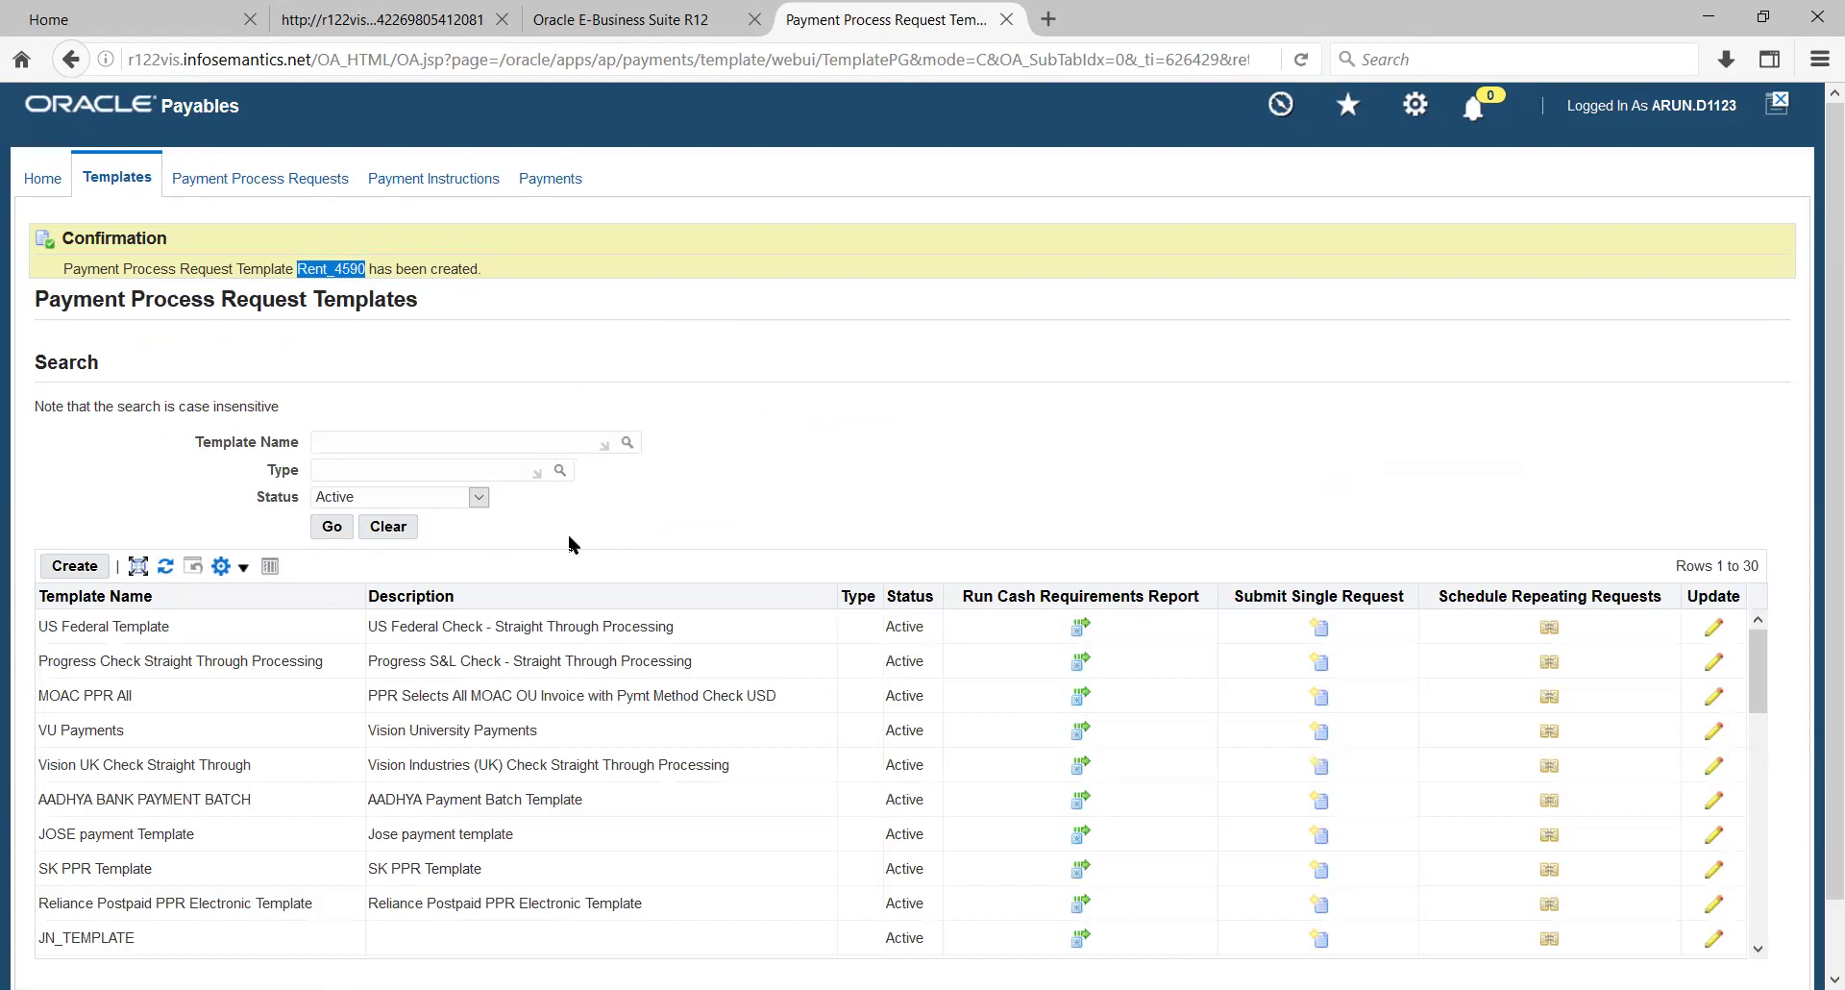
scroll(734, 467, "down", 1)
scroll(734, 467, "up", 1)
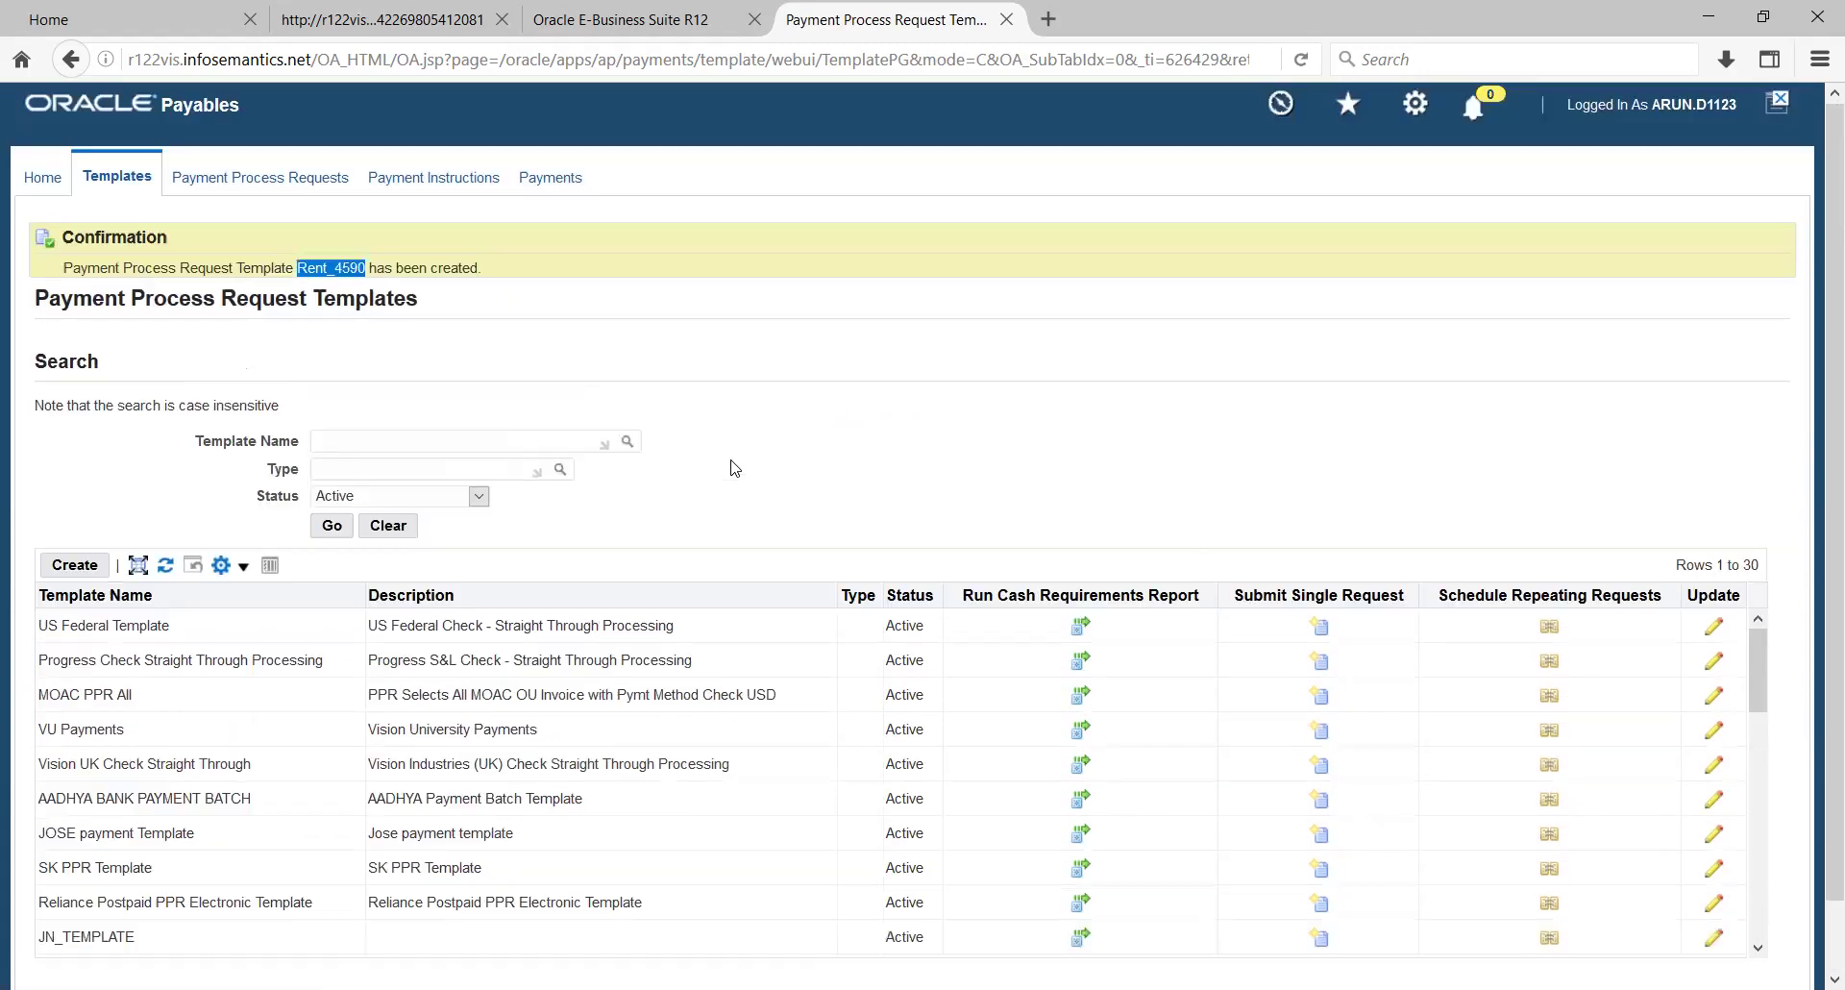
left_click(260, 187)
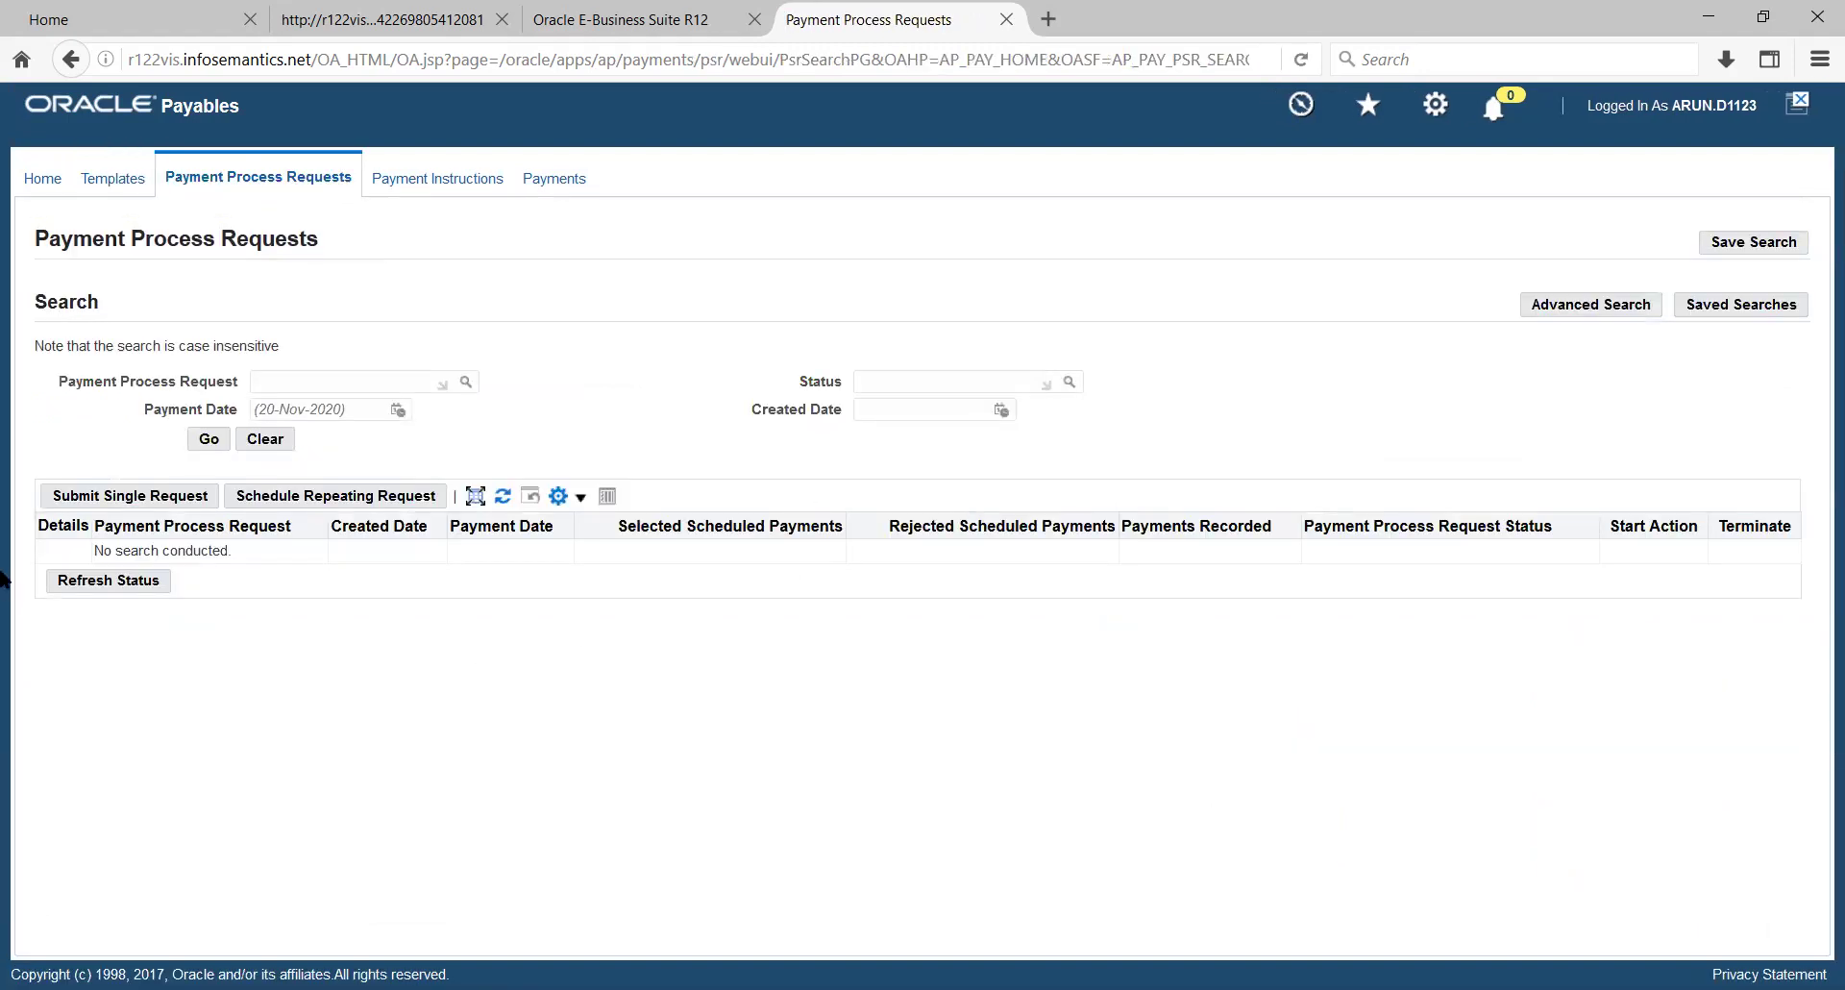
- Submit a single payment process request named 4590 using the Rent_4590 template
left_click(134, 507)
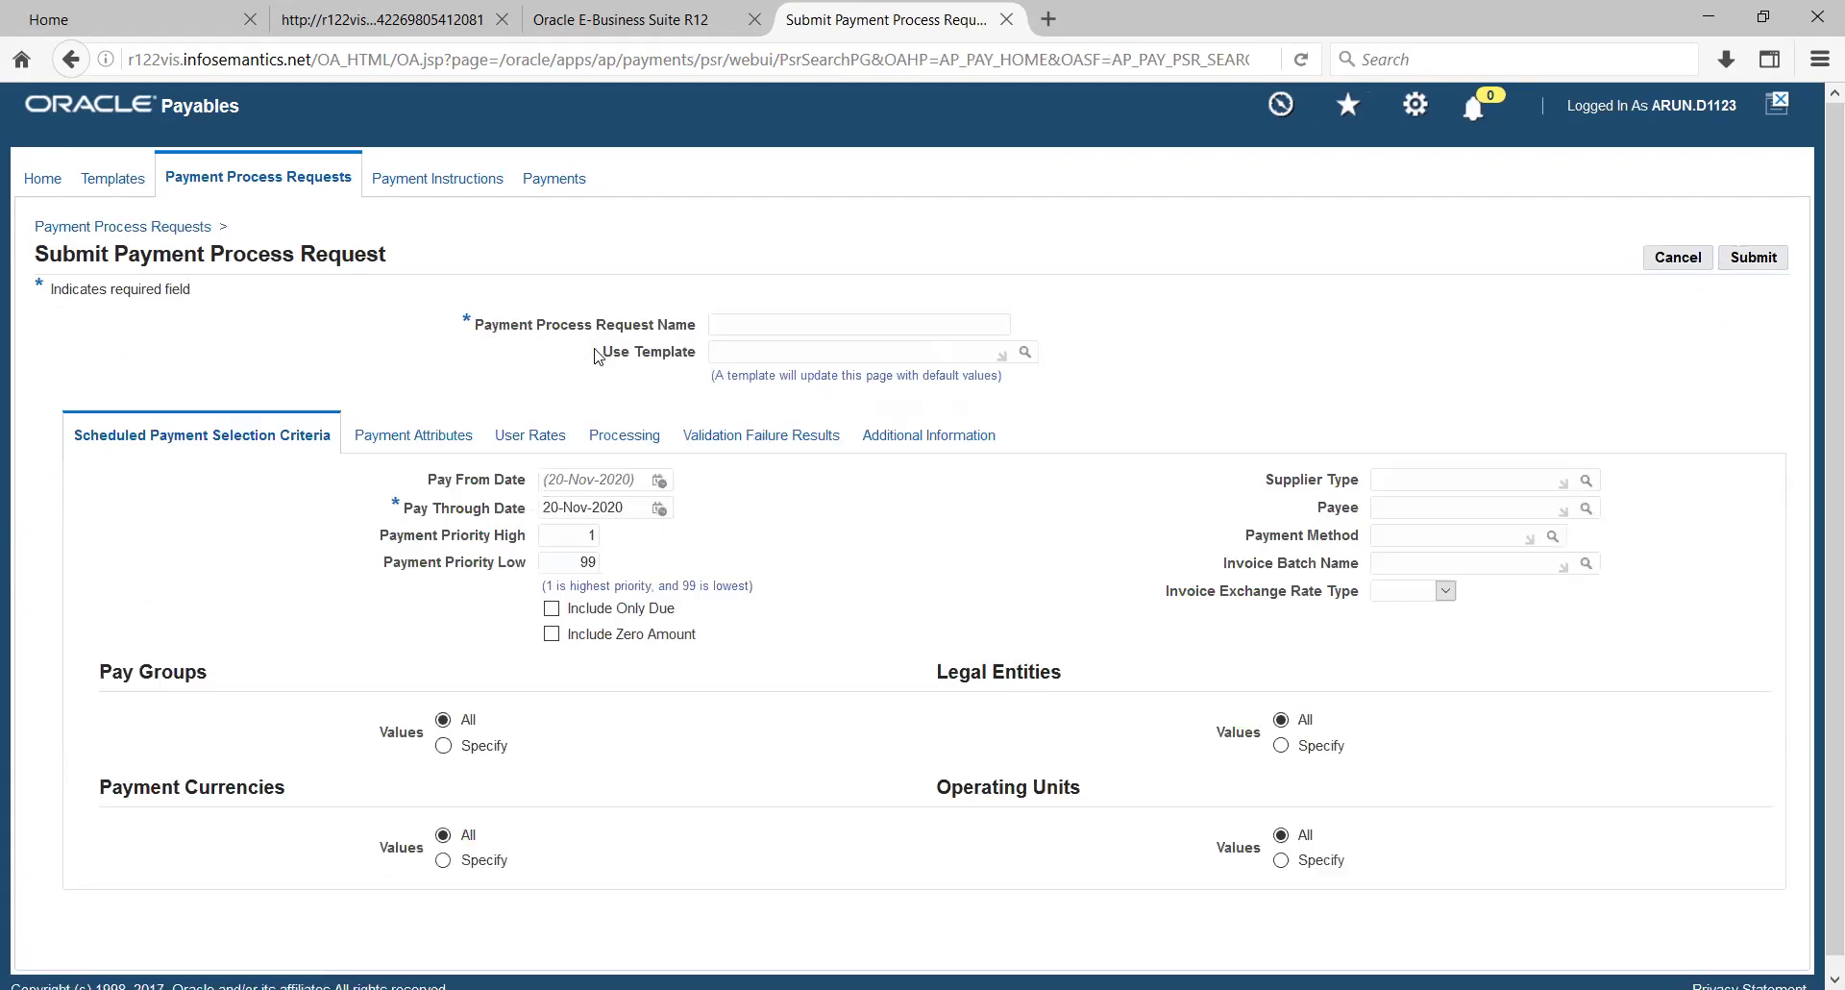
scroll(598, 358, "down", 1)
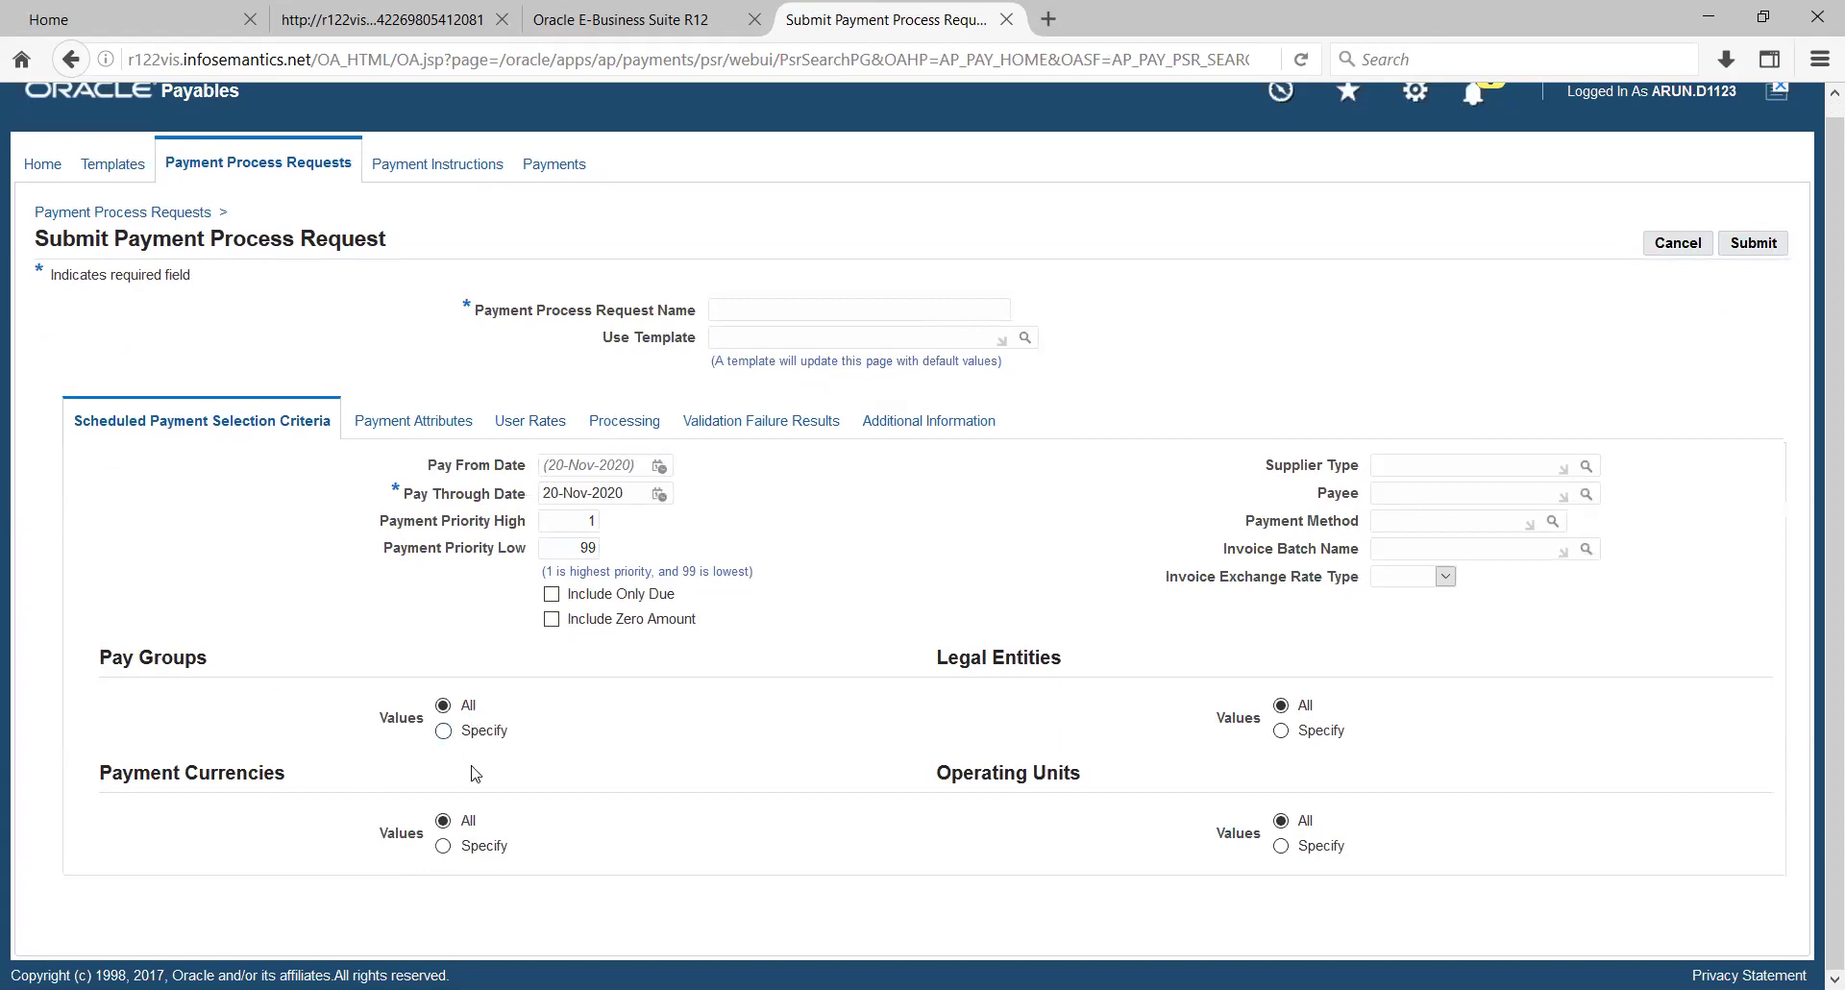
left_click(755, 342)
key("ctrl+v")
key("Tab")
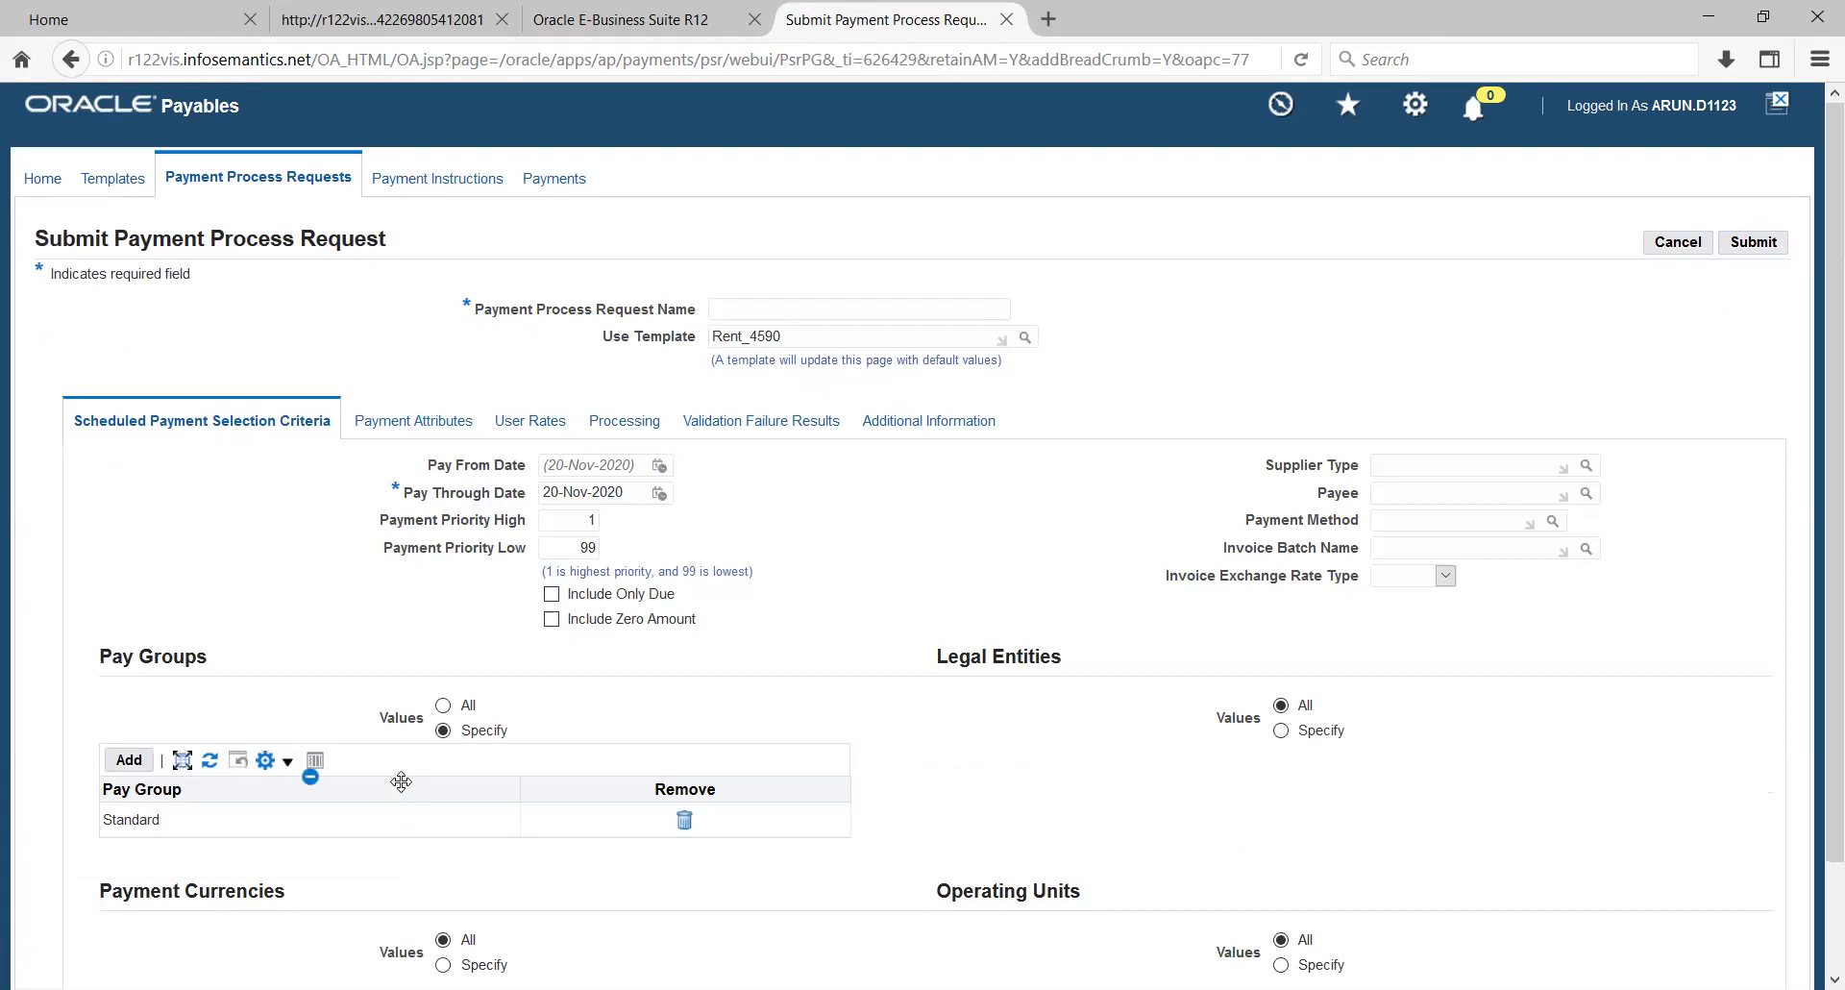
left_click(863, 315)
type("4590")
key("Tab")
key("Tab")
left_click(1759, 247)
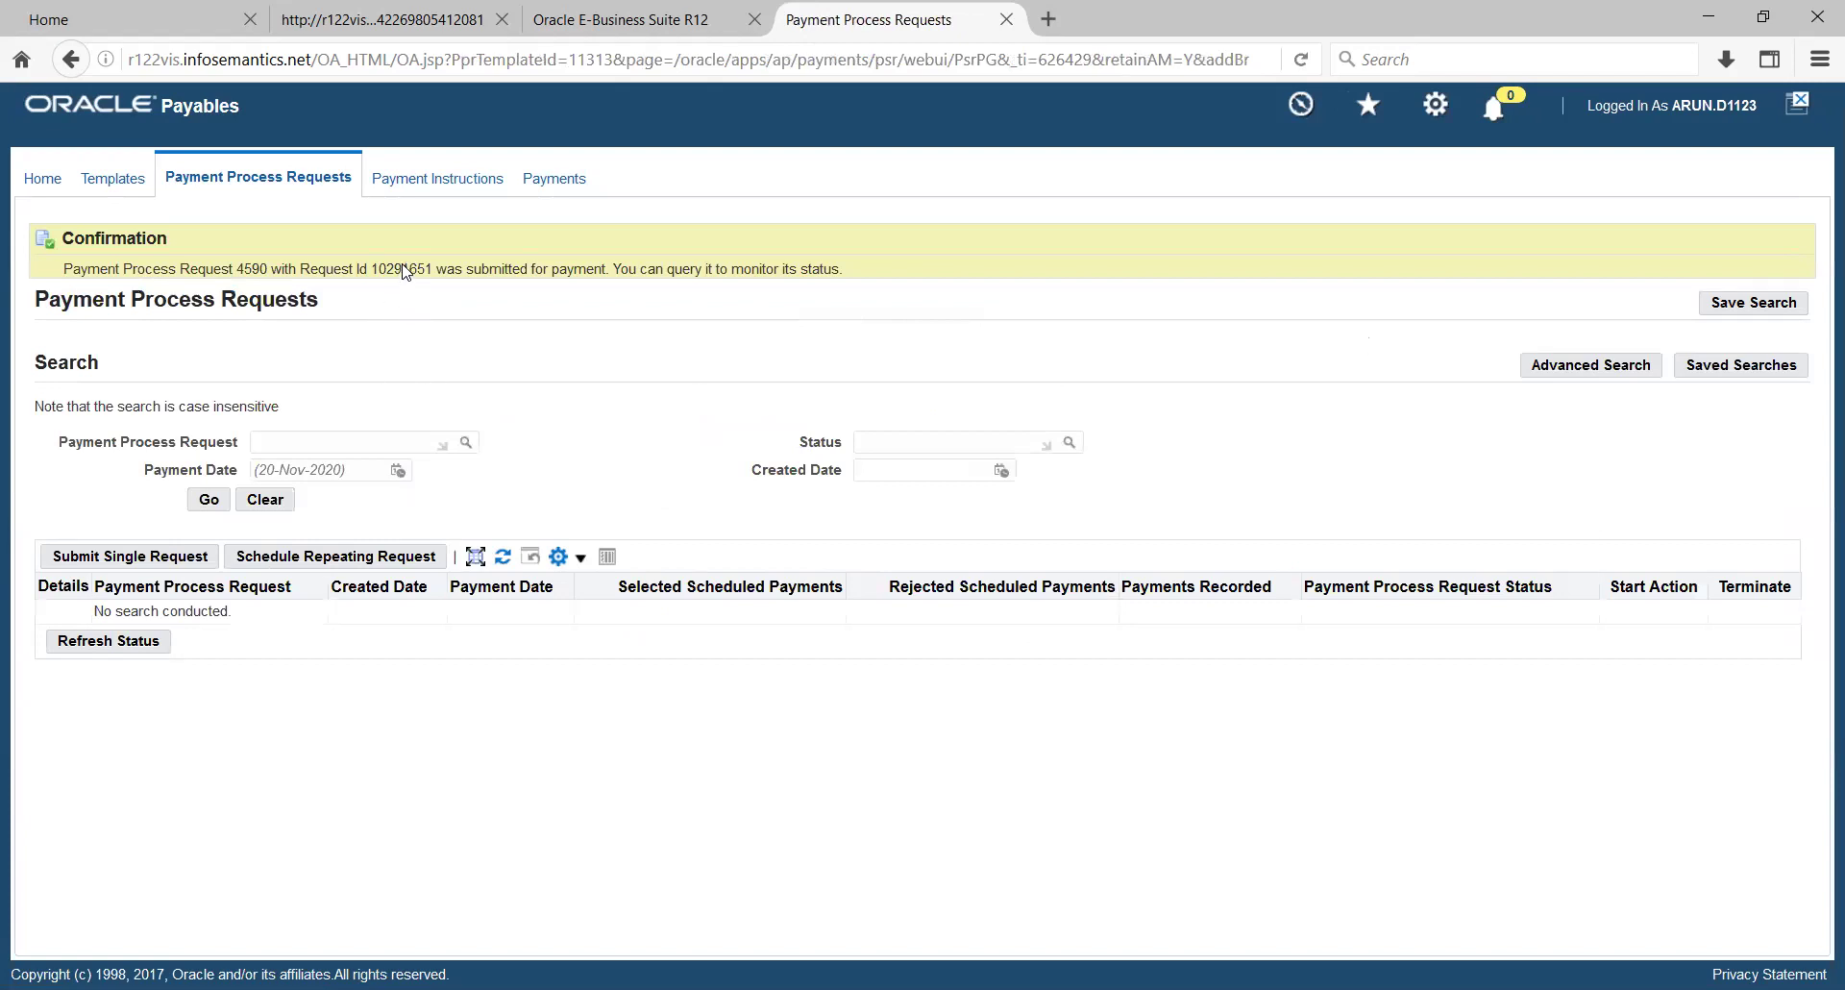
- Search for payment process request 4590 and refresh its status
left_click(328, 442)
type("4590")
key("Tab")
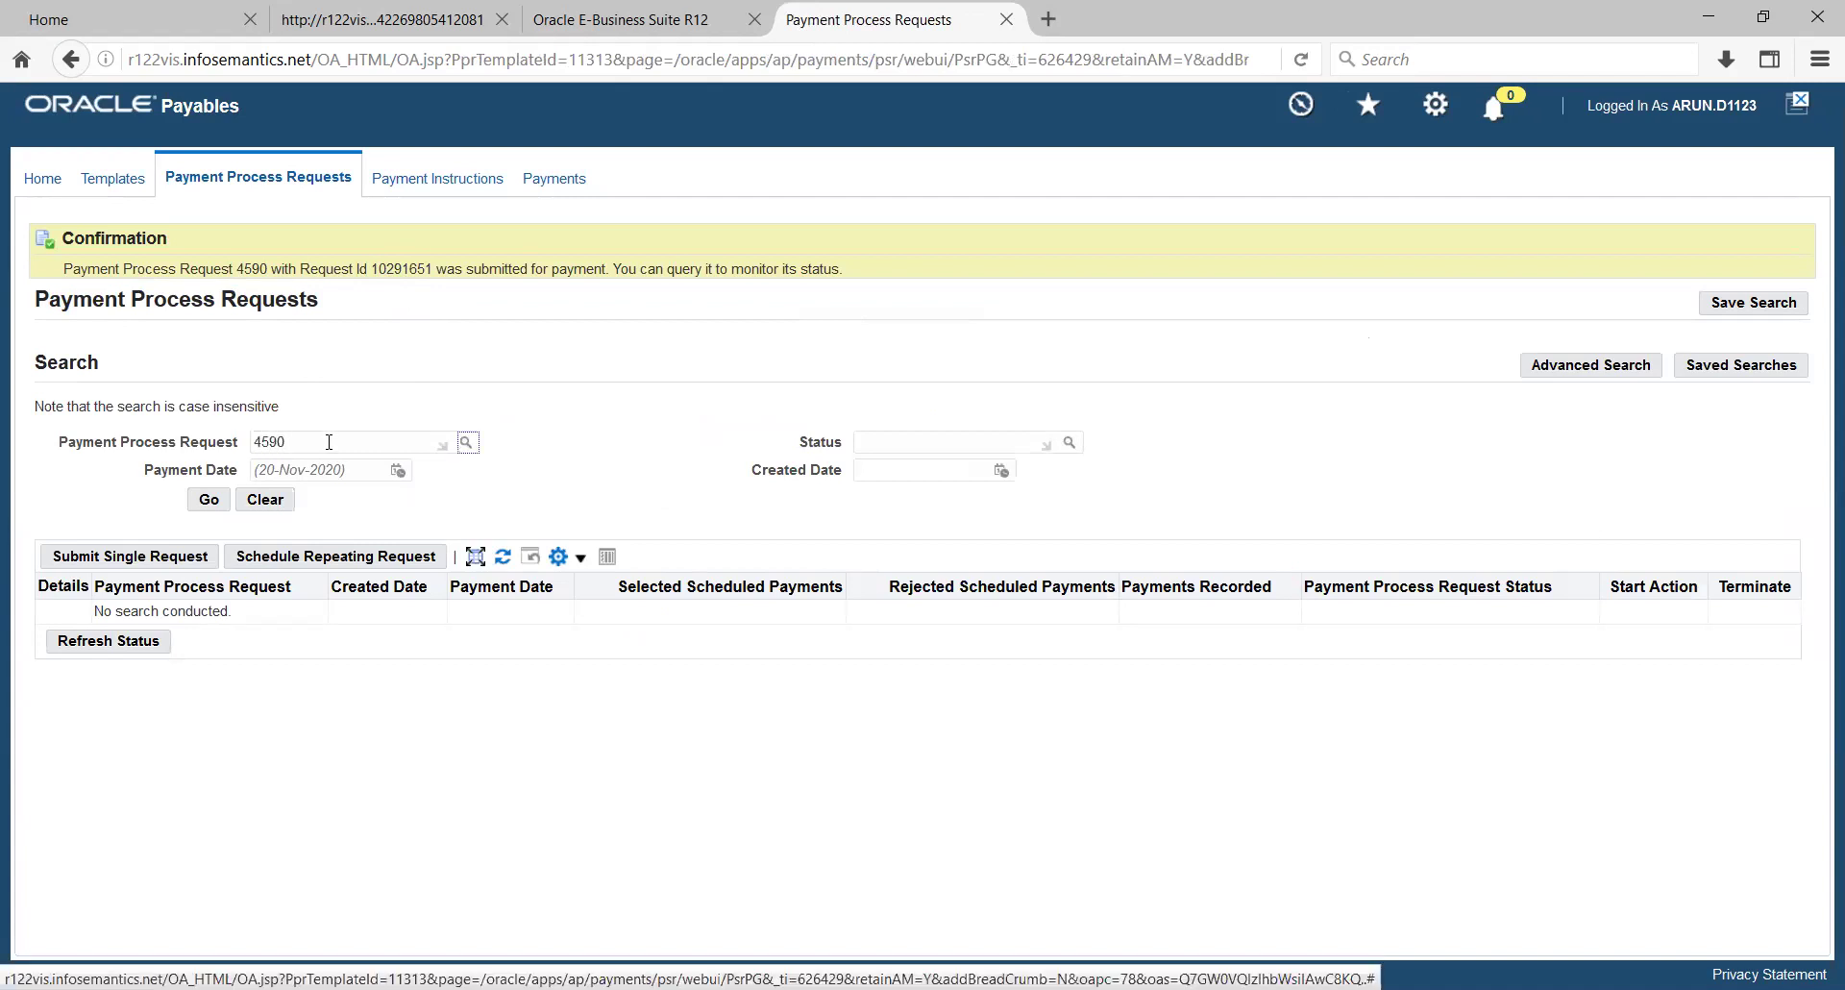
left_click(209, 498)
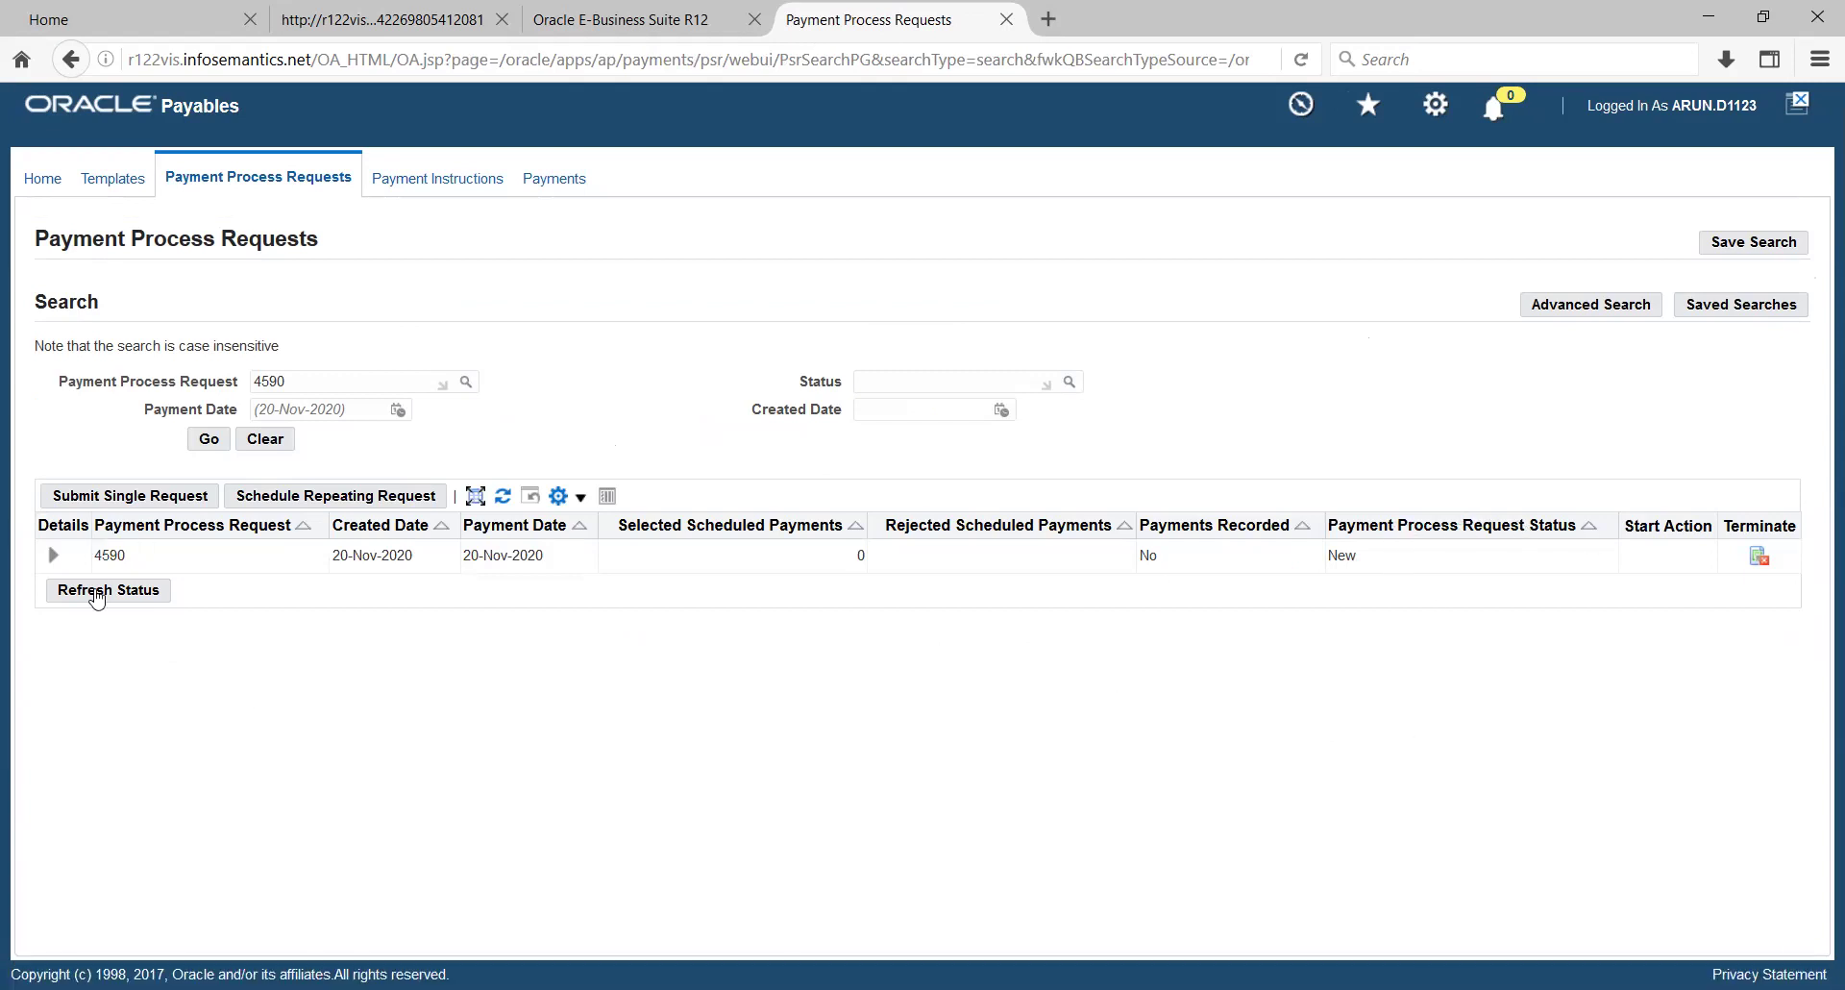
left_click(91, 589)
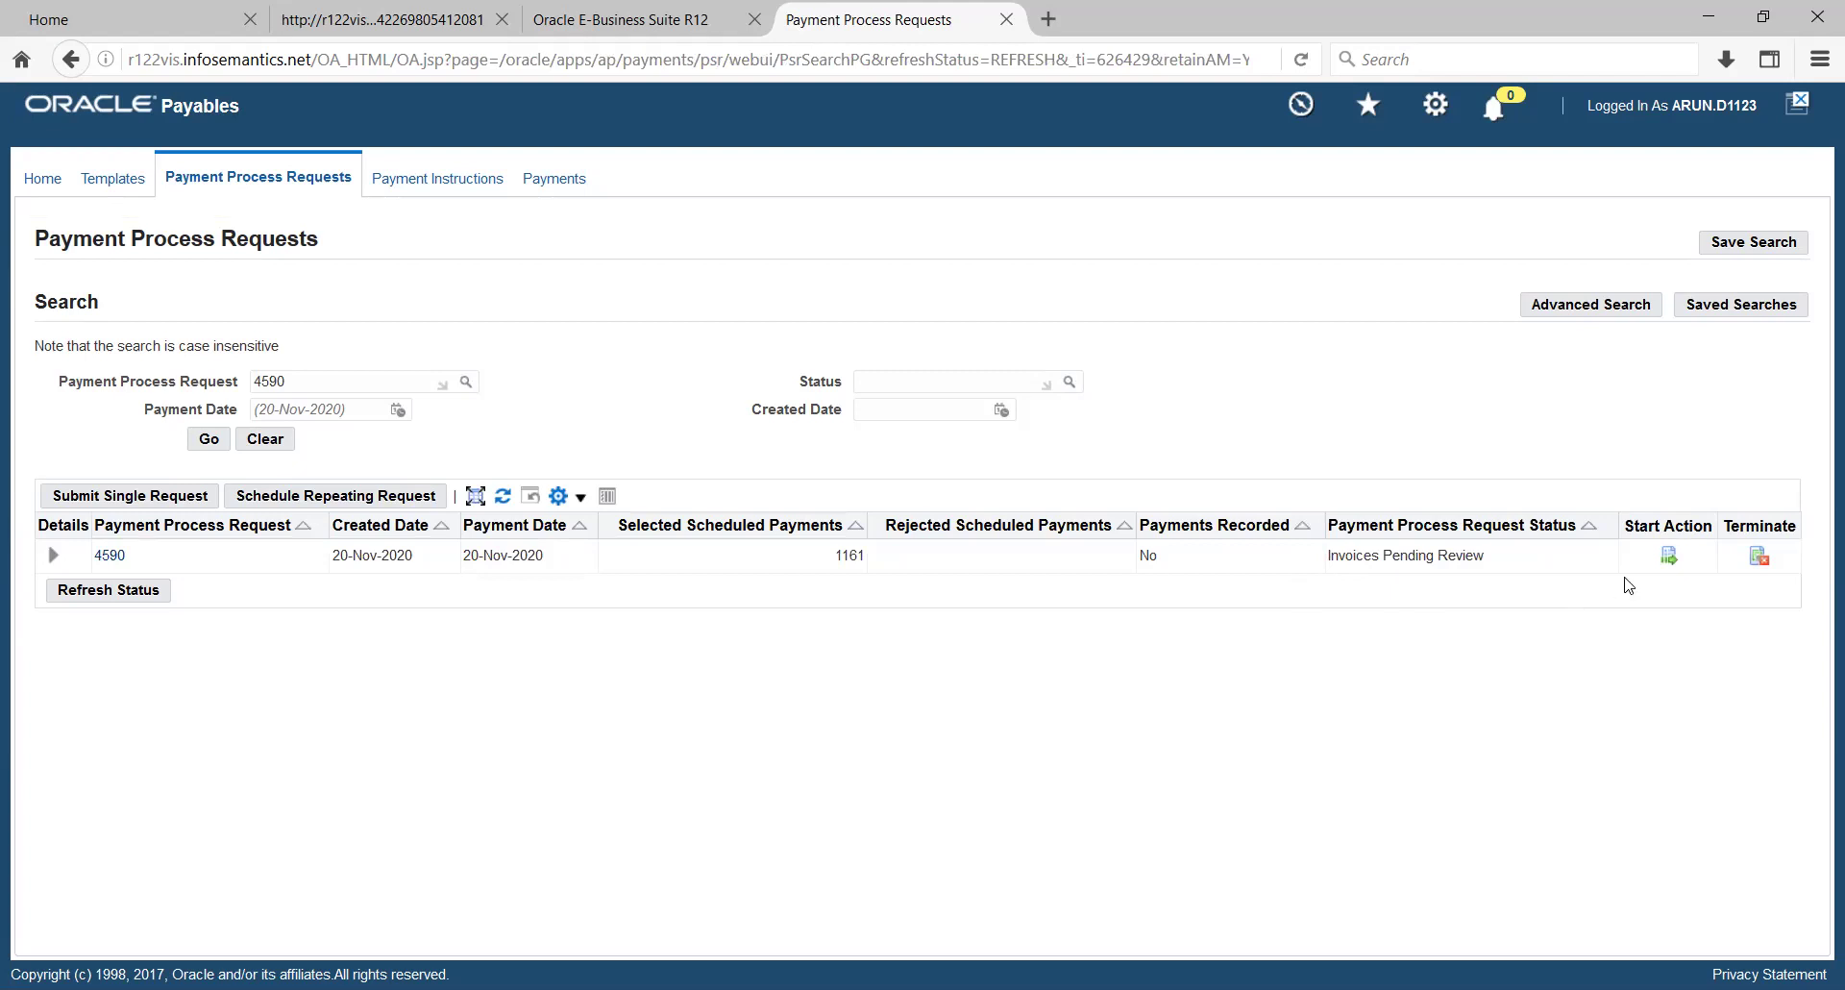
left_click(1666, 554)
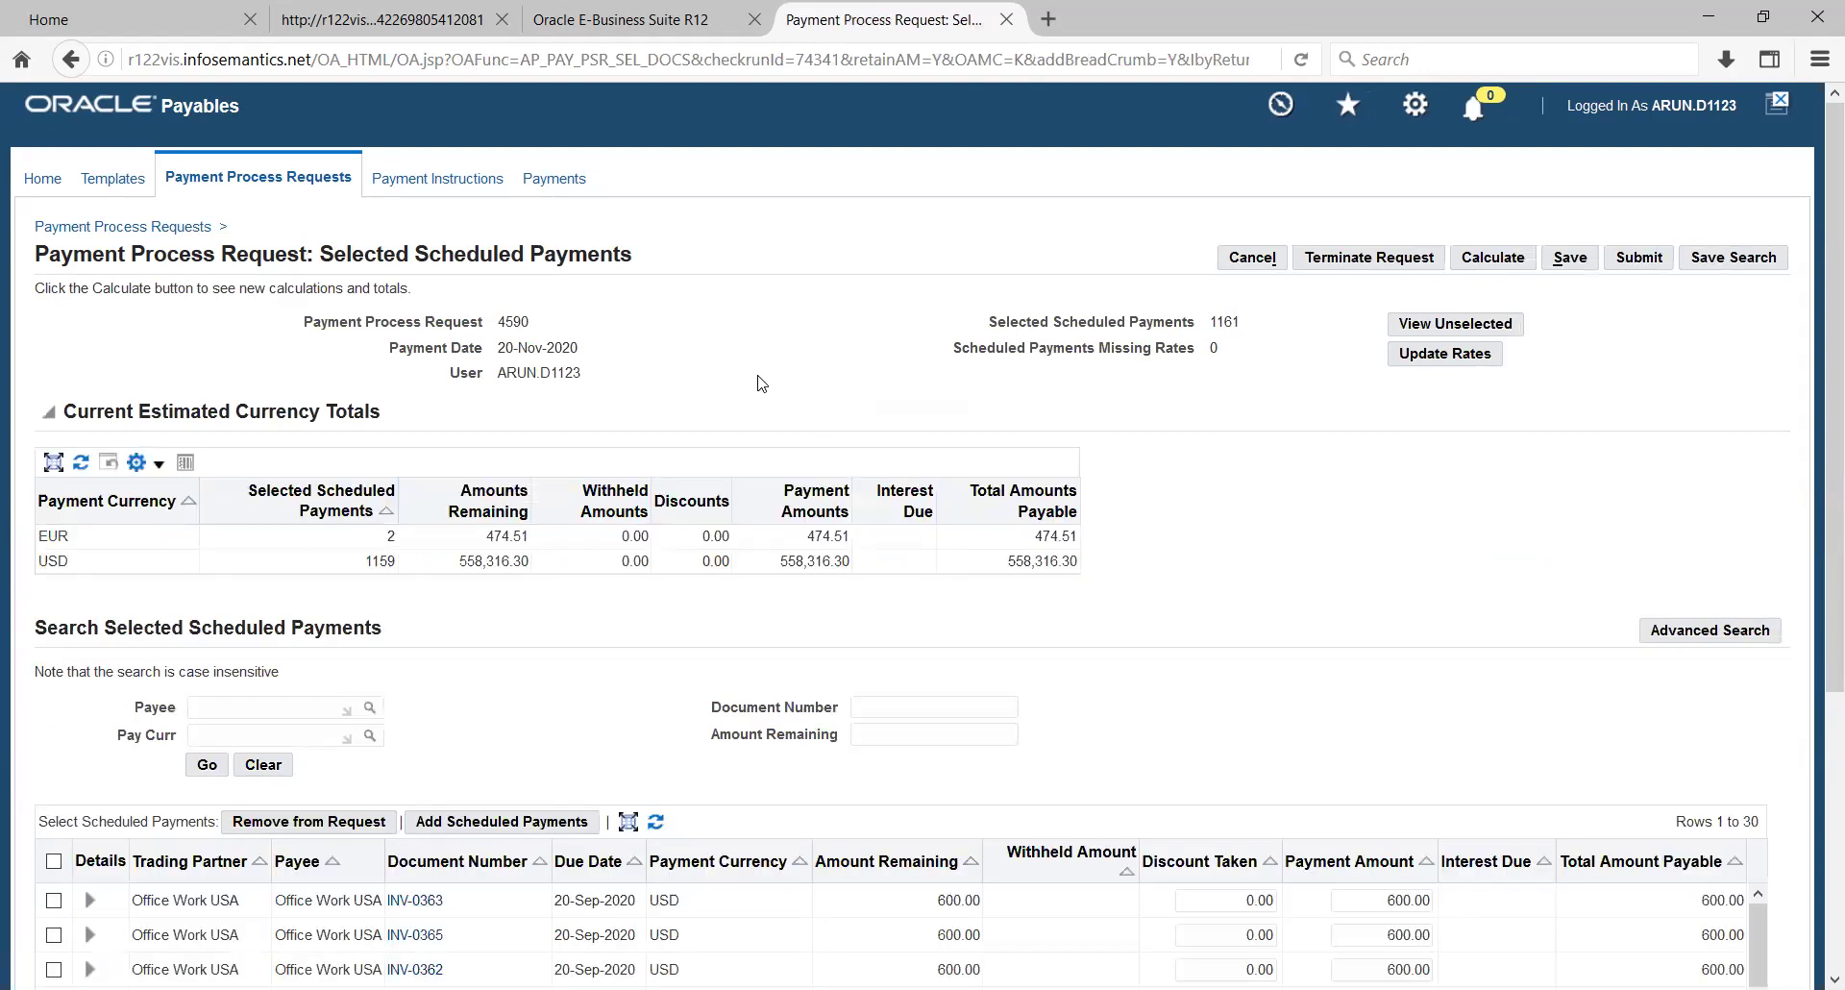
scroll(762, 384, "down", 4)
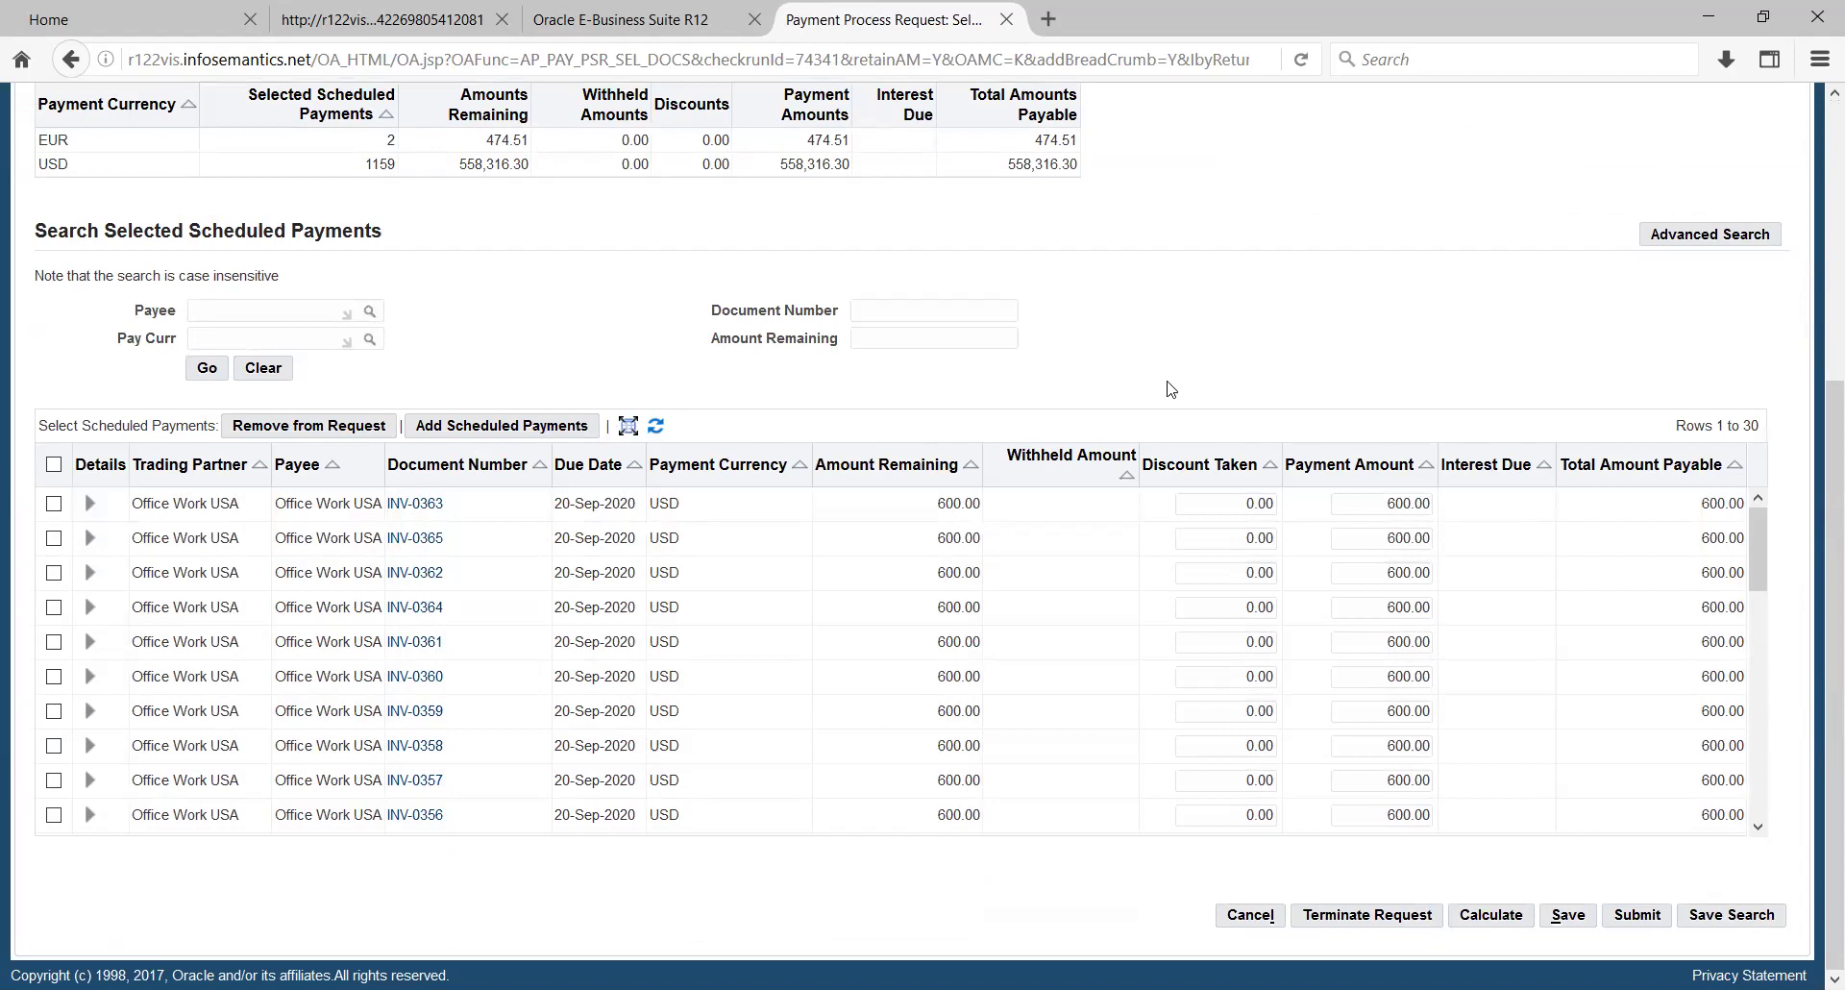
scroll(1170, 388, "up", 2)
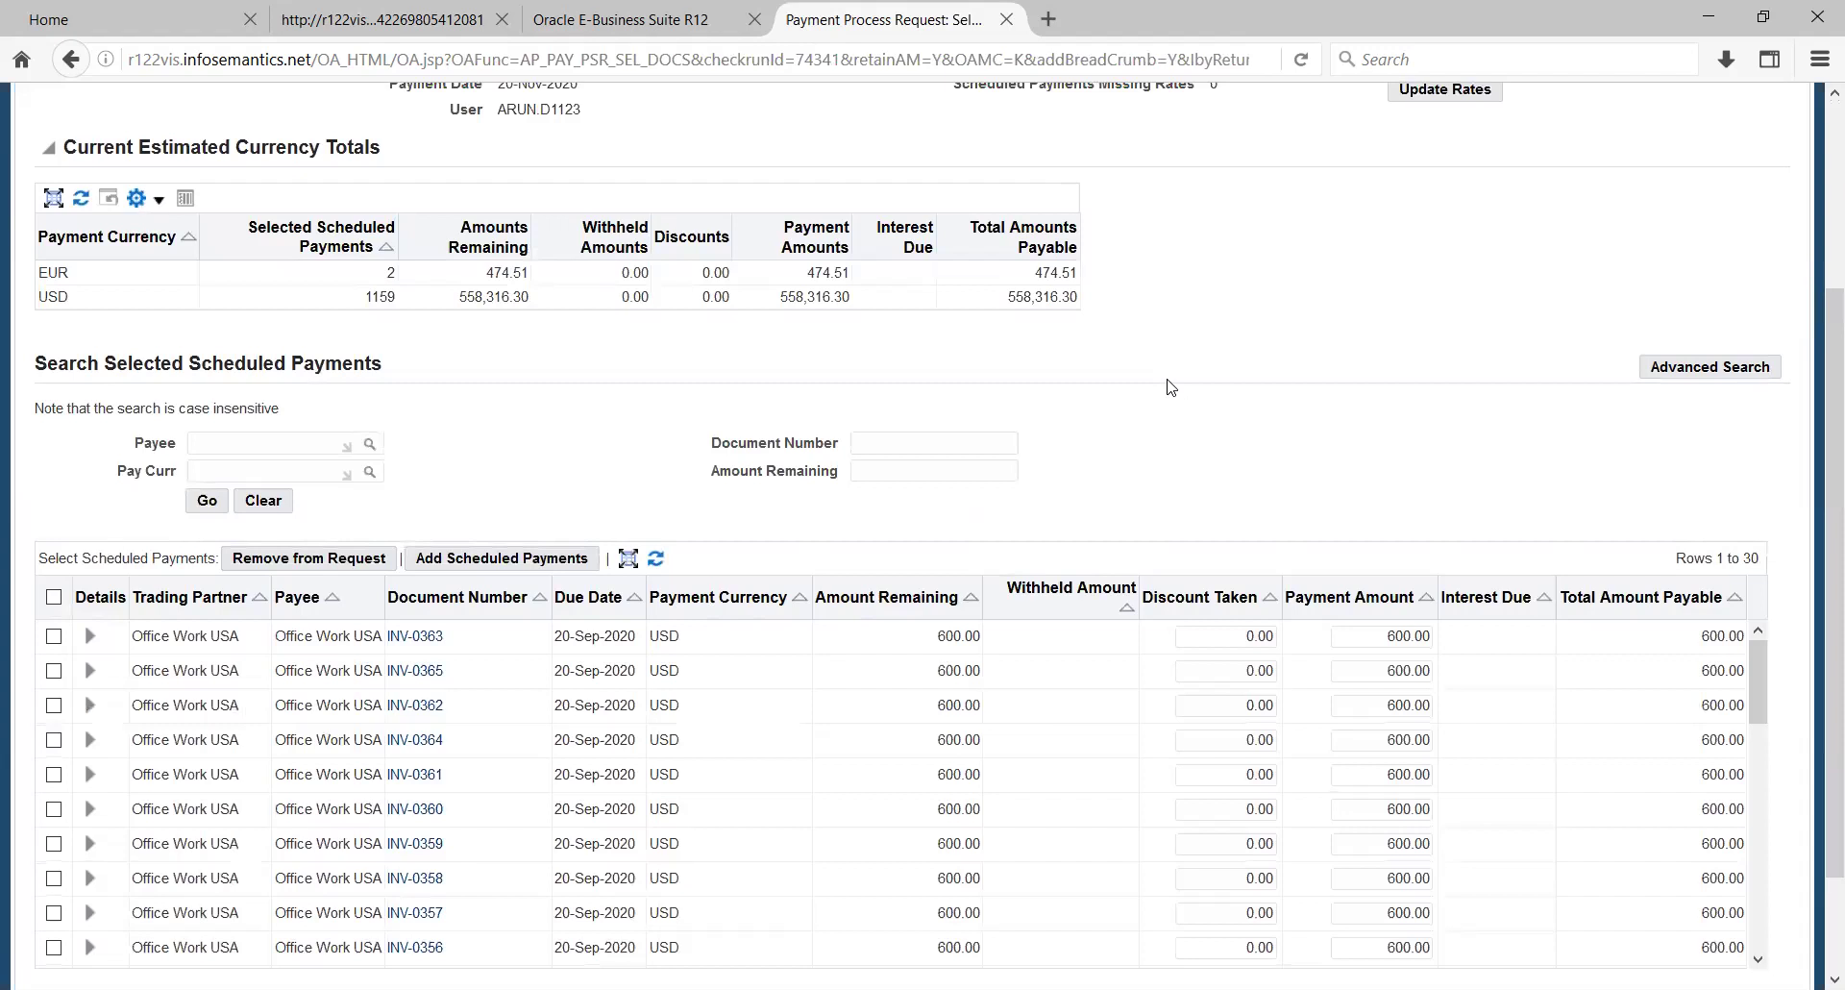
scroll(1170, 388, "up", 4)
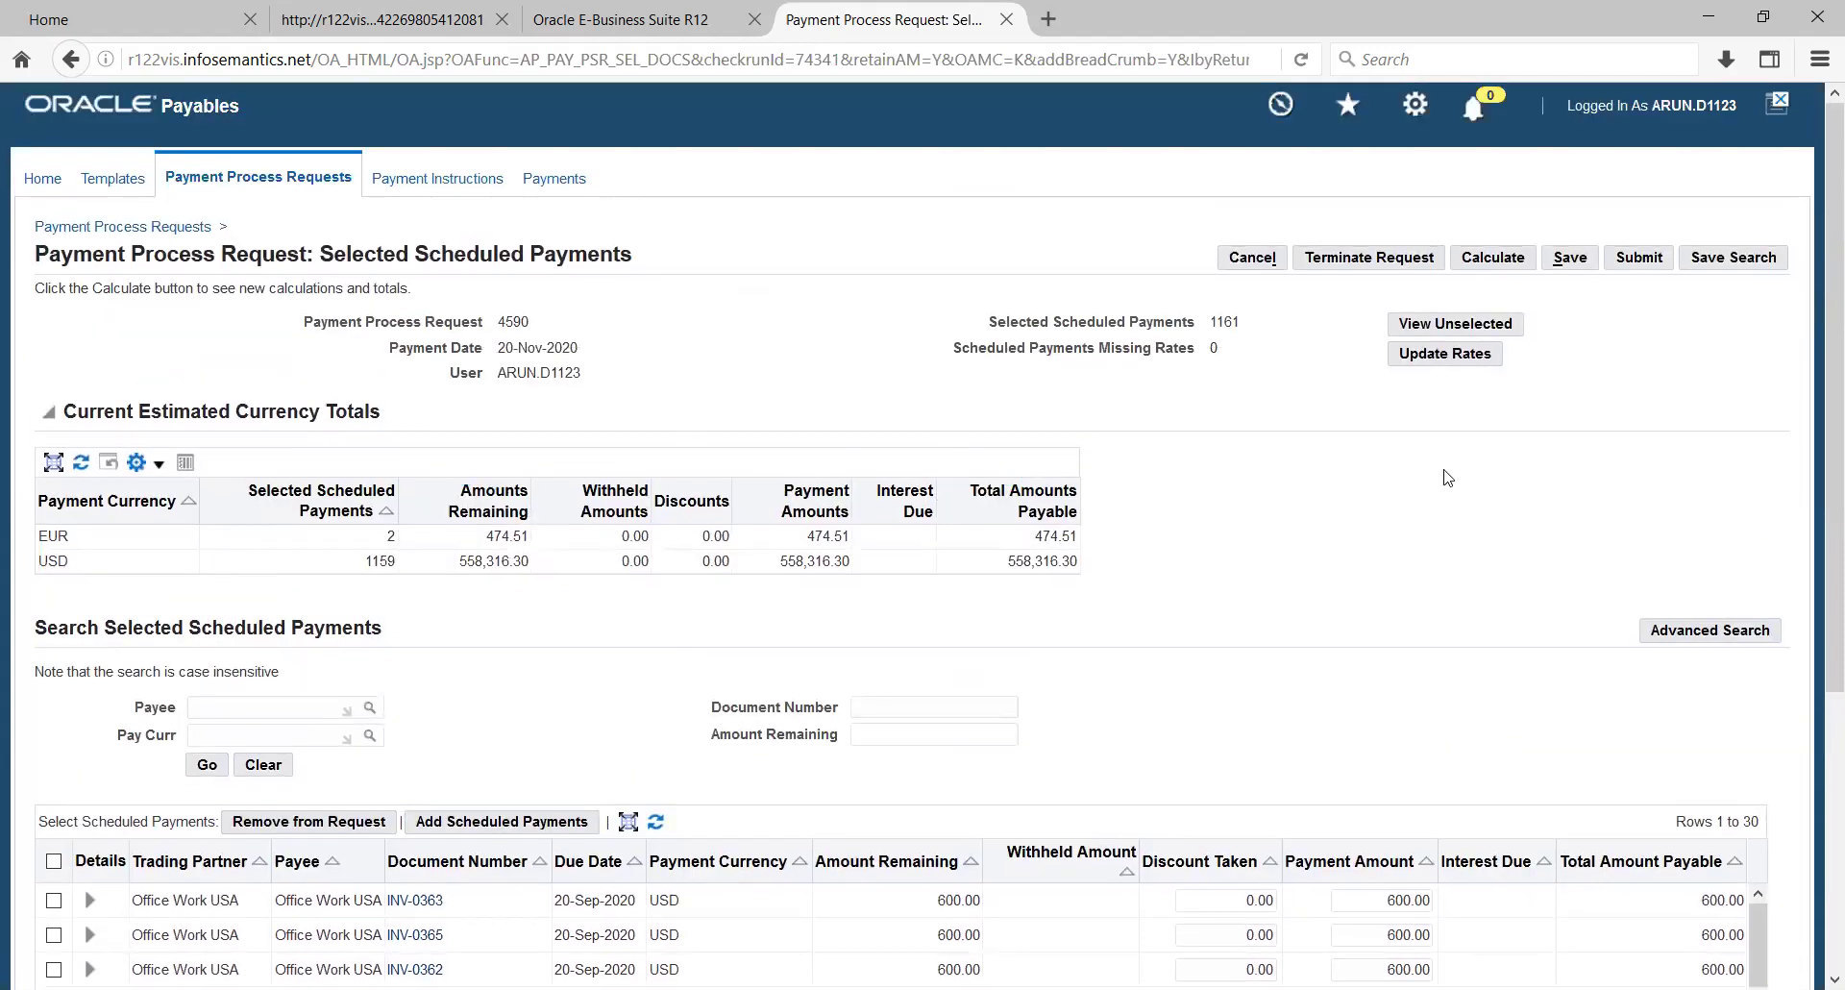
scroll(1448, 478, "down", 6)
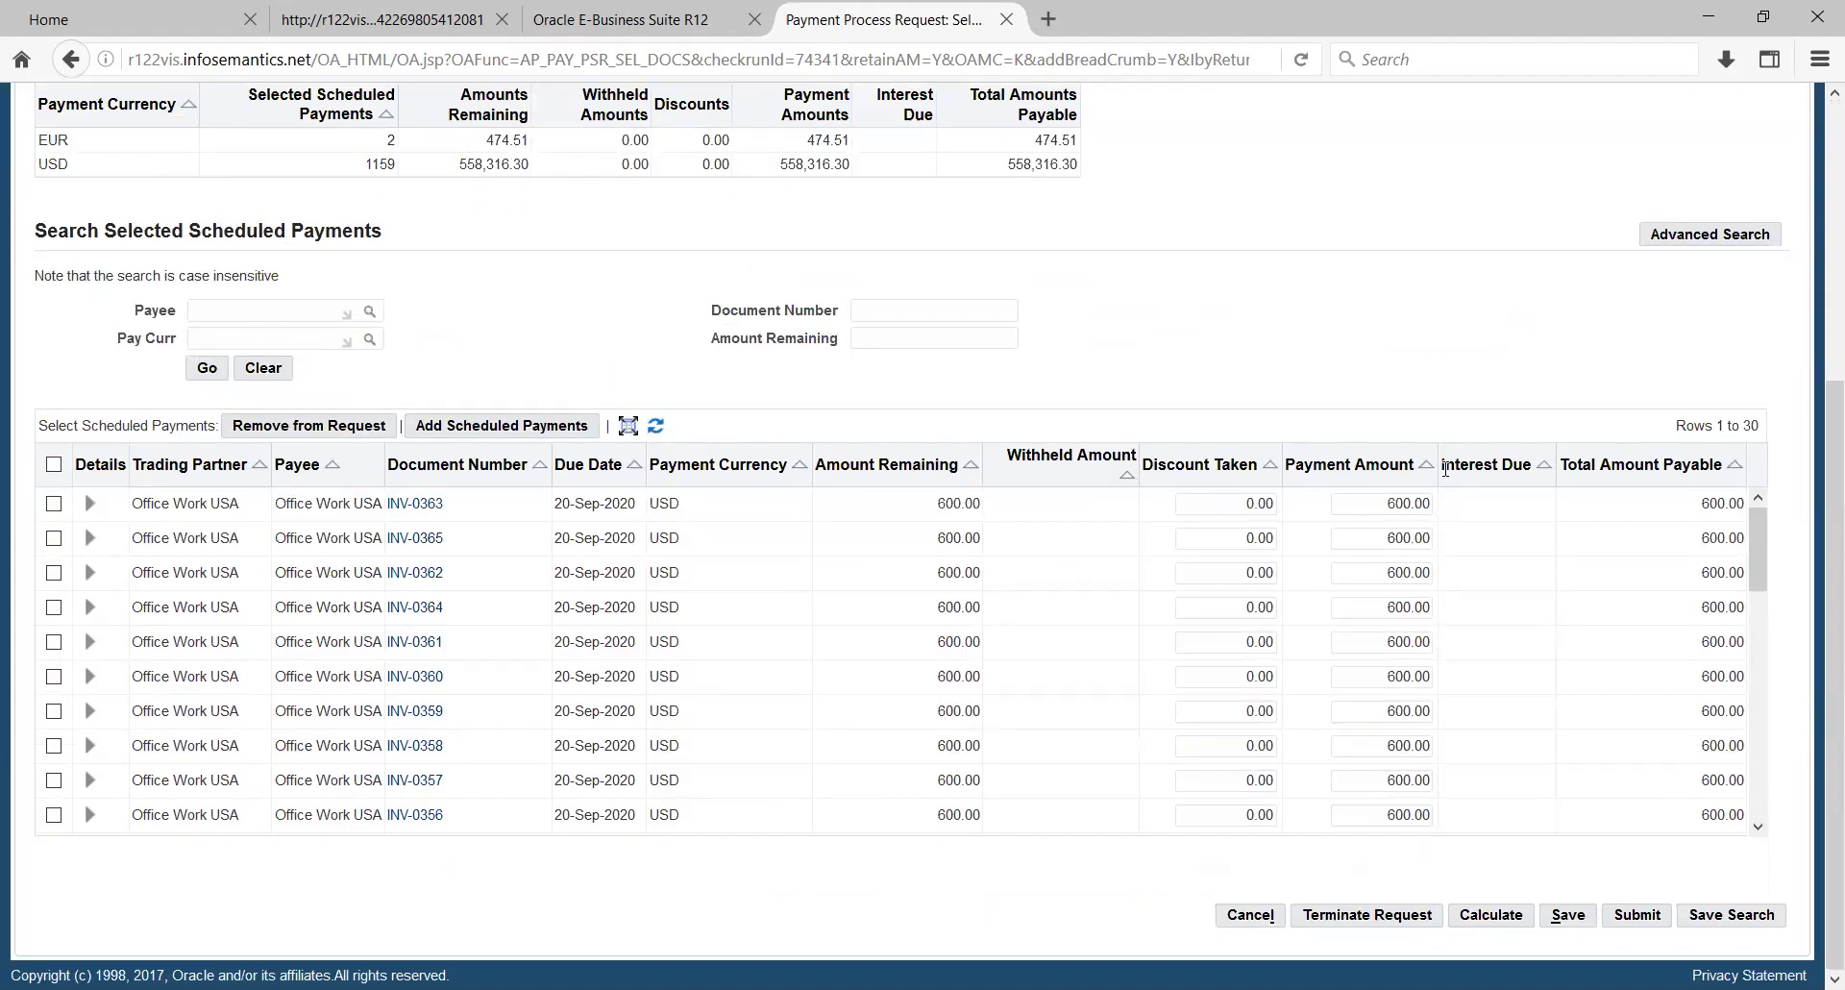
scroll(1444, 465, "up", 6)
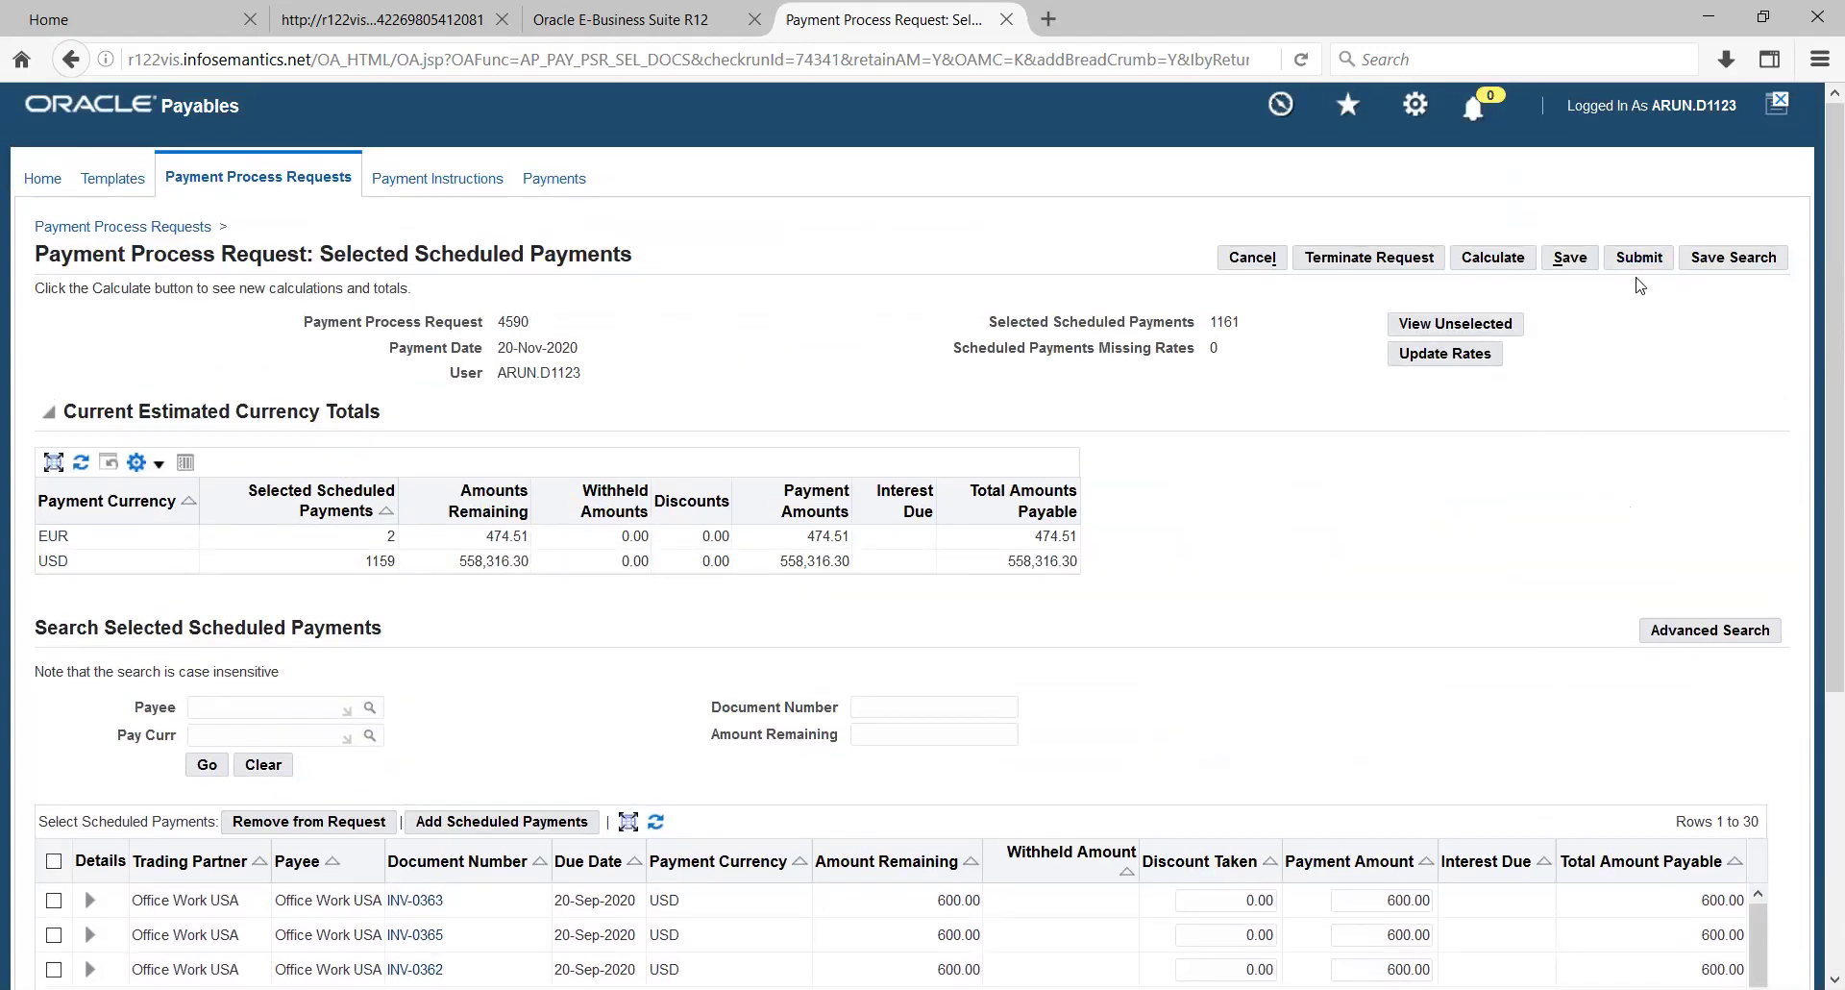
- Submit request 4590 and refresh until it shows Document Validation Errors - Pending Action
left_click(1641, 260)
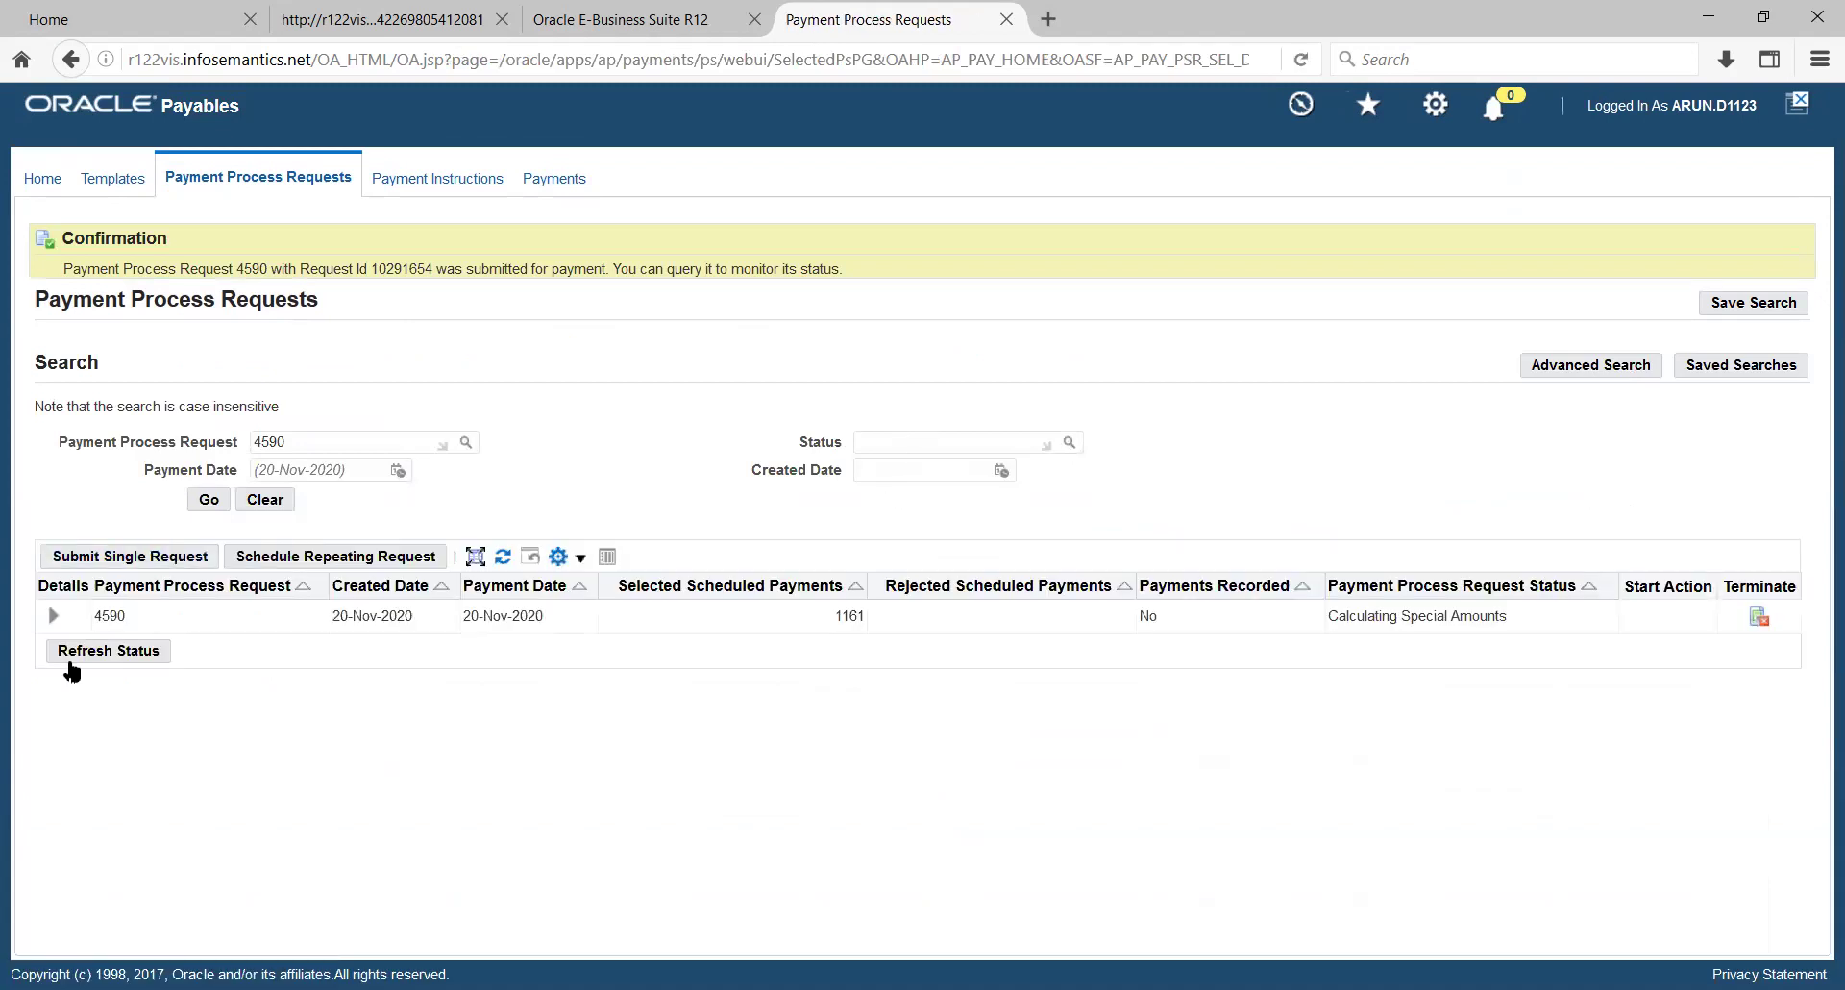
left_click(77, 652)
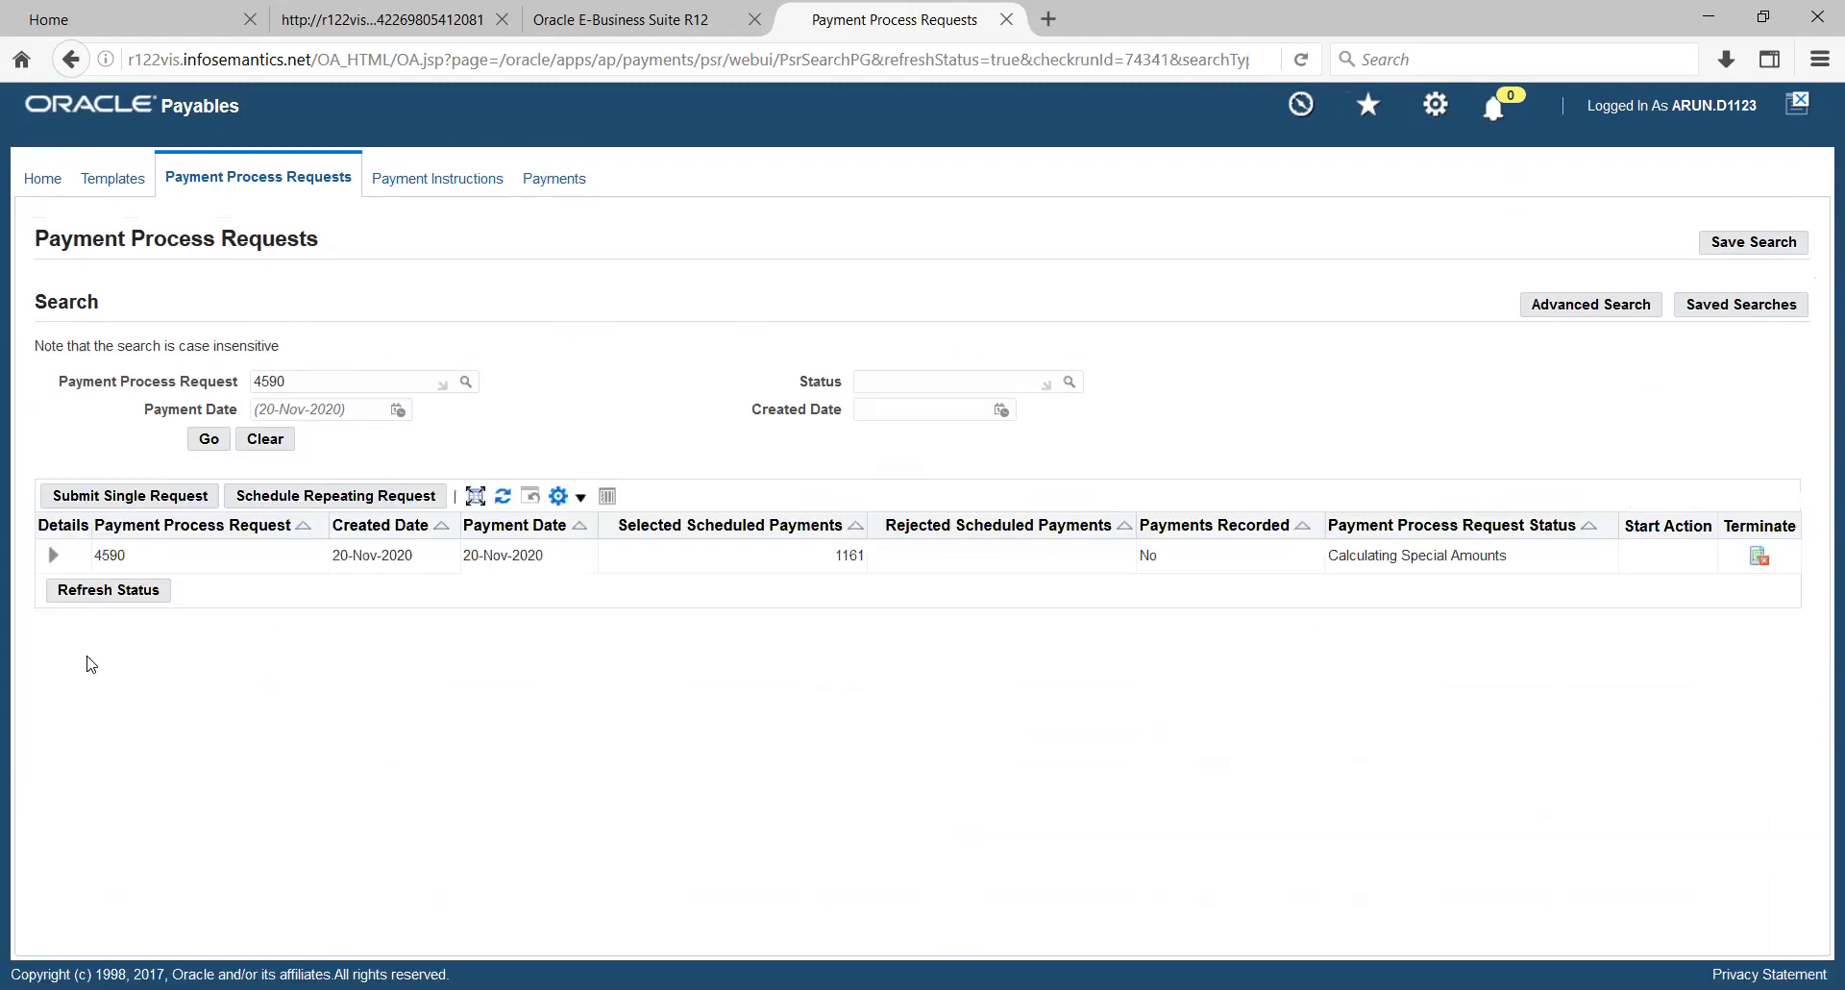
left_click(105, 594)
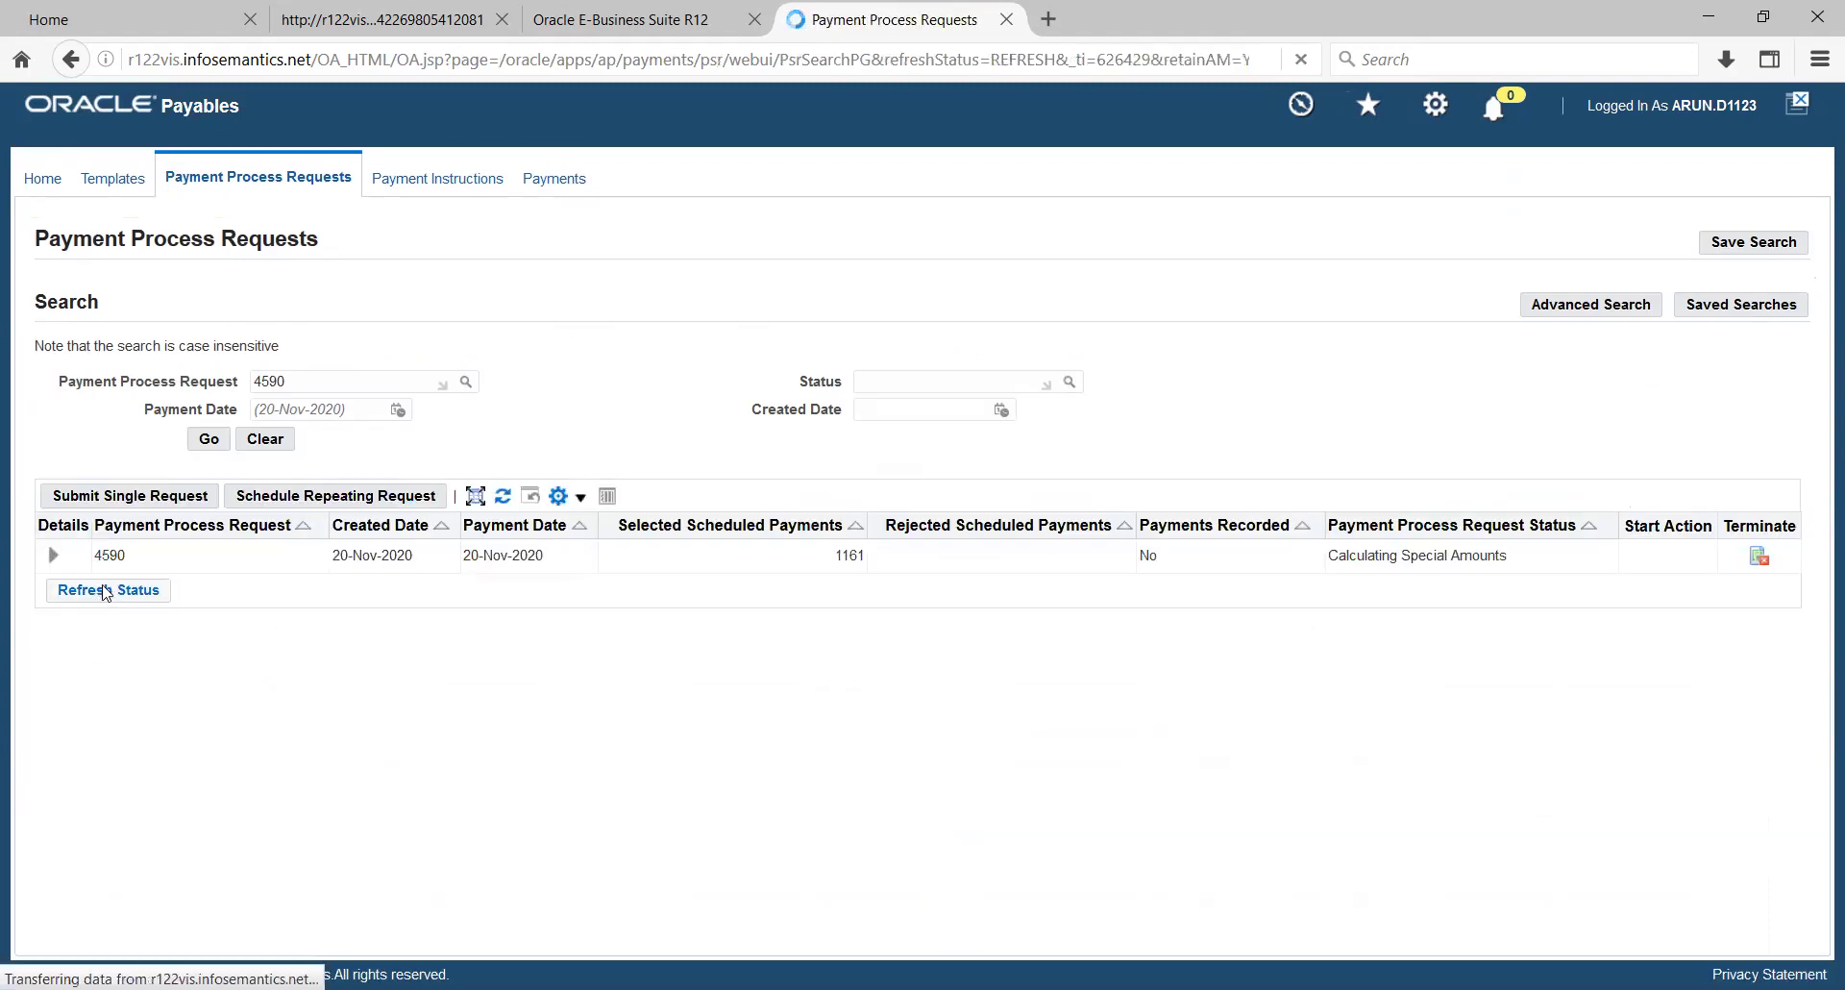
left_click(106, 594)
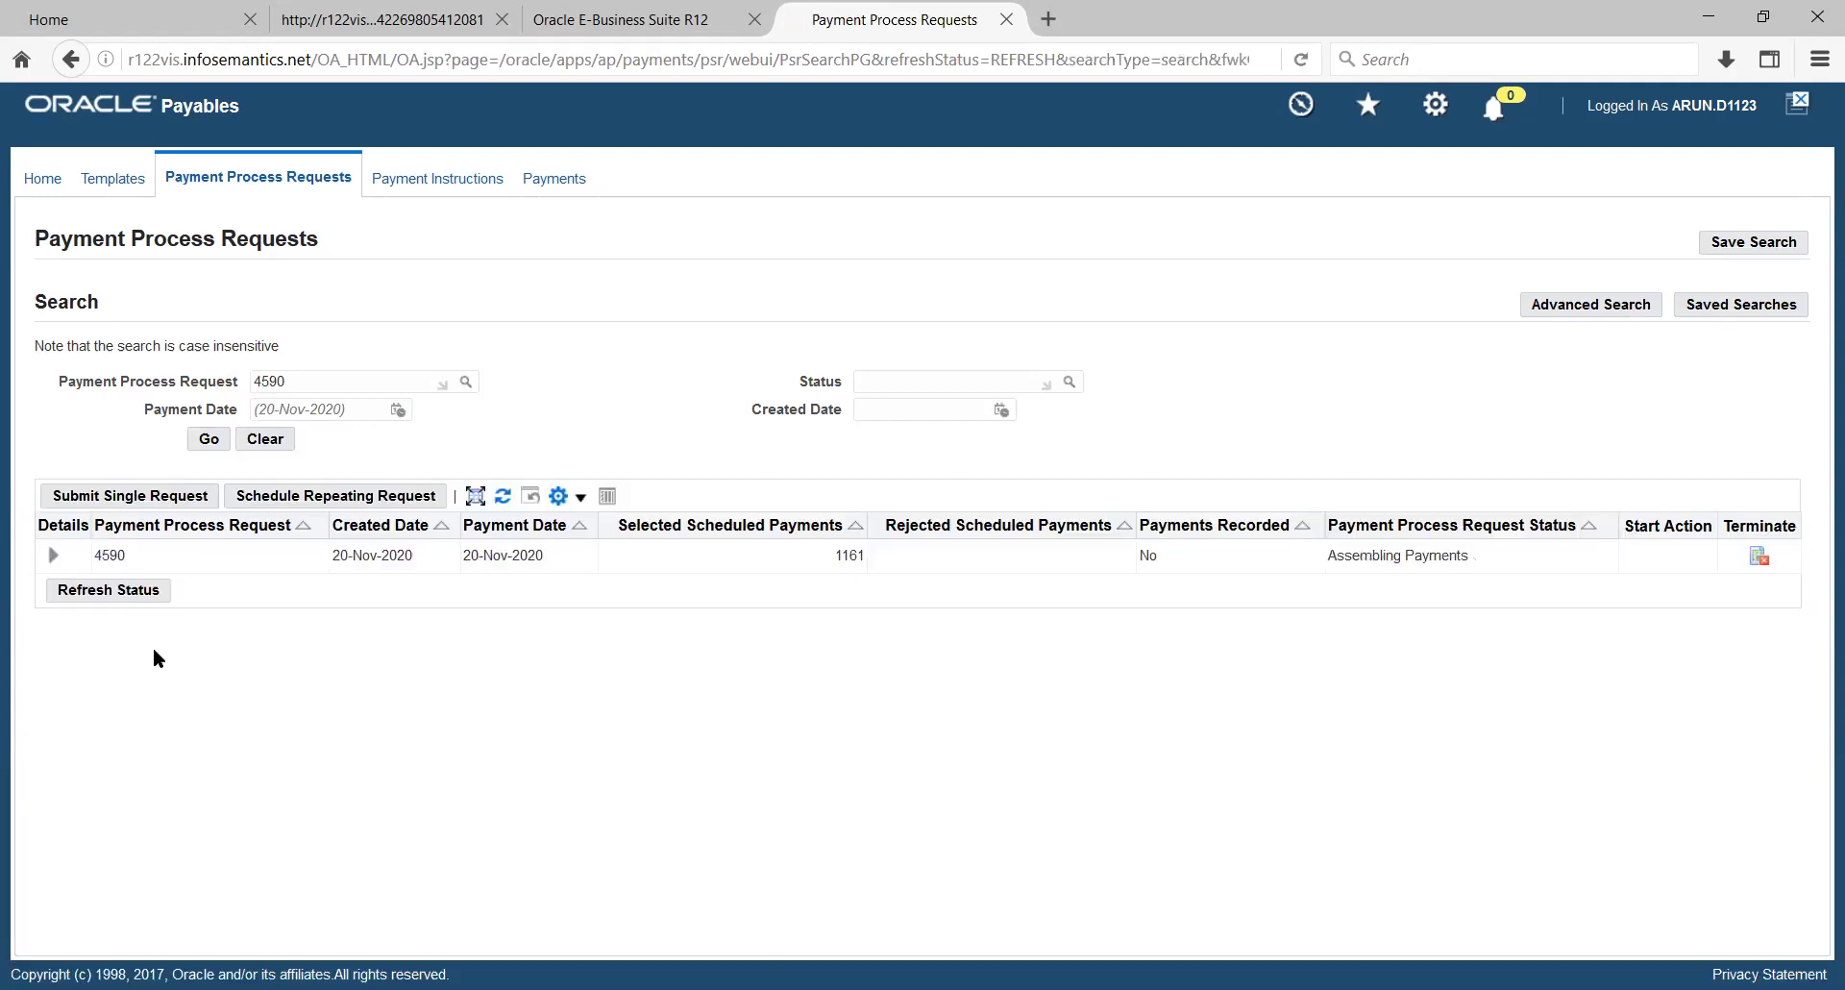
left_click(134, 599)
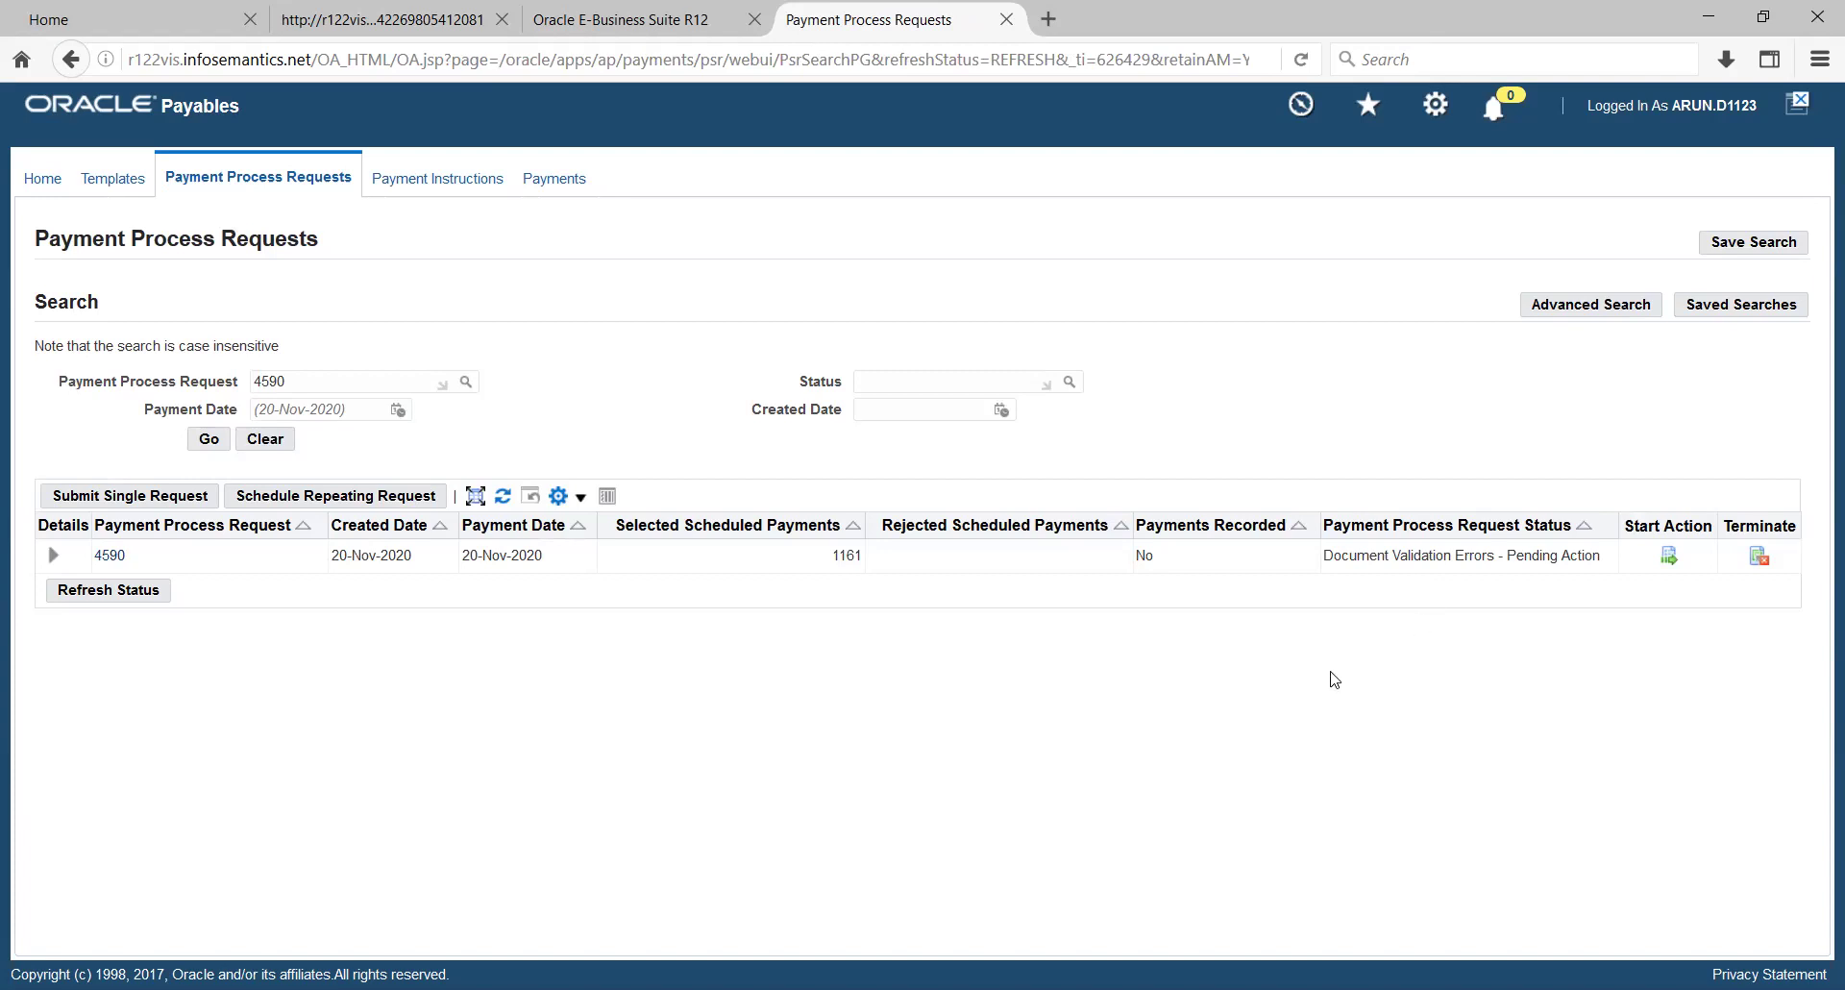
- Remove the two failed EUR documents from request 4590 and rerun the payment process
left_click(1668, 556)
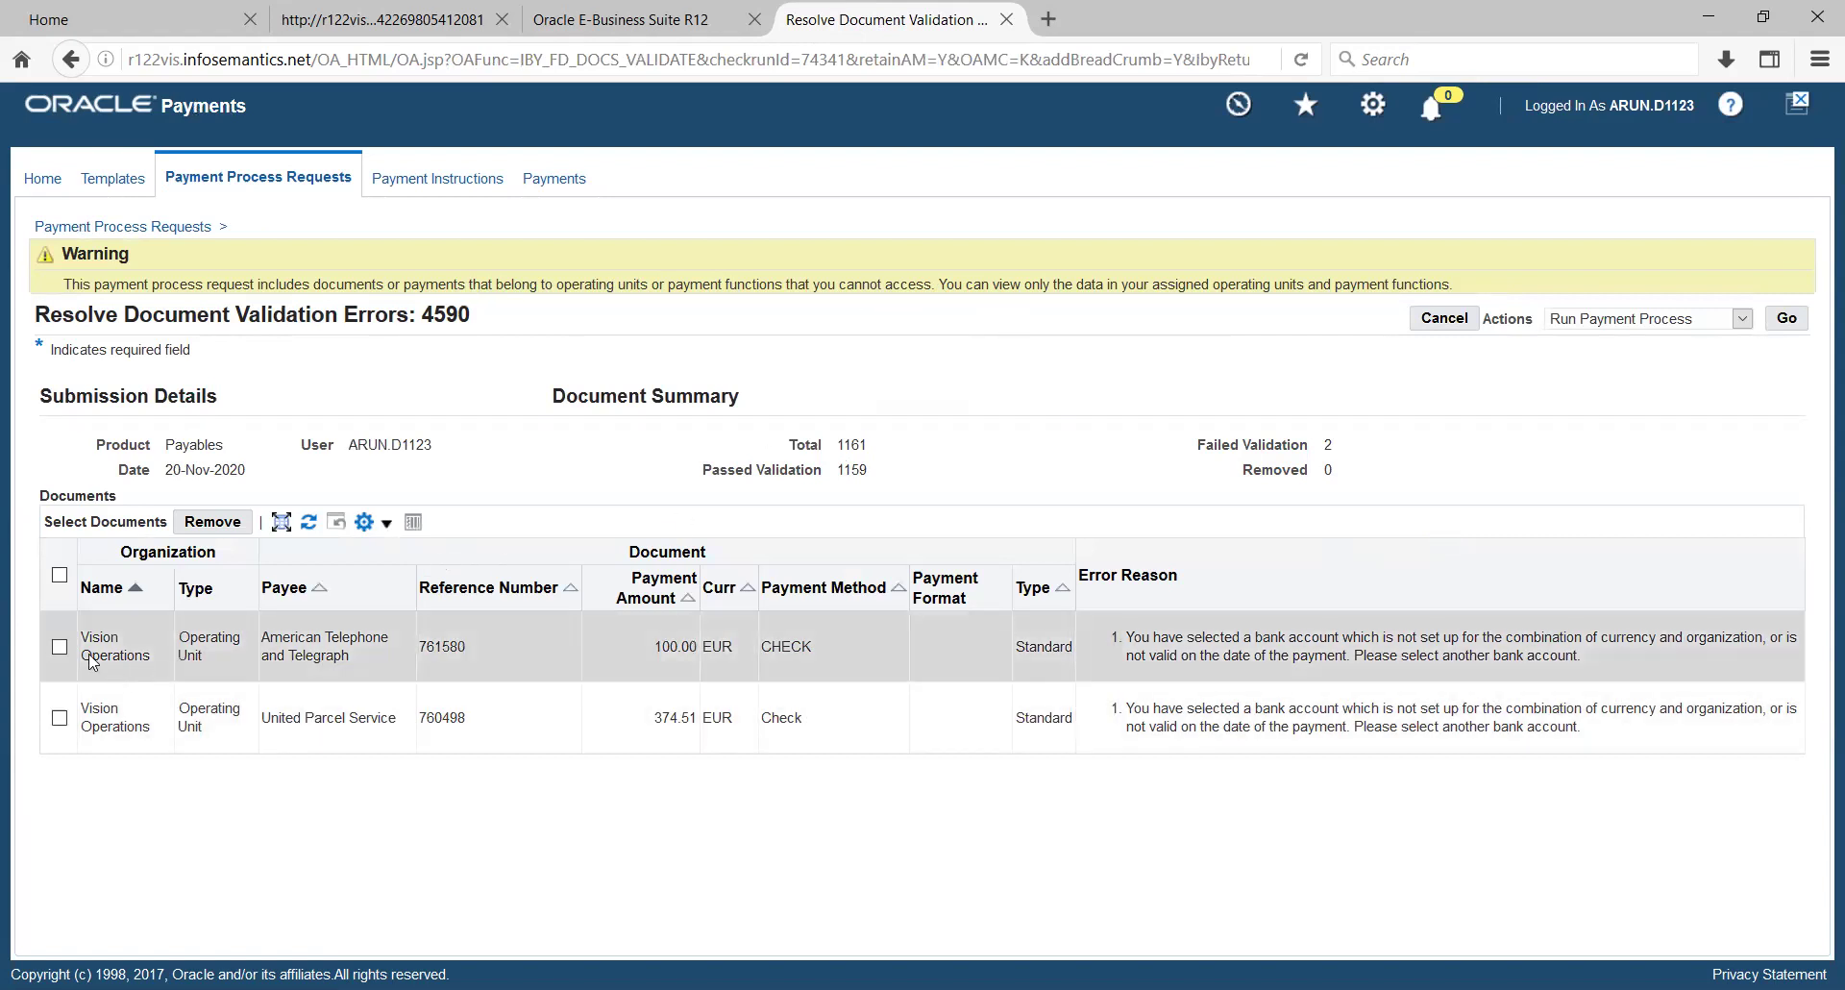
left_click(59, 647)
left_click(60, 717)
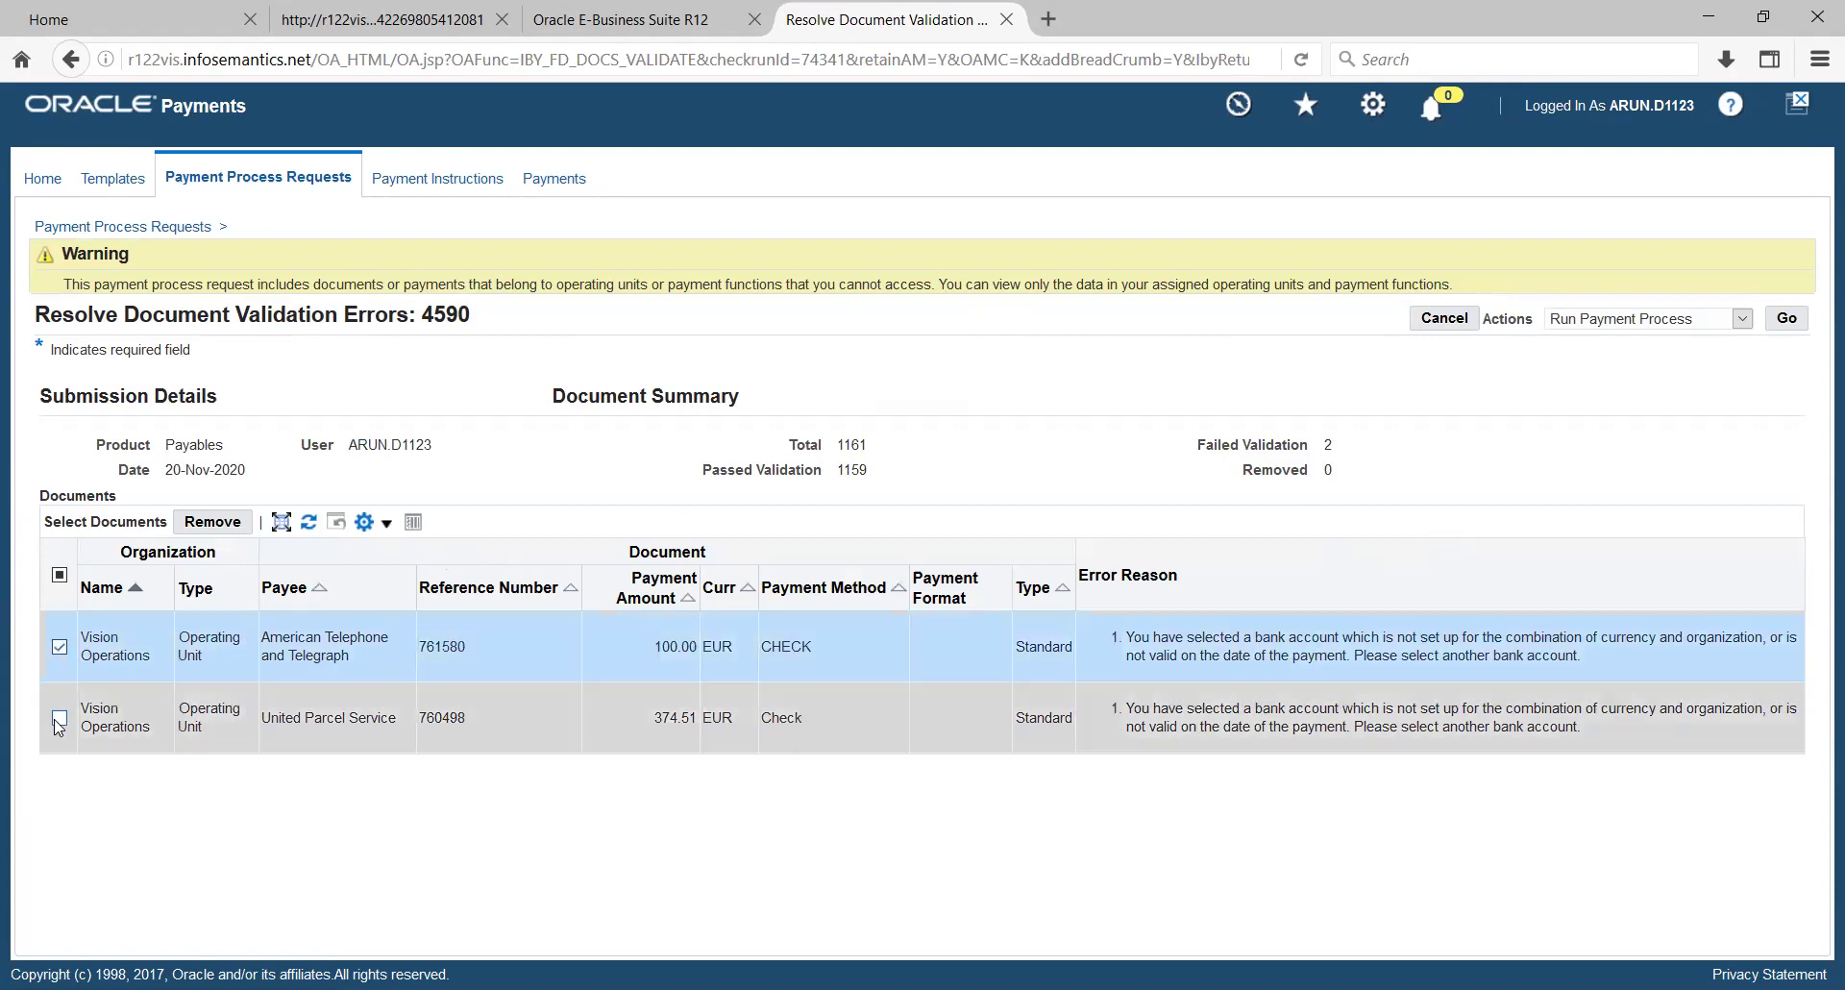
left_click(206, 525)
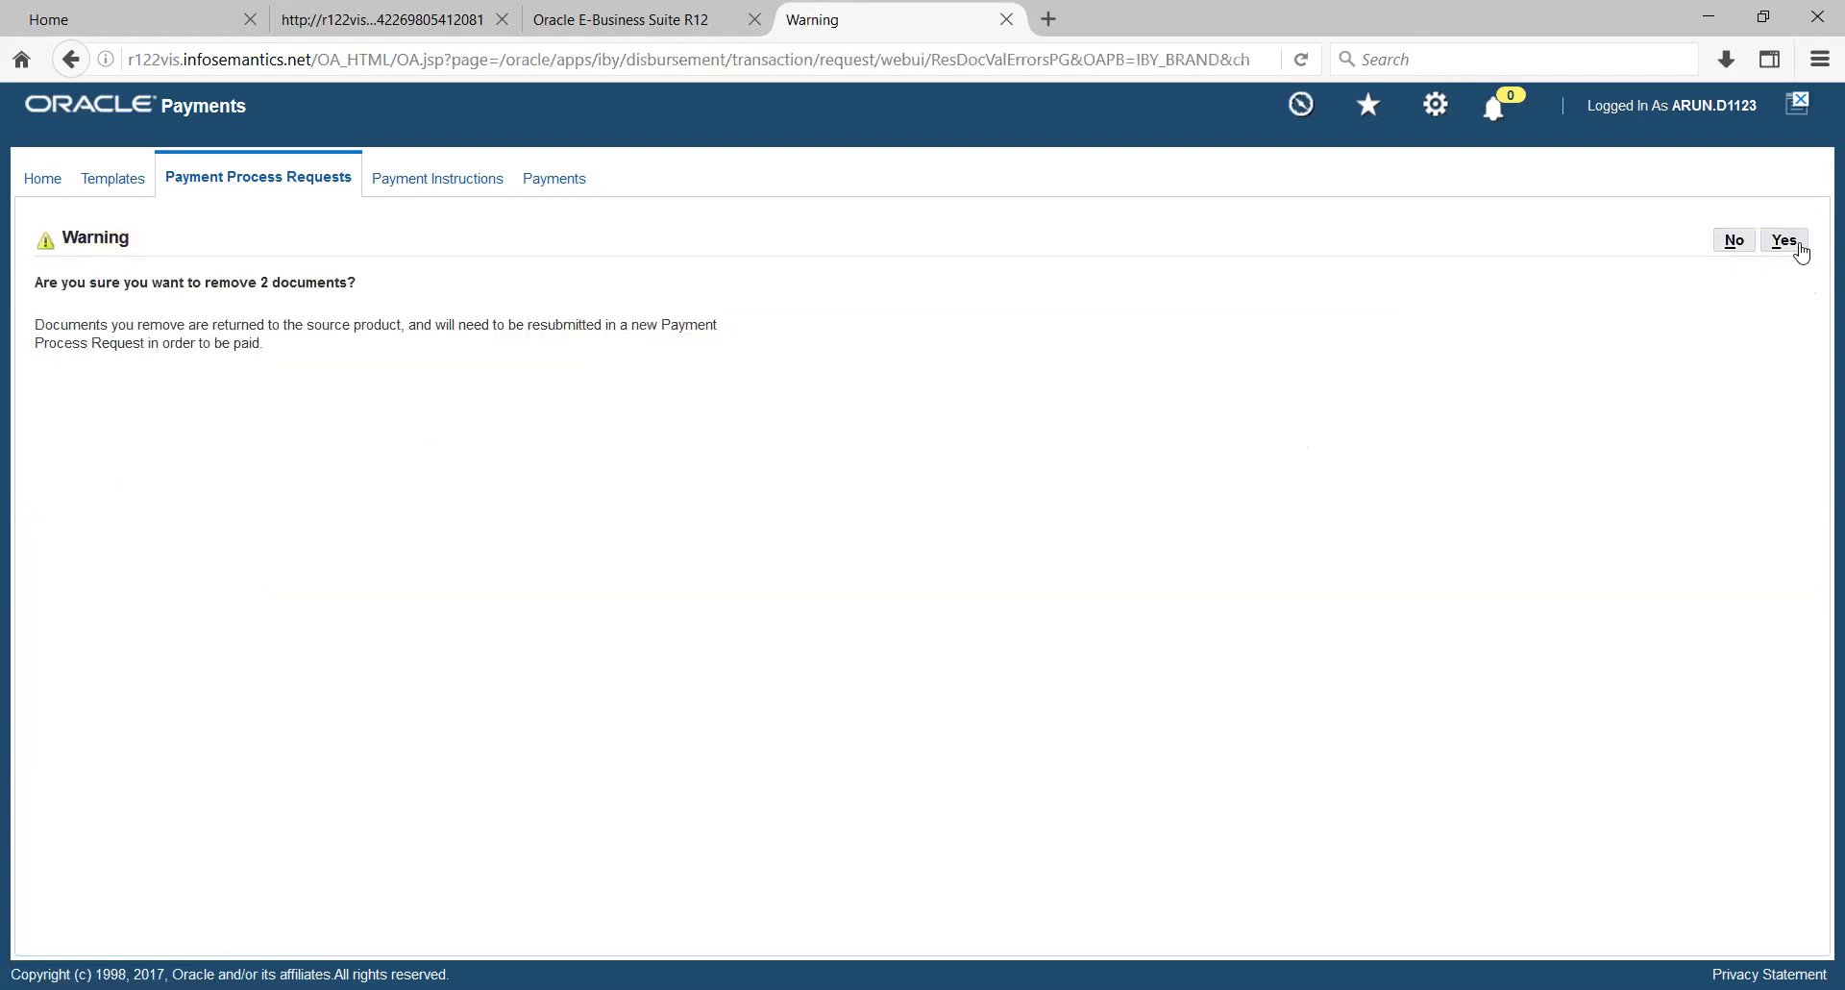
left_click(1787, 241)
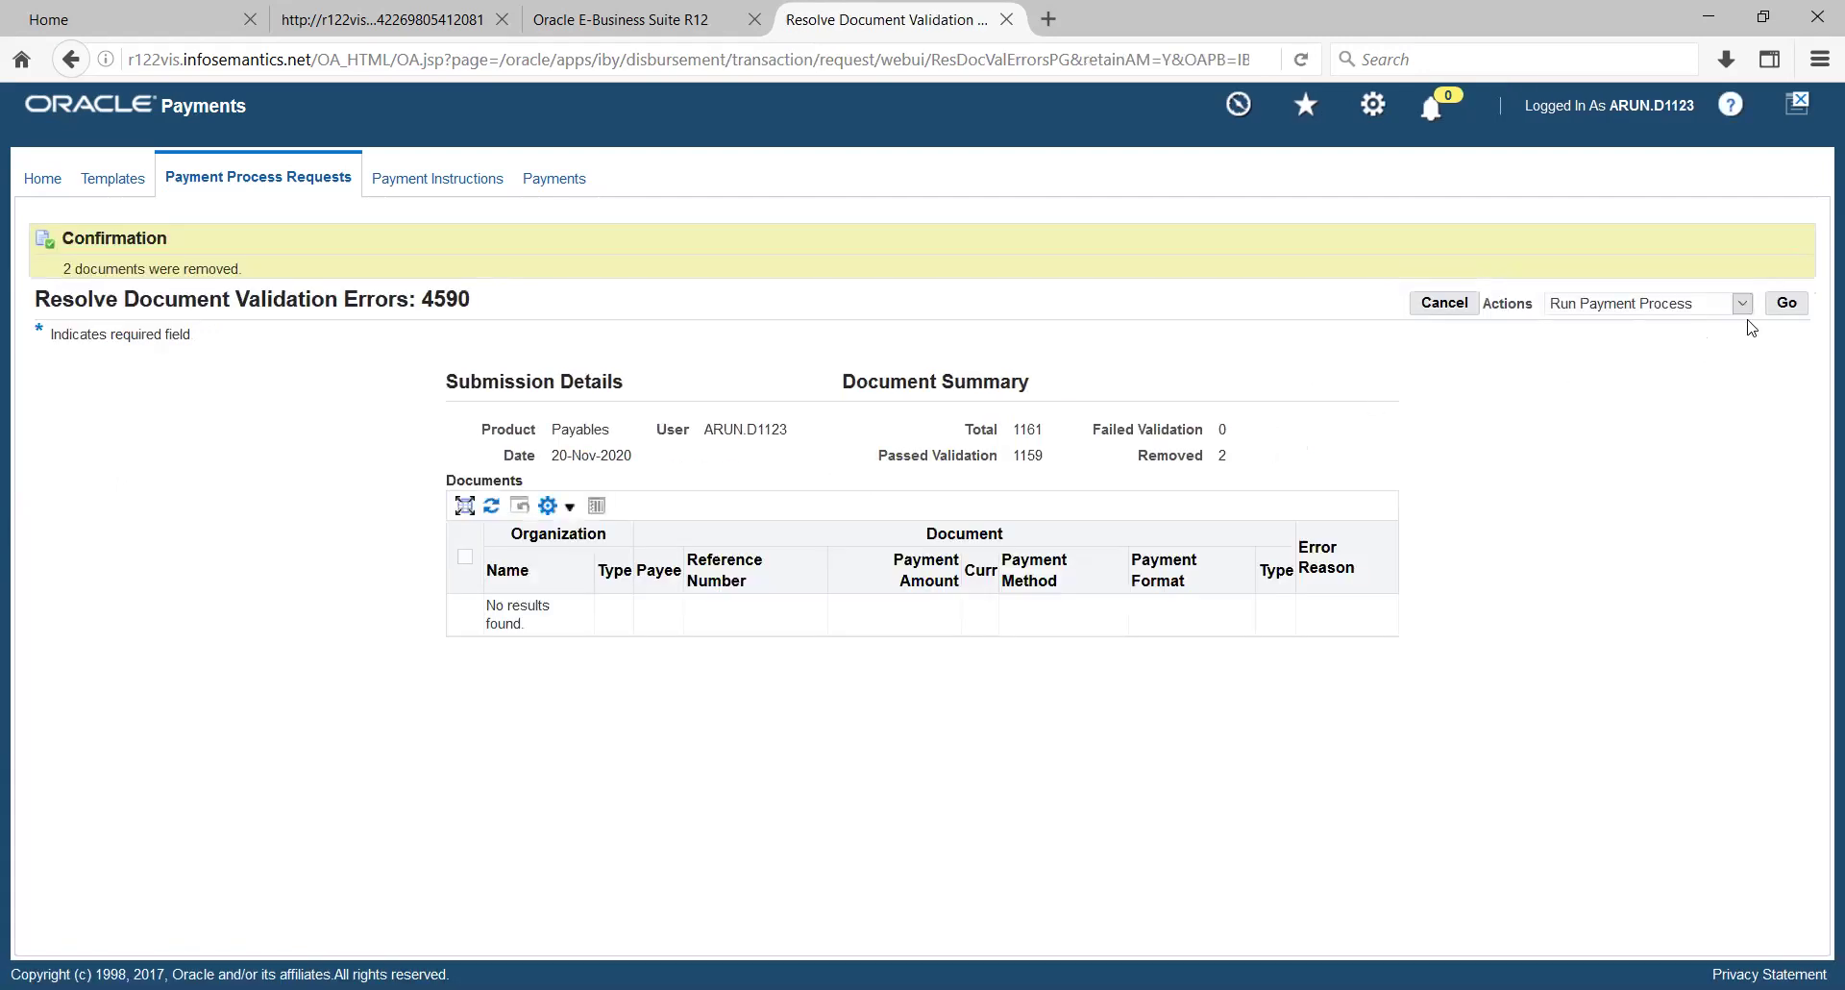
left_click(1787, 302)
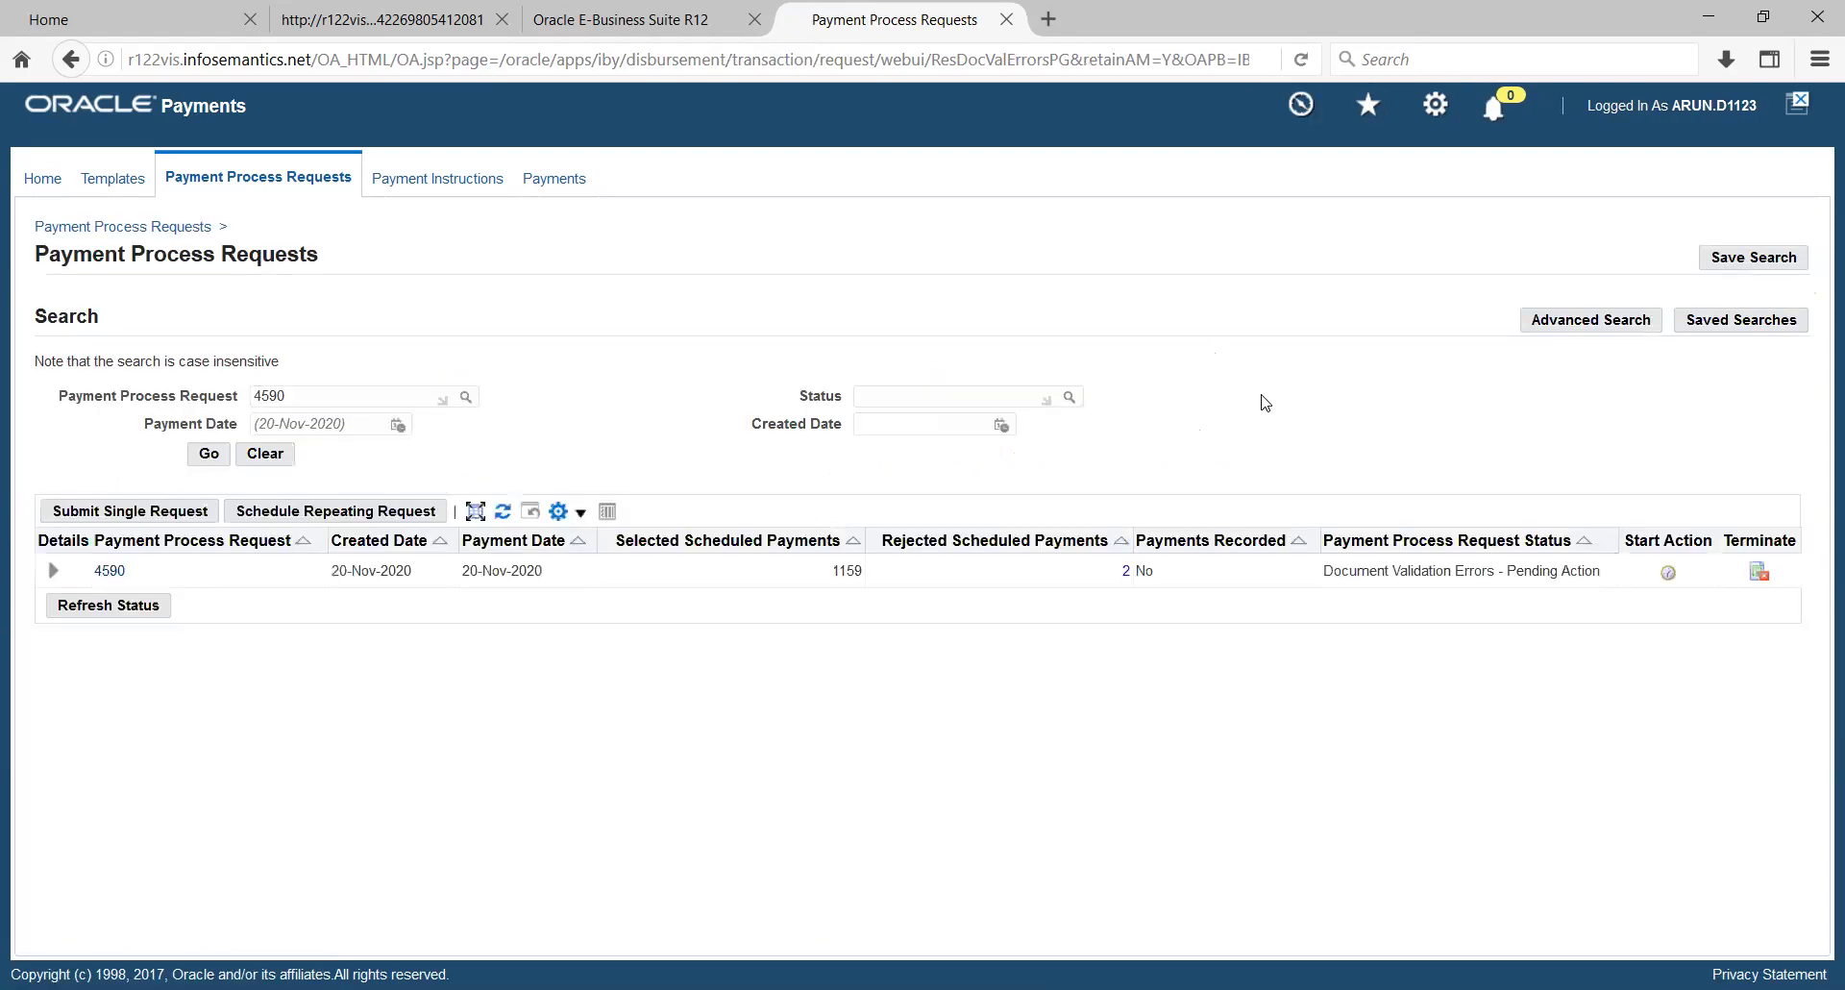
- Re-search request 4590 and refresh until it reads Pending Proposed Payment Review
left_click(135, 607)
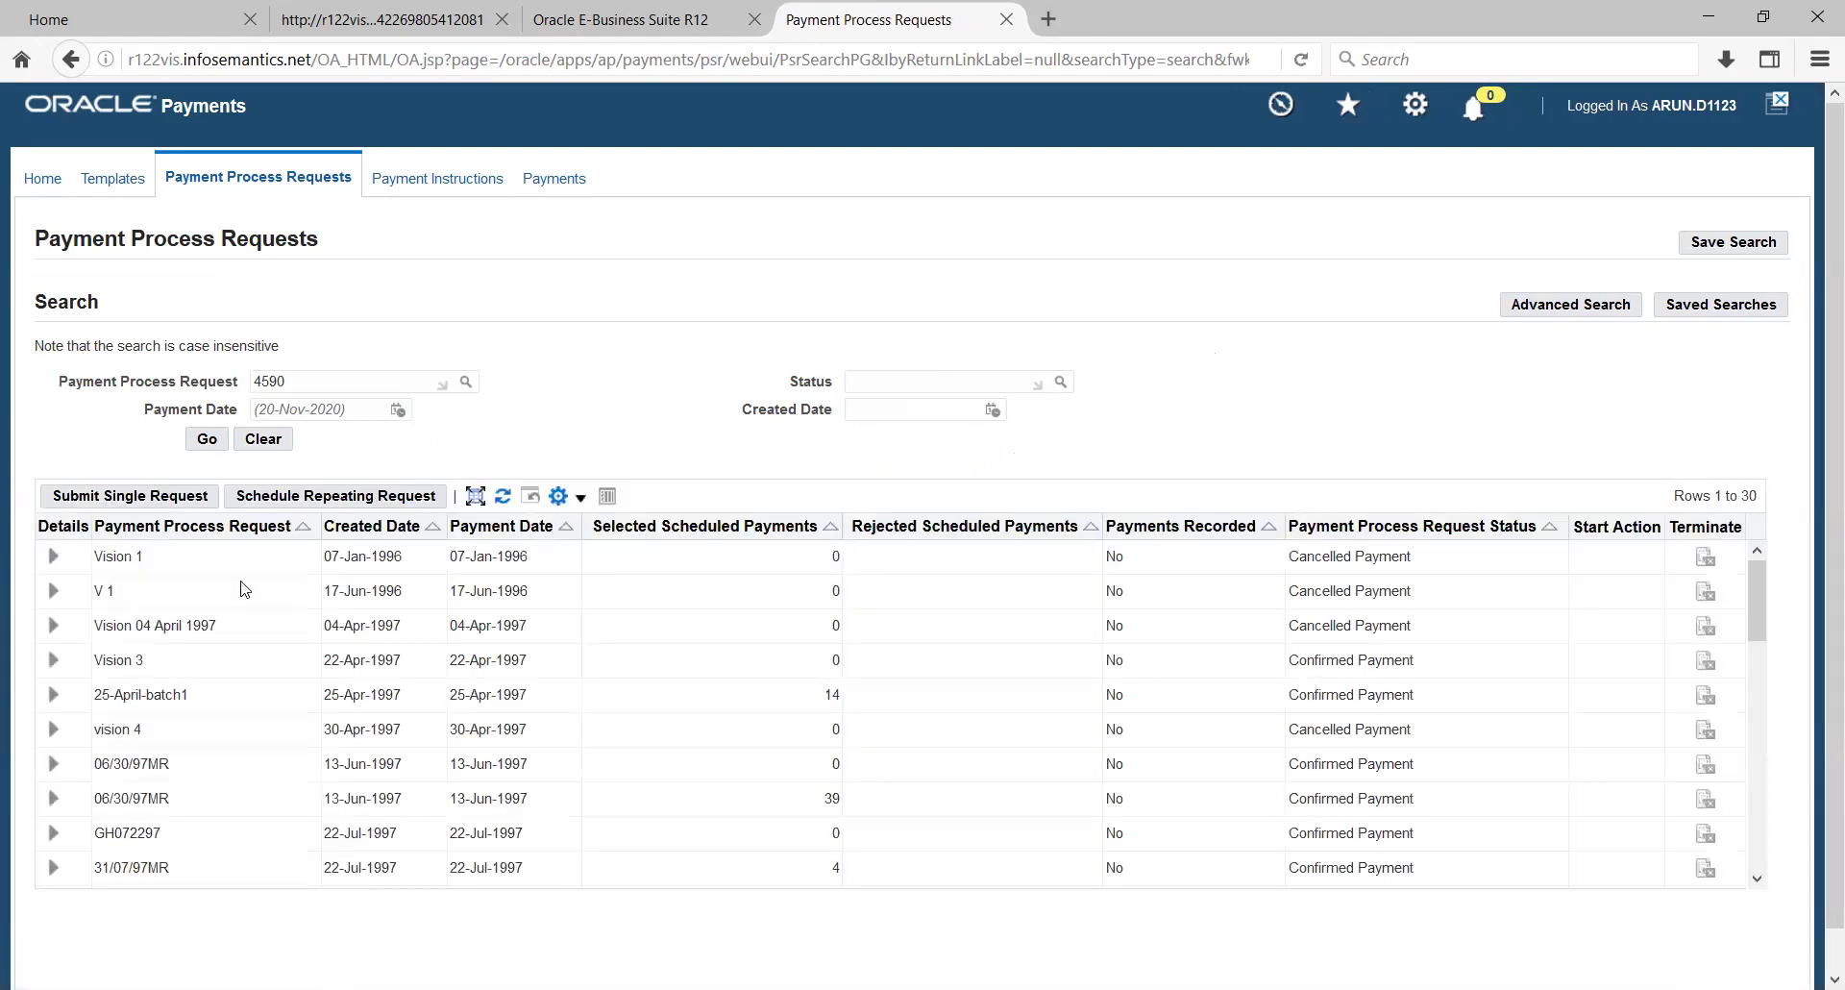
left_click(206, 440)
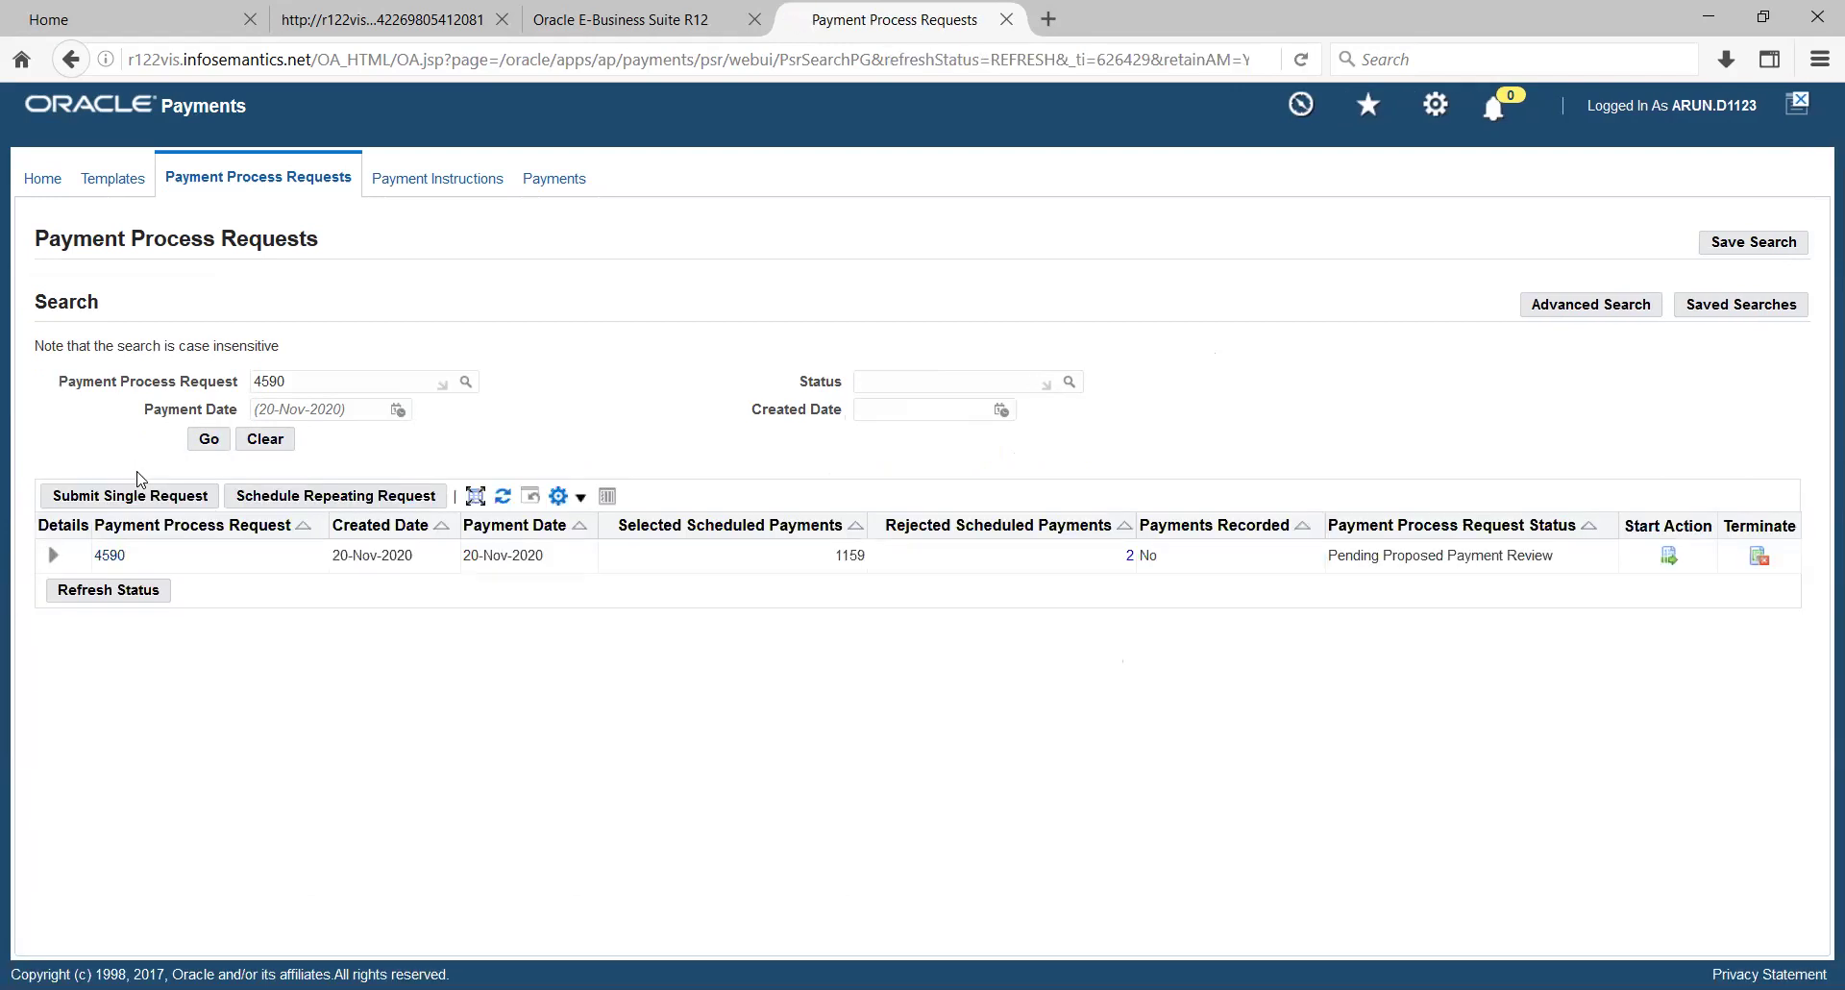
left_click(116, 595)
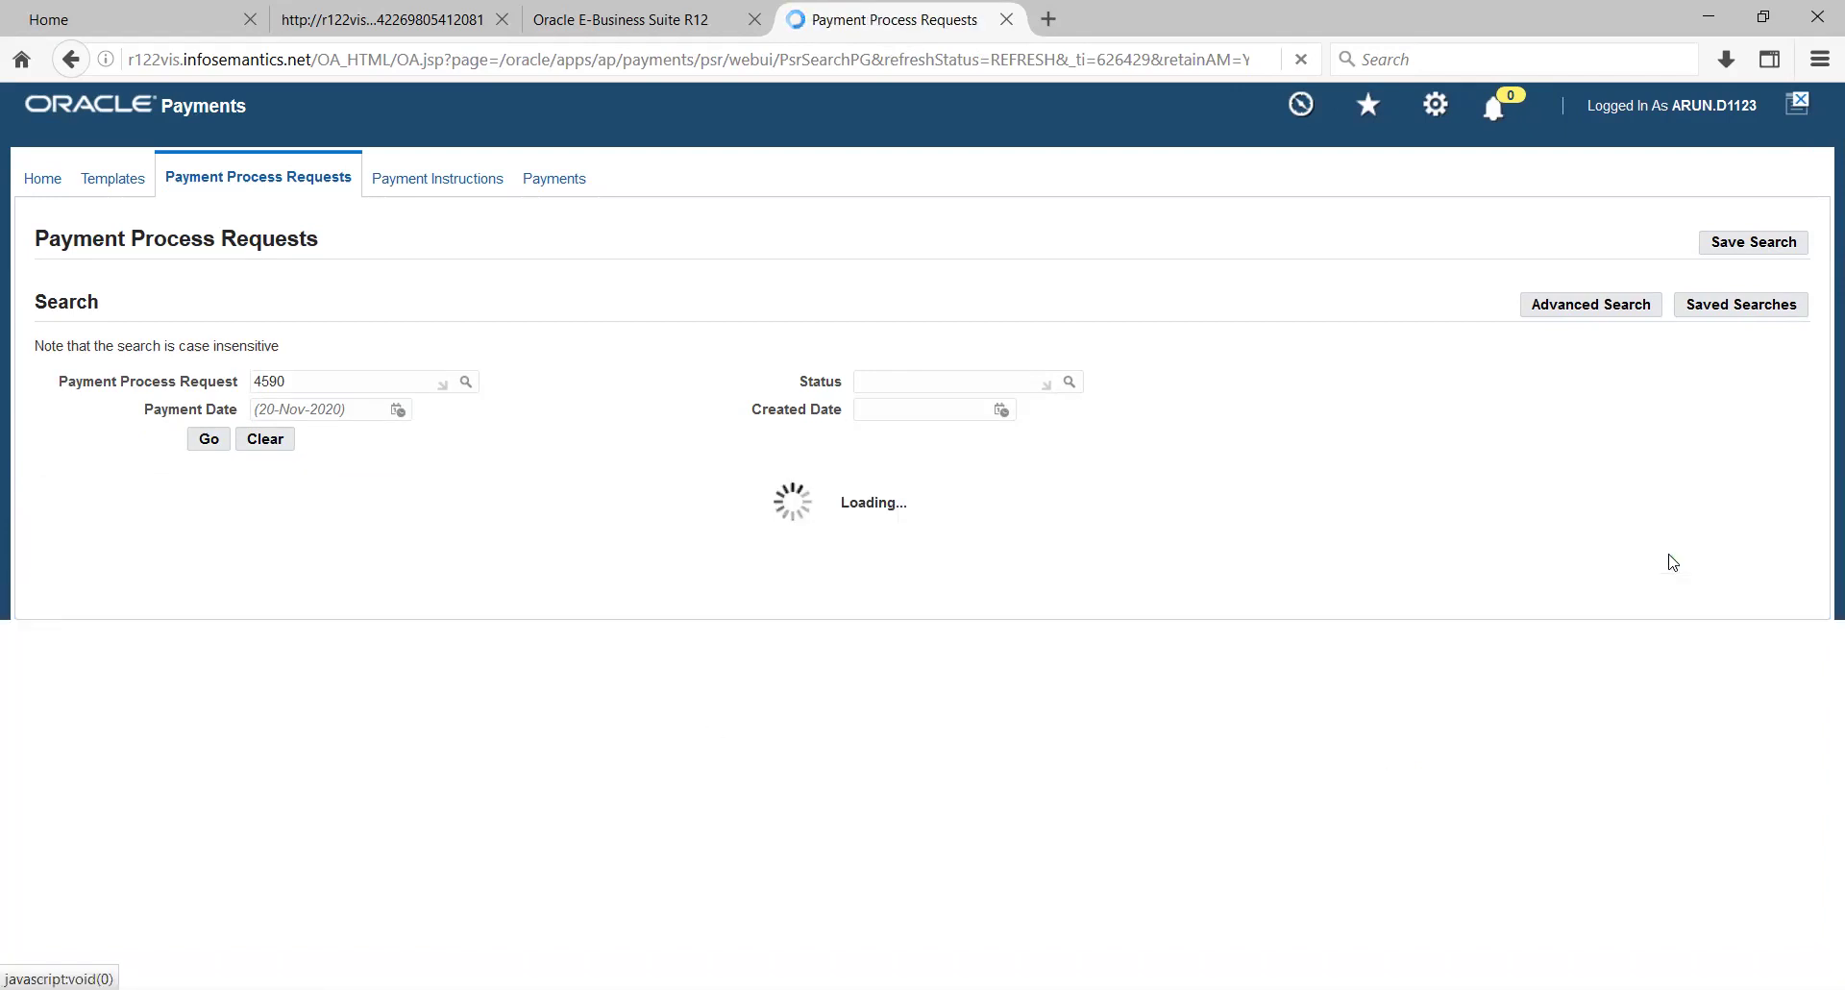
- Review request 4590's 26 proposed payments and run the payment process
left_click(1668, 558)
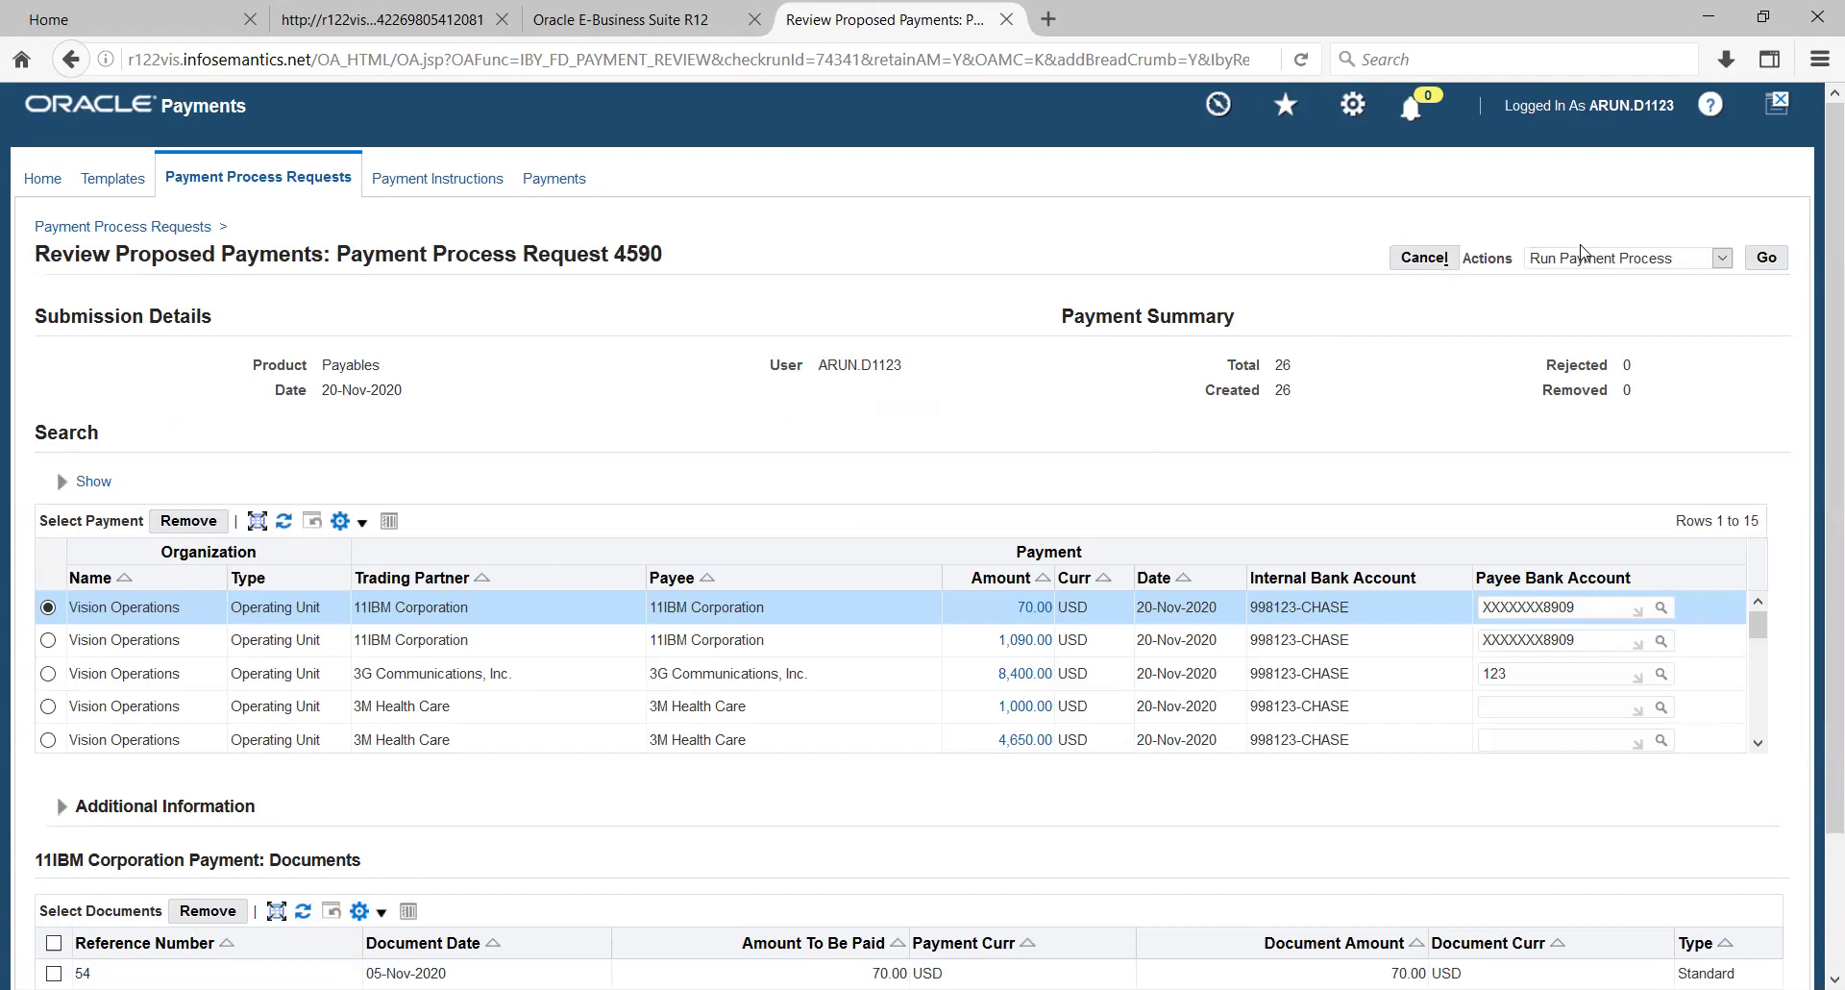
left_click(1767, 258)
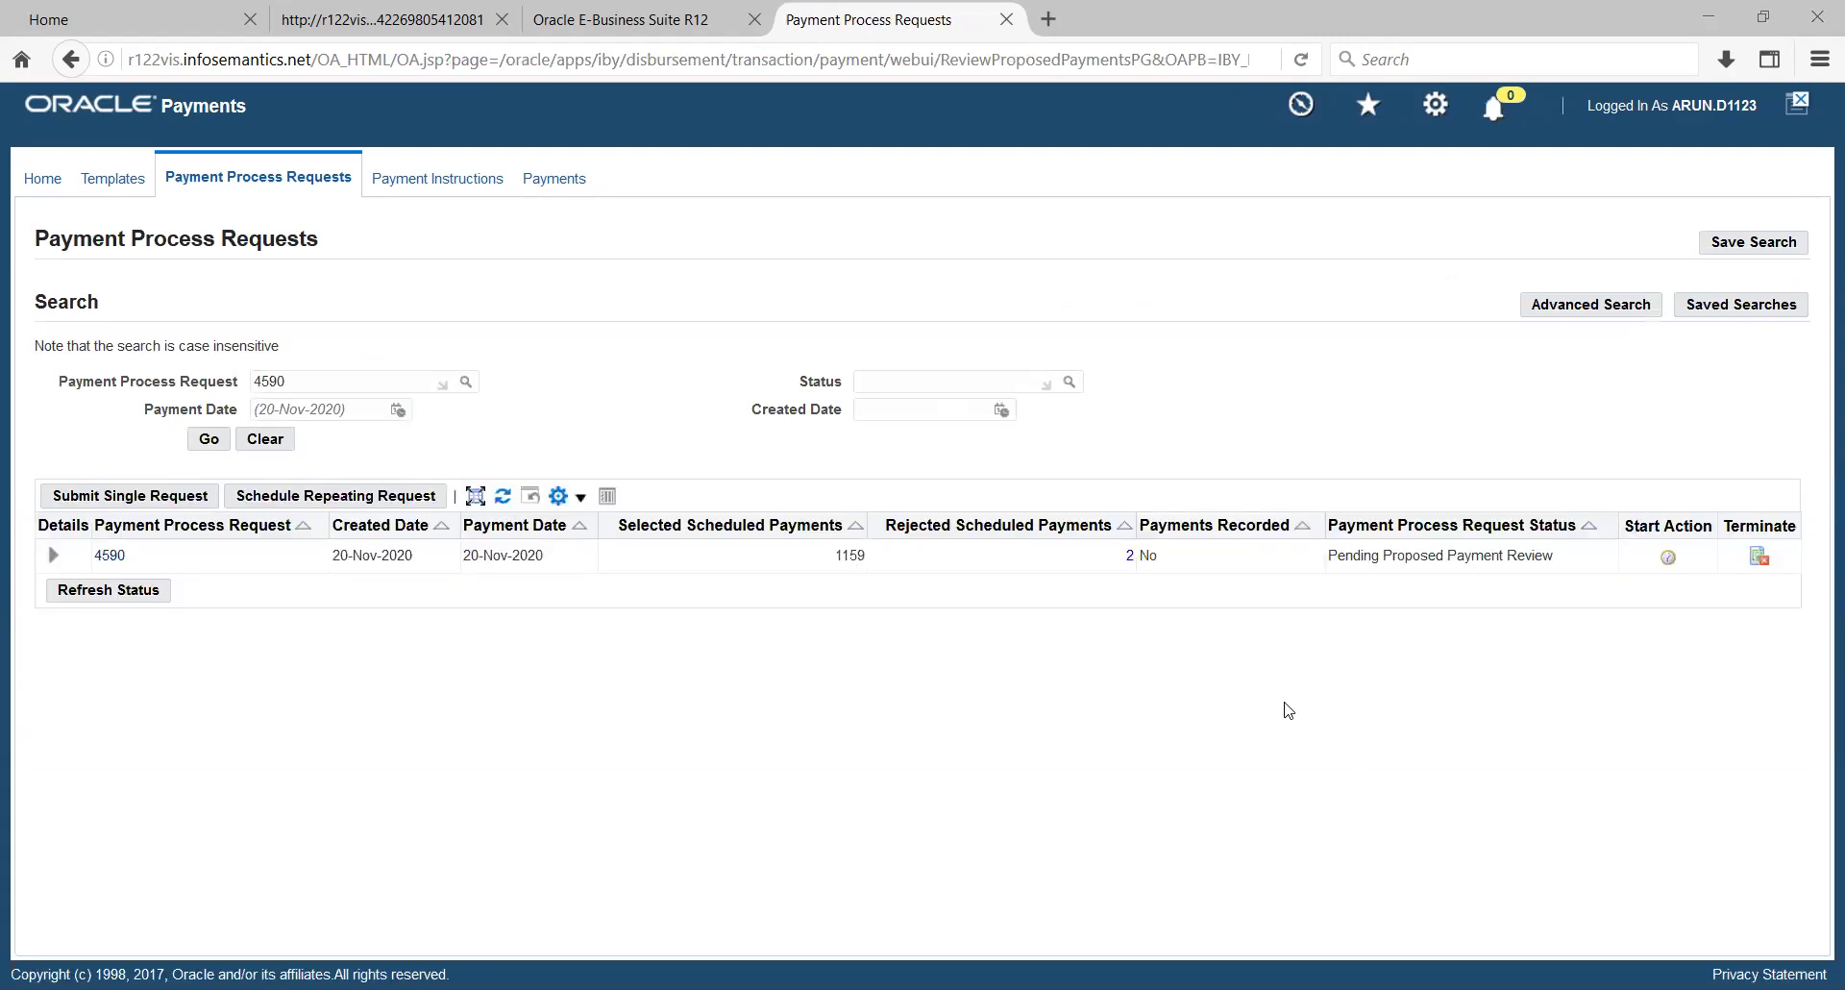
- Refresh request 4590's status repeatedly until it goes from Formatting to Confirmed
left_click(128, 599)
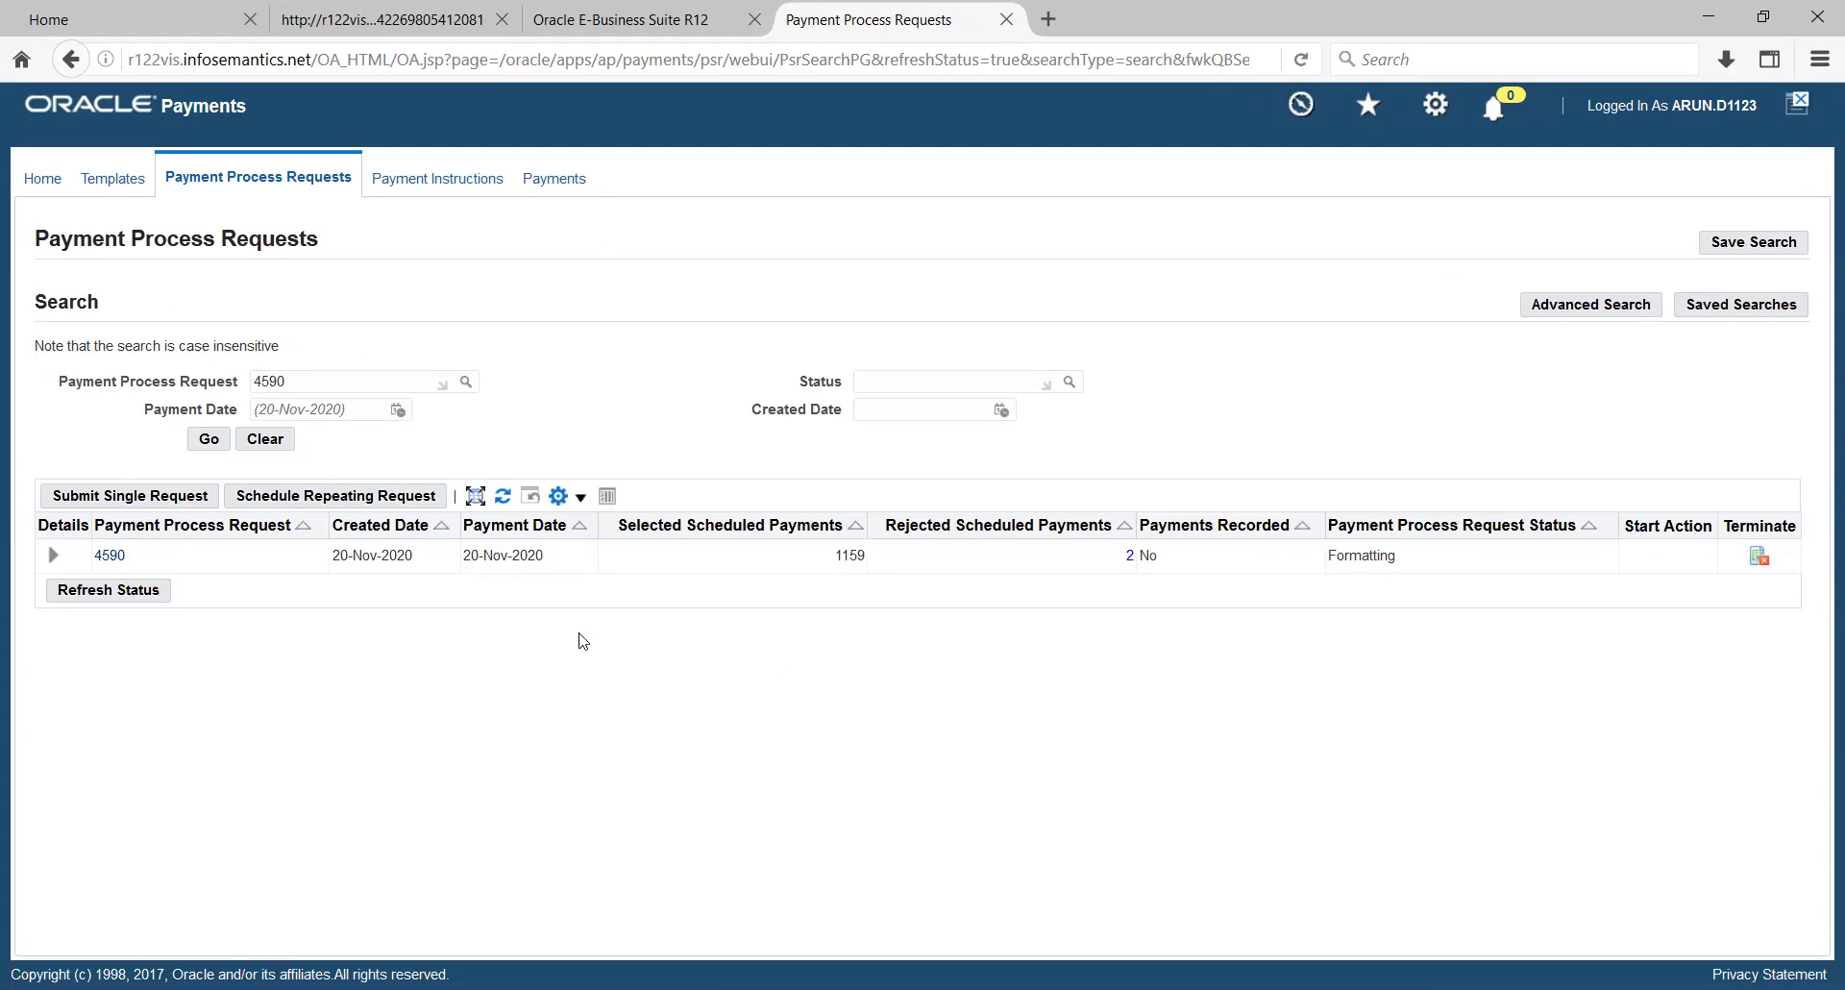
left_click(125, 596)
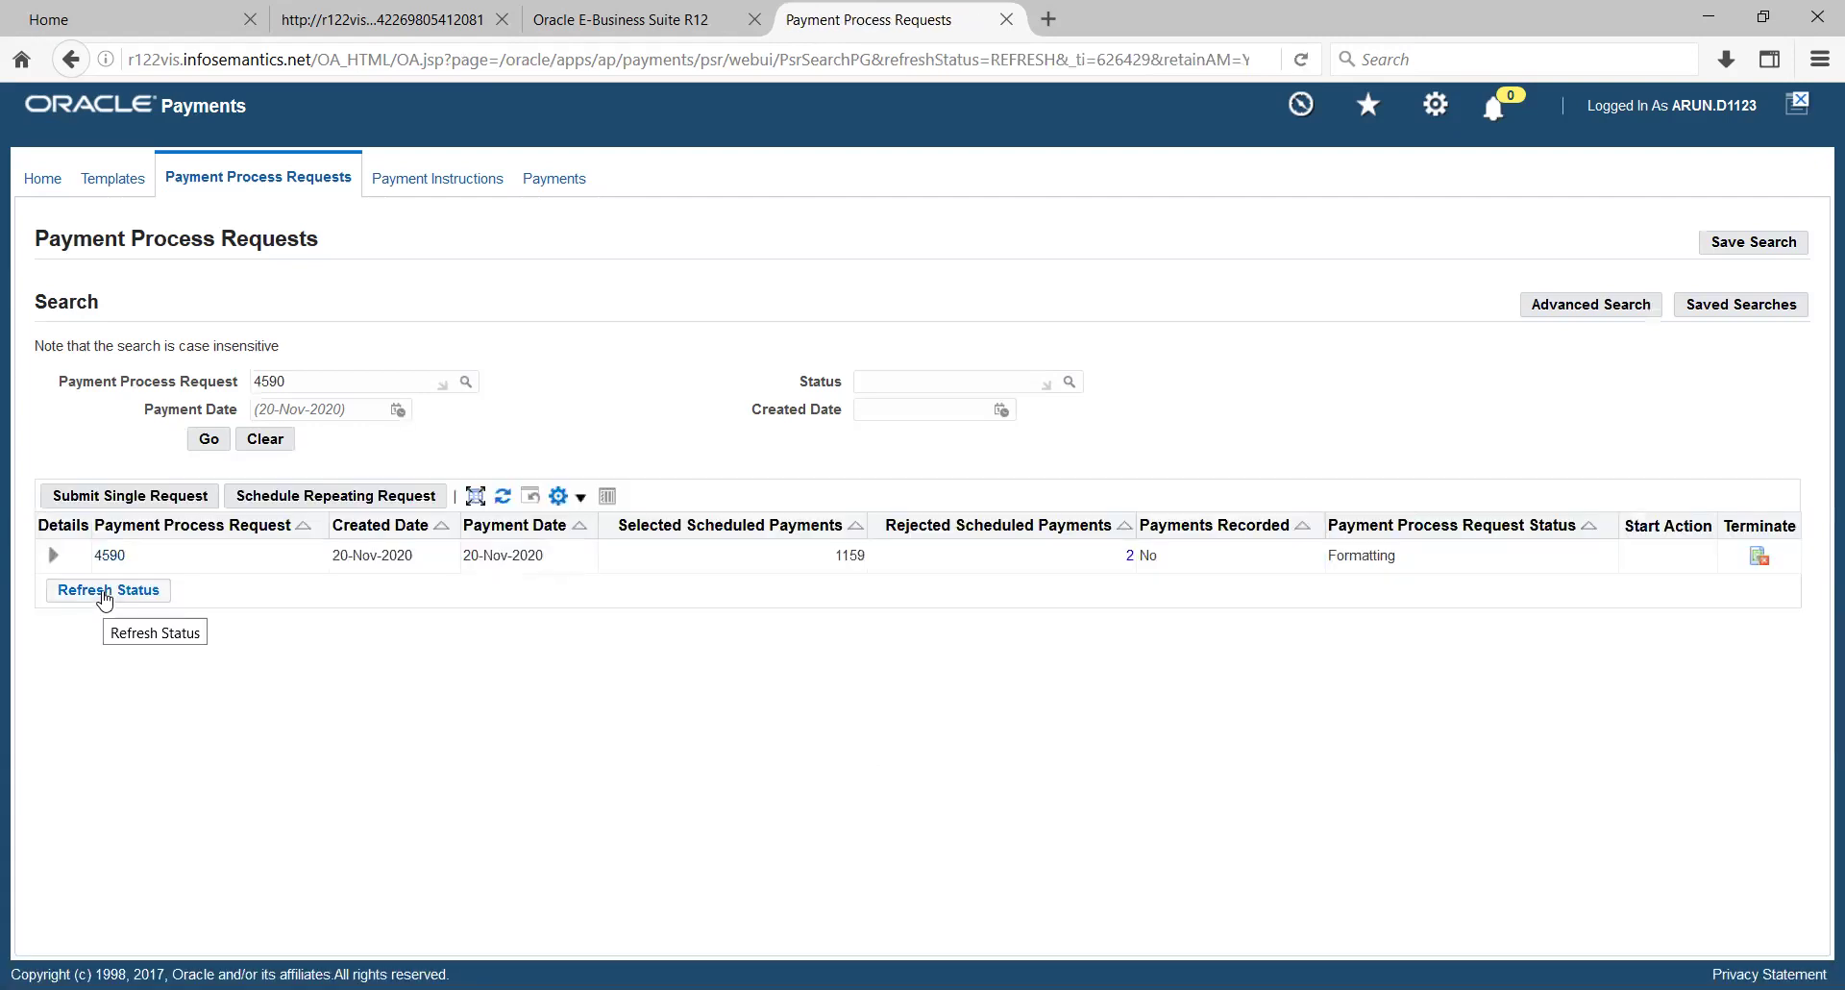
left_click(104, 596)
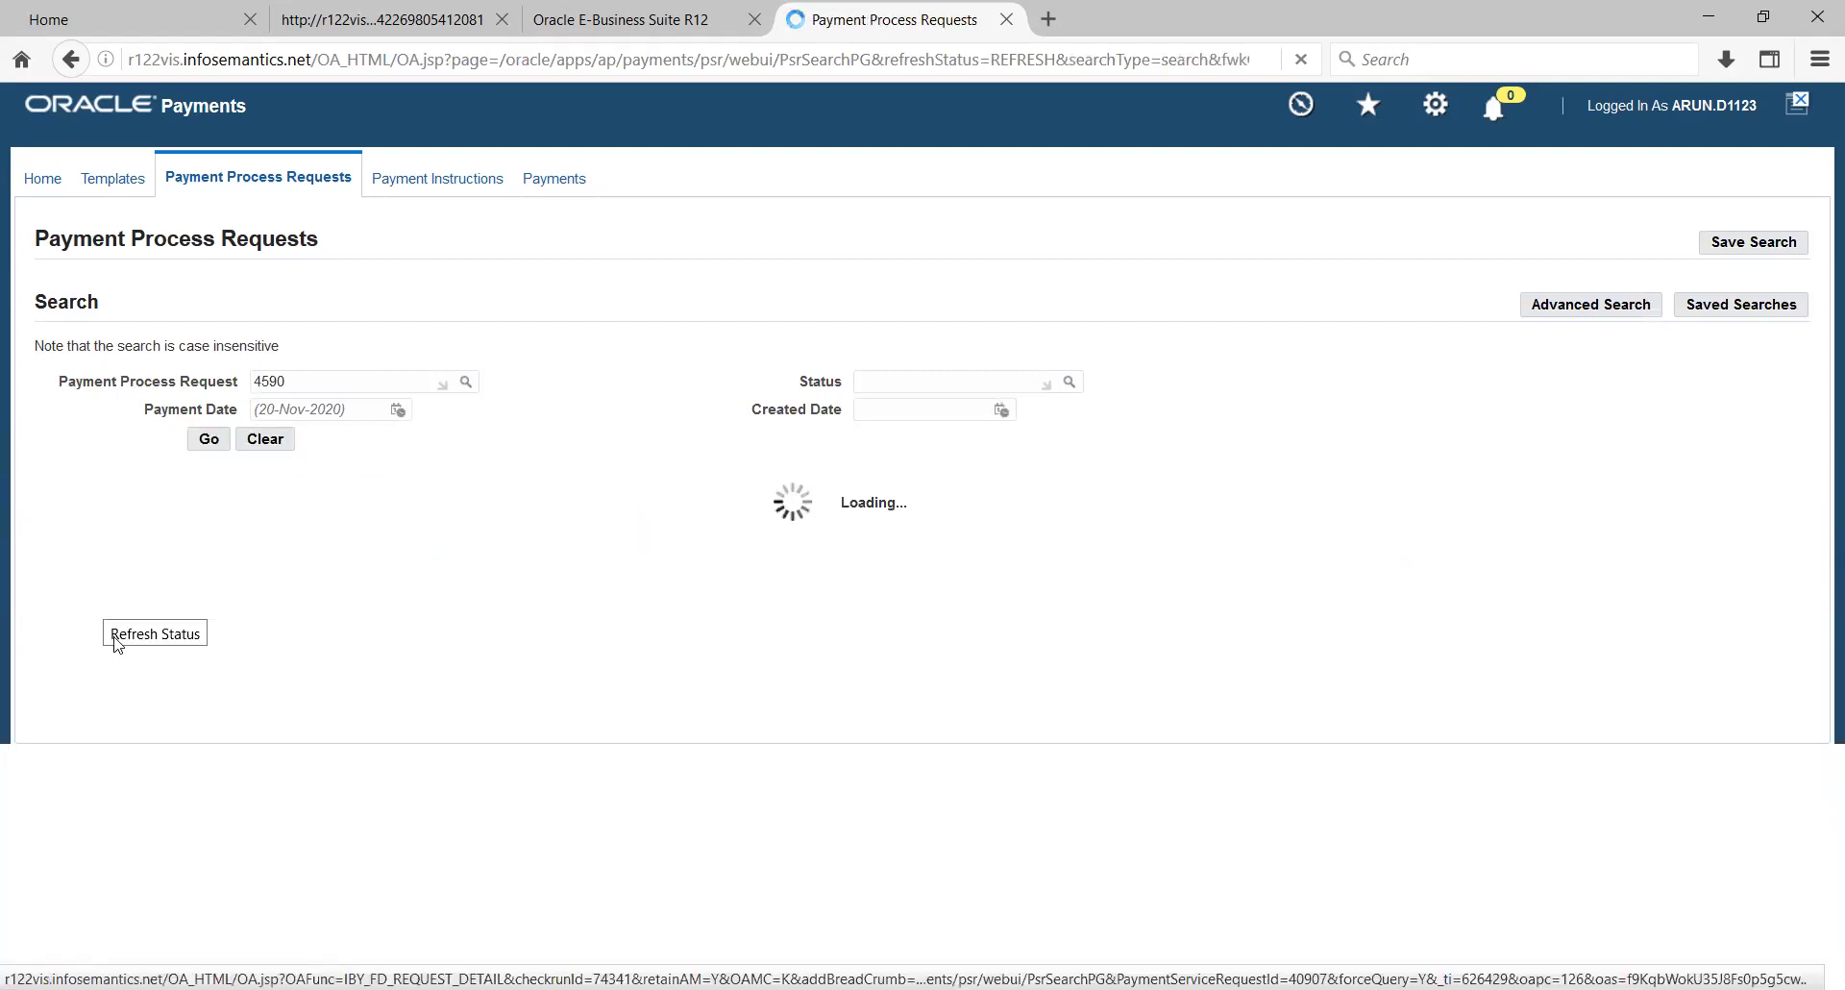
left_click(109, 591)
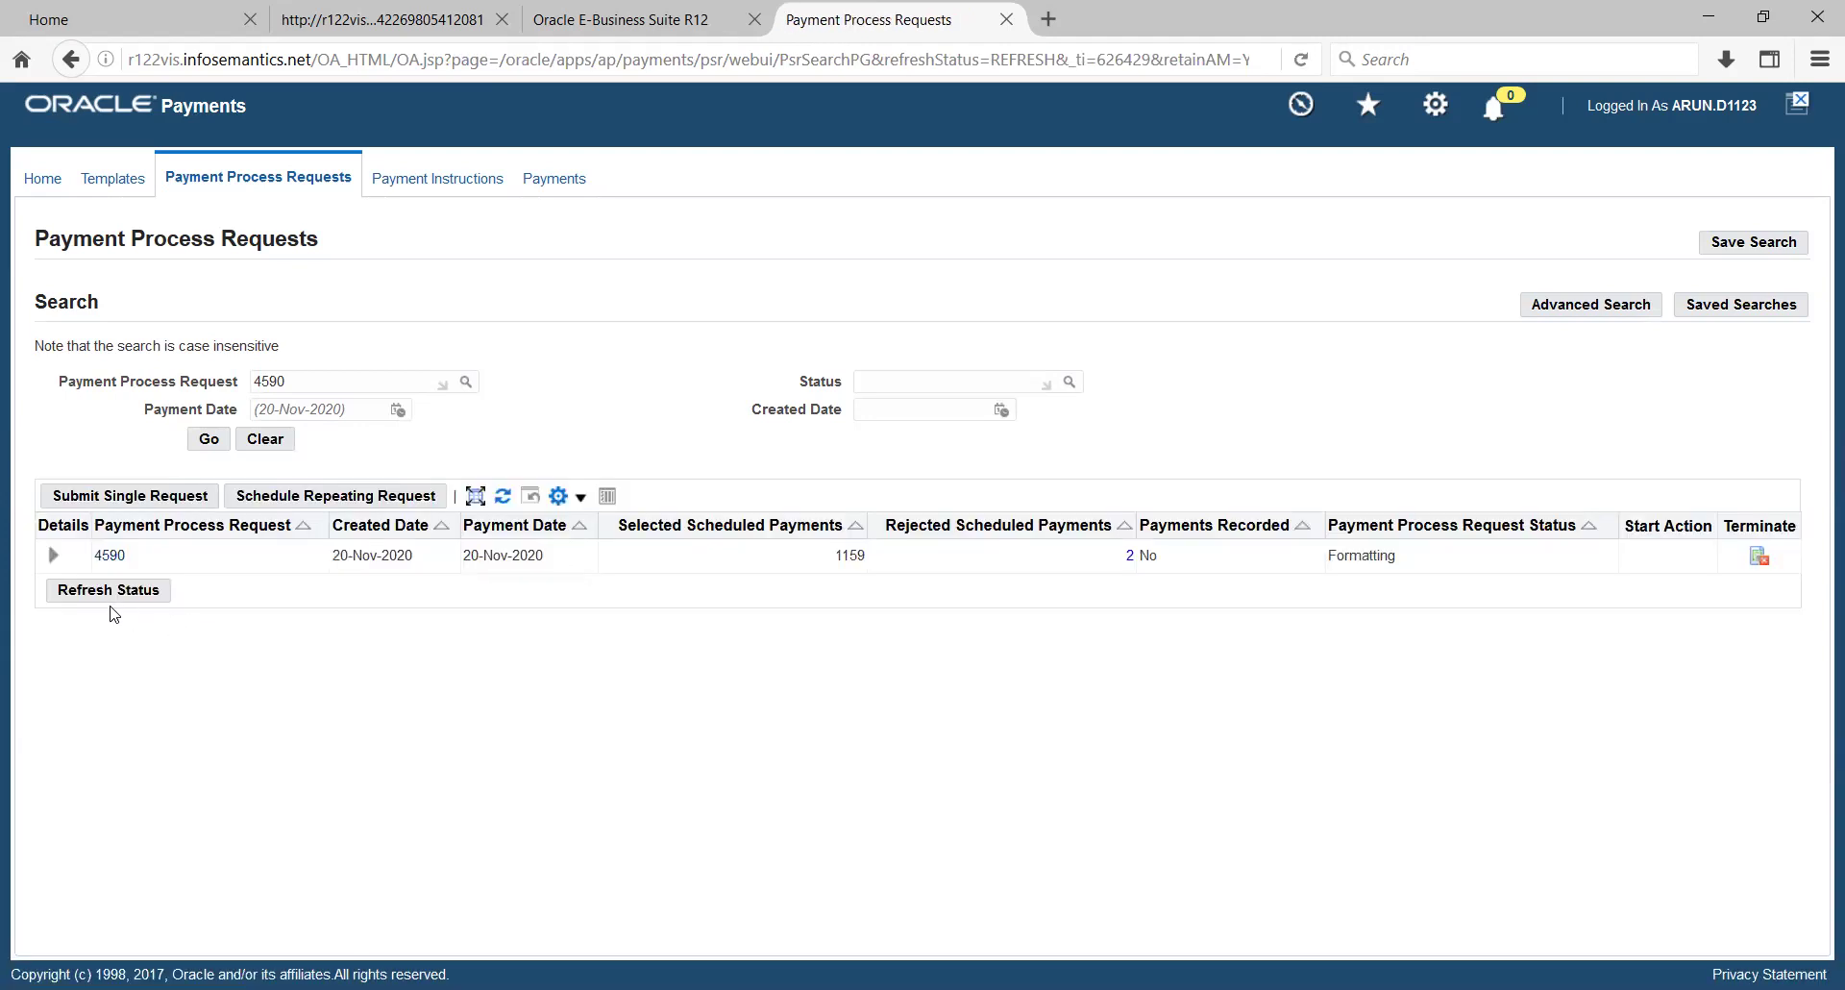
left_click(103, 597)
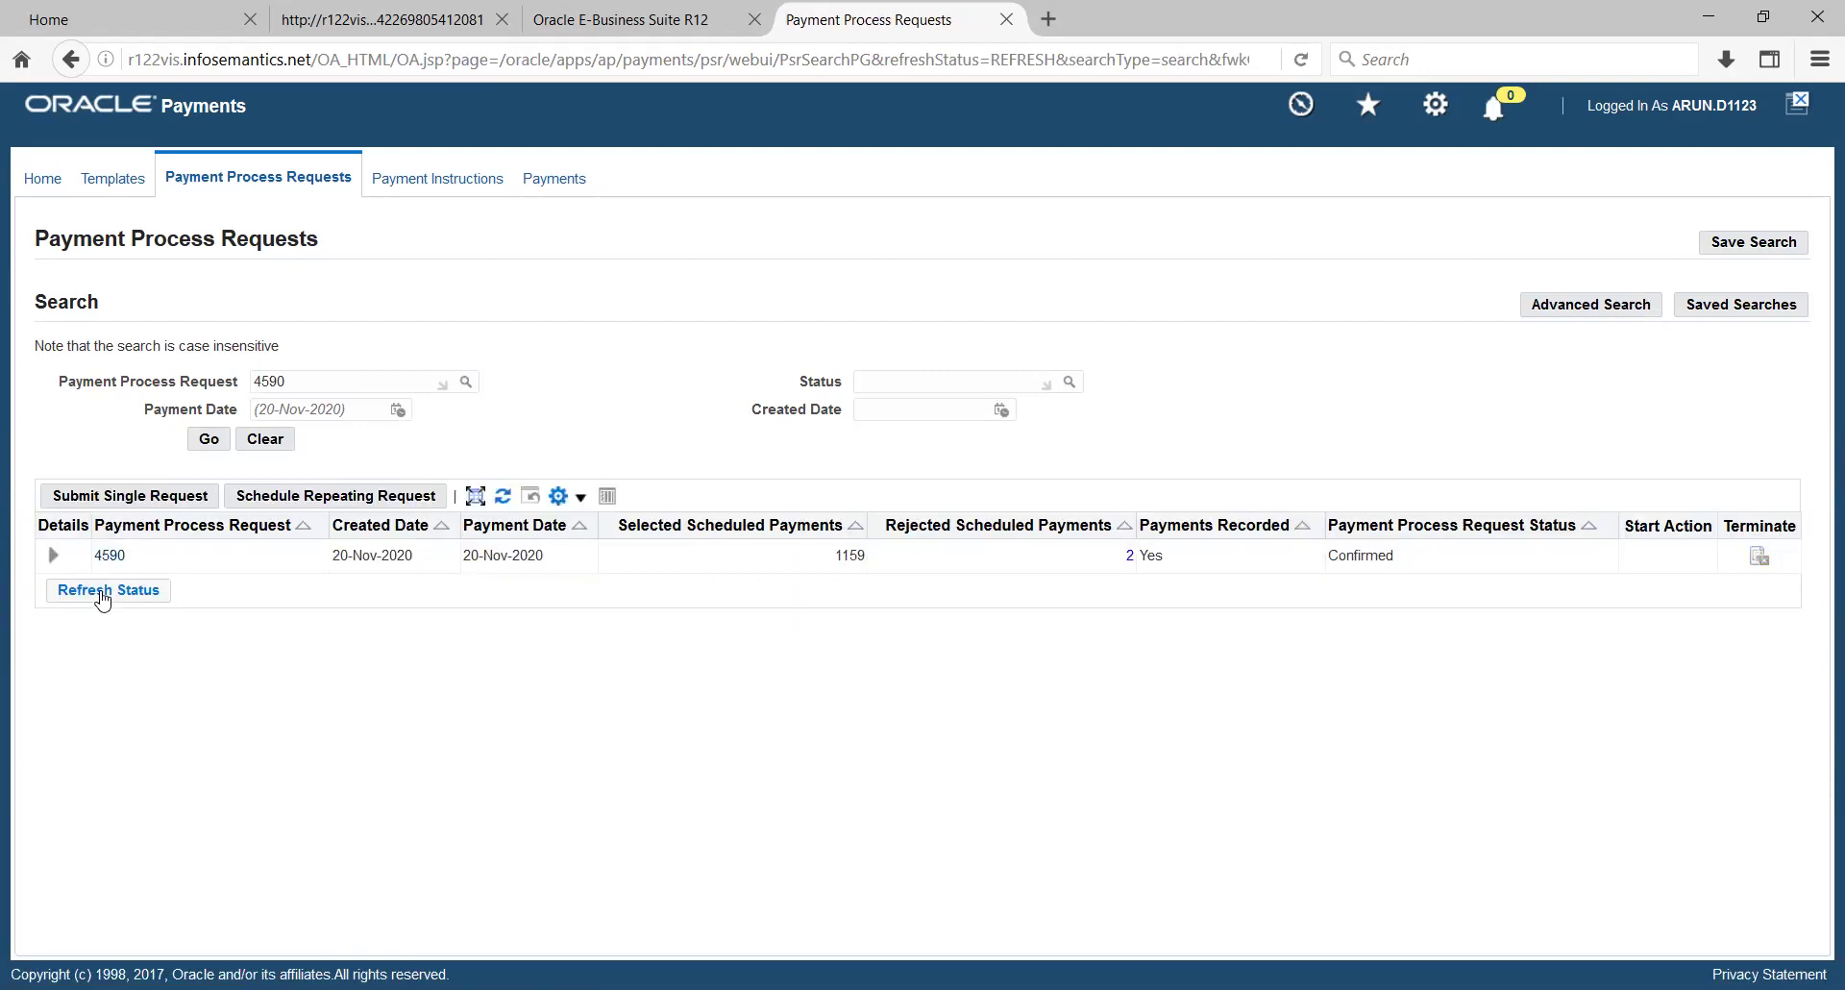
left_click(103, 597)
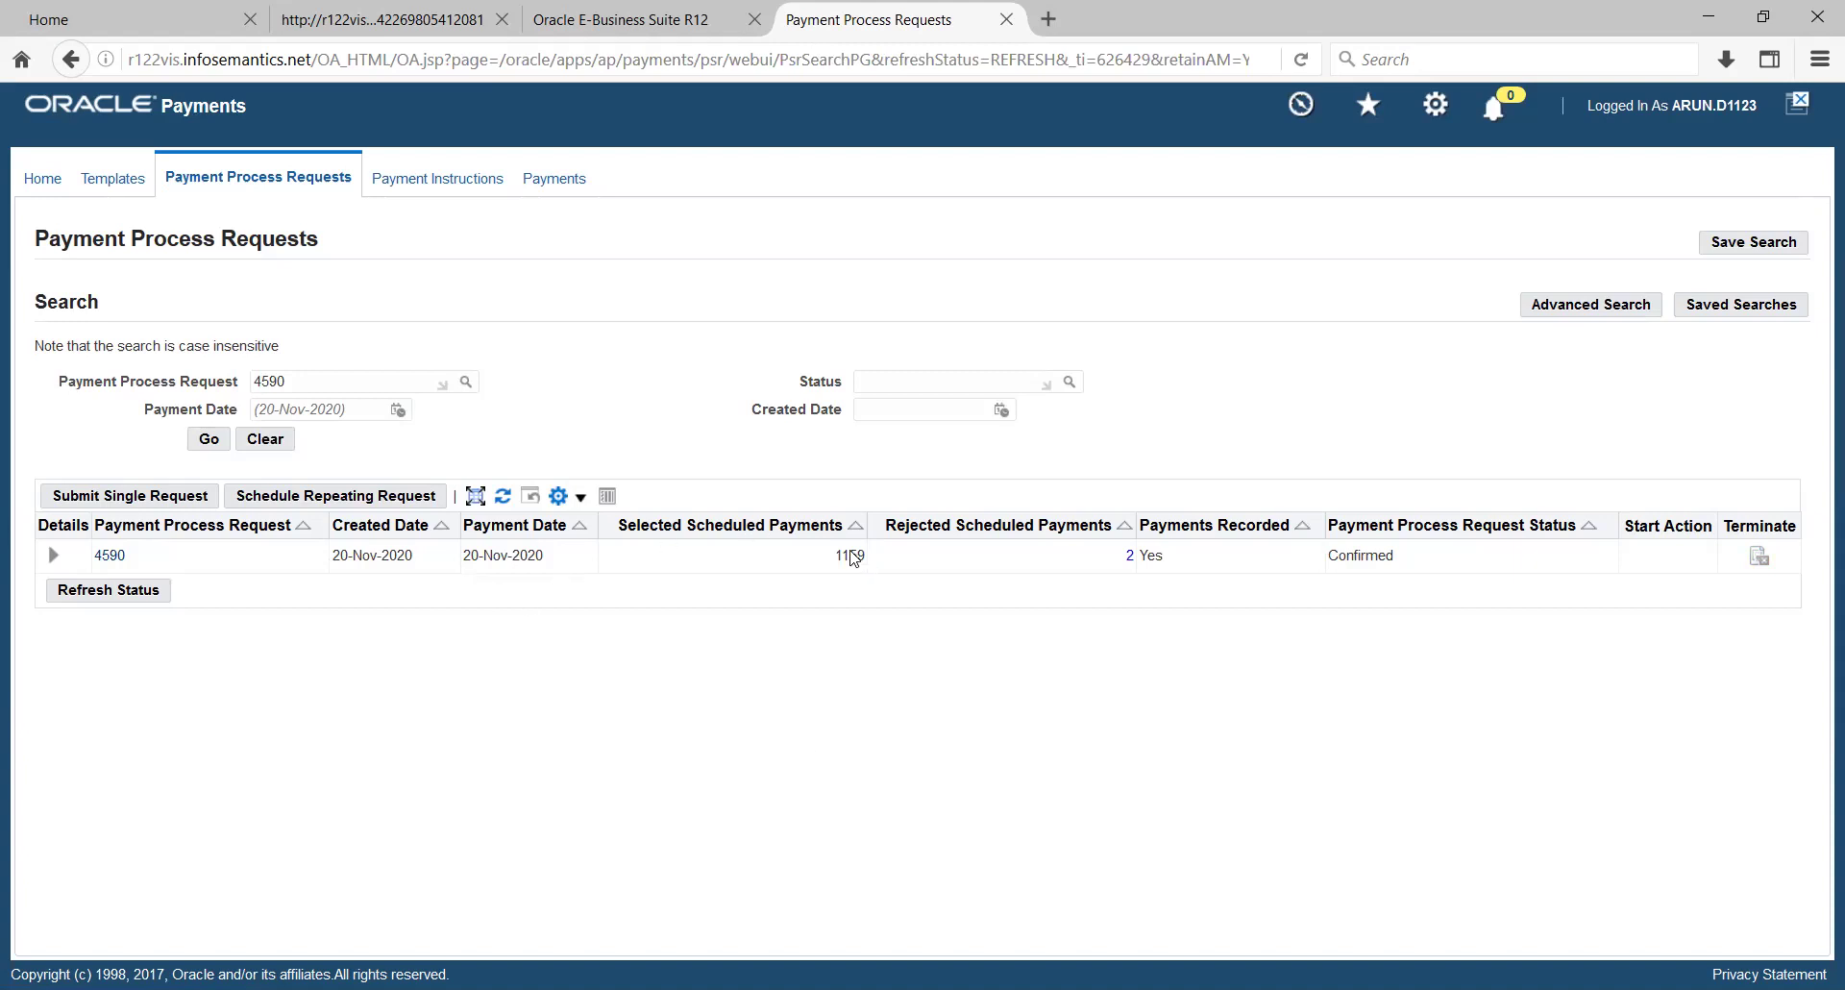
double_click(854, 557)
left_click(853, 557)
double_click(850, 556)
left_click(812, 679)
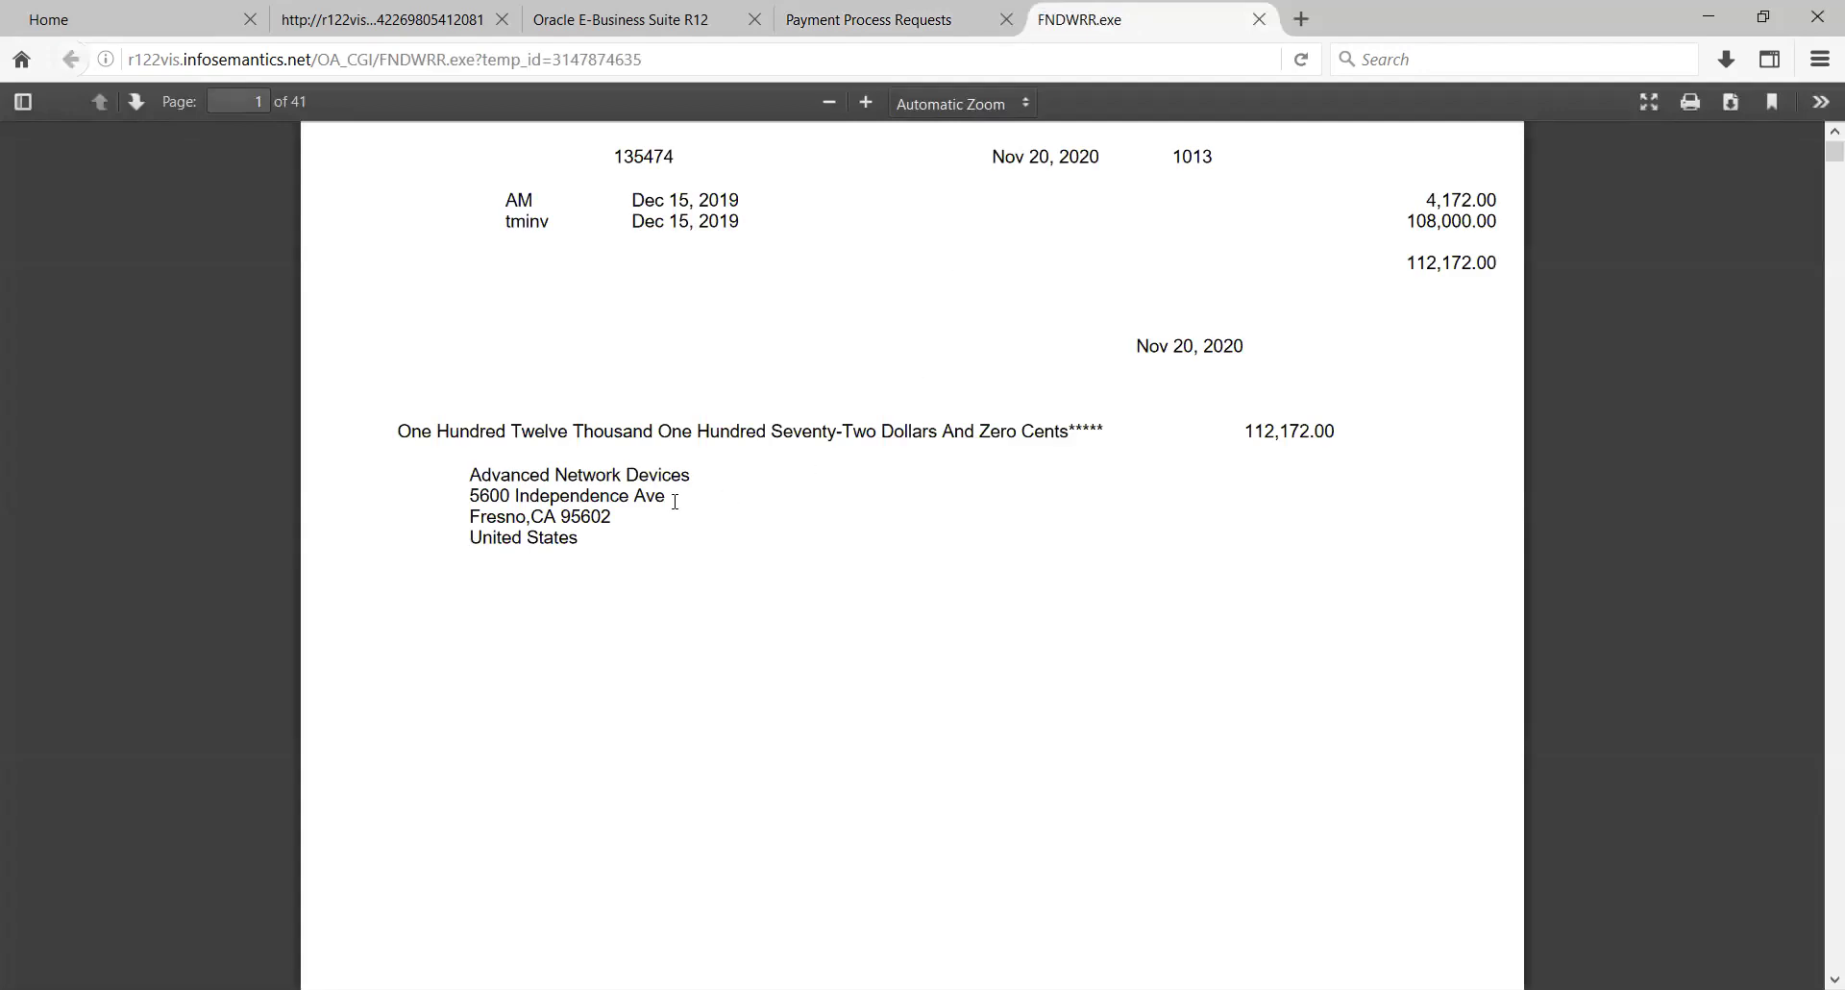
scroll(677, 506, "down", 5)
scroll(677, 506, "down", 4)
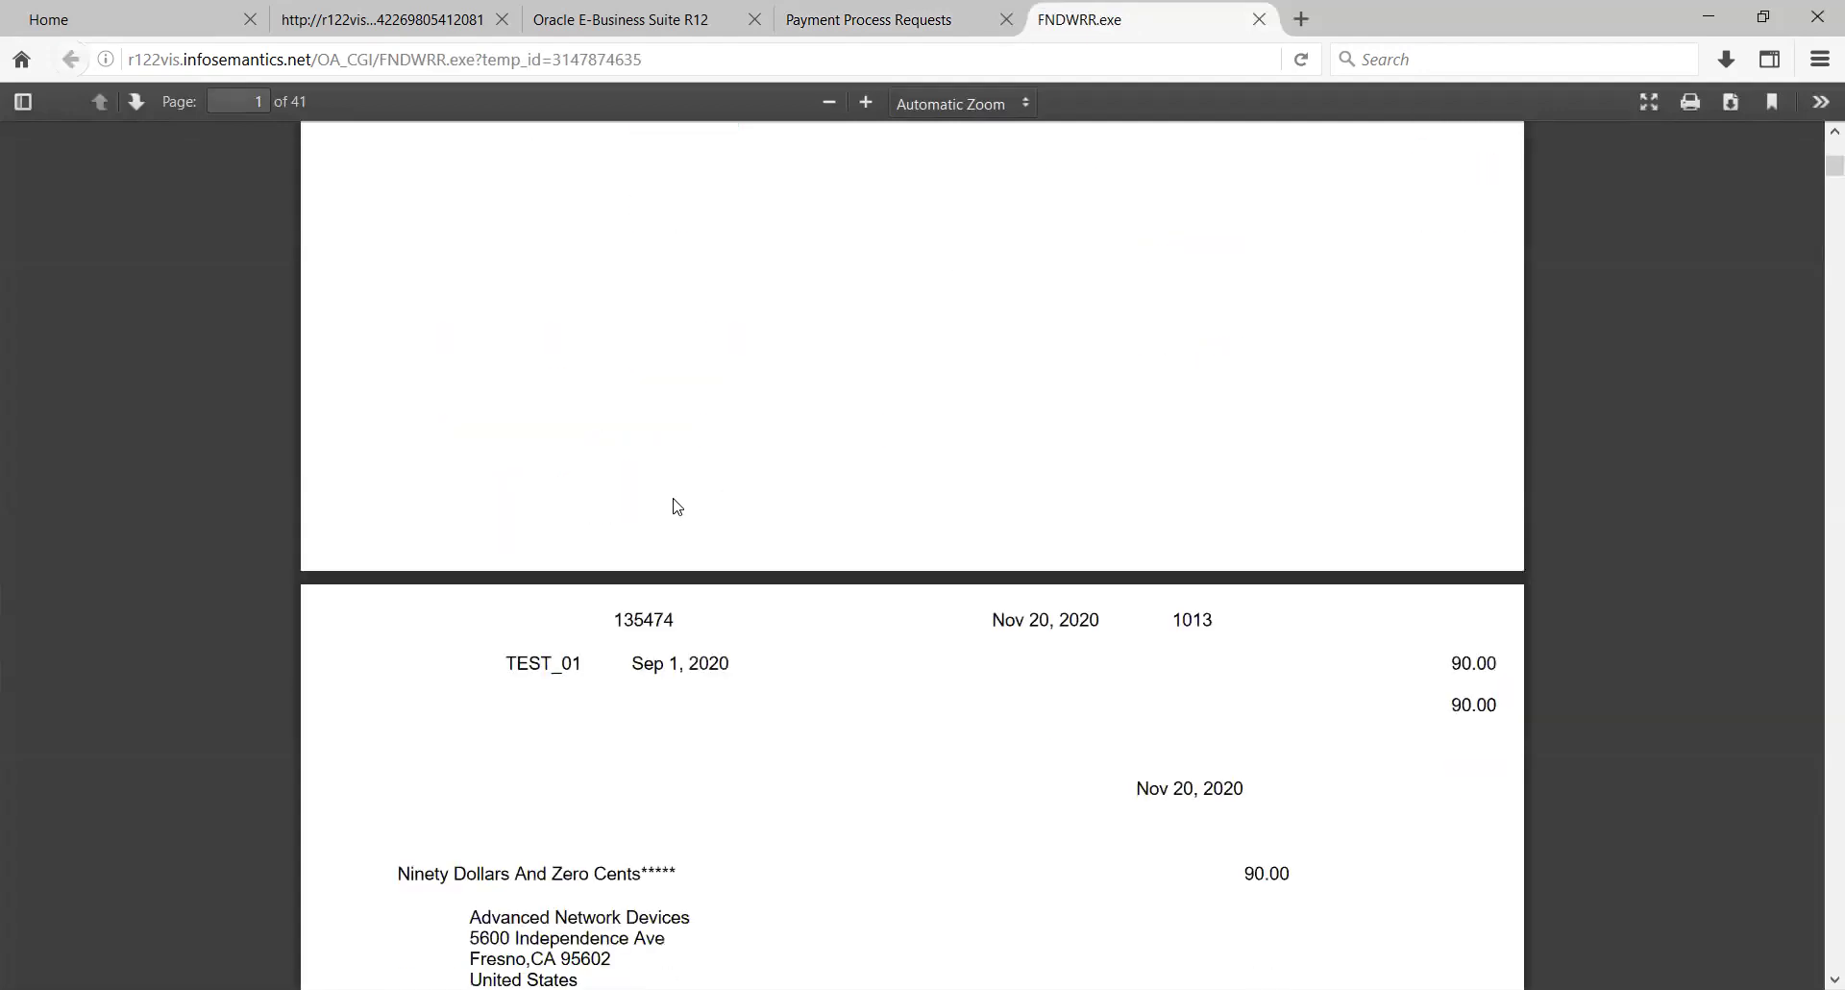
scroll(677, 506, "down", 10)
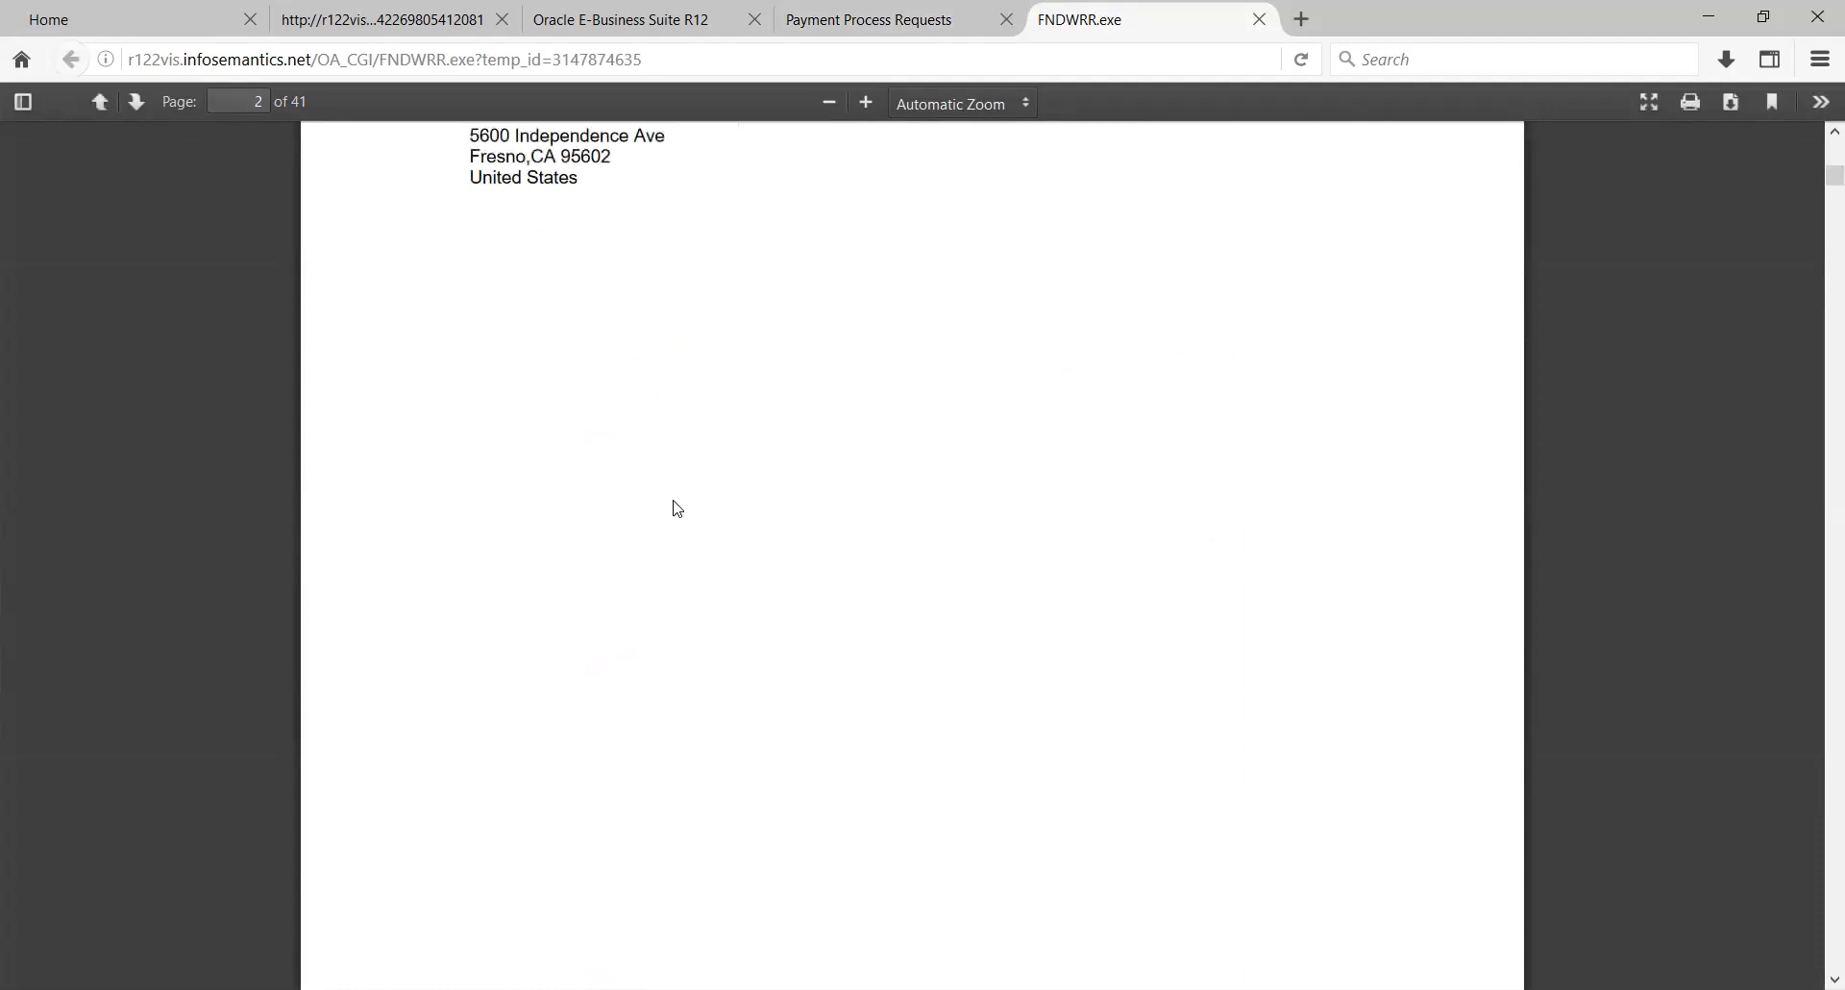
scroll(673, 504, "up", 9)
scroll(673, 502, "up", 15)
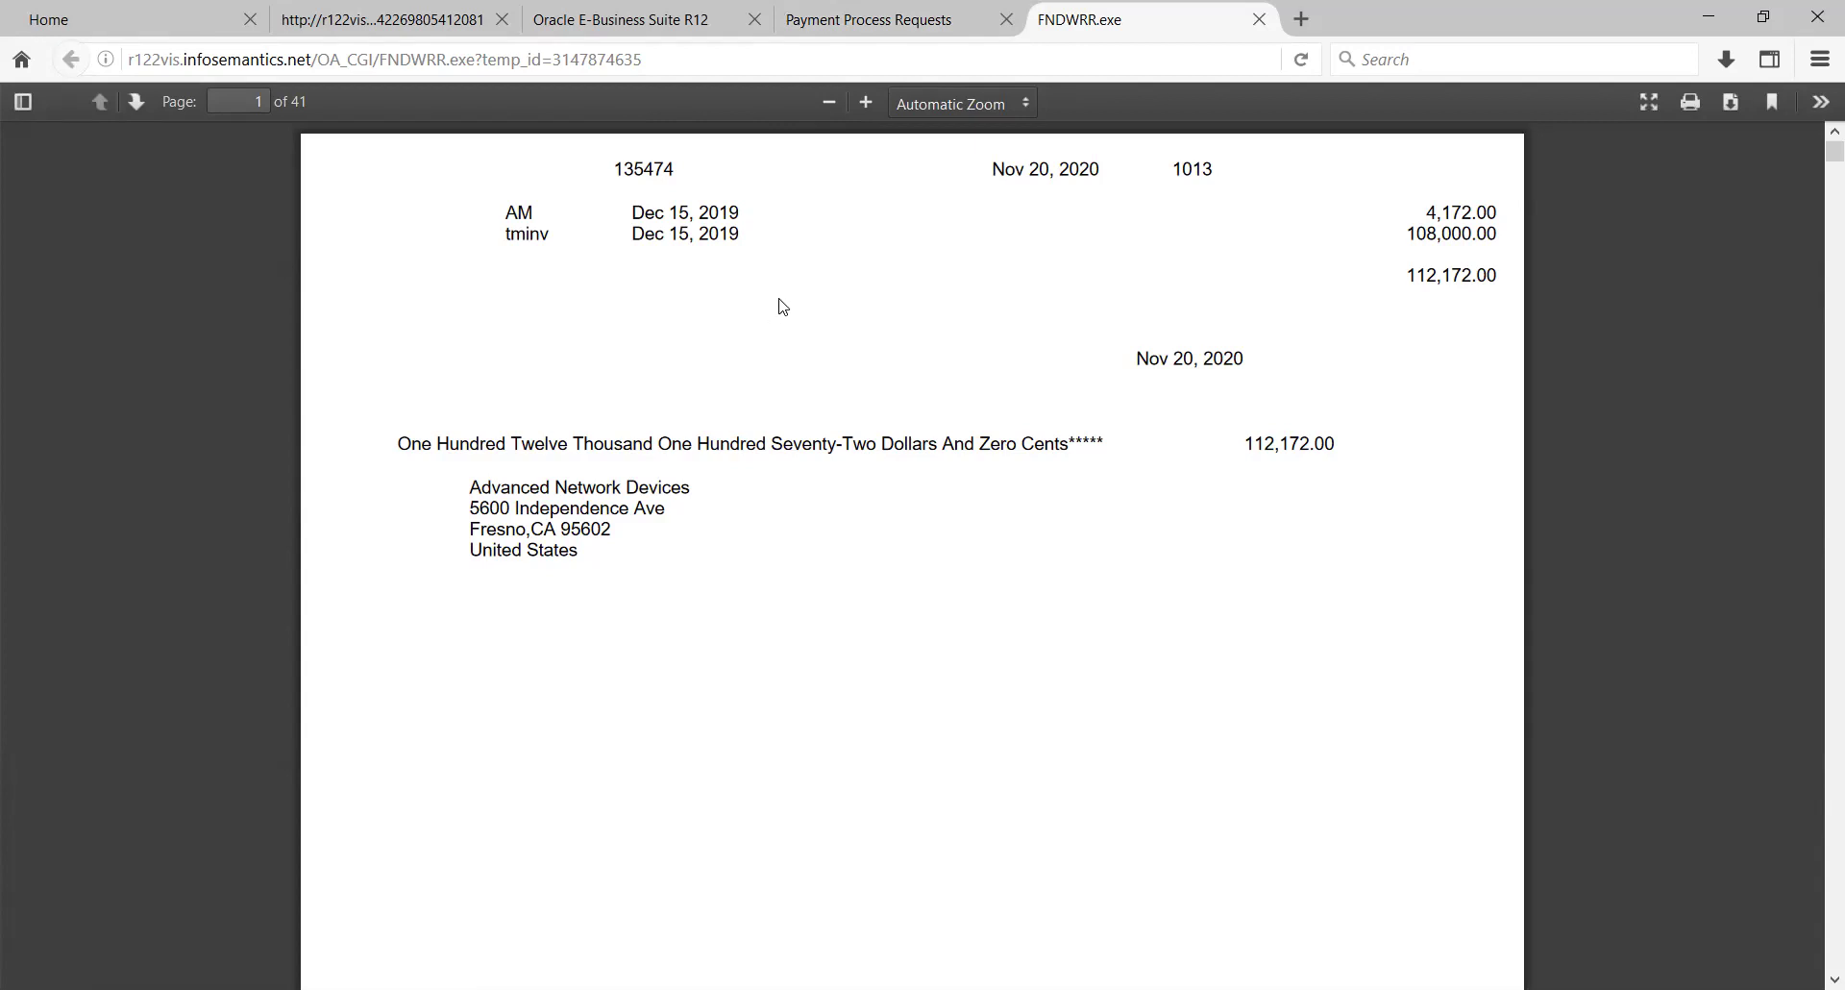
scroll(778, 303, "down", 5)
scroll(783, 298, "down", 12)
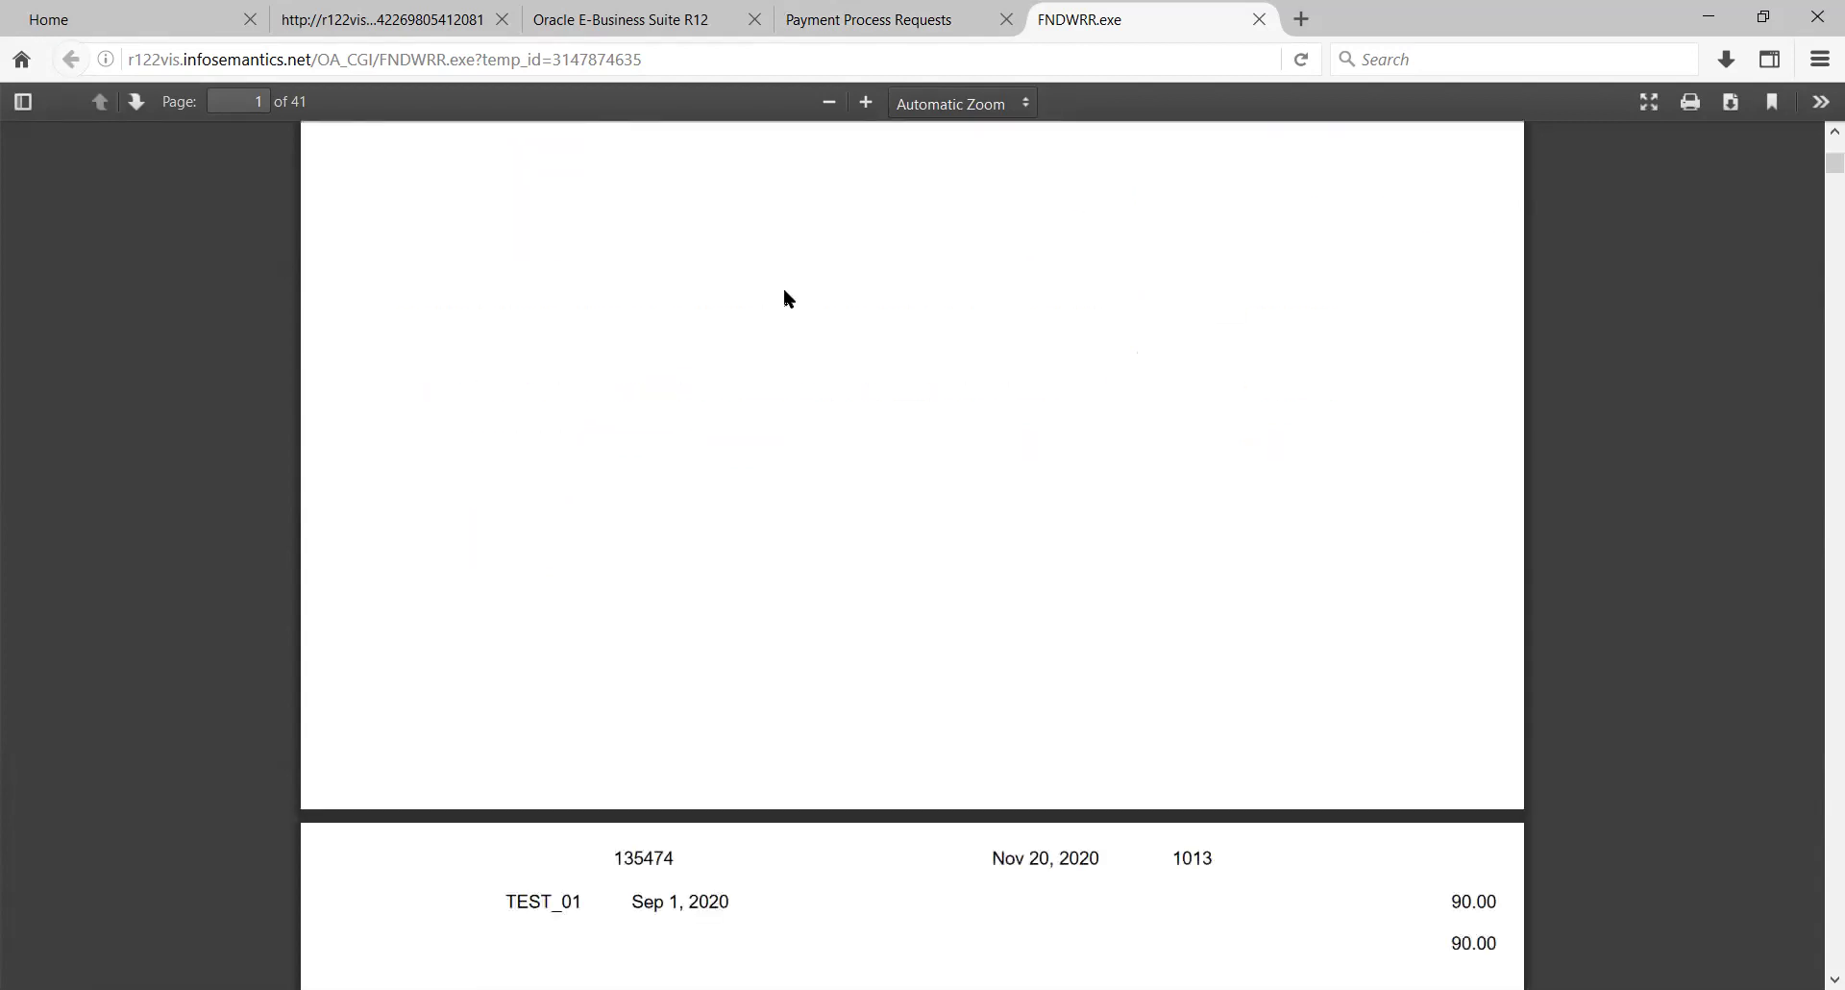
scroll(790, 291, "up", 3)
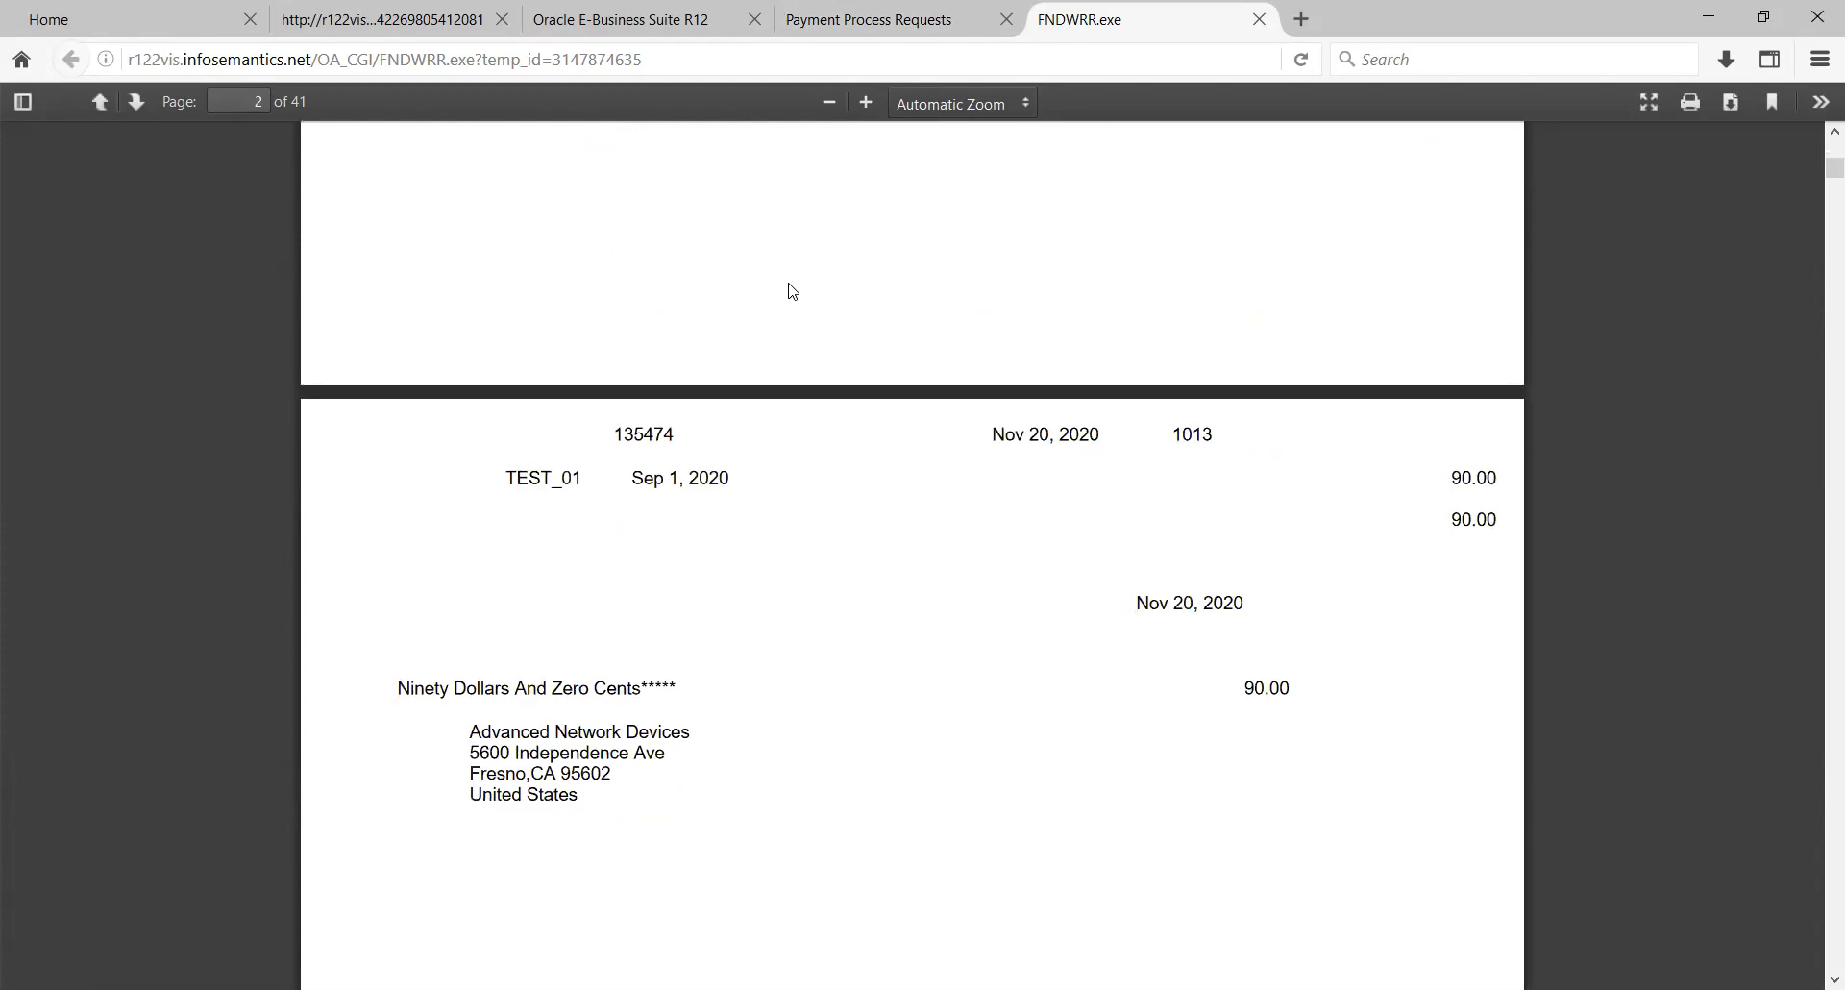
scroll(792, 290, "up", 15)
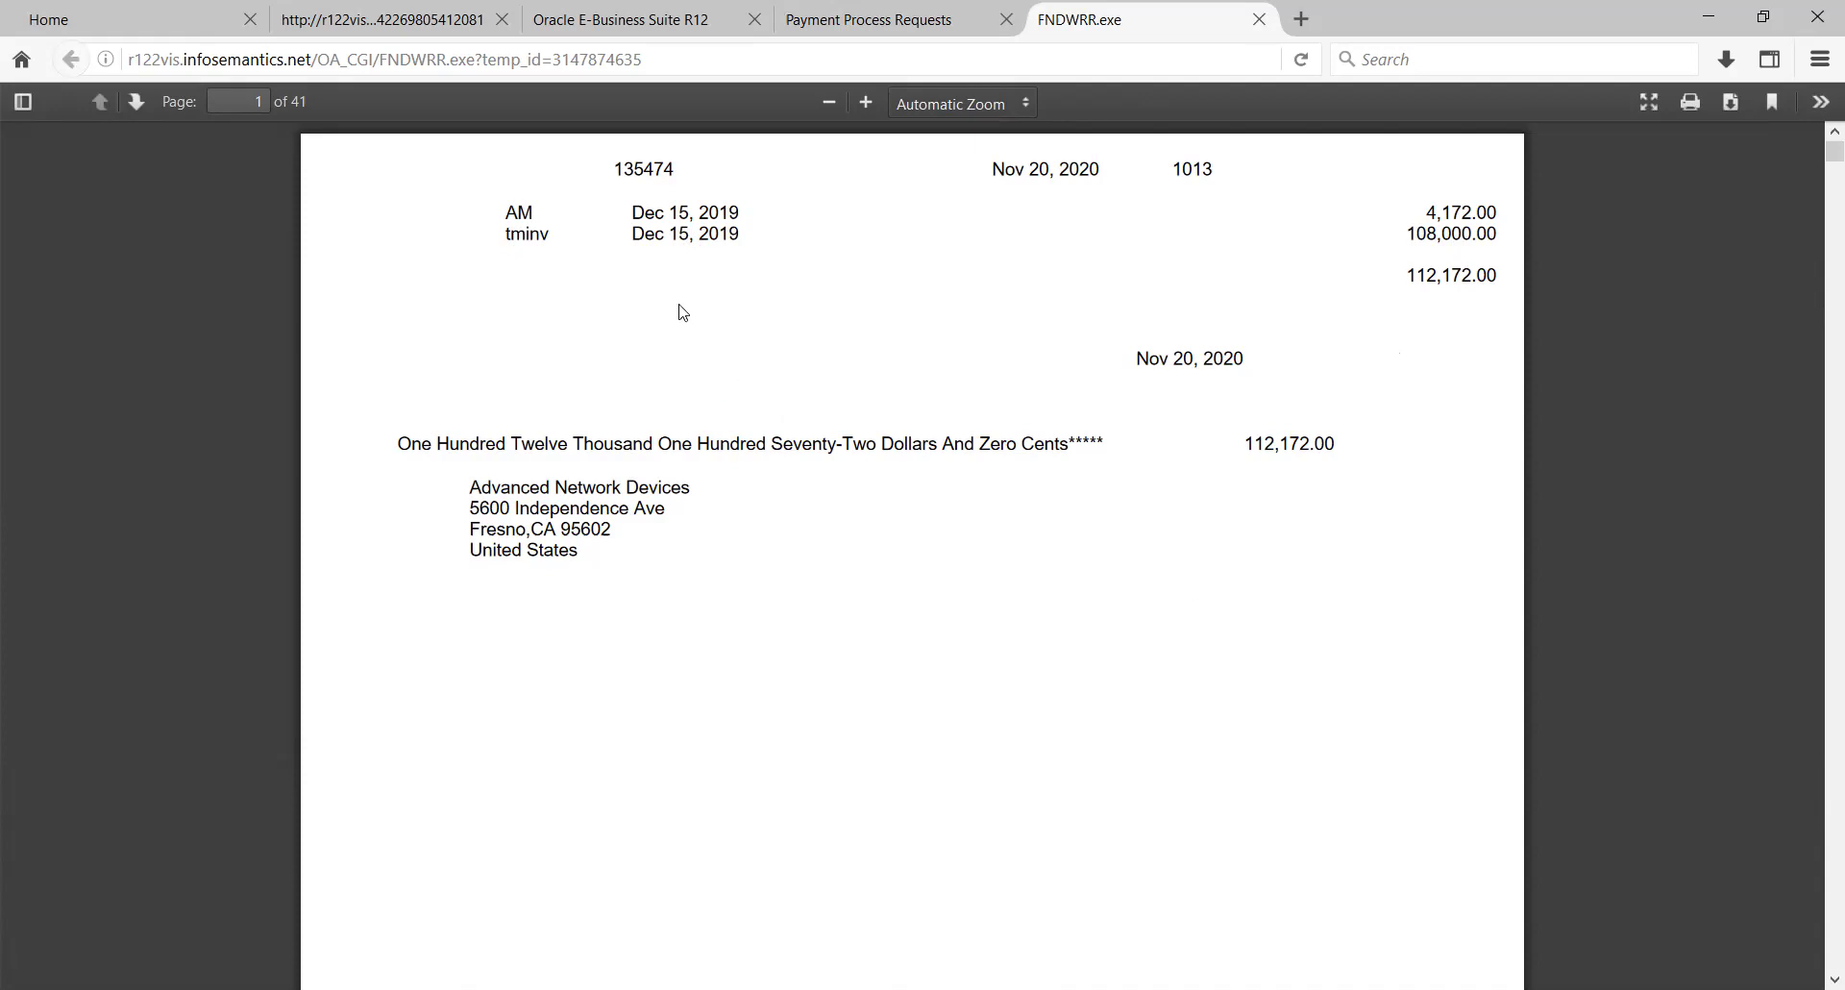
- Scroll the printed checks PDF to page 4, then switch back to Oracle Applications
scroll(537, 362, "down", 5)
scroll(538, 362, "down", 10)
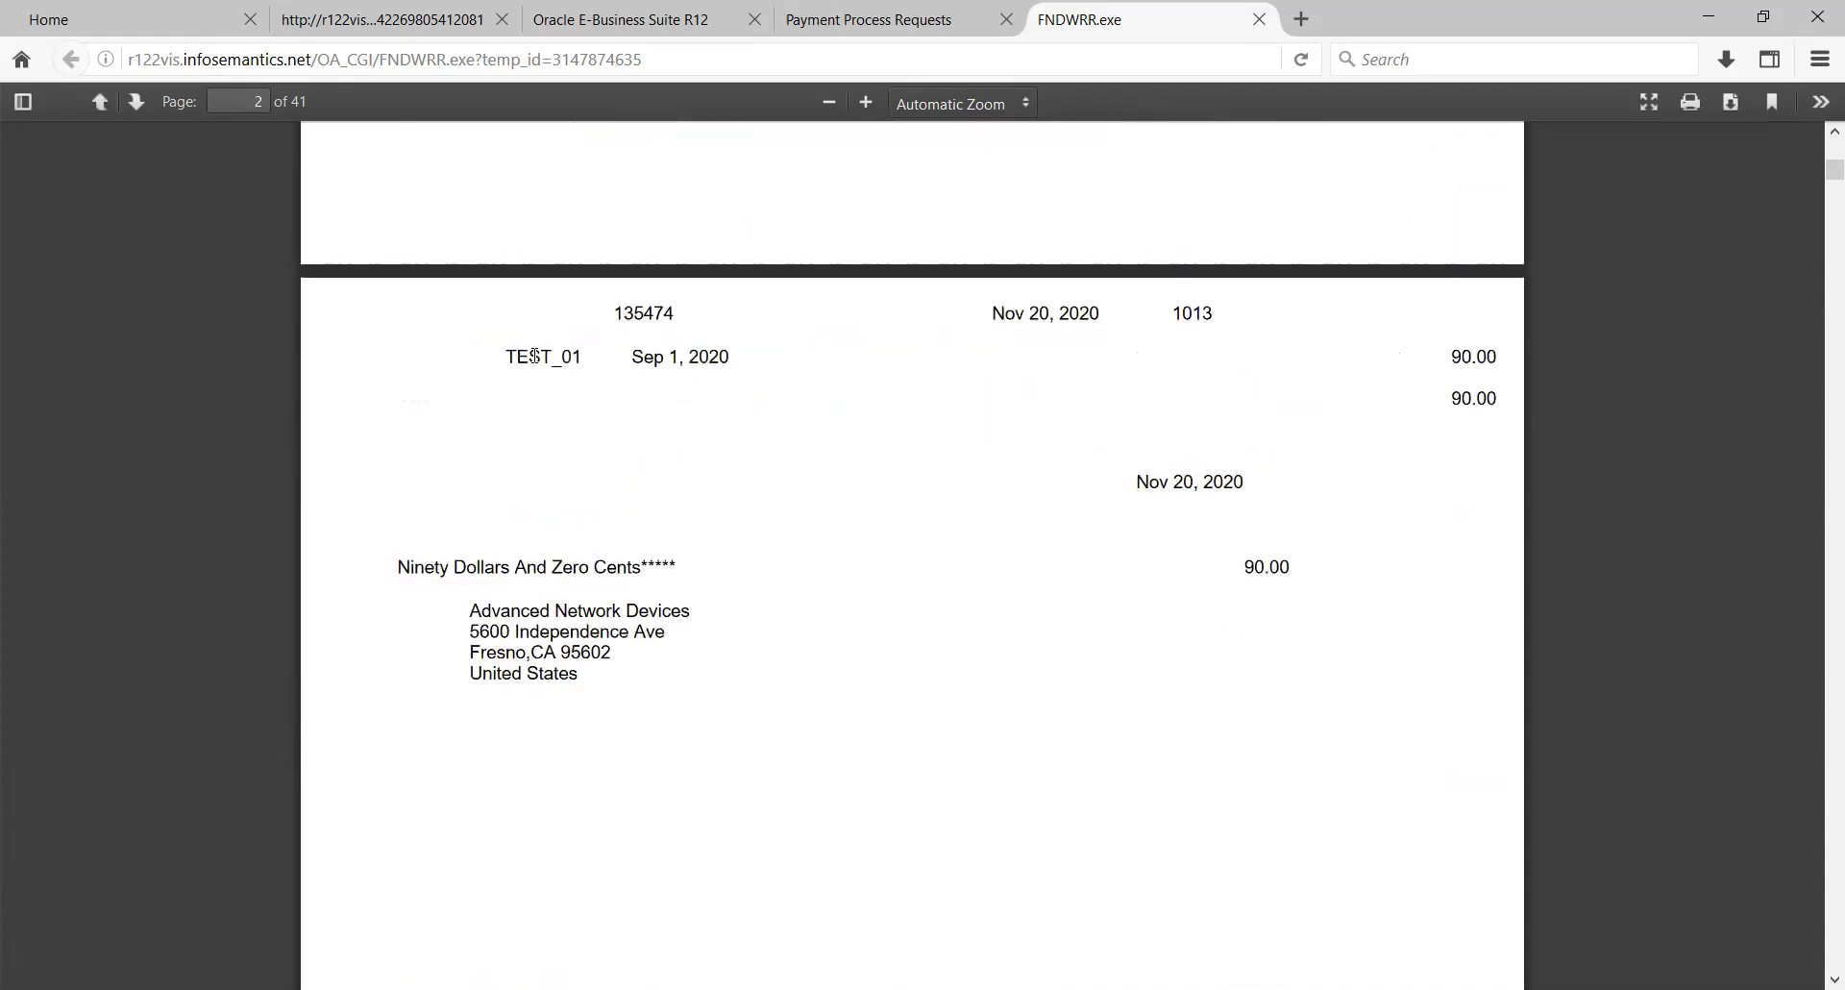
scroll(535, 356, "down", 2)
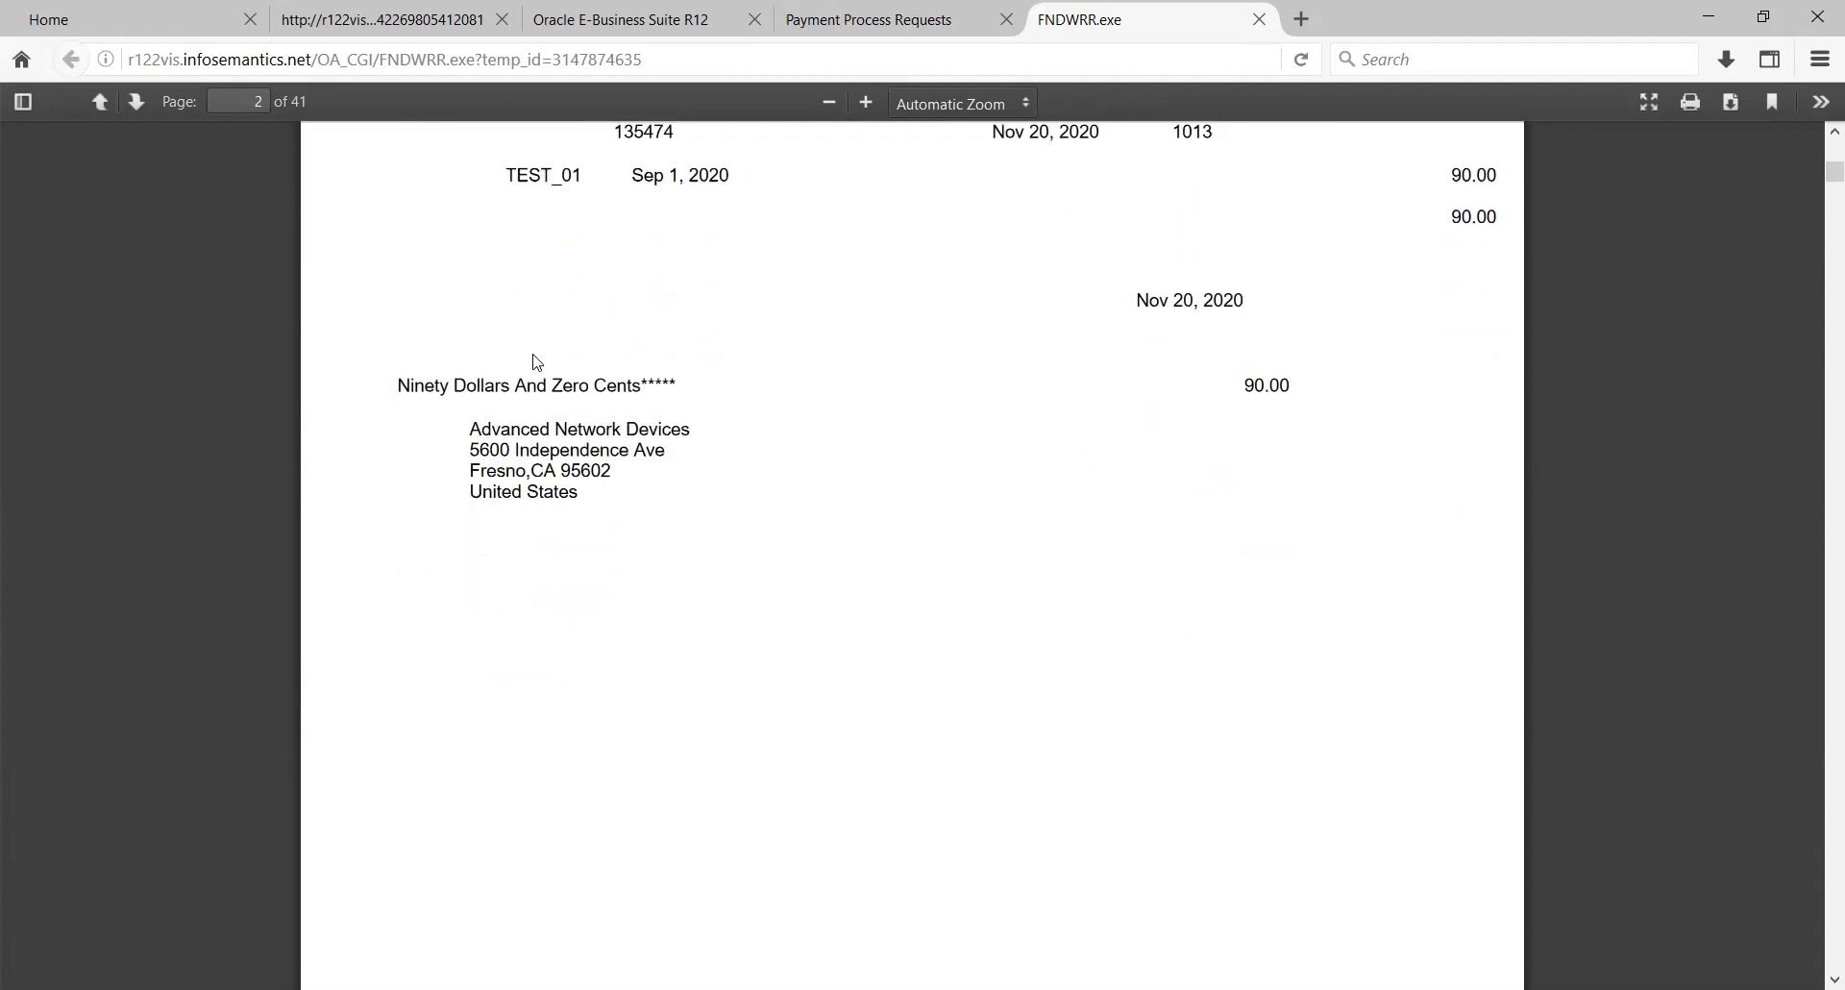
scroll(537, 362, "down", 5)
scroll(537, 362, "down", 8)
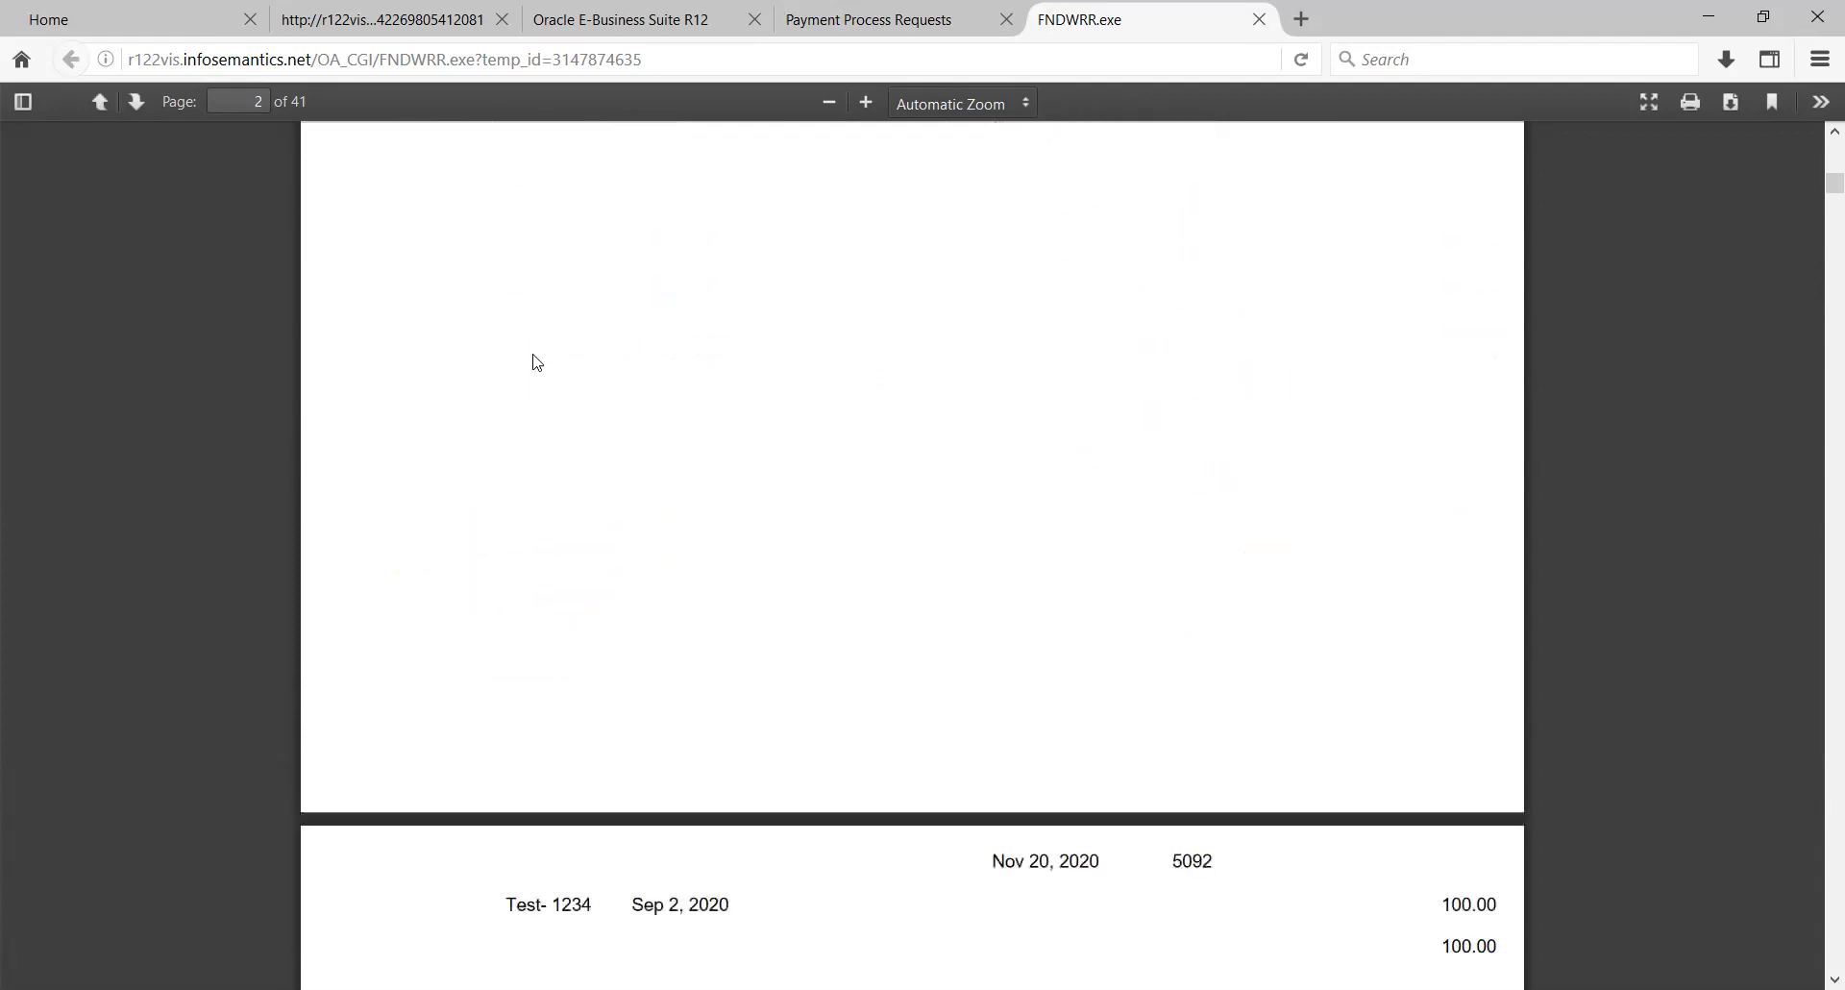
scroll(537, 362, "down", 3)
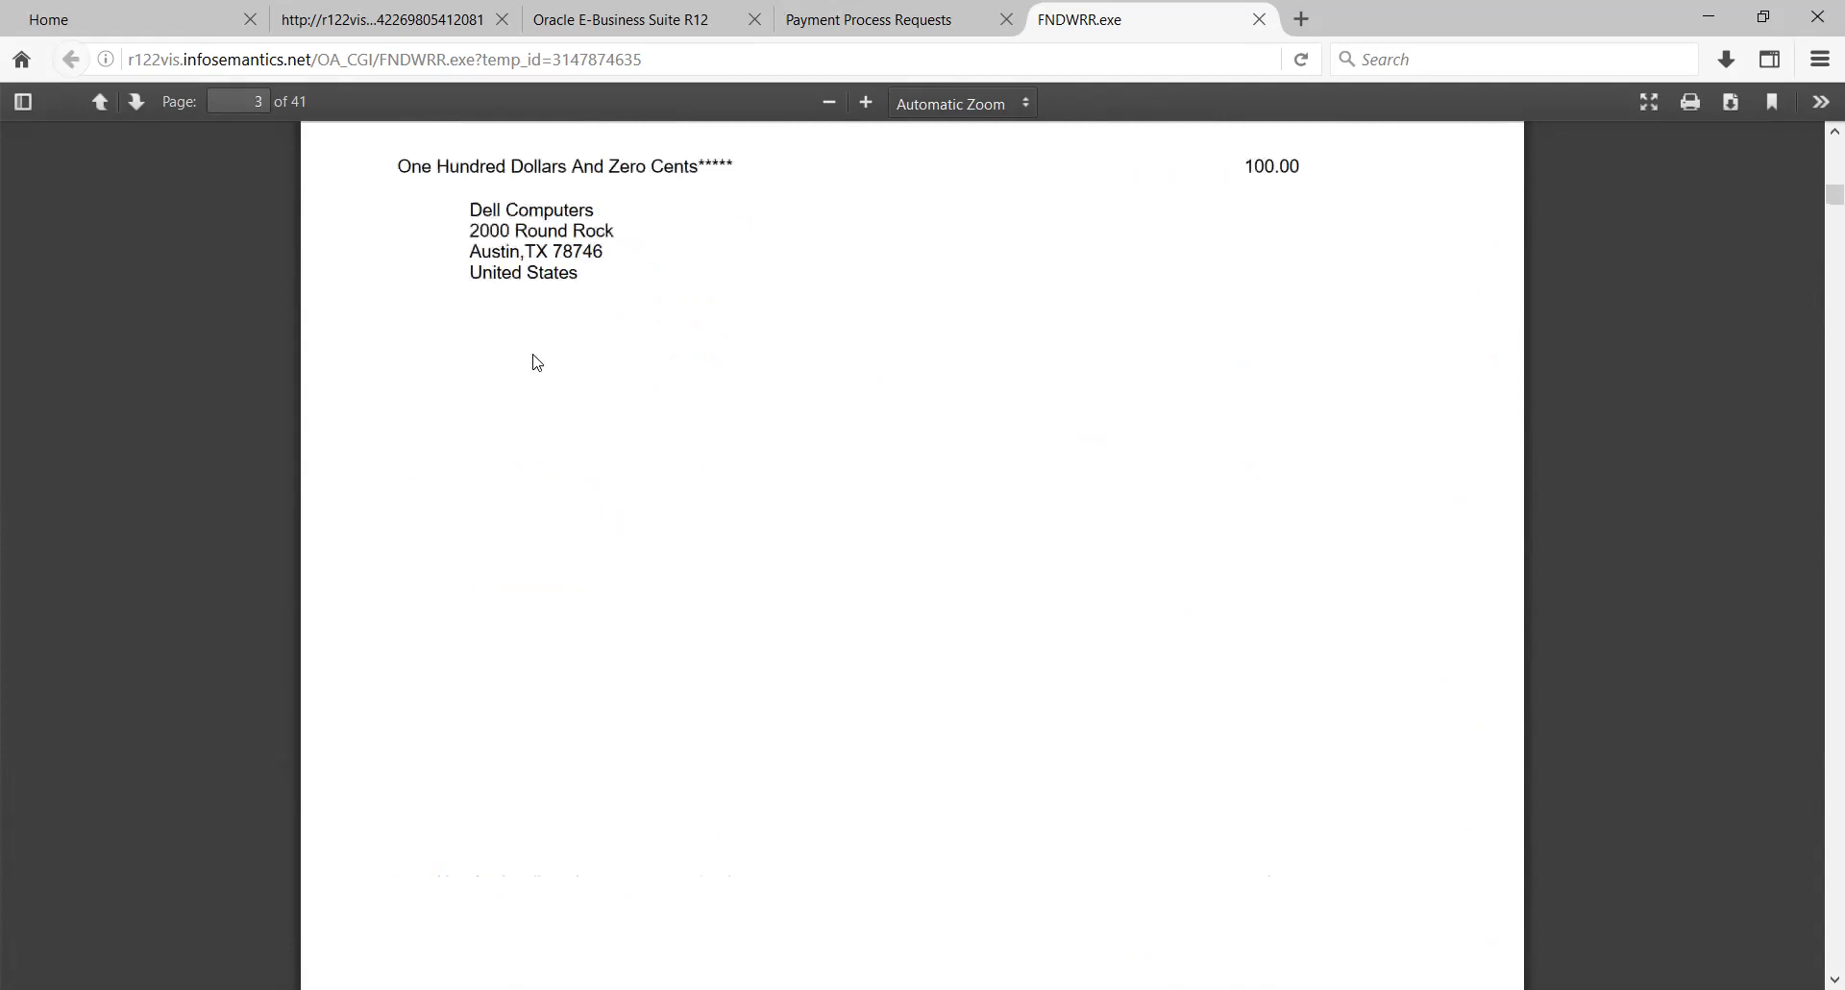
scroll(538, 362, "down", 8)
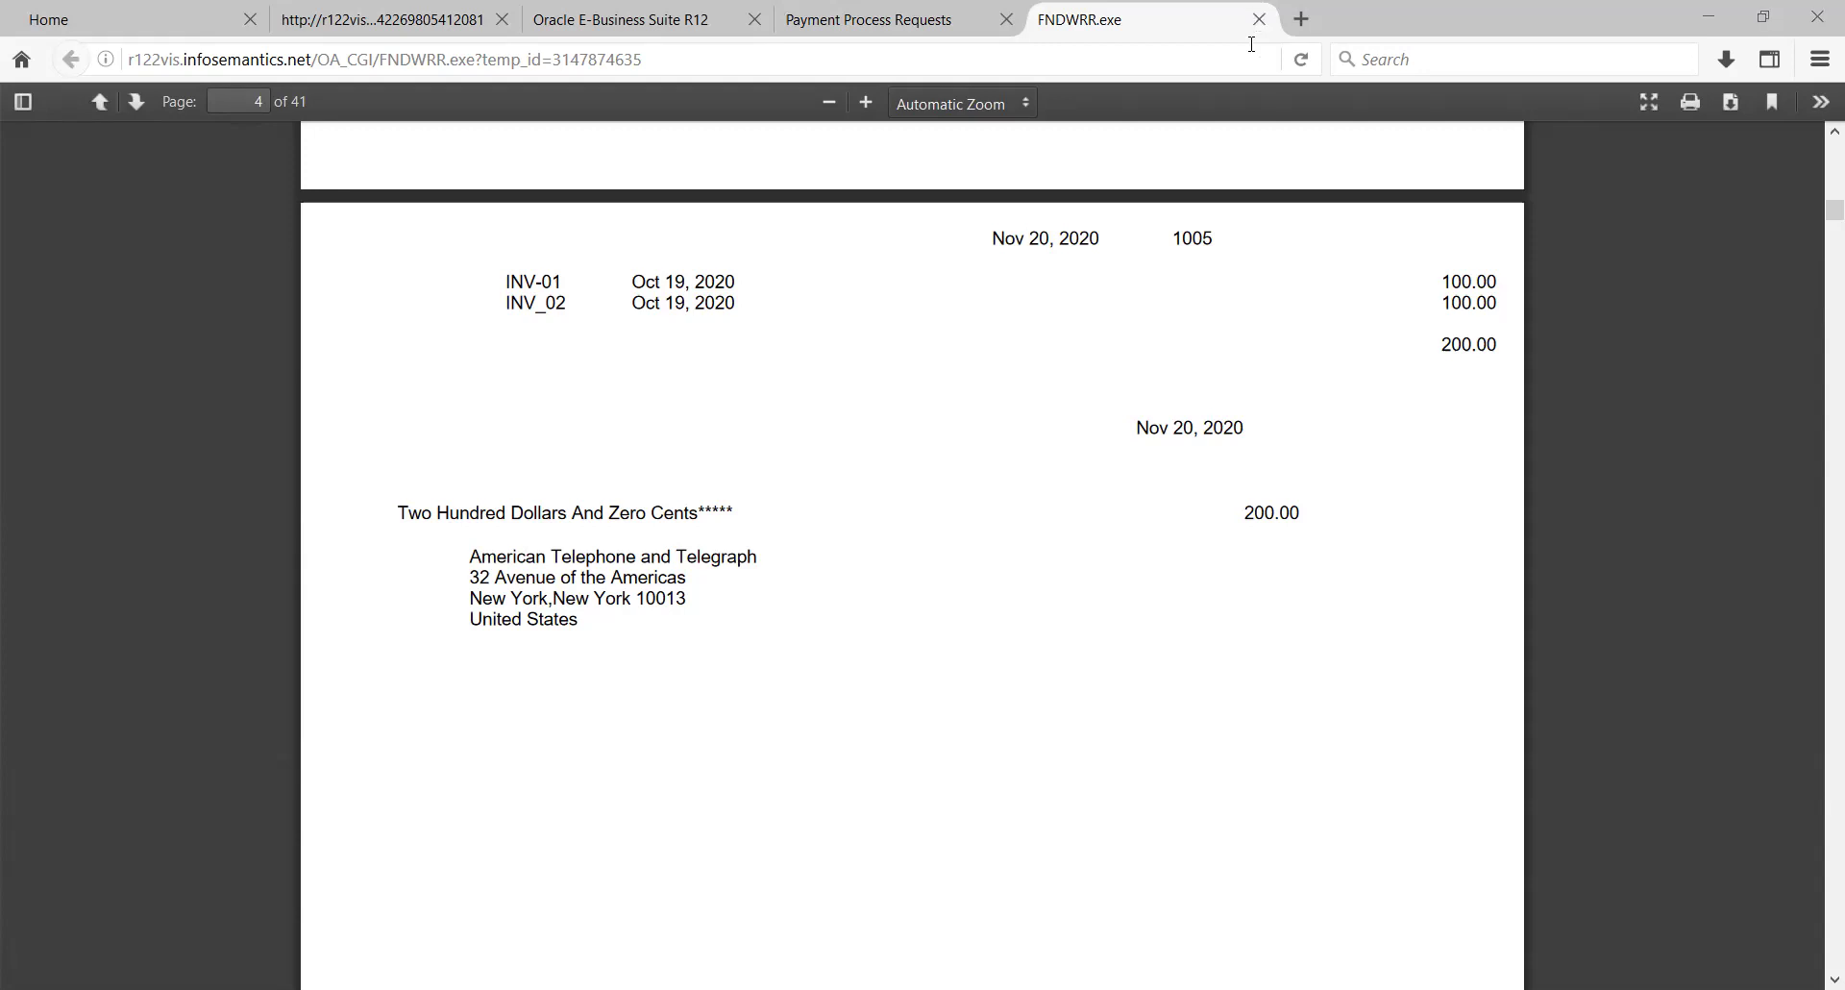
key("alt+Tab")
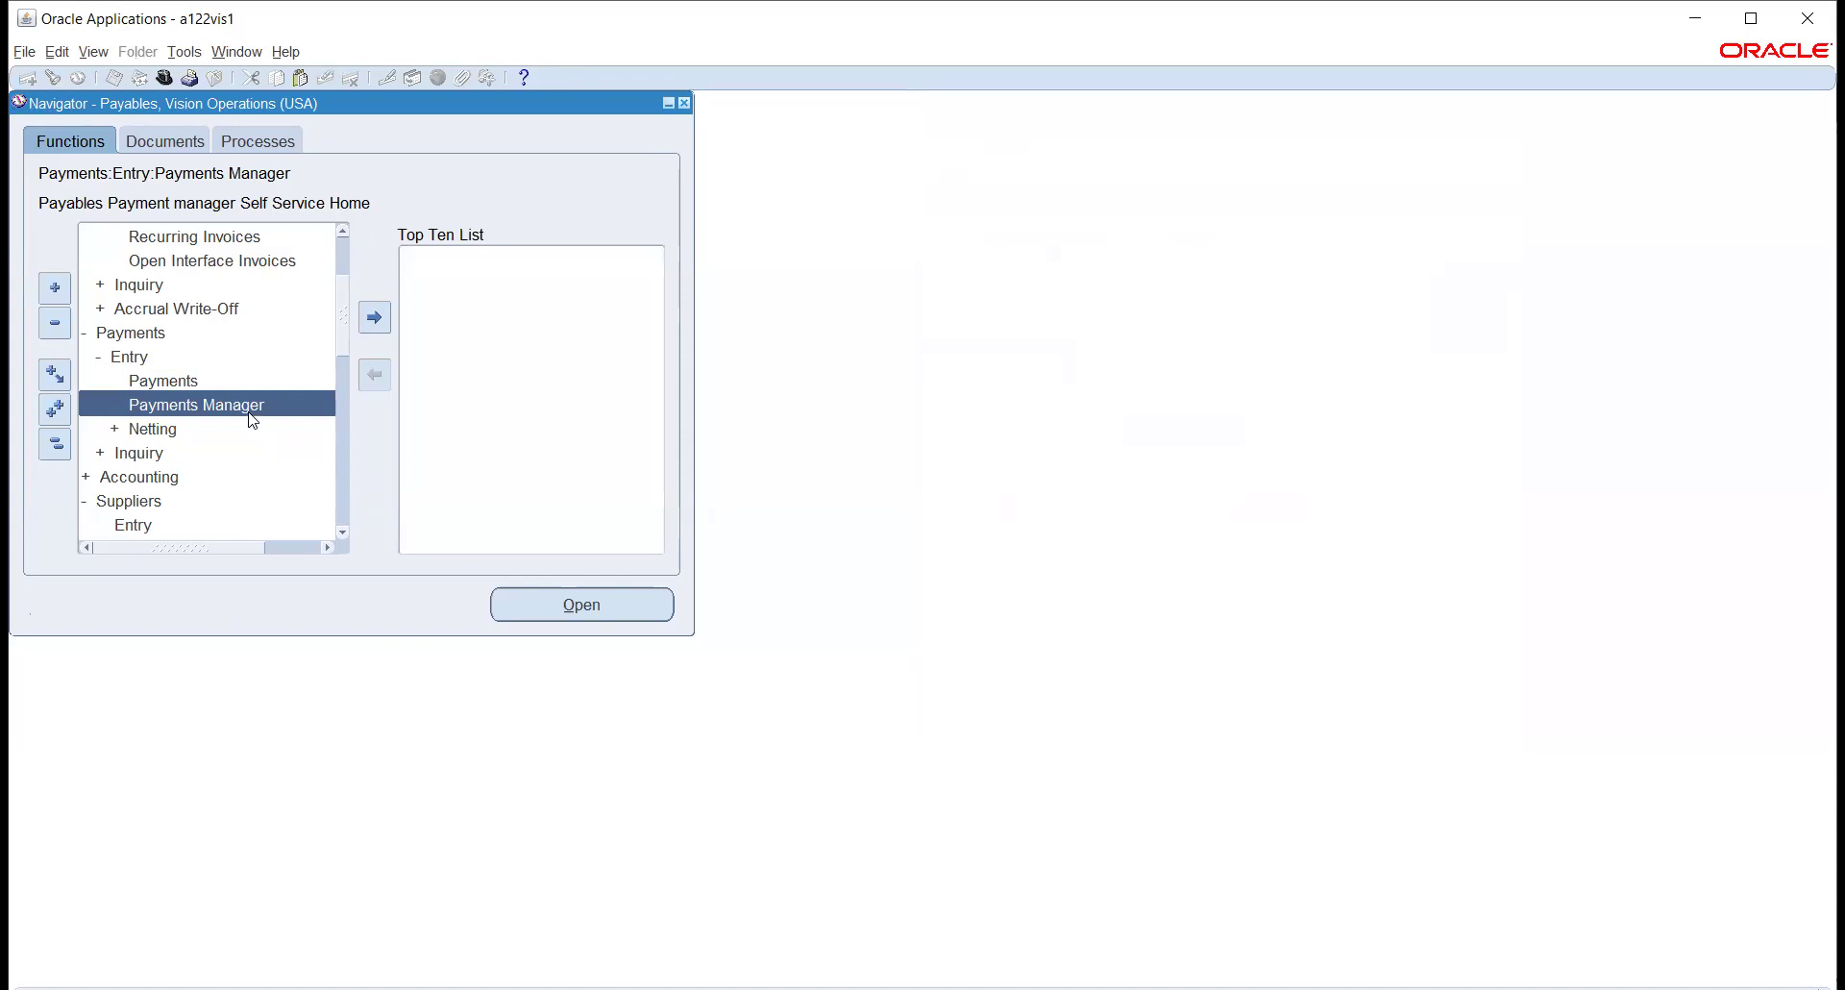
- Choose Recurring Invoices under Invoices > Entry in the Payables Navigator
scroll(194, 382, "down", 3)
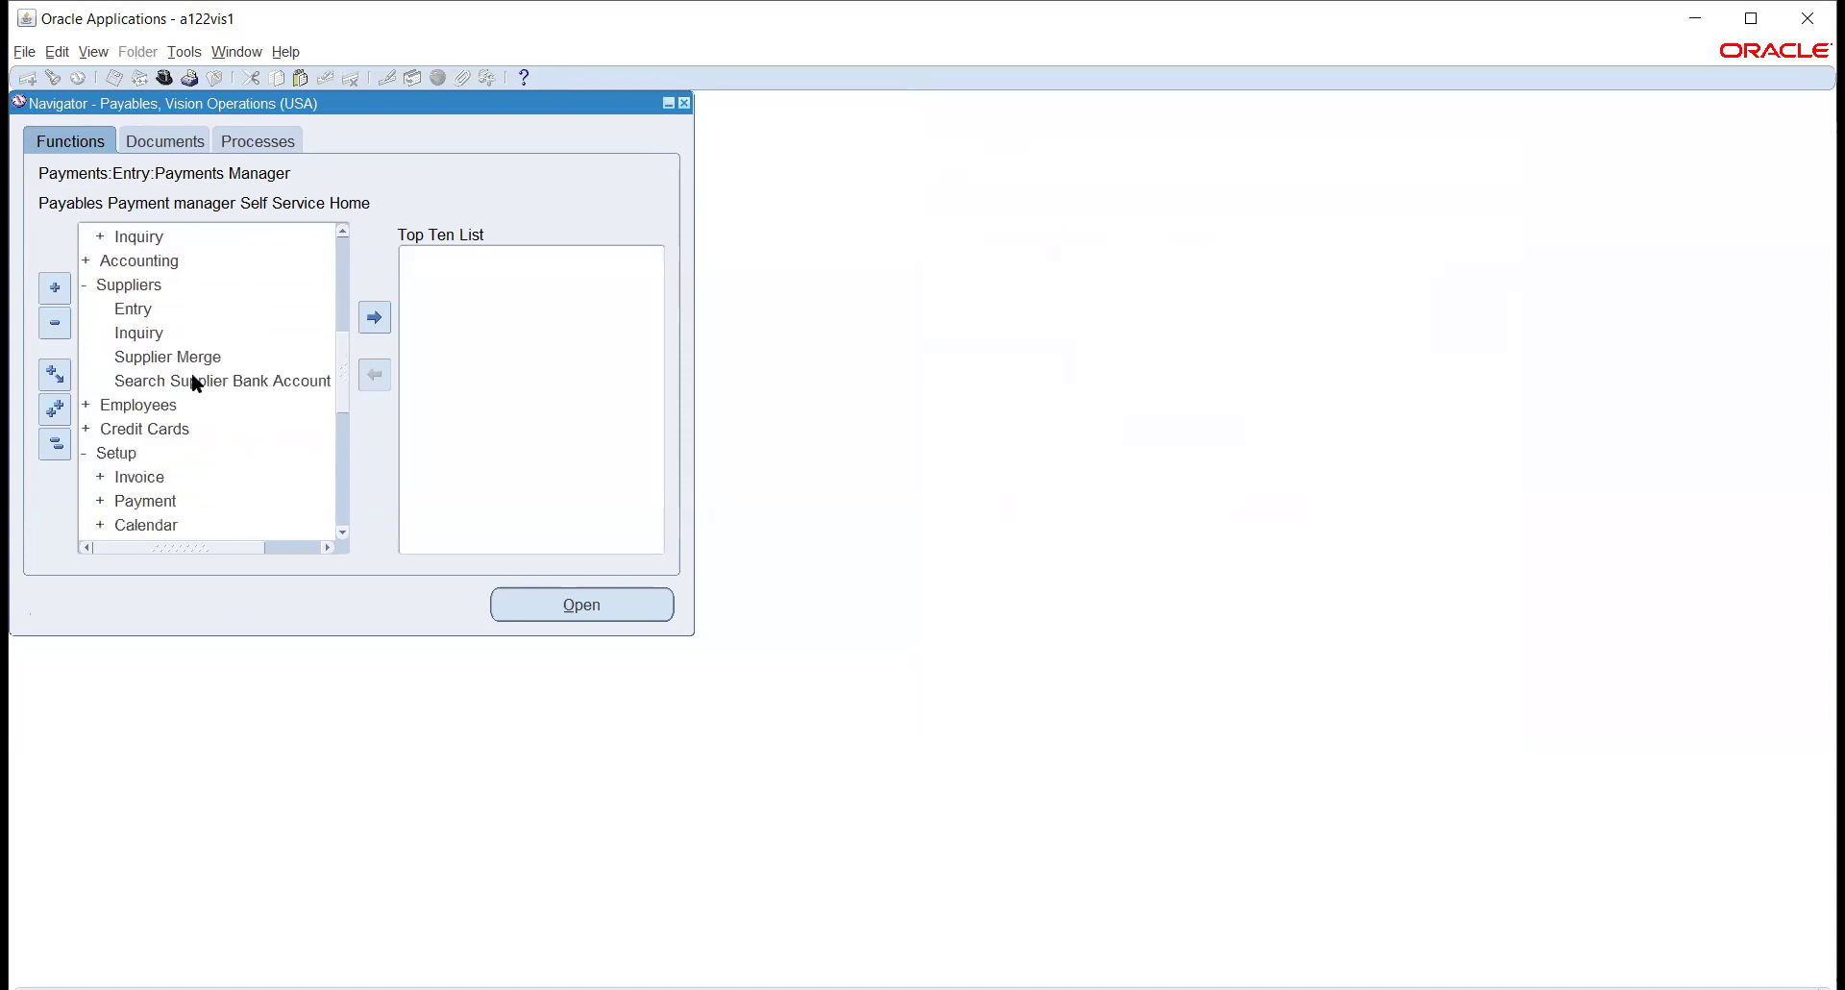
scroll(192, 374, "down", 1)
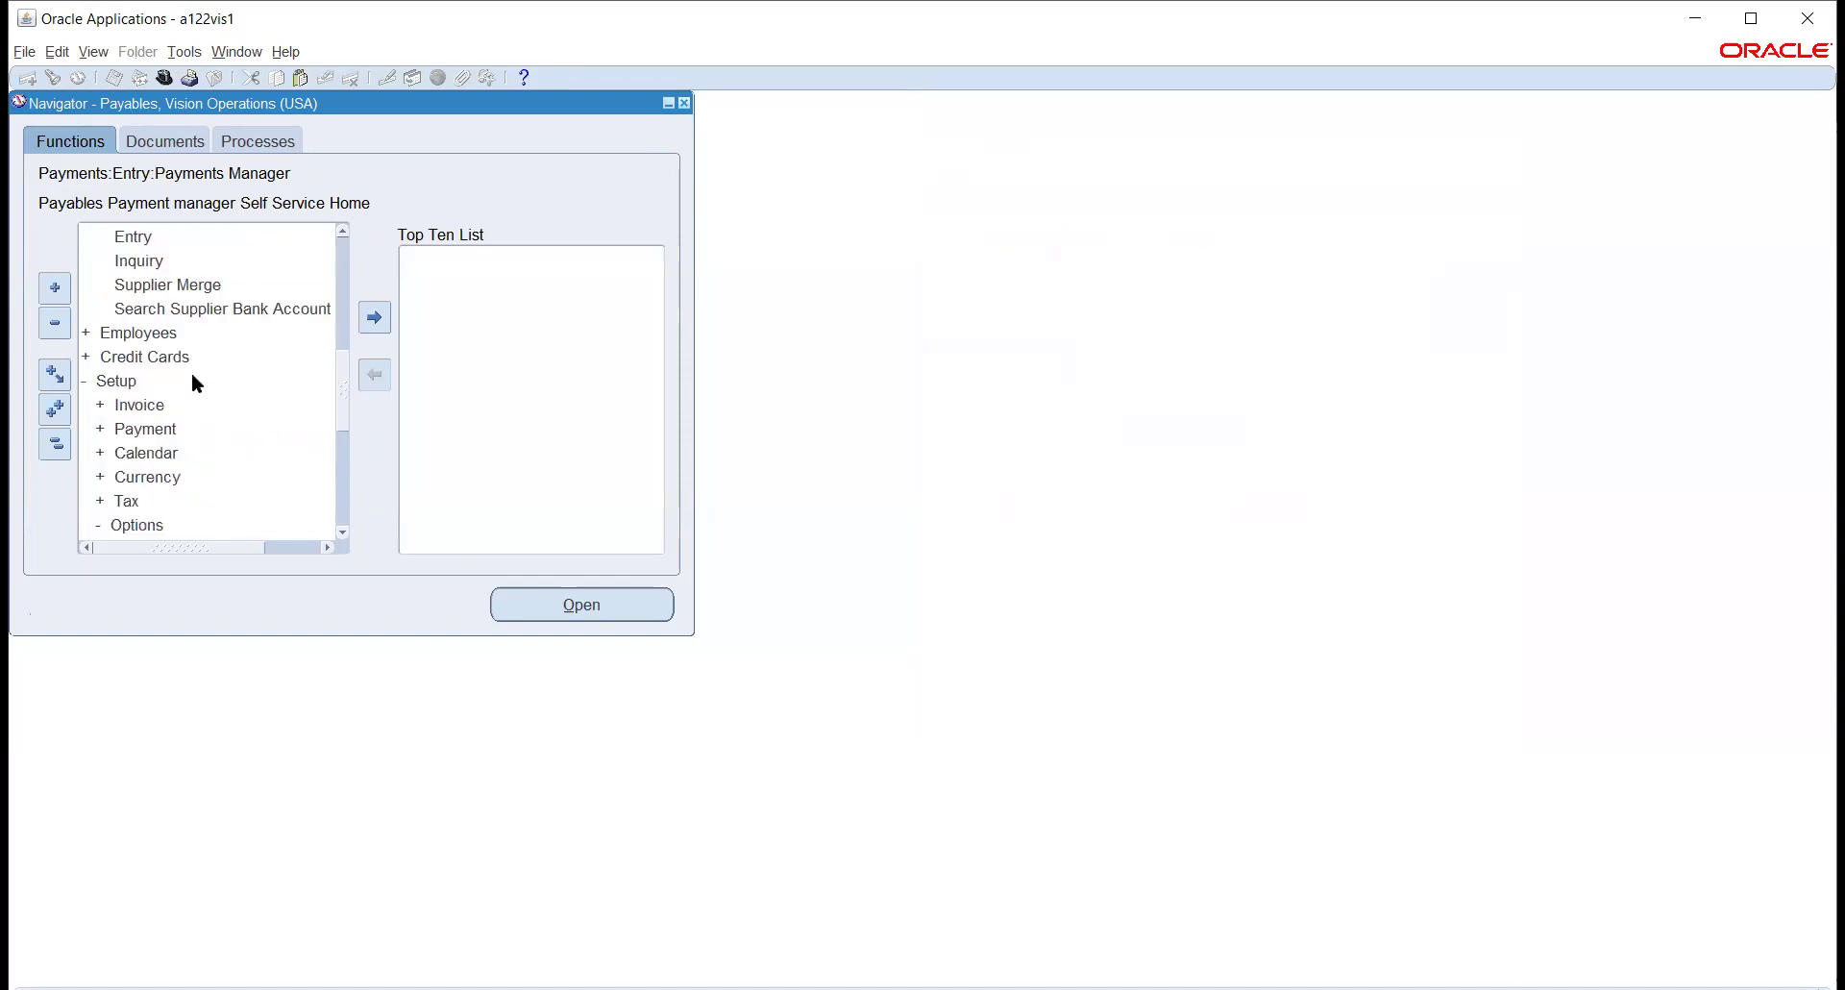
scroll(192, 375, "up", 6)
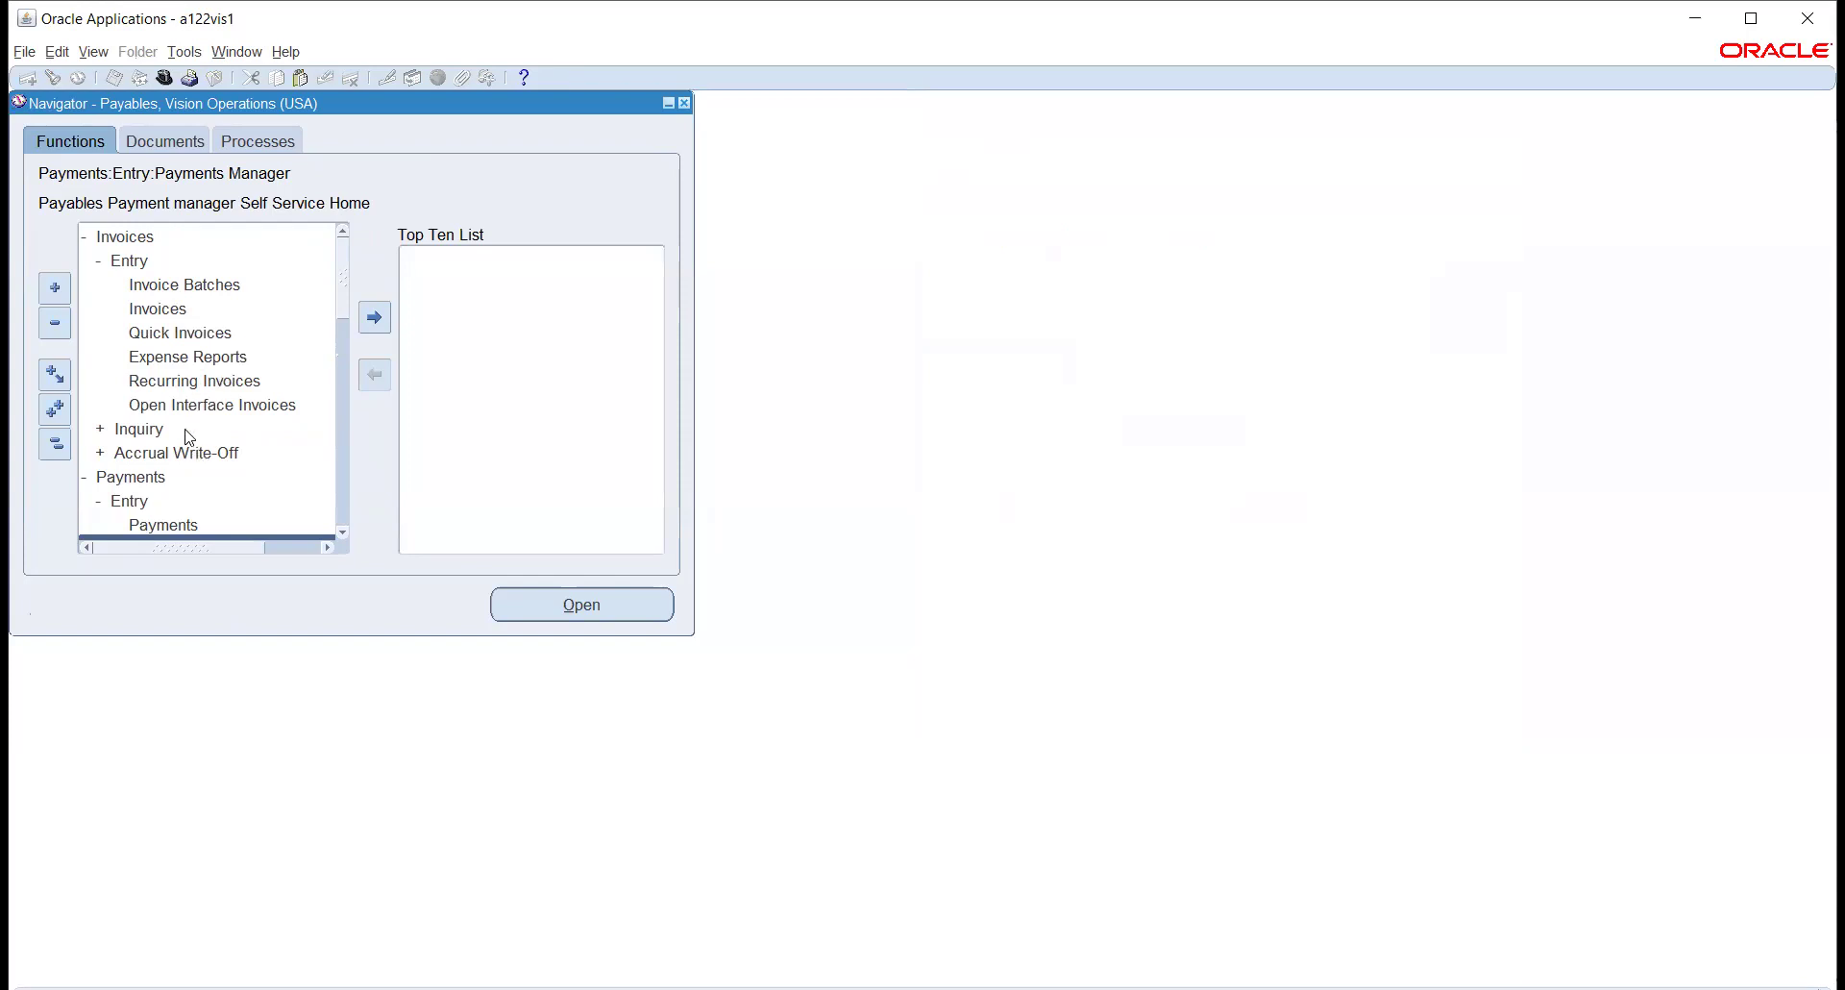
scroll(179, 386, "down", 3)
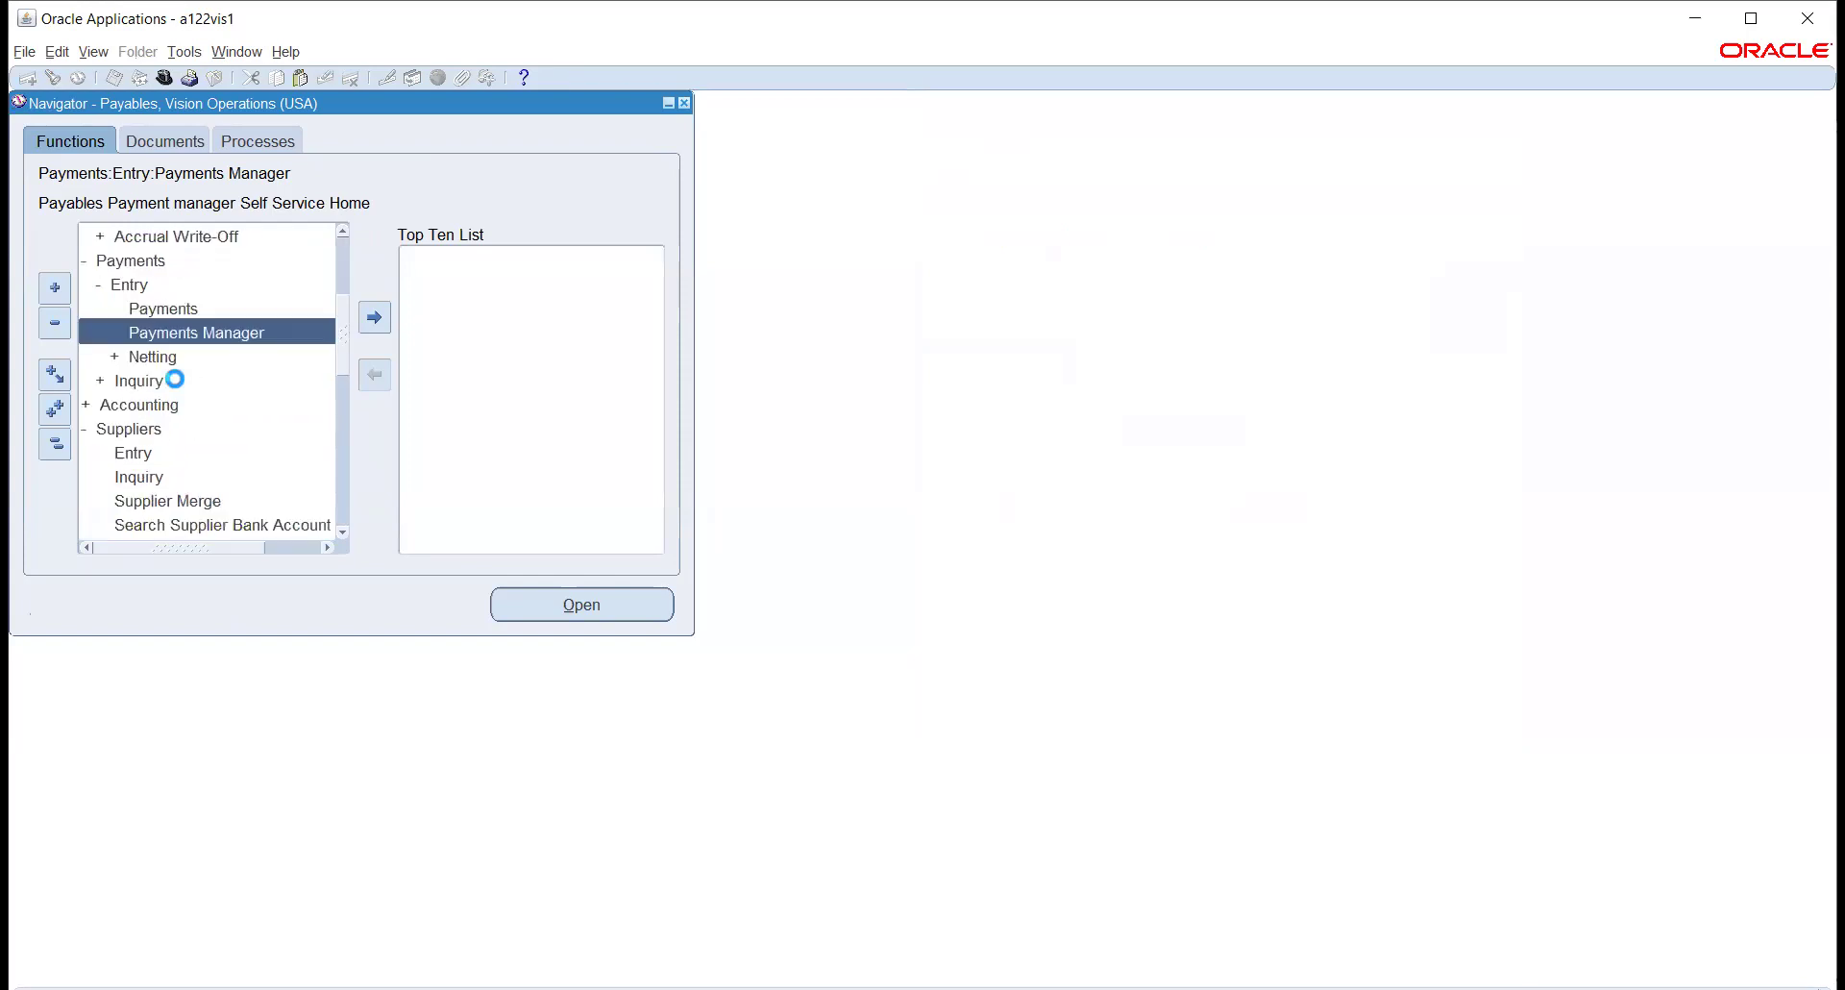
scroll(178, 383, "up", 3)
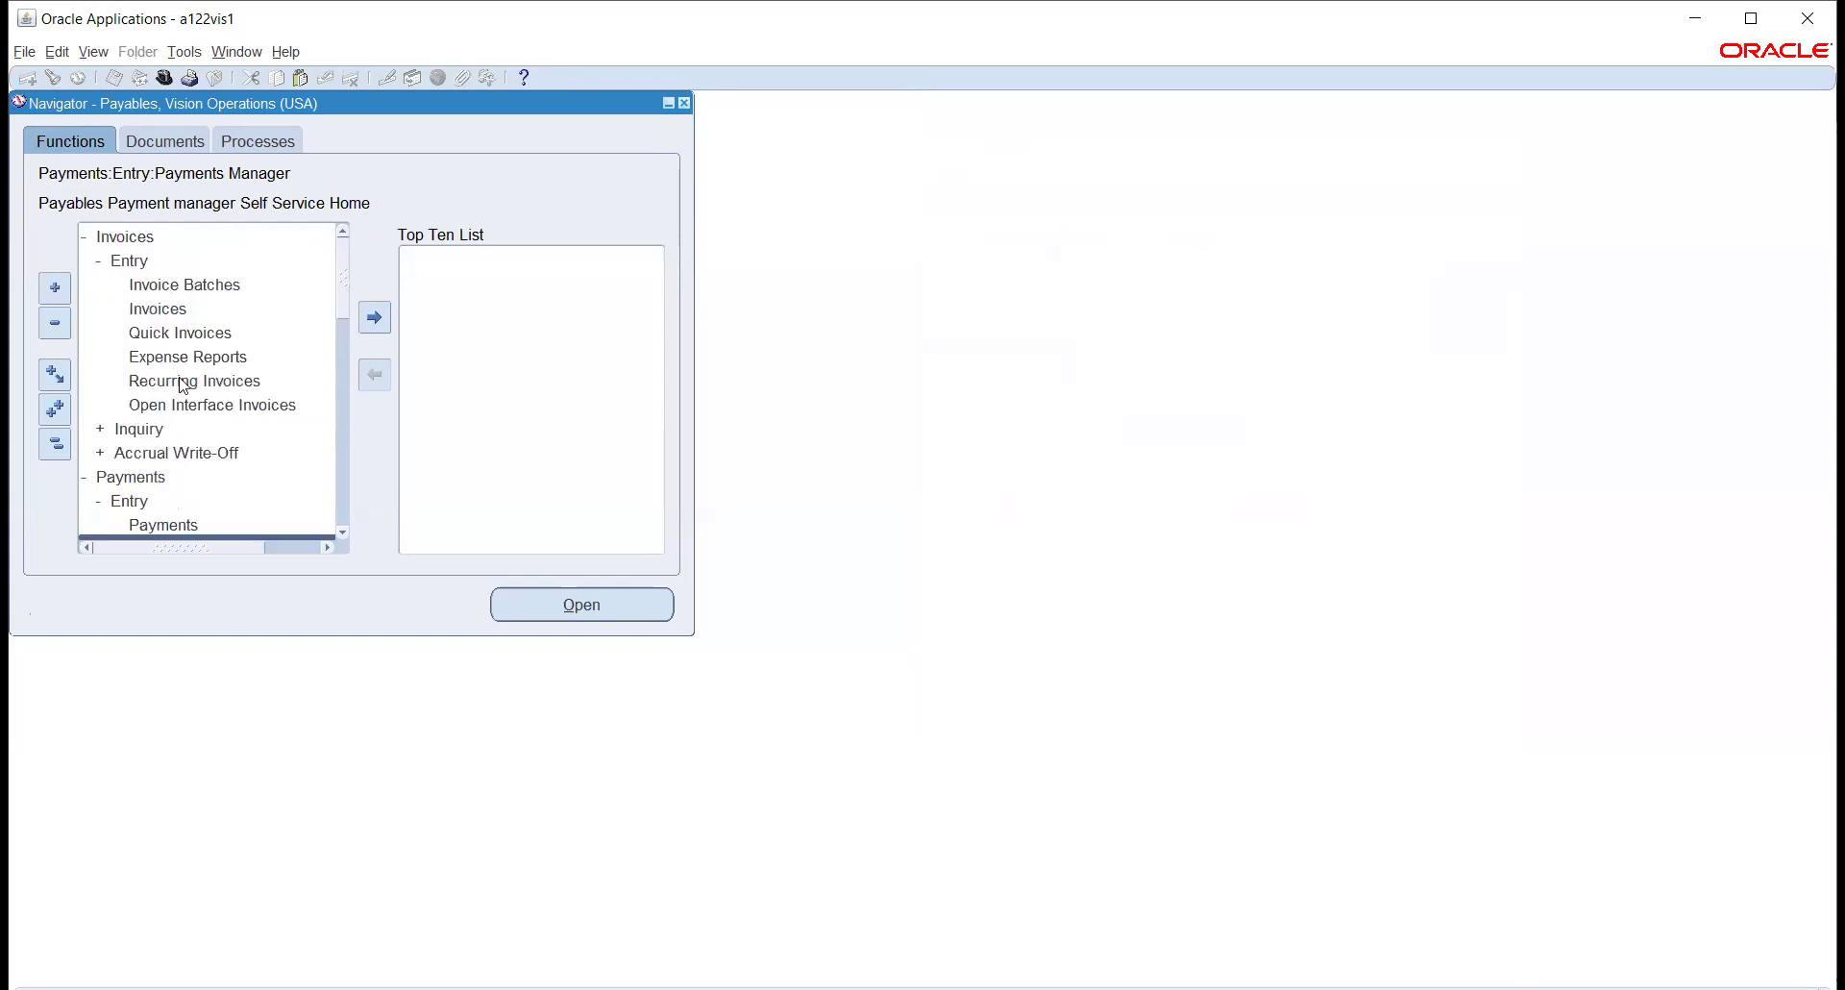
left_click(182, 381)
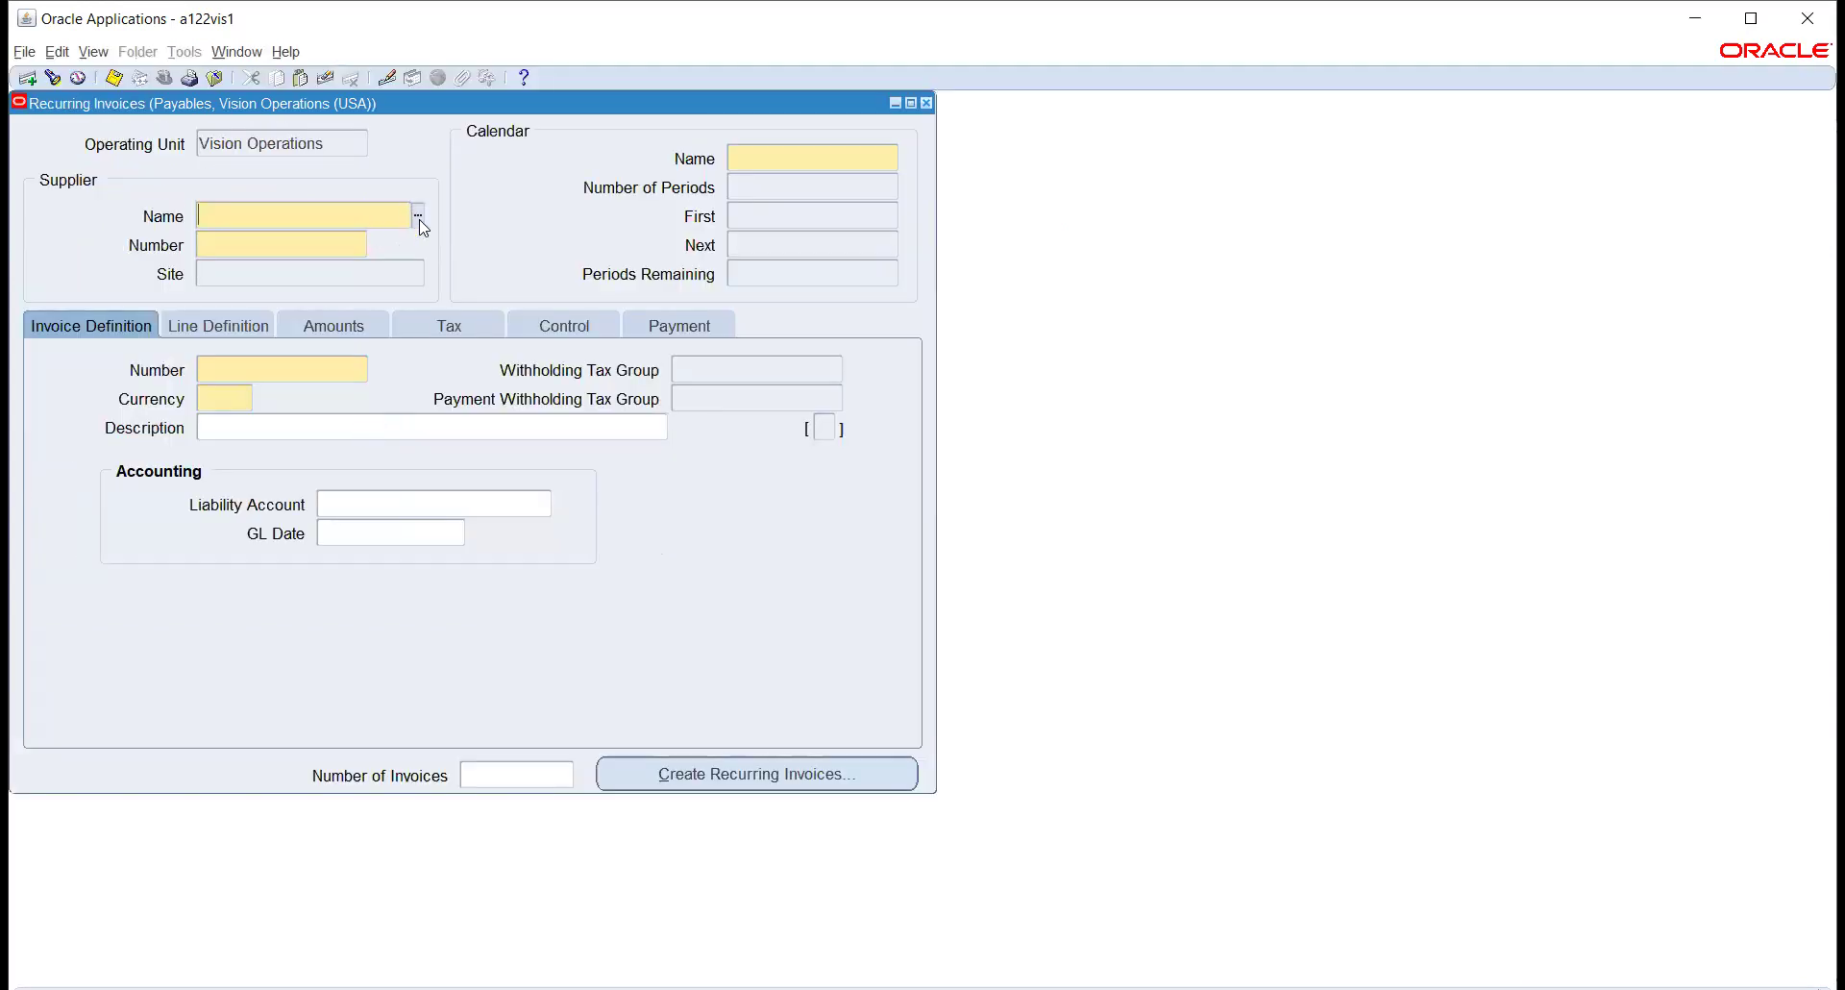
- Search the supplier list for 'creat' and select Create supplier
key("ctrl+l")
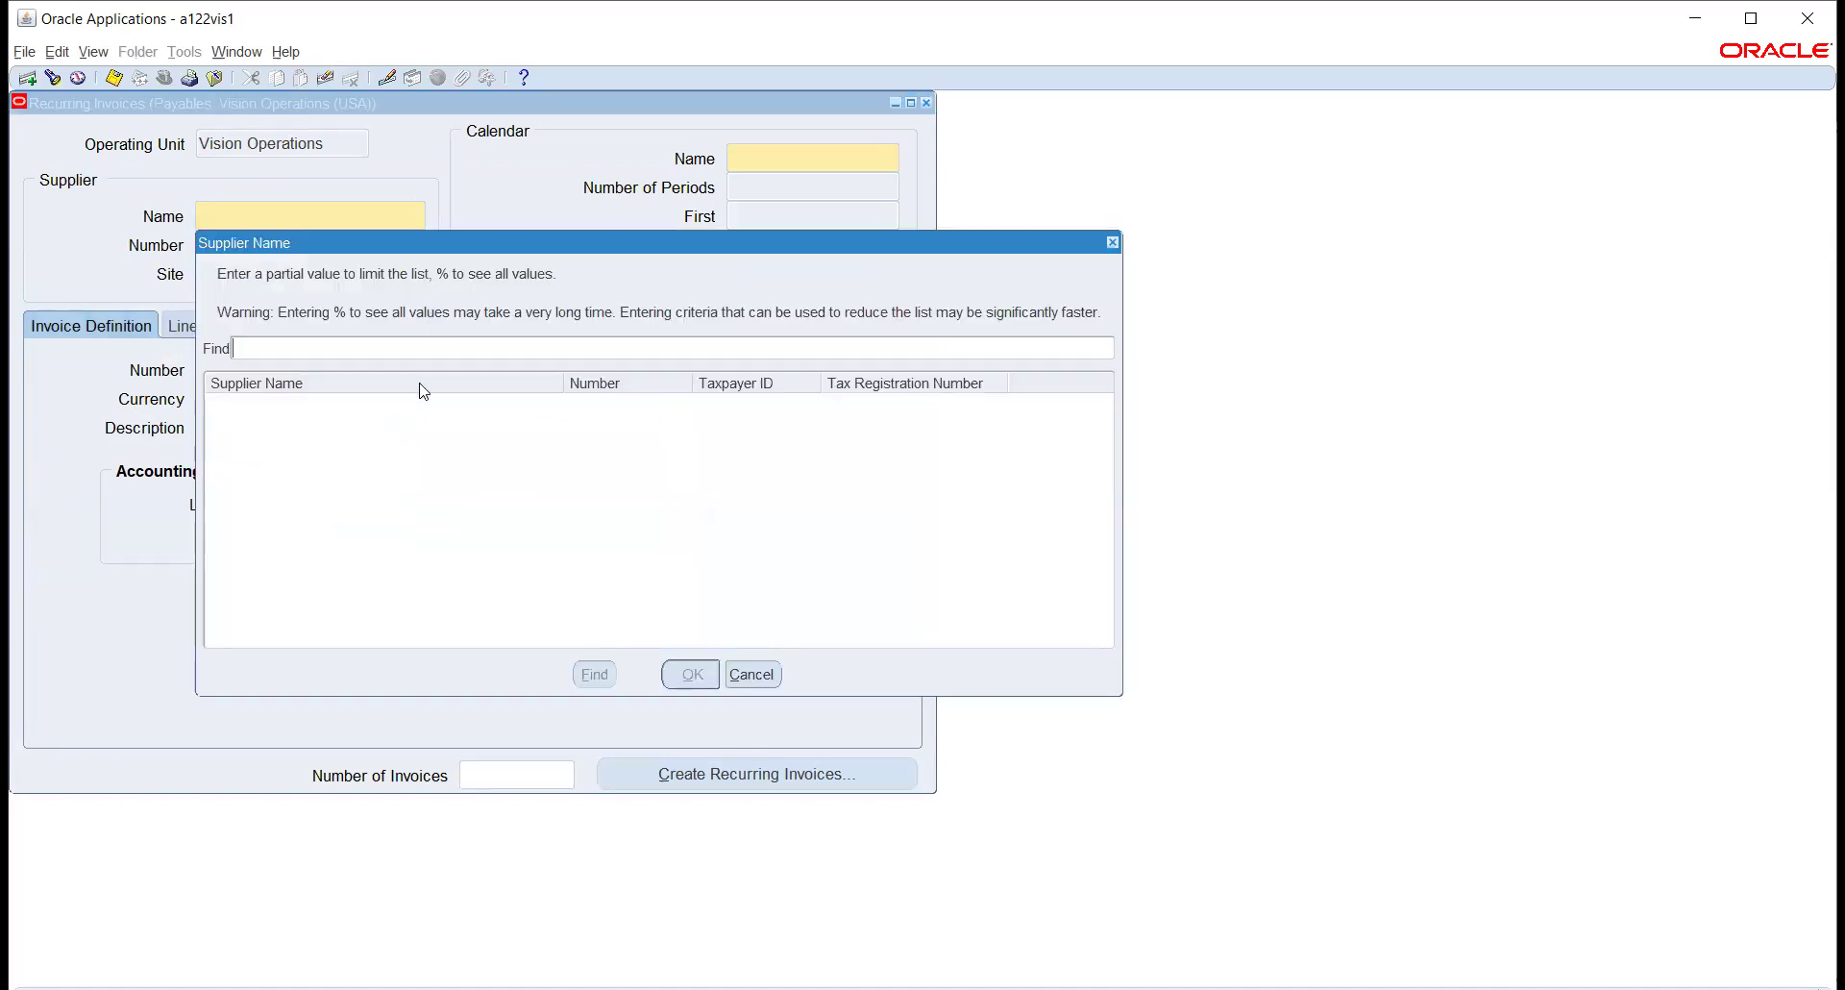
type("creat")
left_click(594, 673)
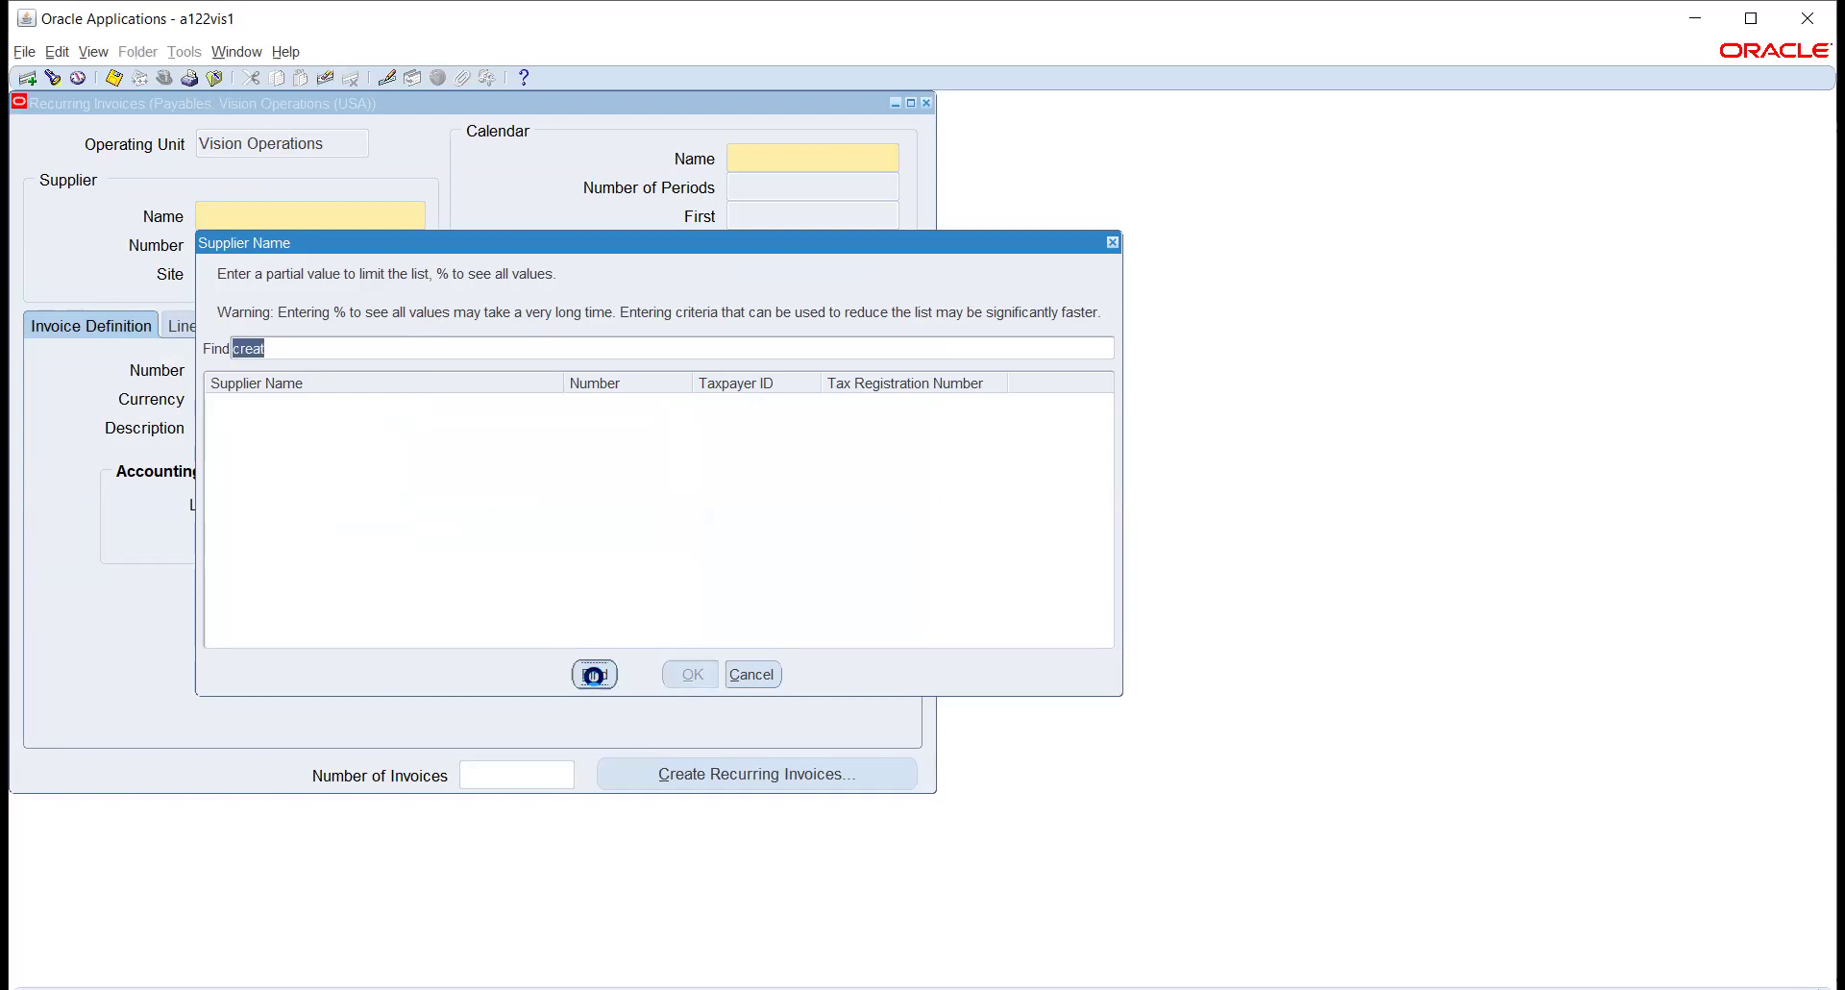
left_click(677, 673)
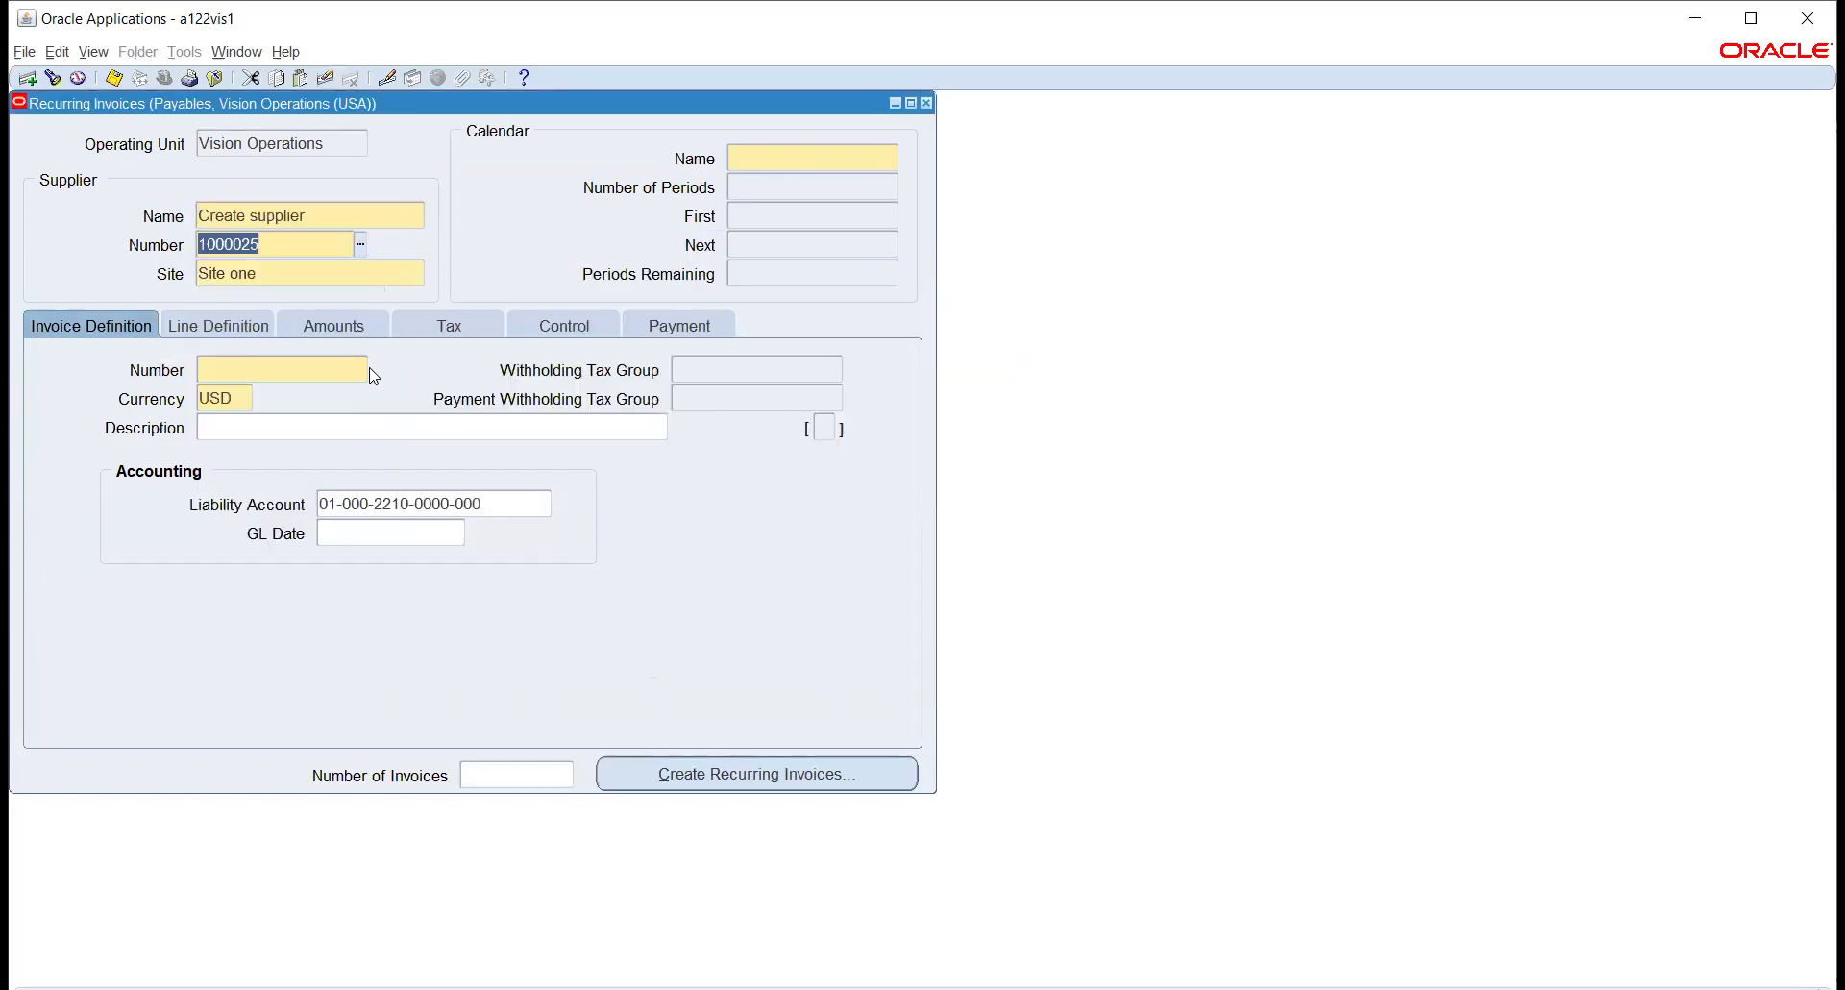
- Enter invoice number 980, keep USD currency, and bring up the Calendar Name list
left_click(333, 370)
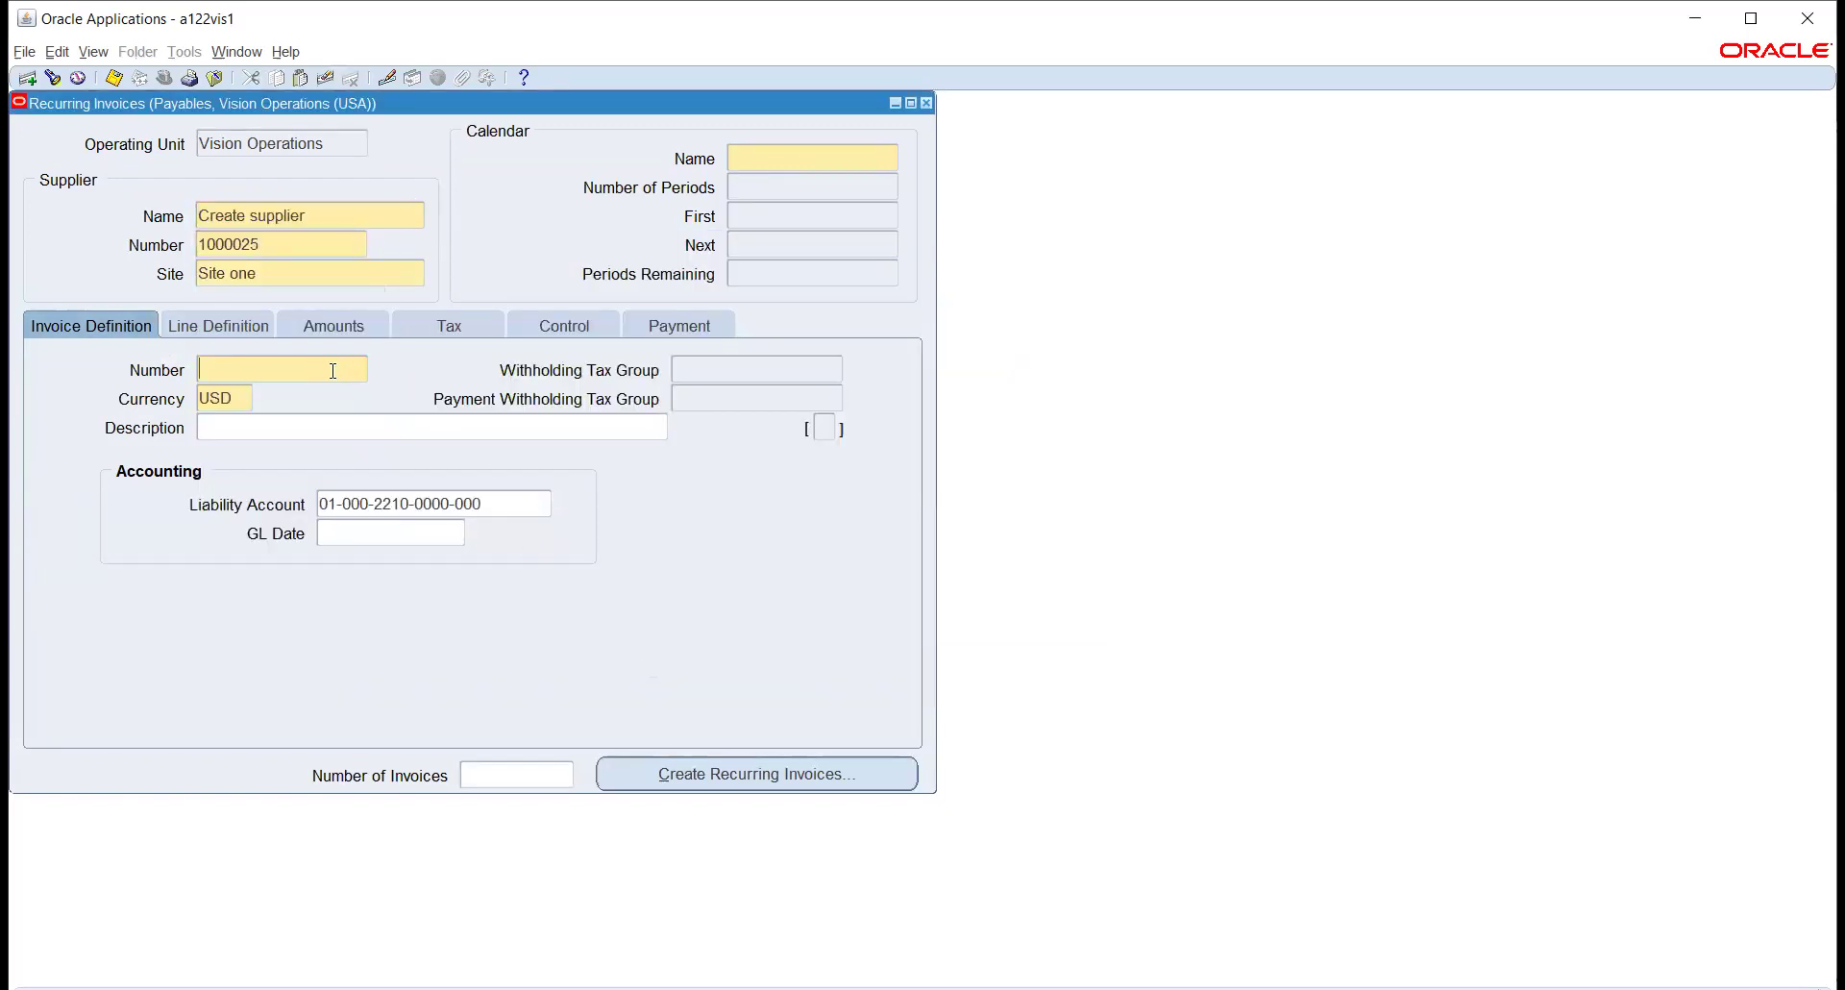
type("980")
key("Tab")
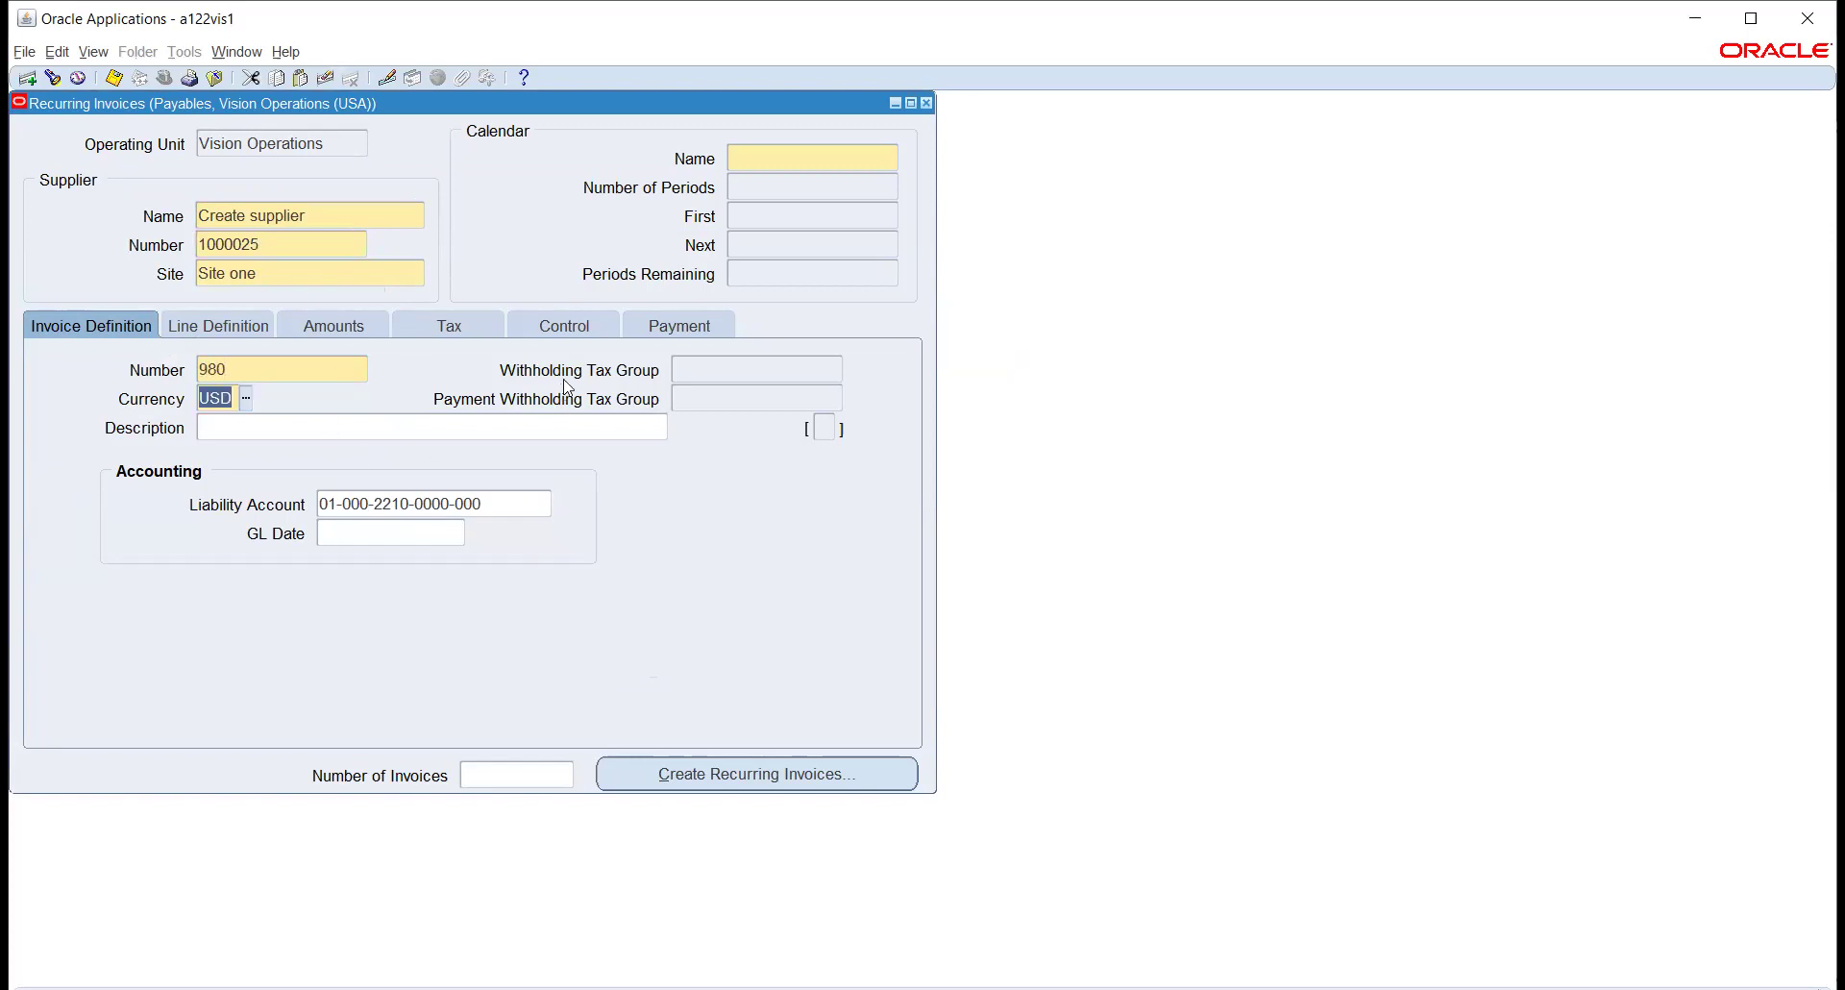
left_click(759, 159)
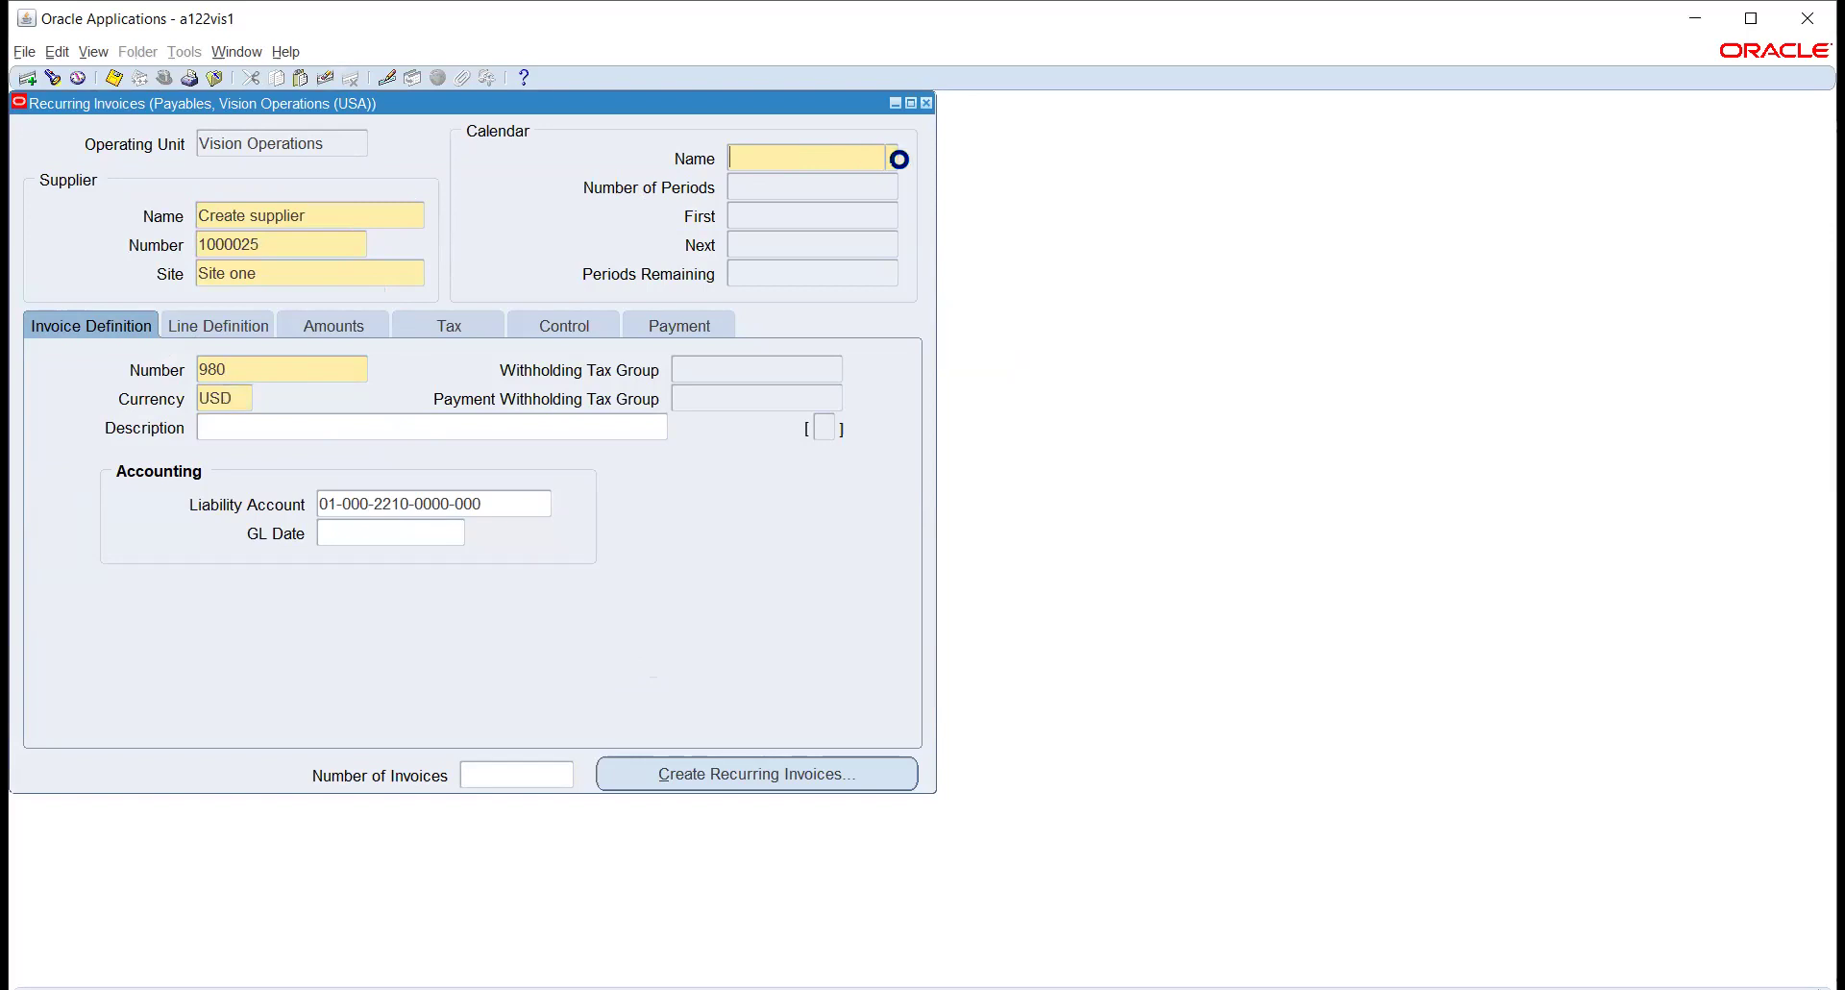
left_click(893, 157)
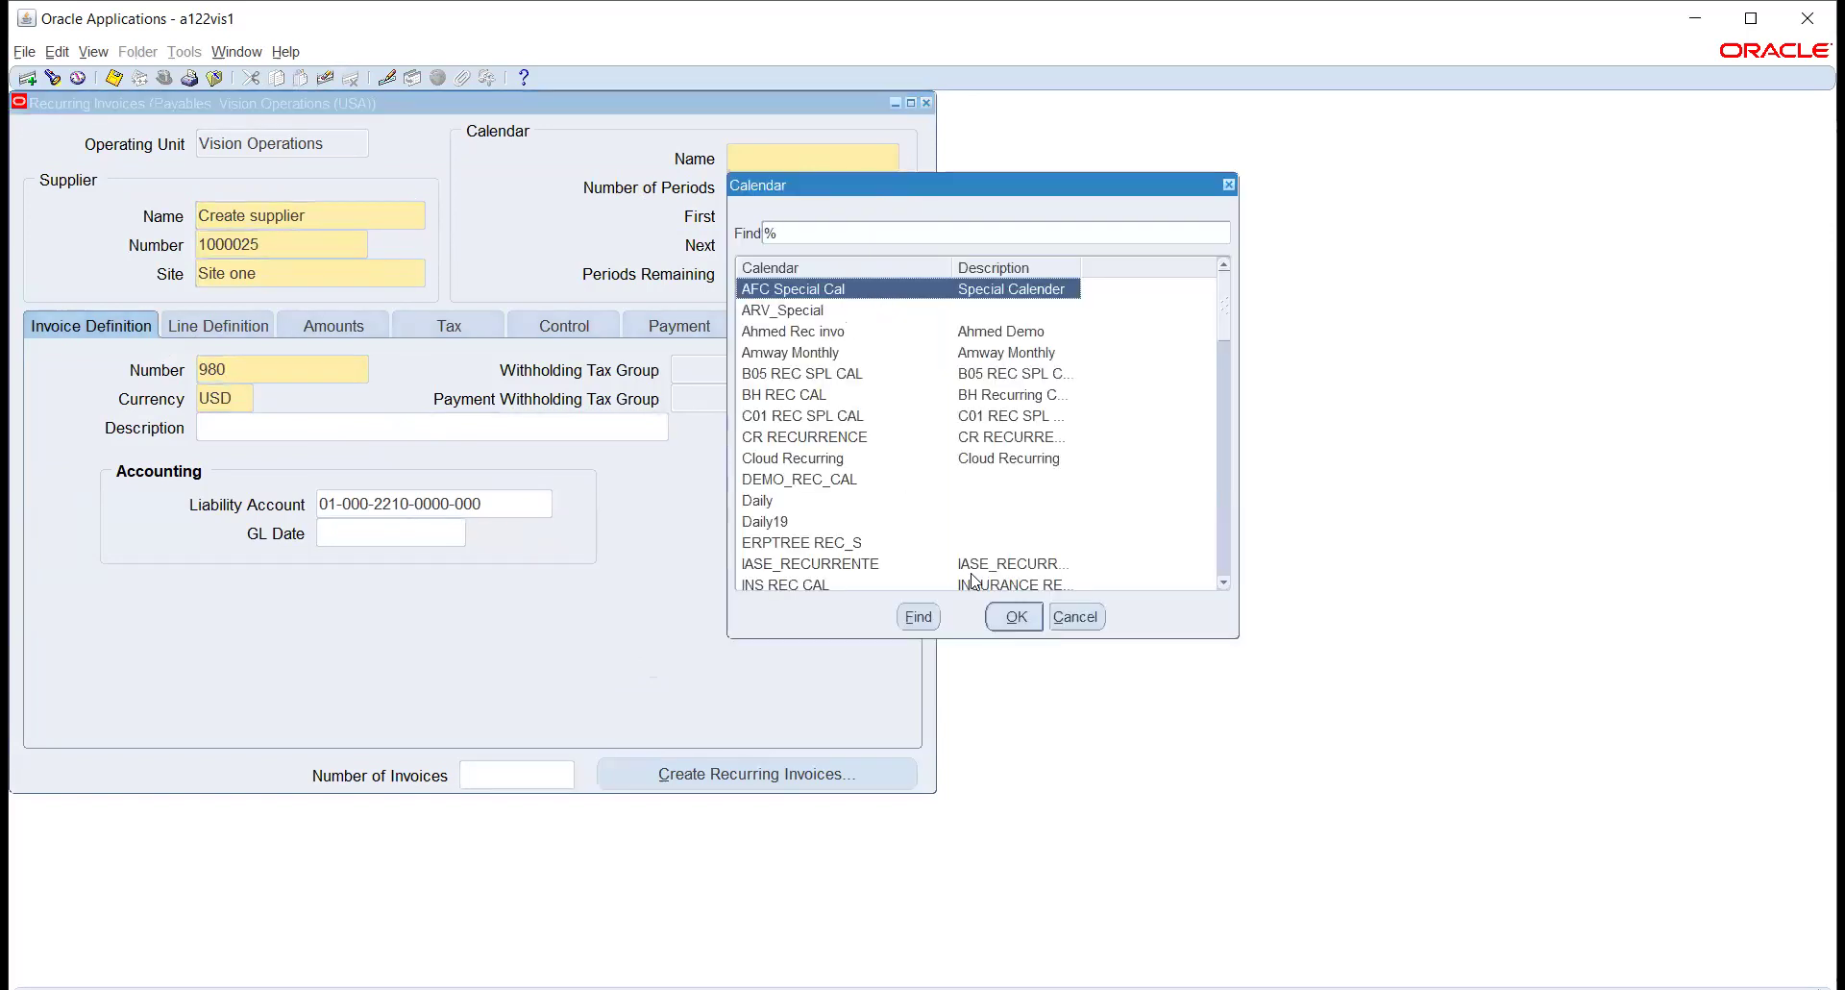
- Set the calendar to AFC Special Cal with 12 periods
left_click(1014, 623)
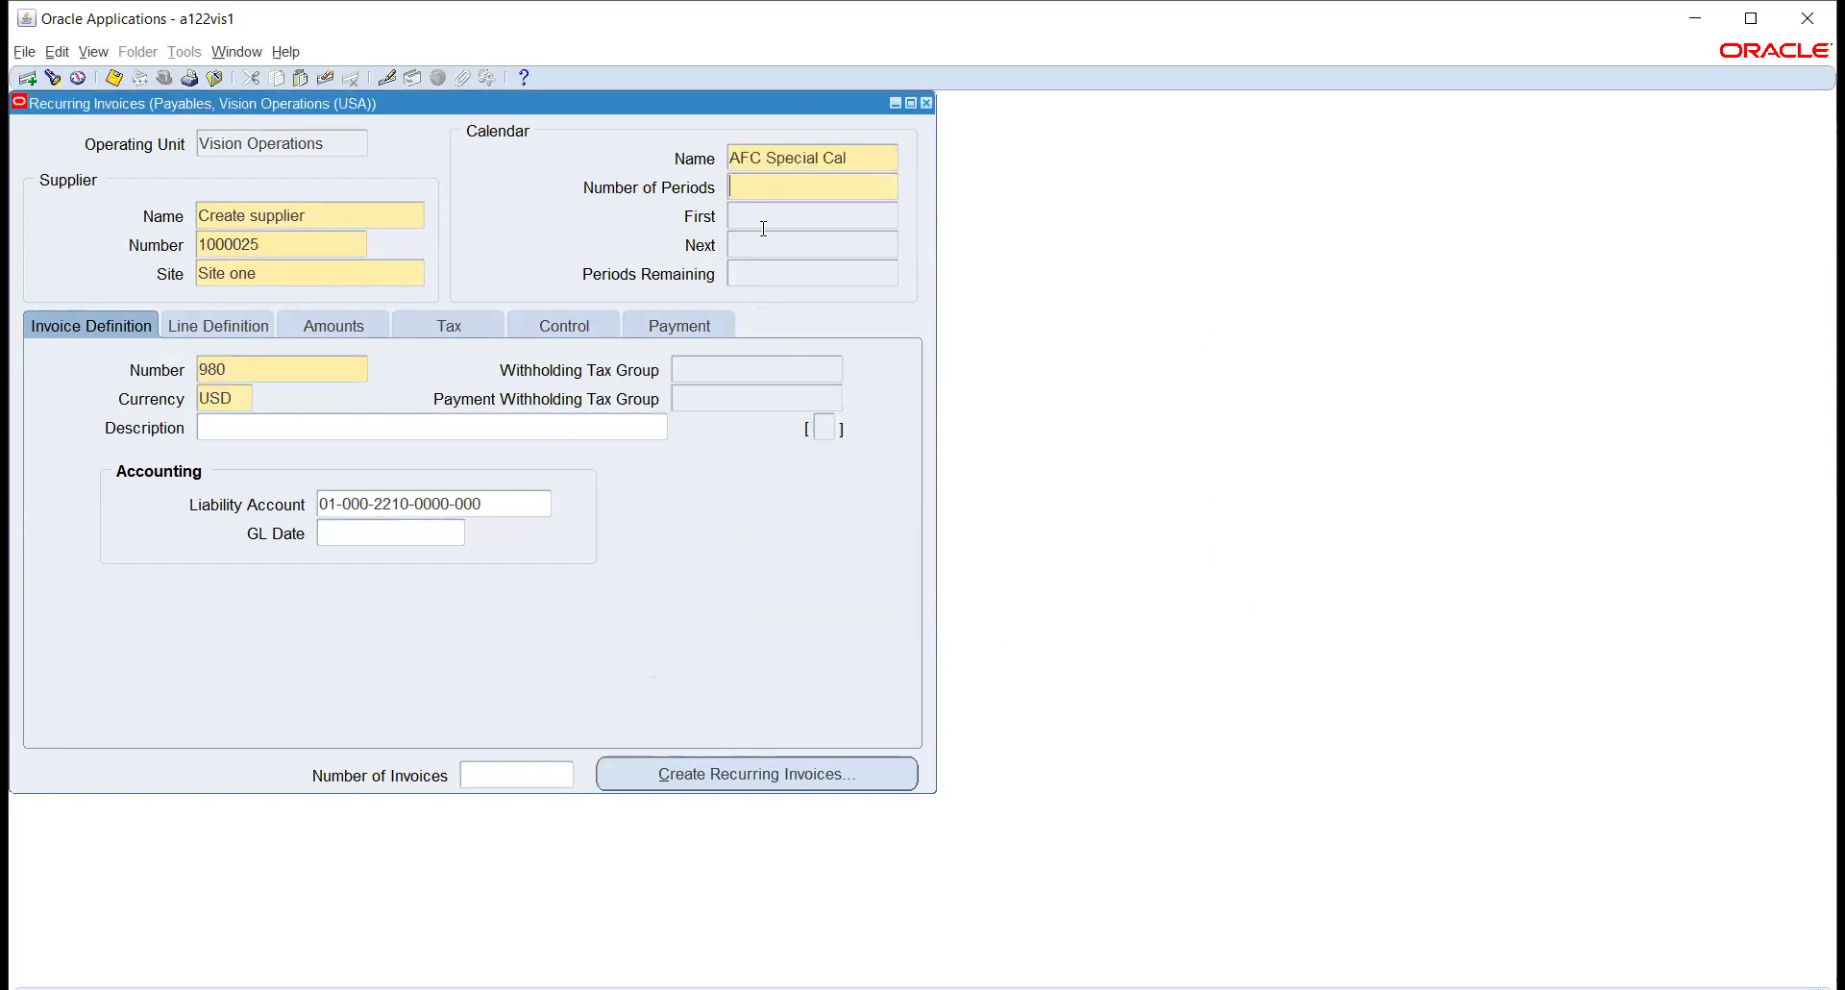
left_click(774, 192)
type("12")
key("Tab")
- Enter 'jan' as first period, dismiss the insufficient periods error, and clear JAN-21
type("jan")
left_click(893, 226)
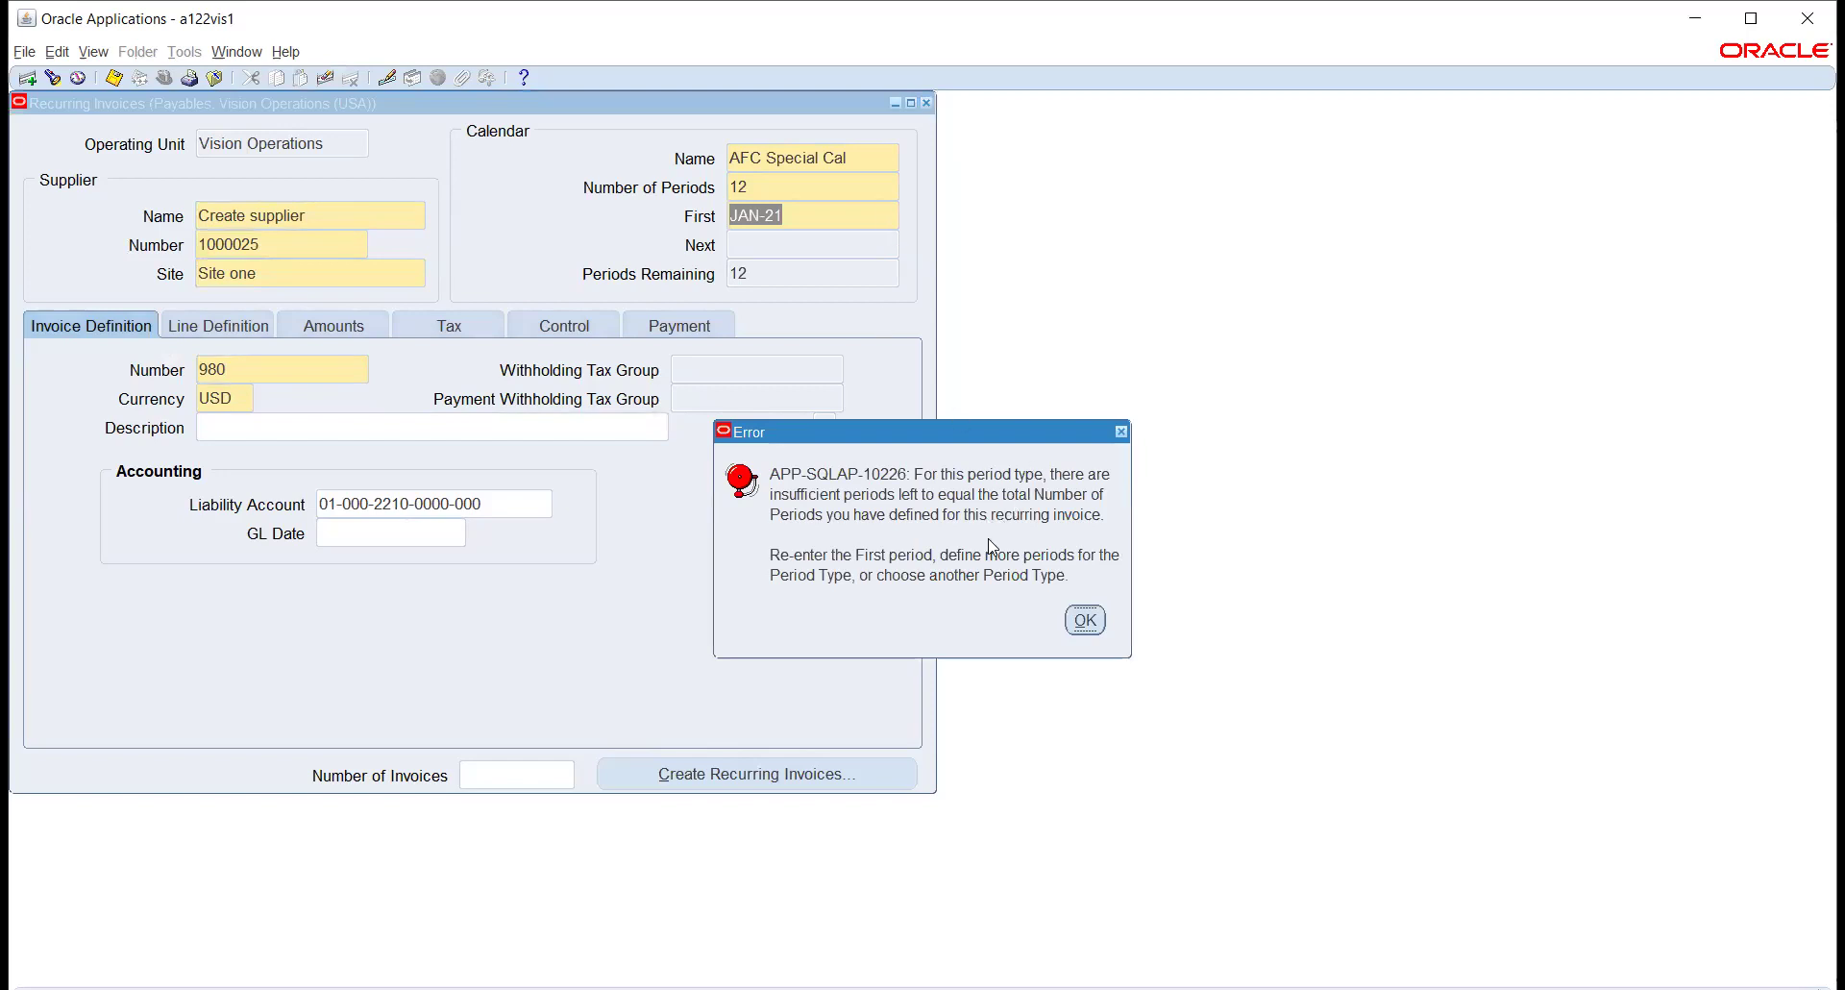
left_click(1086, 620)
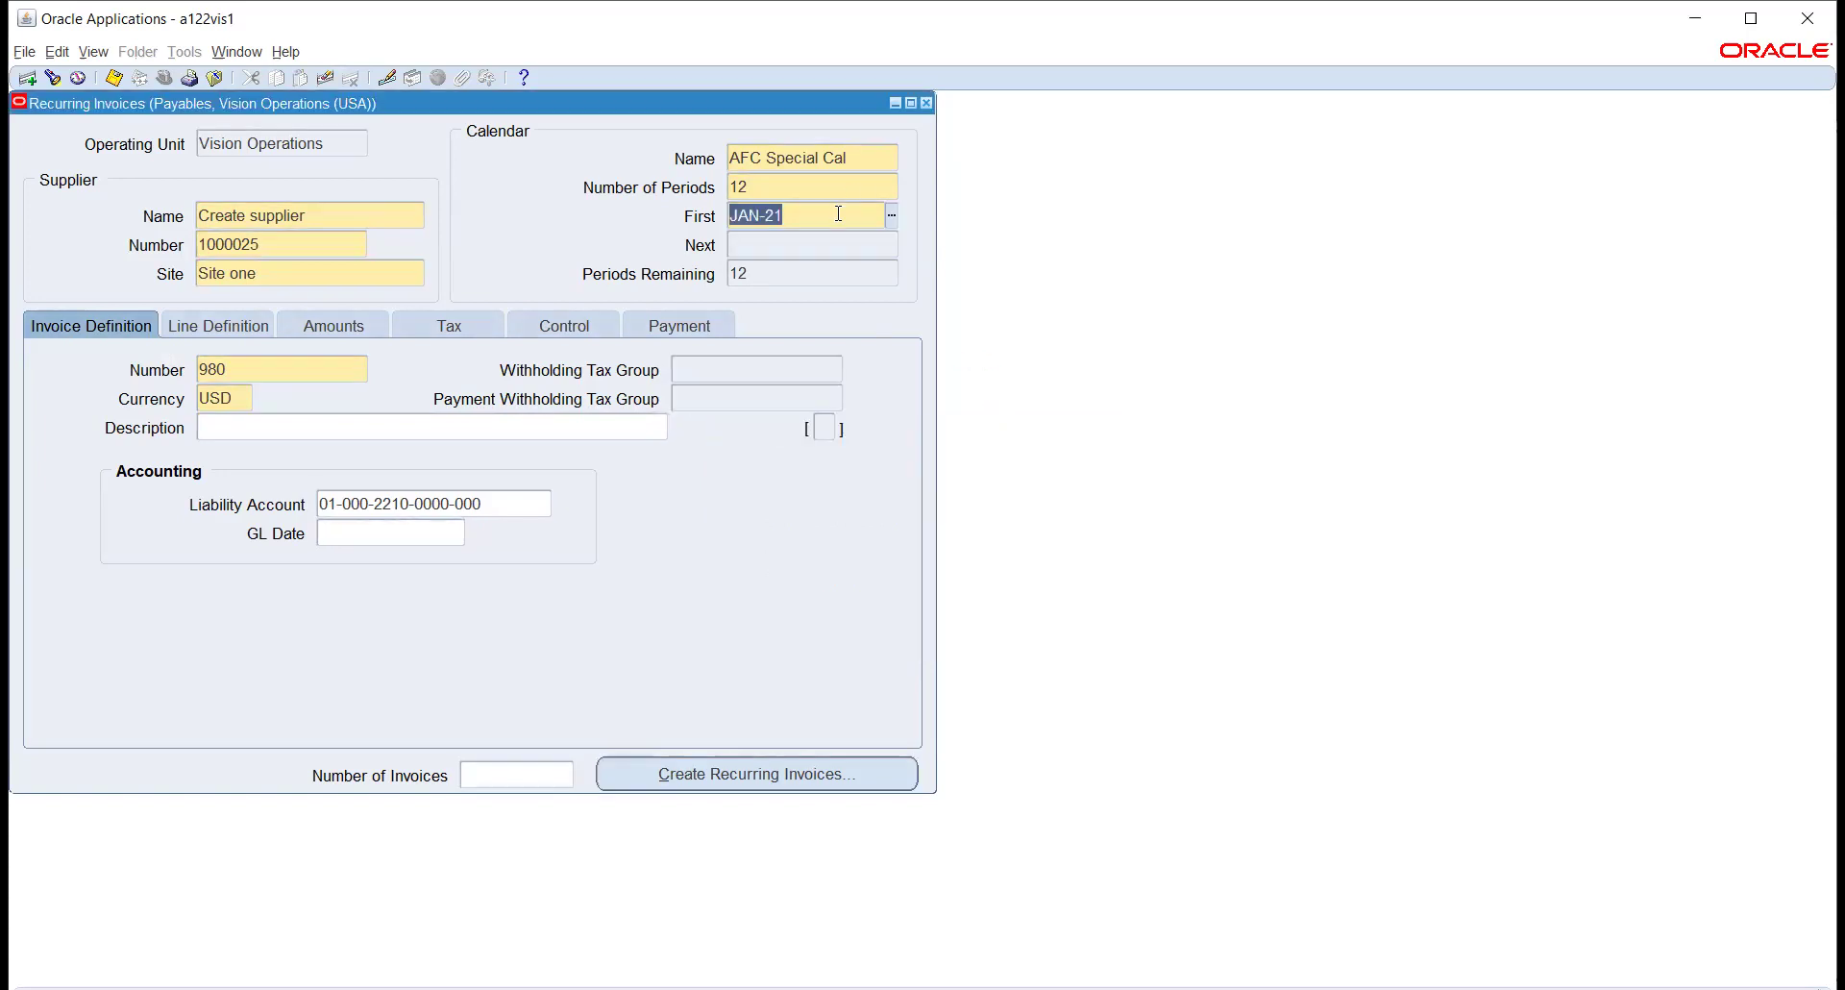
key("BackSpace")
- Type 'j' in the First period field in place of JAN-21 and retry the lookup
type("j")
key("Tab")
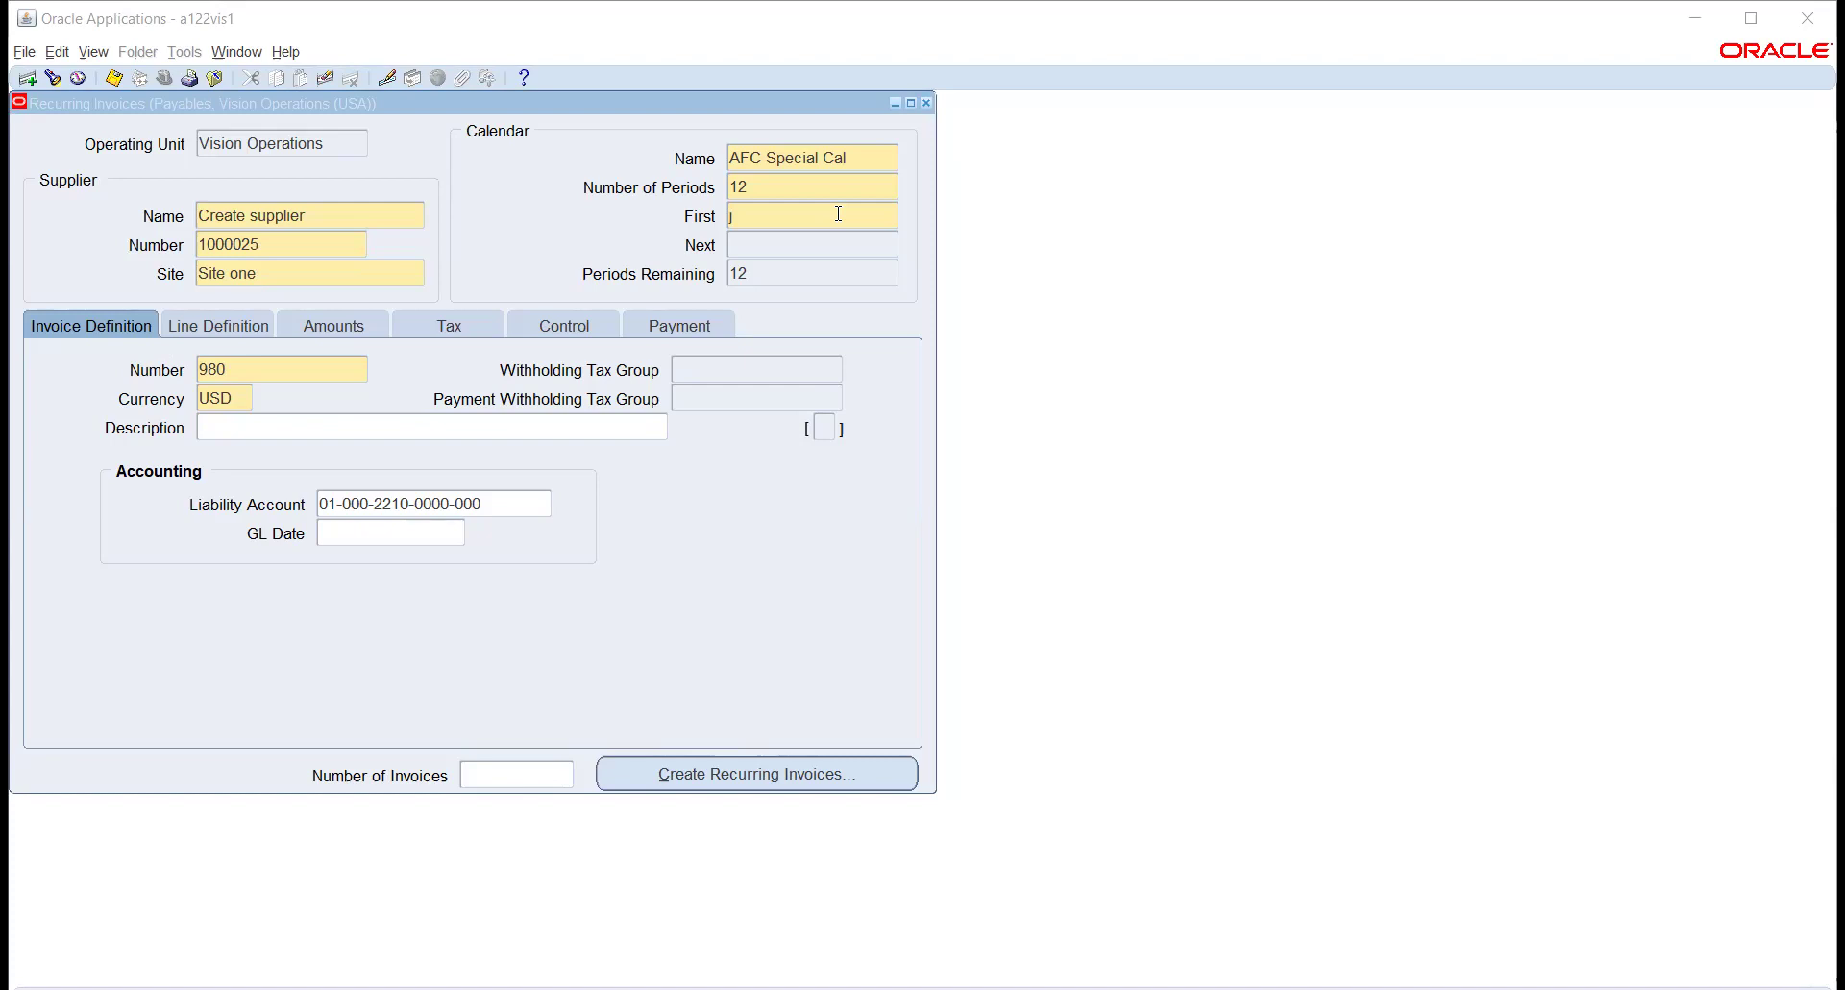
left_click(838, 213)
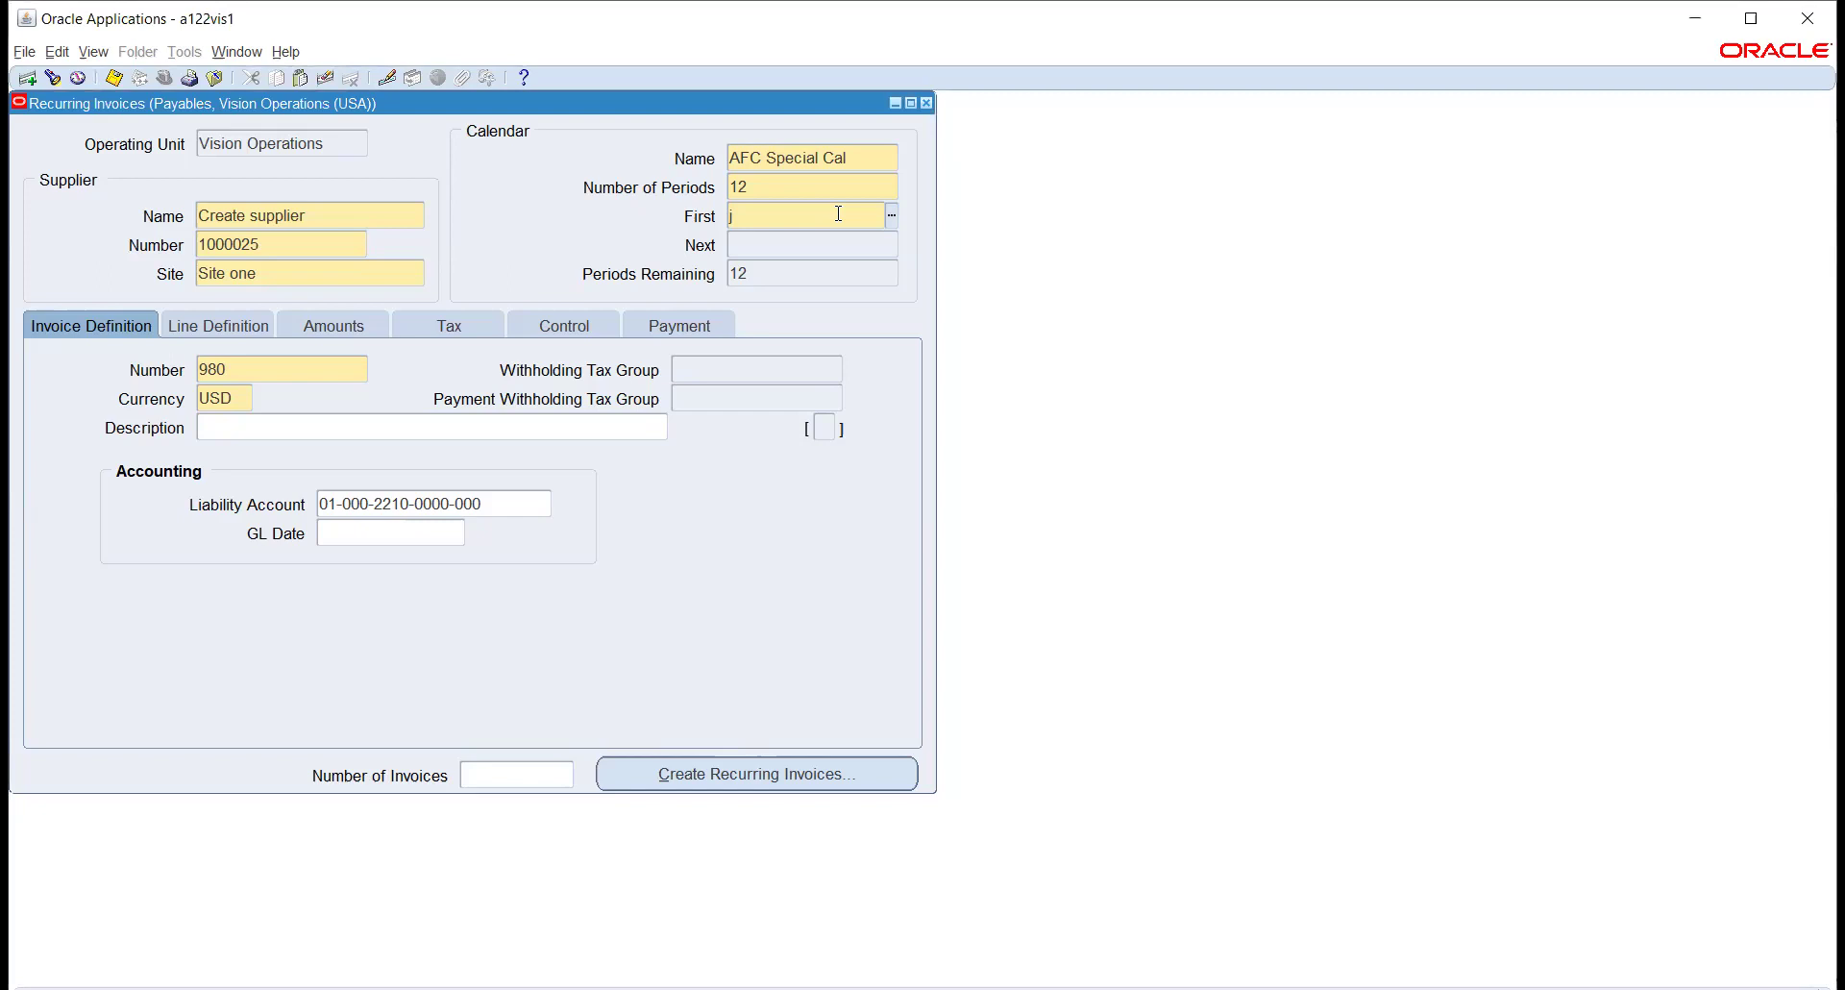
key("Tab")
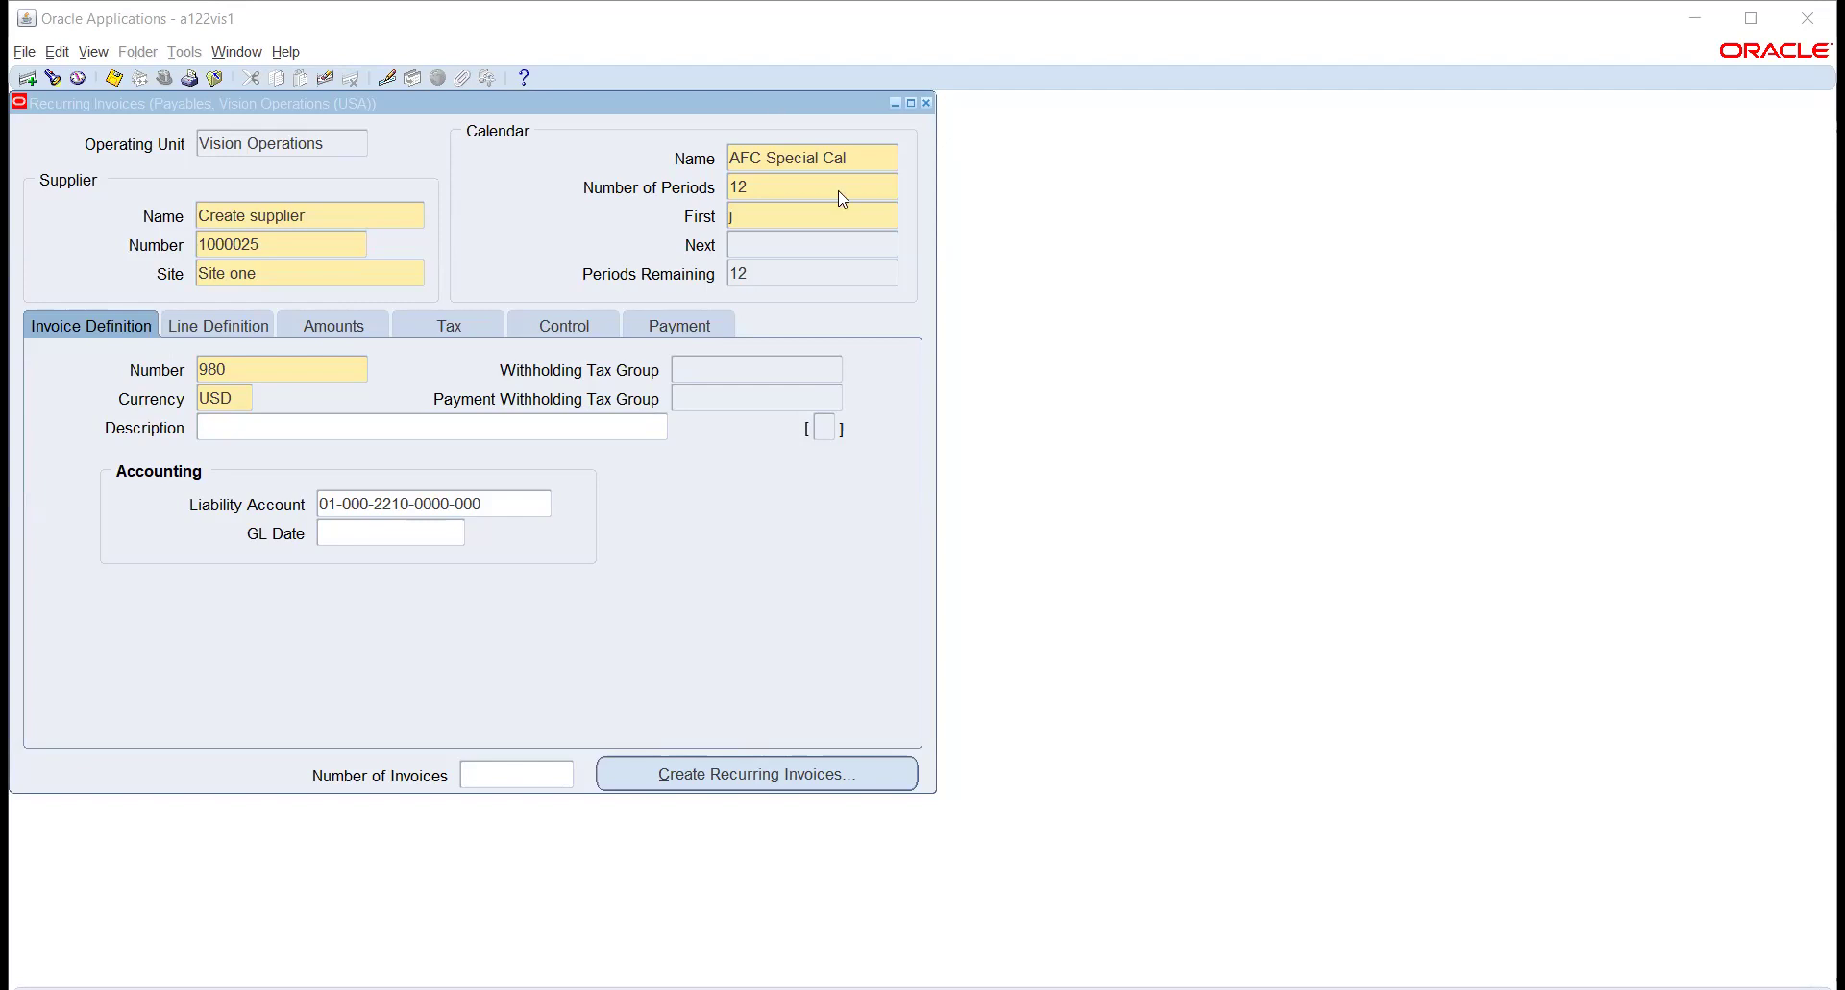
- Clear the rejected JAN-21, search all periods with '%', and choose APR-20 as first period
left_click(858, 219)
type("jan")
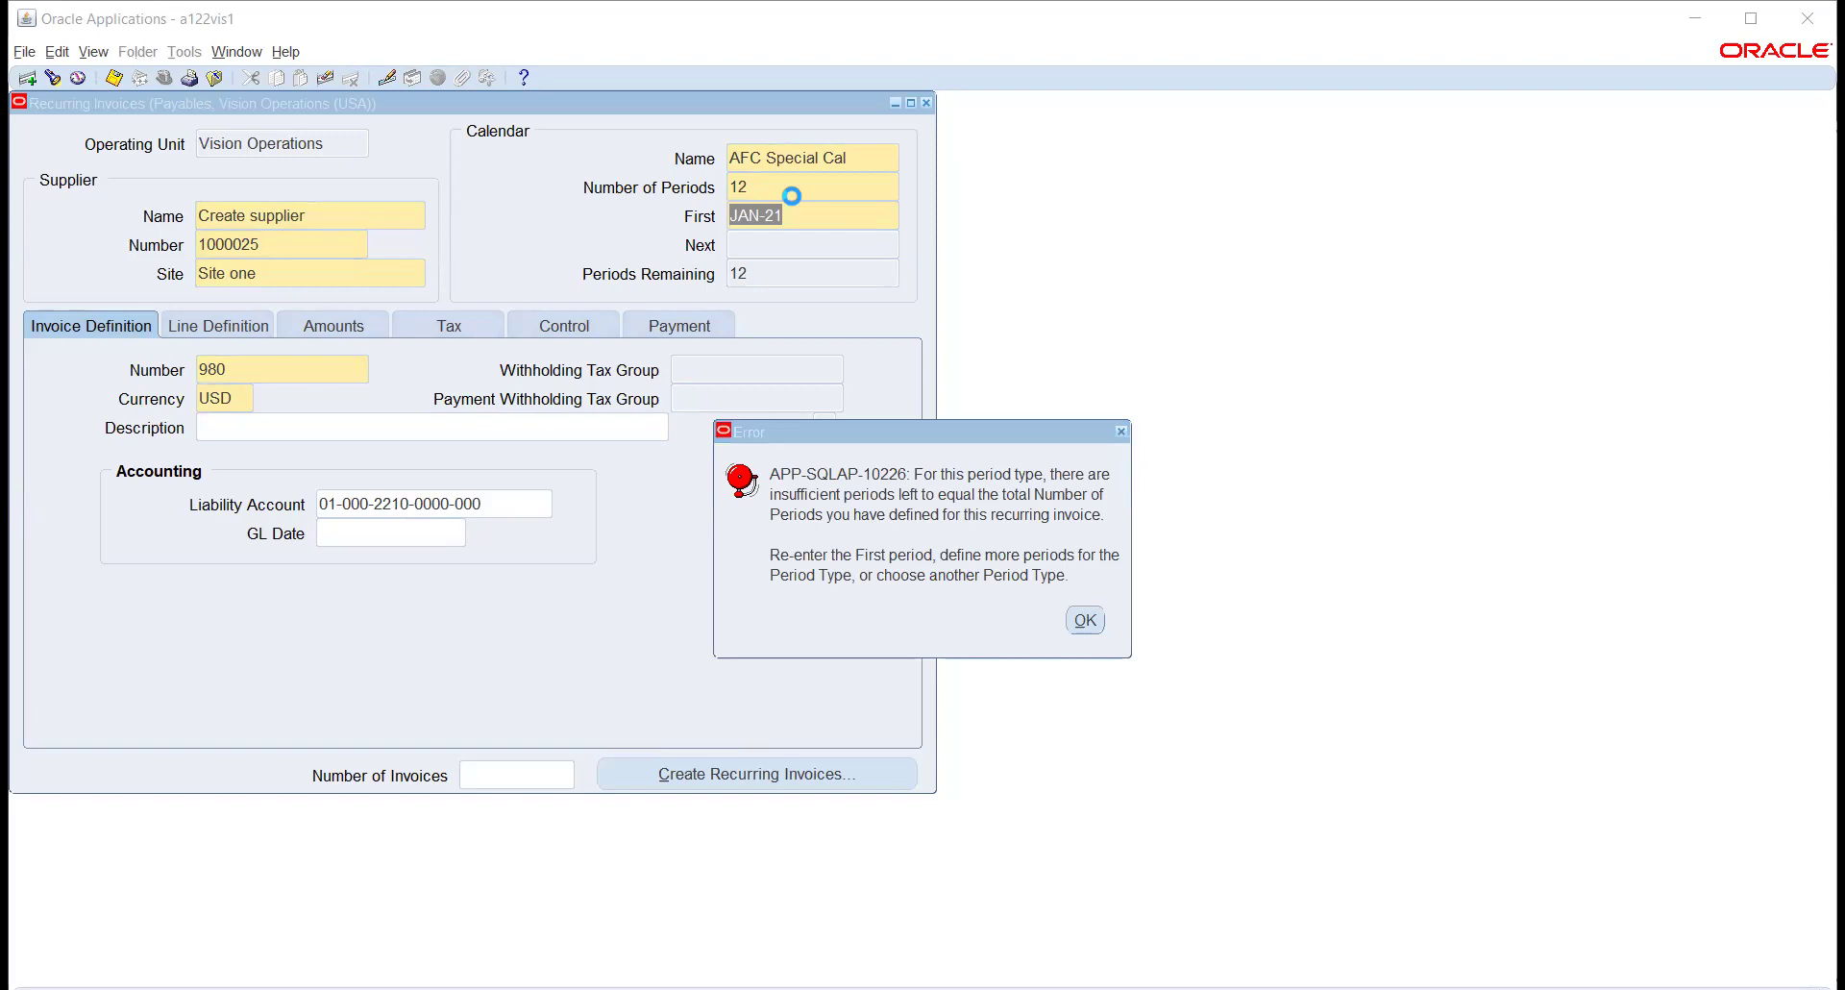
left_click(1085, 620)
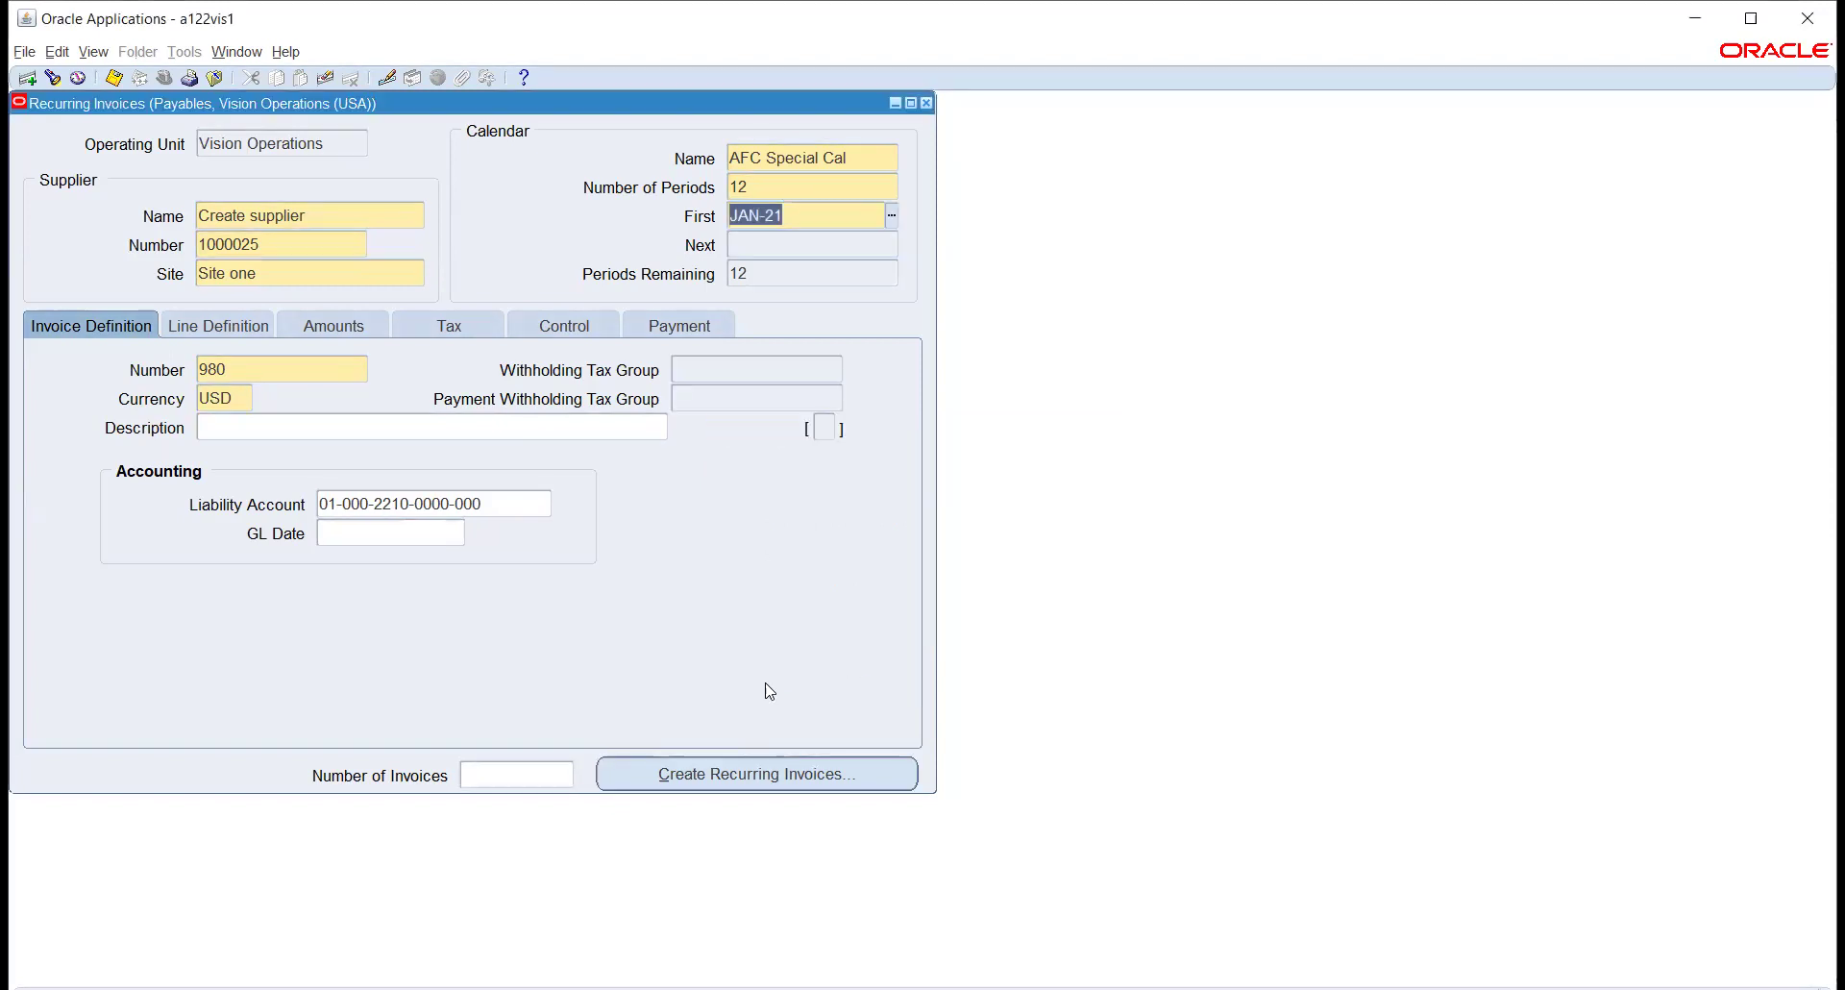
key("Delete")
left_click(892, 216)
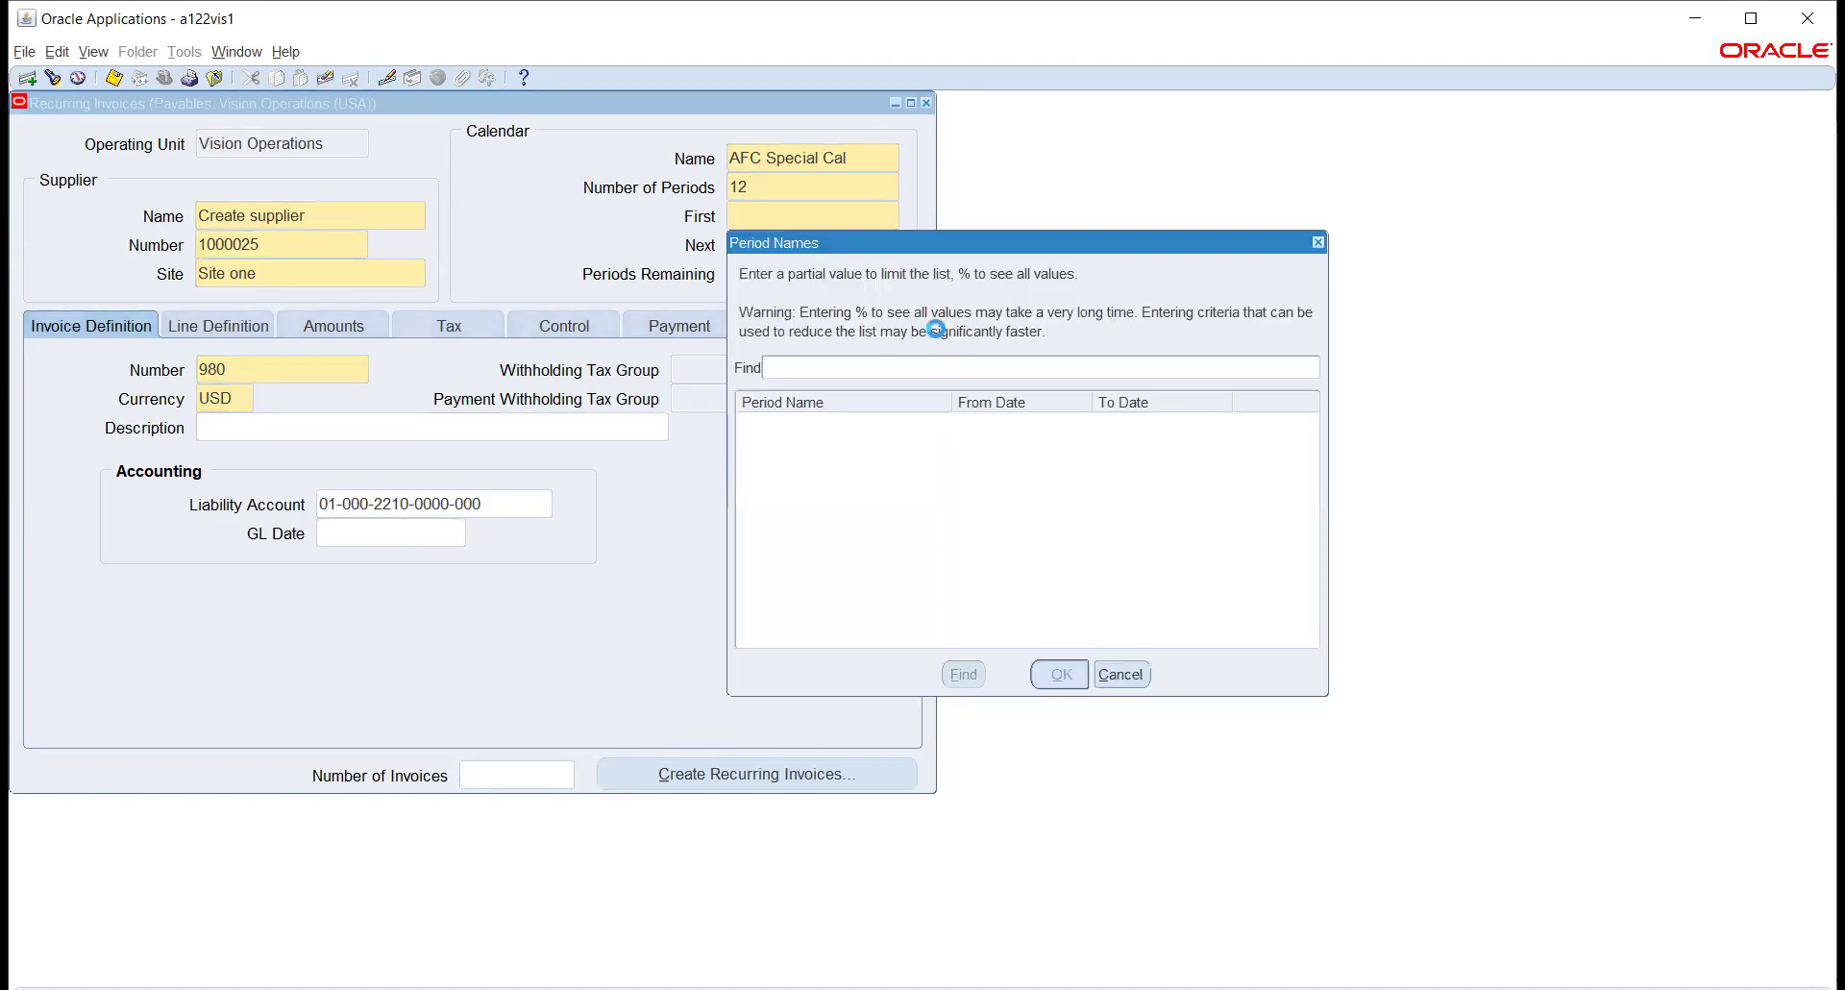
type("%")
key("Return")
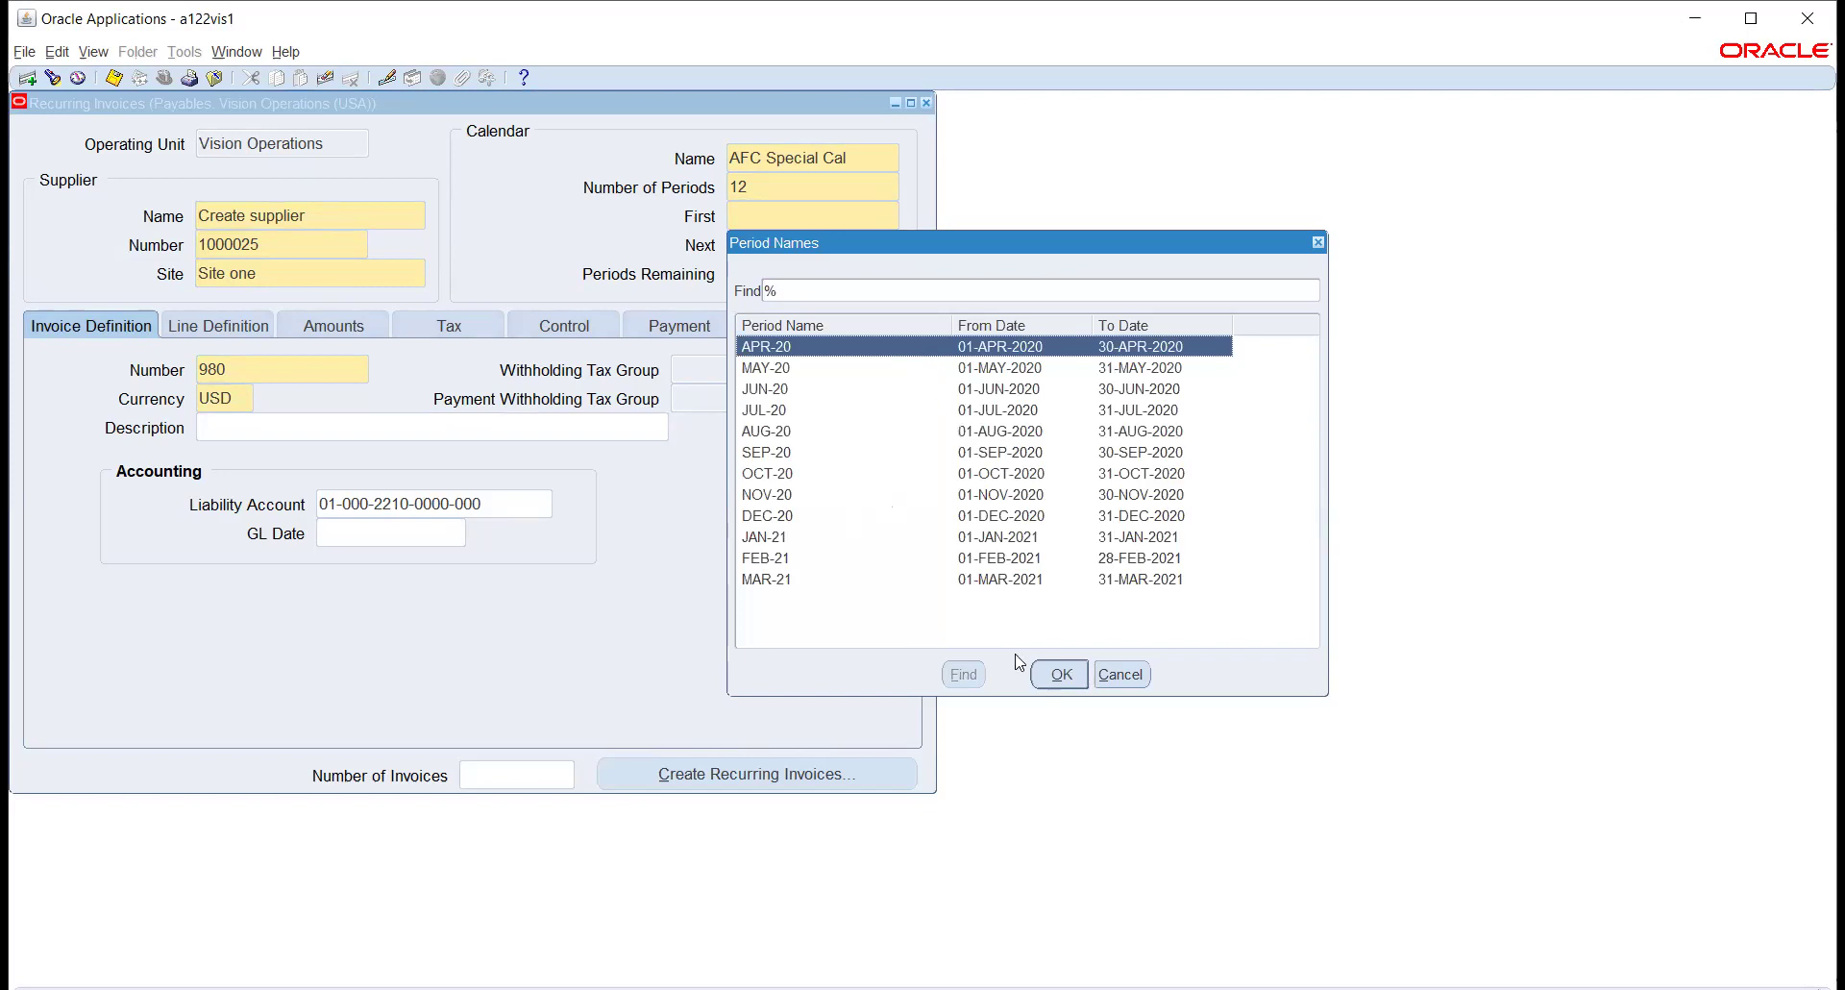
left_click(1049, 673)
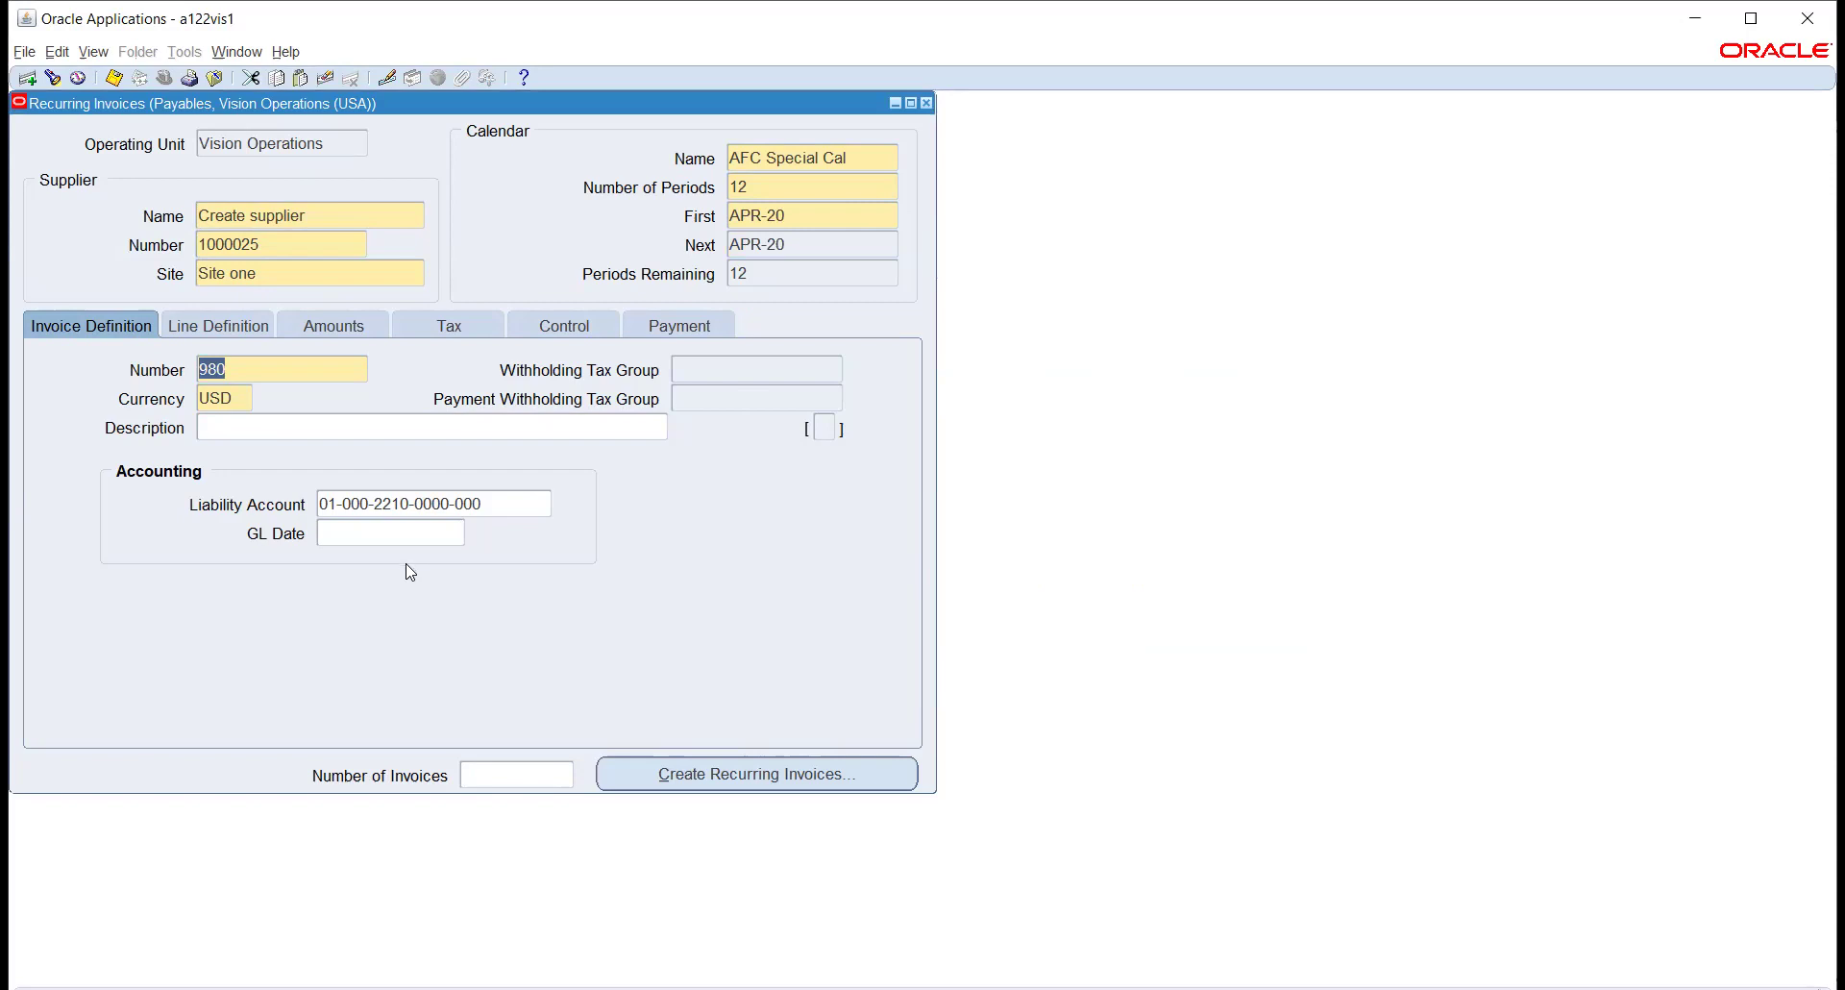
- Assign the CH Misc Expenses distribution set on the Line Definition tab, searching 'c'
left_click(218, 327)
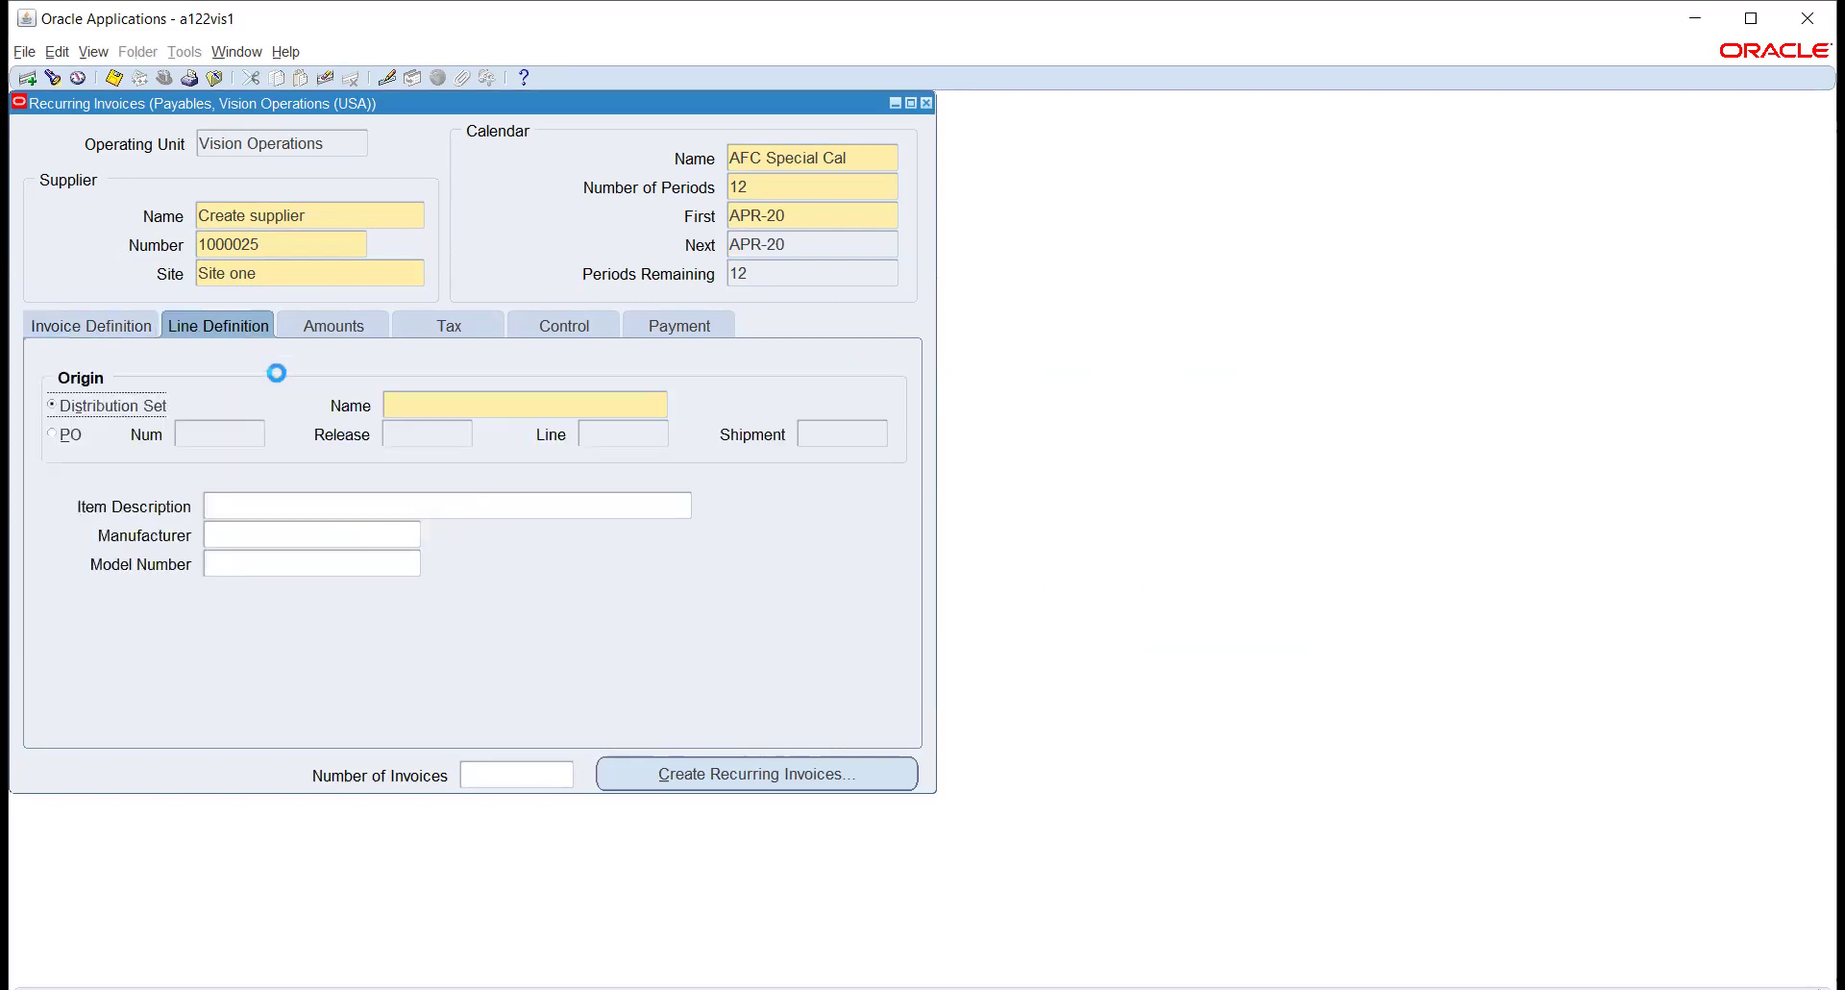
left_click(404, 407)
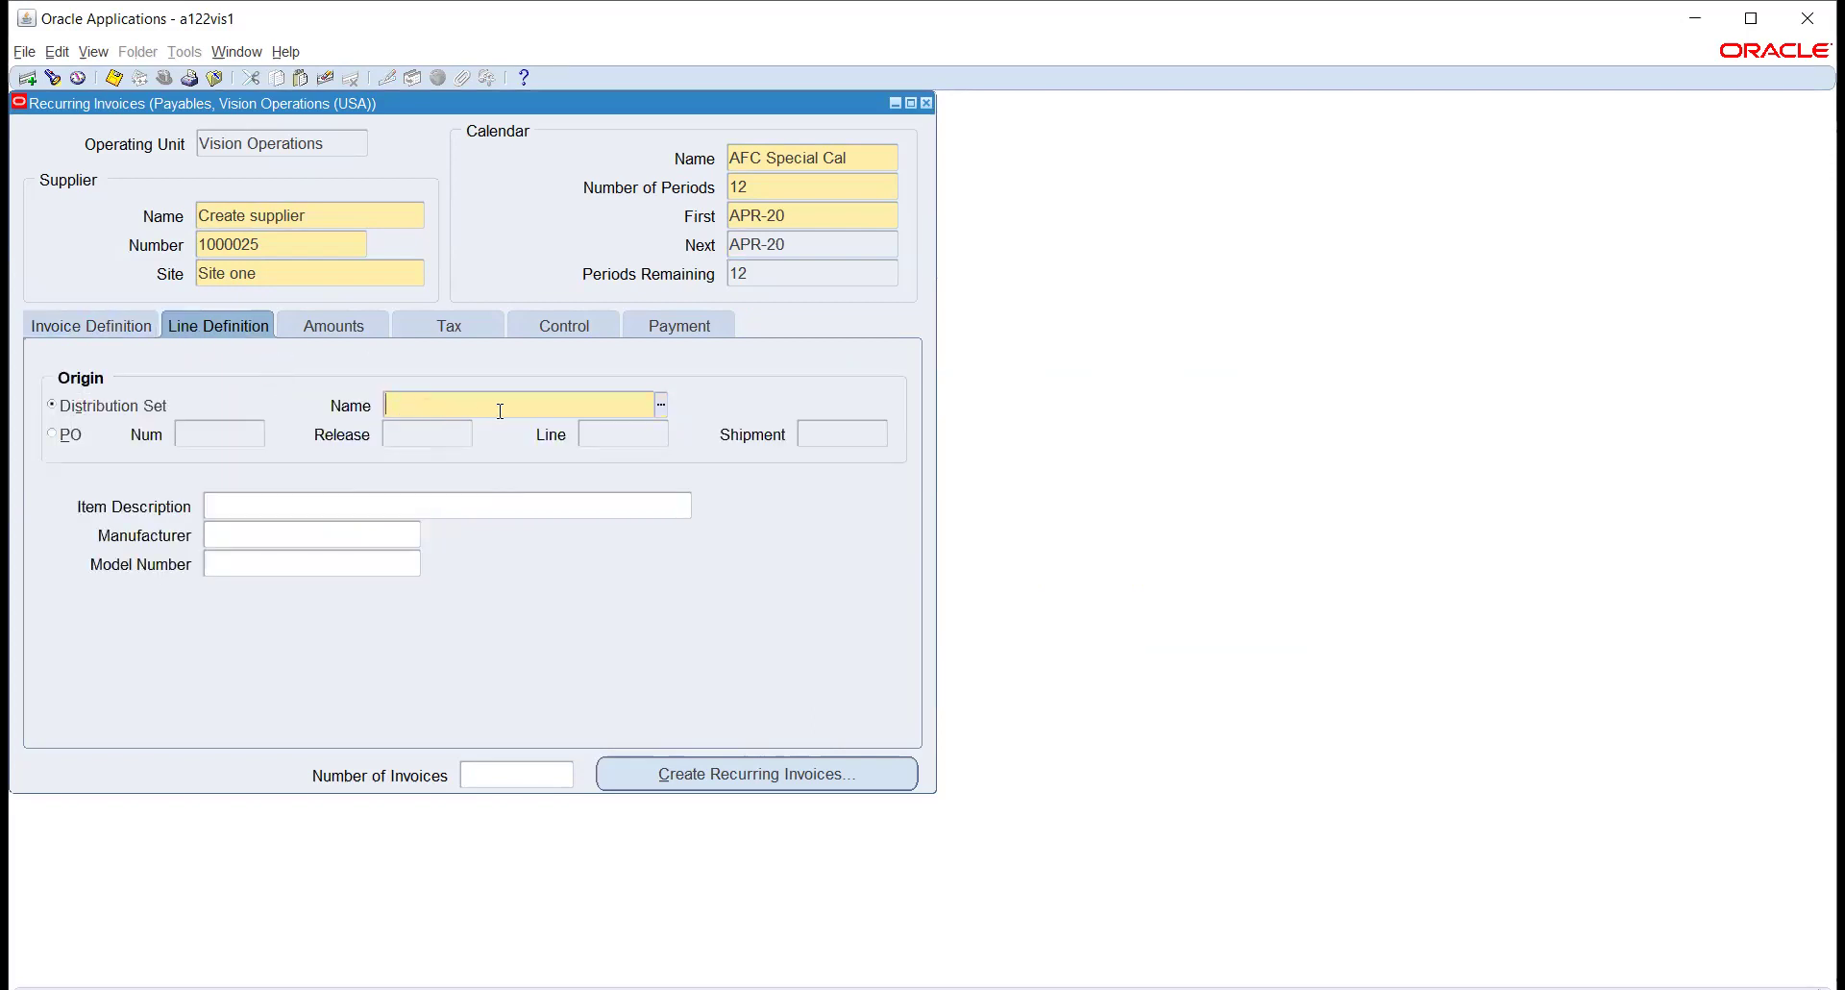
left_click(661, 404)
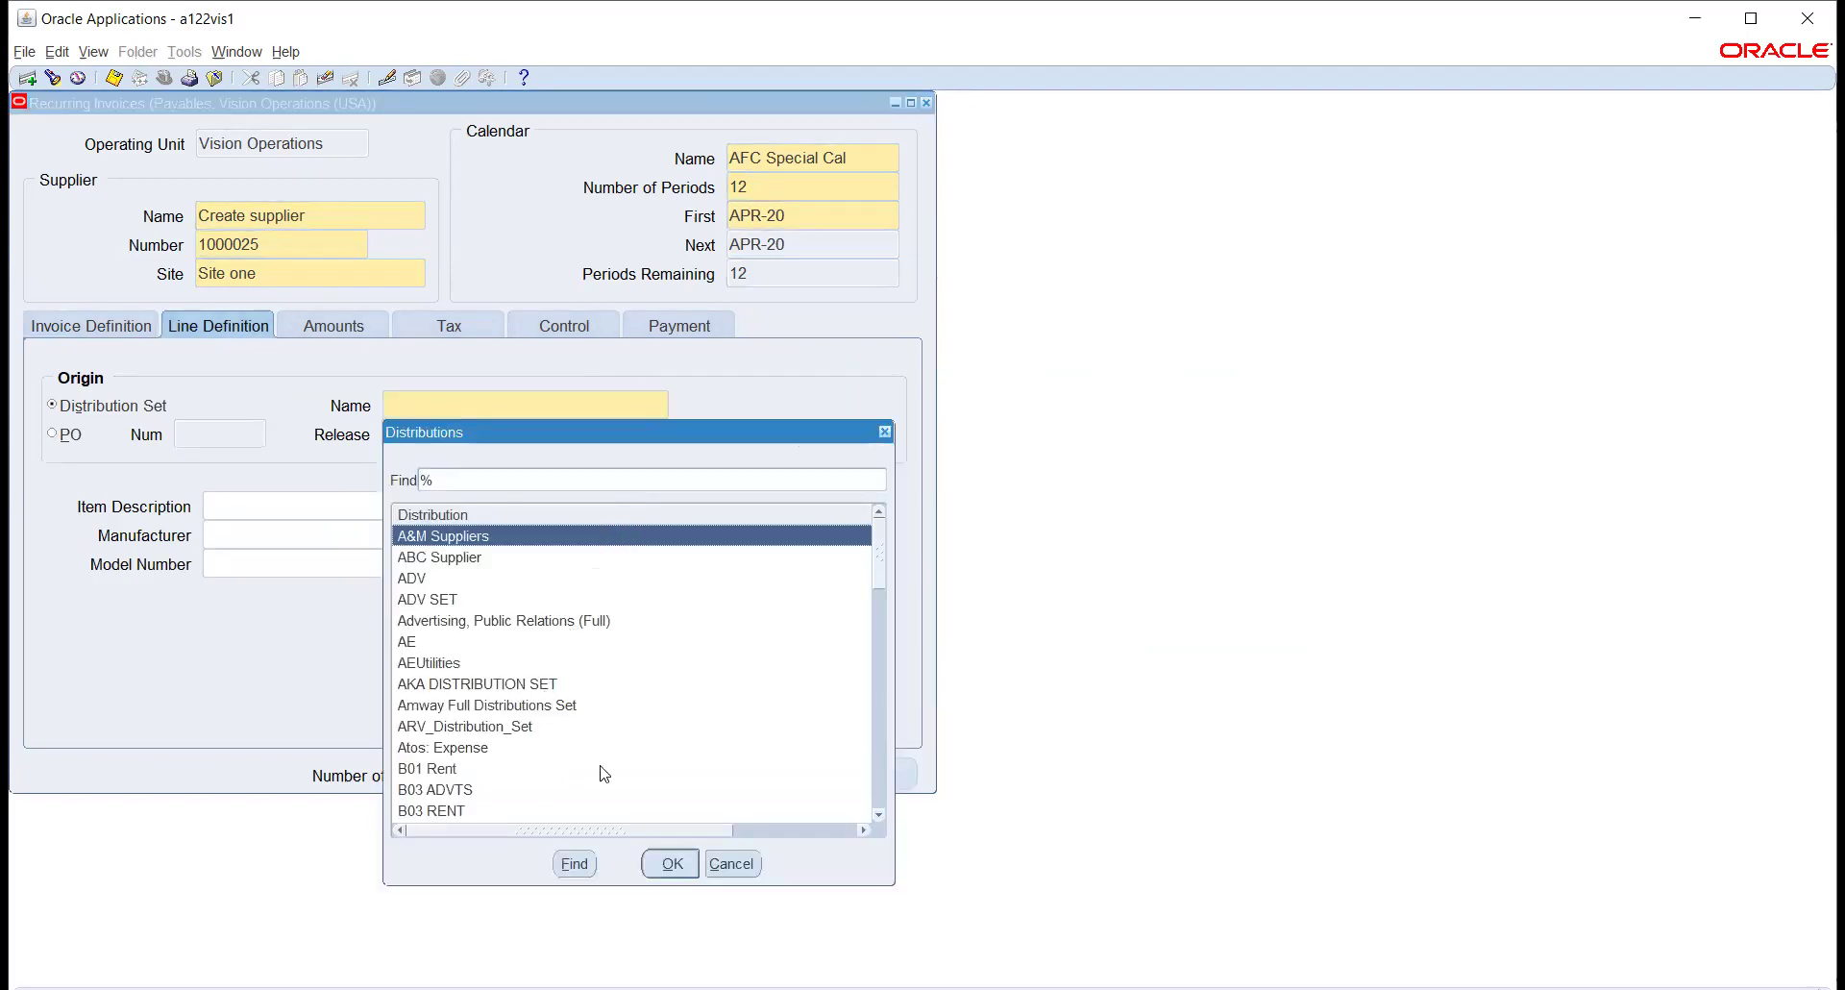
type("c")
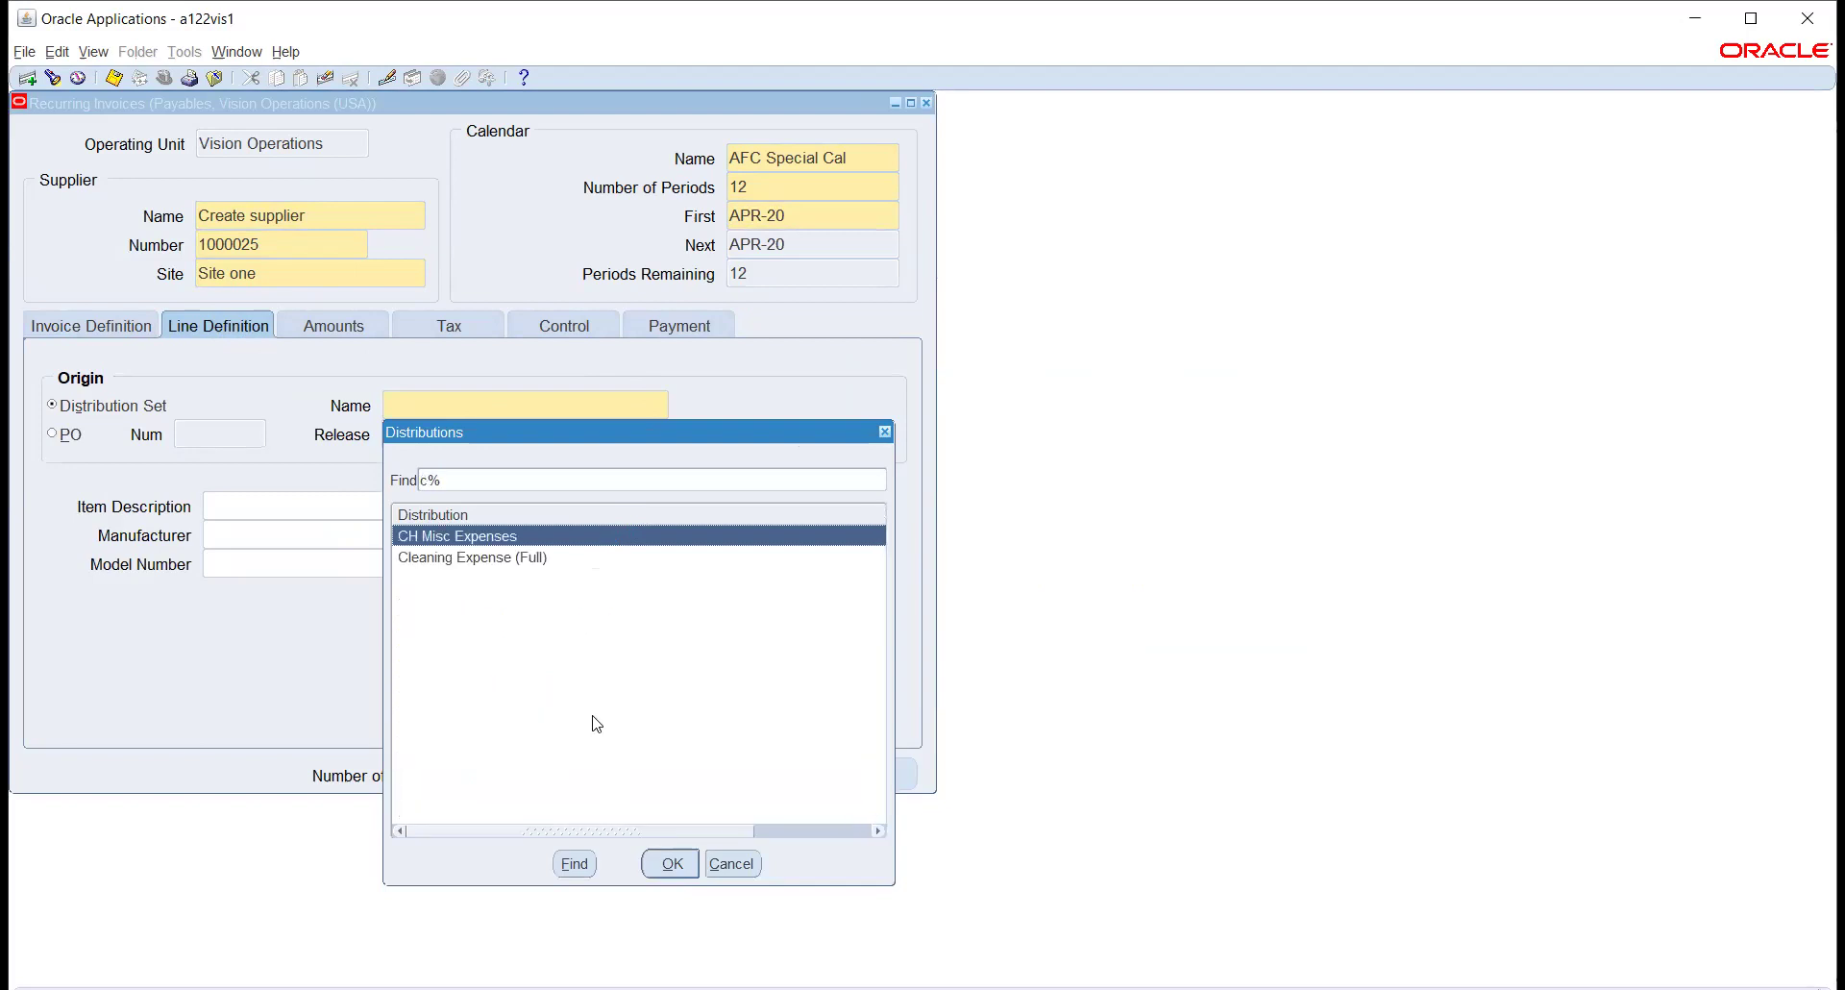
key("Return")
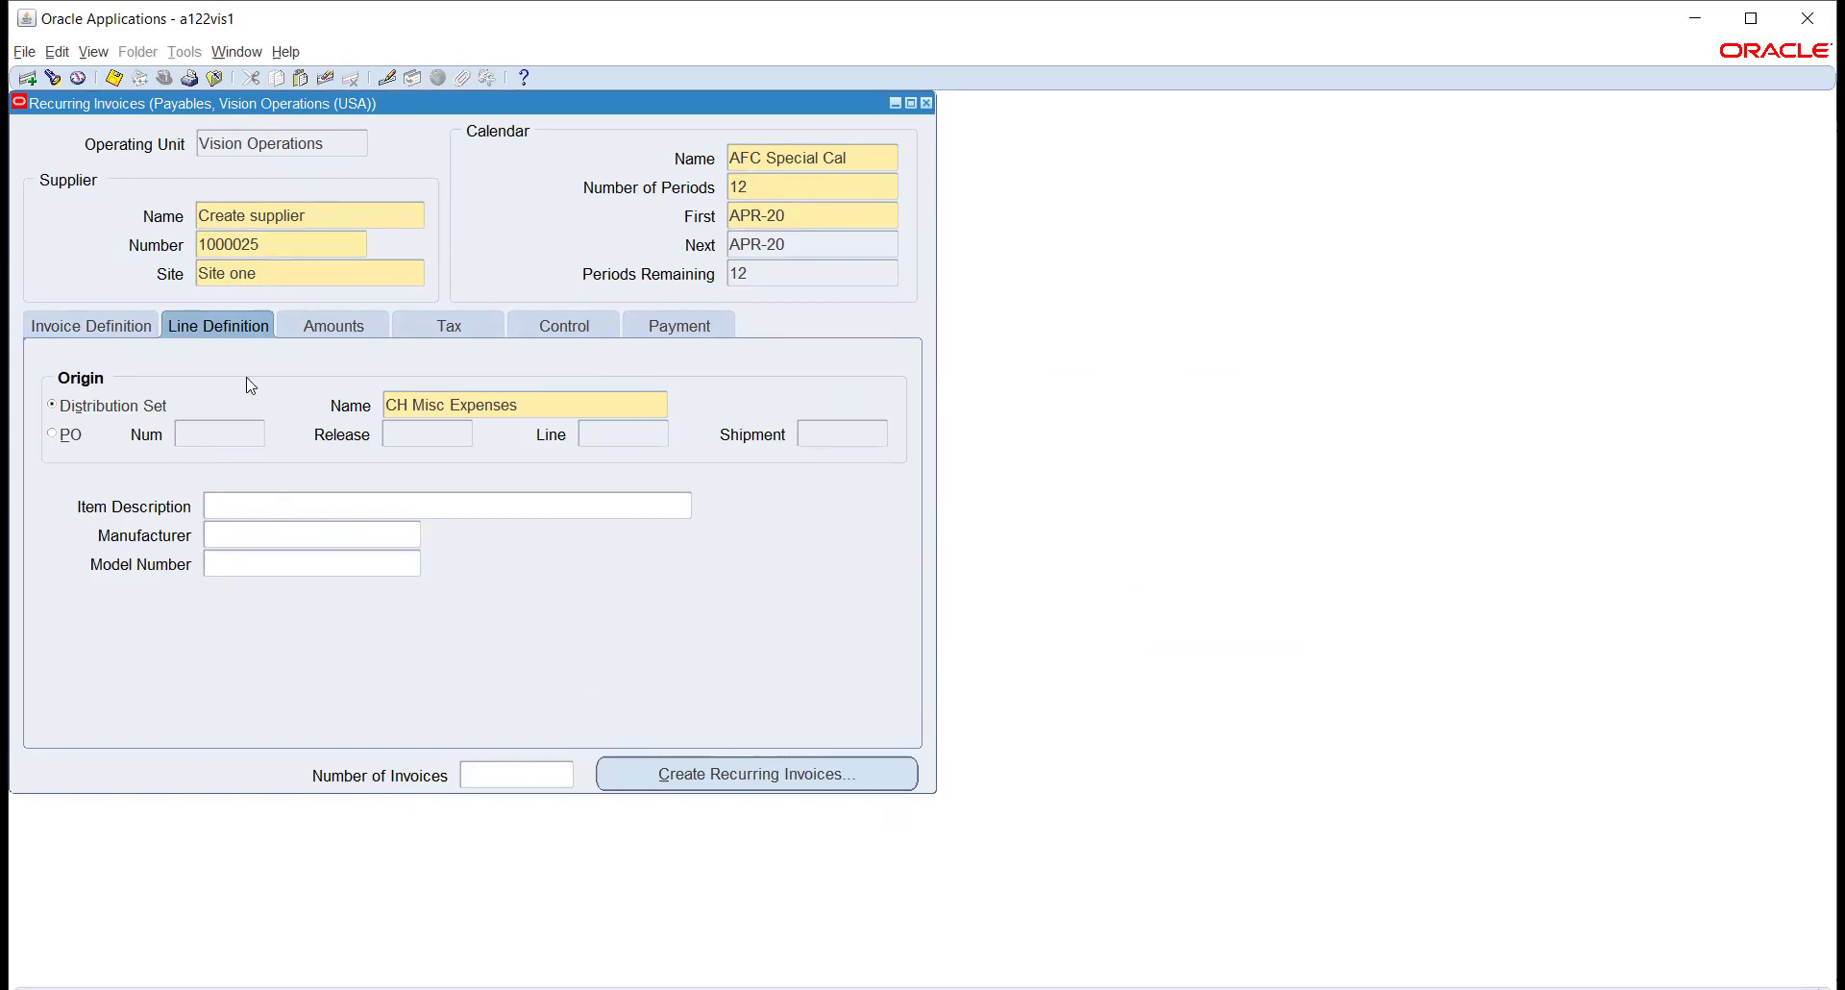
left_click(302, 326)
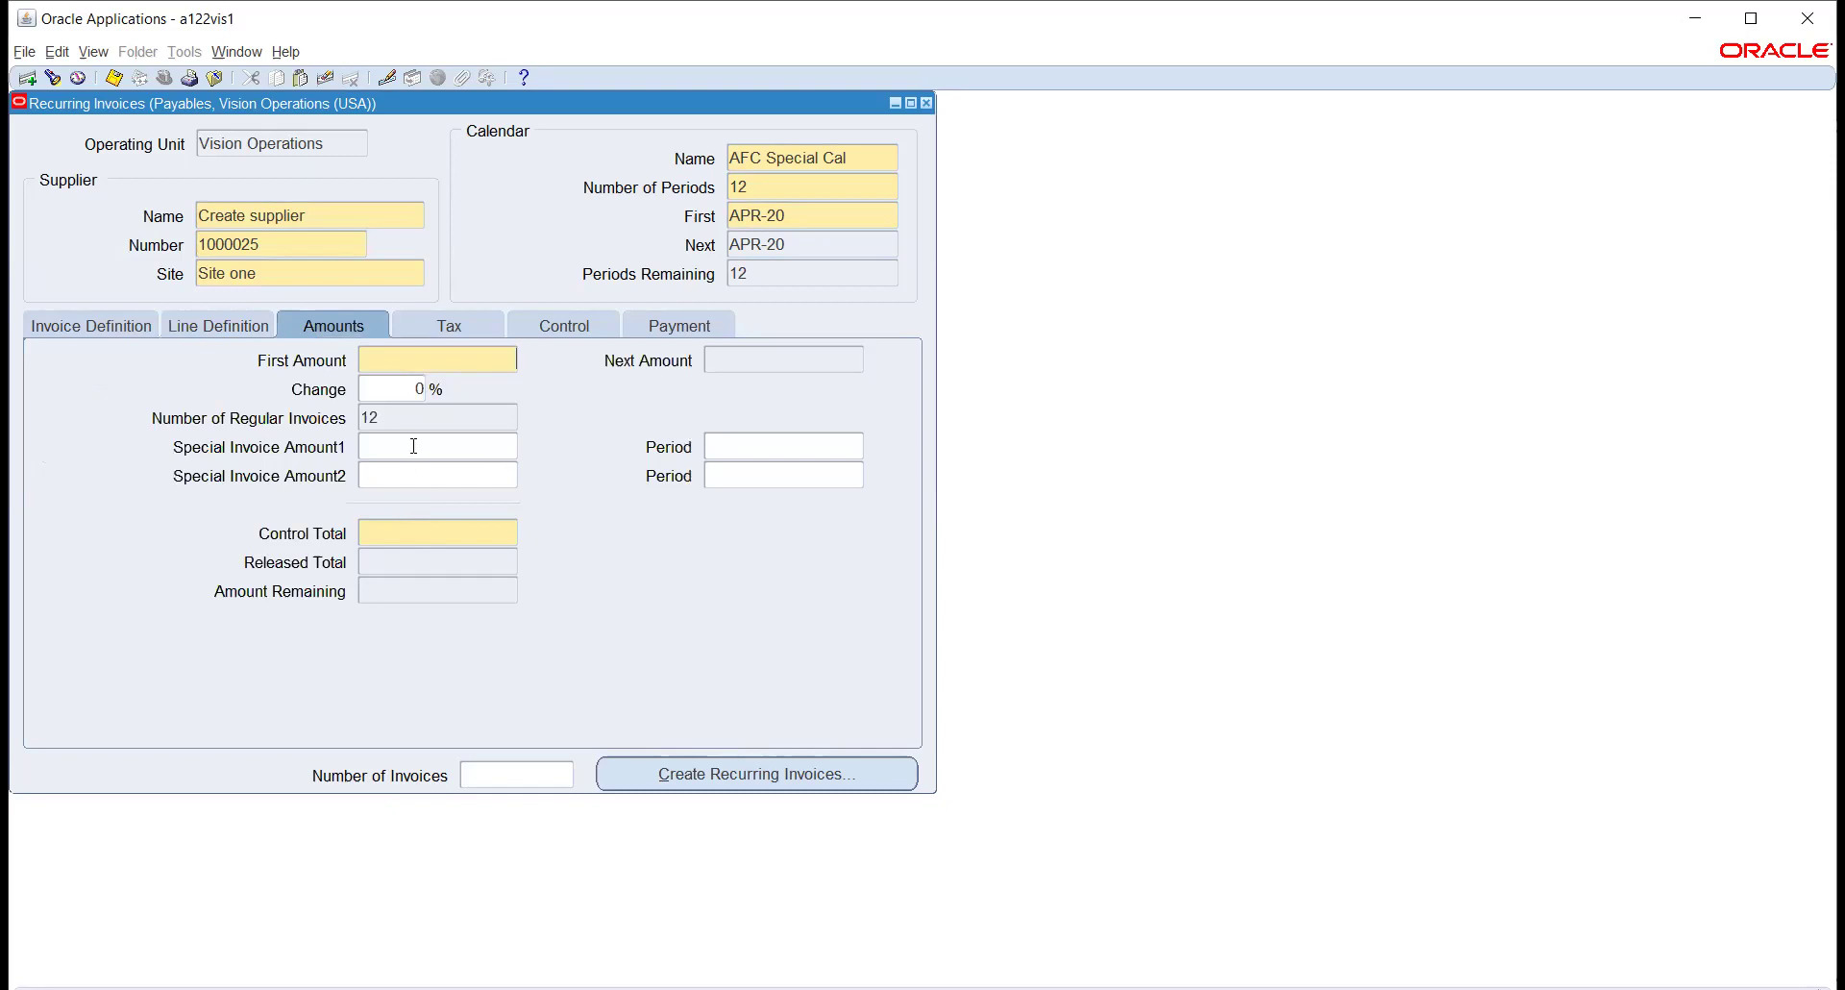
- Enter 1,000 as the first amount for a 12,000.00 control total and view the Control tab
type("1,00")
type("000")
key("Tab")
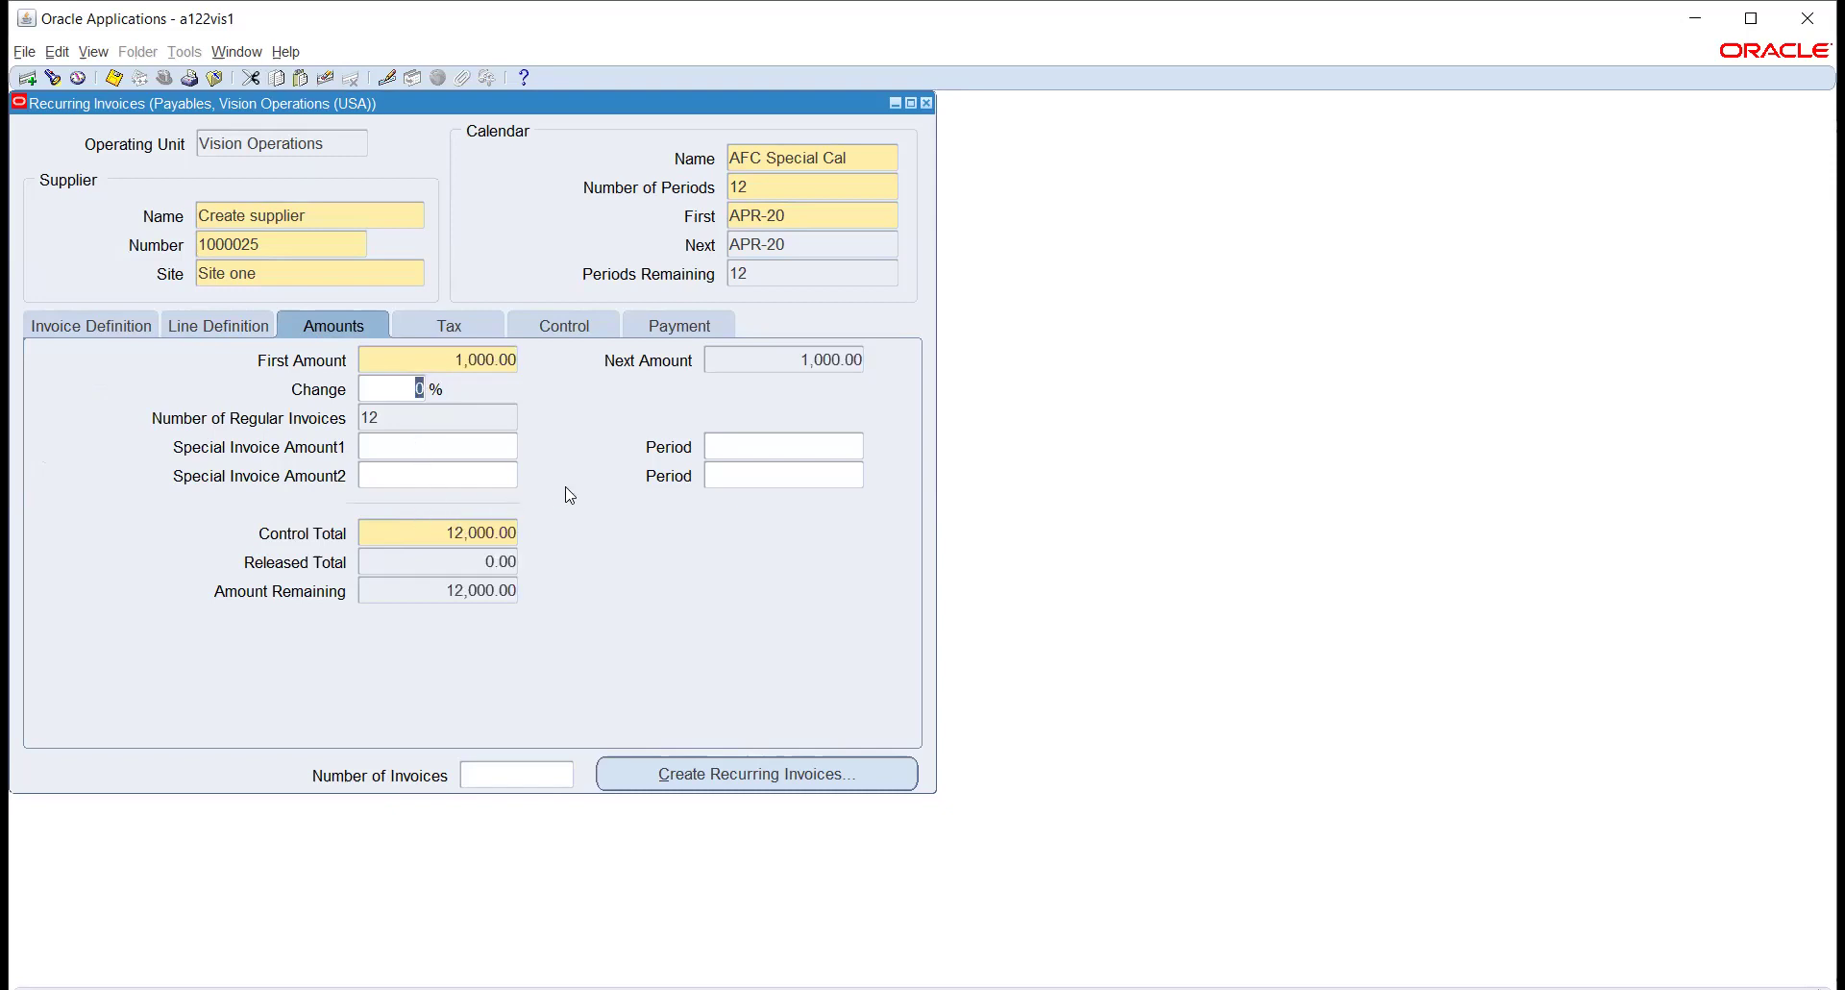
left_click(538, 327)
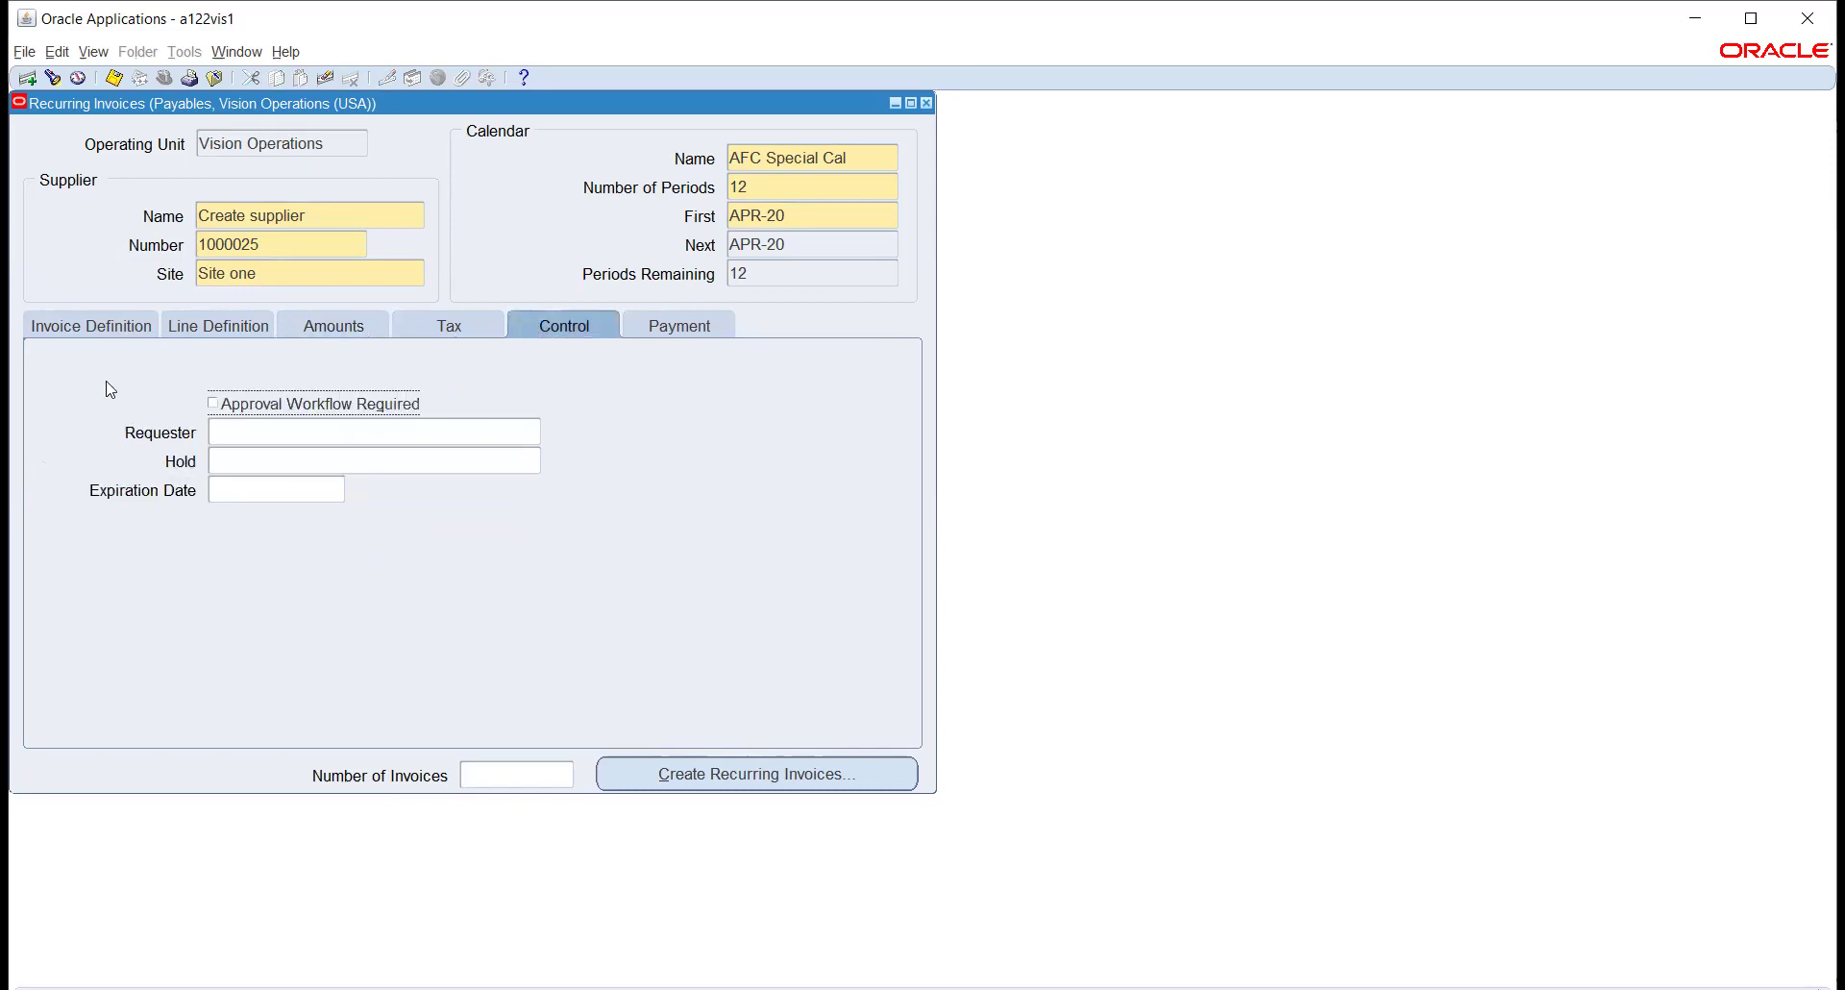
- Switch back to the Invoice Definition tab showing invoice 980, AFC Special Cal, APR-20
left_click(76, 329)
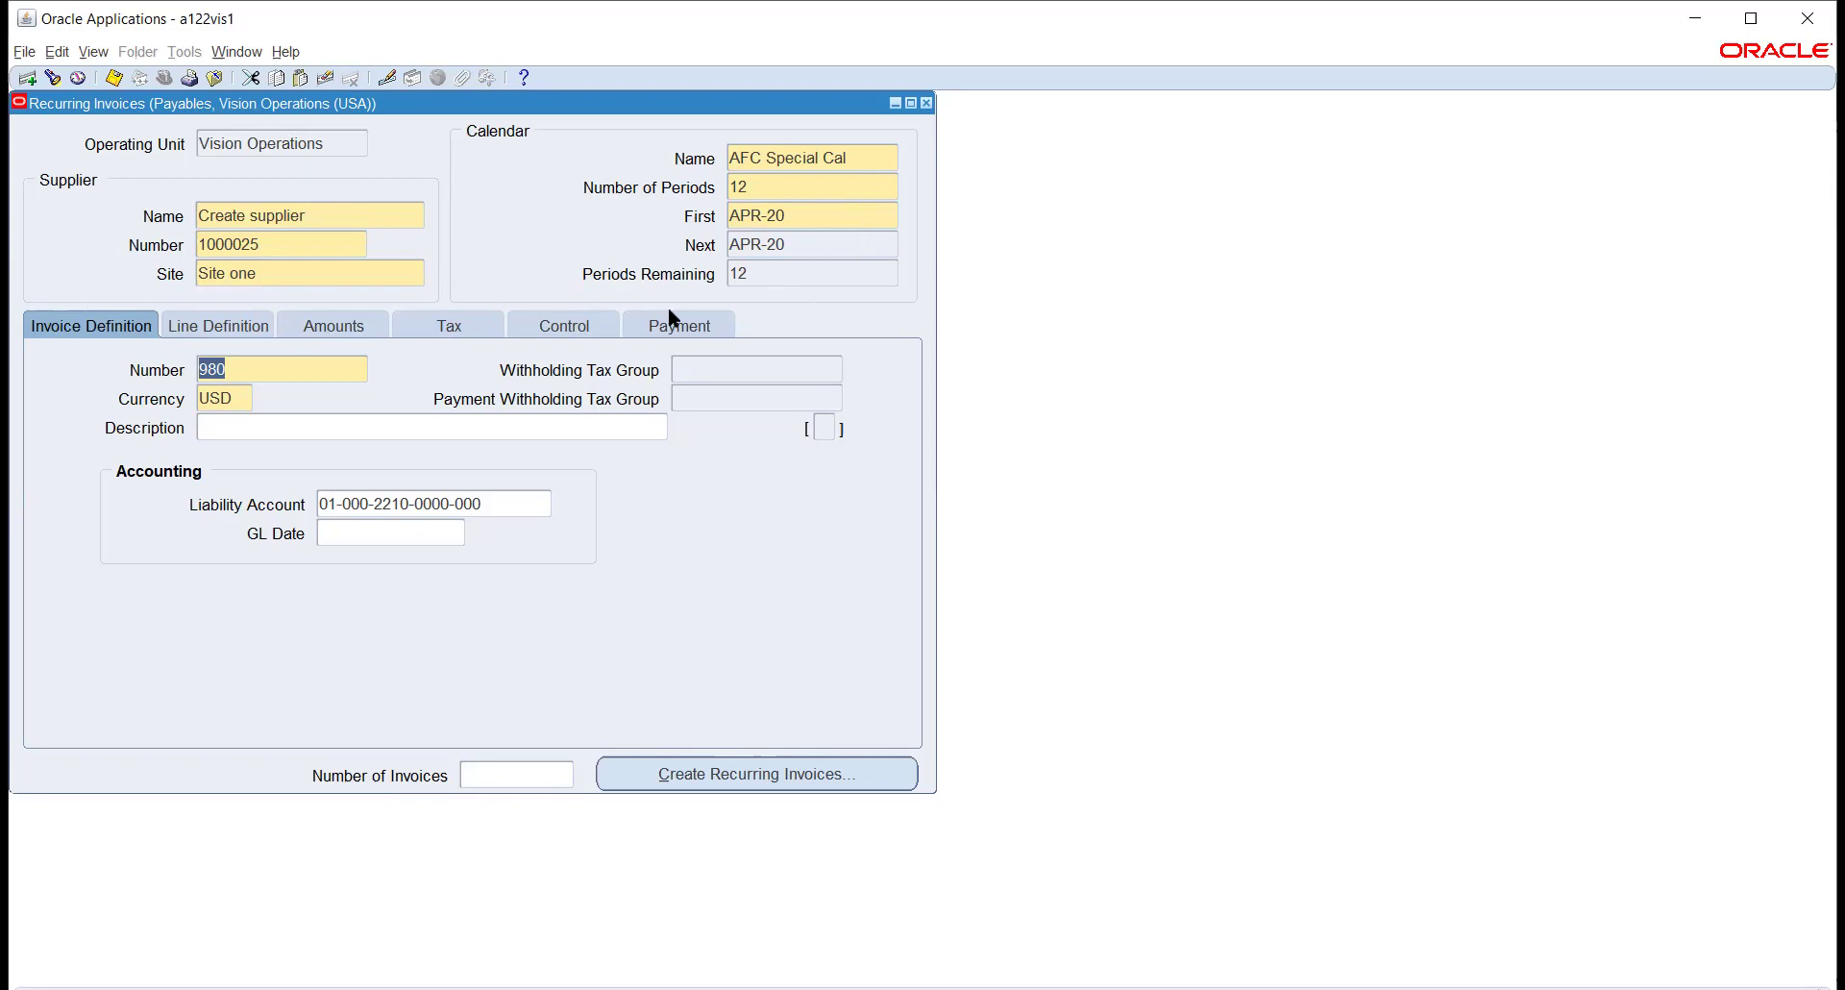
- Check the 12 periods remaining and invoice number 980, then review the line definition and amounts
left_click(766, 275)
double_click(765, 275)
left_click(254, 369)
double_click(253, 369)
left_click(213, 329)
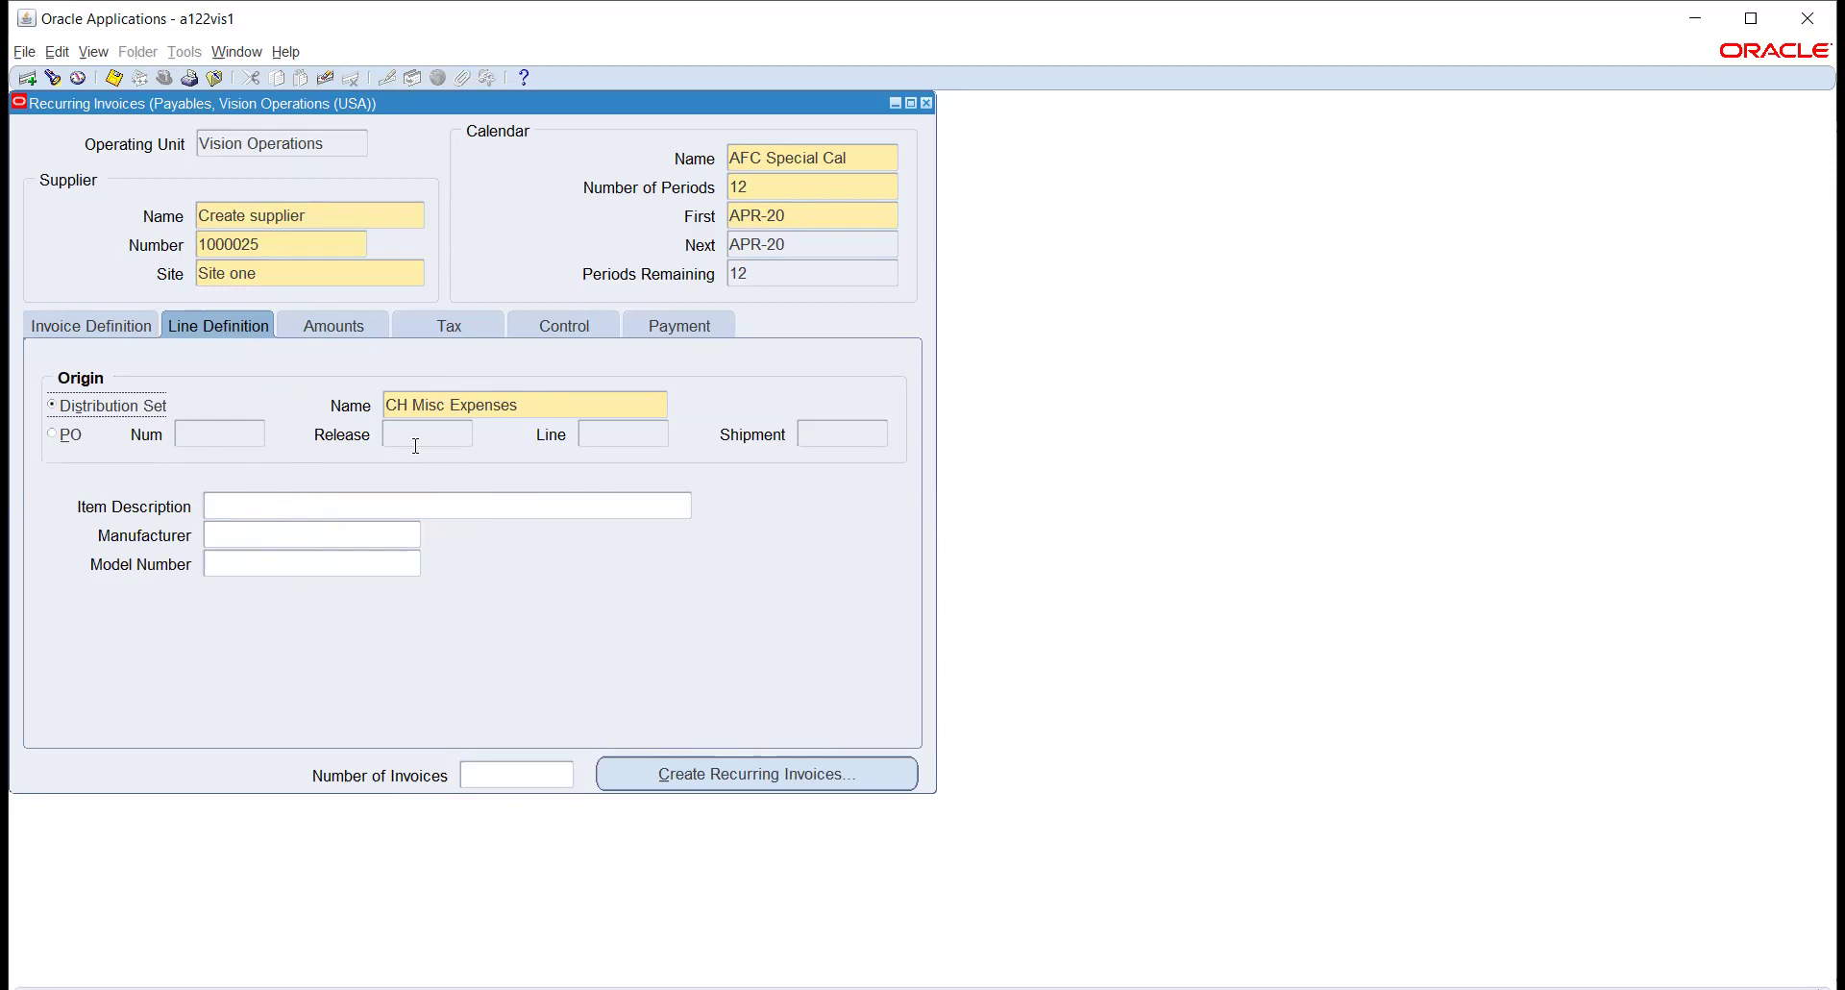
left_click(326, 332)
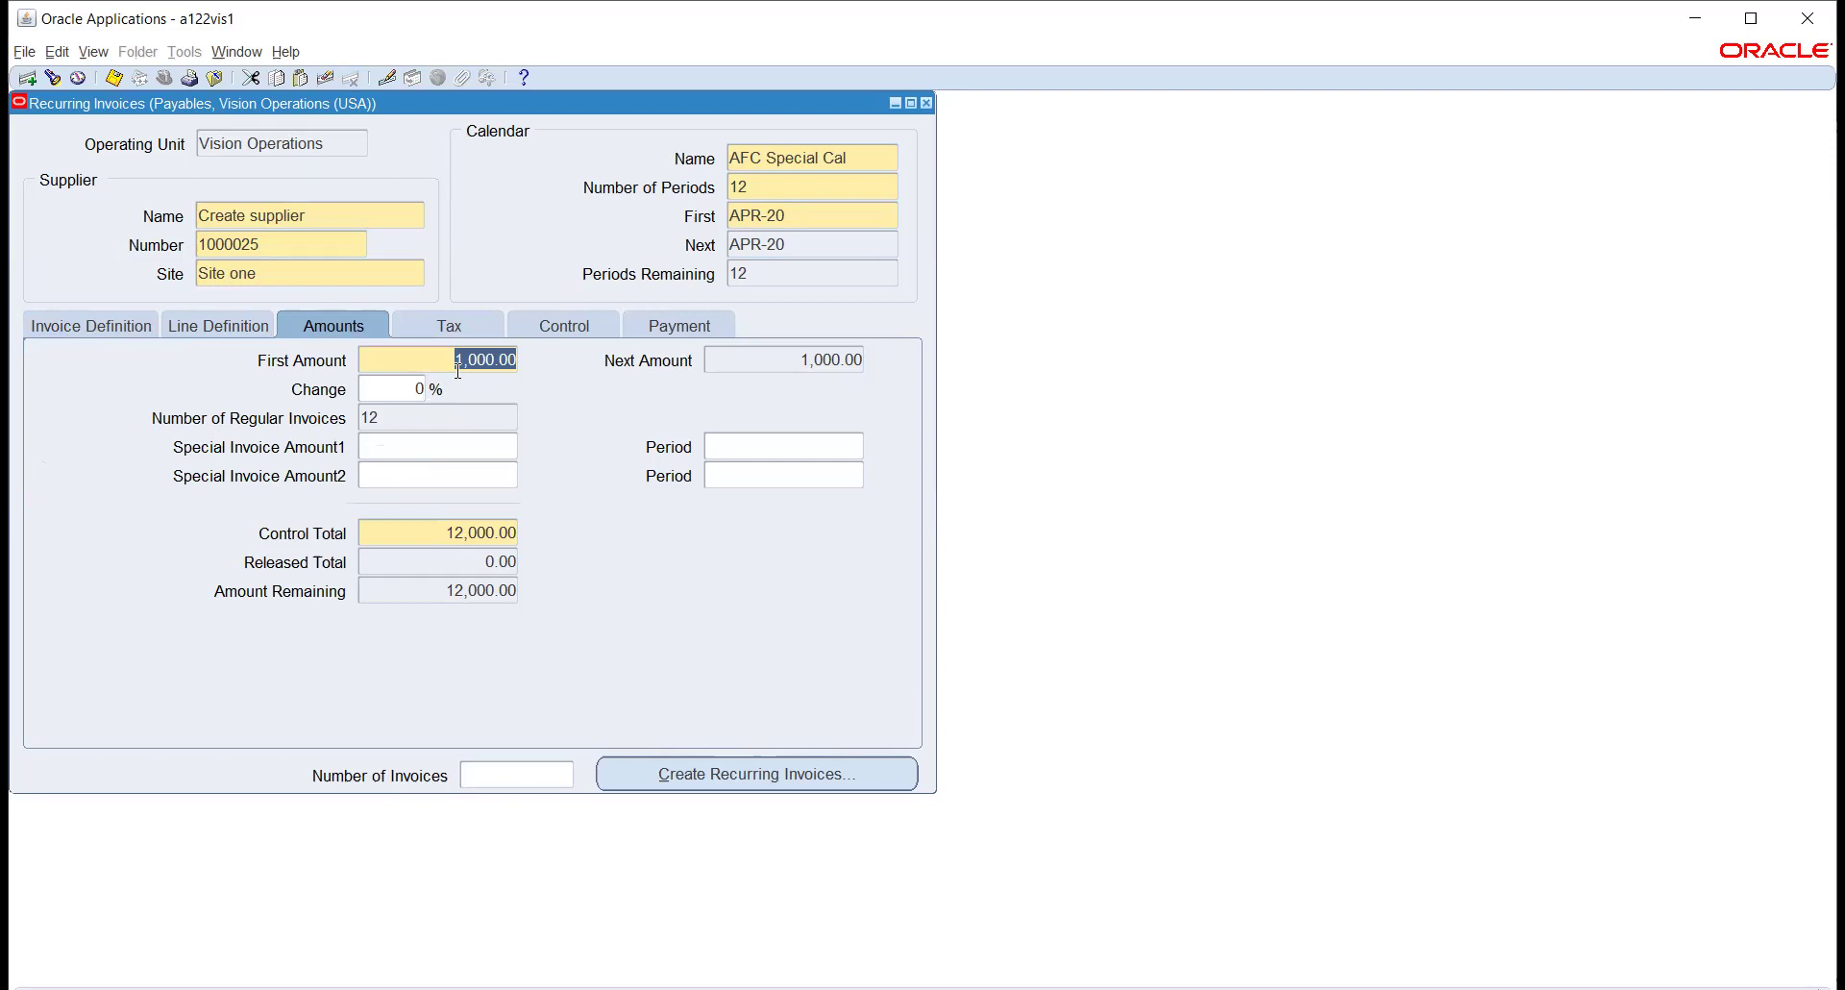
- Change the first amount to 2,000.00, then review the Tax and Control settings
type("2000")
key("Tab")
left_click(419, 327)
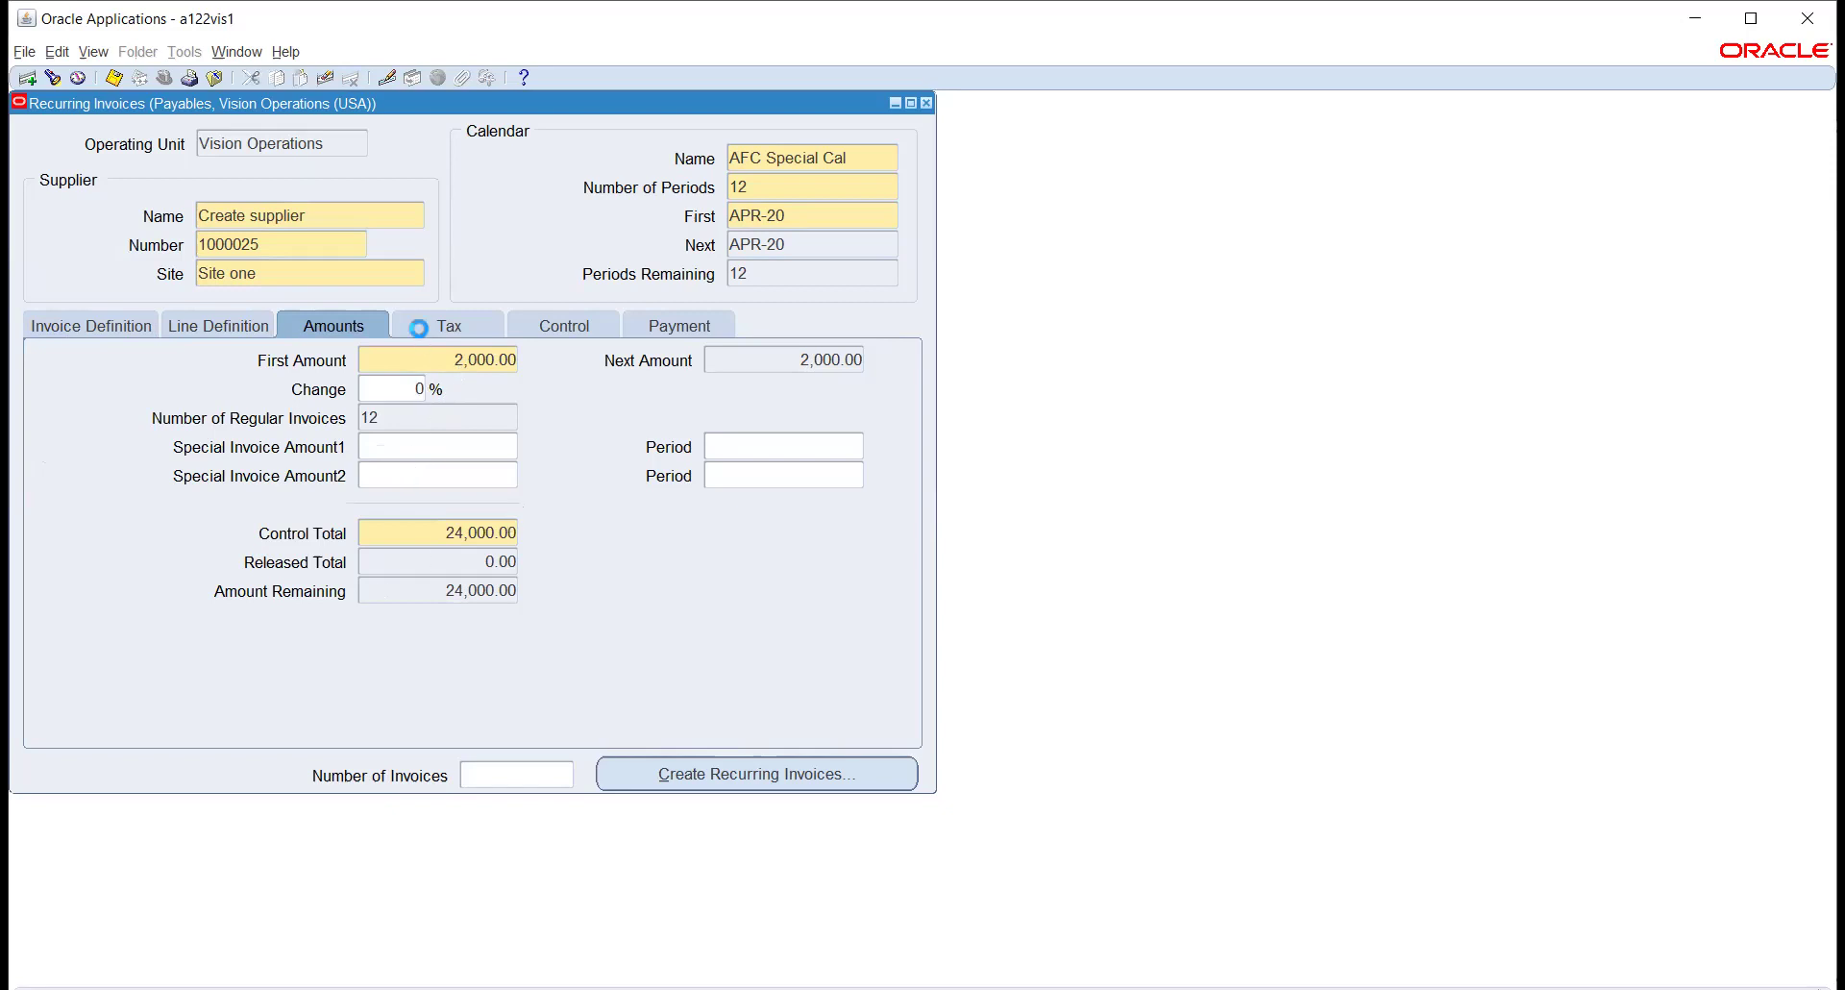
left_click(545, 332)
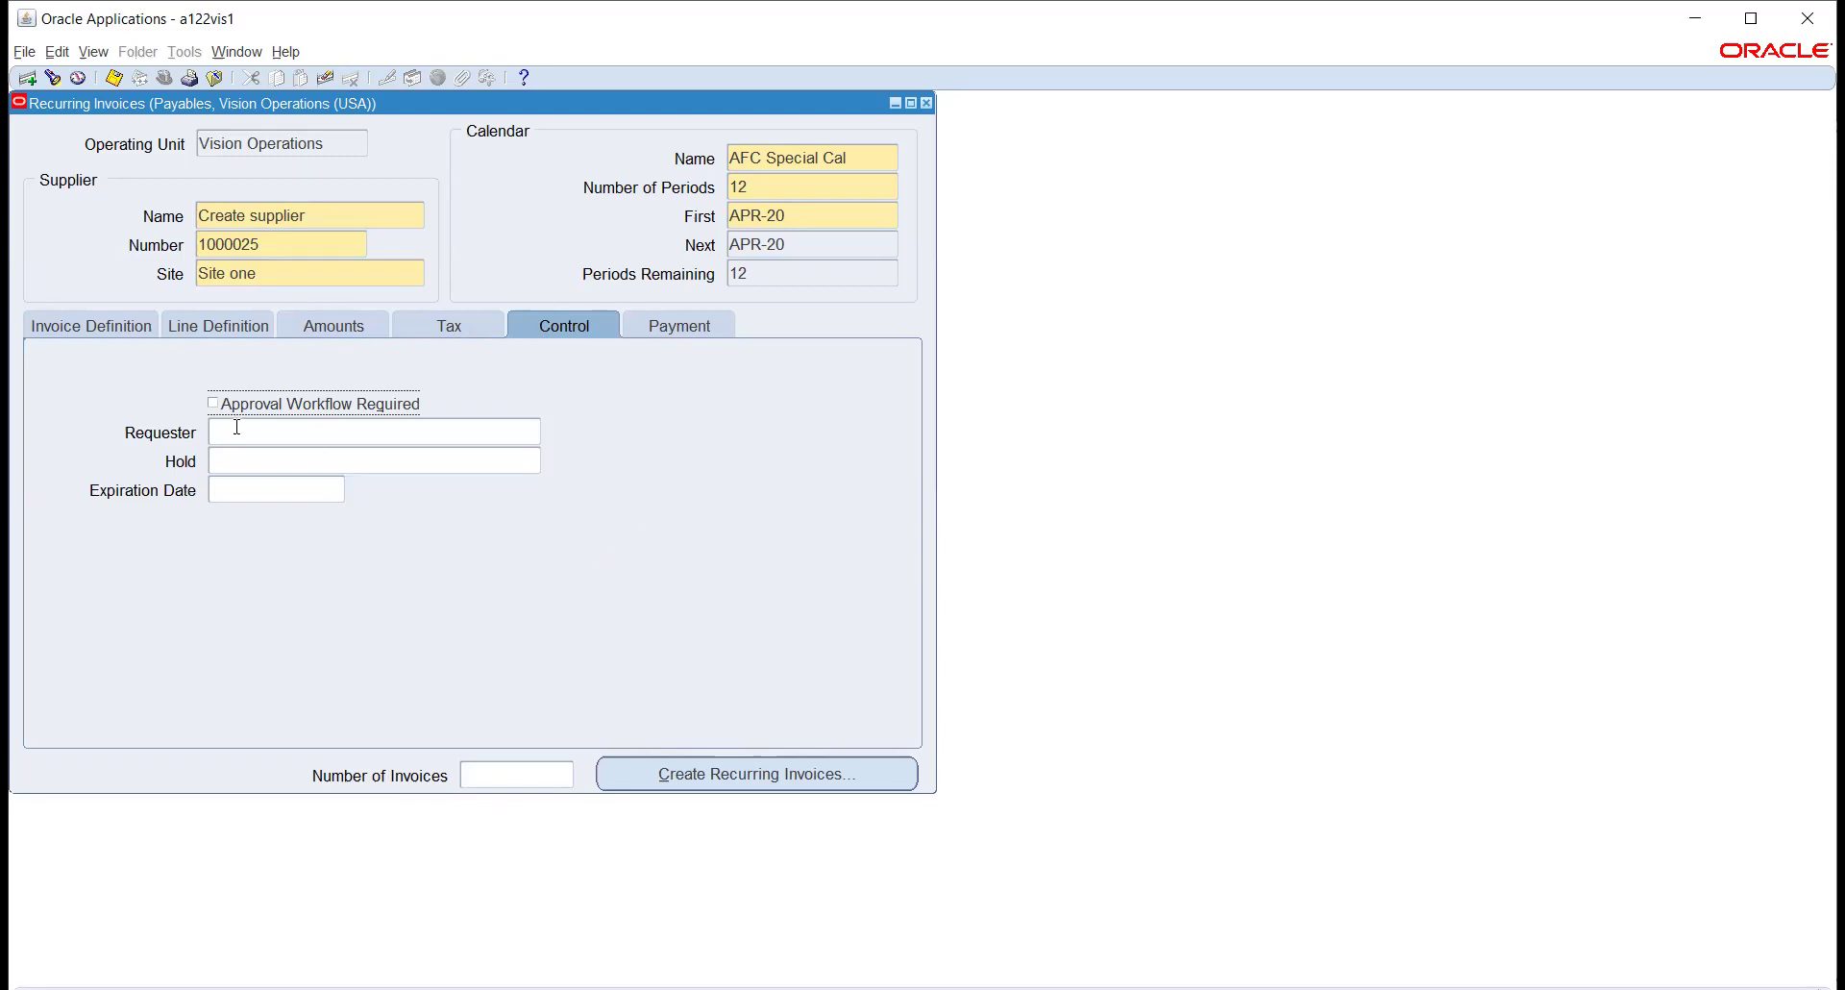
- Show the payment details: Immediate terms, Standard pay group, TATA payment method
left_click(672, 325)
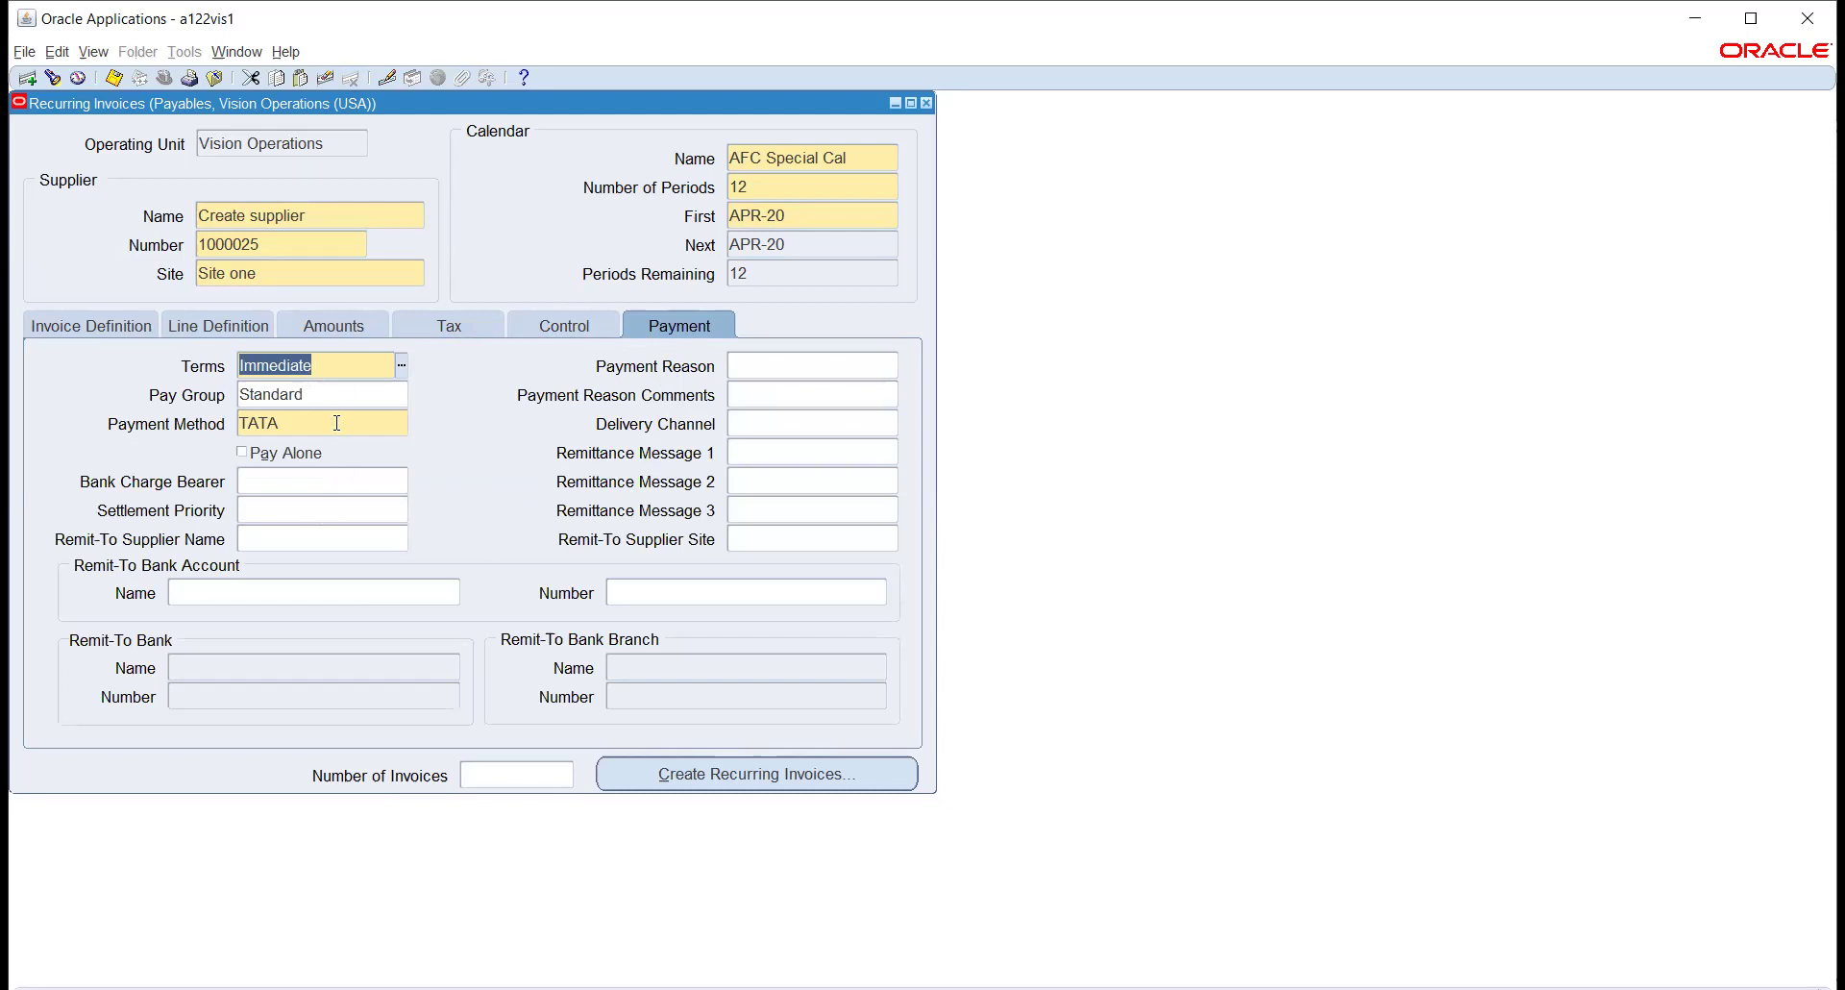
left_click(105, 327)
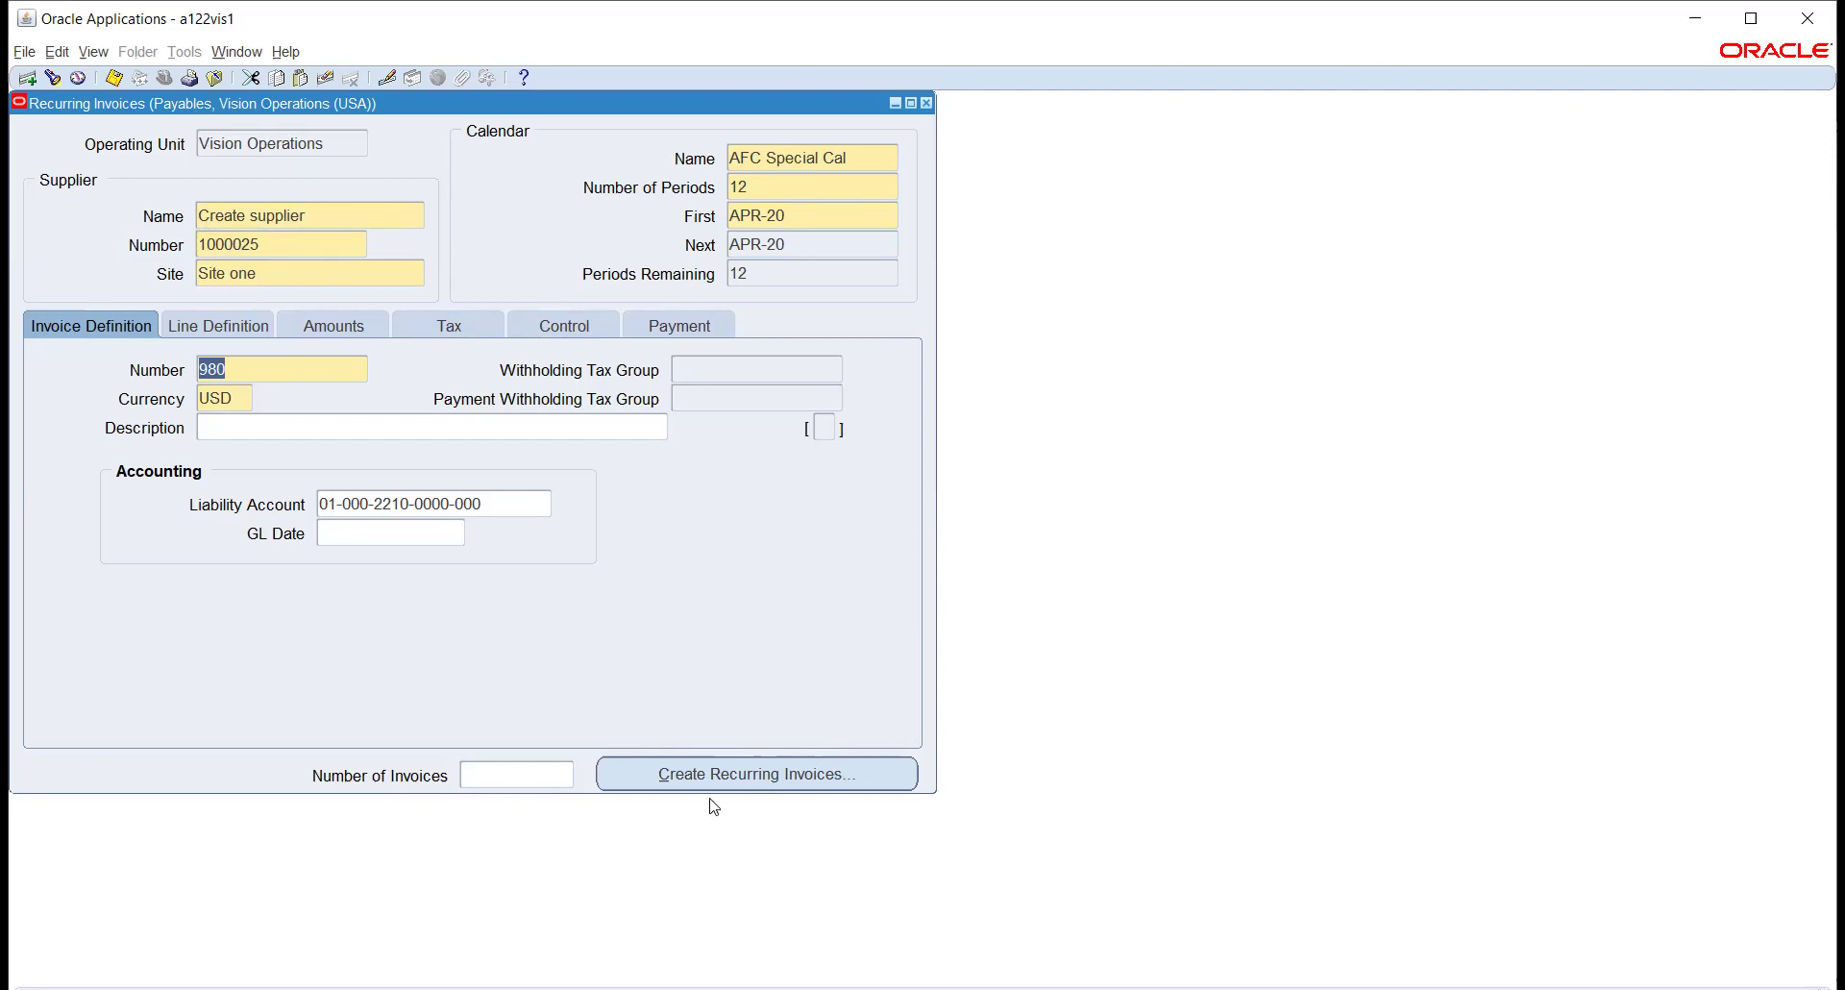
- Create recurring invoice 980-APR-20 for 2,000.00 from the definition
left_click(648, 775)
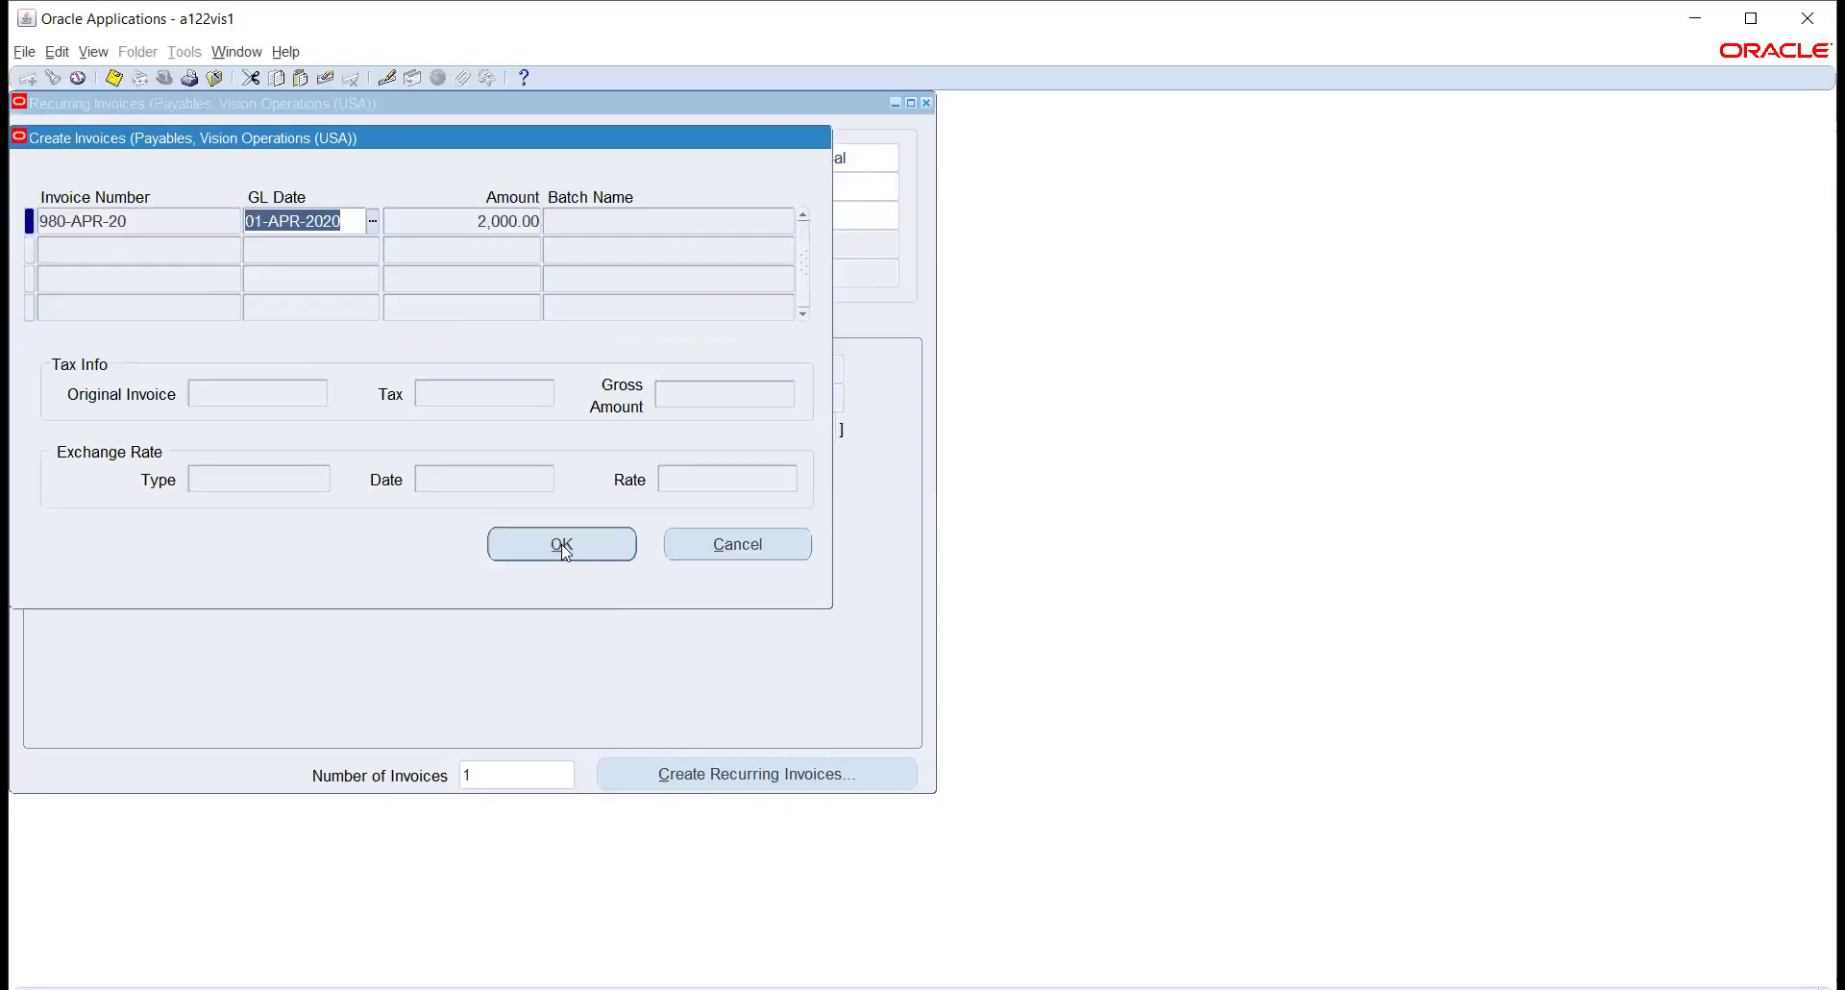
left_click(553, 543)
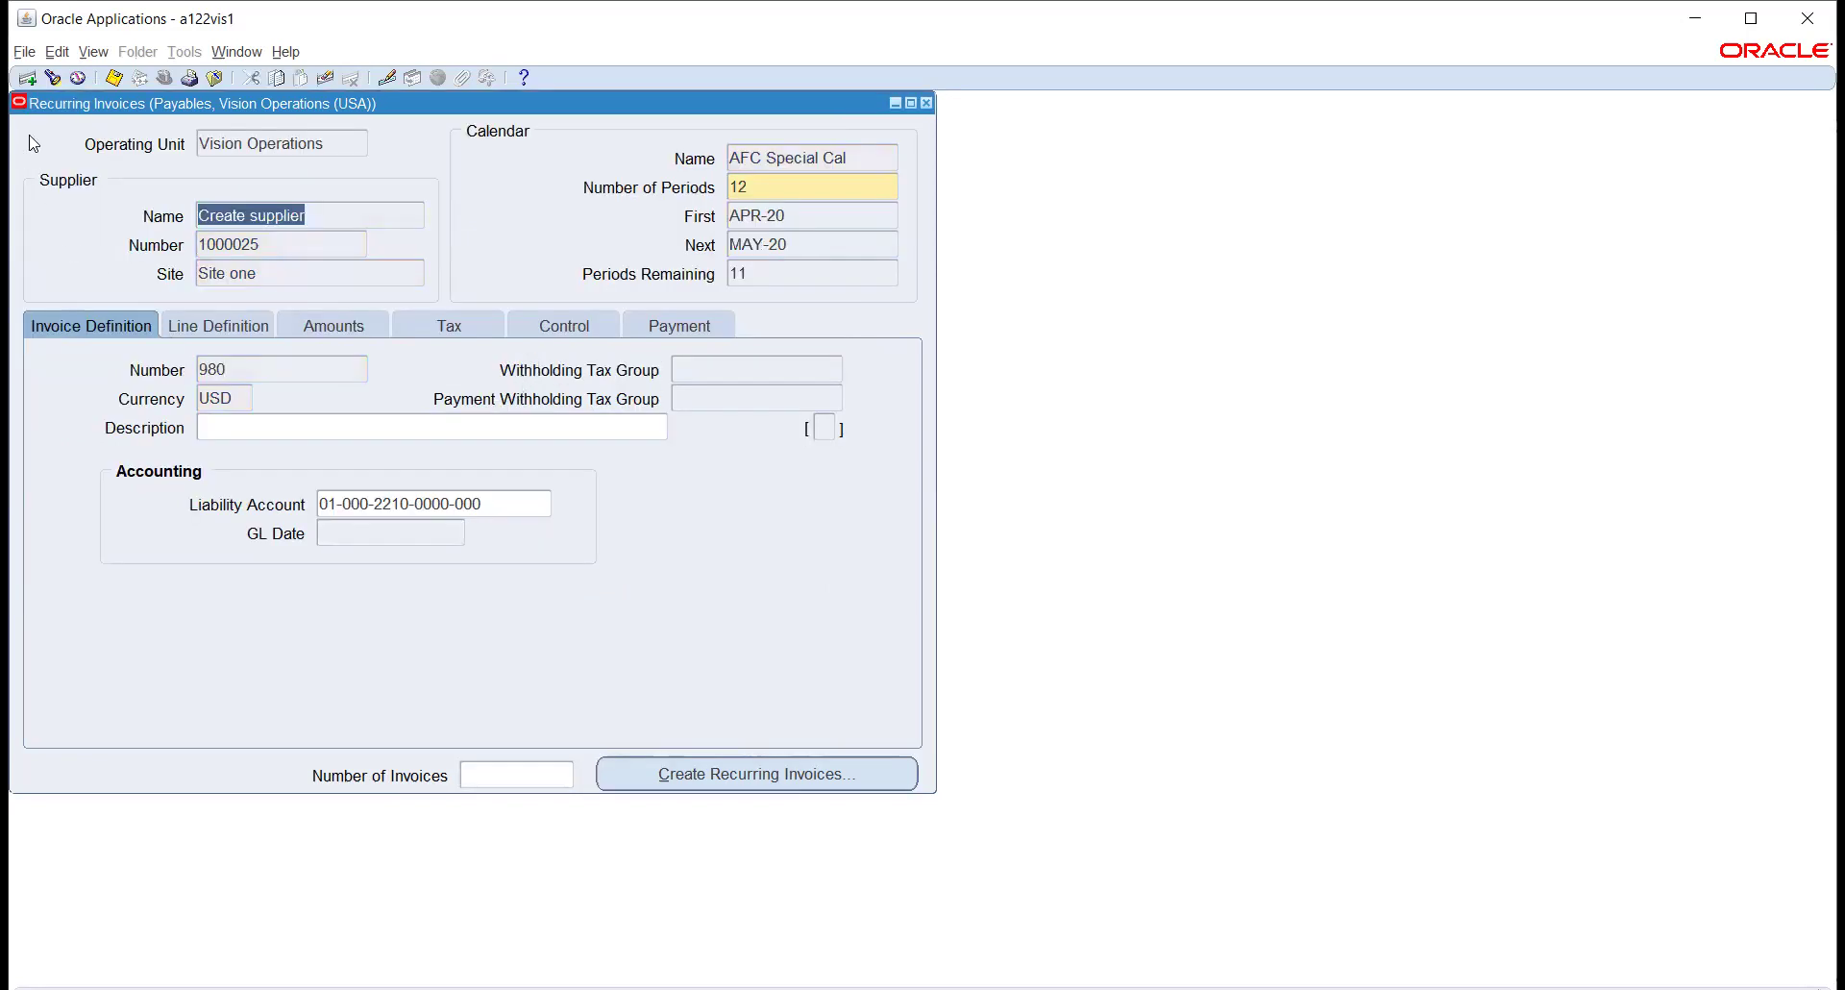
- Check submitted requests, then close the Recurring Invoices window back to the Navigator
left_click(93, 53)
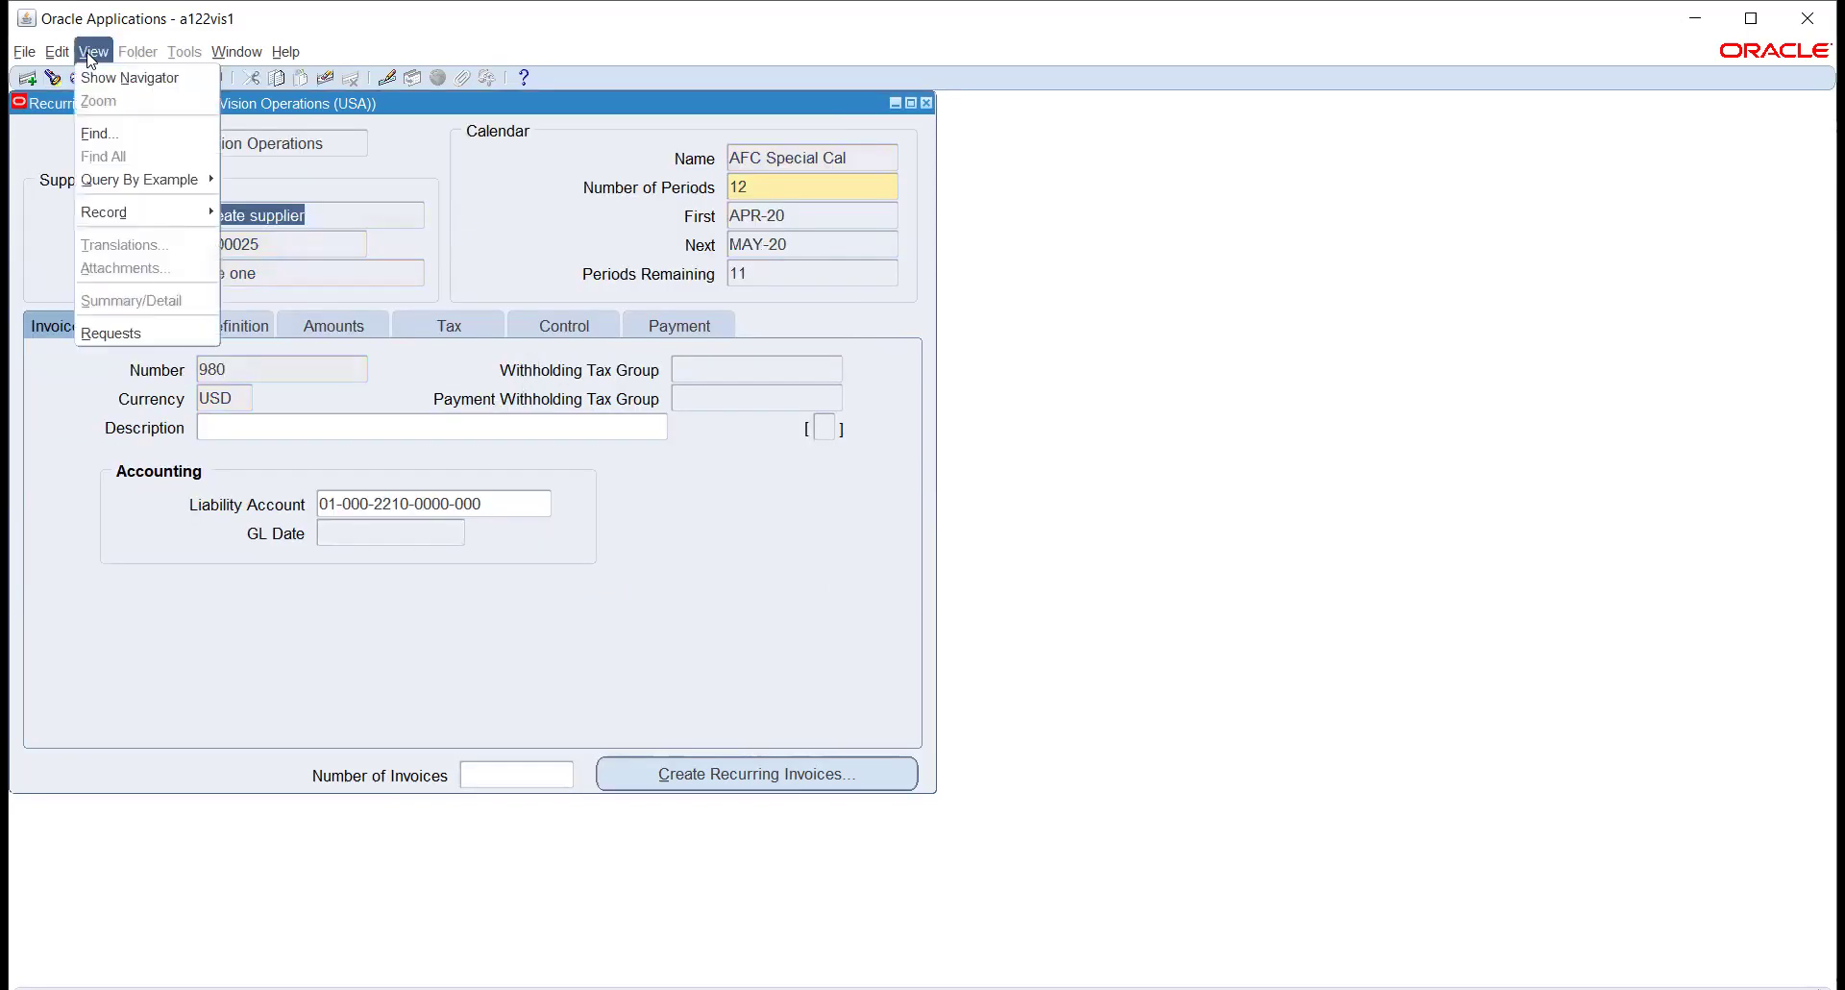
left_click(125, 336)
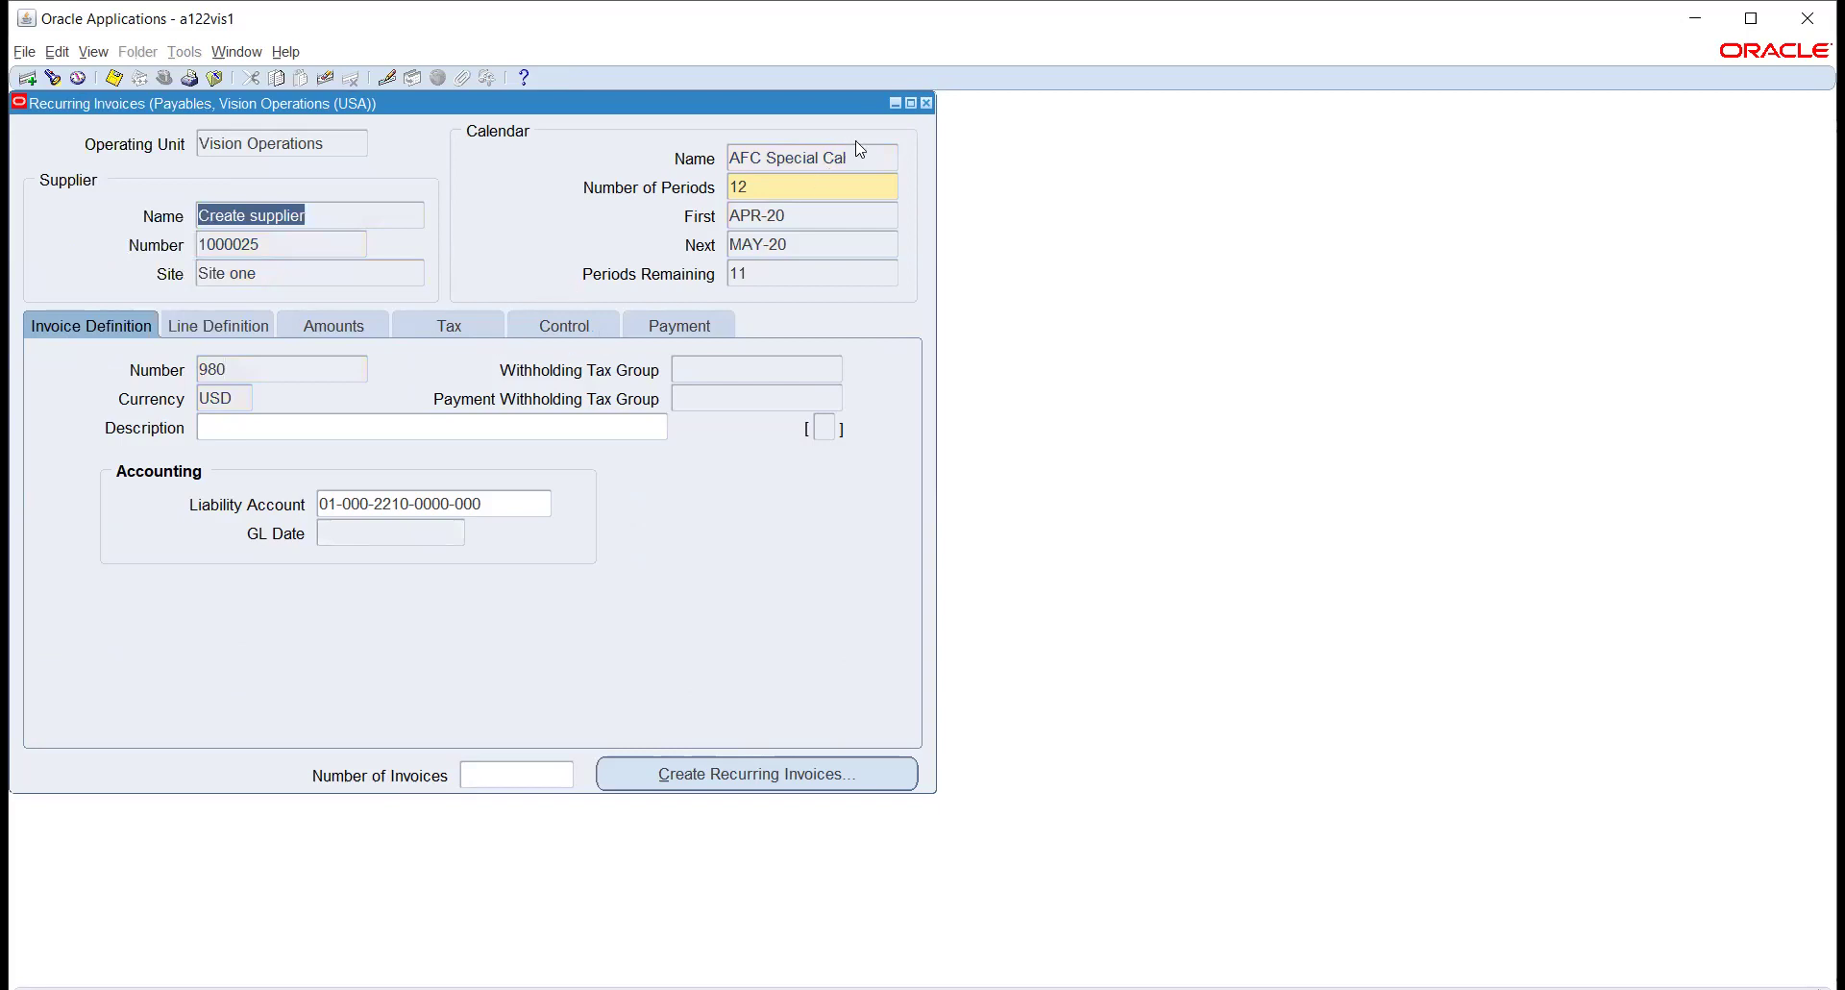
left_click(251, 369)
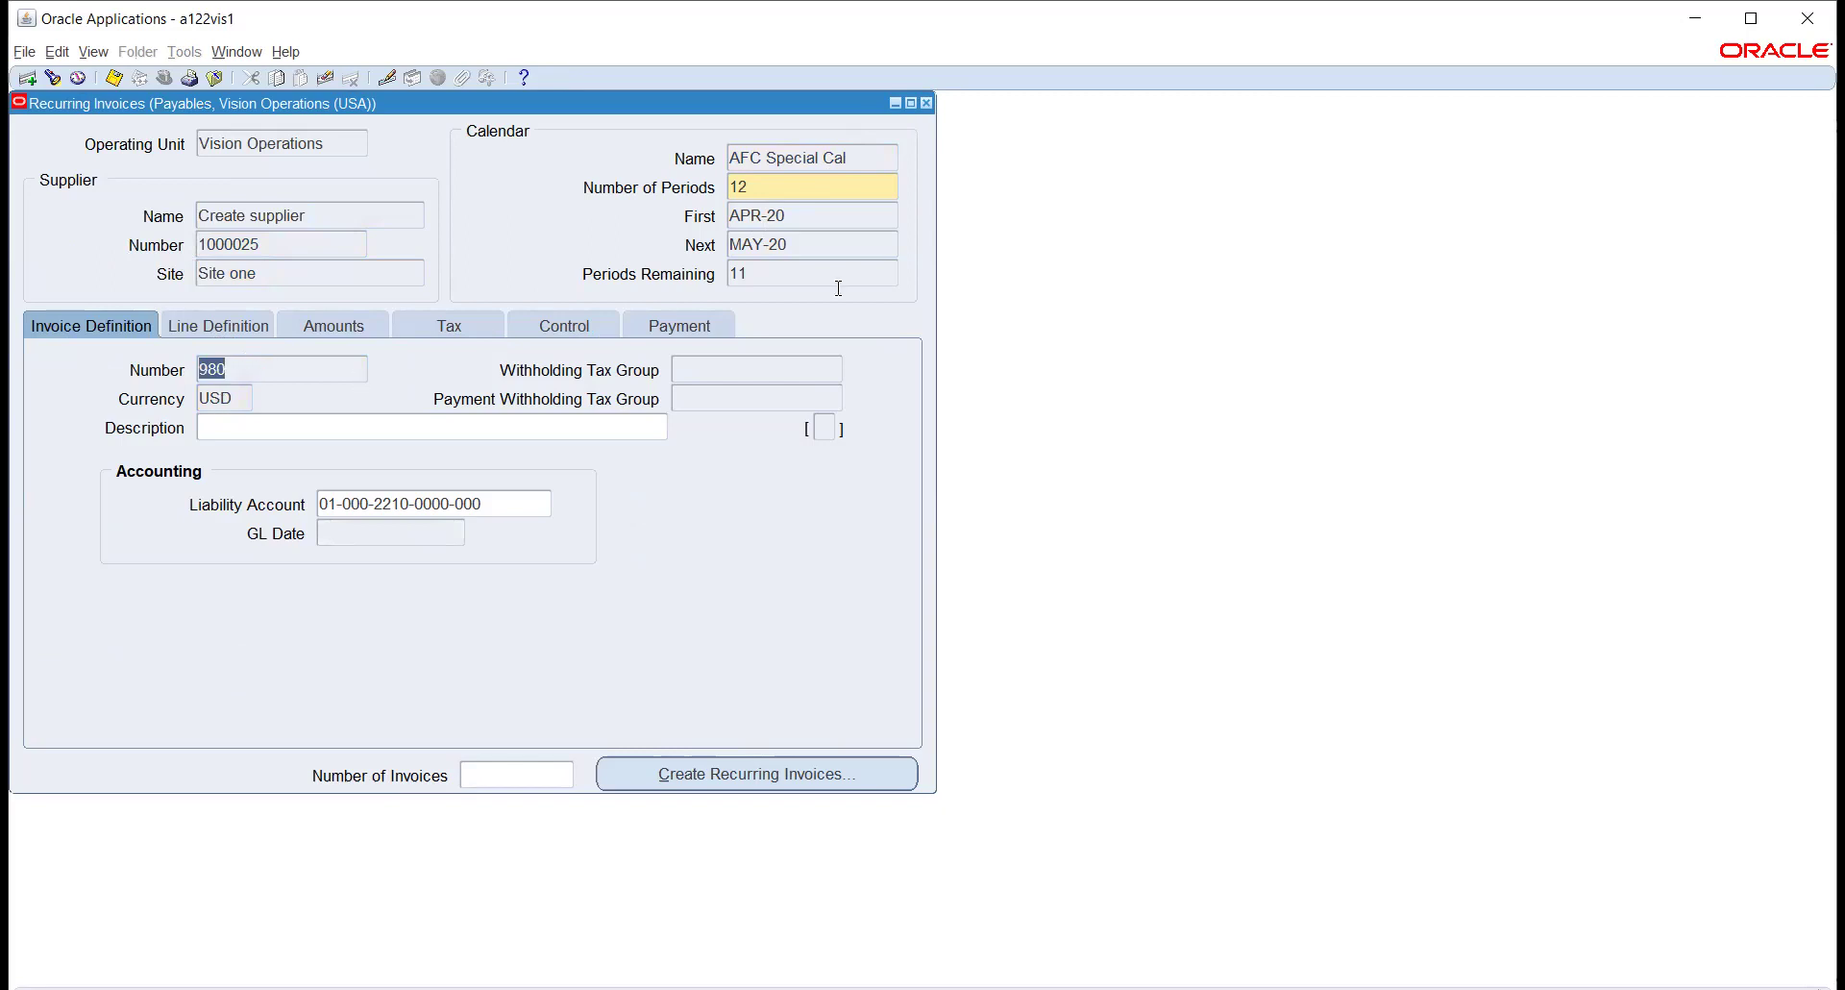
left_click(926, 103)
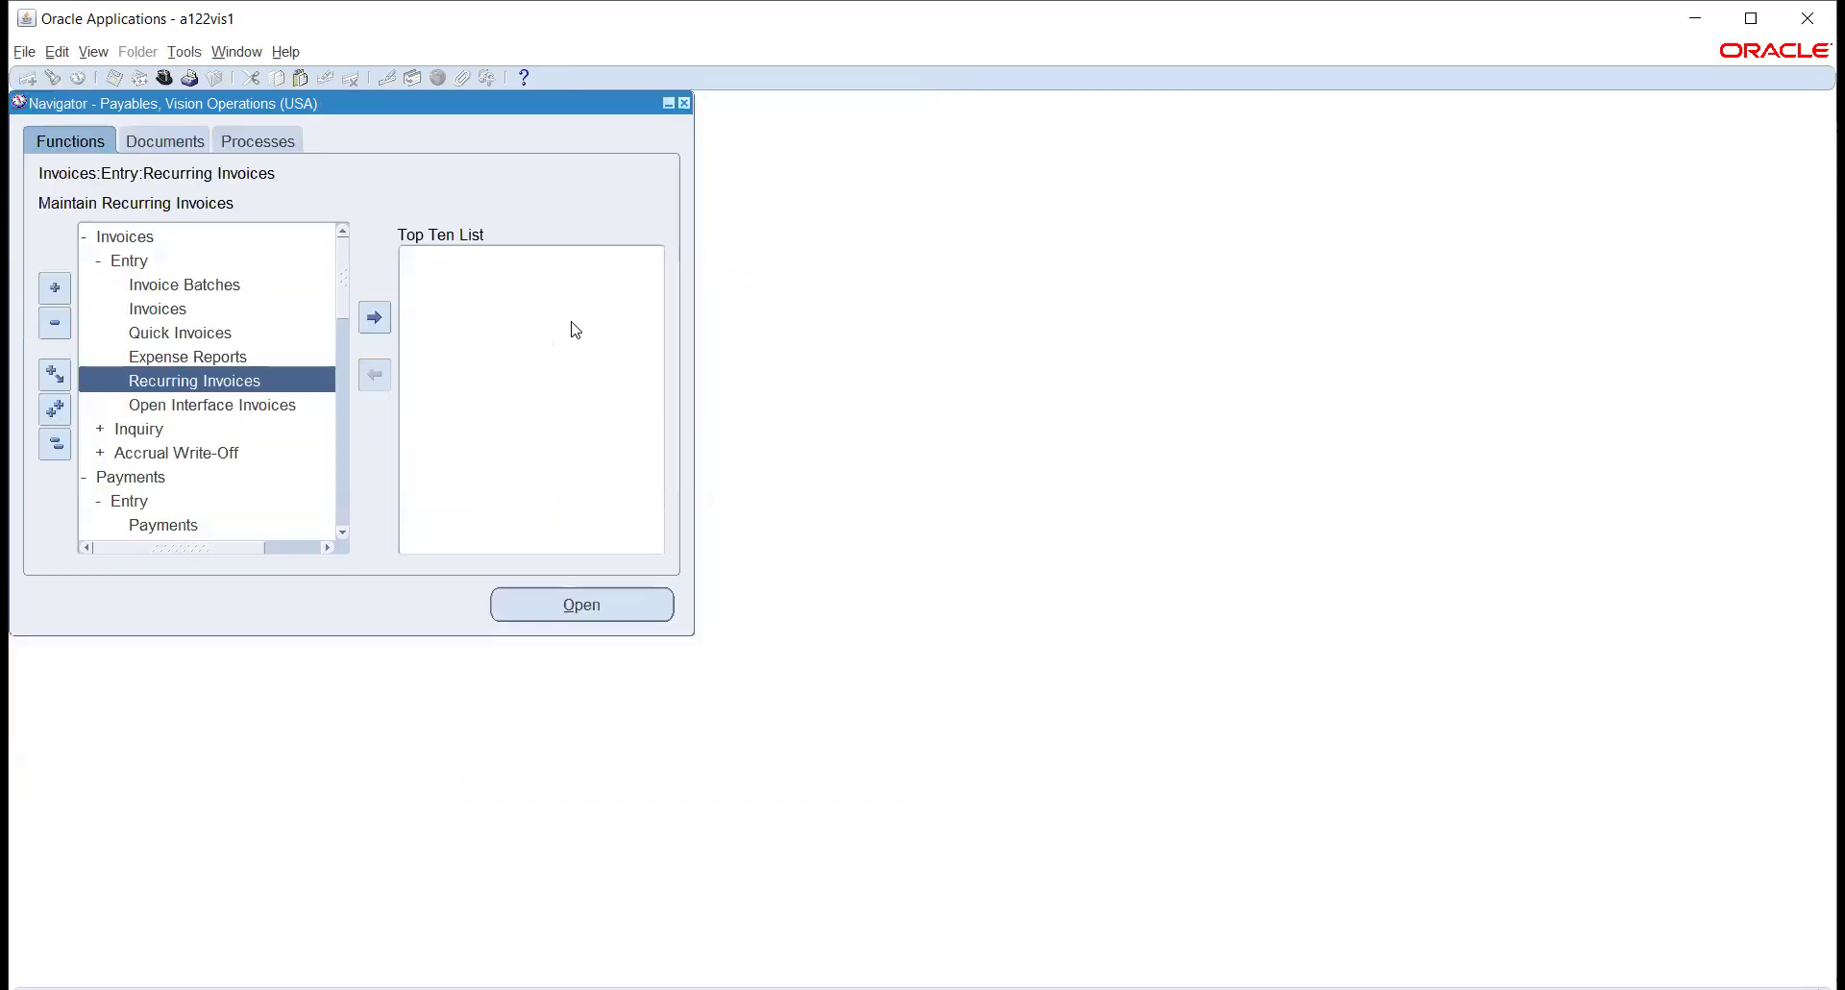
- Open the Invoice Workbench from Invoices > Entry > Invoices
double_click(165, 308)
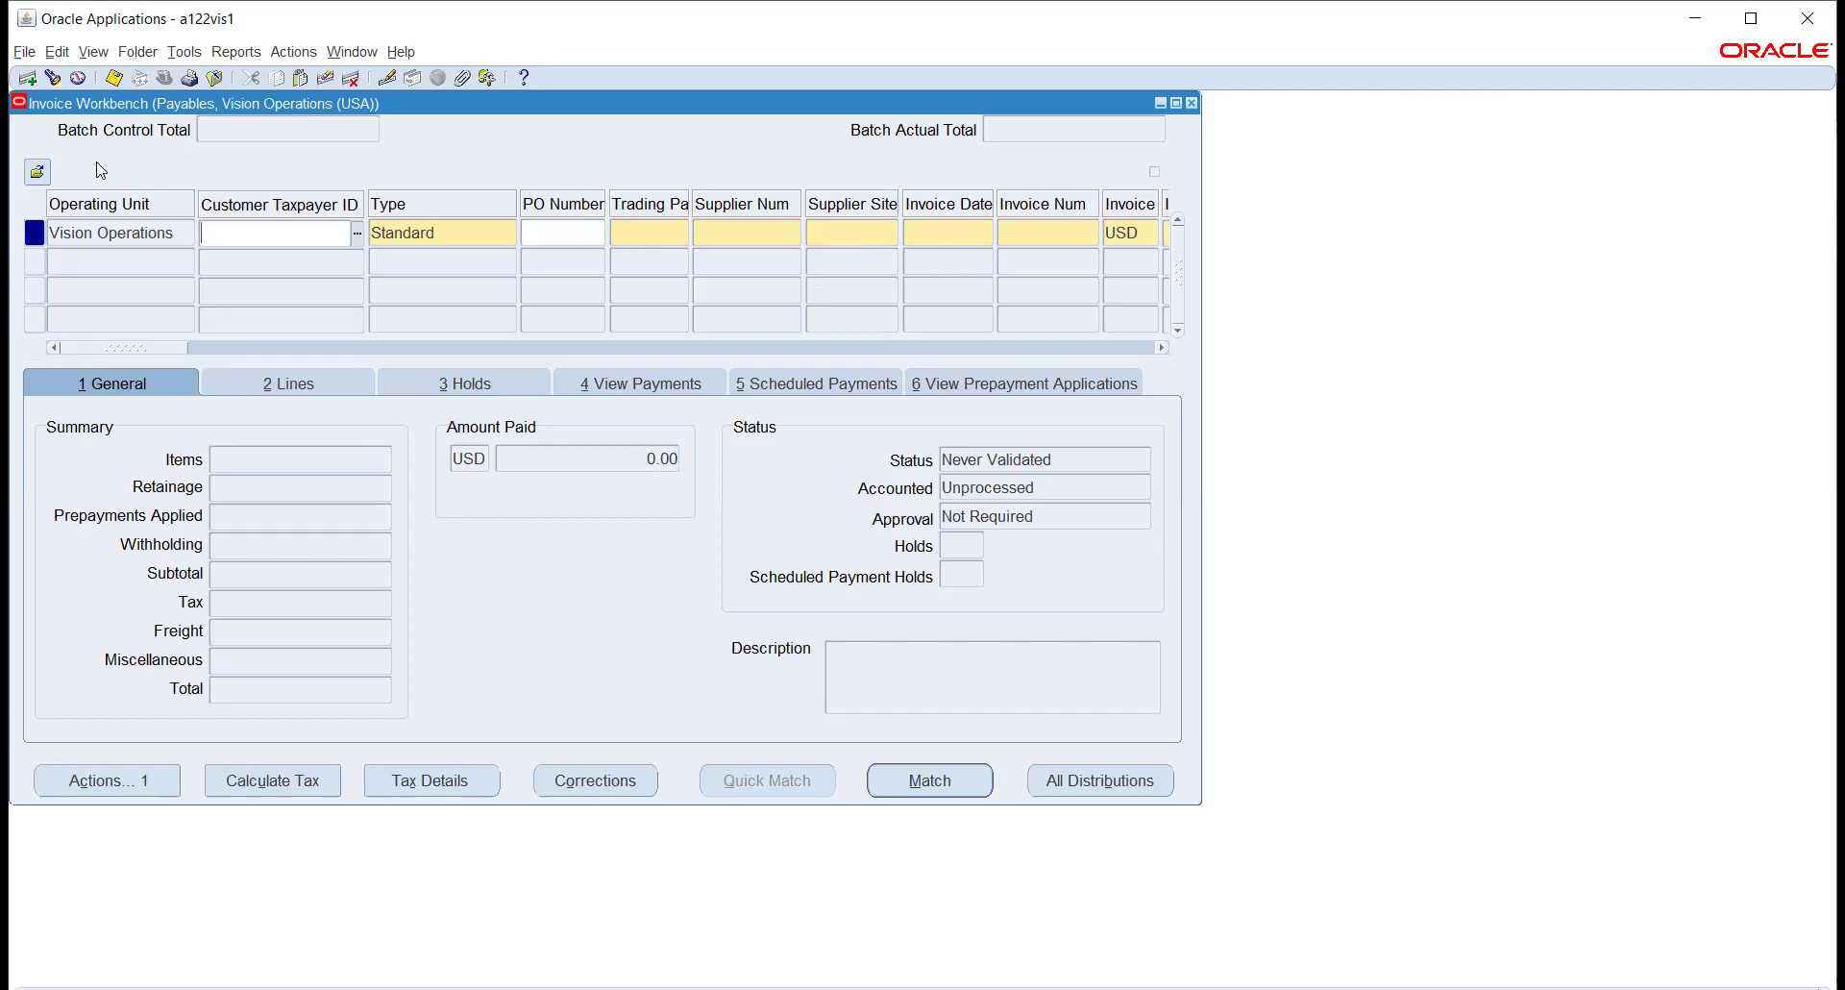
- Find invoices matching '980%' and scroll to see 980-APR-20's 2,000.00 total and status
left_click(53, 78)
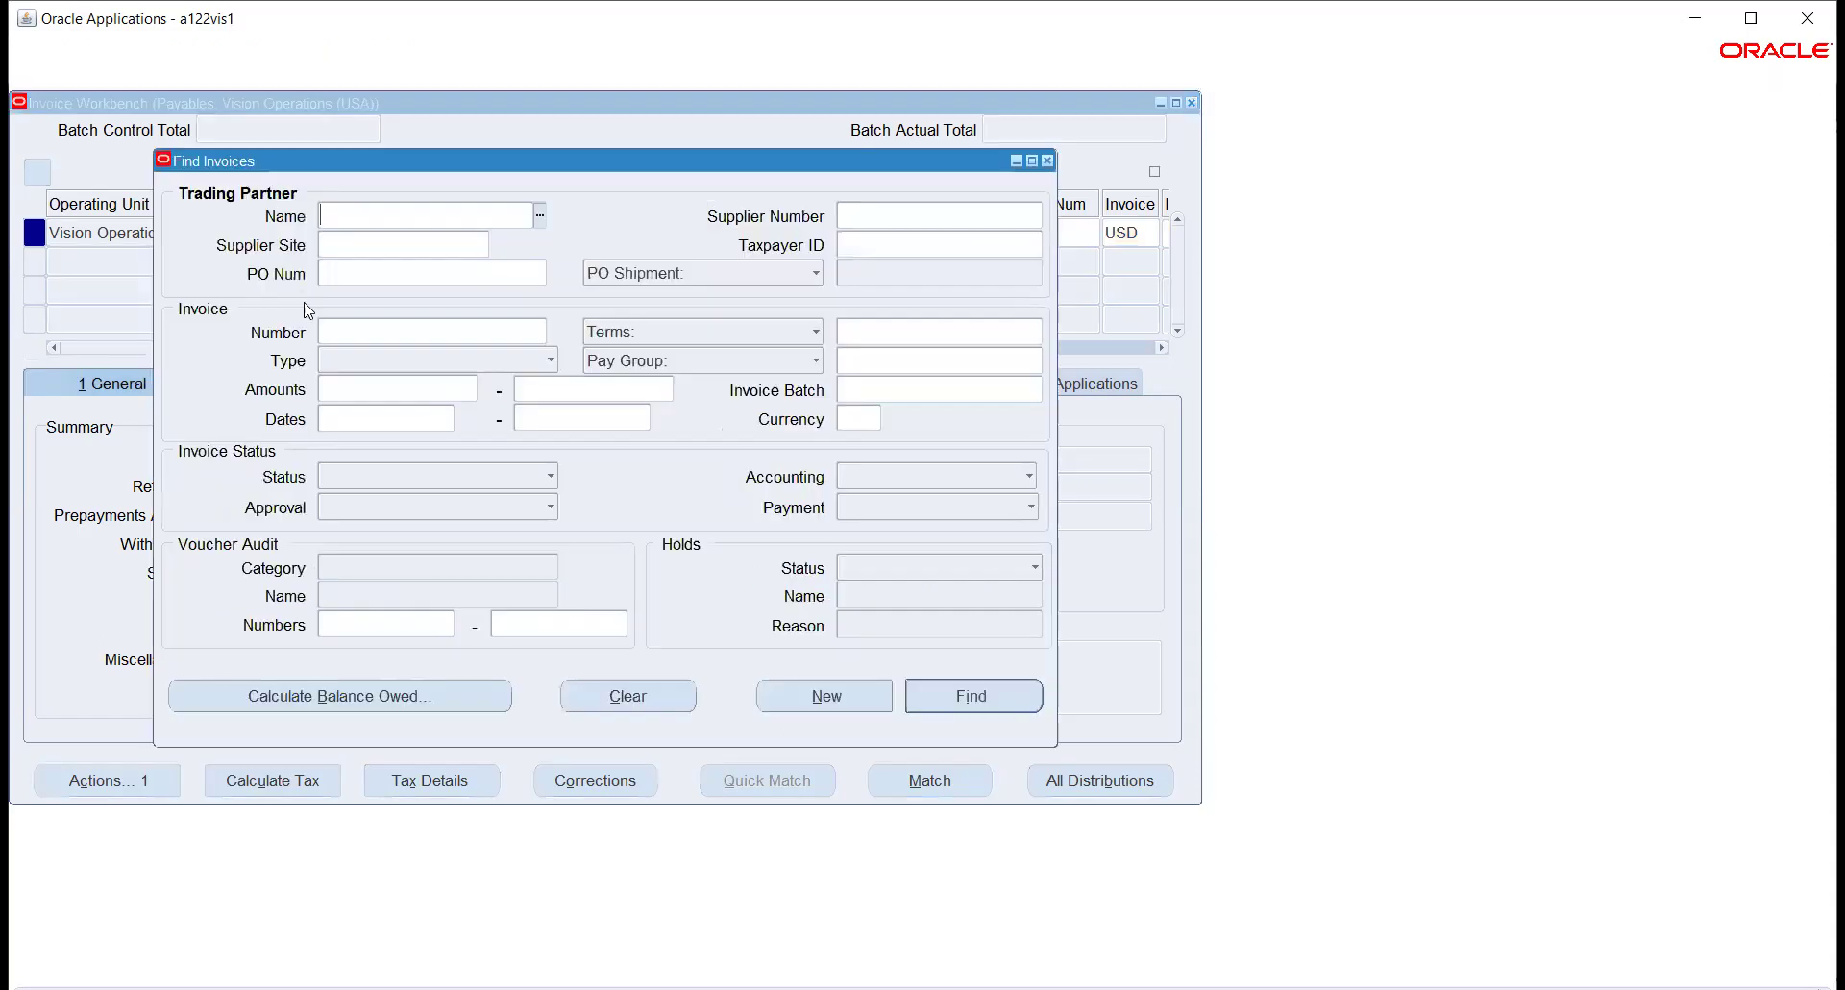
left_click(362, 339)
type("980%")
key("Tab")
left_click(1009, 699)
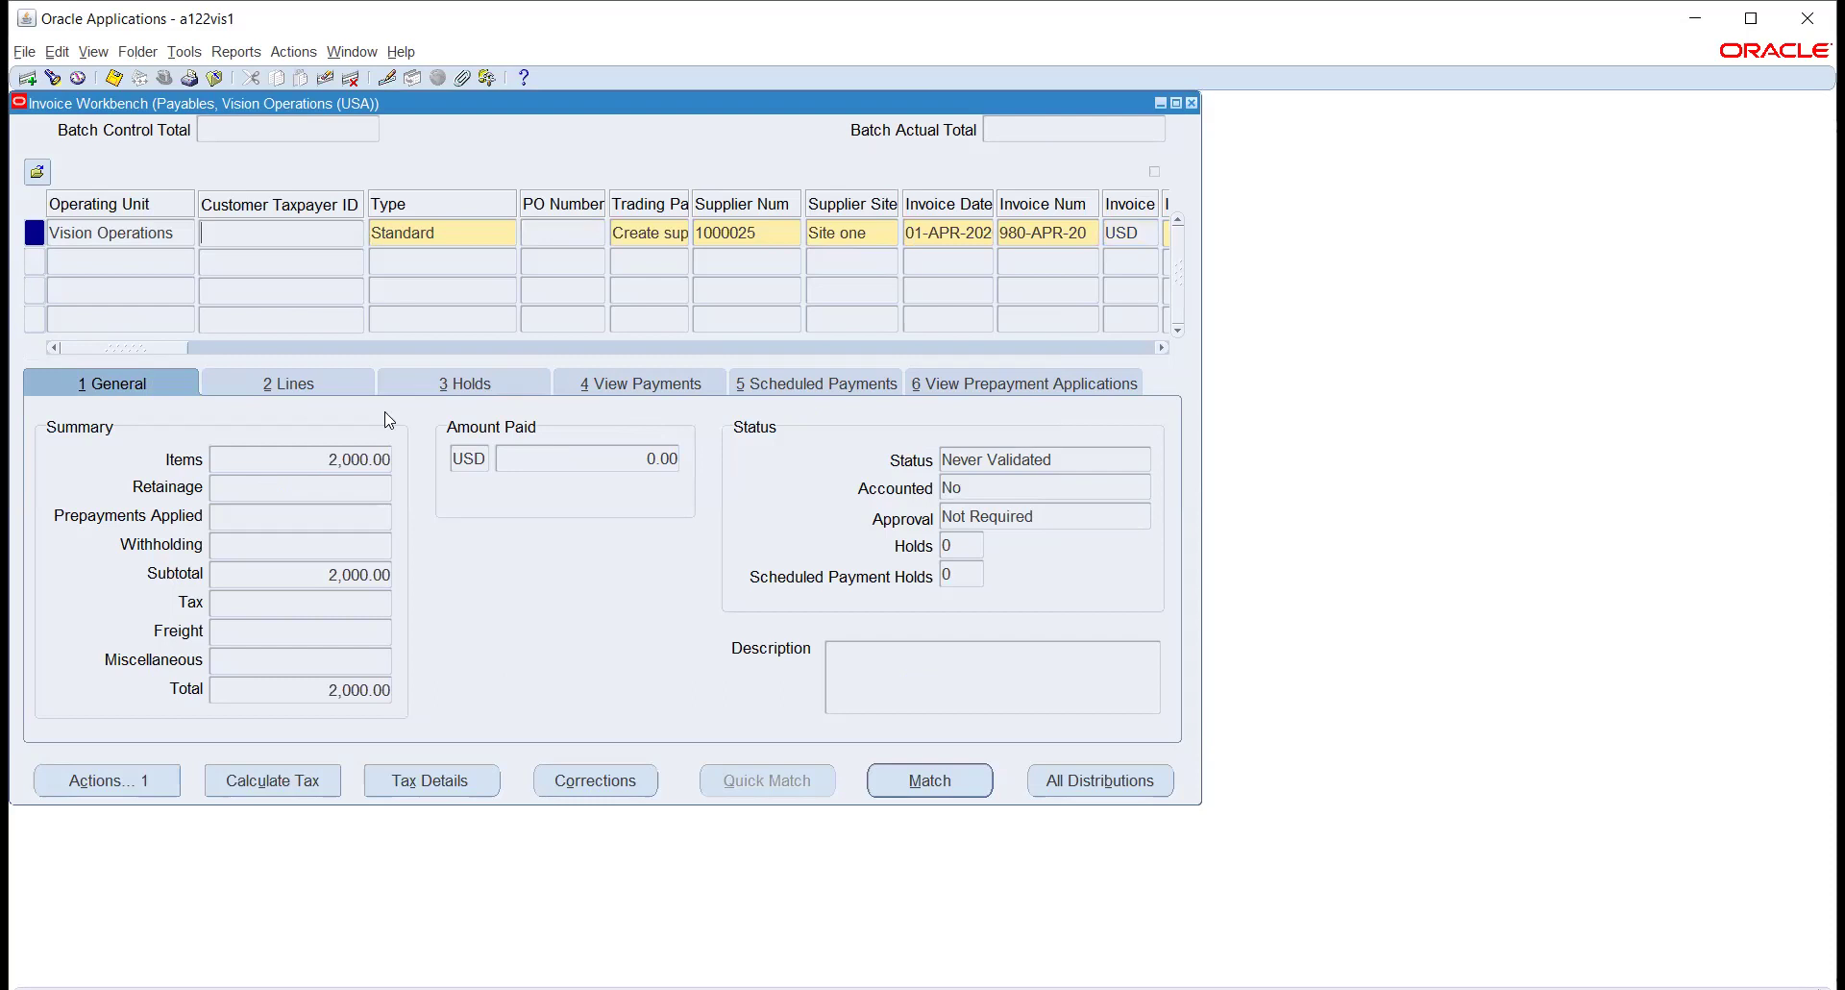
left_click_drag(148, 350, 174, 348)
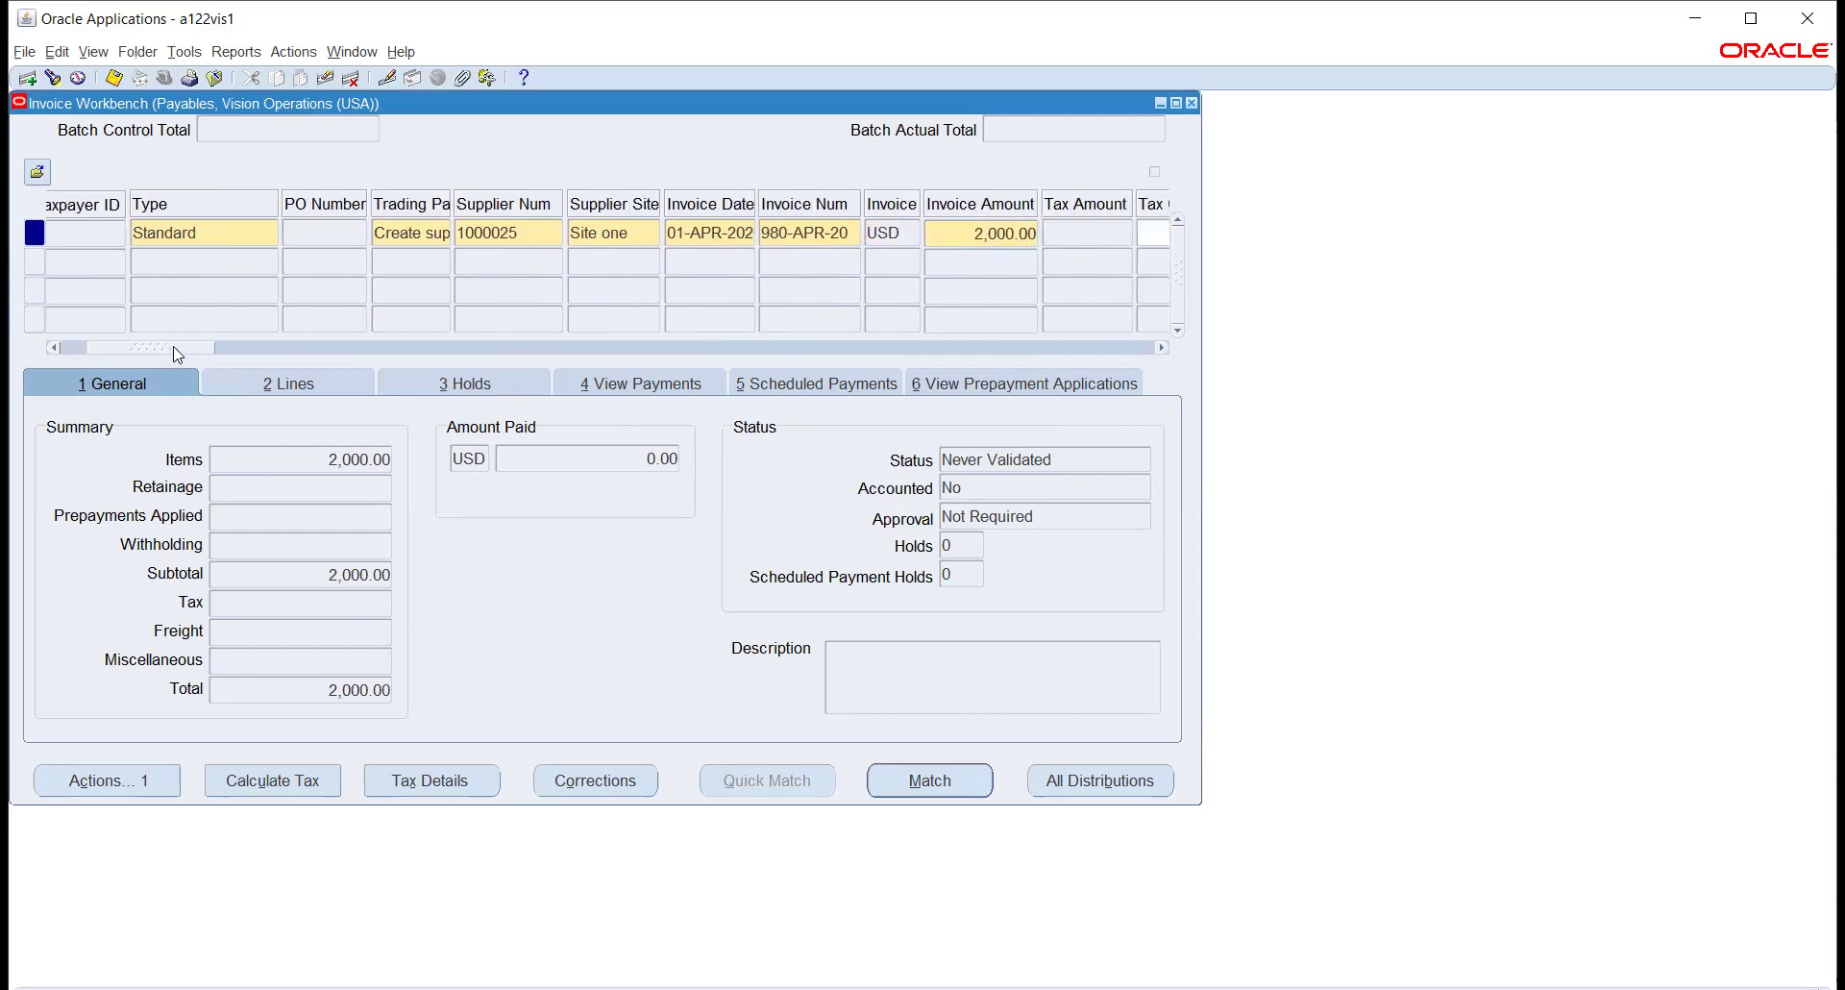
left_click_drag(177, 355, 201, 354)
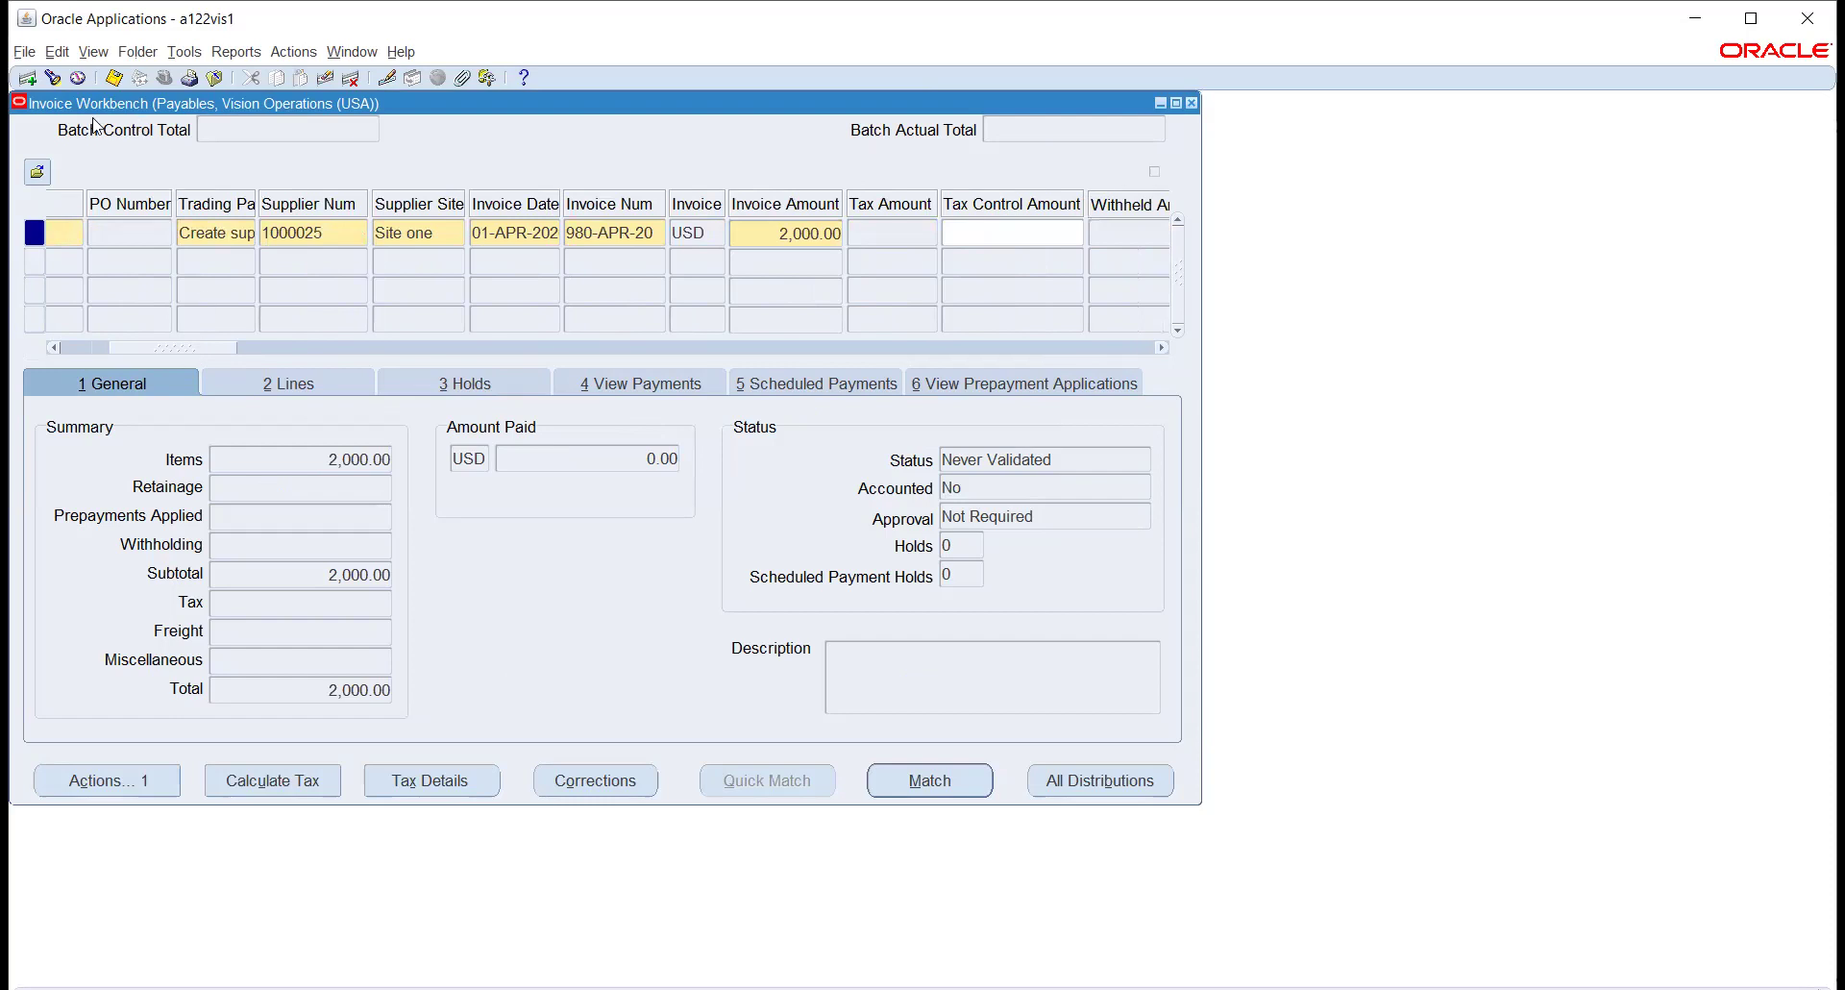
- Rerun the '980%' invoice search, then start a new empty Standard invoice row
left_click(52, 77)
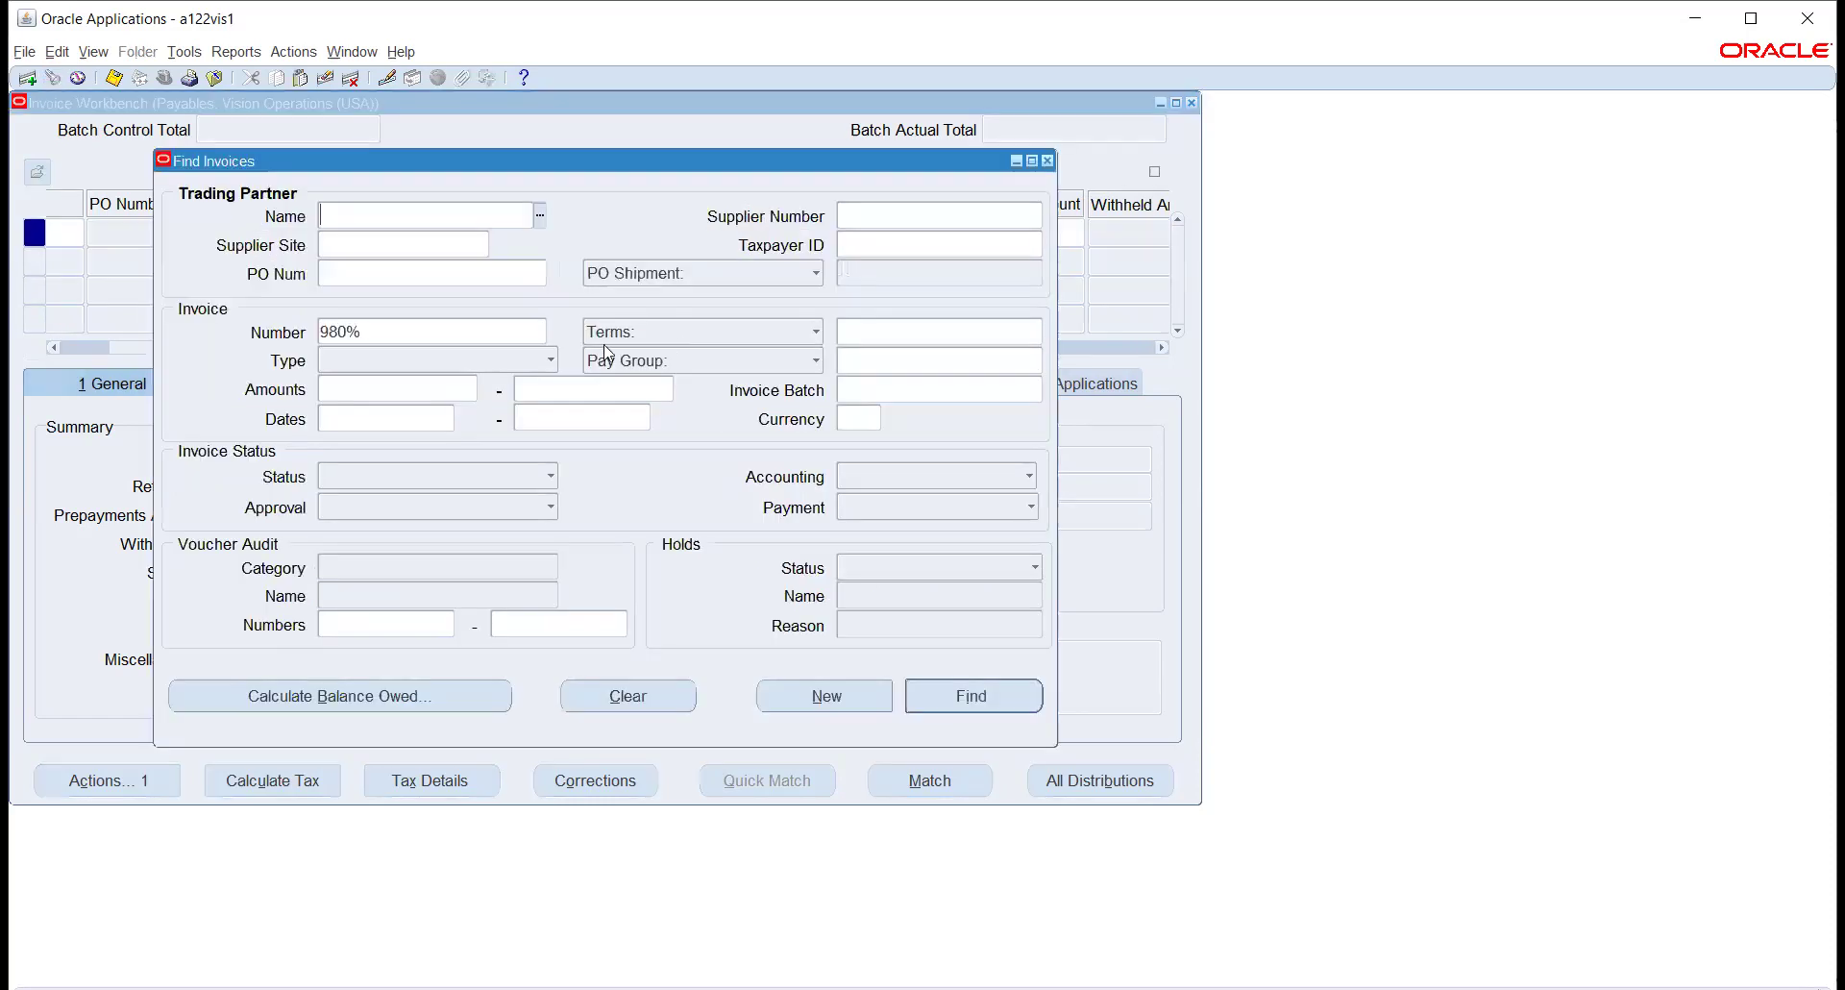
left_click(377, 329)
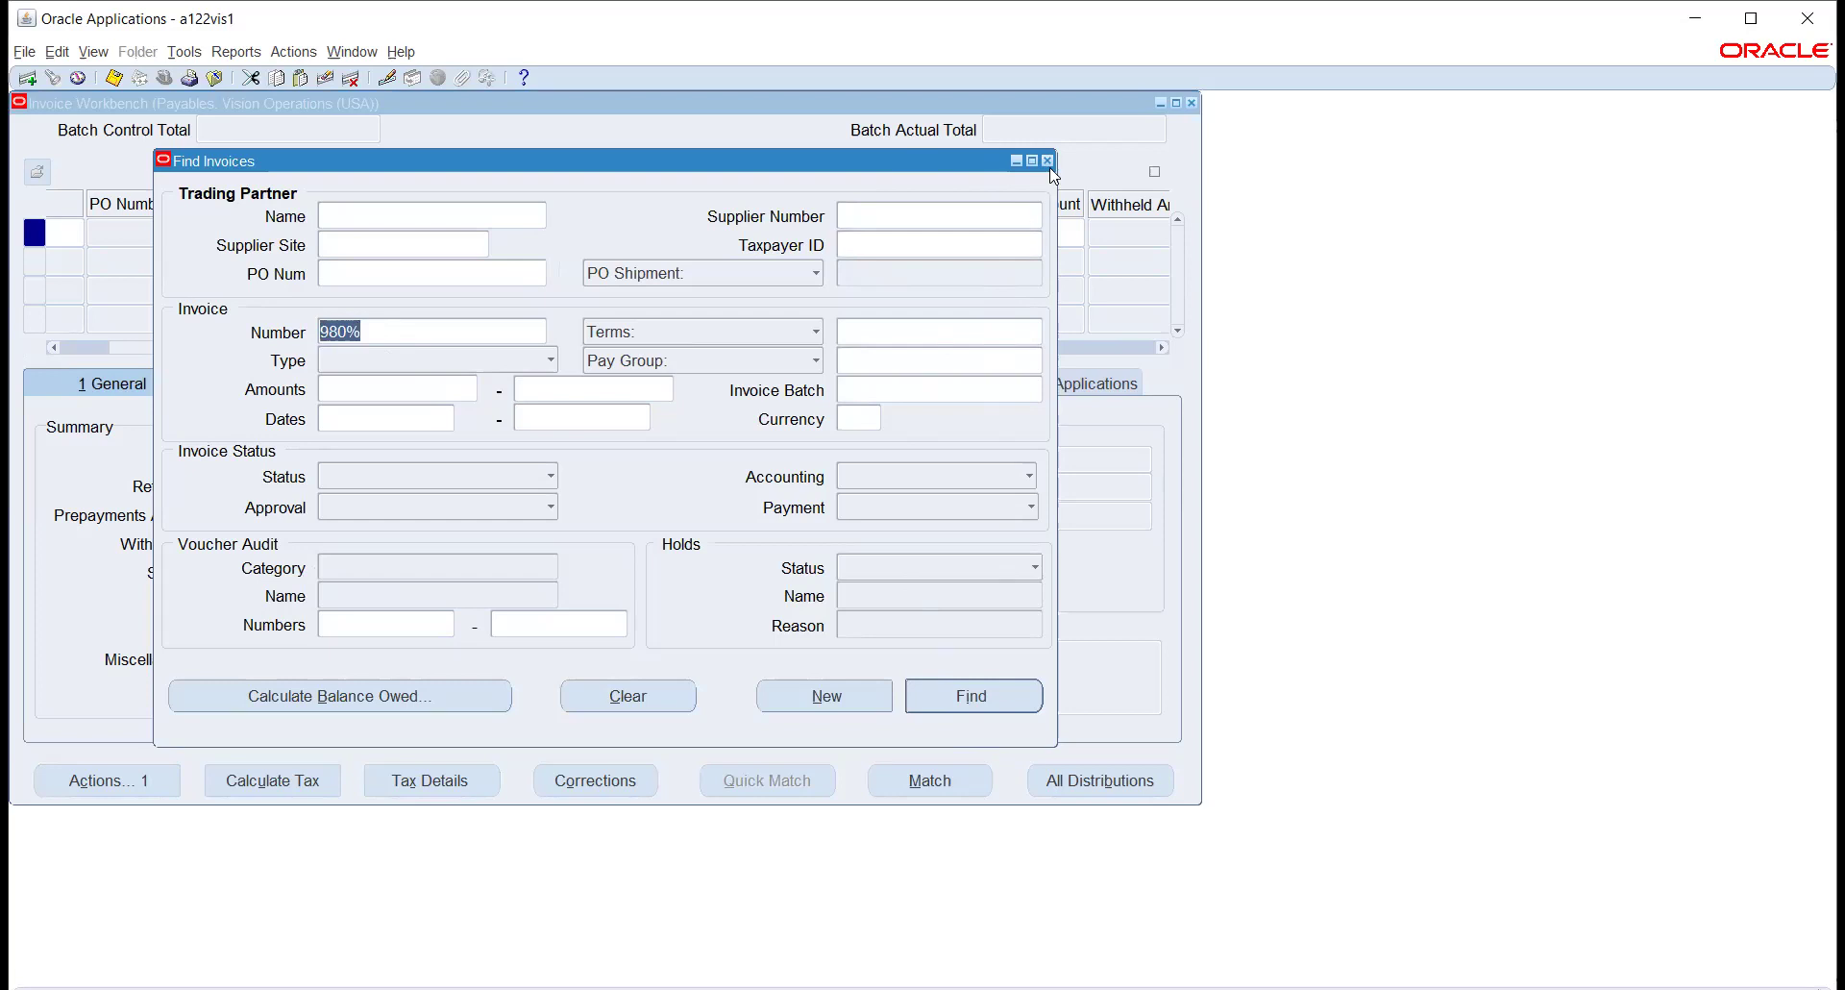
left_click(972, 696)
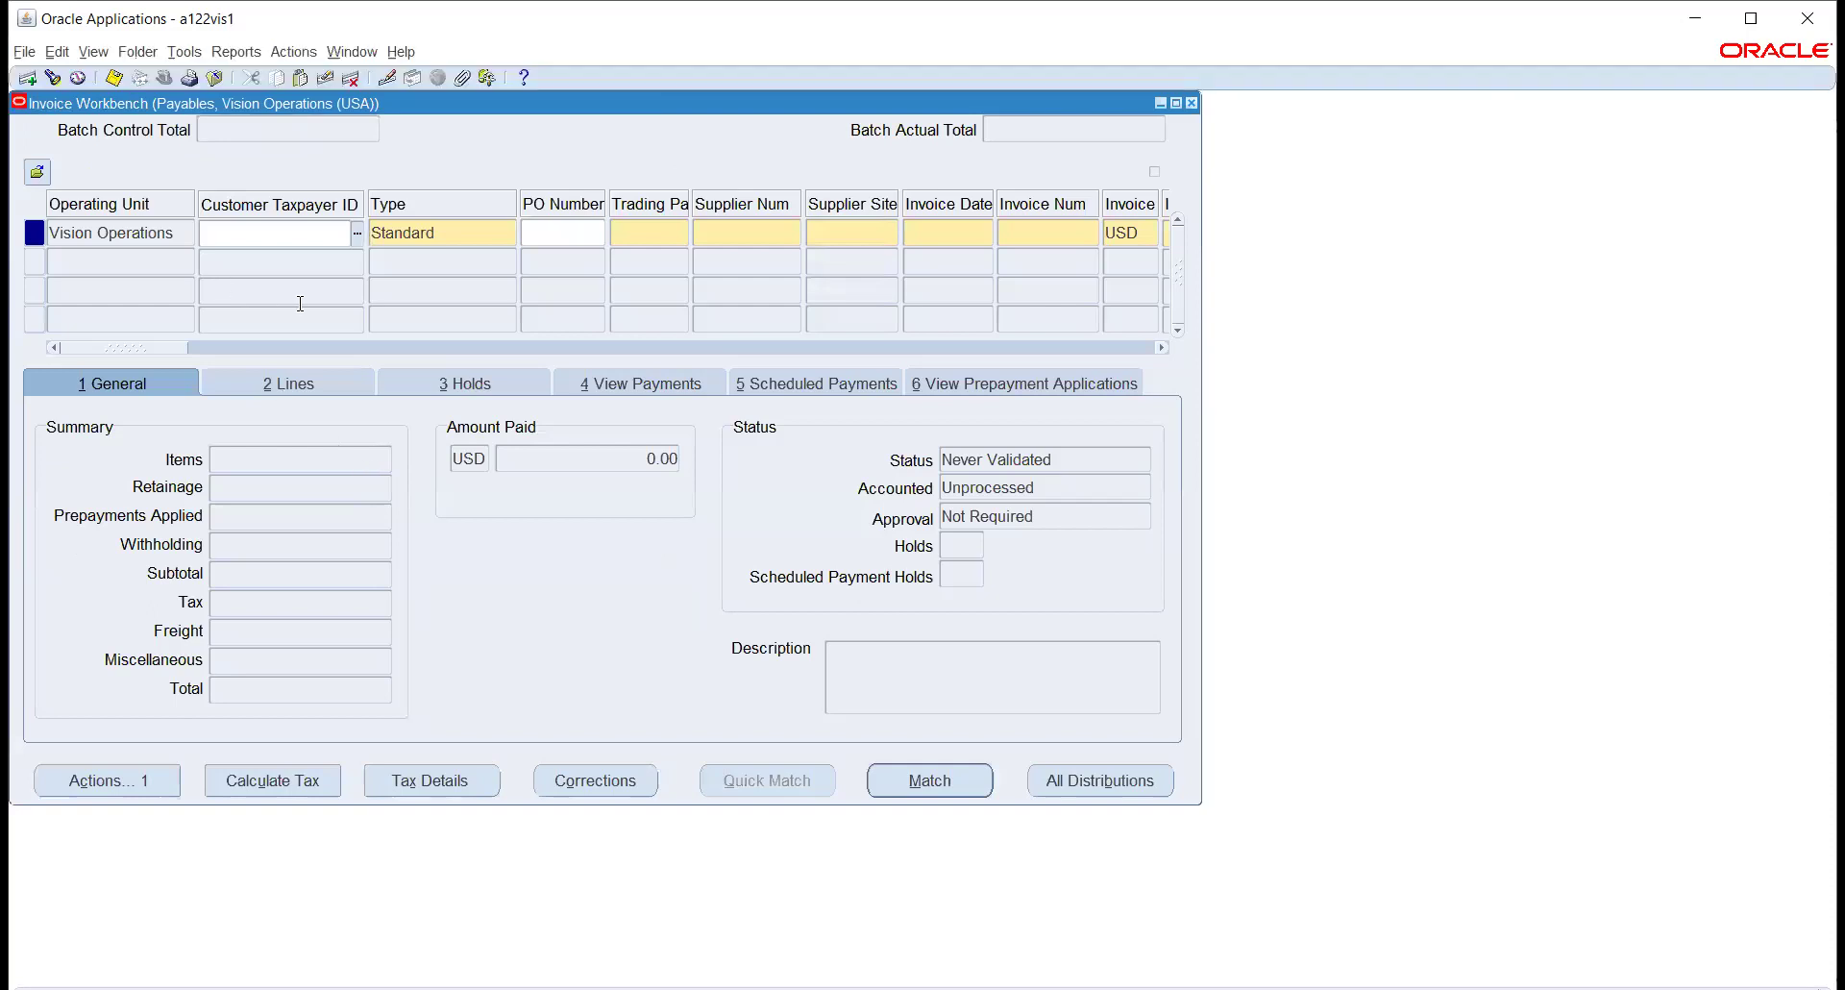
- Set the new invoice's type to Prepayment and move on to the trading partner field
left_click(476, 234)
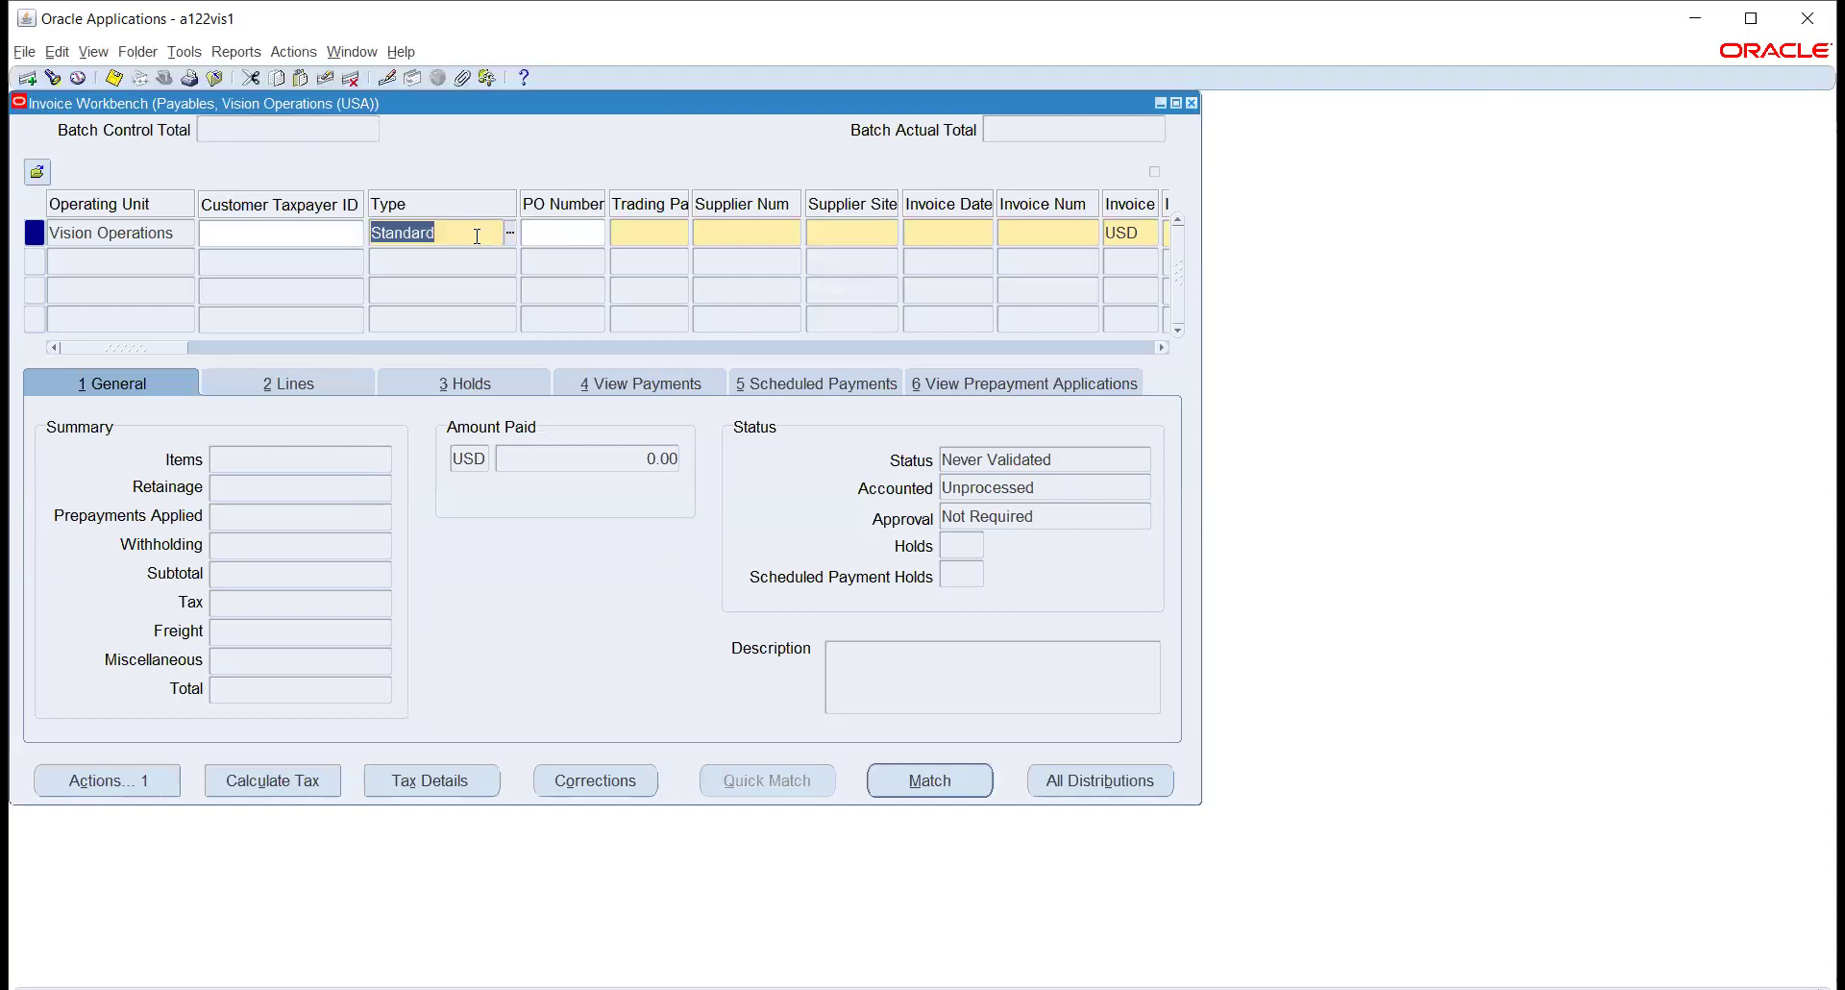
type("prep")
key("Tab")
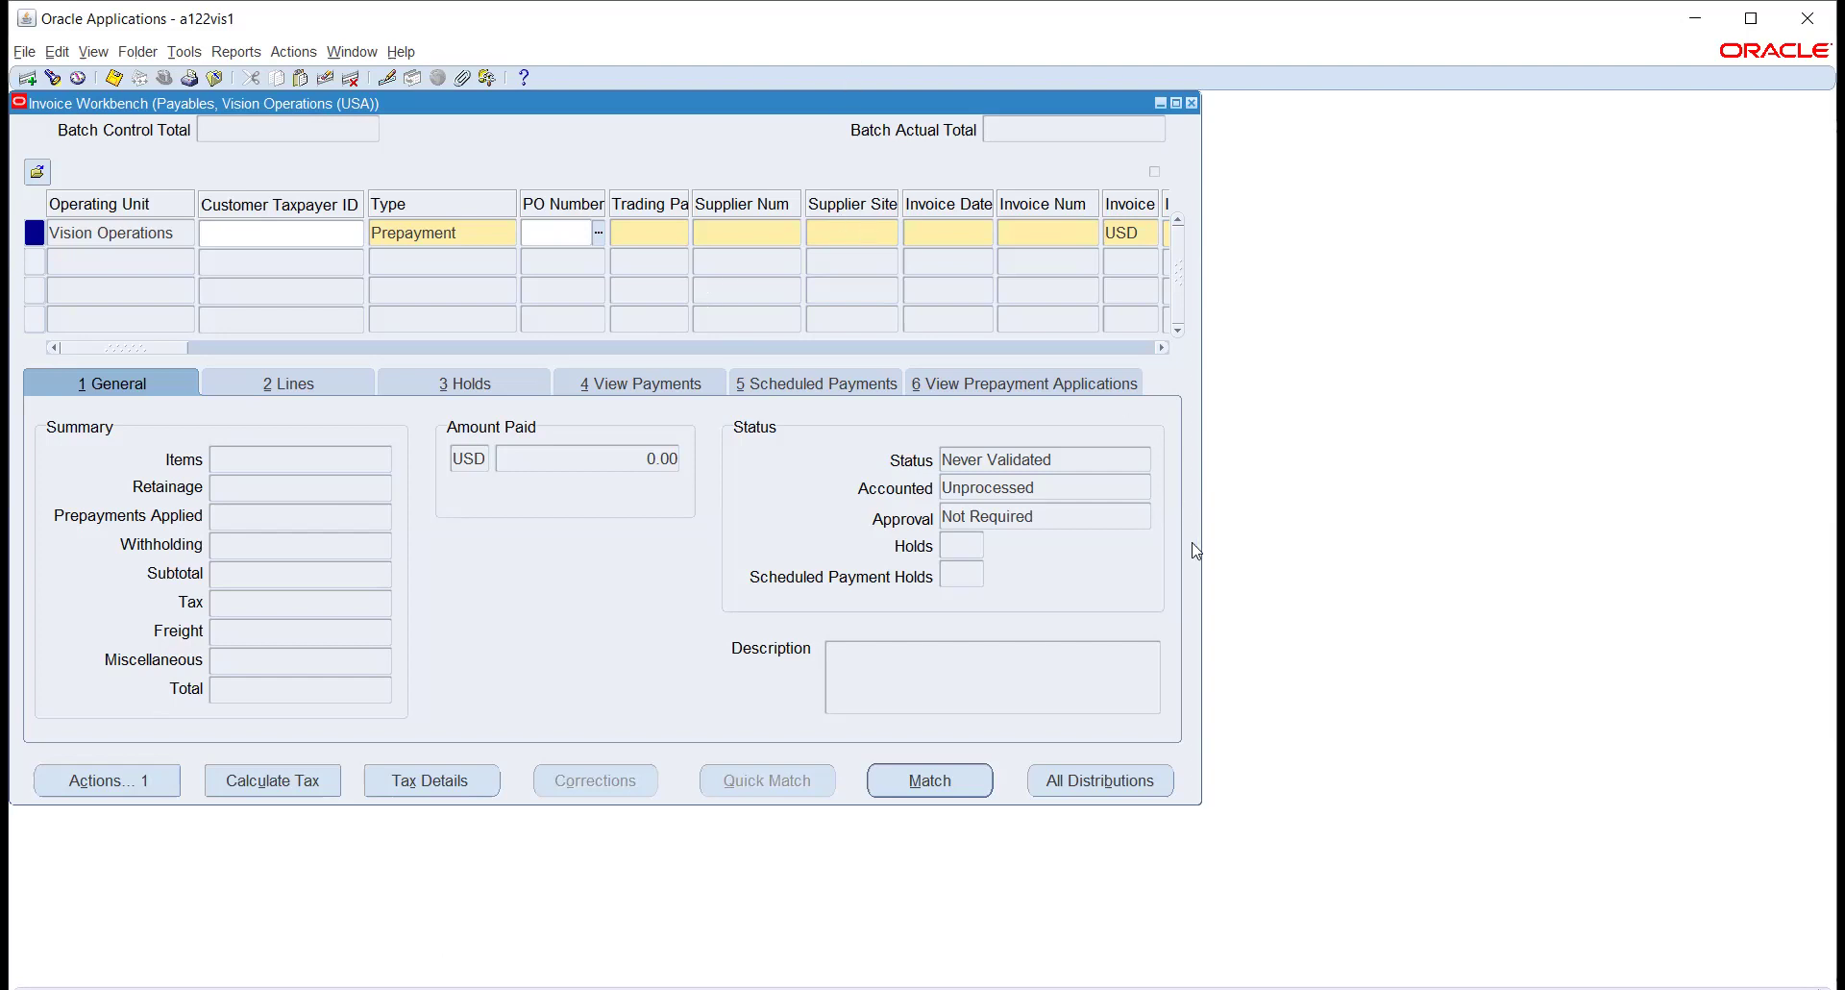
left_click(1053, 123)
key("Tab")
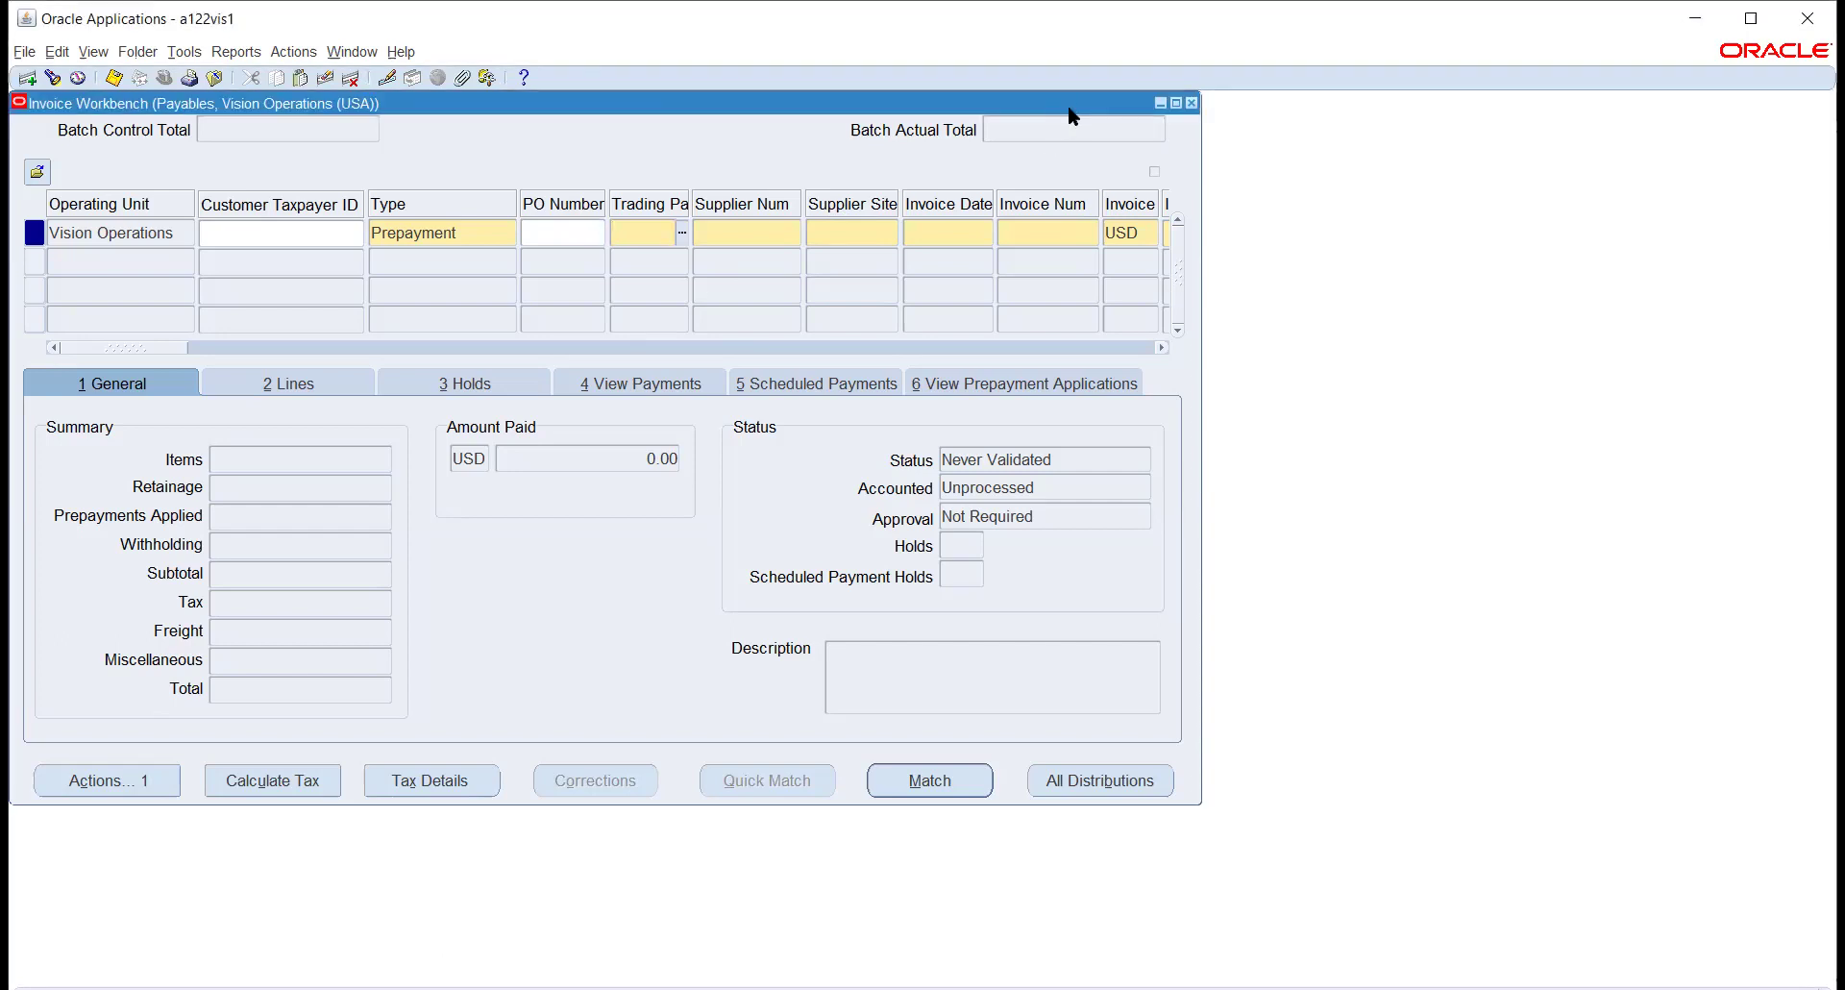